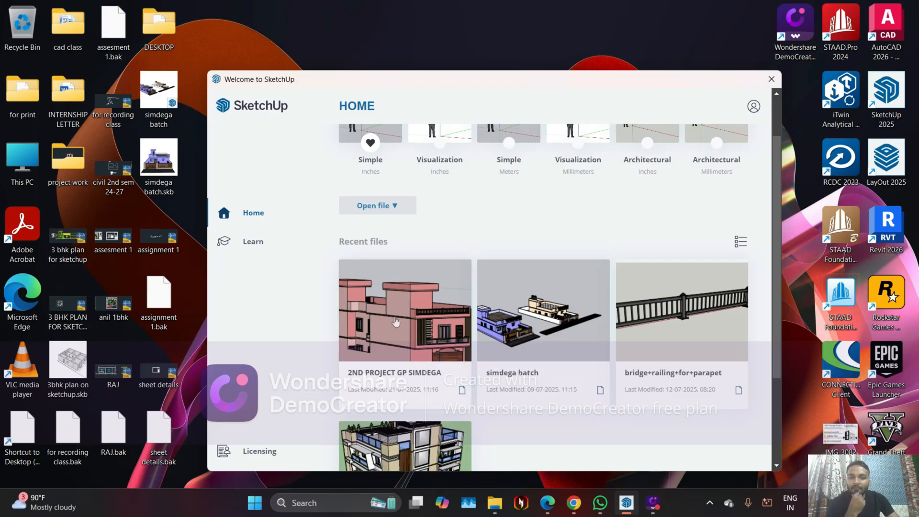
Start a new SketchUp model from the Simple inches template, then return to the desktop and launch AutoCAD 2026
{"action": "scroll", "coordinate": [383, 182], "scroll_direction": "up", "scroll_amount": 2}
{"action": "left_click", "coordinate": [374, 176]}
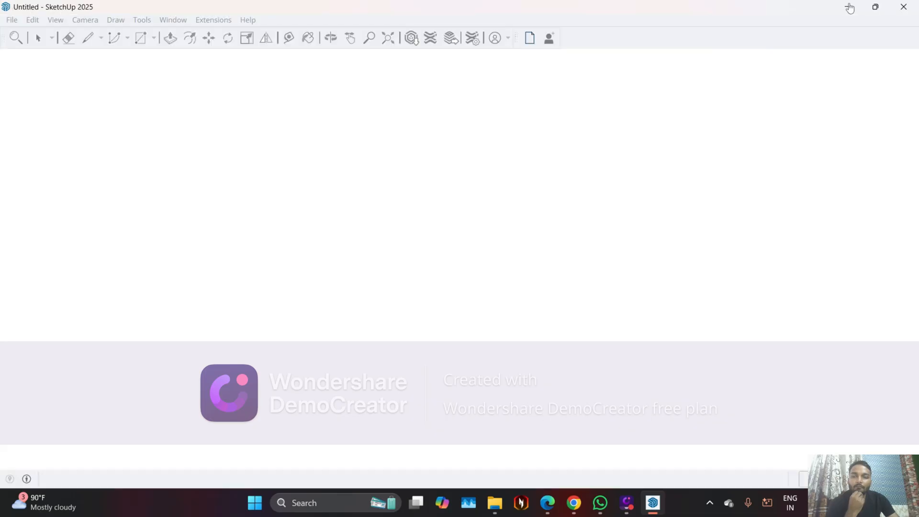
{"action": "key", "text": "super+d"}
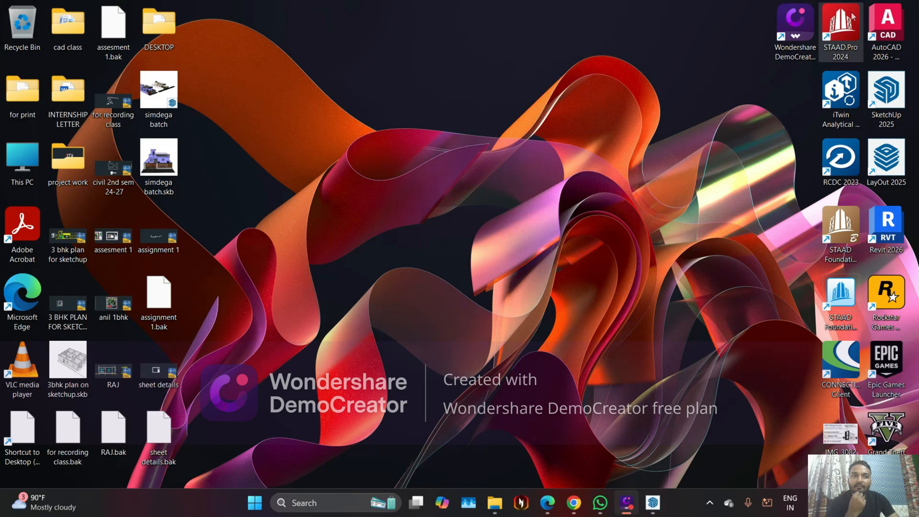
{"action": "double_click", "coordinate": [886, 28]}
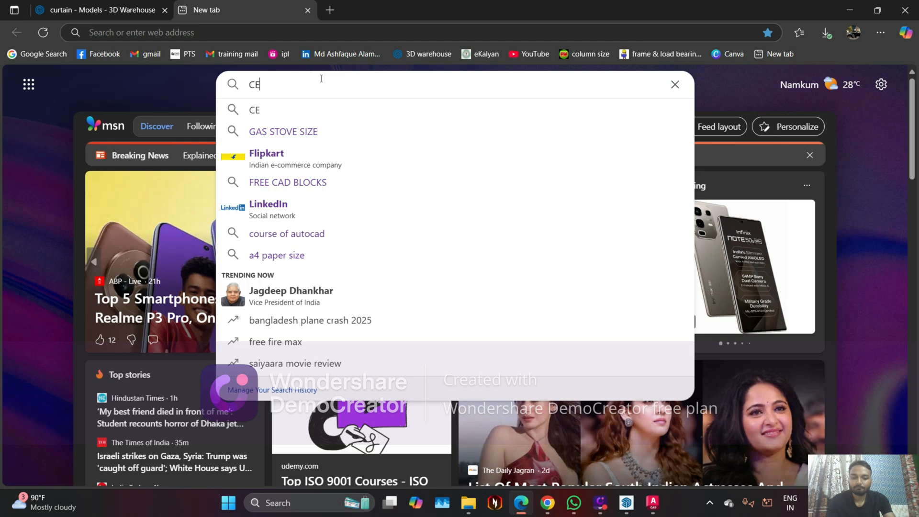
Switch to Microsoft Edge and search the web for "CEILING DESIGN" images
{"action": "type", "text": "IL"}
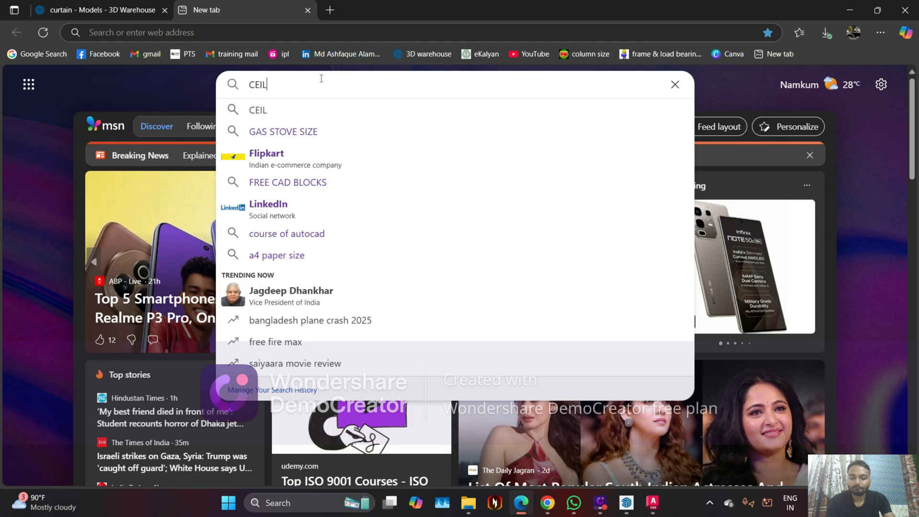
{"action": "type", "text": "ING DET"}
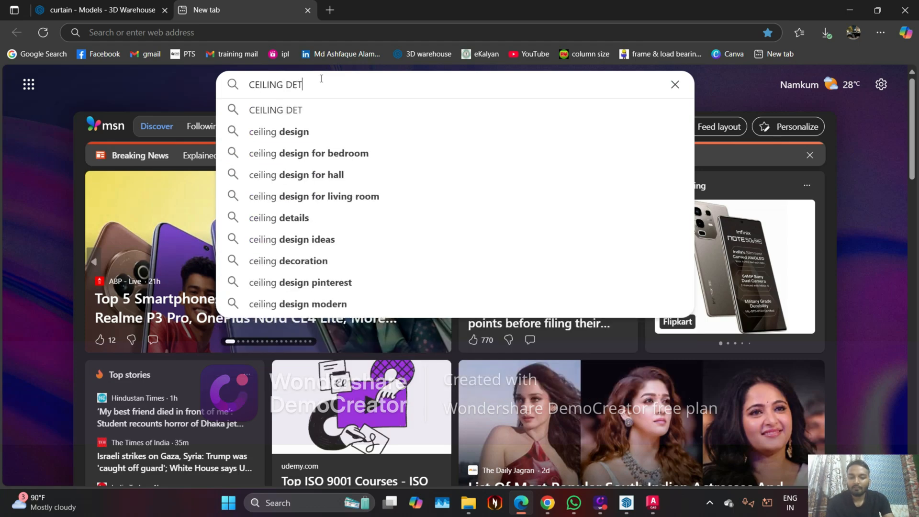
{"action": "key", "text": "BackSpace"}
{"action": "key", "text": "BackSpace"}
{"action": "type", "text": "ESIGN"}
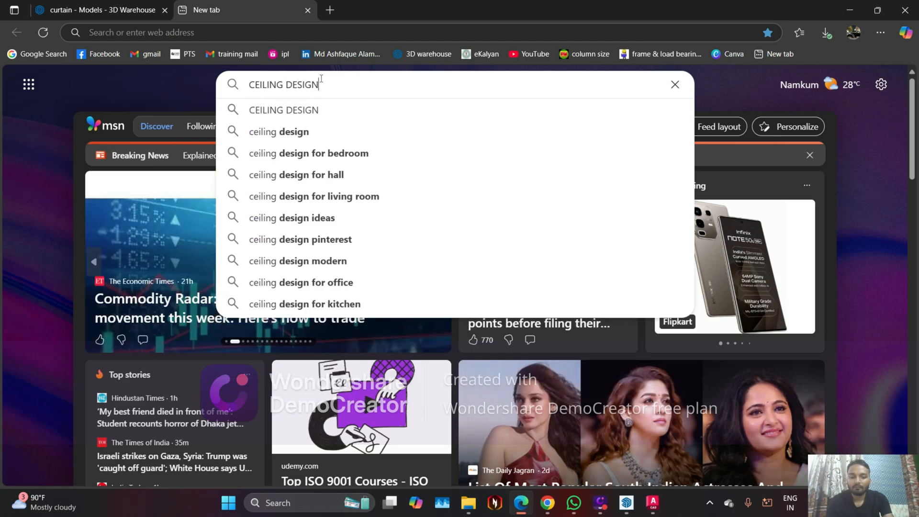
{"action": "key", "text": "Return"}
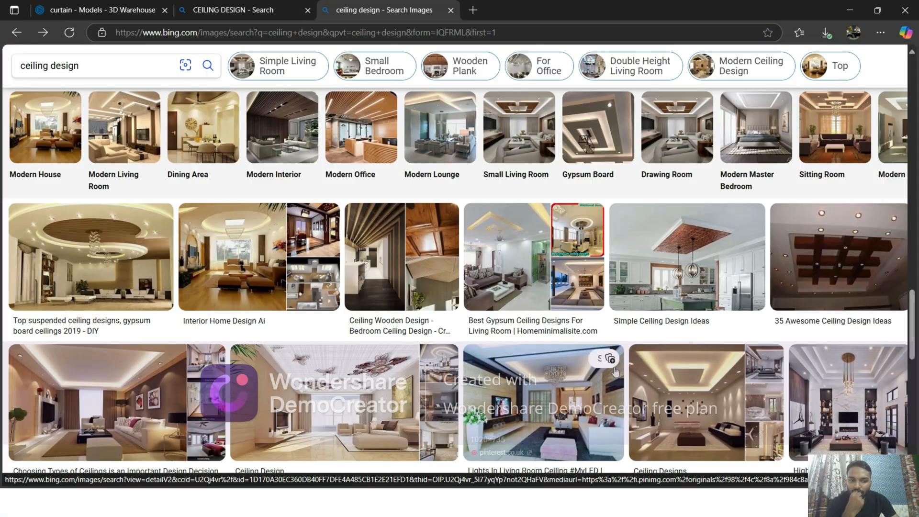
Open the "Ceiling Designs" living-room picture from the image results and begin saving it as a file
{"action": "left_click", "coordinate": [685, 414]}
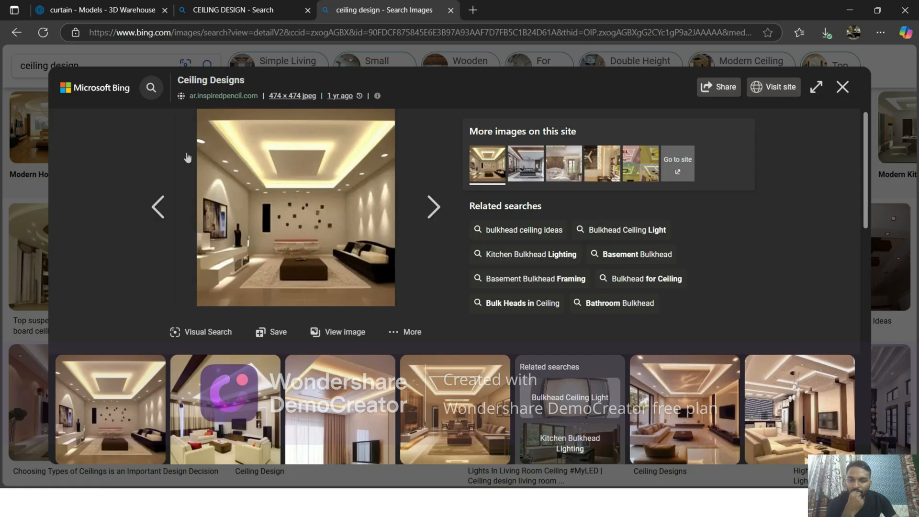
{"action": "right_click", "coordinate": [277, 186]}
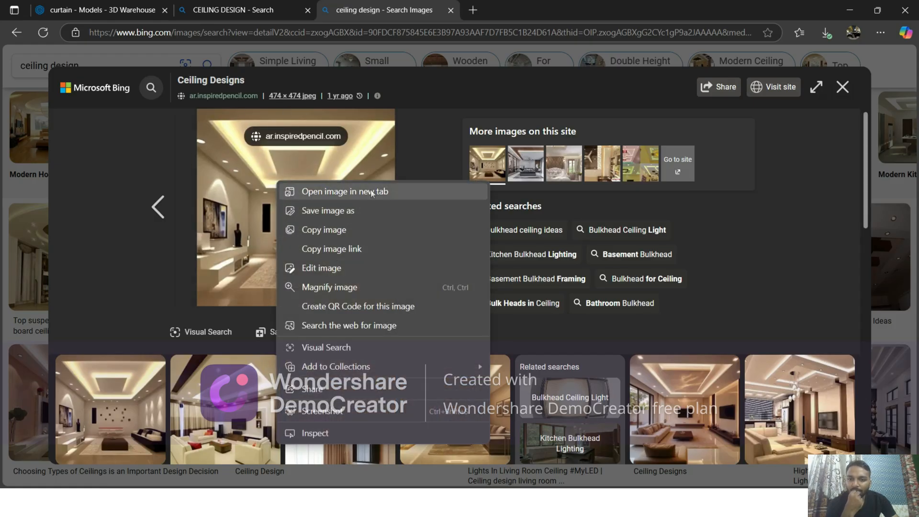
{"action": "left_click", "coordinate": [349, 211]}
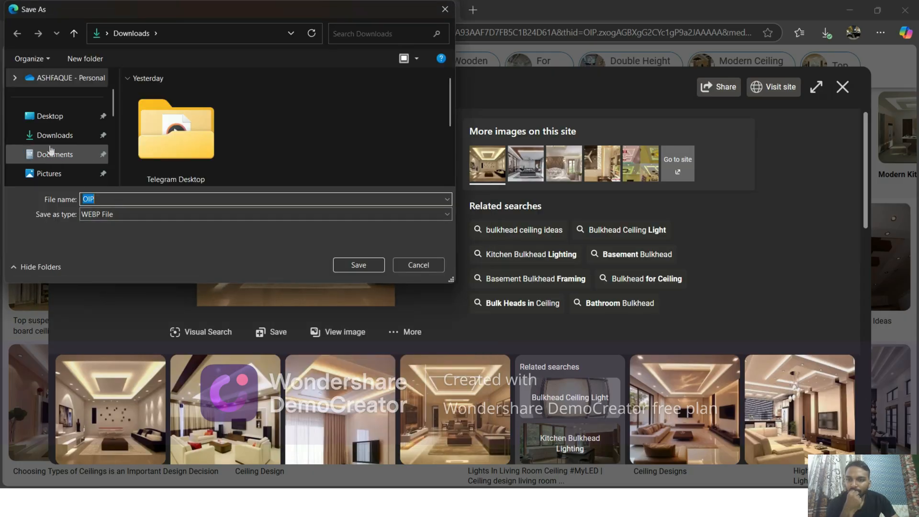
Save the picture as the WEBP file OIP in the "for print" folder on the Desktop
{"action": "left_click", "coordinate": [127, 215]}
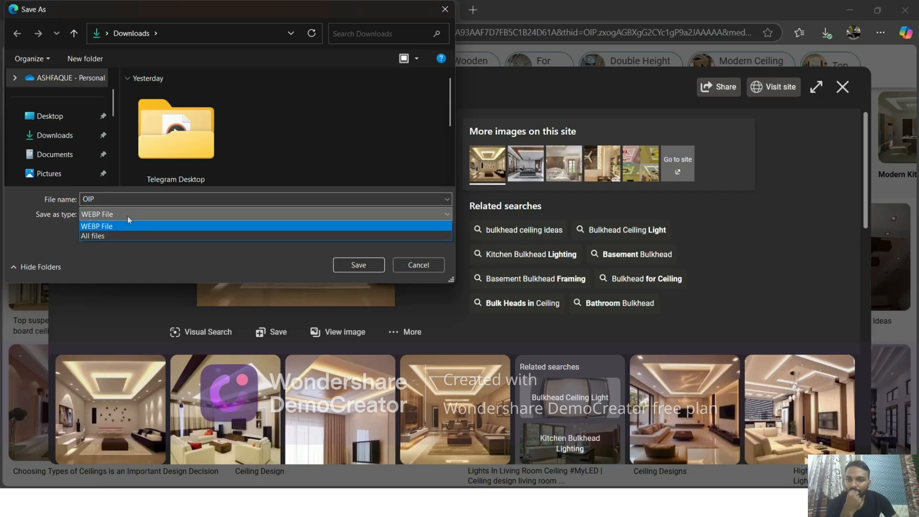
{"action": "left_click", "coordinate": [127, 216]}
{"action": "left_click", "coordinate": [43, 143]}
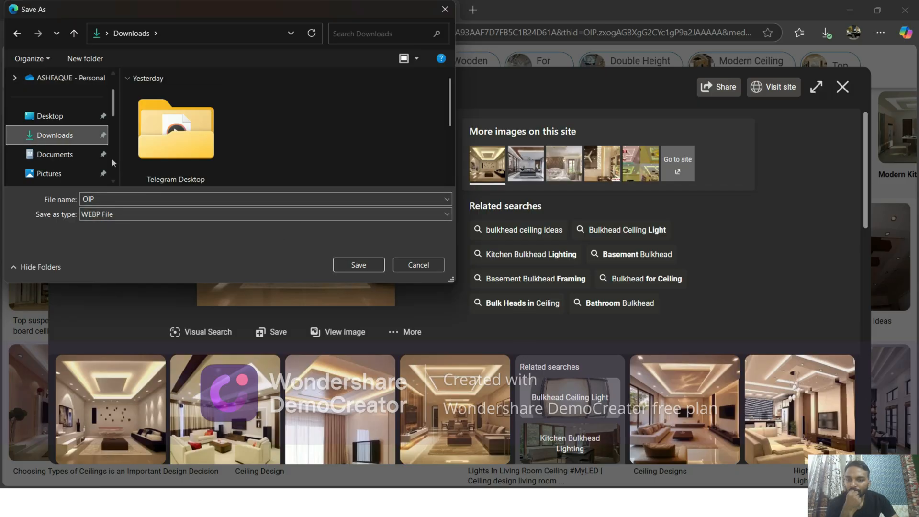
{"action": "scroll", "coordinate": [70, 145], "scroll_direction": "down", "scroll_amount": 3}
{"action": "scroll", "coordinate": [44, 119], "scroll_direction": "up", "scroll_amount": 2}
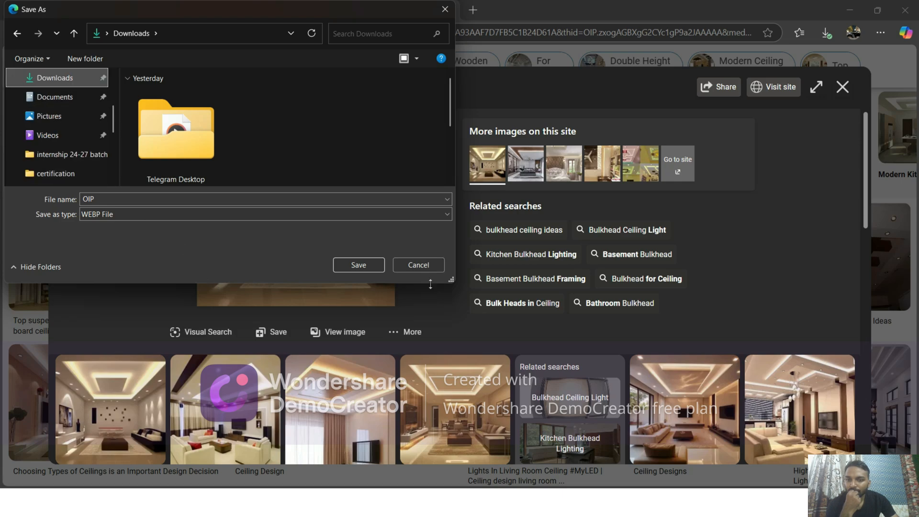
{"action": "left_click_drag", "start_coordinate": [454, 283], "coordinate": [485, 427]}
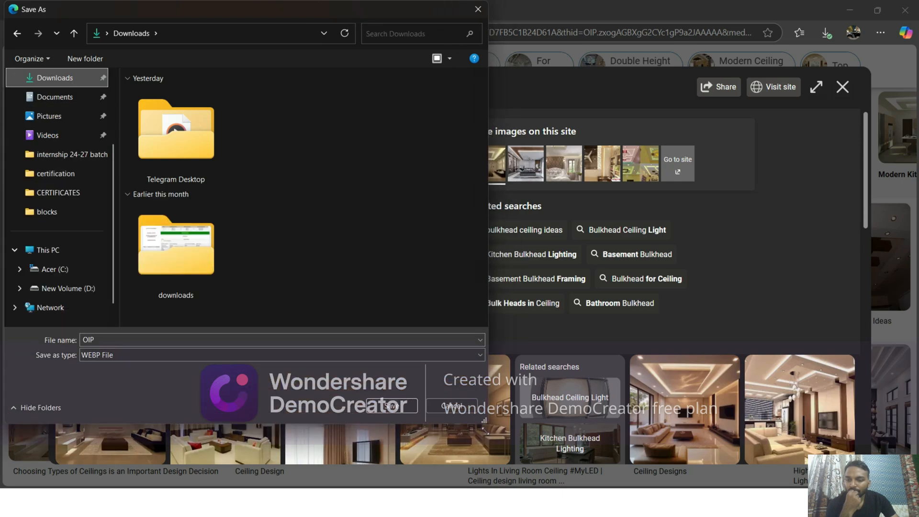
{"action": "scroll", "coordinate": [59, 122], "scroll_direction": "up", "scroll_amount": 2}
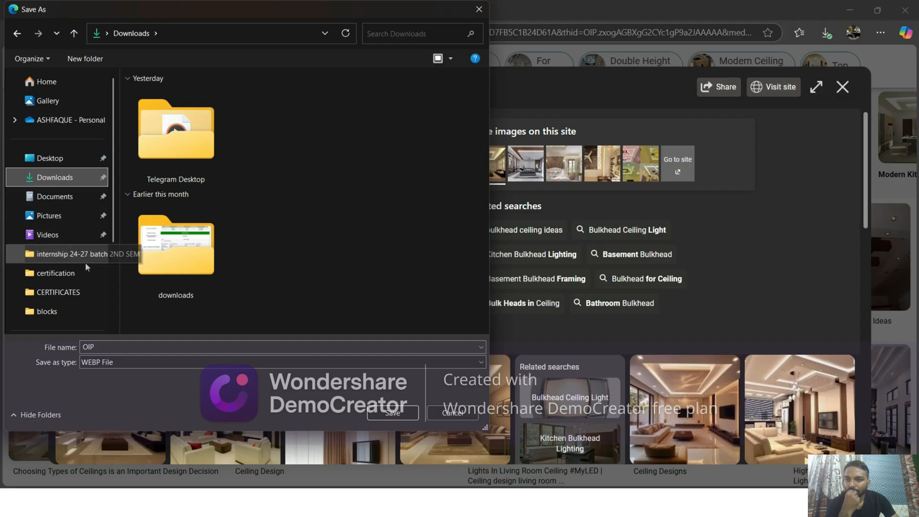
{"action": "scroll", "coordinate": [85, 262], "scroll_direction": "down", "scroll_amount": 2}
{"action": "scroll", "coordinate": [70, 223], "scroll_direction": "up", "scroll_amount": 2}
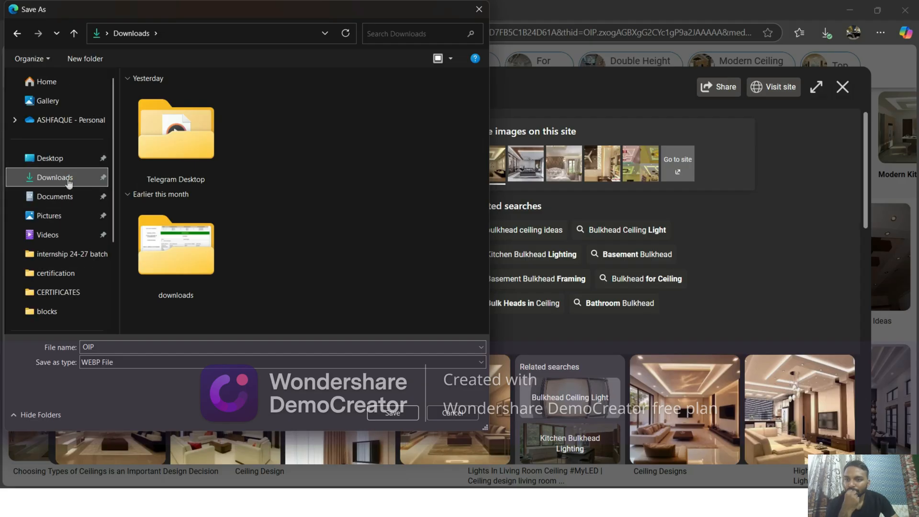
{"action": "left_click", "coordinate": [50, 158]}
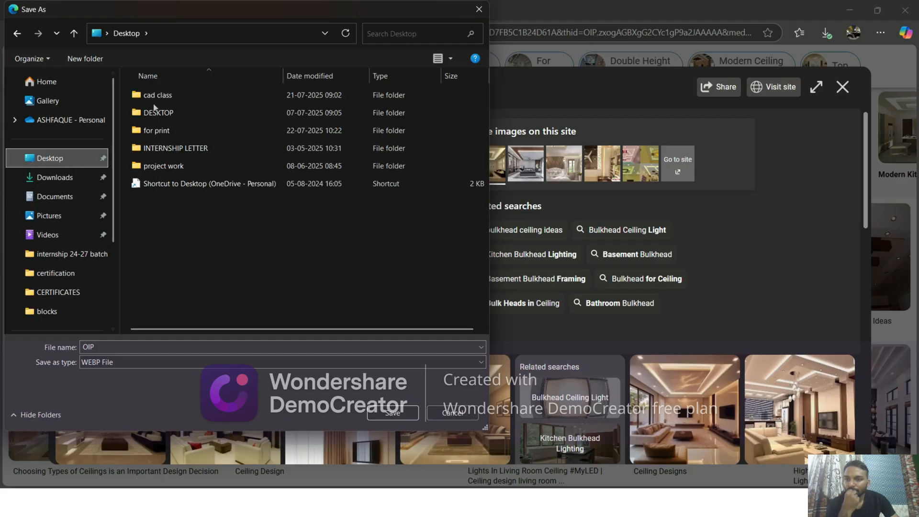
{"action": "left_click", "coordinate": [168, 134]}
{"action": "double_click", "coordinate": [168, 135]}
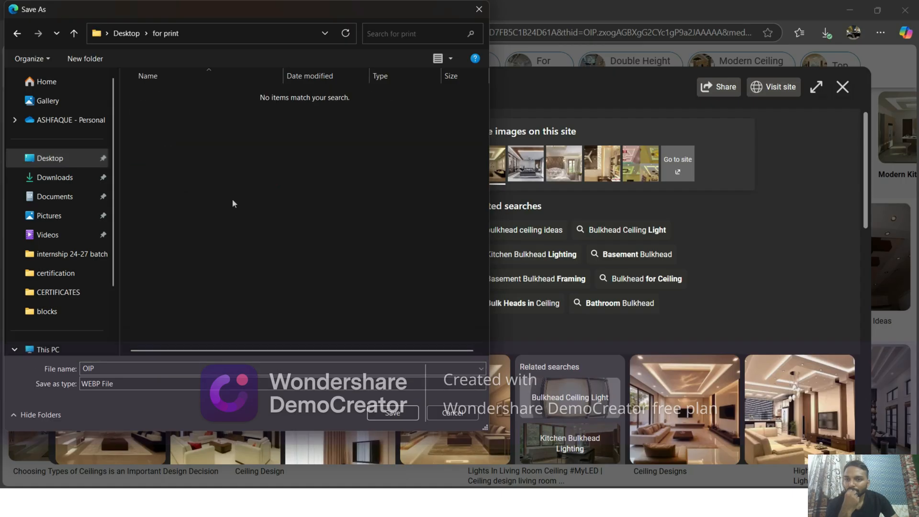
{"action": "left_click", "coordinate": [394, 413]}
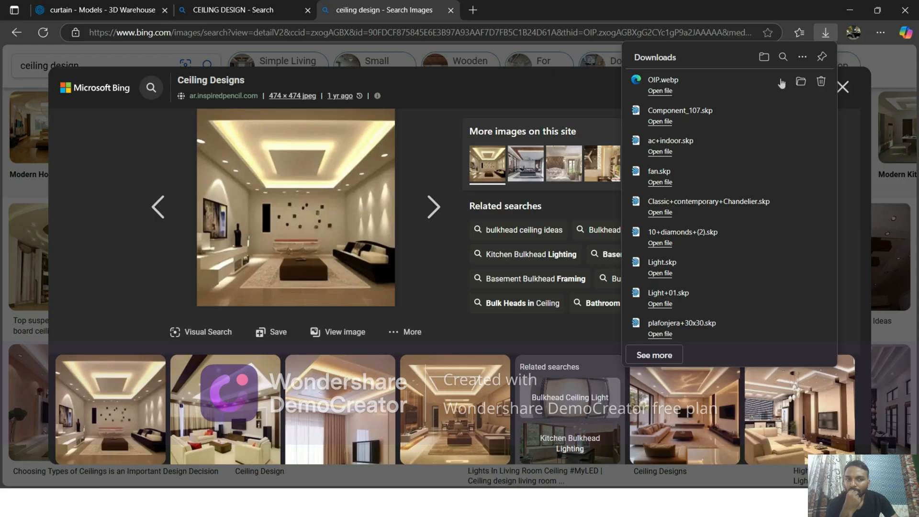
Open the downloaded OIP.webp and view the ceiling design enlarged
{"action": "left_click", "coordinate": [660, 91]}
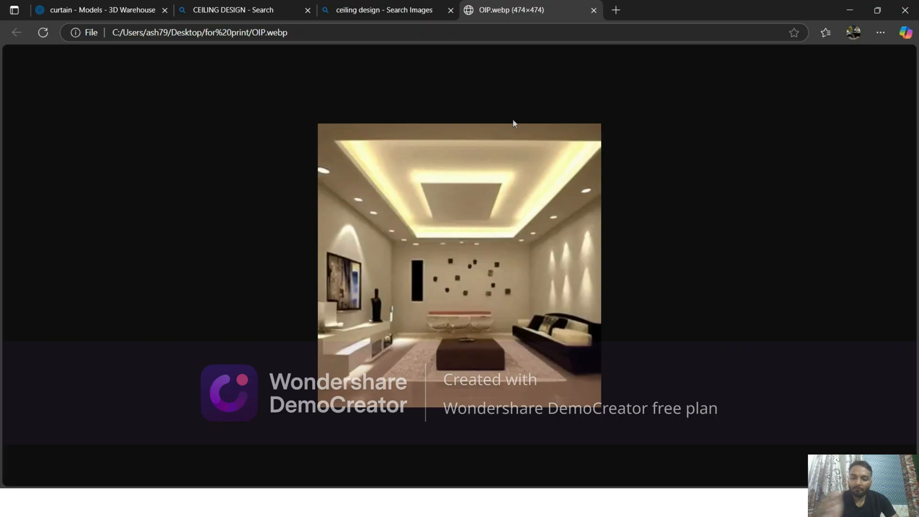
{"action": "scroll", "coordinate": [511, 125], "scroll_direction": "up", "scroll_amount": 2, "text": "ctrl"}
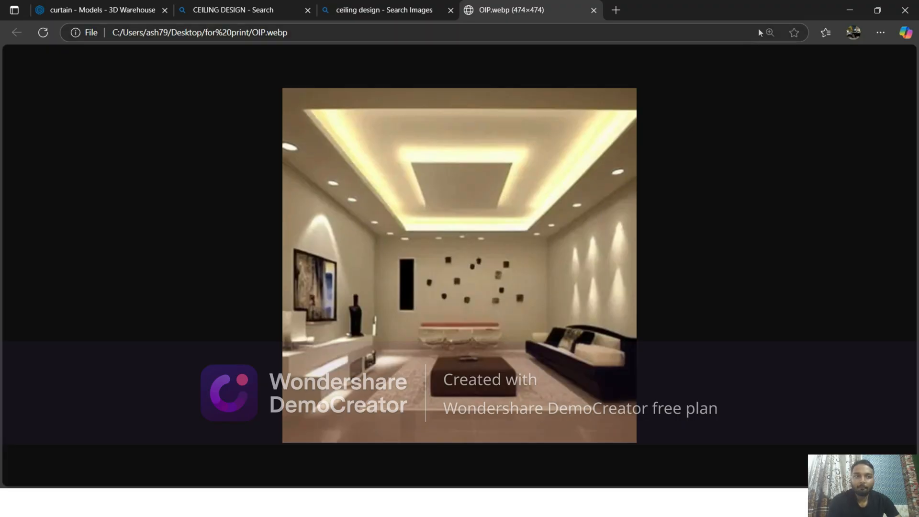
Switch to AutoCAD and open the recent assignment drawing dated 09 July 2025 10:20:59
{"action": "left_click", "coordinate": [850, 7]}
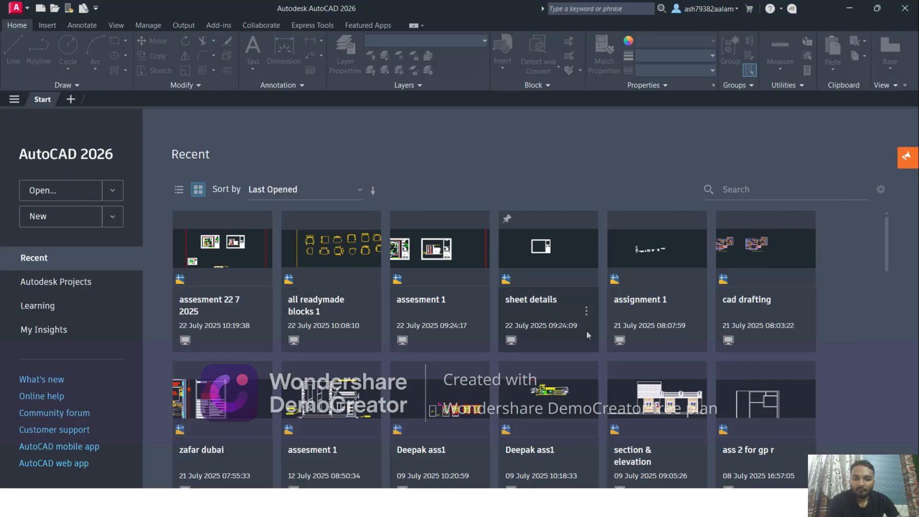
{"action": "scroll", "coordinate": [413, 428], "scroll_direction": "down", "scroll_amount": 3}
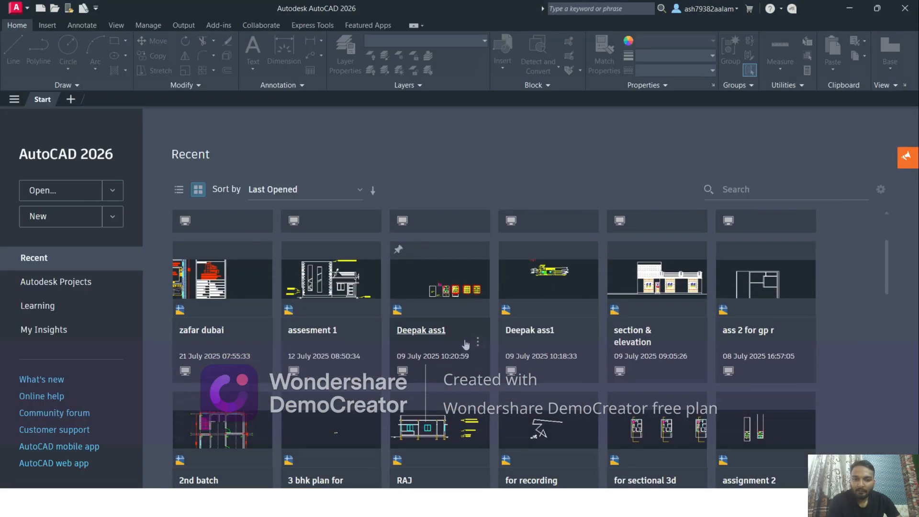
{"action": "left_click", "coordinate": [421, 330]}
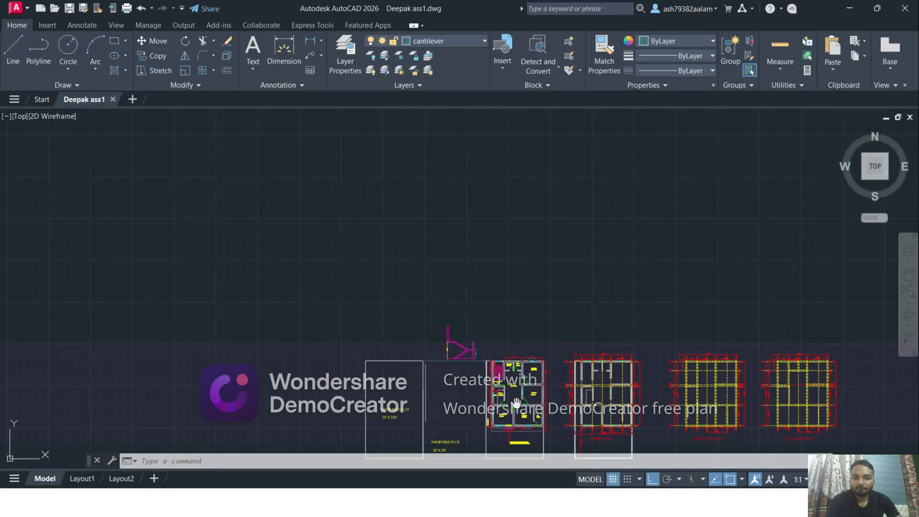
Examine the floor plan around the 12' x 13'6" bedroom and look for a clear area beyond the existing plans
{"action": "mouse_move", "coordinate": [437, 353]}
{"action": "middle_mouse_down"}
{"action": "mouse_move", "coordinate": [269, 292]}
{"action": "mouse_move", "coordinate": [211, 281]}
{"action": "middle_mouse_up"}
{"action": "scroll", "coordinate": [308, 343], "scroll_direction": "up", "scroll_amount": 2}
{"action": "scroll", "coordinate": [309, 344], "scroll_direction": "up", "scroll_amount": 4}
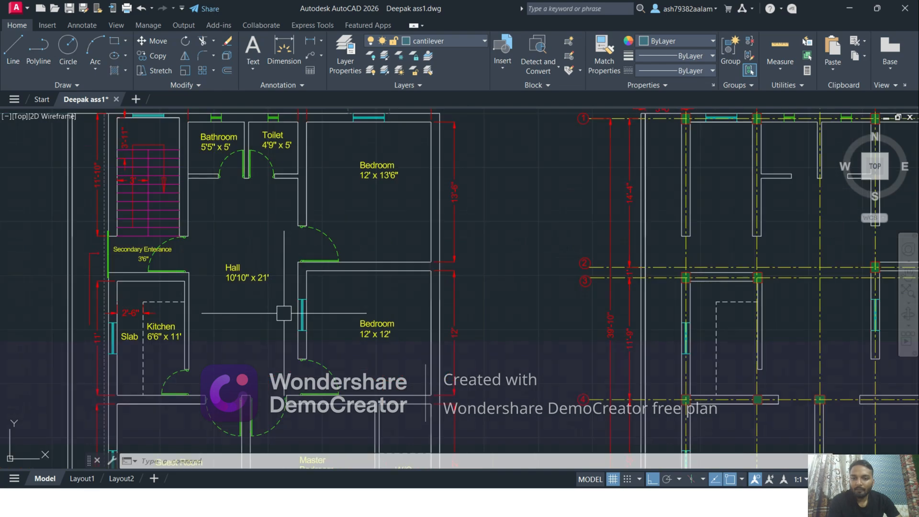
{"action": "mouse_move", "coordinate": [370, 339]}
{"action": "middle_mouse_down"}
{"action": "mouse_move", "coordinate": [363, 297]}
{"action": "mouse_move", "coordinate": [377, 337]}
{"action": "middle_mouse_up"}
{"action": "middle_click_drag", "start_coordinate": [374, 209], "coordinate": [378, 308]}
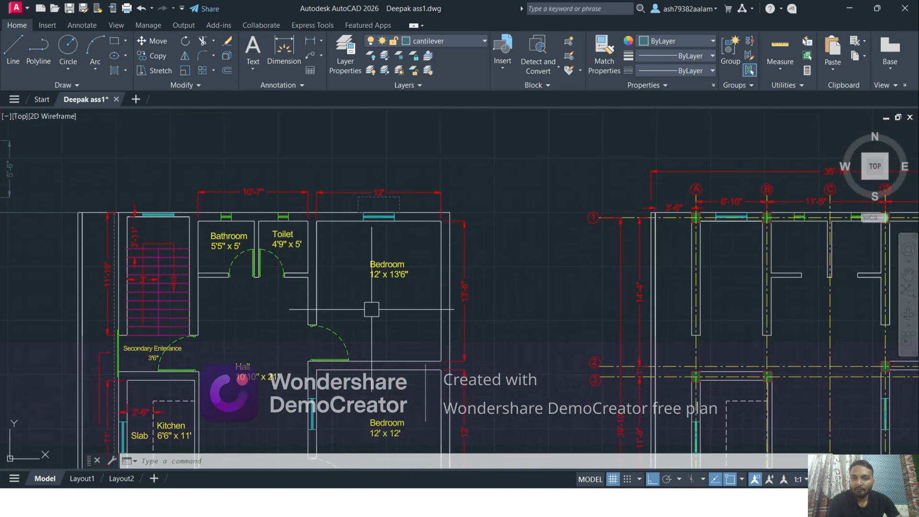
{"action": "scroll", "coordinate": [364, 269], "scroll_direction": "up", "scroll_amount": 2}
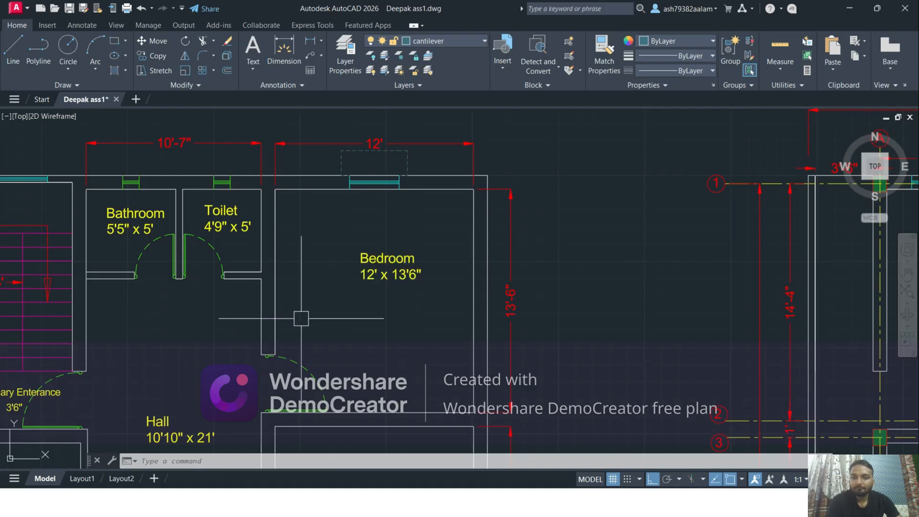
{"action": "scroll", "coordinate": [328, 318], "scroll_direction": "down", "scroll_amount": 5}
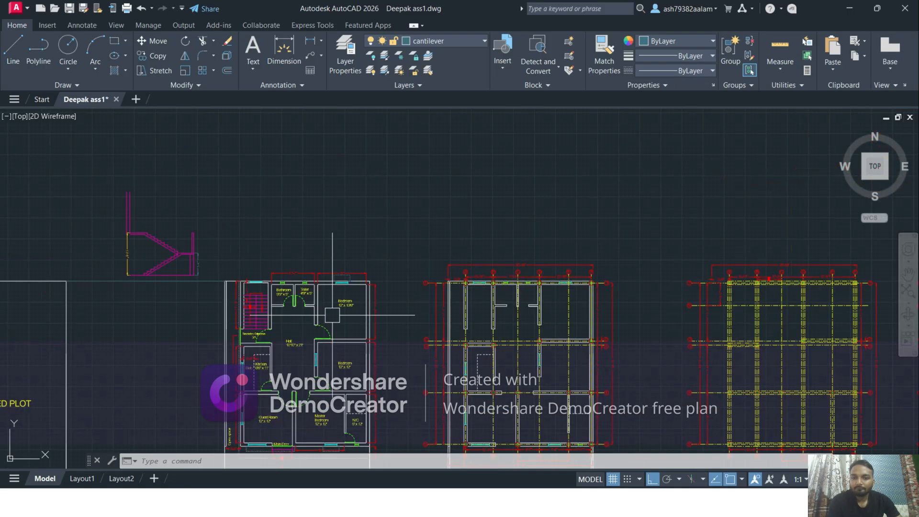
{"action": "middle_click_drag", "start_coordinate": [462, 334], "coordinate": [347, 294]}
{"action": "middle_click_drag", "start_coordinate": [433, 329], "coordinate": [457, 136]}
{"action": "middle_click_drag", "start_coordinate": [336, 338], "coordinate": [441, 188]}
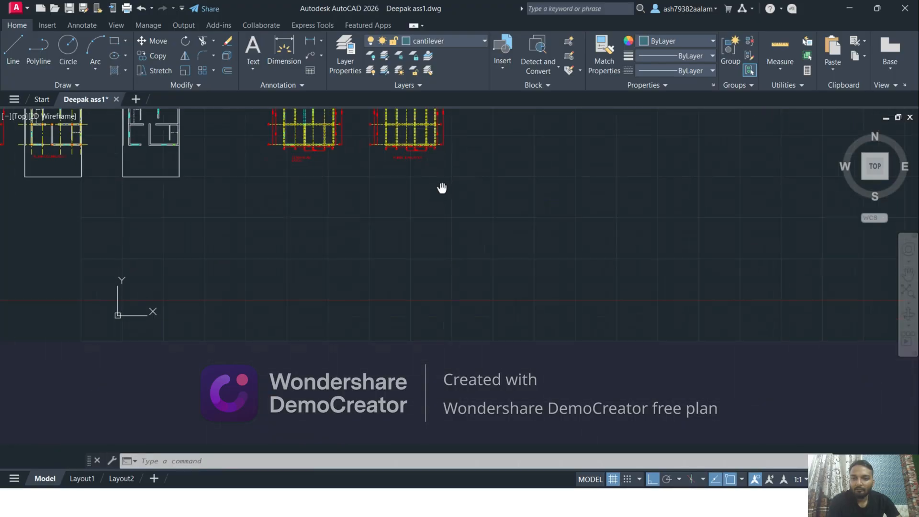
{"action": "scroll", "coordinate": [267, 261], "scroll_direction": "up", "scroll_amount": 4}
{"action": "middle_click_drag", "start_coordinate": [271, 261], "coordinate": [339, 312]}
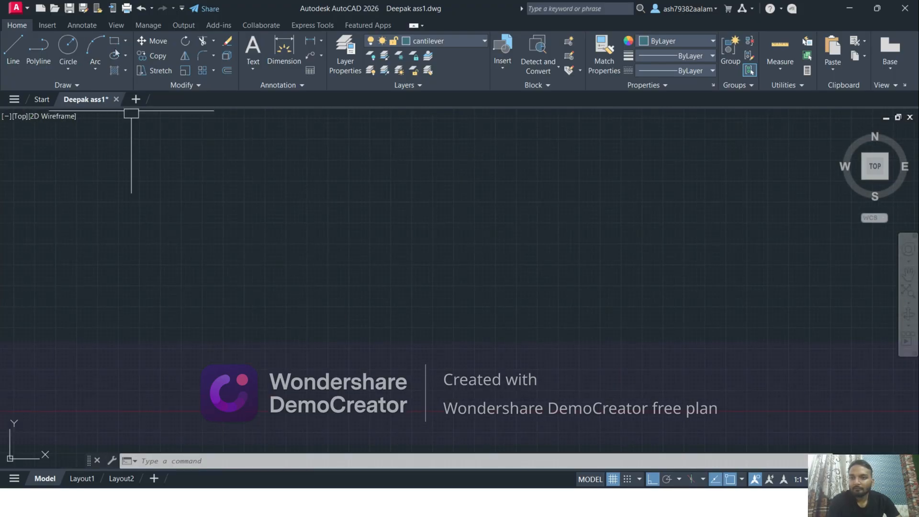
{"action": "left_click", "coordinate": [13, 50]}
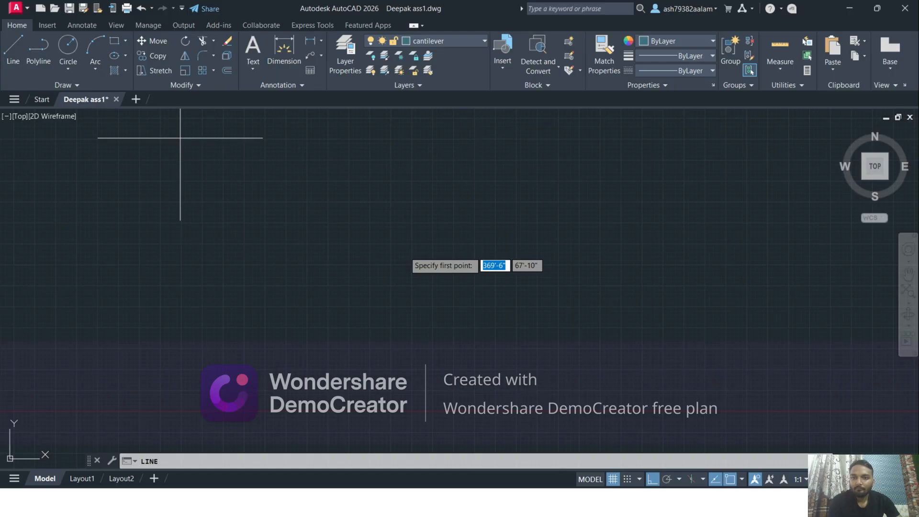
{"action": "left_click", "coordinate": [314, 185]}
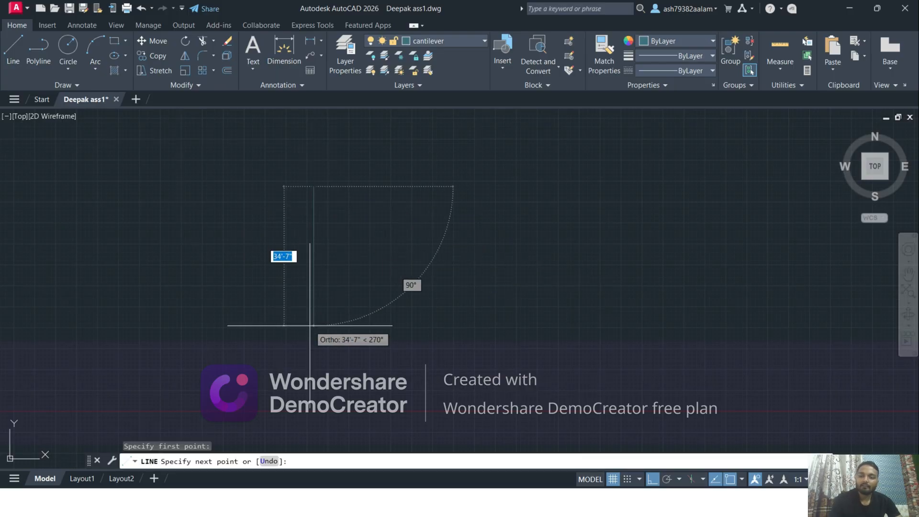
{"action": "key", "text": "Escape"}
Make Wall the current layer
{"action": "left_click", "coordinate": [453, 45]}
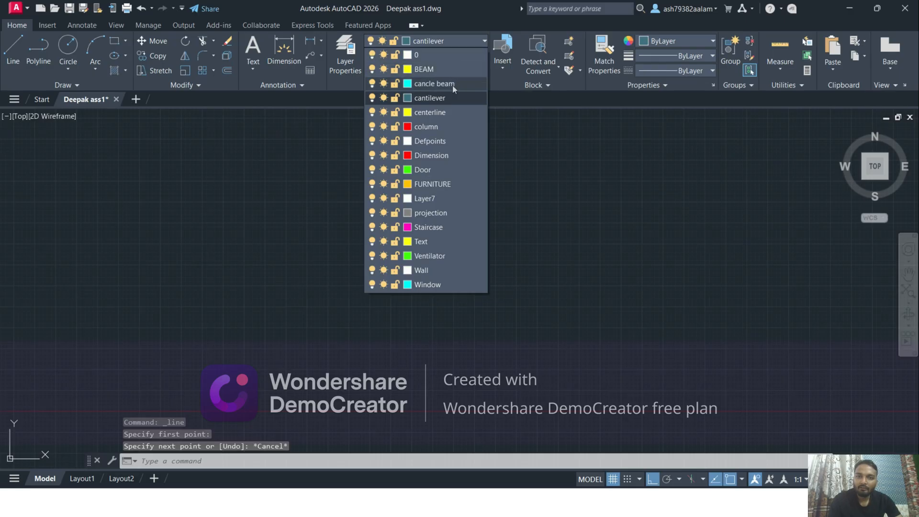
{"action": "left_click", "coordinate": [449, 271]}
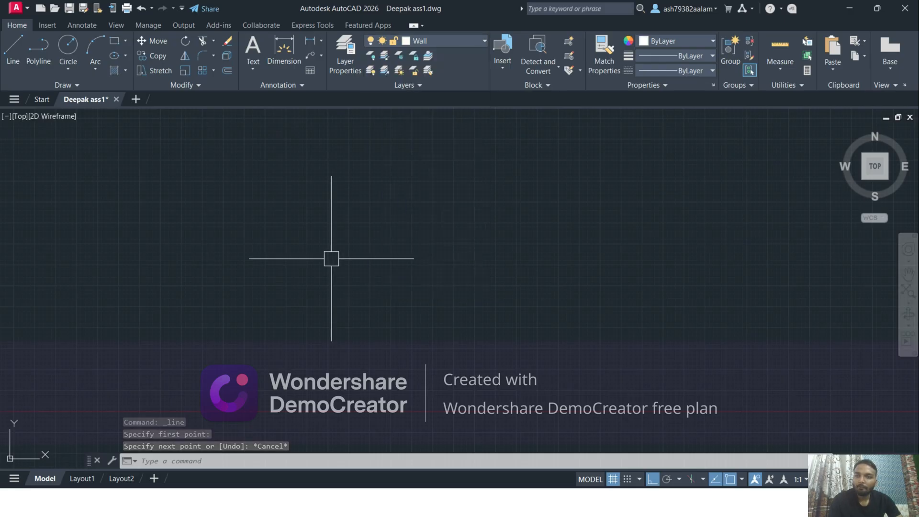
{"action": "left_click", "coordinate": [13, 48]}
{"action": "left_click", "coordinate": [293, 201]}
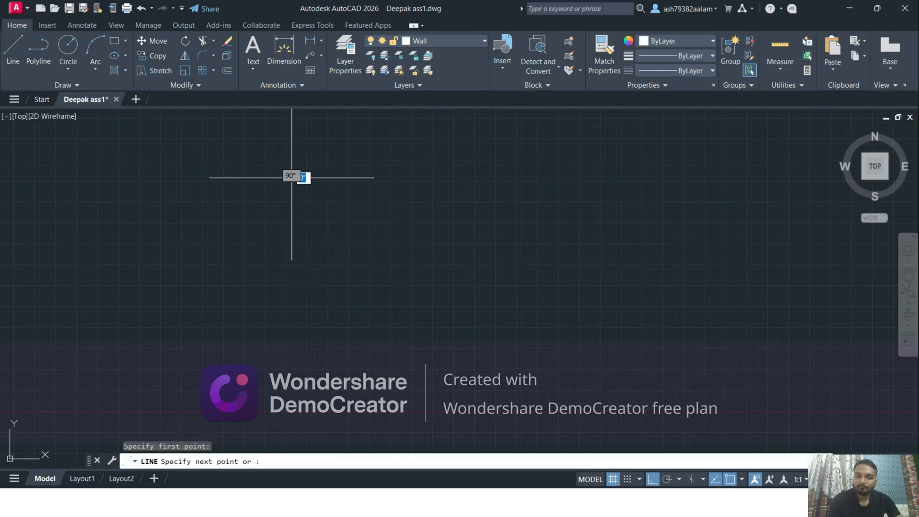
{"action": "type", "text": "12"}
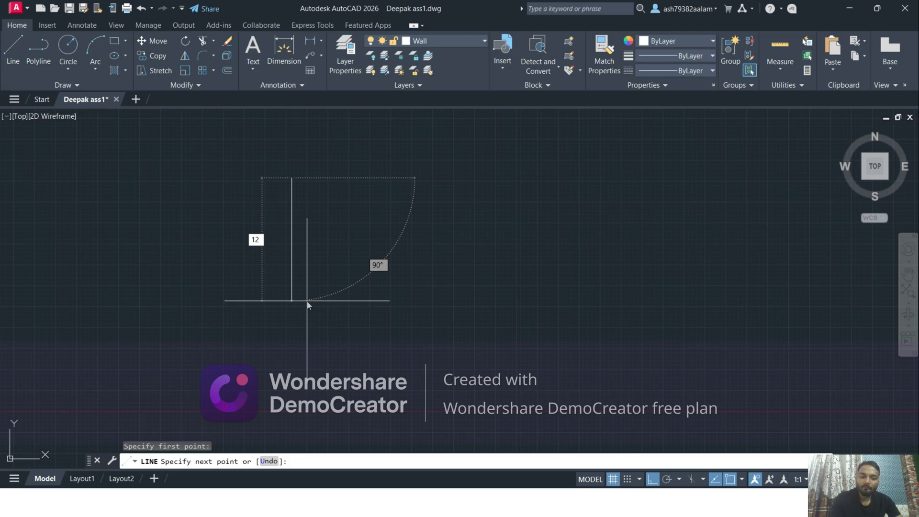
{"action": "key", "text": "Escape"}
Draw the room's left wall line 13'6" straight down in the clear area beyond the existing plans
{"action": "scroll", "coordinate": [316, 302], "scroll_direction": "down", "scroll_amount": 3}
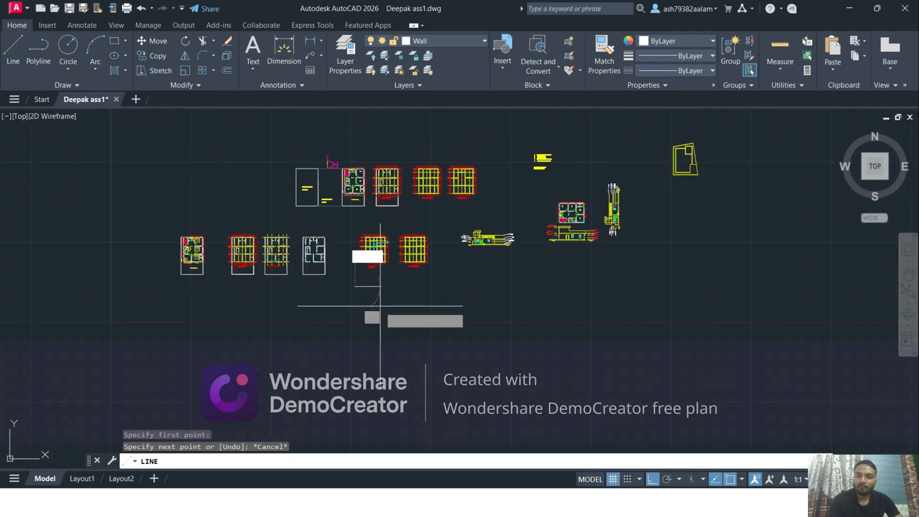
{"action": "scroll", "coordinate": [334, 263], "scroll_direction": "up", "scroll_amount": 10}
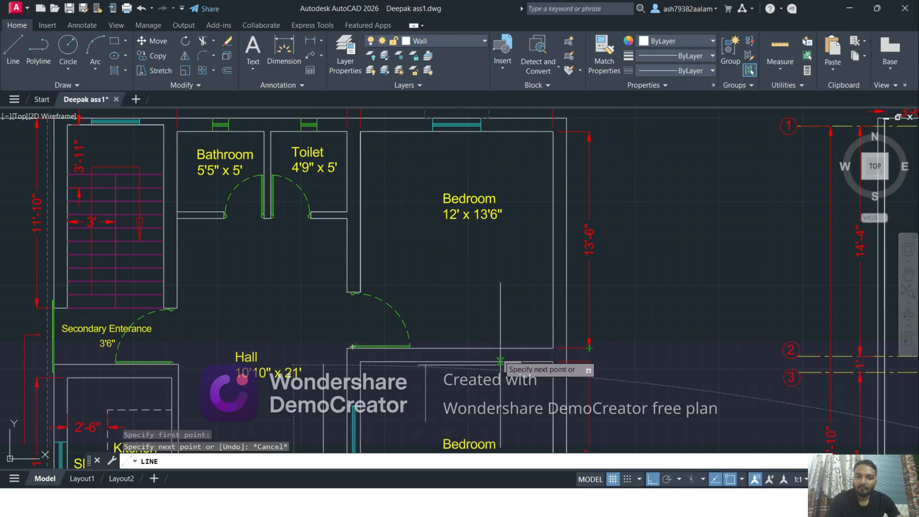
{"action": "scroll", "coordinate": [479, 364], "scroll_direction": "down", "scroll_amount": 6}
{"action": "middle_click_drag", "start_coordinate": [441, 364], "coordinate": [433, 138]}
{"action": "middle_click_drag", "start_coordinate": [479, 416], "coordinate": [480, 159]}
{"action": "mouse_move", "coordinate": [482, 433]}
{"action": "middle_mouse_down"}
{"action": "mouse_move", "coordinate": [481, 140]}
{"action": "mouse_move", "coordinate": [455, 115]}
{"action": "middle_mouse_up"}
{"action": "middle_click_drag", "start_coordinate": [413, 207], "coordinate": [421, 275]}
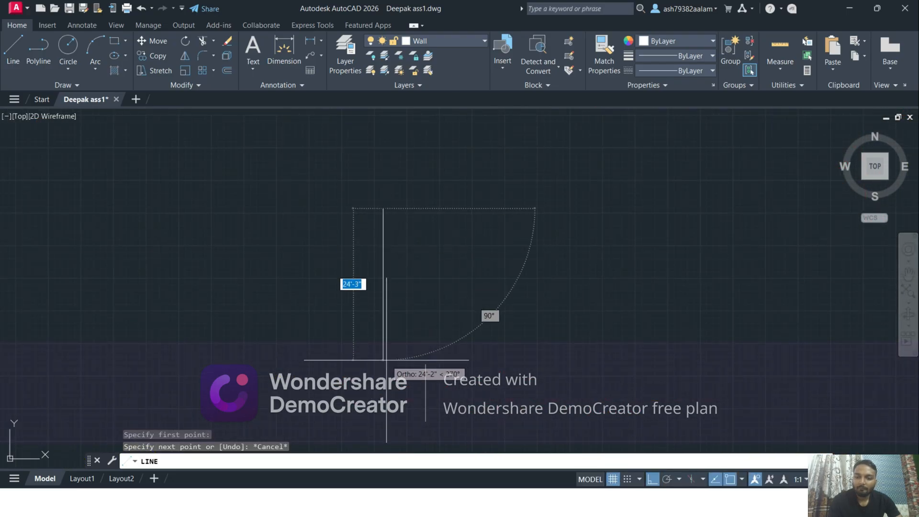
{"action": "type", "text": "13'6"}
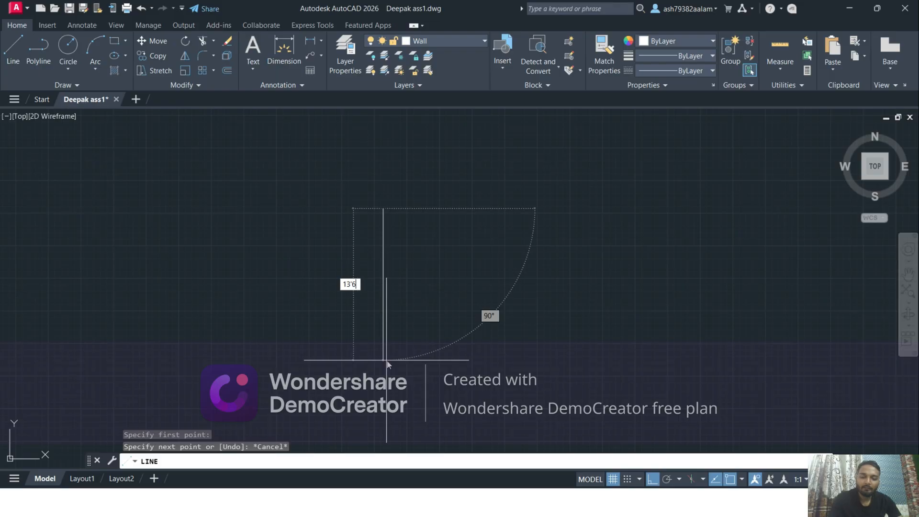
{"action": "key", "text": "Return"}
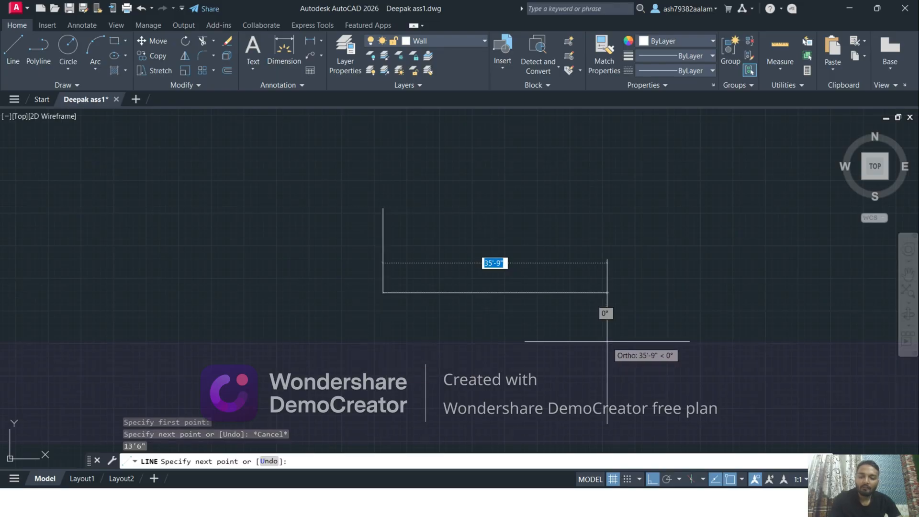
Continue with a 12' line to the right and close the rectangular room outline back to its starting corner
{"action": "type", "text": "12'"}
{"action": "key", "text": "Return"}
{"action": "scroll", "coordinate": [419, 194], "scroll_direction": "up", "scroll_amount": 4}
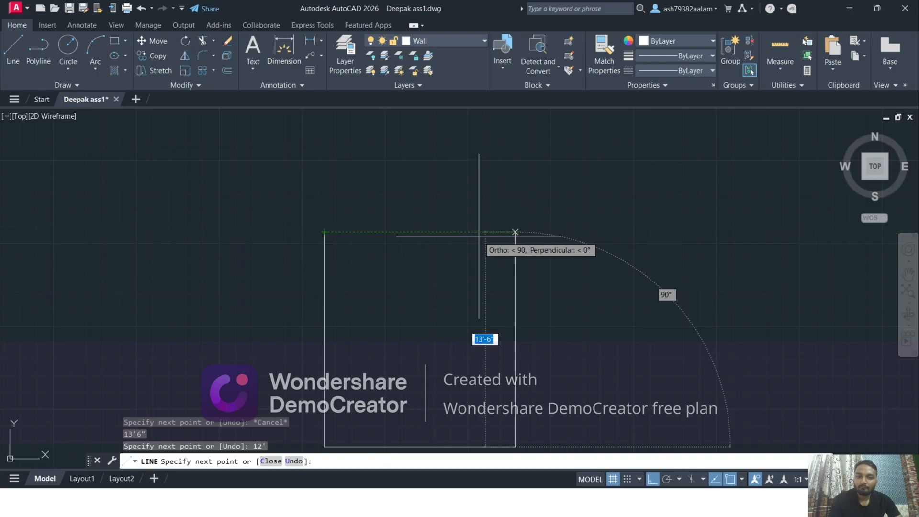
{"action": "left_click", "coordinate": [478, 236]}
{"action": "left_click", "coordinate": [324, 232]}
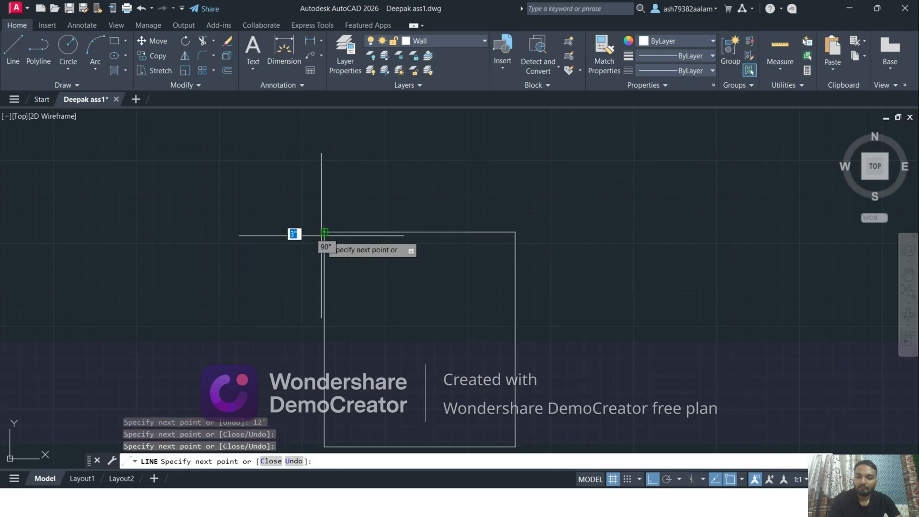
{"action": "key", "text": "Escape"}
Offset the right and top lines of the room outline 10" outward
{"action": "middle_click_drag", "start_coordinate": [452, 260], "coordinate": [432, 192]}
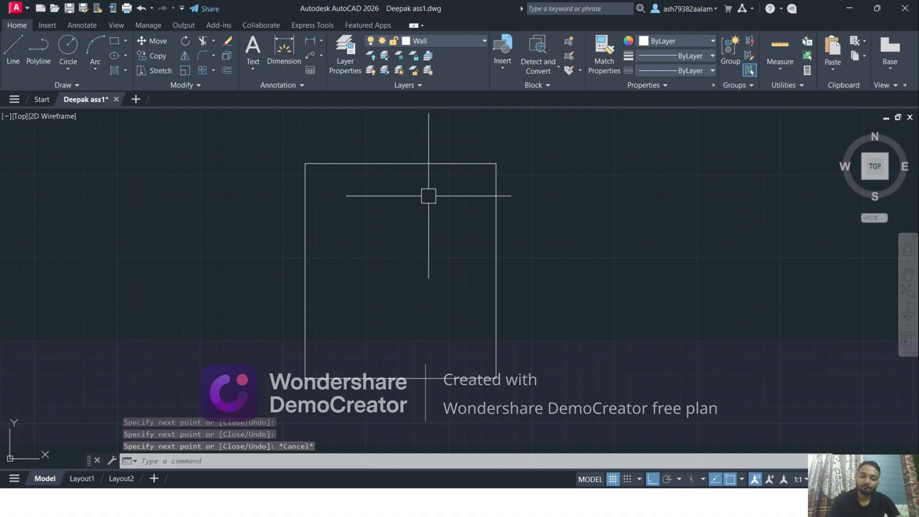
{"action": "type", "text": "o"}
{"action": "key", "text": "Return"}
{"action": "type", "text": "1"}
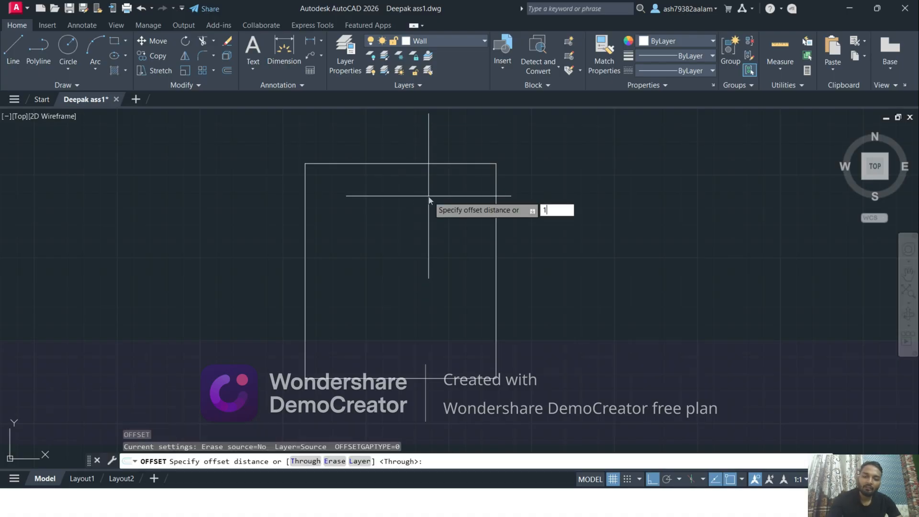
{"action": "type", "text": "0"}
{"action": "key", "text": "Return"}
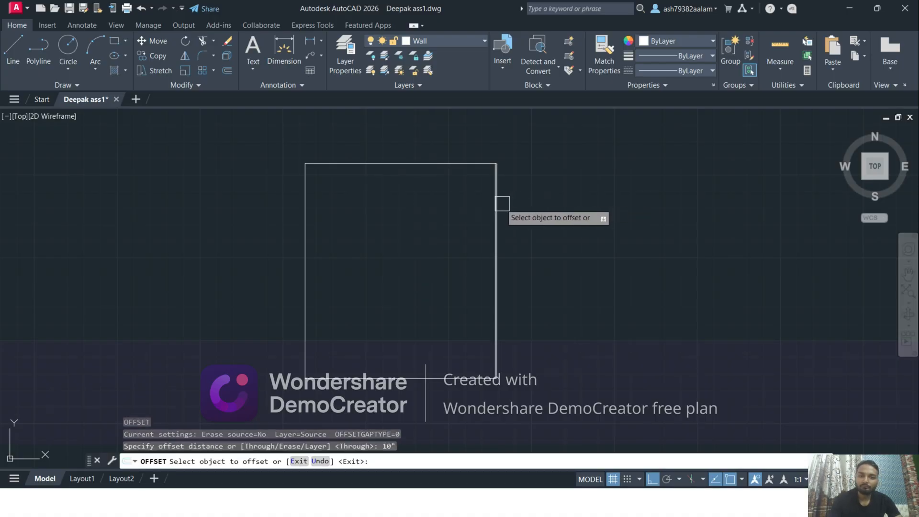
{"action": "left_click", "coordinate": [502, 204]}
{"action": "left_click", "coordinate": [503, 200]}
{"action": "left_click", "coordinate": [462, 164]}
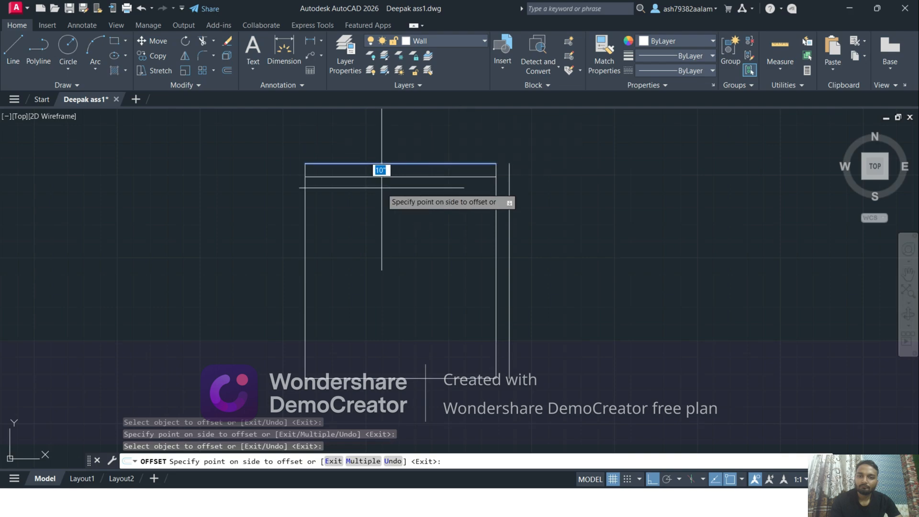
{"action": "left_click", "coordinate": [373, 122]}
Offset the left and bottom lines of the room outline outward by the same 10" distance
{"action": "left_click", "coordinate": [308, 194]}
{"action": "left_click", "coordinate": [232, 196]}
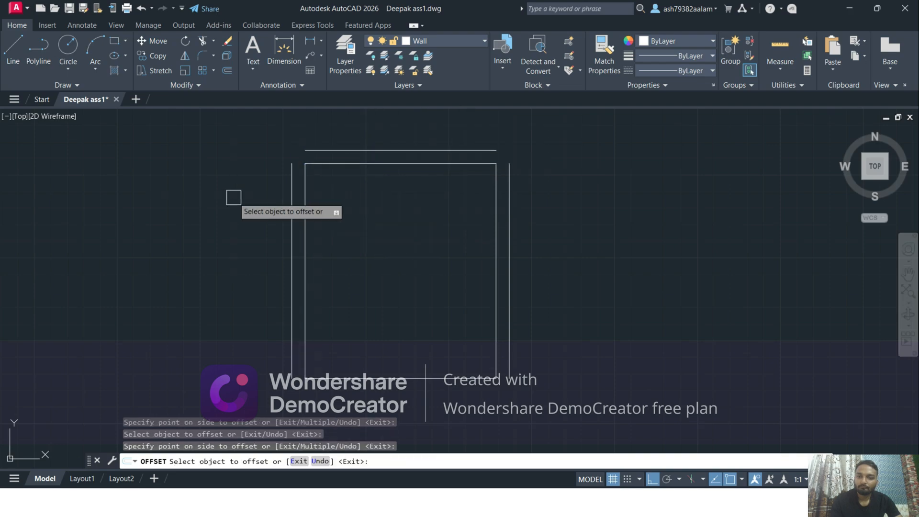
{"action": "left_click", "coordinate": [394, 379]}
{"action": "left_click", "coordinate": [394, 384]}
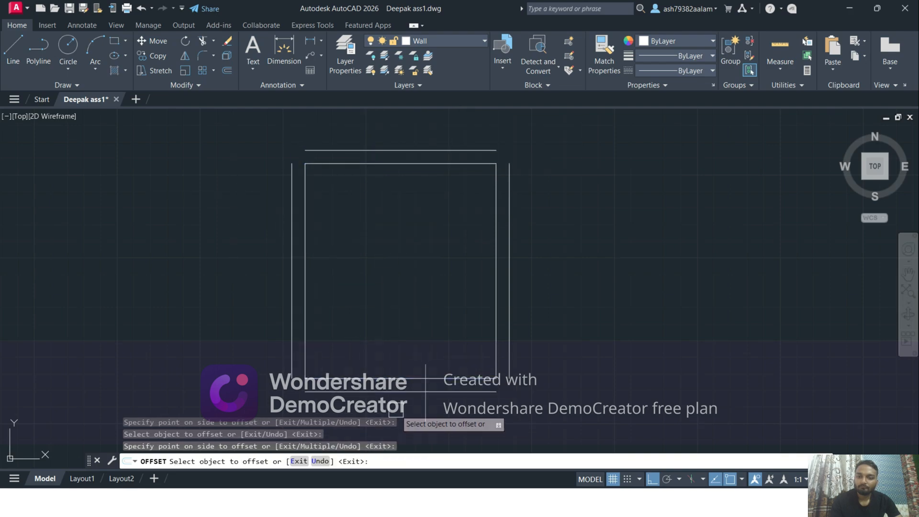
{"action": "key", "text": "Escape"}
Set the fillet radius to 0 and join the outer wall lines at the bottom-right corner
{"action": "type", "text": "f"}
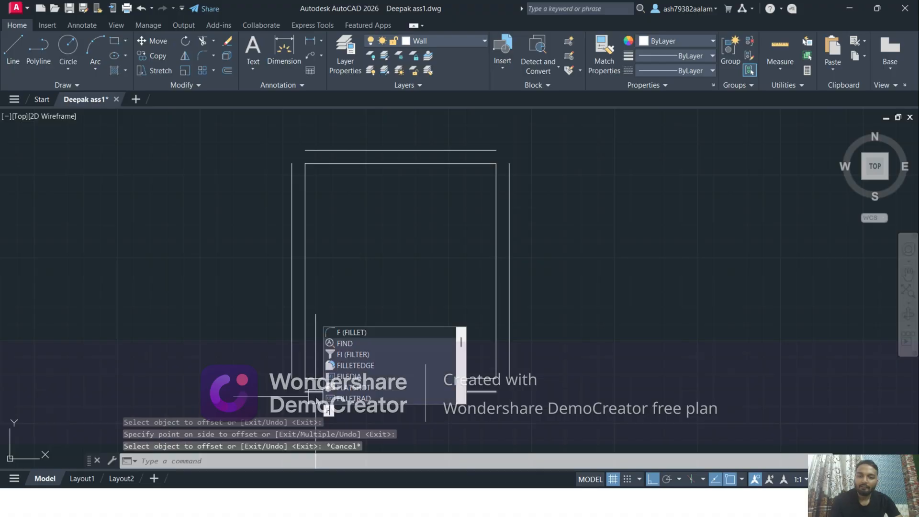
{"action": "key", "text": "Return"}
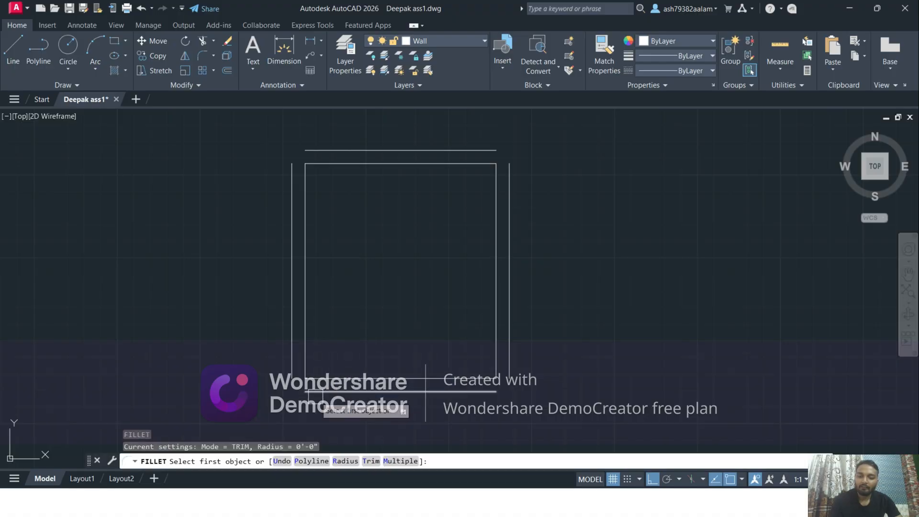
{"action": "type", "text": "r"}
{"action": "key", "text": "Return"}
{"action": "key", "text": "Return"}
{"action": "middle_click_drag", "start_coordinate": [464, 389], "coordinate": [467, 355]}
{"action": "left_click", "coordinate": [475, 362]}
{"action": "left_click", "coordinate": [513, 321]}
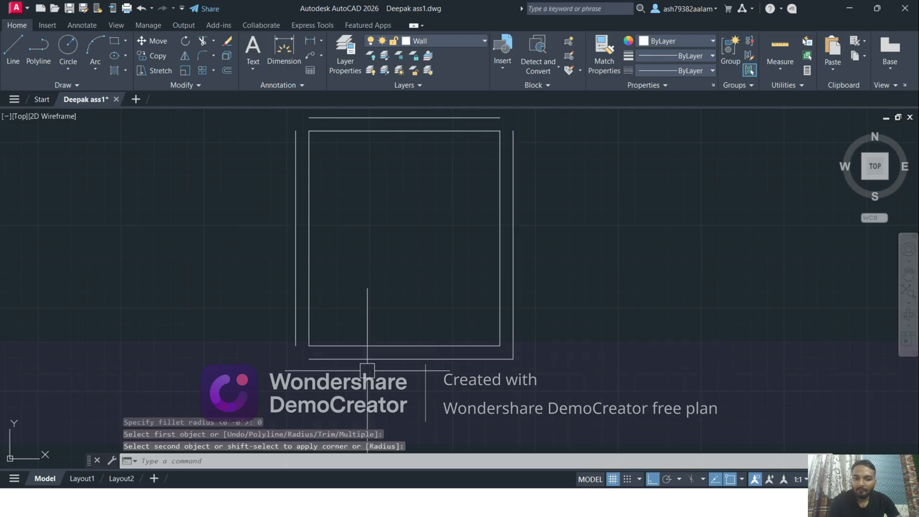
Fillet the outer wall lines with zero radius at the bottom-left, top-left and top-right corners
{"action": "key", "text": "Return"}
{"action": "left_click", "coordinate": [336, 361]}
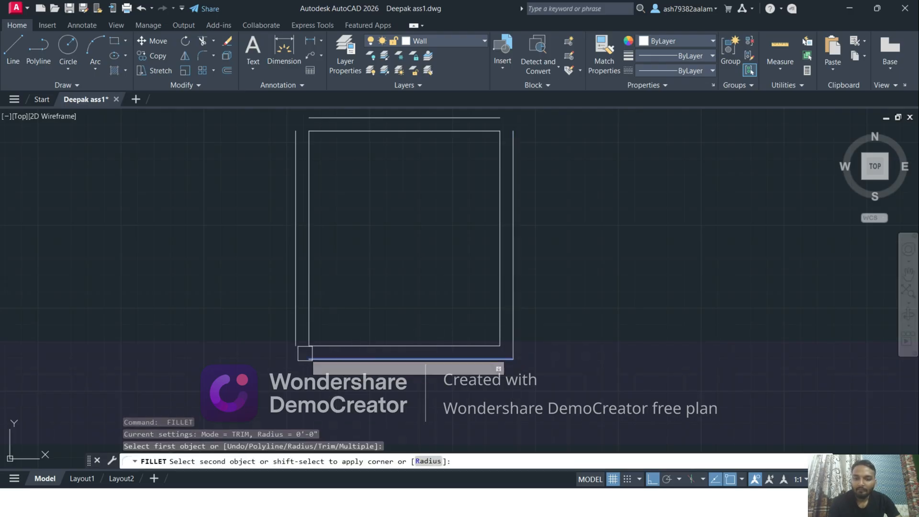
{"action": "left_click", "coordinate": [295, 333]}
{"action": "key", "text": "Return"}
{"action": "left_click", "coordinate": [295, 148]}
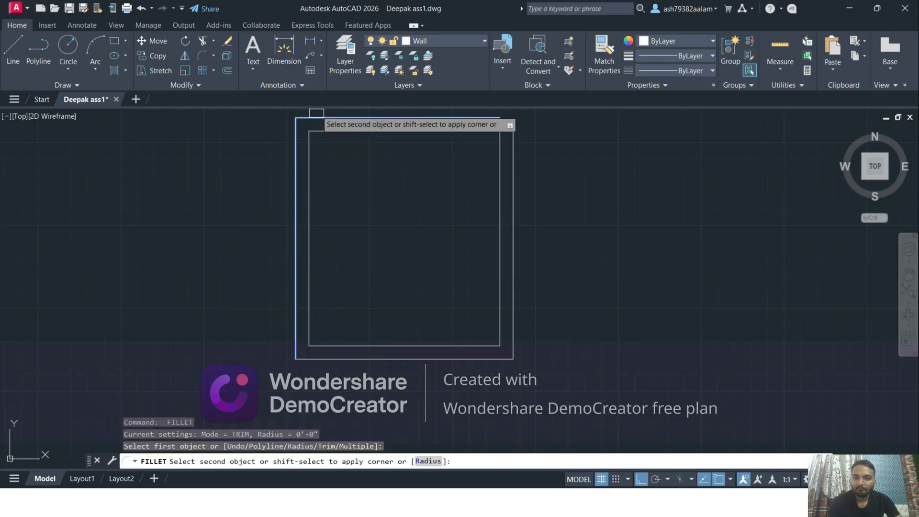
{"action": "middle_click_drag", "start_coordinate": [376, 179], "coordinate": [403, 290]}
{"action": "left_click", "coordinate": [349, 214]}
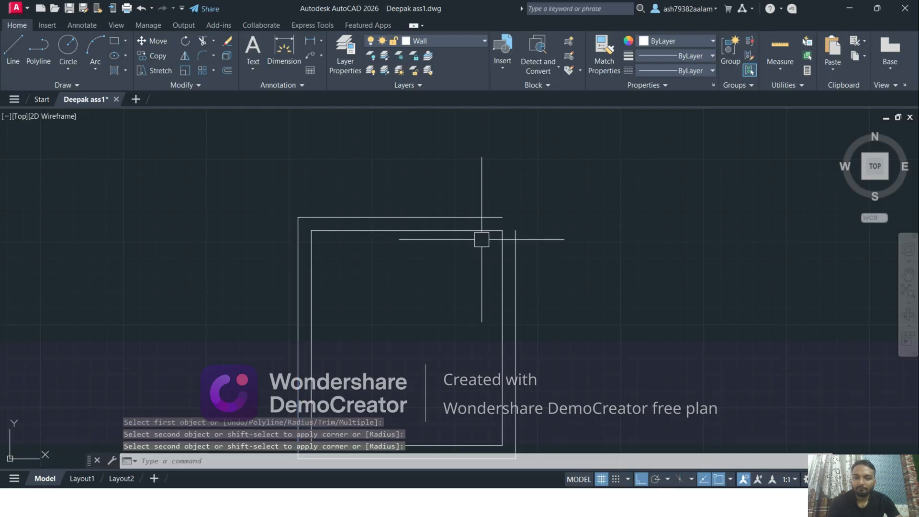
{"action": "key", "text": "Return"}
{"action": "left_click", "coordinate": [482, 214]}
{"action": "left_click", "coordinate": [522, 238]}
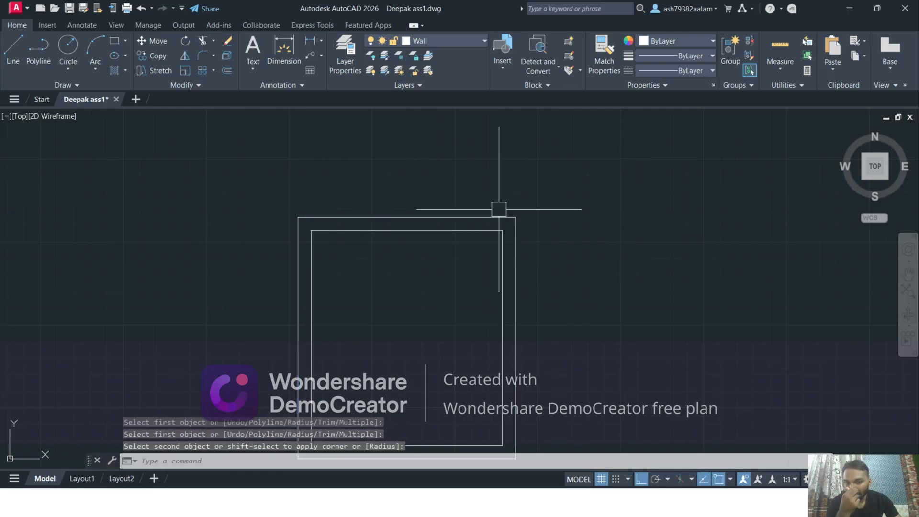
Switch to the browser, examine the ceiling layout in OIP.webp, and return to AutoCAD
{"action": "scroll", "coordinate": [498, 209], "scroll_direction": "up", "scroll_amount": 5}
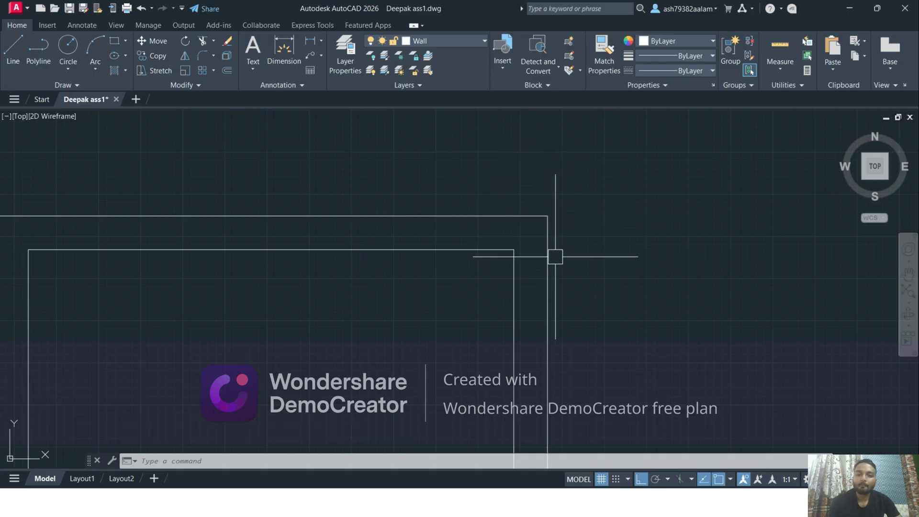
{"action": "scroll", "coordinate": [555, 256], "scroll_direction": "down", "scroll_amount": 4}
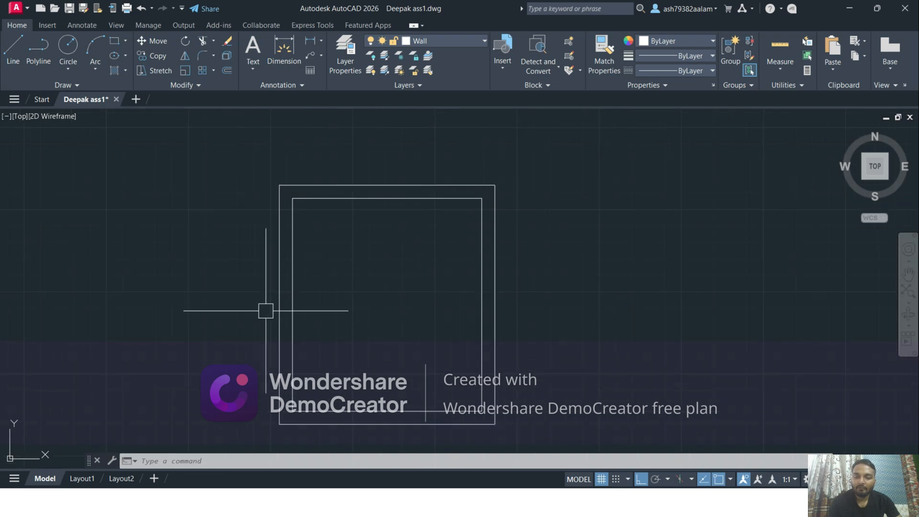
{"action": "key", "text": "alt+Tab"}
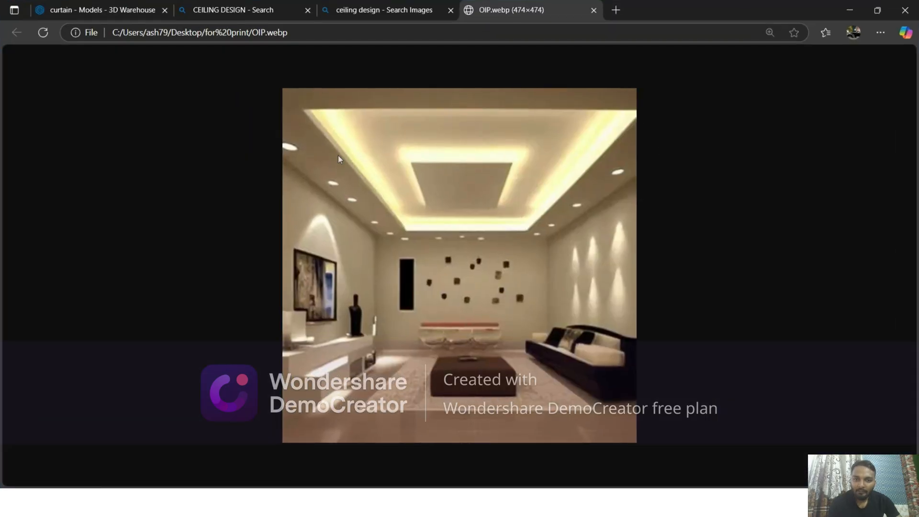
{"action": "key", "text": "alt+Tab"}
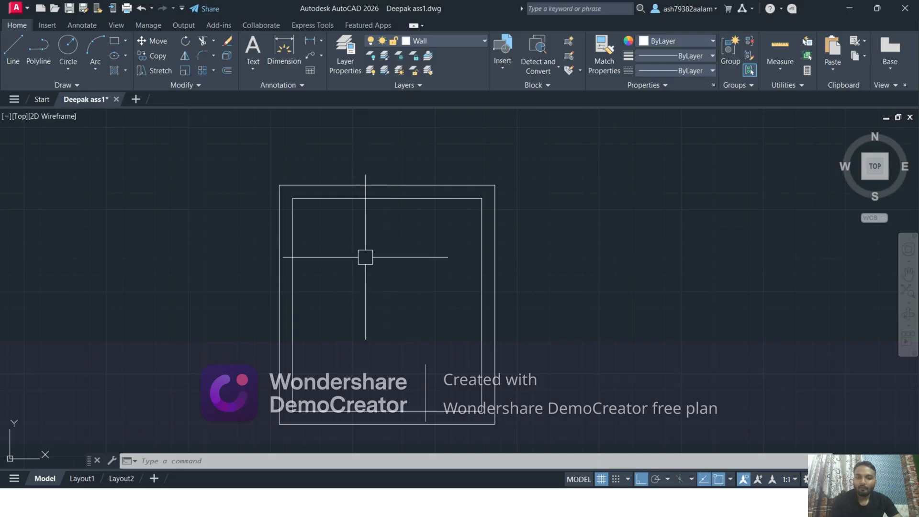
Offset the inner left and right wall lines 18" into the room for the ceiling border
{"action": "key", "text": "Escape"}
{"action": "middle_click_drag", "start_coordinate": [347, 248], "coordinate": [369, 242]}
{"action": "type", "text": "o"}
{"action": "key", "text": "Return"}
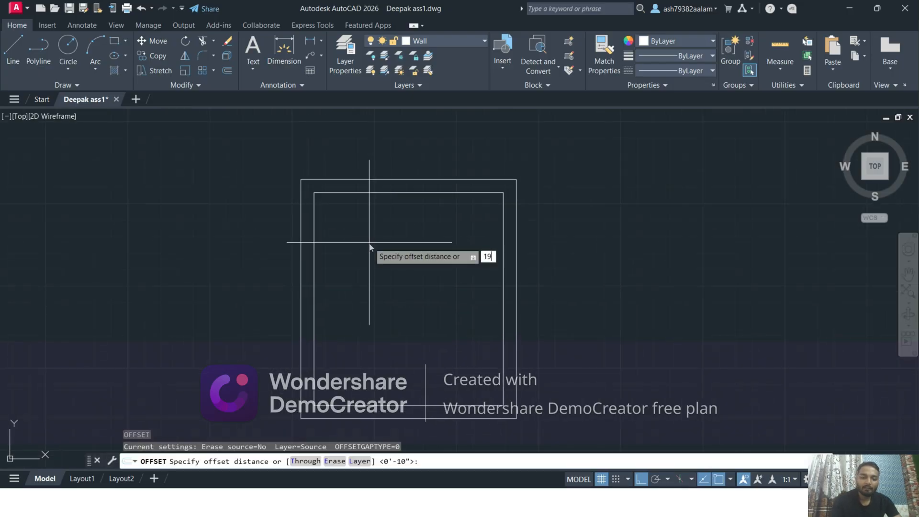
{"action": "type", "text": "18"}
{"action": "key", "text": "Return"}
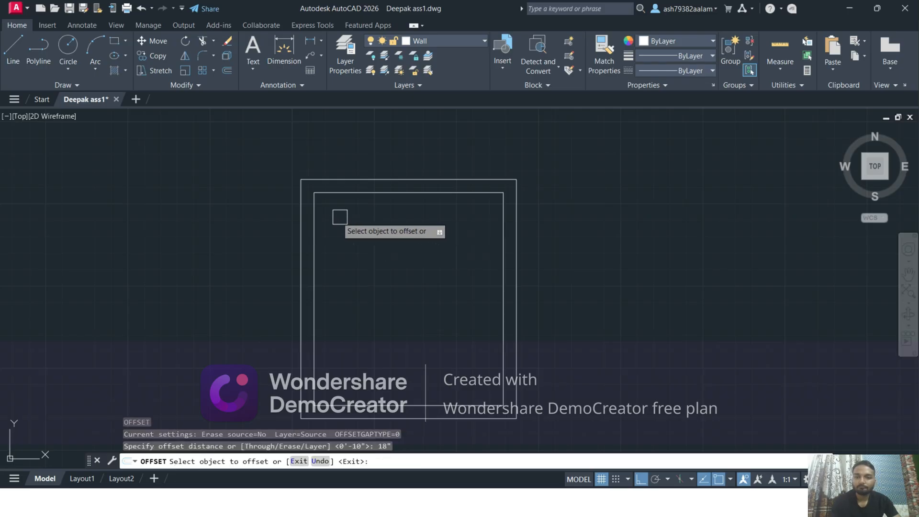
{"action": "left_click", "coordinate": [314, 225]}
{"action": "left_click", "coordinate": [371, 247]}
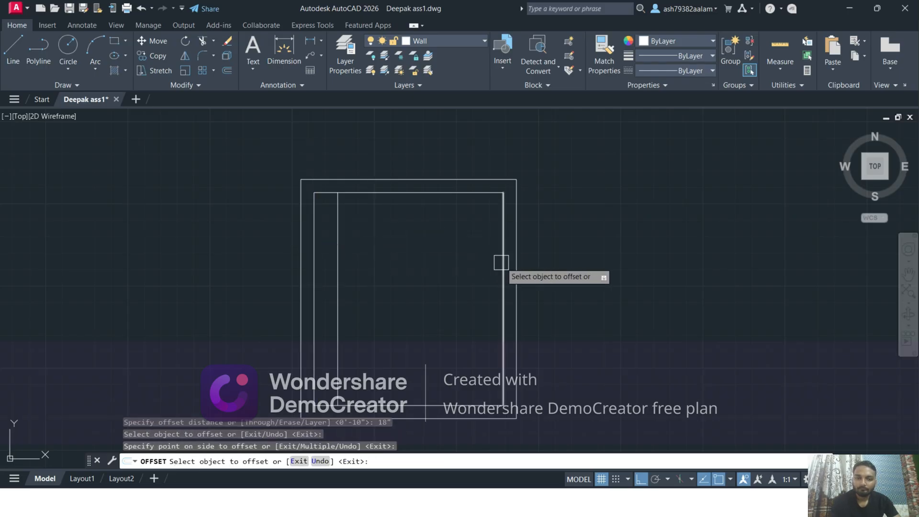
{"action": "left_click", "coordinate": [503, 264]}
{"action": "left_click", "coordinate": [493, 269]}
Offset the inner top and bottom wall lines 18" into the room
{"action": "left_click", "coordinate": [410, 200]}
{"action": "left_click", "coordinate": [409, 254]}
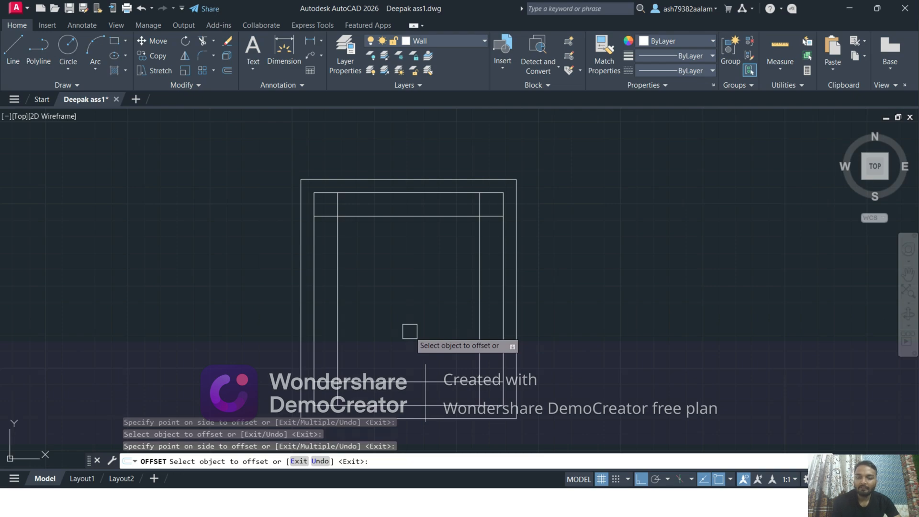
{"action": "key", "text": "Escape"}
Copy the whole room drawing horizontally to the right, leaving a gap beside the original
{"action": "left_click", "coordinate": [266, 127]}
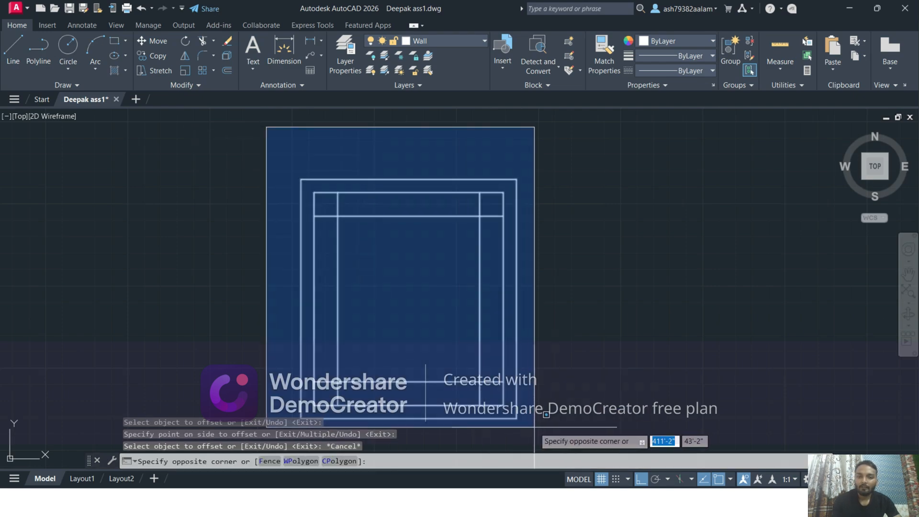
{"action": "left_click", "coordinate": [535, 427]}
{"action": "type", "text": "co"}
{"action": "key", "text": "Return"}
{"action": "left_click", "coordinate": [530, 424]}
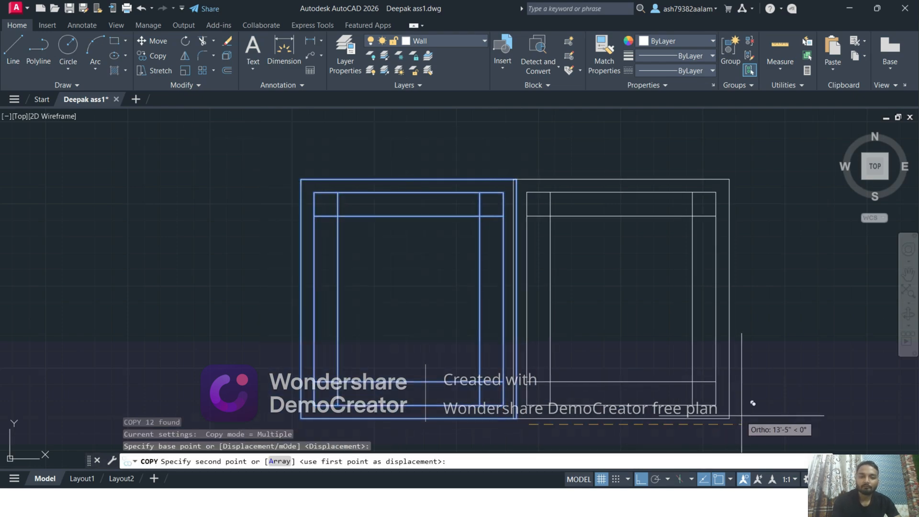
{"action": "key", "text": "Escape"}
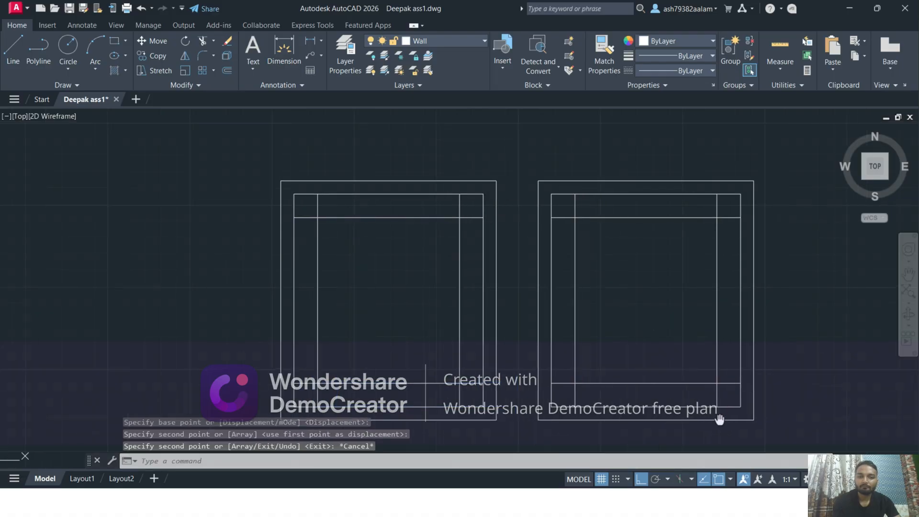
Delete the four 18" ceiling border lines from the copied room on the right
{"action": "scroll", "coordinate": [663, 391], "scroll_direction": "up", "scroll_amount": 3}
{"action": "left_click", "coordinate": [663, 391]}
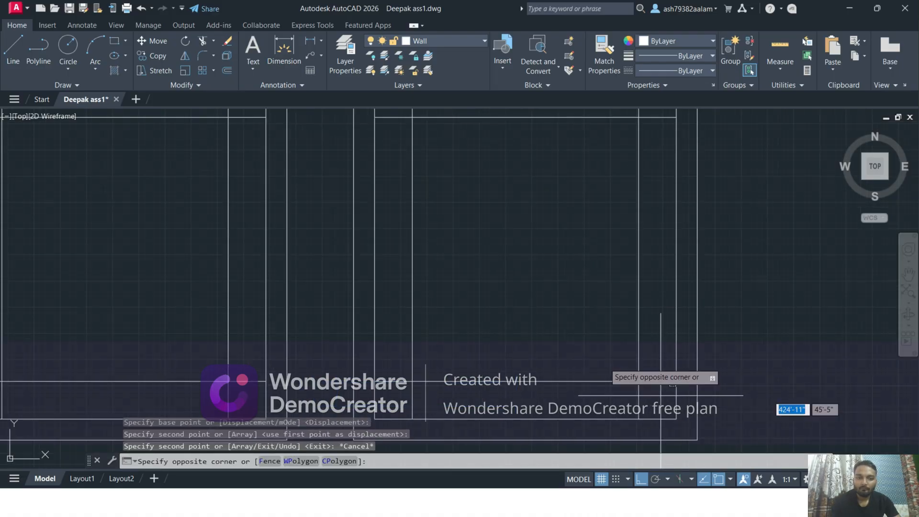
{"action": "scroll", "coordinate": [479, 216], "scroll_direction": "down", "scroll_amount": 3}
{"action": "left_click", "coordinate": [443, 168]}
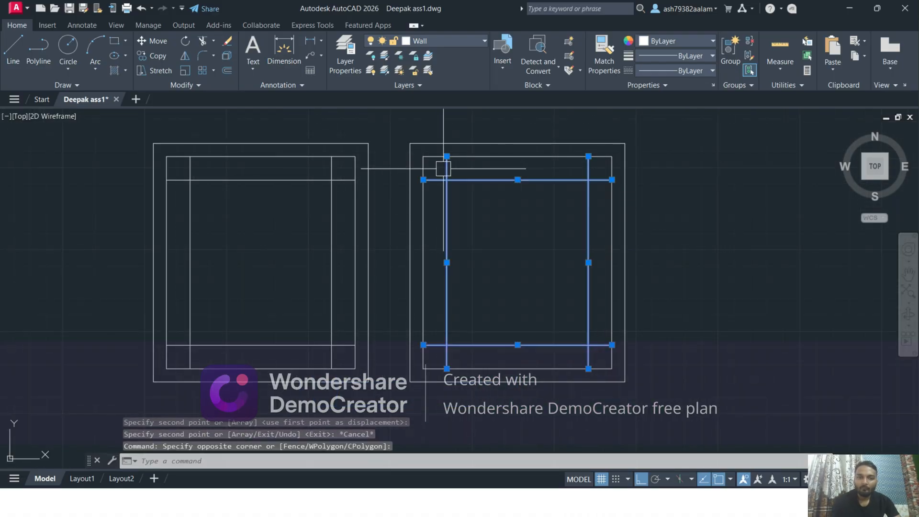
{"action": "key", "text": "Delete"}
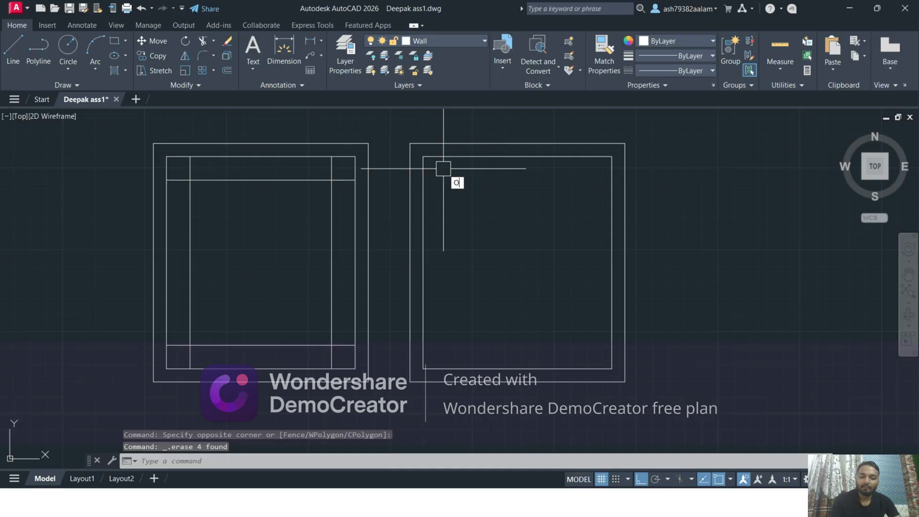
Offset the inner left and top wall lines of the copied room 2' inward
{"action": "key", "text": "Return"}
{"action": "type", "text": "2'"}
{"action": "key", "text": "Return"}
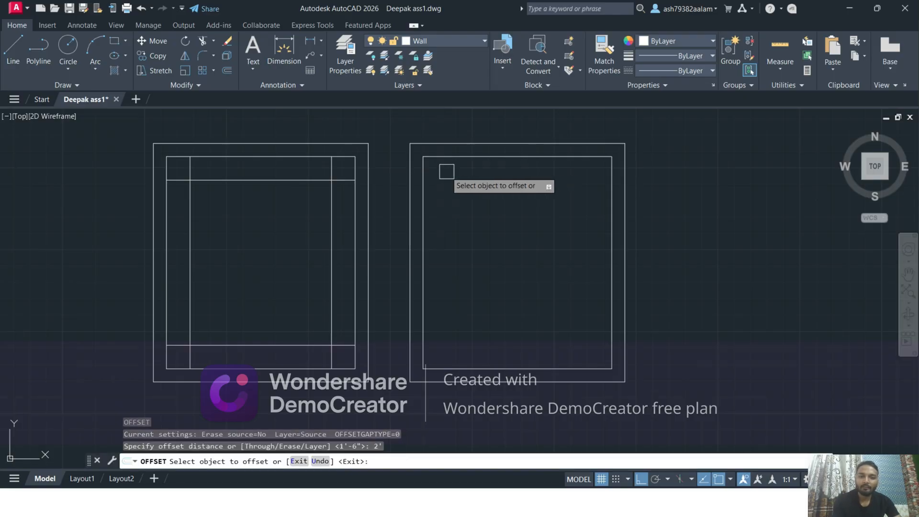
{"action": "left_click", "coordinate": [426, 176]}
{"action": "left_click", "coordinate": [460, 173]}
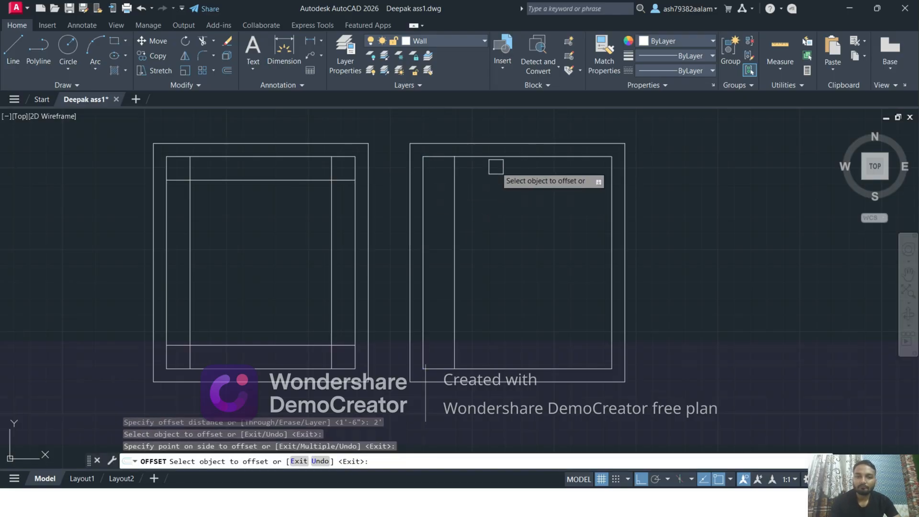
{"action": "left_click", "coordinate": [493, 159]}
{"action": "left_click", "coordinate": [541, 211]}
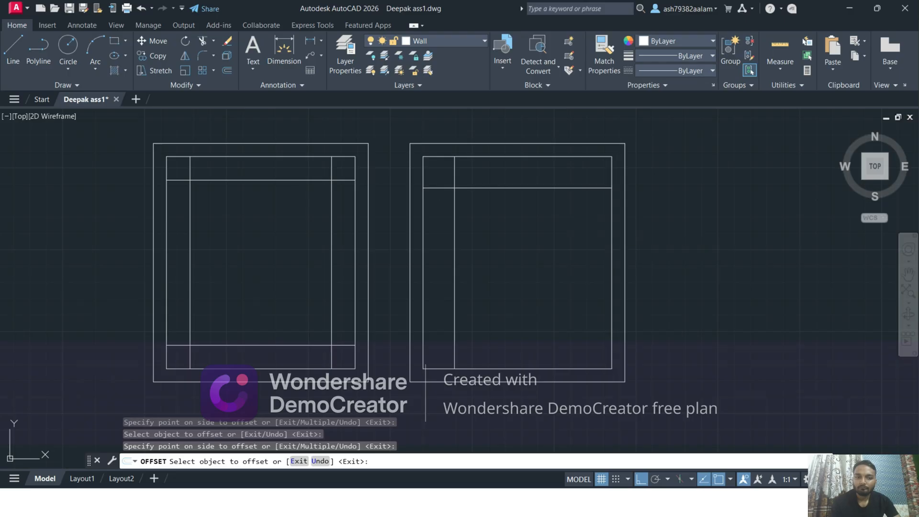
Offset the inner right and bottom wall lines of the copied room 2' inward
{"action": "left_click", "coordinate": [612, 232]}
{"action": "left_click", "coordinate": [536, 273]}
{"action": "left_click", "coordinate": [523, 367]}
{"action": "left_click", "coordinate": [512, 234]}
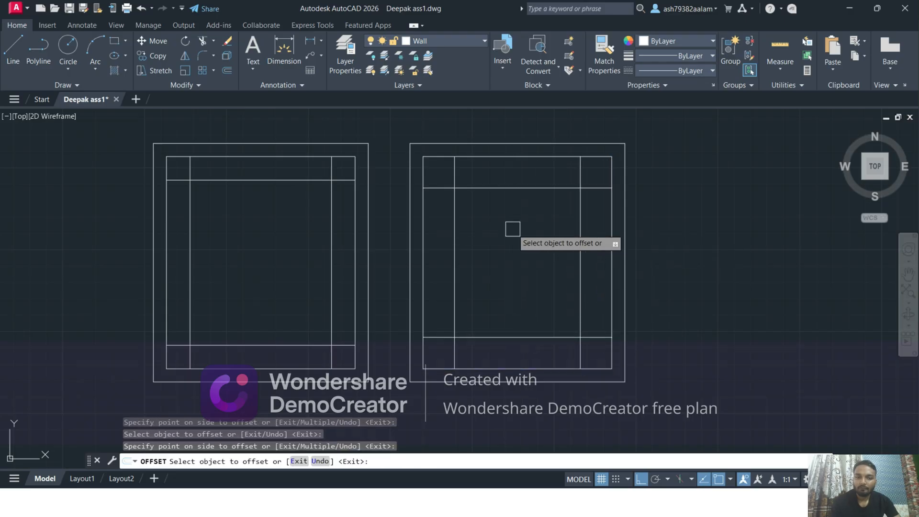
{"action": "key", "text": "Escape"}
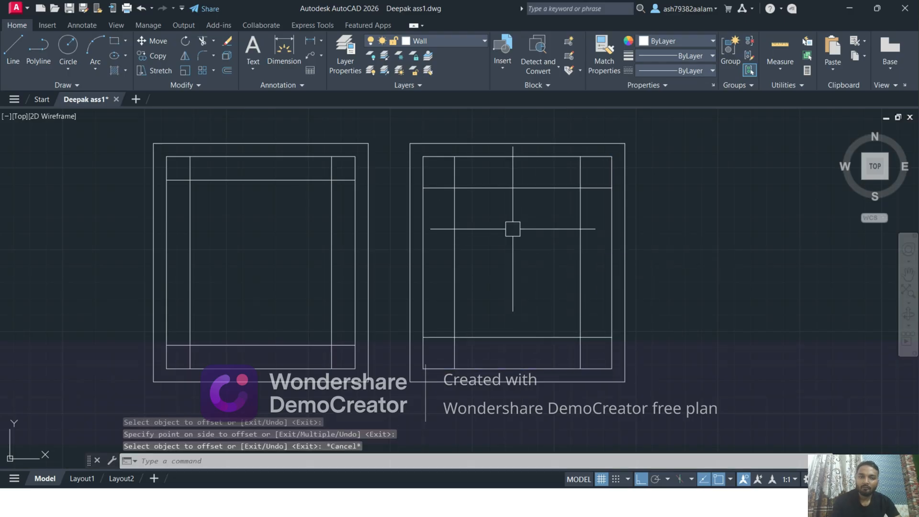
Measure the border width and the room spacing with Quick measure
{"action": "left_click", "coordinate": [768, 62]}
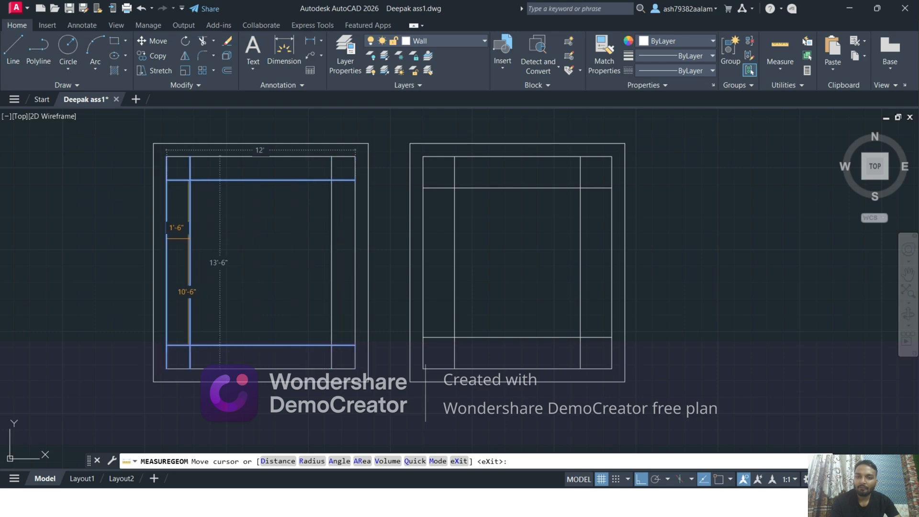
{"action": "scroll", "coordinate": [176, 235], "scroll_direction": "up", "scroll_amount": 2}
{"action": "scroll", "coordinate": [176, 233], "scroll_direction": "down", "scroll_amount": 3}
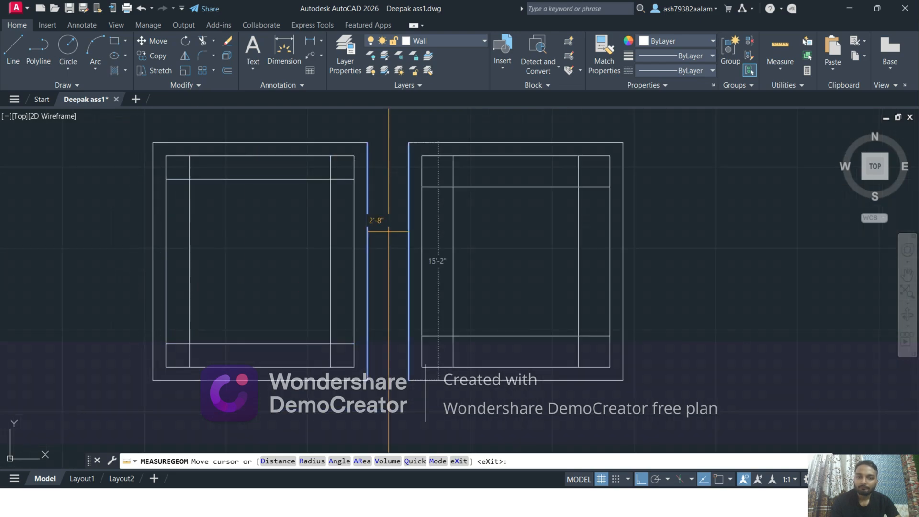
{"action": "key", "text": "Escape"}
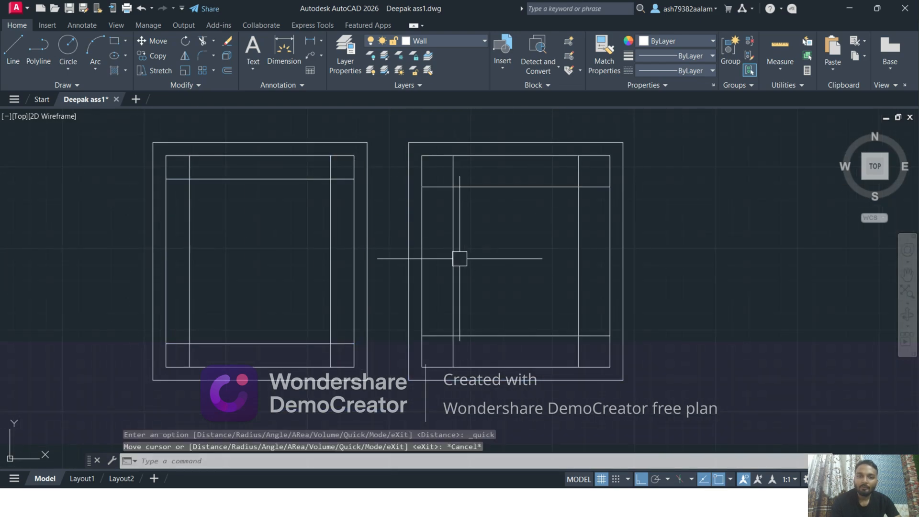
Trim the overhanging ends of the 2' offset lines at all four corners to form a closed inner rectangle in the copied room
{"action": "type", "text": "tr"}
{"action": "key", "text": "Return"}
{"action": "scroll", "coordinate": [558, 180], "scroll_direction": "up", "scroll_amount": 2}
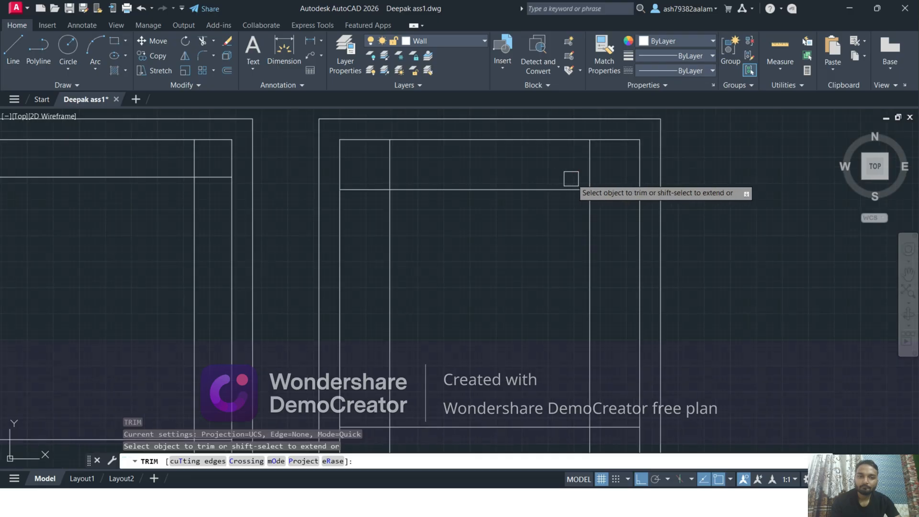
{"action": "left_click", "coordinate": [379, 176]}
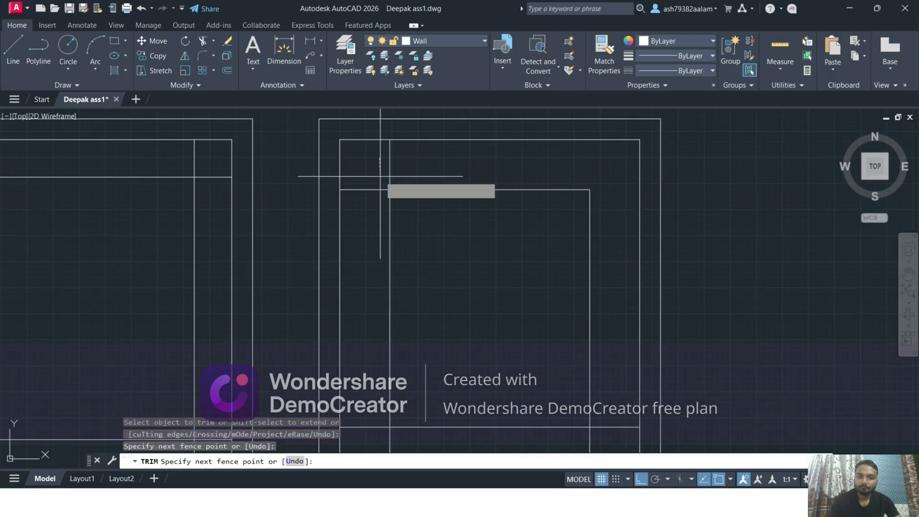
{"action": "left_click", "coordinate": [405, 168]}
{"action": "left_click", "coordinate": [364, 192]}
{"action": "scroll", "coordinate": [468, 168], "scroll_direction": "down", "scroll_amount": 3}
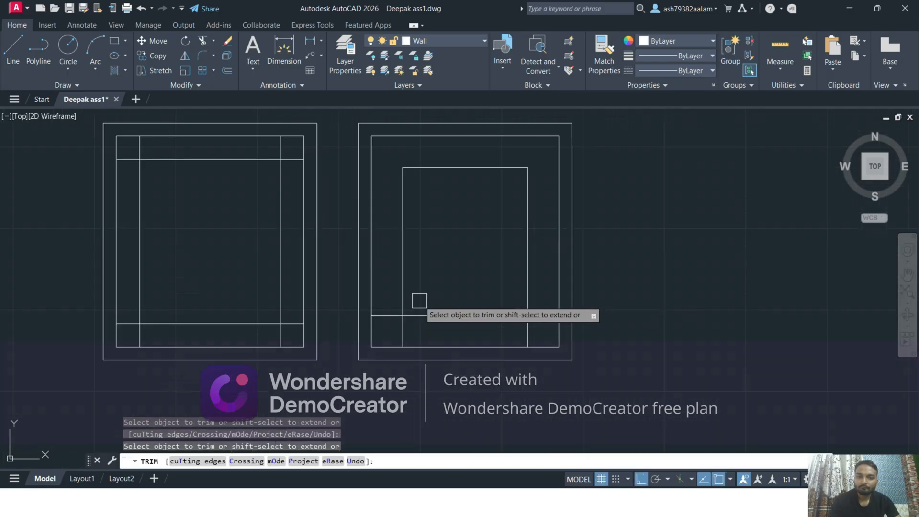
{"action": "left_click", "coordinate": [400, 325]}
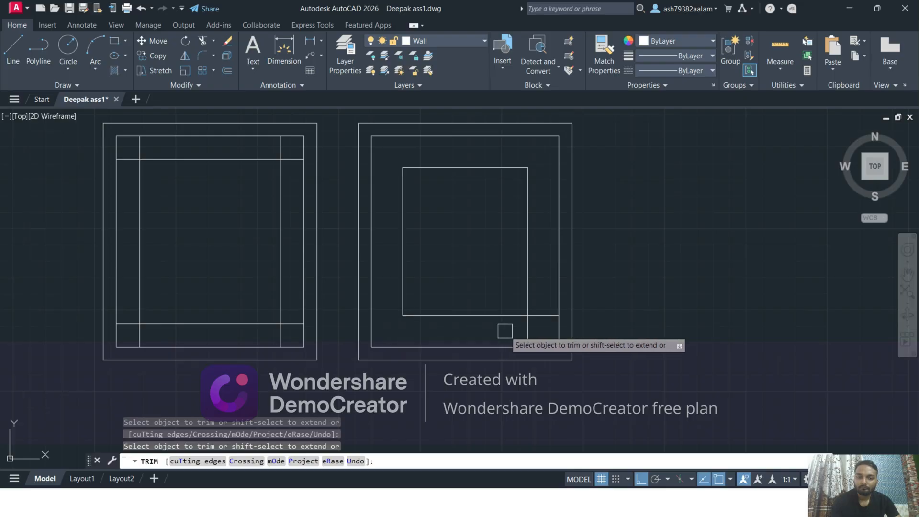
{"action": "left_click", "coordinate": [541, 316]}
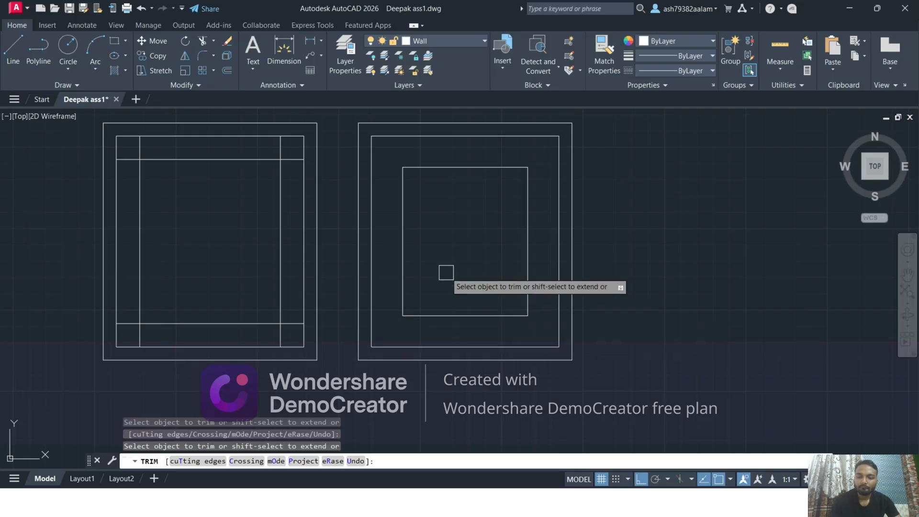
{"action": "key", "text": "Escape"}
{"action": "middle_click_drag", "start_coordinate": [413, 244], "coordinate": [437, 251]}
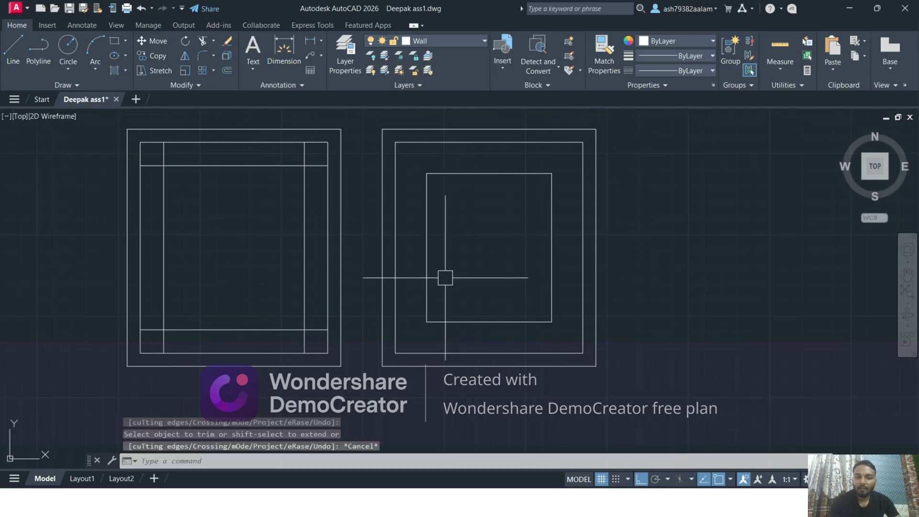
Switch to the browser, study the ceiling's recesses and spotlights in OIP.webp, and return to AutoCAD
{"action": "key", "text": "super+Tab"}
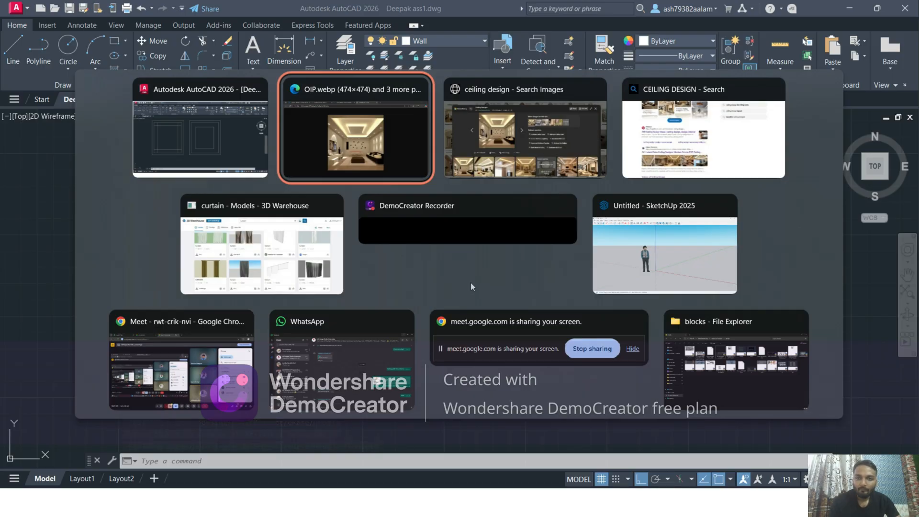
{"action": "key", "text": "Return"}
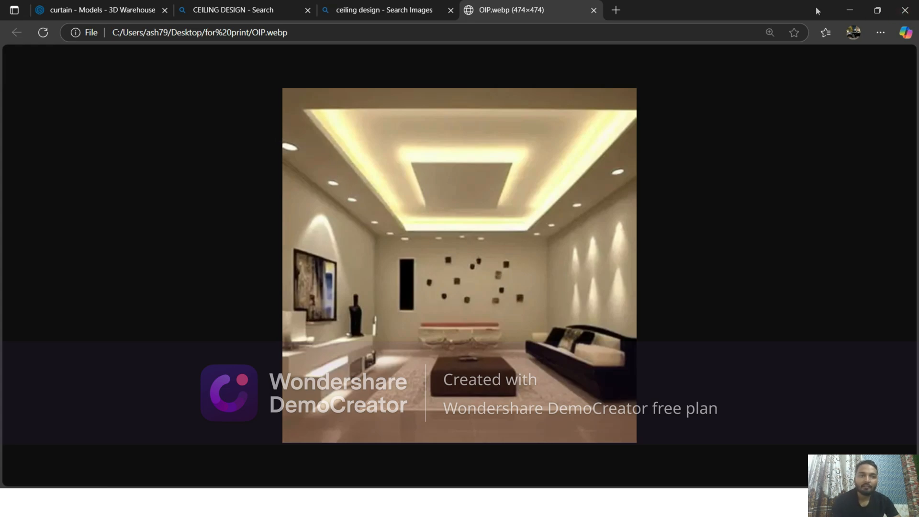
{"action": "left_click", "coordinate": [842, 11]}
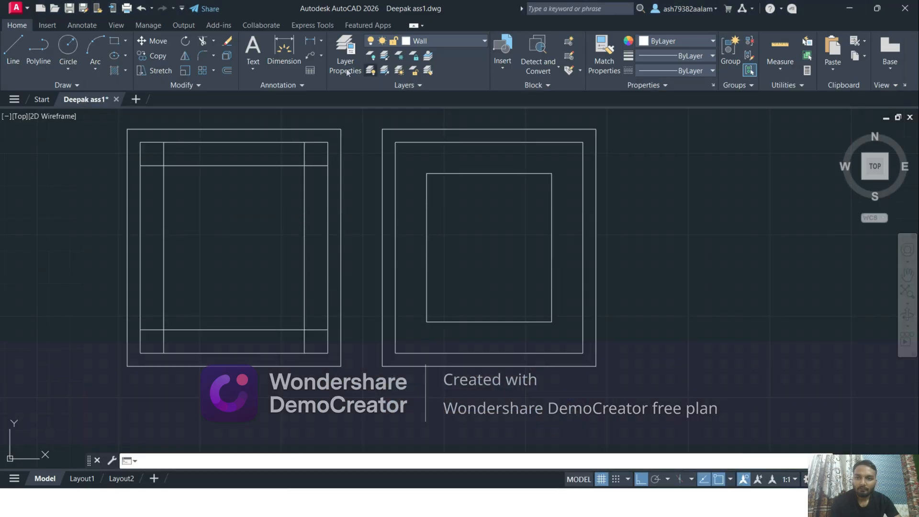
Draw a horizontal helper line from the inner rectangle's top-left corner to the inner left wall line
{"action": "scroll", "coordinate": [421, 170], "scroll_direction": "up", "scroll_amount": 2}
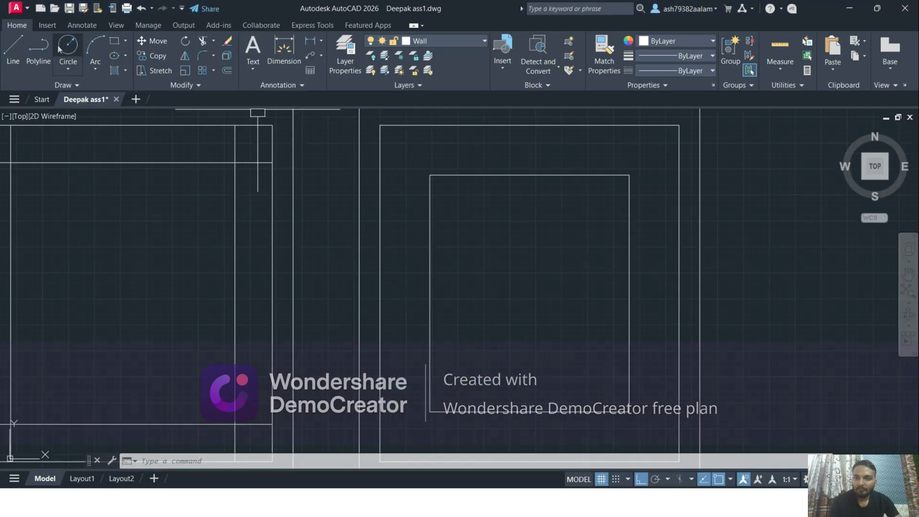
{"action": "left_click", "coordinate": [16, 52]}
{"action": "scroll", "coordinate": [336, 152], "scroll_direction": "up", "scroll_amount": 2}
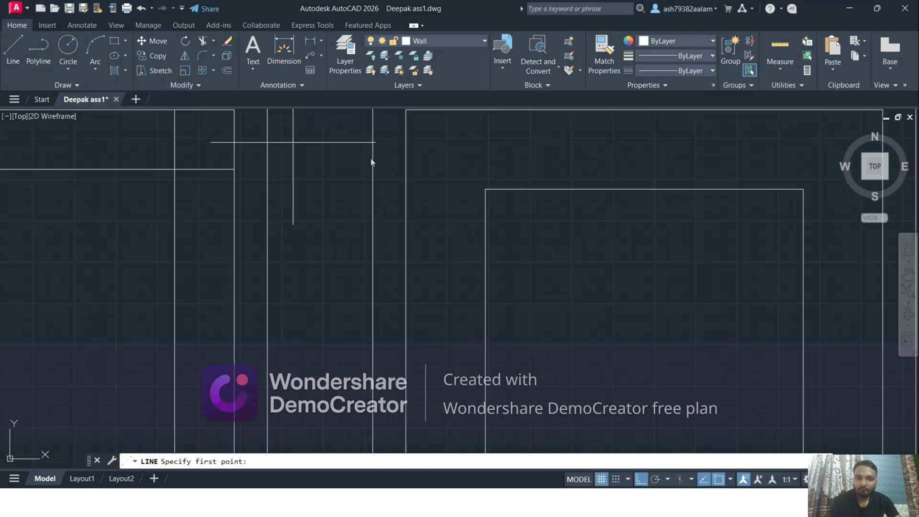
{"action": "left_click", "coordinate": [485, 189]}
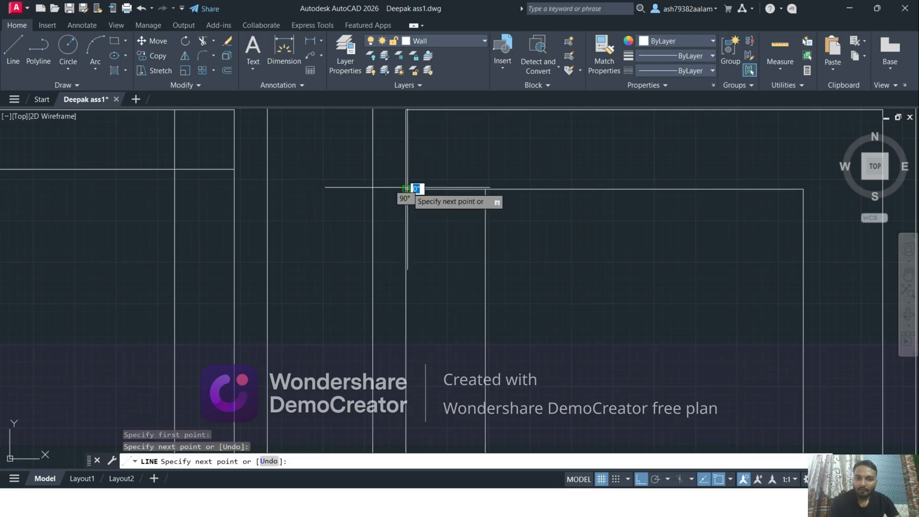
{"action": "key", "text": "Escape"}
Draw a vertical line from the helper line's midpoint down to the inner bottom wall line
{"action": "left_click", "coordinate": [15, 52]}
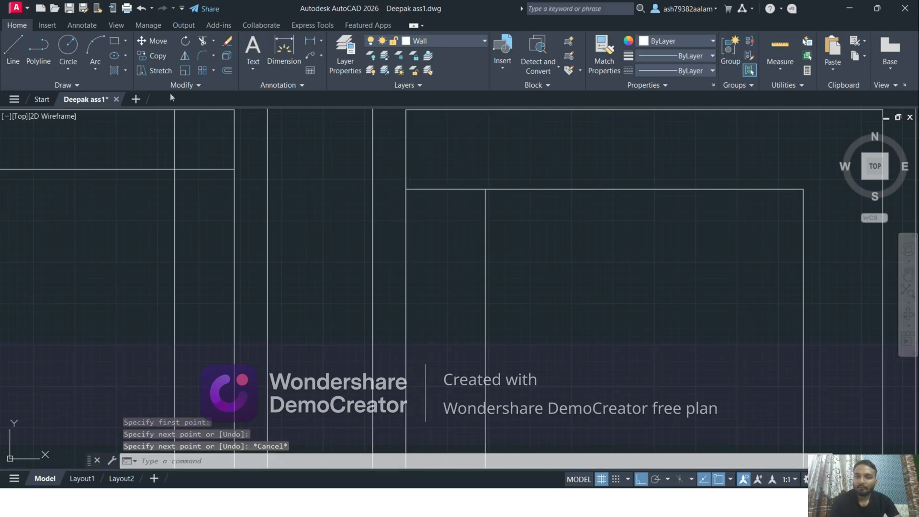
{"action": "left_click", "coordinate": [455, 188]}
{"action": "scroll", "coordinate": [447, 216], "scroll_direction": "down", "scroll_amount": 3}
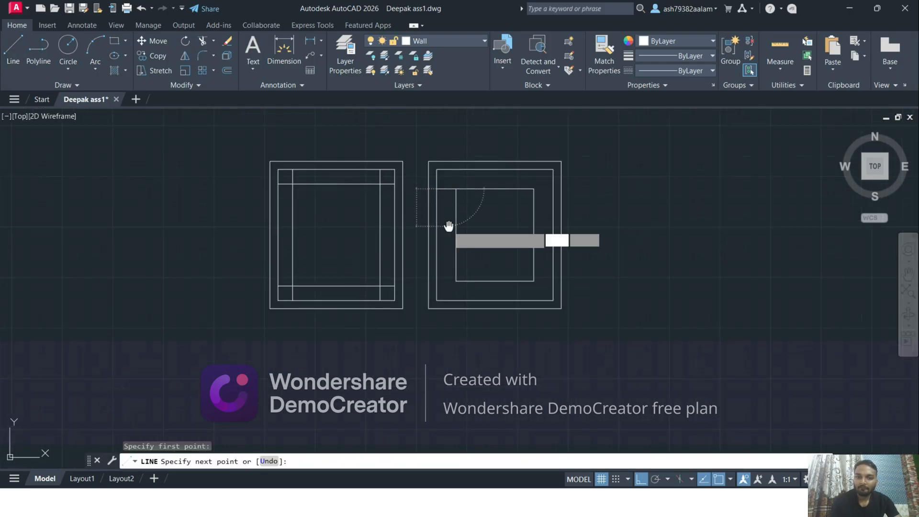
{"action": "scroll", "coordinate": [441, 241], "scroll_direction": "up", "scroll_amount": 4}
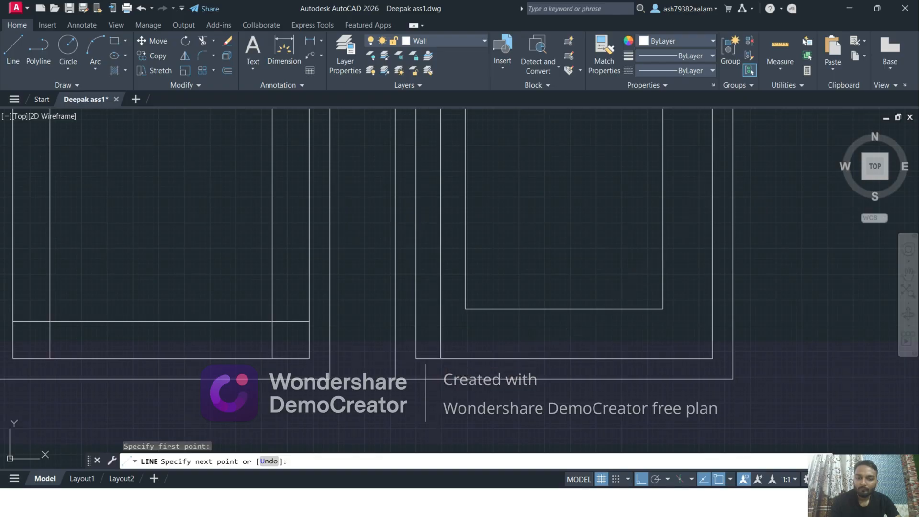
{"action": "left_click", "coordinate": [441, 358]}
{"action": "key", "text": "Escape"}
{"action": "scroll", "coordinate": [441, 359], "scroll_direction": "down", "scroll_amount": 4}
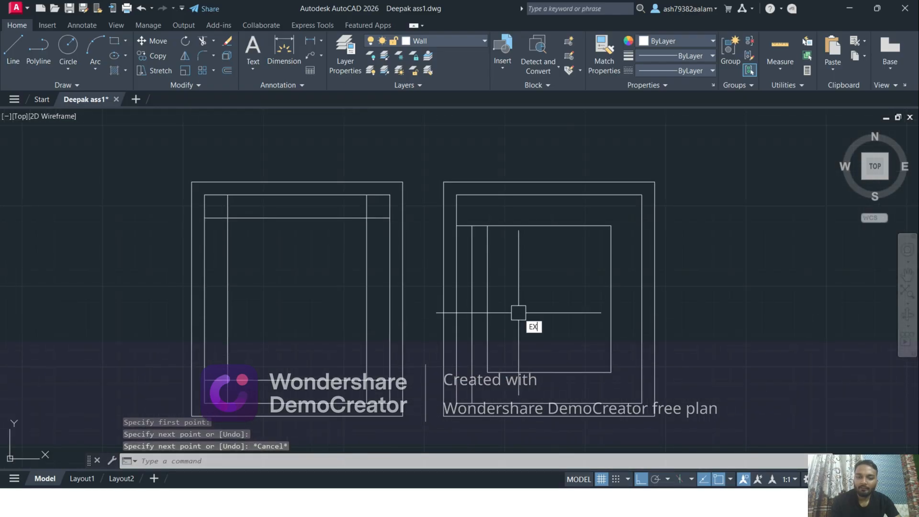
Extend the new vertical line up to the inner top wall line
{"action": "type", "text": "EX"}
{"action": "key", "text": "Return"}
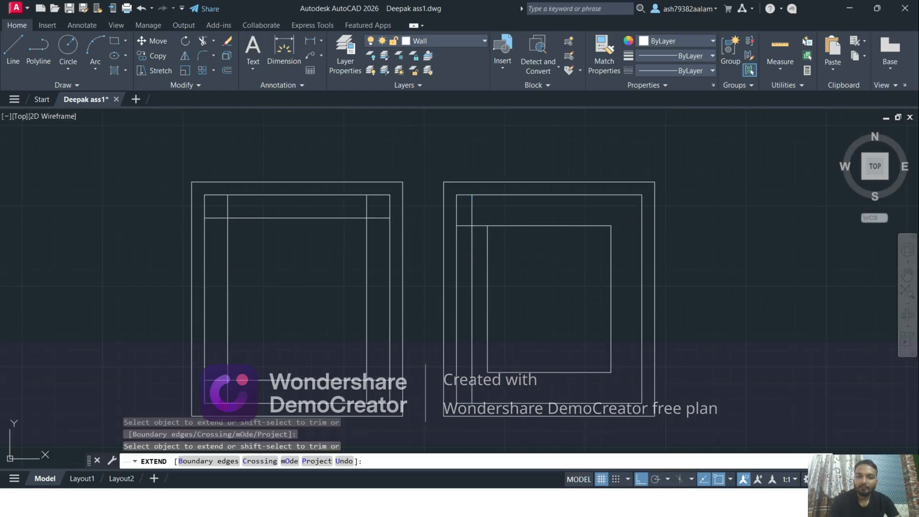
{"action": "key", "text": "Escape"}
Delete the short horizontal helper line between the wall and the inner rectangle
{"action": "scroll", "coordinate": [479, 228], "scroll_direction": "up", "scroll_amount": 4}
{"action": "left_click", "coordinate": [476, 225]}
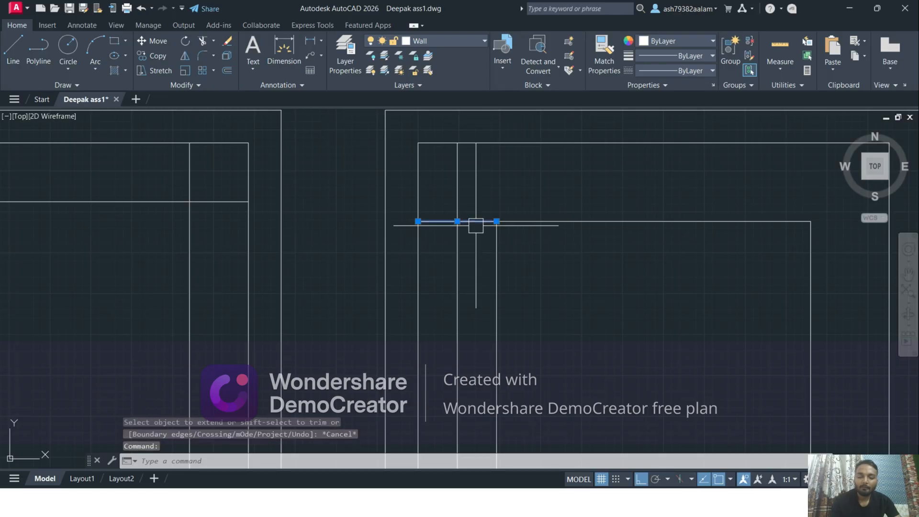
{"action": "key", "text": "Delete"}
{"action": "scroll", "coordinate": [479, 230], "scroll_direction": "down", "scroll_amount": 4}
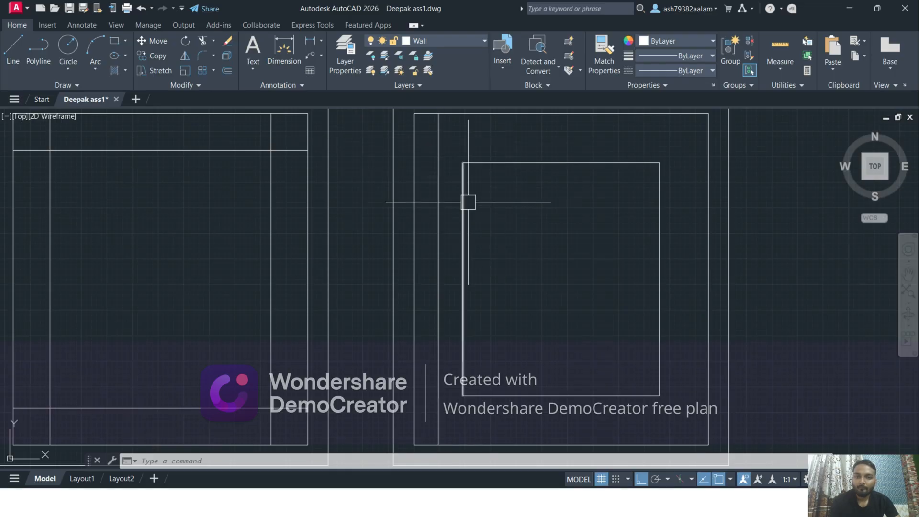
Draw a circle with a 2" radius centred on the inner rectangle's top-left corner
{"action": "left_click", "coordinate": [65, 69]}
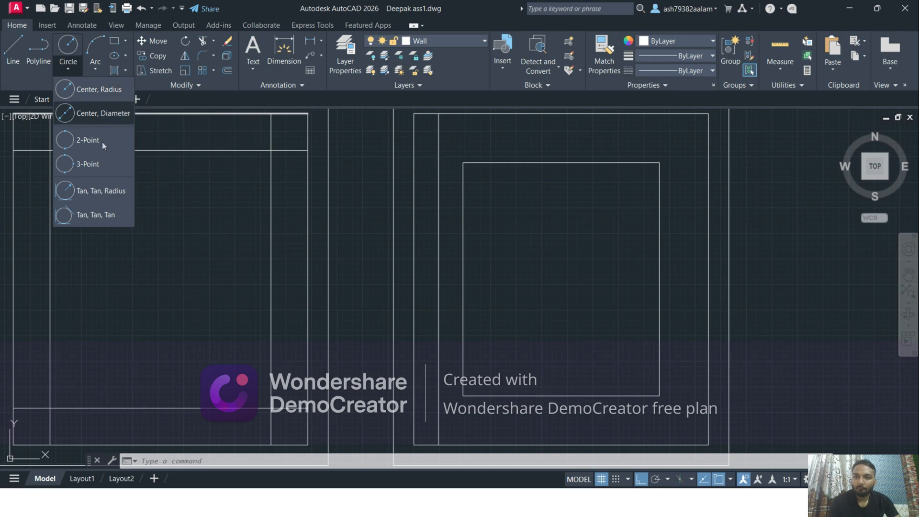
{"action": "left_click", "coordinate": [98, 96]}
{"action": "scroll", "coordinate": [440, 199], "scroll_direction": "up", "scroll_amount": 5}
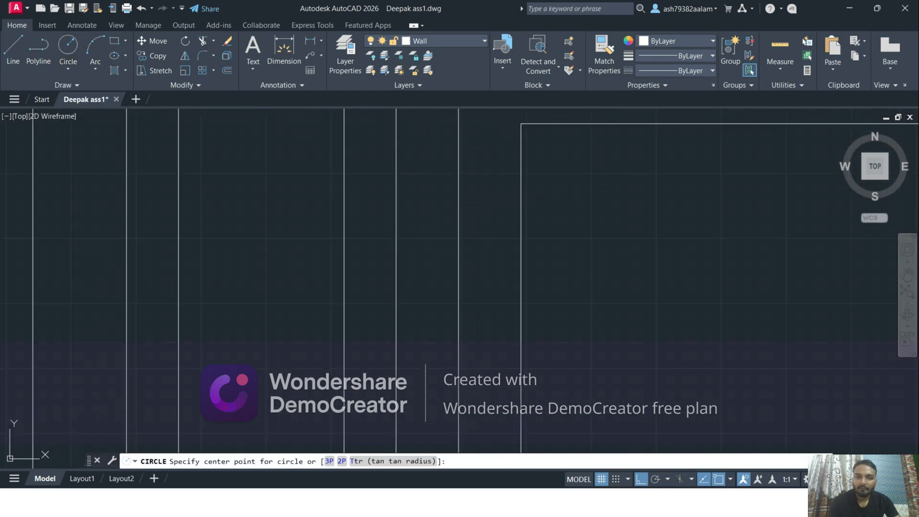
{"action": "left_click", "coordinate": [507, 226]}
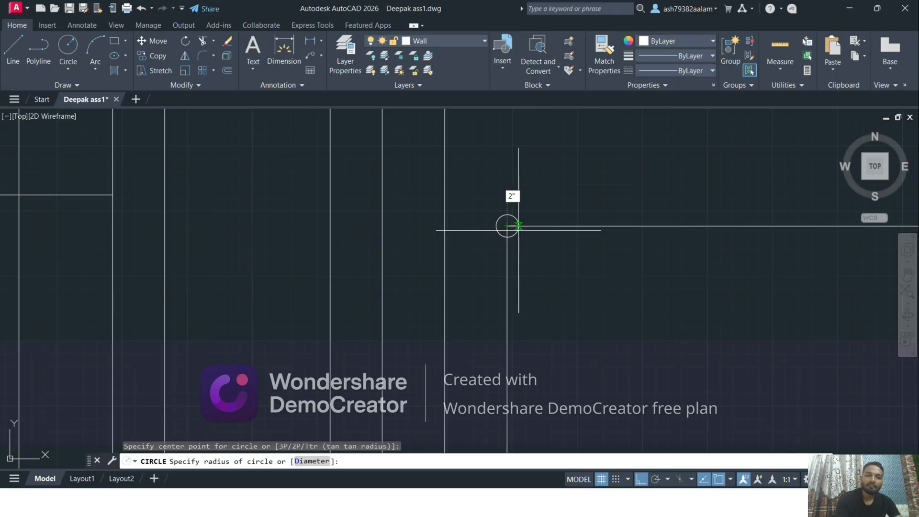
{"action": "key", "text": "Return"}
{"action": "key", "text": "Escape"}
{"action": "scroll", "coordinate": [478, 242], "scroll_direction": "up", "scroll_amount": 4}
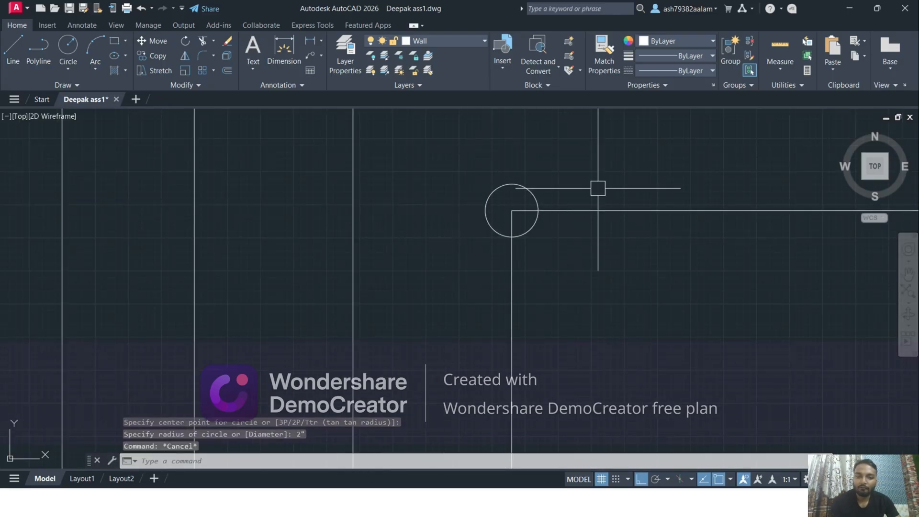
{"action": "scroll", "coordinate": [456, 207], "scroll_direction": "down", "scroll_amount": 2}
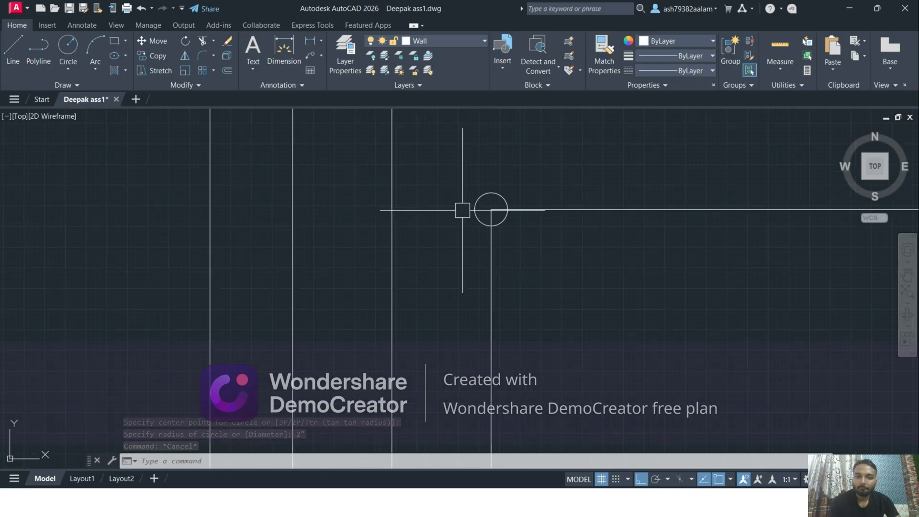
Move the circle by its centre from the inner rectangle's corner 1'-0" horizontally left onto the vertical guide line
{"action": "left_click", "coordinate": [471, 213]}
{"action": "scroll", "coordinate": [472, 214], "scroll_direction": "up", "scroll_amount": 2}
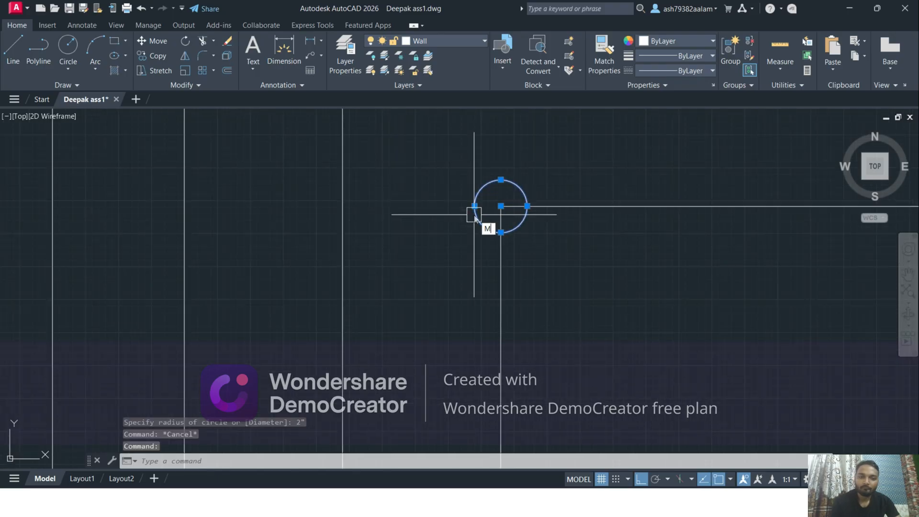
{"action": "key", "text": "Return"}
{"action": "left_click", "coordinate": [501, 207]}
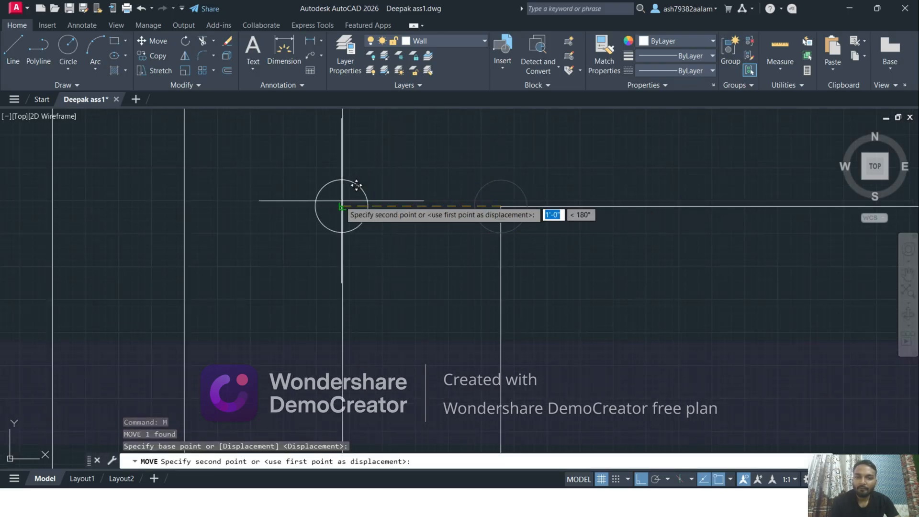
{"action": "left_click", "coordinate": [343, 204]}
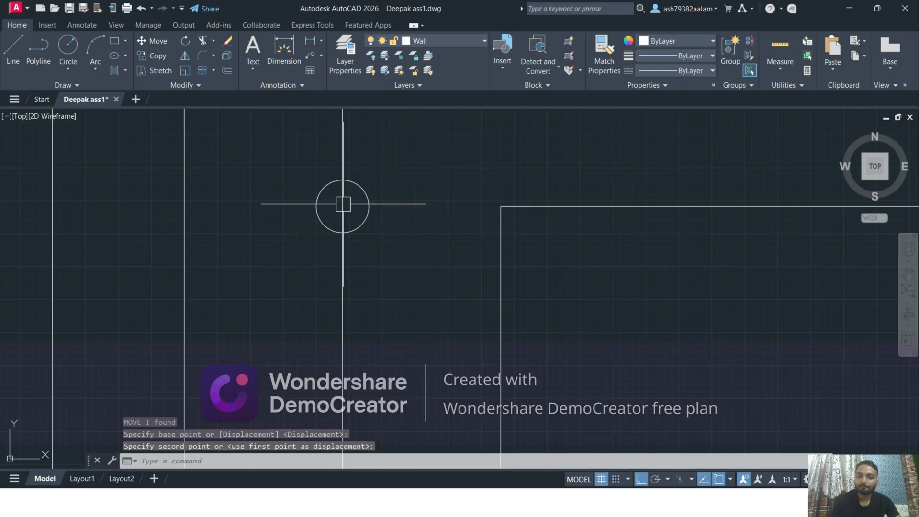
{"action": "scroll", "coordinate": [343, 205], "scroll_direction": "down", "scroll_amount": 4}
{"action": "key", "text": "Escape"}
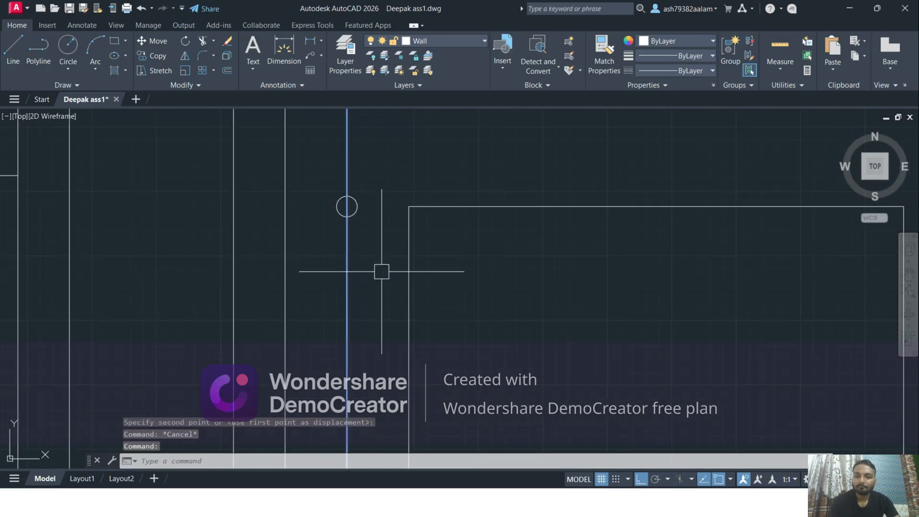
{"action": "scroll", "coordinate": [382, 271], "scroll_direction": "down", "scroll_amount": 3}
{"action": "scroll", "coordinate": [476, 260], "scroll_direction": "down", "scroll_amount": 2}
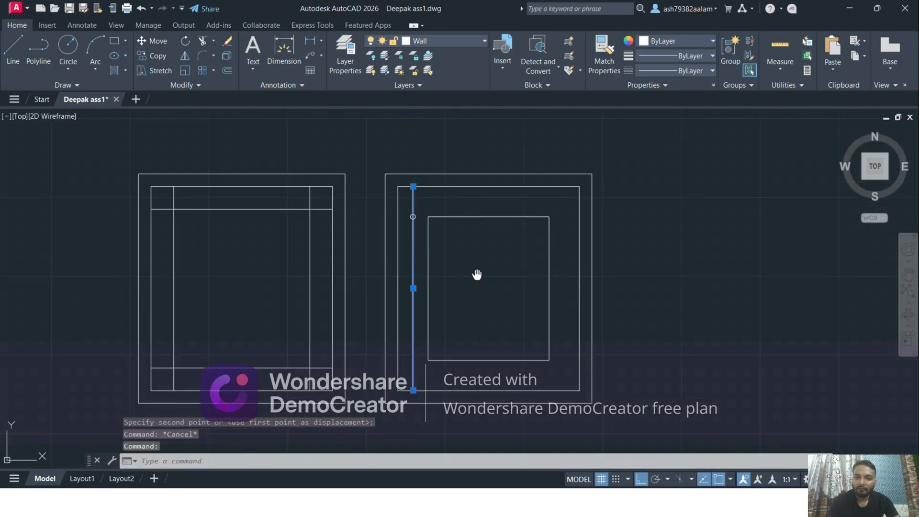
{"action": "middle_click_drag", "start_coordinate": [476, 274], "coordinate": [471, 275]}
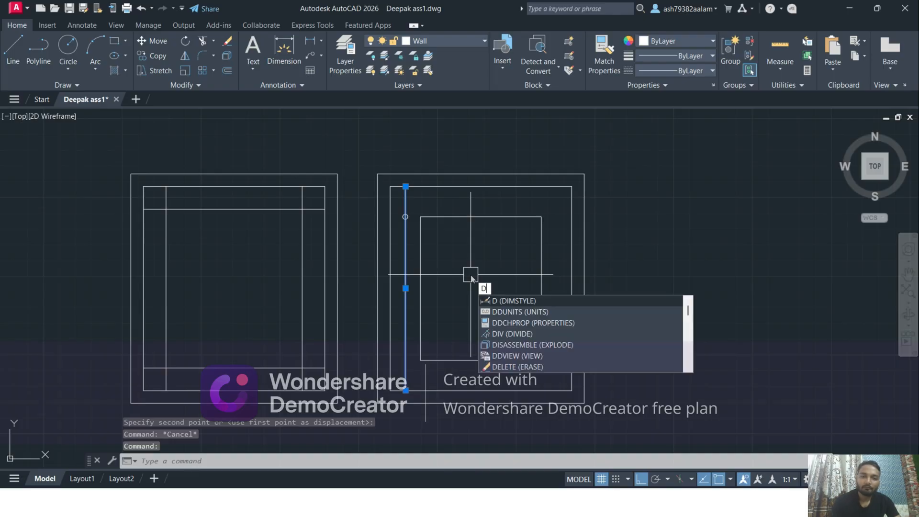
{"action": "type", "text": "IV"}
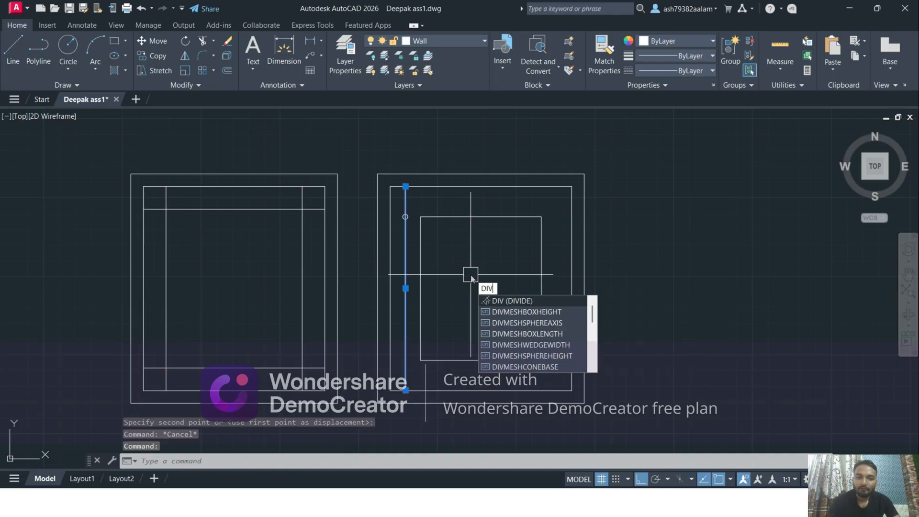
{"action": "left_click", "coordinate": [512, 301]}
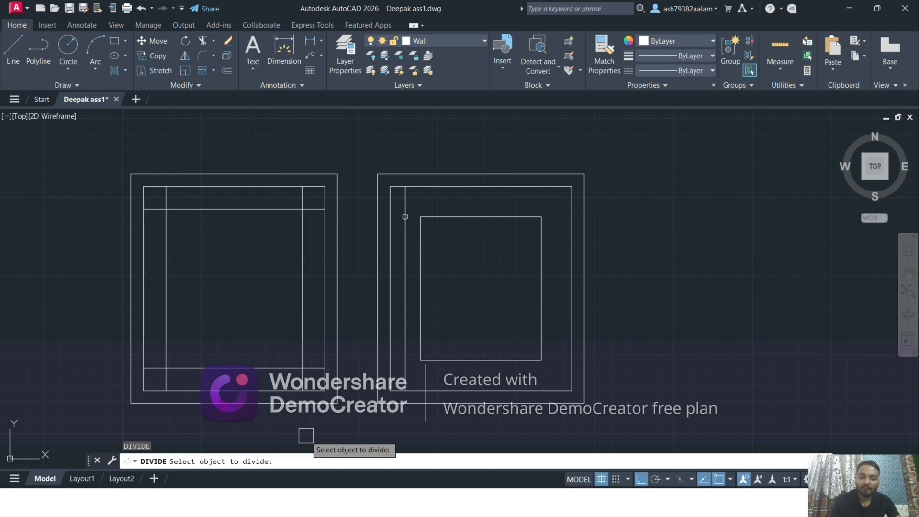
{"action": "key", "text": "Return"}
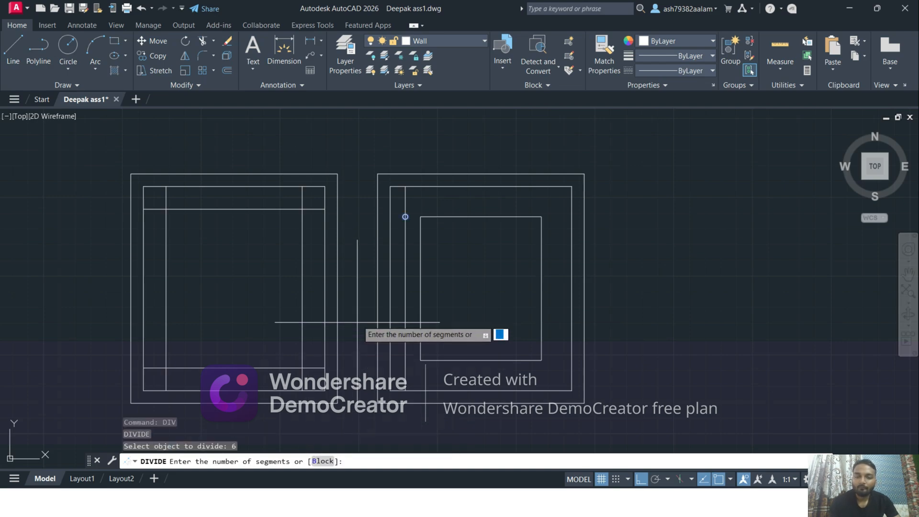
{"action": "key", "text": "Escape"}
{"action": "key", "text": "Escape"}
Try deleting the vertical guide line through the circle, and undo the erase
{"action": "left_click", "coordinate": [404, 256]}
{"action": "scroll", "coordinate": [404, 256], "scroll_direction": "up", "scroll_amount": 3}
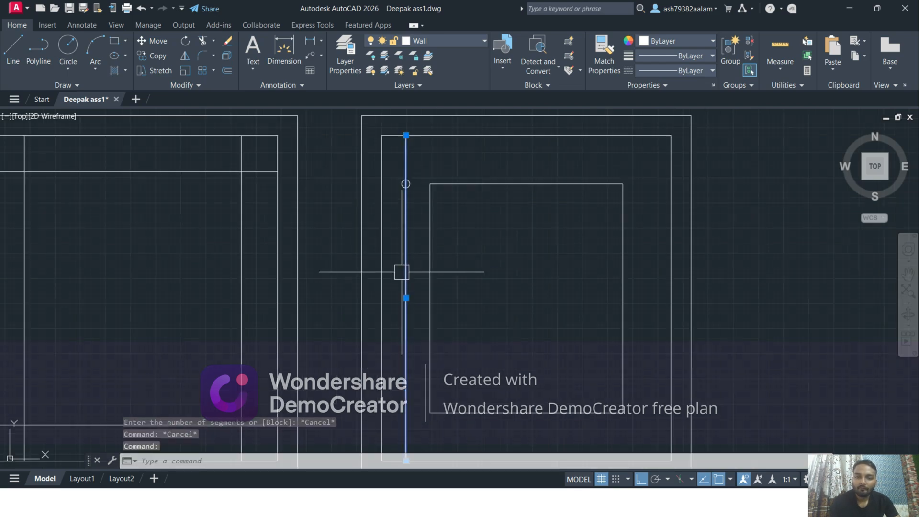
{"action": "key", "text": "Delete"}
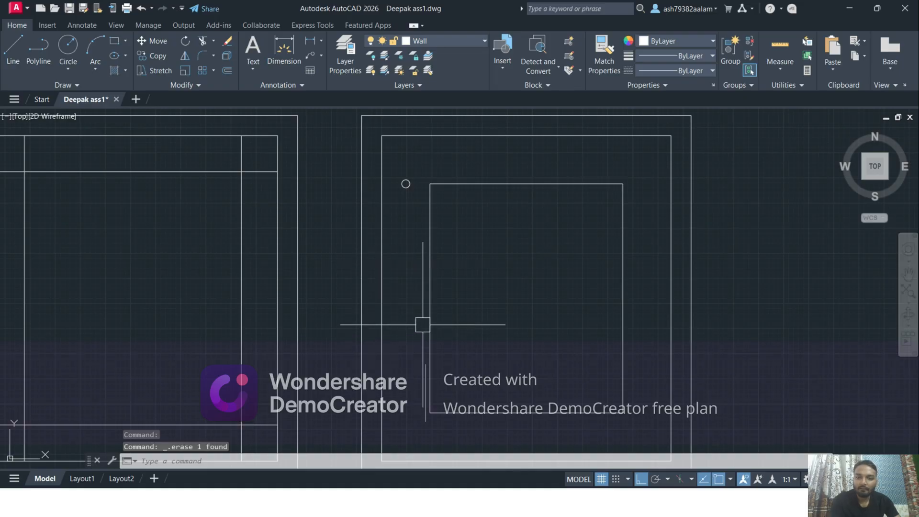
{"action": "scroll", "coordinate": [423, 149], "scroll_direction": "up", "scroll_amount": 3}
{"action": "left_click", "coordinate": [426, 146]}
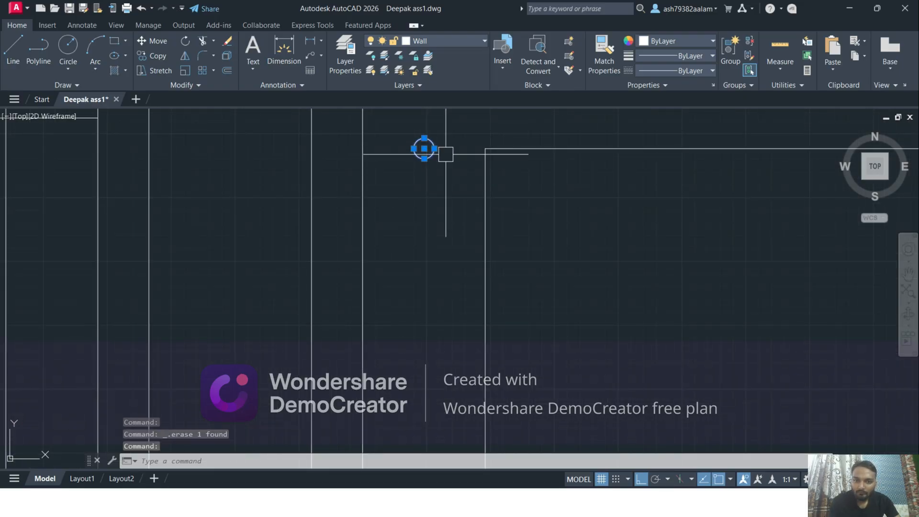
{"action": "middle_click_drag", "start_coordinate": [445, 155], "coordinate": [452, 214]}
{"action": "key", "text": "ctrl+z"}
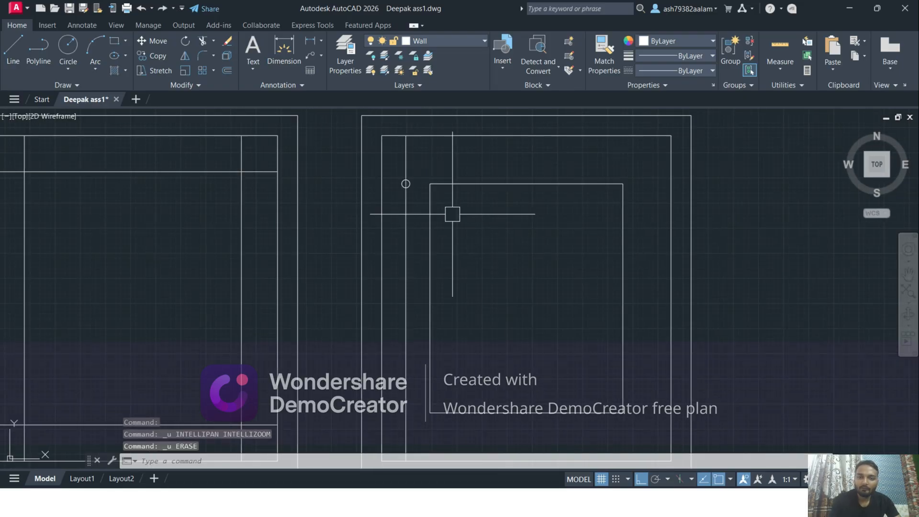
{"action": "key", "text": "ctrl+z"}
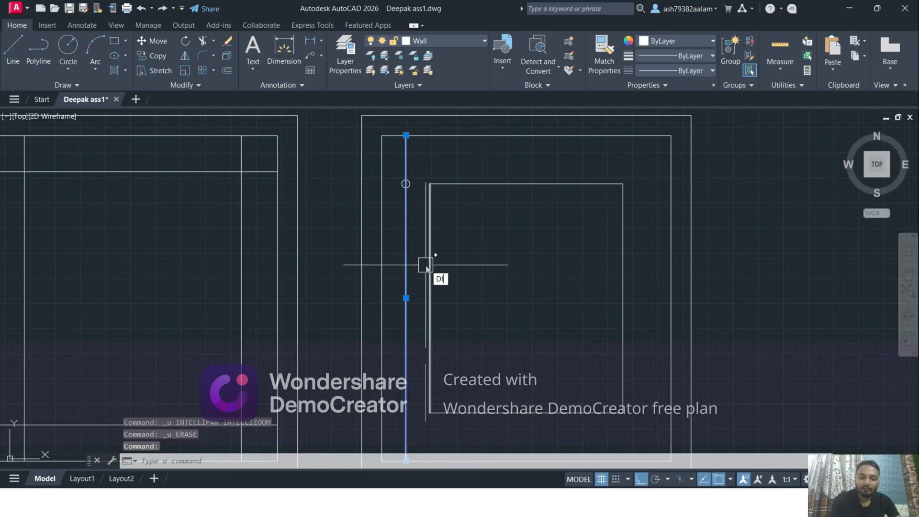
Divide the vertical guide line through the circle into 6 equal segments
{"action": "type", "text": "V"}
{"action": "key", "text": "Return"}
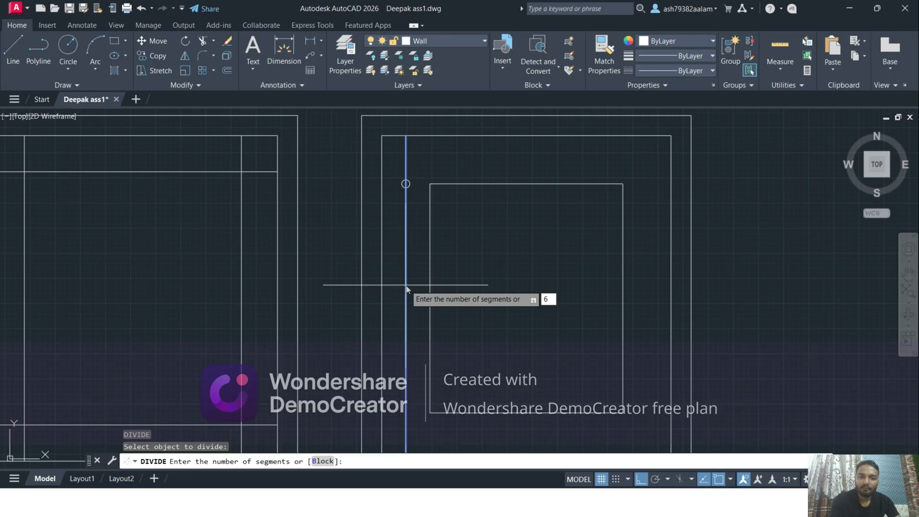
{"action": "key", "text": "Return"}
{"action": "key", "text": "Escape"}
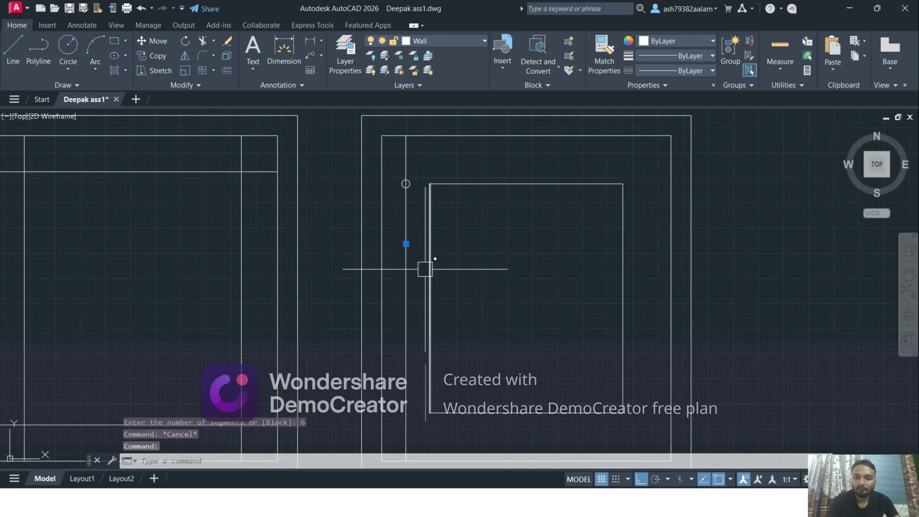
Delete the vertical guide line while keeping its division points
{"action": "left_click", "coordinate": [407, 269]}
{"action": "scroll", "coordinate": [496, 288], "scroll_direction": "down", "scroll_amount": 2}
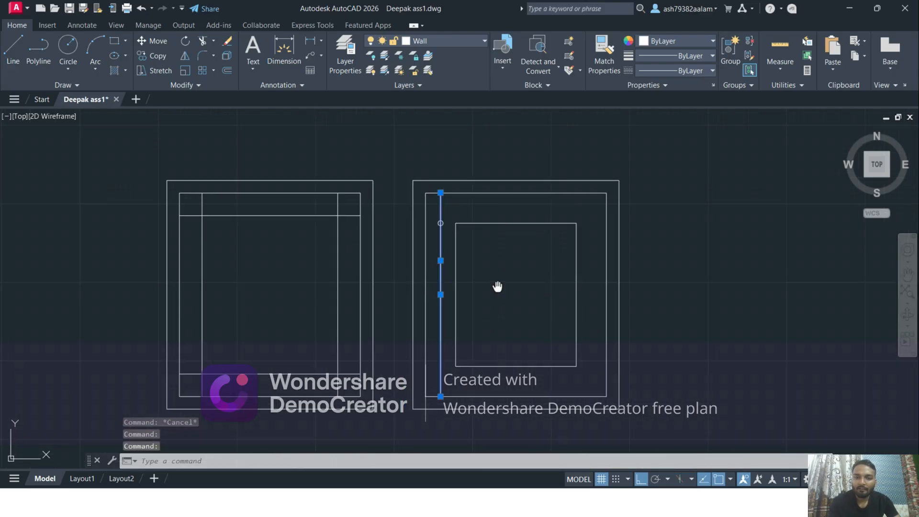
{"action": "key", "text": "Escape"}
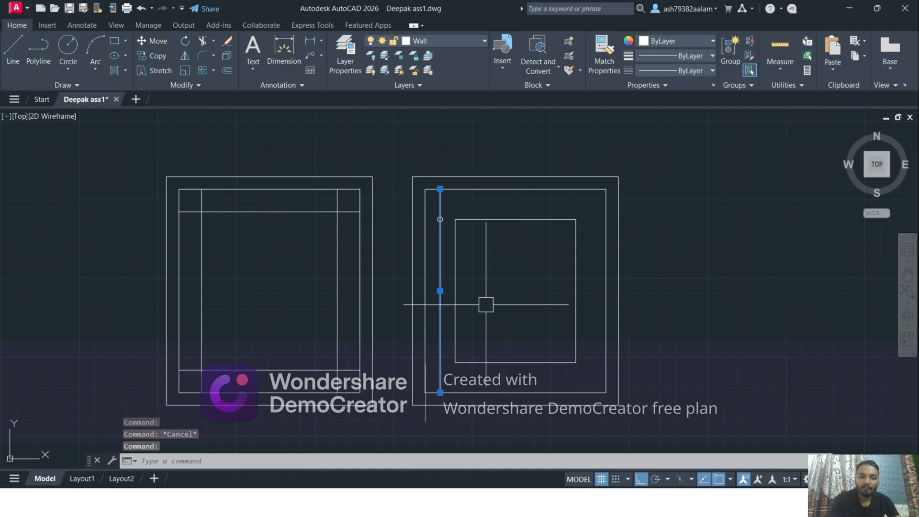
{"action": "key", "text": "Delete"}
{"action": "scroll", "coordinate": [426, 217], "scroll_direction": "up", "scroll_amount": 2}
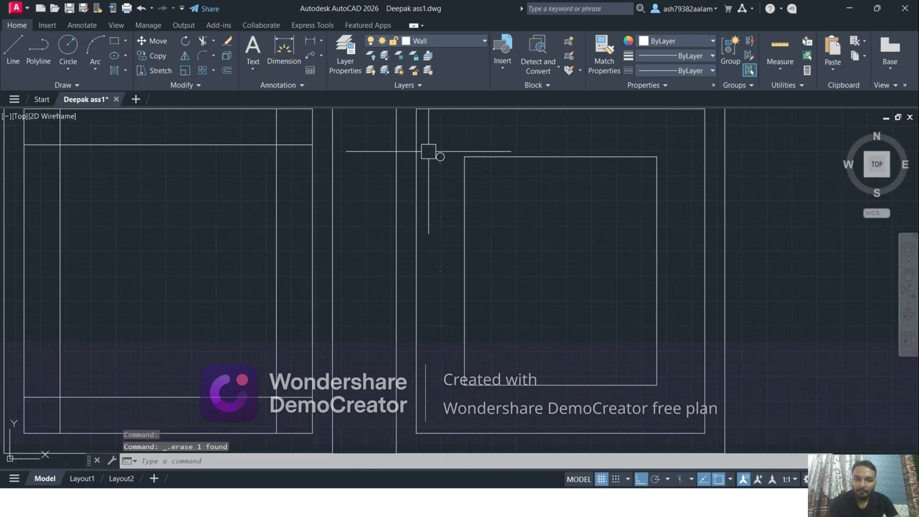
Highlight the circle and the column of division points together to check their positions
{"action": "left_click", "coordinate": [426, 138]}
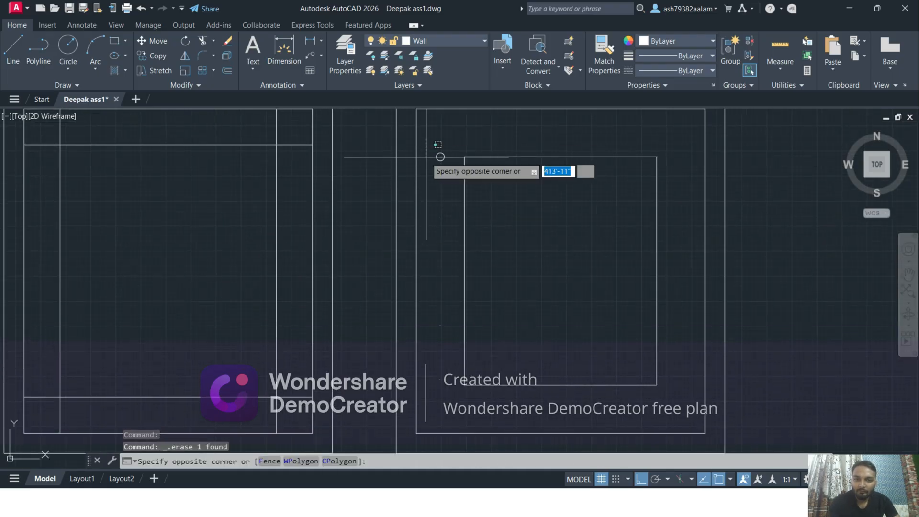
{"action": "left_click", "coordinate": [458, 418]}
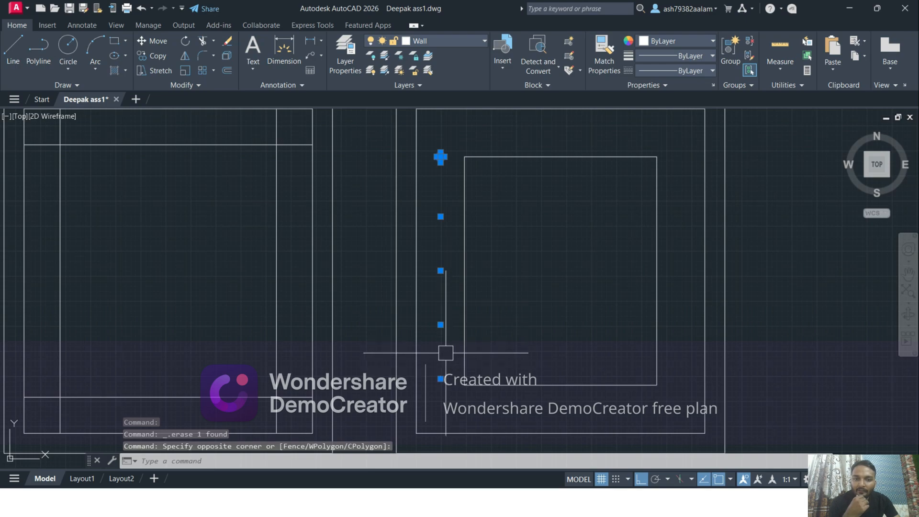
{"action": "middle_click_drag", "start_coordinate": [436, 160], "coordinate": [427, 193]}
{"action": "key", "text": "Escape"}
Move the circle by its centre straight down onto the uppermost division point
{"action": "scroll", "coordinate": [503, 262], "scroll_direction": "up", "scroll_amount": 5}
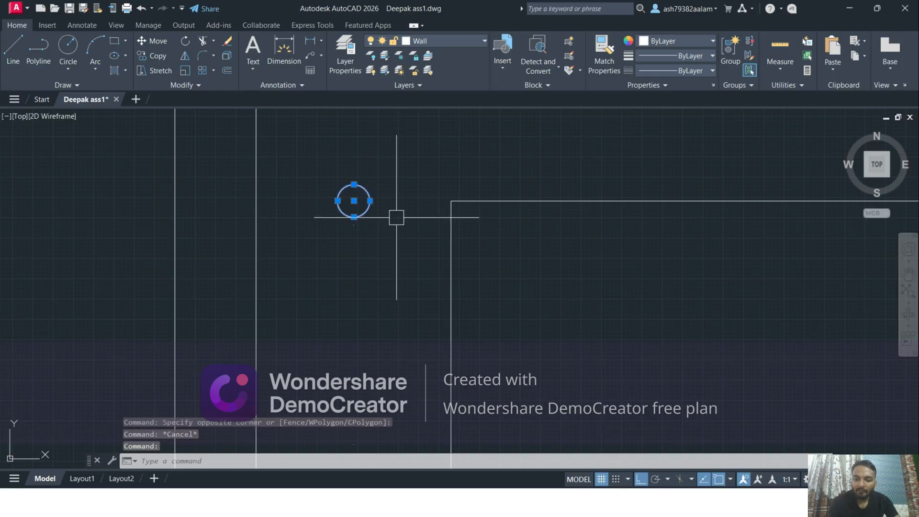
{"action": "type", "text": "m"}
{"action": "key", "text": "Return"}
{"action": "scroll", "coordinate": [343, 205], "scroll_direction": "up", "scroll_amount": 2}
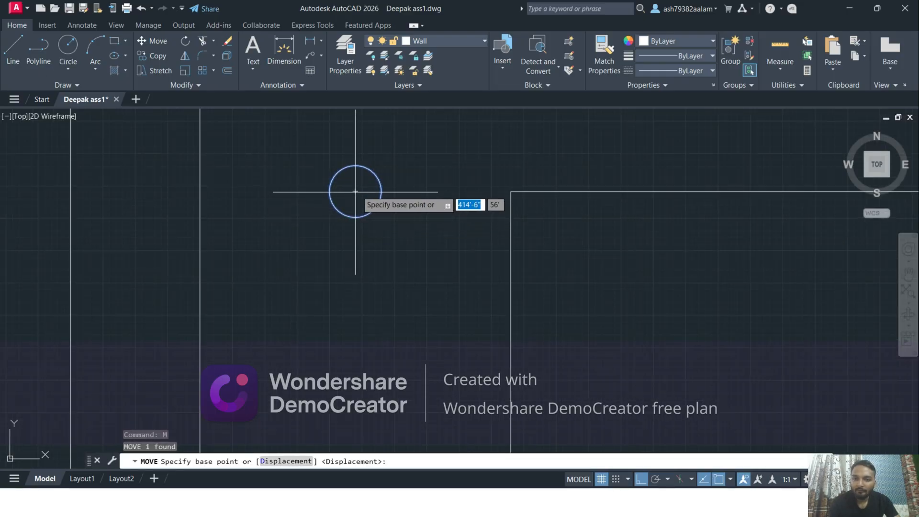
{"action": "left_click", "coordinate": [355, 200]}
{"action": "scroll", "coordinate": [379, 221], "scroll_direction": "up", "scroll_amount": 4}
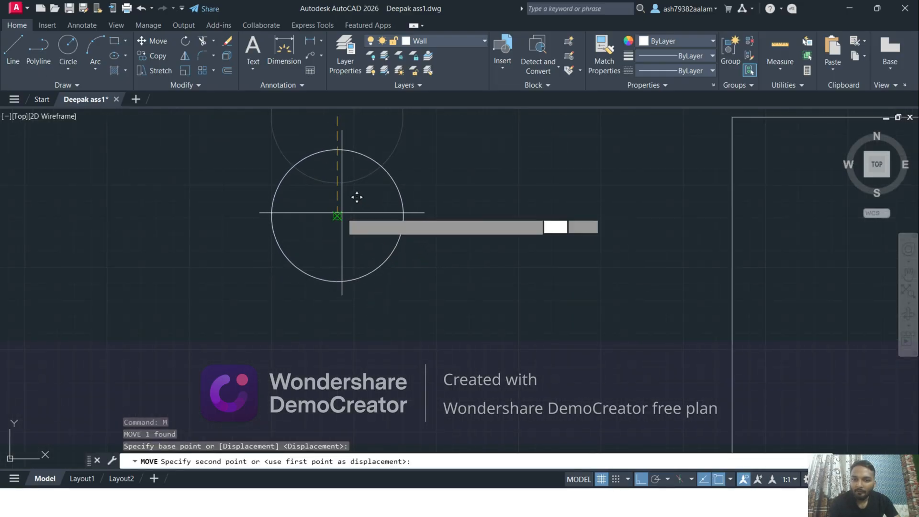
{"action": "key", "text": "Escape"}
{"action": "scroll", "coordinate": [367, 213], "scroll_direction": "down", "scroll_amount": 4}
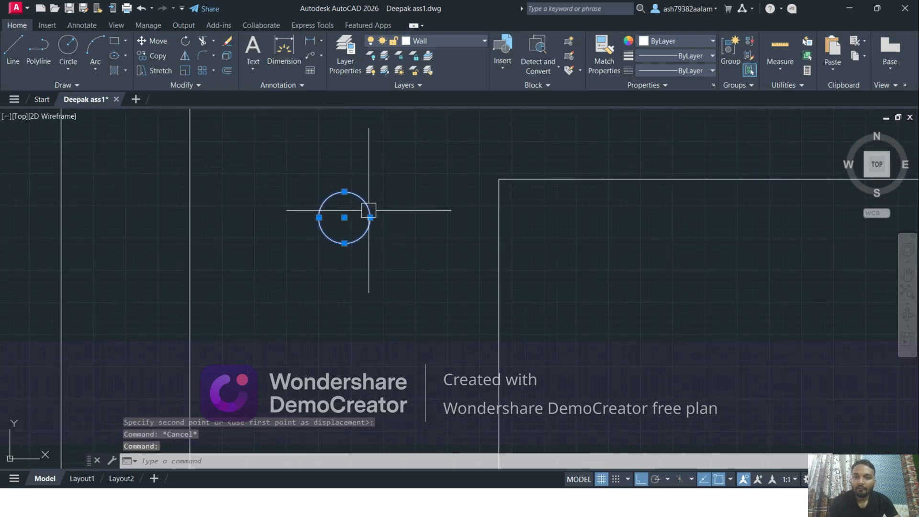
Start copying the circle from its centre and place the first copy on the second division point
{"action": "type", "text": "co"}
{"action": "key", "text": "Return"}
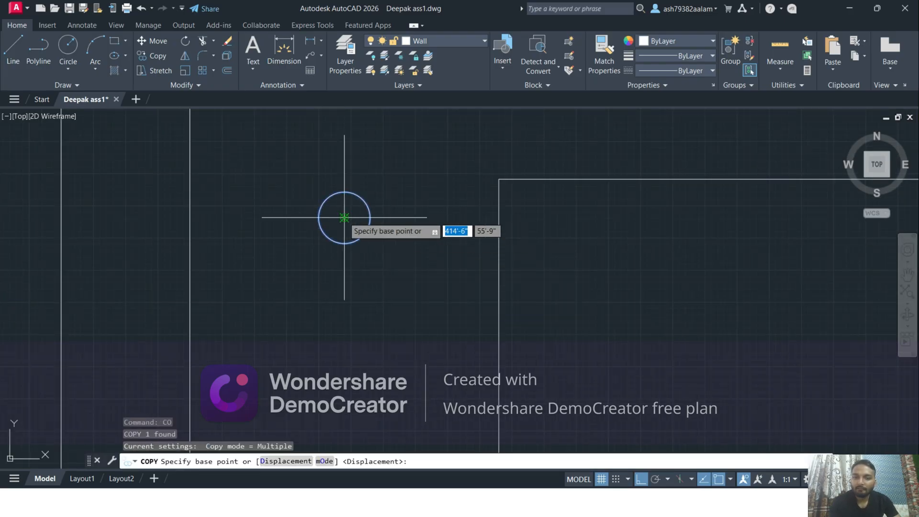
{"action": "left_click", "coordinate": [345, 218]}
{"action": "scroll", "coordinate": [356, 215], "scroll_direction": "down", "scroll_amount": 4}
{"action": "scroll", "coordinate": [361, 317], "scroll_direction": "up", "scroll_amount": 4}
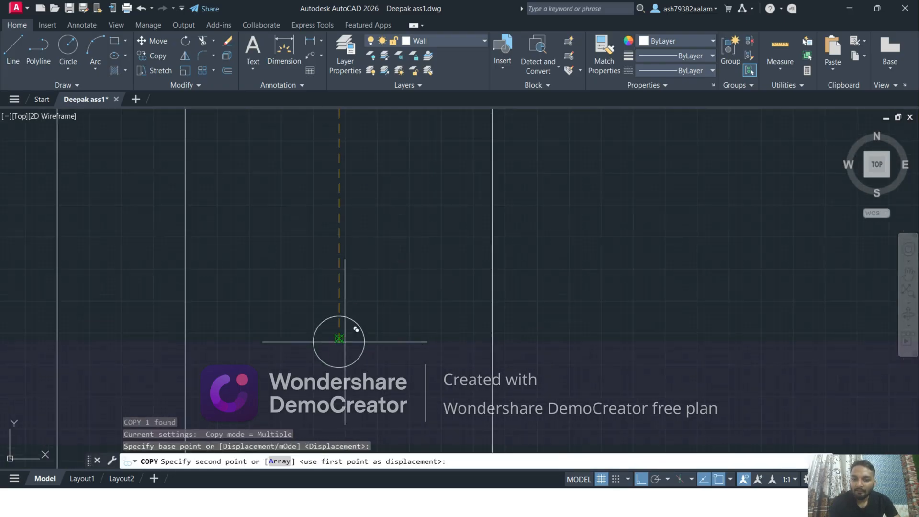
{"action": "middle_click_drag", "start_coordinate": [345, 342], "coordinate": [374, 263]}
{"action": "left_click", "coordinate": [367, 259]}
{"action": "scroll", "coordinate": [420, 323], "scroll_direction": "down", "scroll_amount": 3}
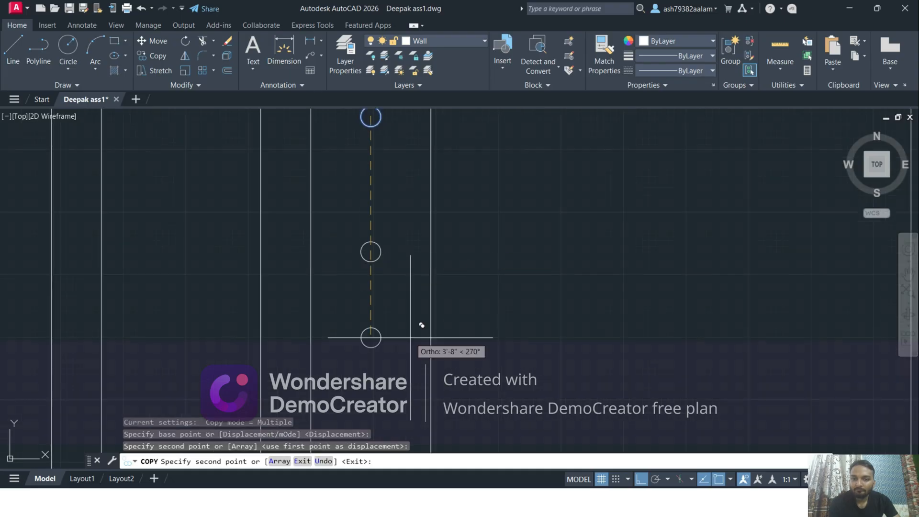
Place further copies of the circle on the remaining three division points and finish copying
{"action": "scroll", "coordinate": [411, 201], "scroll_direction": "up", "scroll_amount": 4}
{"action": "left_click", "coordinate": [396, 249]}
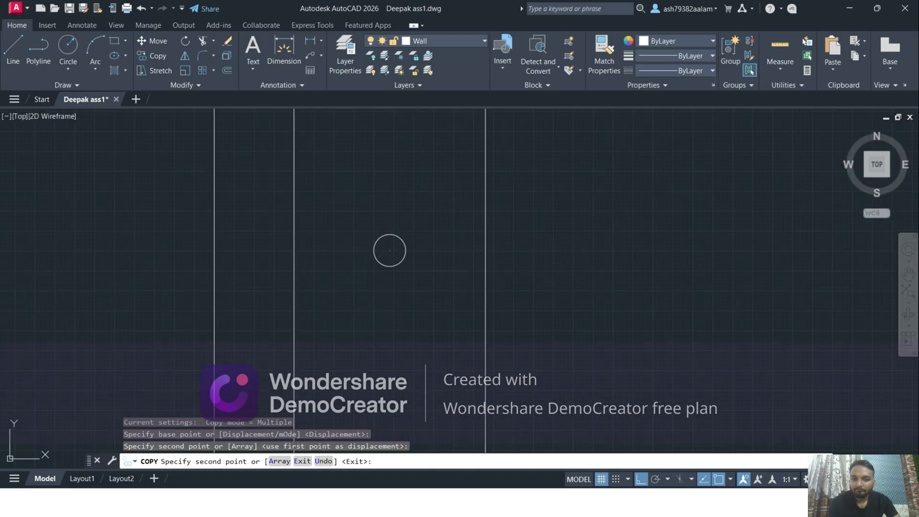
{"action": "middle_click_drag", "start_coordinate": [455, 326], "coordinate": [487, 161]}
{"action": "left_click", "coordinate": [435, 309]}
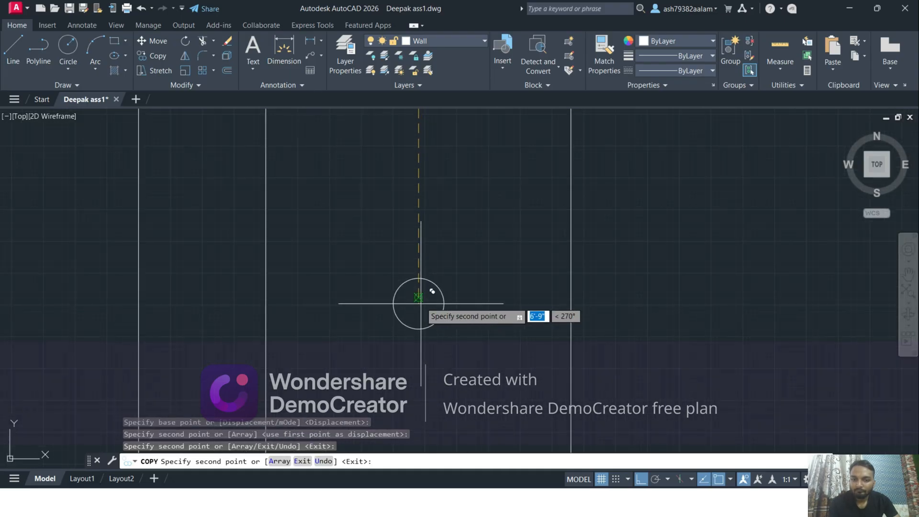
{"action": "scroll", "coordinate": [429, 292], "scroll_direction": "down", "scroll_amount": 2}
{"action": "middle_click_drag", "start_coordinate": [467, 361], "coordinate": [493, 201]}
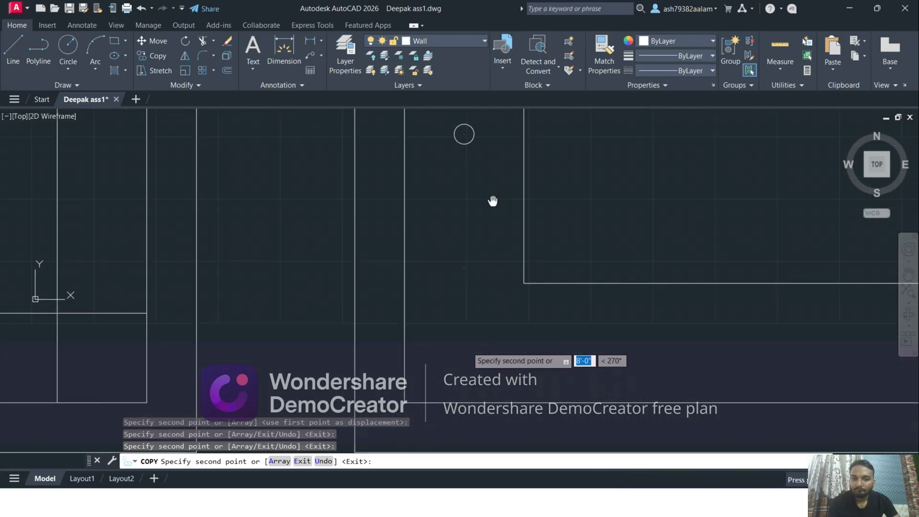
{"action": "left_click", "coordinate": [464, 271]}
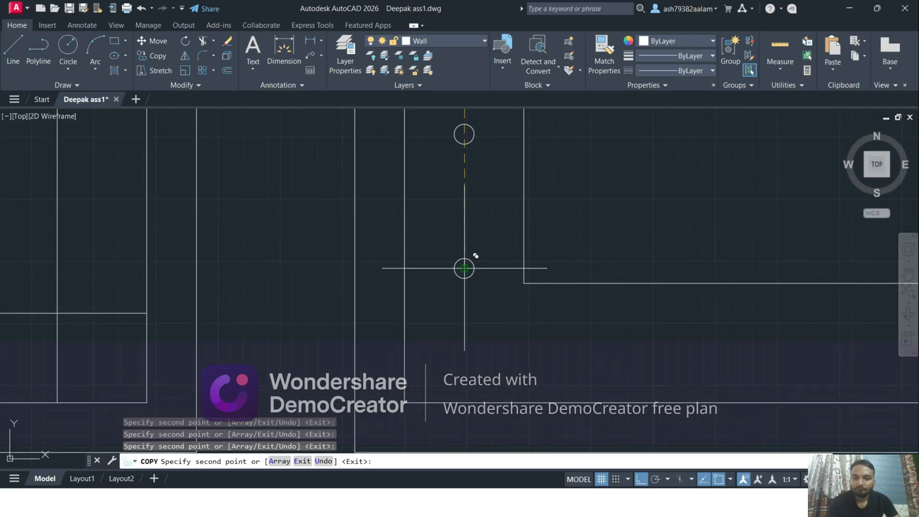
{"action": "key", "text": "Escape"}
{"action": "scroll", "coordinate": [527, 258], "scroll_direction": "down", "scroll_amount": 5}
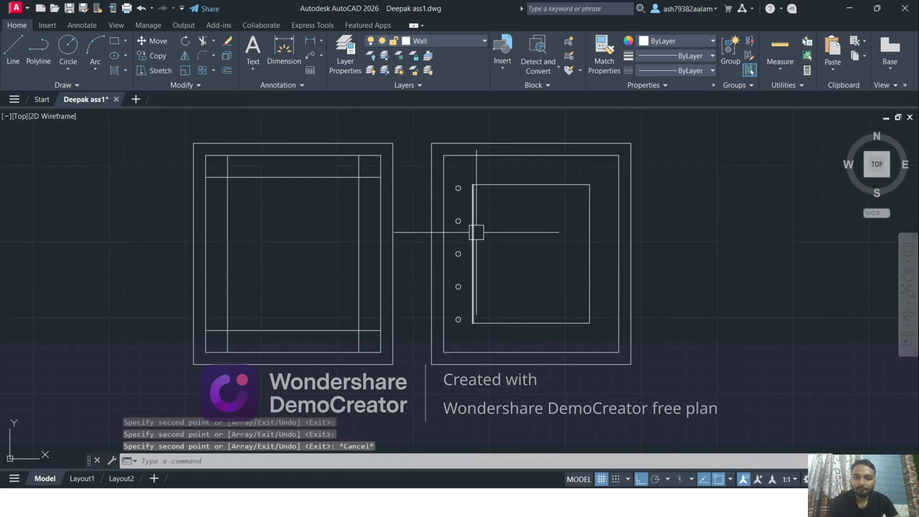
Erase the division points at the centres of the second and third circles from the top
{"action": "scroll", "coordinate": [462, 236], "scroll_direction": "up", "scroll_amount": 2}
{"action": "scroll", "coordinate": [450, 210], "scroll_direction": "up", "scroll_amount": 3}
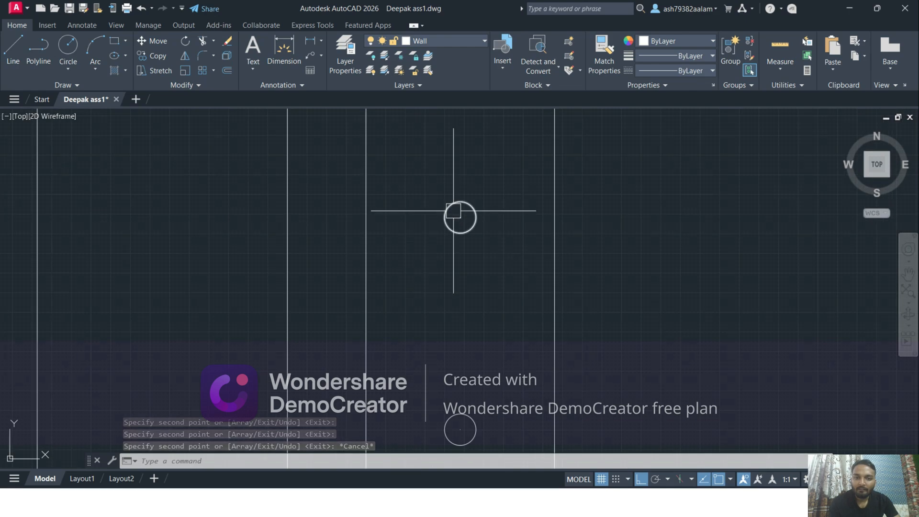
{"action": "scroll", "coordinate": [454, 212], "scroll_direction": "up", "scroll_amount": 4}
{"action": "left_click", "coordinate": [456, 206]}
{"action": "left_click", "coordinate": [488, 231]}
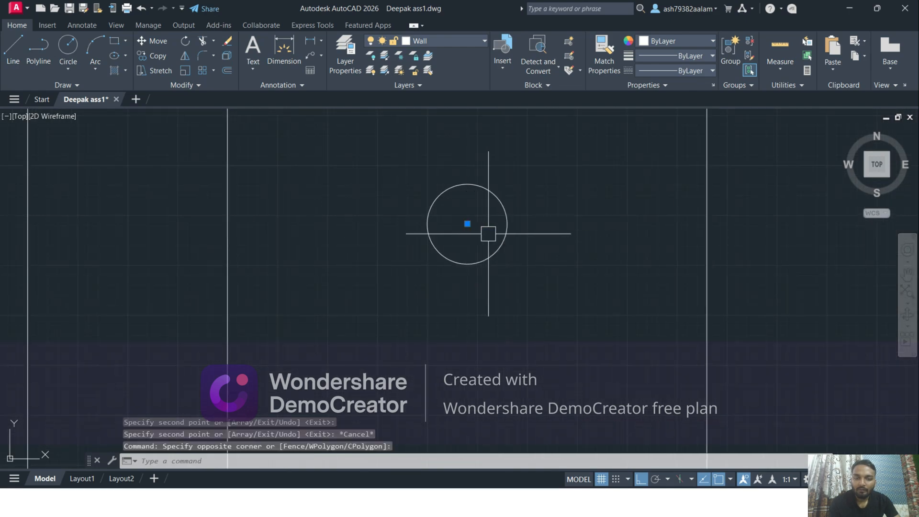
{"action": "key", "text": "Delete"}
{"action": "scroll", "coordinate": [506, 249], "scroll_direction": "down", "scroll_amount": 3}
{"action": "scroll", "coordinate": [459, 312], "scroll_direction": "up", "scroll_amount": 5}
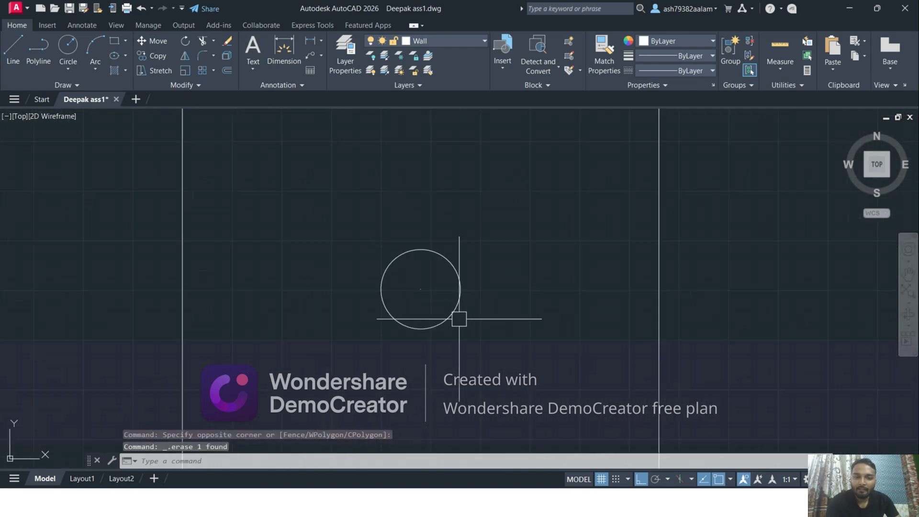
{"action": "left_click", "coordinate": [377, 255]}
{"action": "left_click", "coordinate": [422, 280]}
{"action": "key", "text": "Delete"}
Erase the division points at the centres of the two lowest circles in the column
{"action": "scroll", "coordinate": [424, 268], "scroll_direction": "down", "scroll_amount": 8}
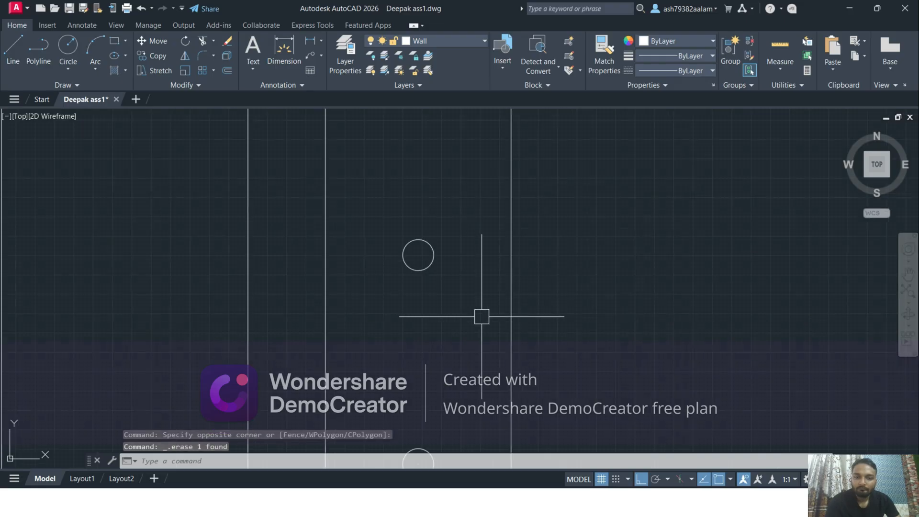
{"action": "scroll", "coordinate": [474, 297], "scroll_direction": "up", "scroll_amount": 8}
{"action": "left_click", "coordinate": [299, 346]}
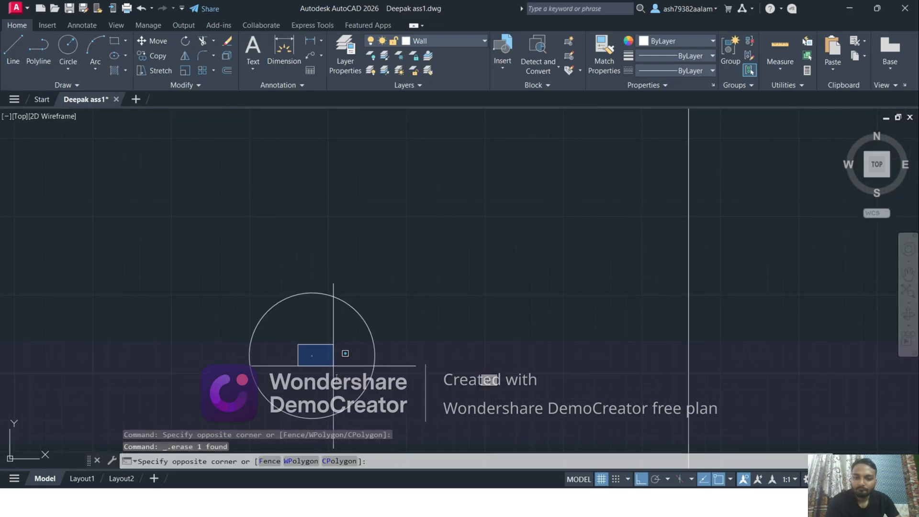
{"action": "left_click", "coordinate": [333, 369]}
{"action": "scroll", "coordinate": [419, 310], "scroll_direction": "down", "scroll_amount": 6}
{"action": "scroll", "coordinate": [420, 311], "scroll_direction": "down", "scroll_amount": 3}
{"action": "scroll", "coordinate": [404, 349], "scroll_direction": "up", "scroll_amount": 8}
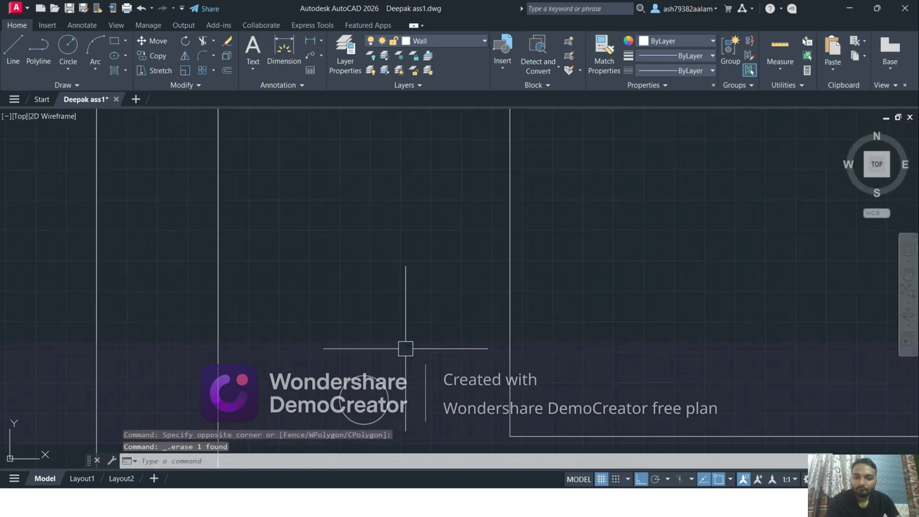
{"action": "left_click", "coordinate": [317, 316]}
{"action": "left_click", "coordinate": [361, 339]}
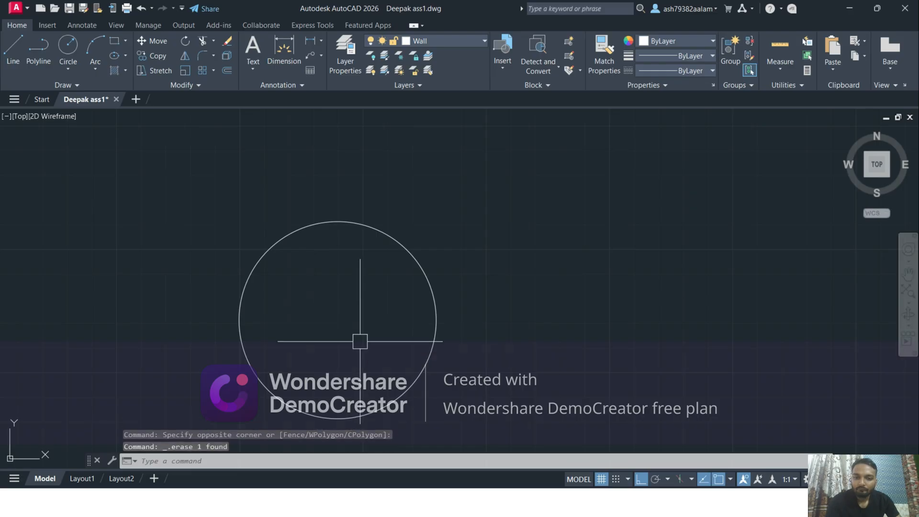
{"action": "scroll", "coordinate": [409, 316], "scroll_direction": "down", "scroll_amount": 6}
{"action": "scroll", "coordinate": [409, 261], "scroll_direction": "down", "scroll_amount": 4}
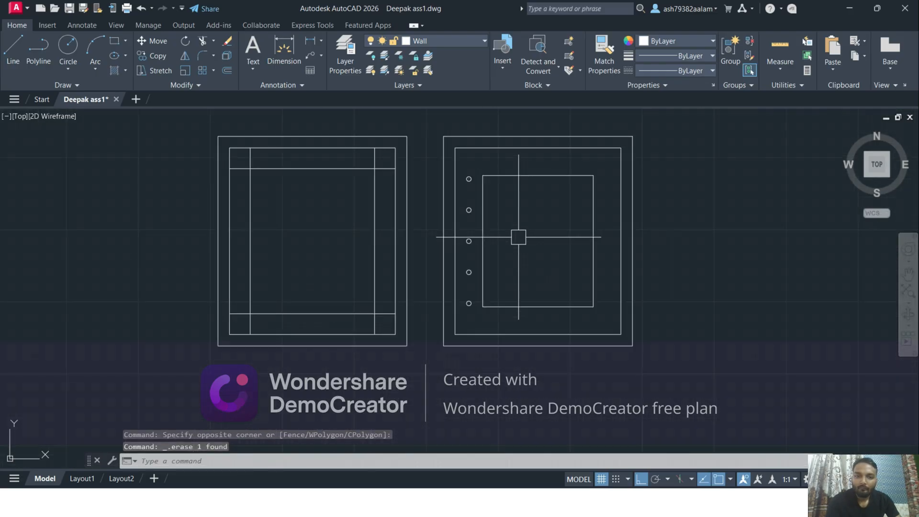
Erase the remaining division point at the centre of the uppermost circle
{"action": "scroll", "coordinate": [519, 238], "scroll_direction": "up", "scroll_amount": 9}
{"action": "scroll", "coordinate": [487, 222], "scroll_direction": "up", "scroll_amount": 4}
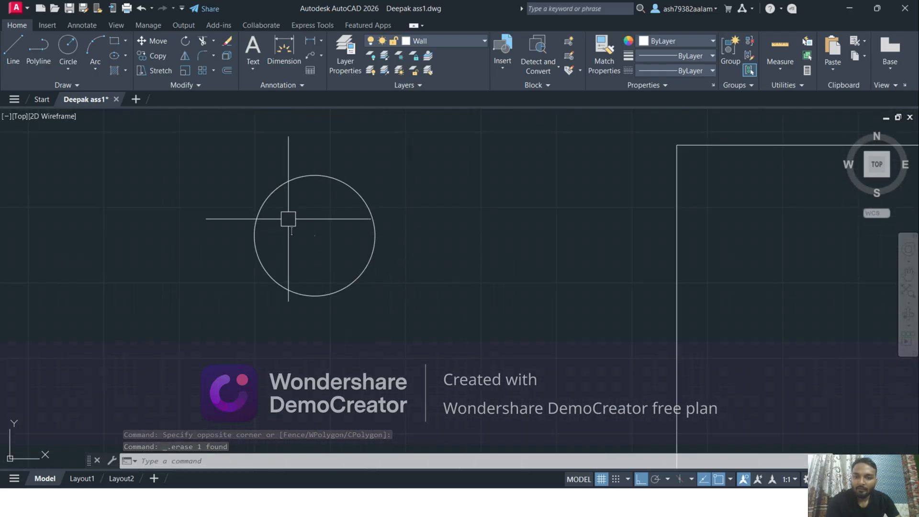
{"action": "left_click", "coordinate": [289, 219]}
{"action": "left_click", "coordinate": [343, 247]}
{"action": "key", "text": "Delete"}
{"action": "scroll", "coordinate": [386, 222], "scroll_direction": "down", "scroll_amount": 6}
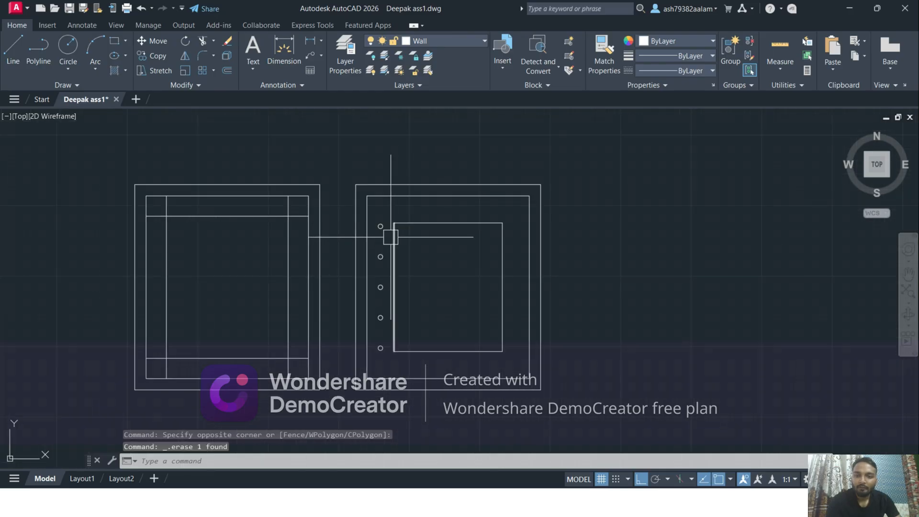
Erase the second and fourth circles of the column, keeping the uppermost, middle and lowest ones
{"action": "scroll", "coordinate": [400, 298], "scroll_direction": "up", "scroll_amount": 2}
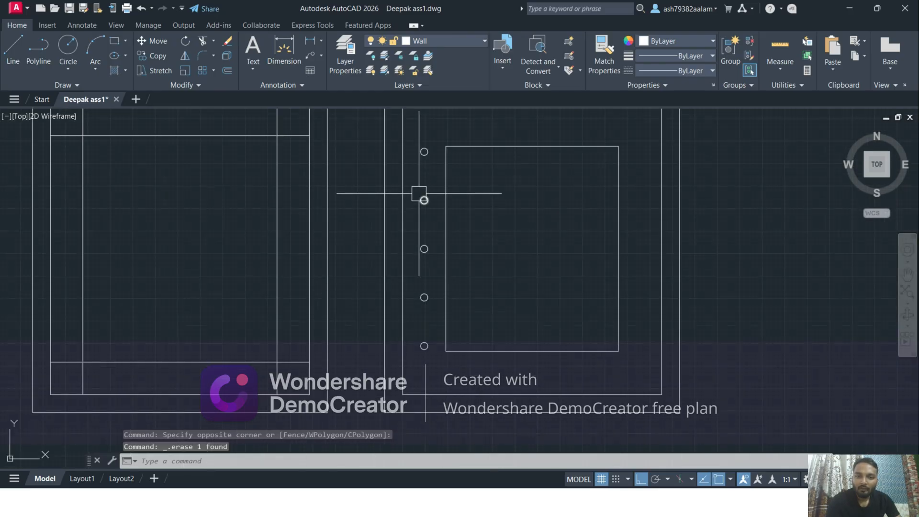
{"action": "left_click", "coordinate": [431, 293]}
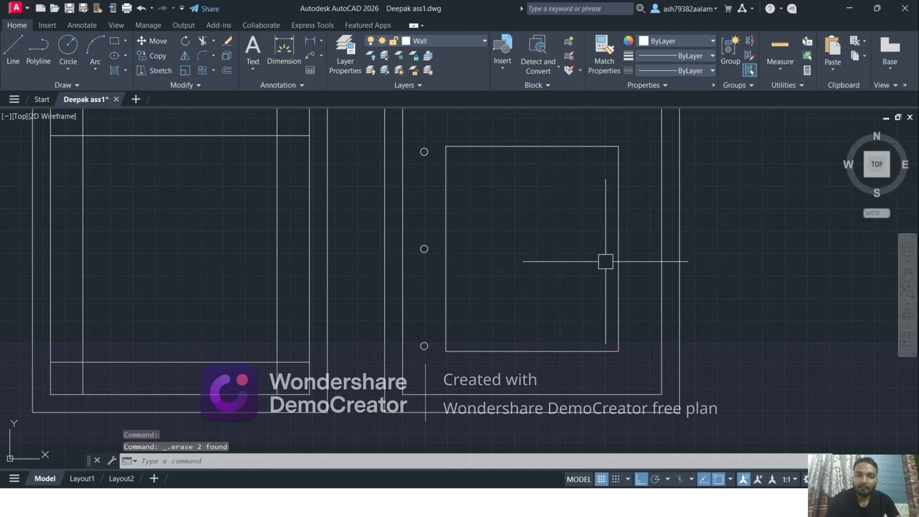
{"action": "middle_click_drag", "start_coordinate": [504, 190], "coordinate": [506, 243]}
{"action": "middle_click_drag", "start_coordinate": [517, 321], "coordinate": [513, 294]}
Mirror the three circles across the vertical centreline of the inner rectangle, starting at its lower edge's midpoint, and keep the source objects
{"action": "scroll", "coordinate": [412, 180], "scroll_direction": "up", "scroll_amount": 2}
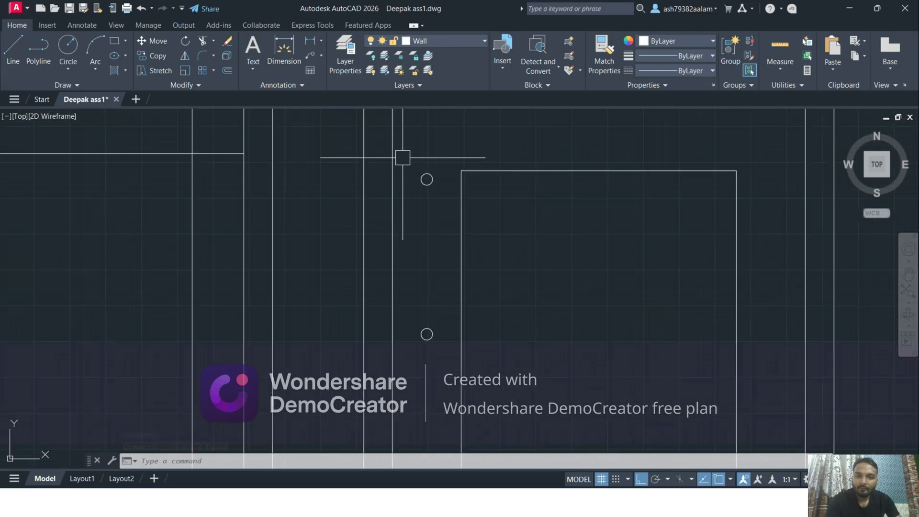
{"action": "left_click", "coordinate": [402, 157]}
{"action": "scroll", "coordinate": [449, 343], "scroll_direction": "down", "scroll_amount": 2}
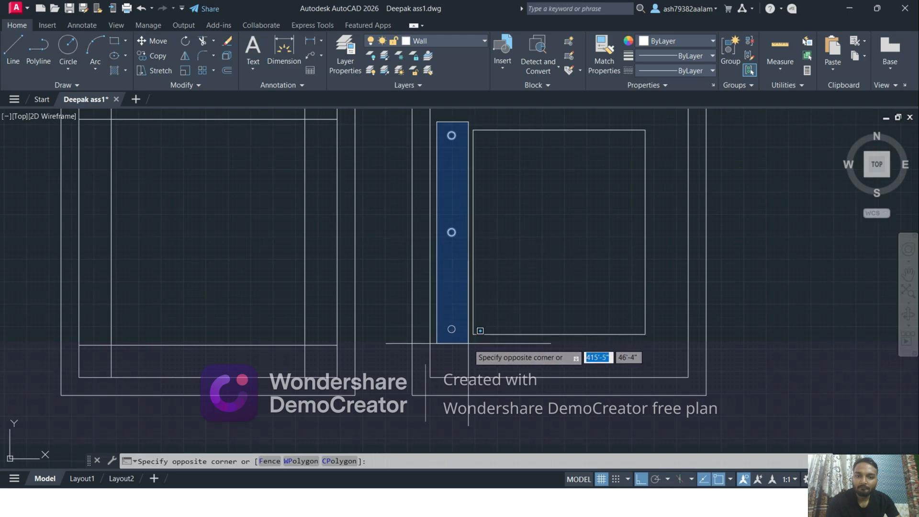
{"action": "left_click", "coordinate": [463, 353]}
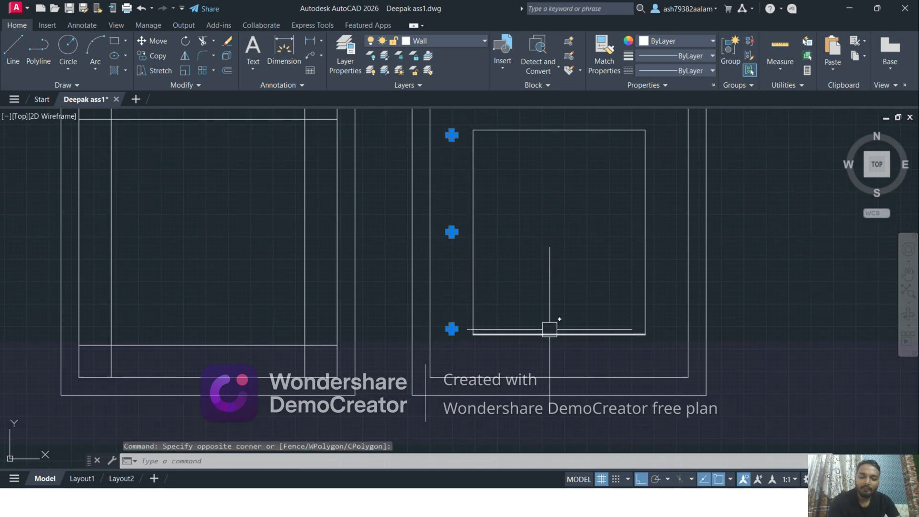
{"action": "type", "text": "mmi"}
{"action": "key", "text": "Return"}
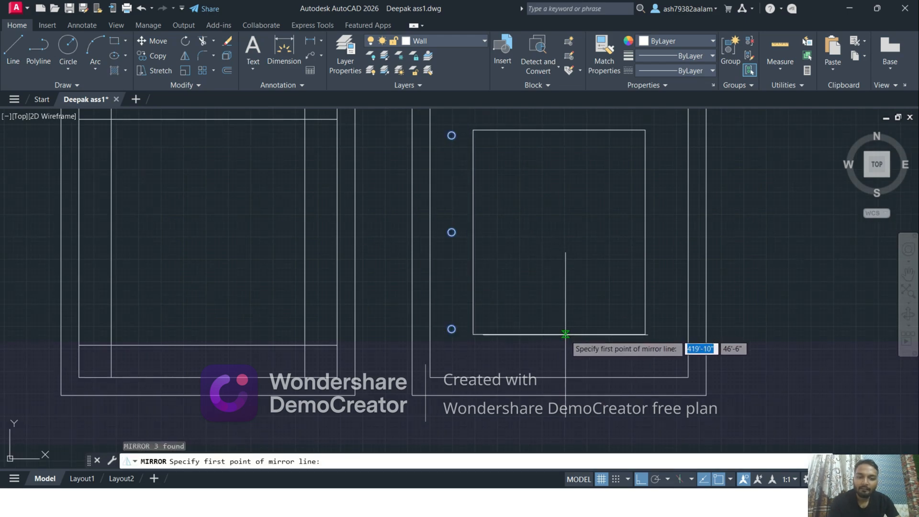
{"action": "left_click", "coordinate": [559, 334]}
{"action": "left_click", "coordinate": [566, 206]}
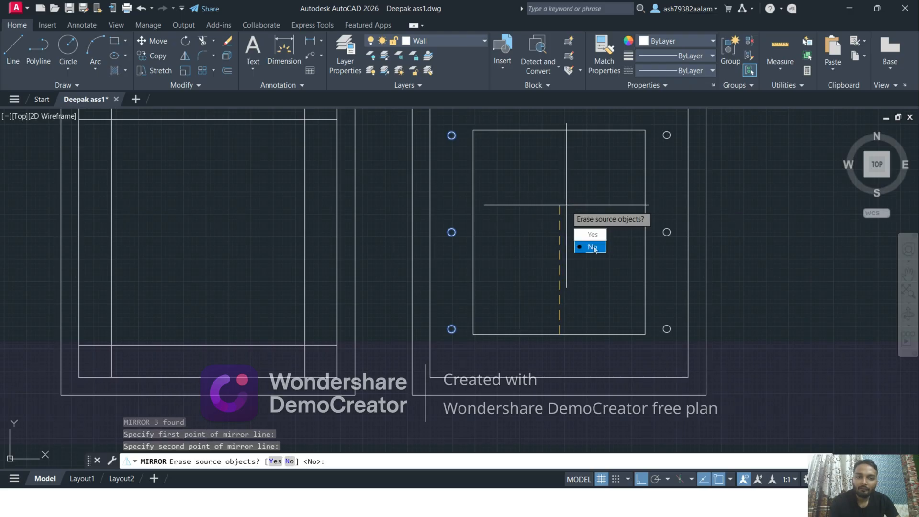
{"action": "left_click", "coordinate": [593, 247]}
{"action": "scroll", "coordinate": [539, 225], "scroll_direction": "down", "scroll_amount": 2}
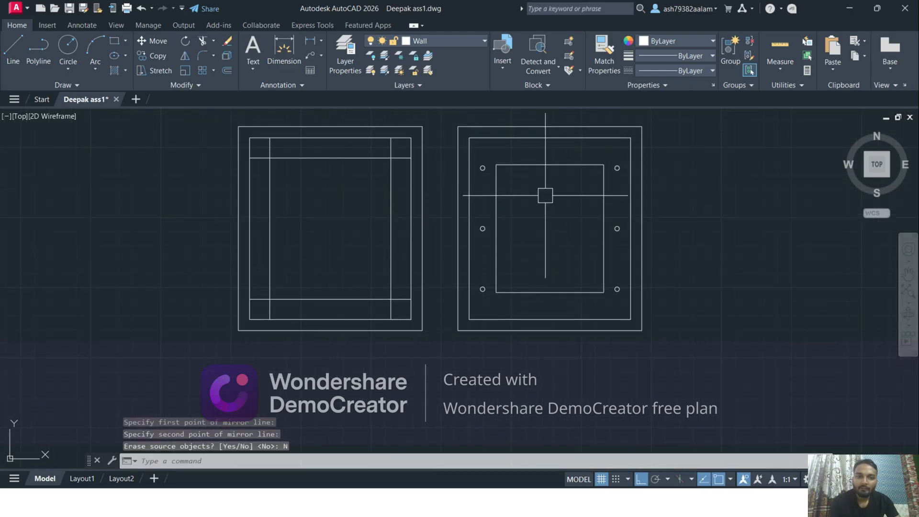
Draw a vertical guide line from the inner rectangle's upper-left corner up to the room's inner wall line
{"action": "scroll", "coordinate": [568, 194], "scroll_direction": "up", "scroll_amount": 4}
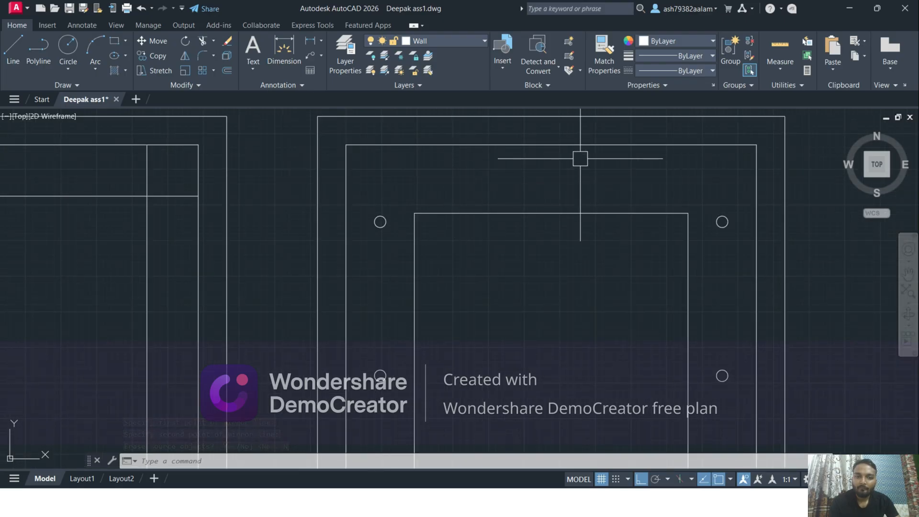
{"action": "left_click", "coordinate": [20, 57]}
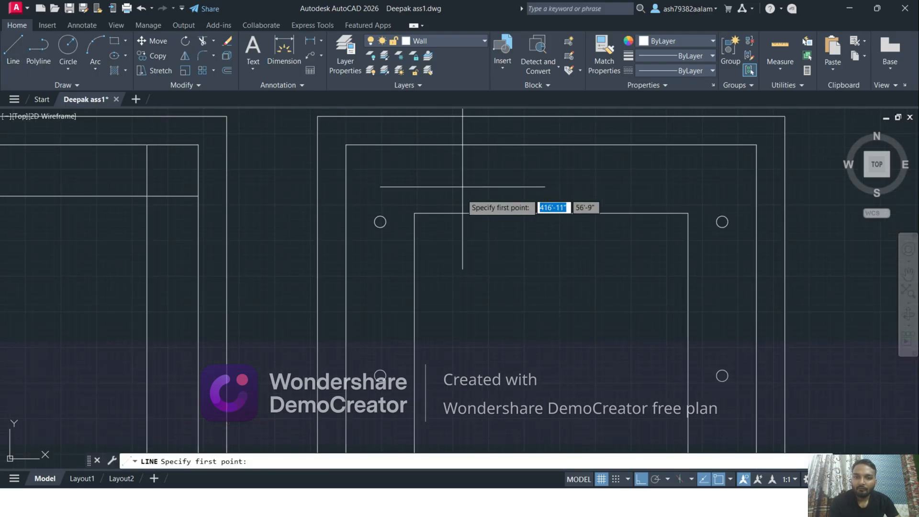
{"action": "left_click", "coordinate": [414, 213]}
{"action": "left_click", "coordinate": [411, 144]}
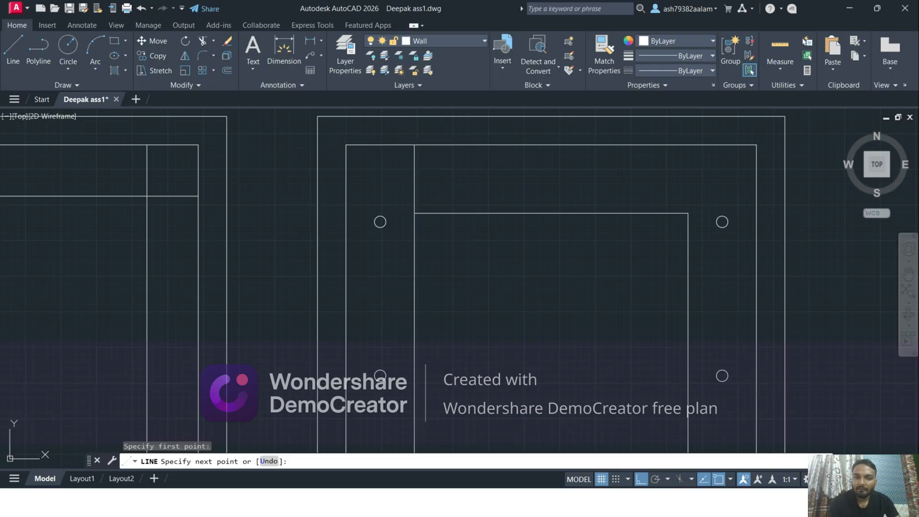
{"action": "key", "text": "Escape"}
Draw a horizontal guide line from the vertical guide's midpoint to the room's right inner wall line and extend it to the left one
{"action": "key", "text": "Return"}
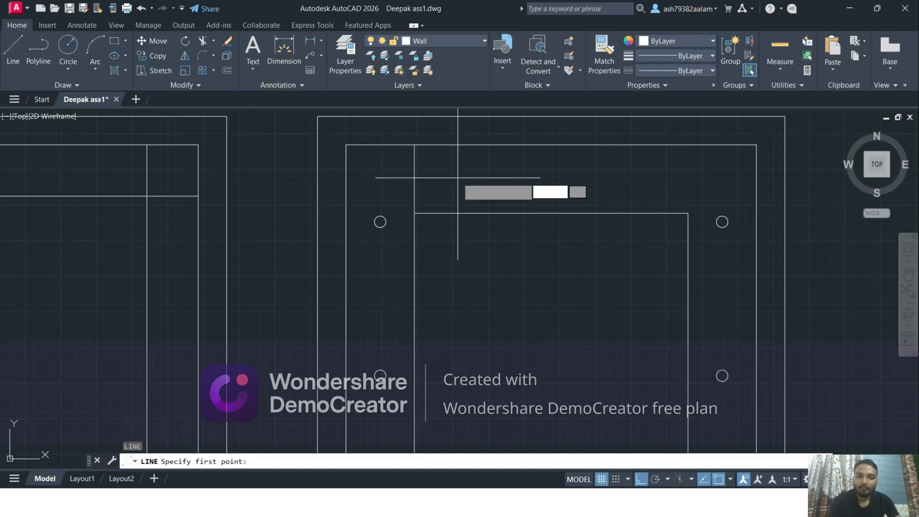
{"action": "left_click", "coordinate": [414, 179]}
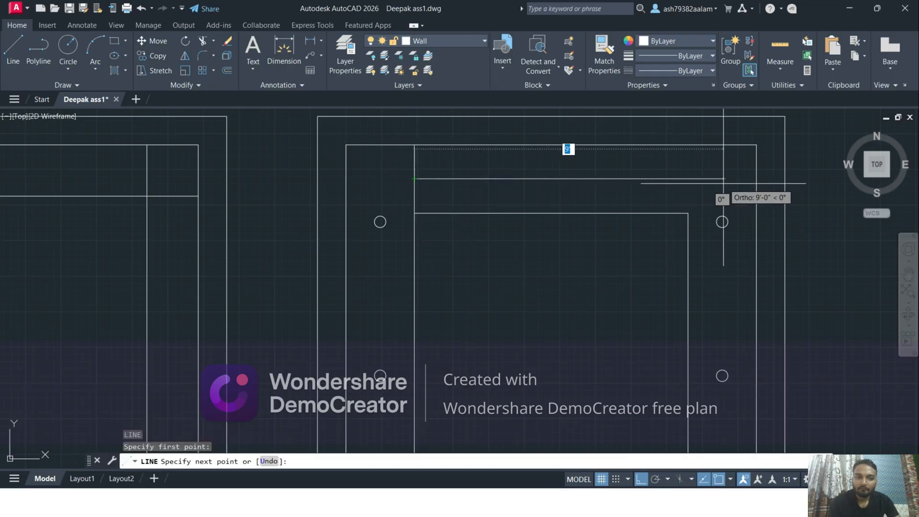
{"action": "left_click", "coordinate": [755, 179]}
{"action": "key", "text": "Escape"}
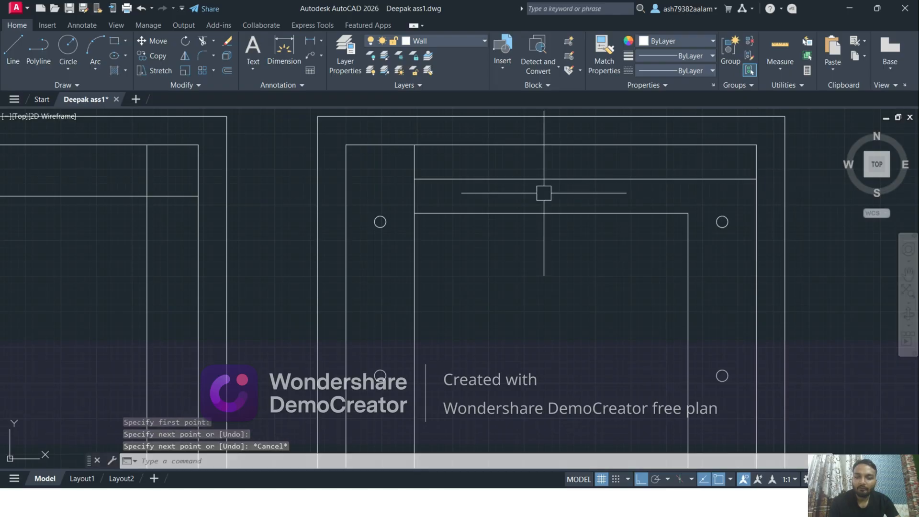
{"action": "type", "text": "EX"}
{"action": "key", "text": "Return"}
{"action": "left_click", "coordinate": [440, 178]}
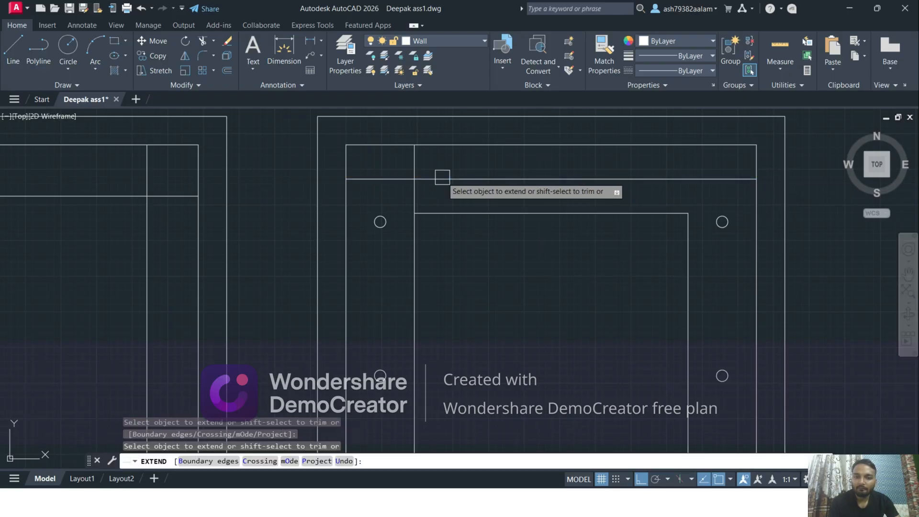
{"action": "key", "text": "Escape"}
Try erasing the short vertical guide line and undo the deletion
{"action": "left_click", "coordinate": [416, 172]}
{"action": "key", "text": "Escape"}
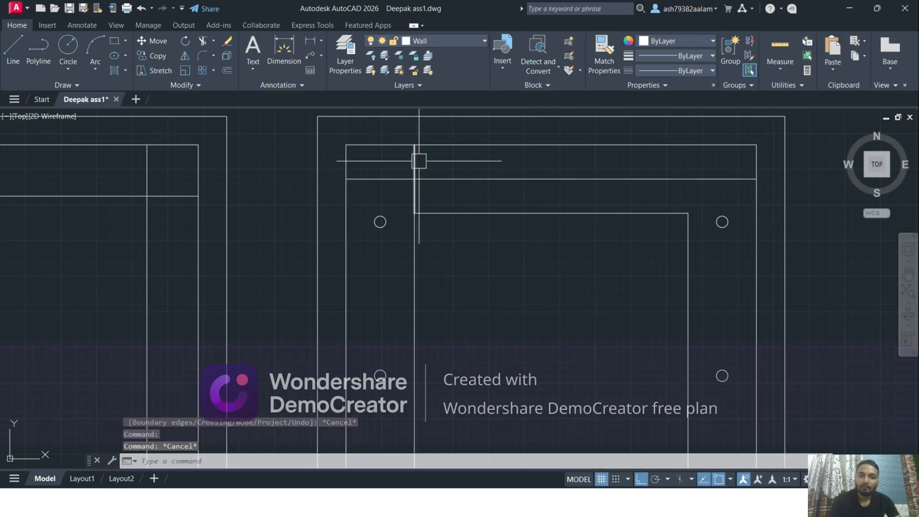
{"action": "left_click", "coordinate": [415, 158]}
{"action": "key", "text": "Delete"}
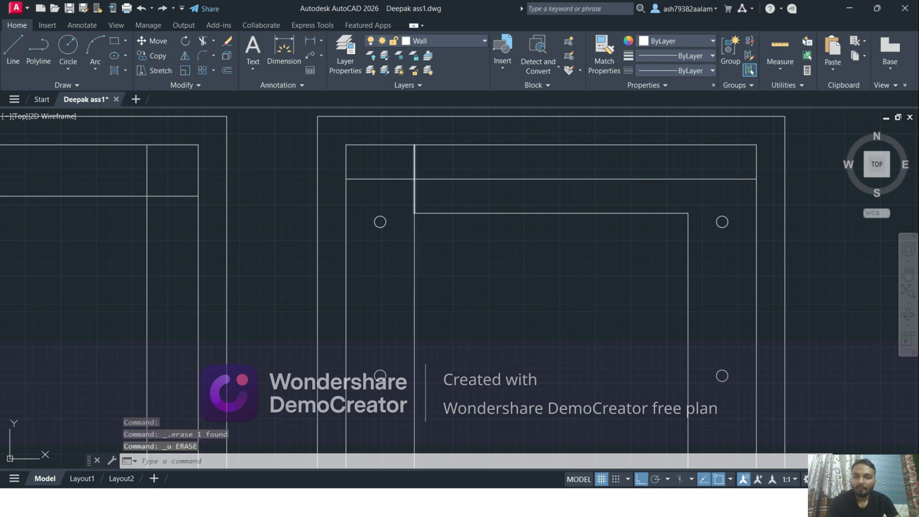
{"action": "key", "text": "Escape"}
Copy the upper-left circle from its centre to the intersection of the two guide lines with Ortho turned off
{"action": "scroll", "coordinate": [390, 210], "scroll_direction": "up", "scroll_amount": 2}
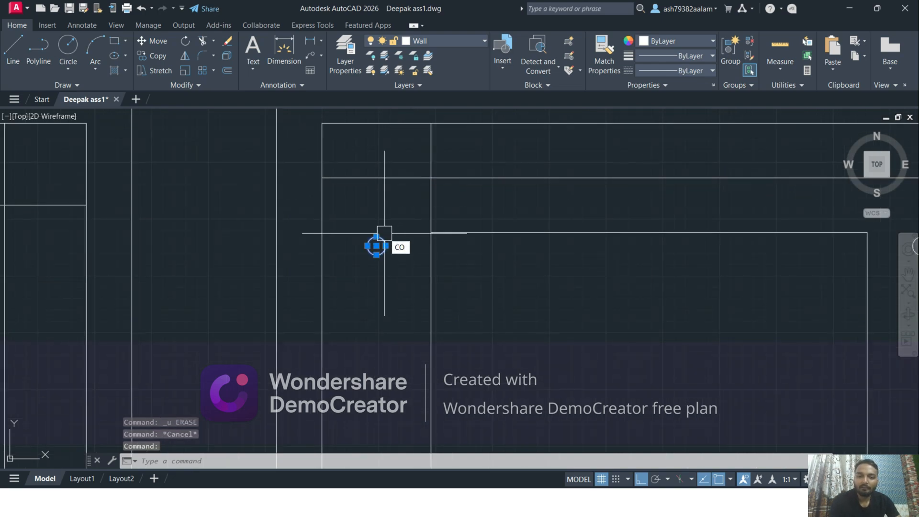
{"action": "key", "text": "Return"}
{"action": "scroll", "coordinate": [385, 233], "scroll_direction": "up", "scroll_amount": 4}
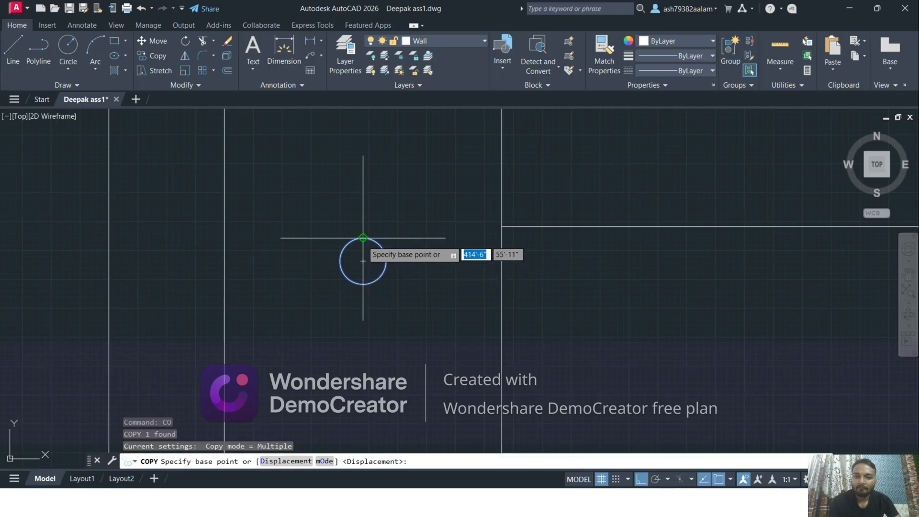
{"action": "left_click", "coordinate": [363, 261]}
{"action": "middle_click_drag", "start_coordinate": [458, 195], "coordinate": [424, 312]}
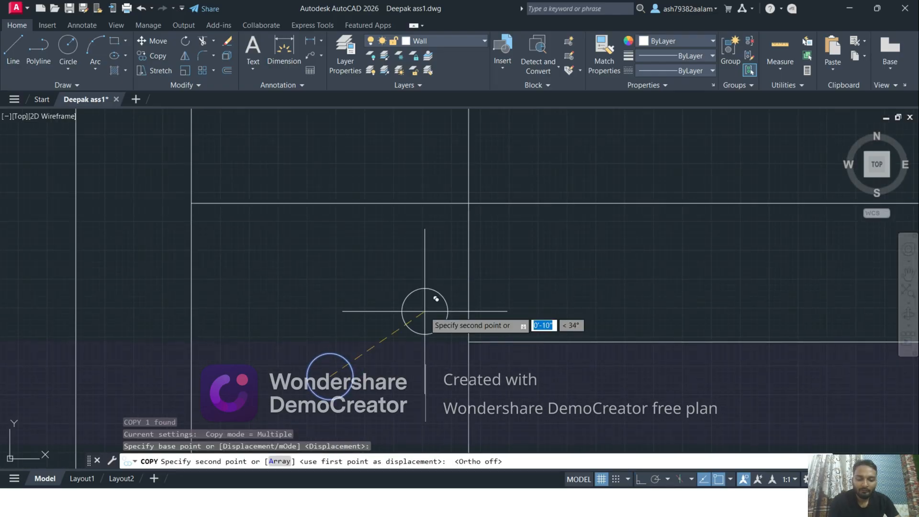
{"action": "scroll", "coordinate": [435, 259], "scroll_direction": "up", "scroll_amount": 2}
{"action": "left_click", "coordinate": [489, 171]}
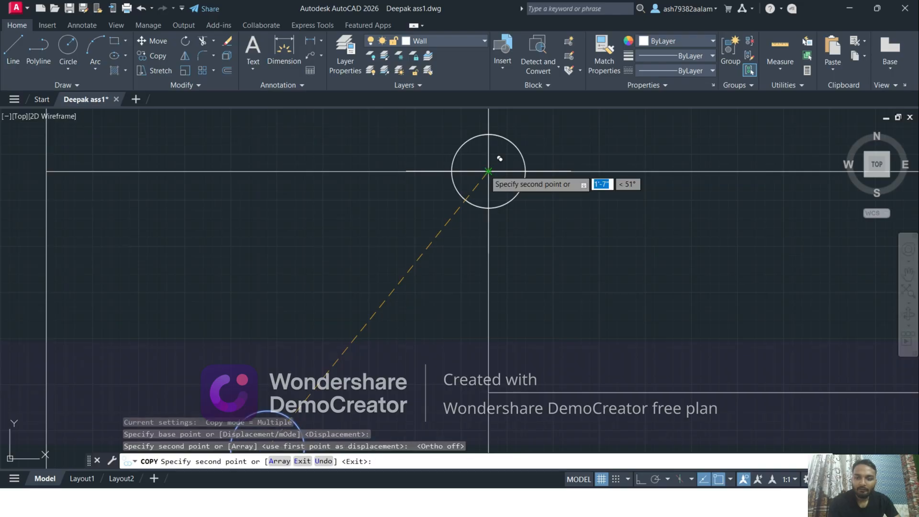
{"action": "key", "text": "Escape"}
End the circle copying and erase the short vertical guide line between the inner rectangle's upper-left corner and the inner wall line
{"action": "left_click", "coordinate": [400, 171]}
{"action": "scroll", "coordinate": [447, 239], "scroll_direction": "down", "scroll_amount": 3}
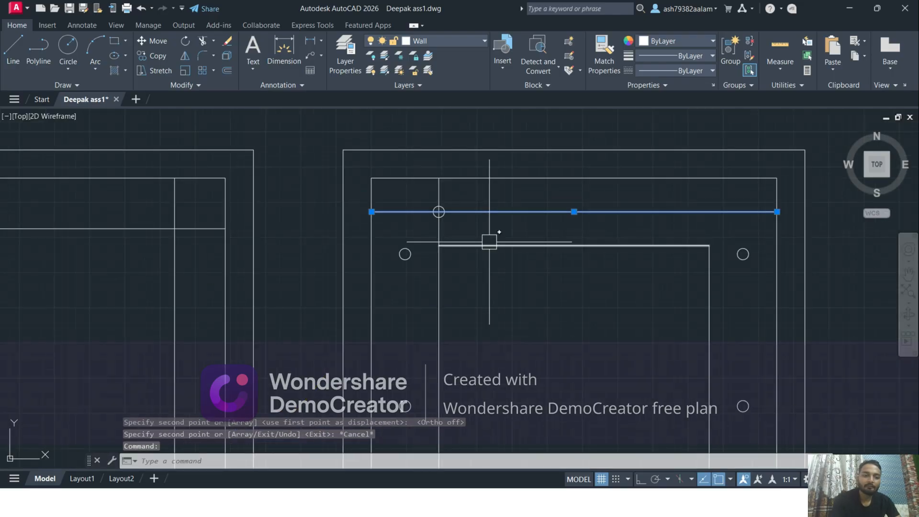
{"action": "key", "text": "Escape"}
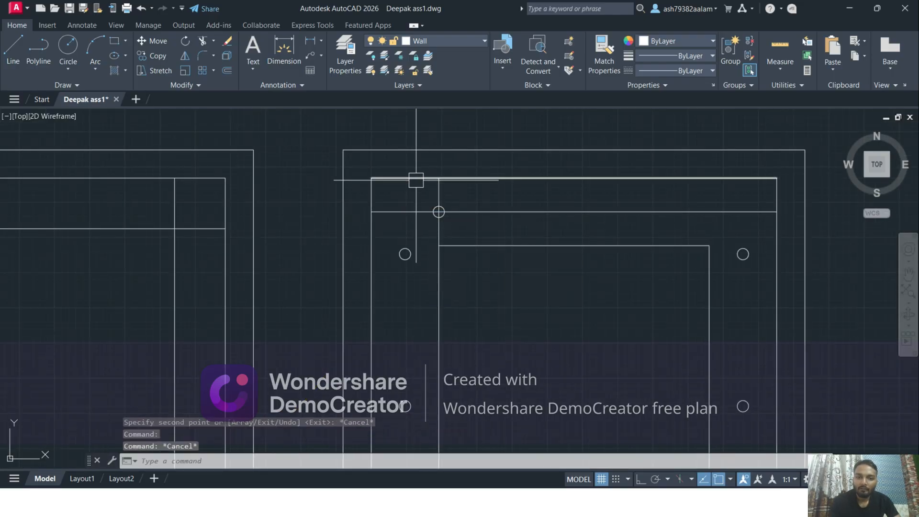
{"action": "left_click", "coordinate": [438, 188]}
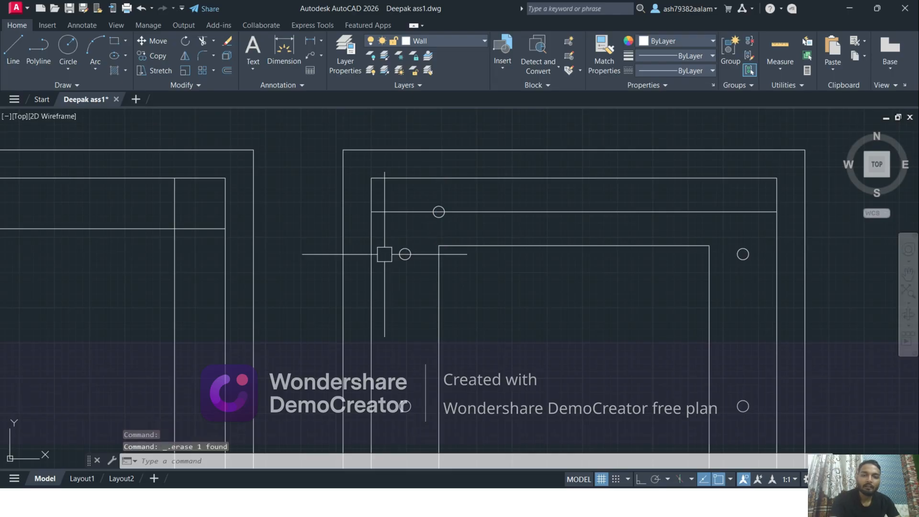
Divide the horizontal guide line above the inner rectangle into 4 equal segments and erase the line, keeping its division points
{"action": "left_click", "coordinate": [416, 211]}
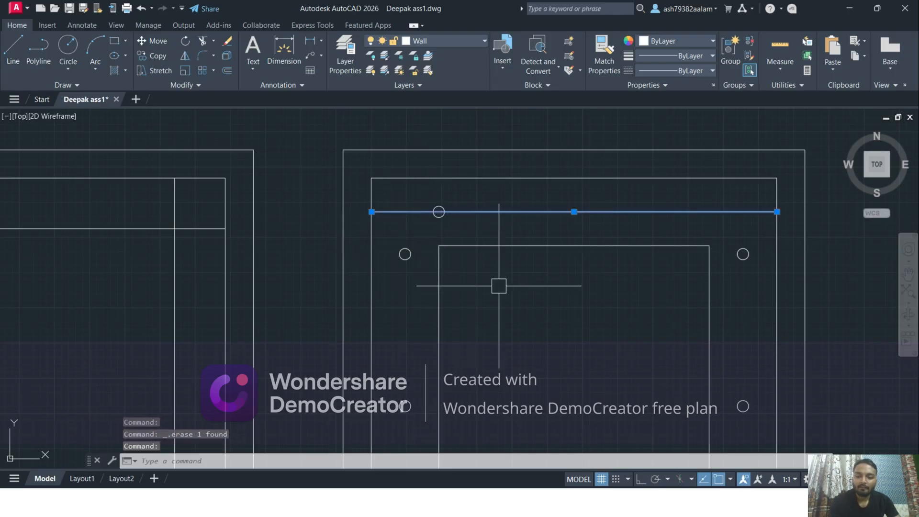
{"action": "type", "text": "DIV"}
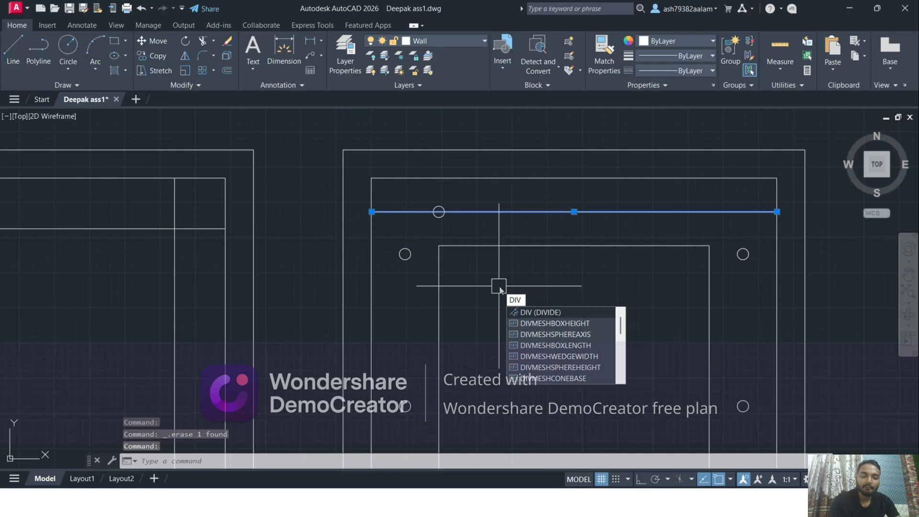
{"action": "key", "text": "Return"}
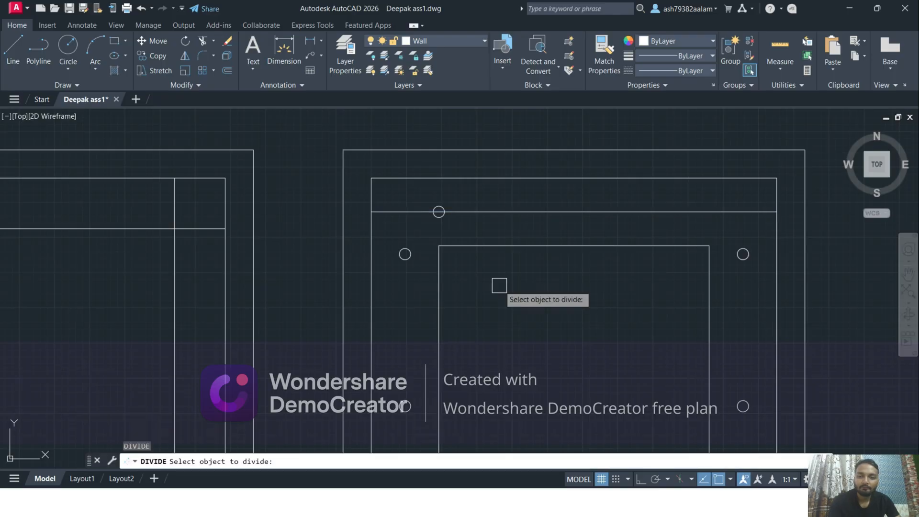
{"action": "left_click", "coordinate": [502, 212]}
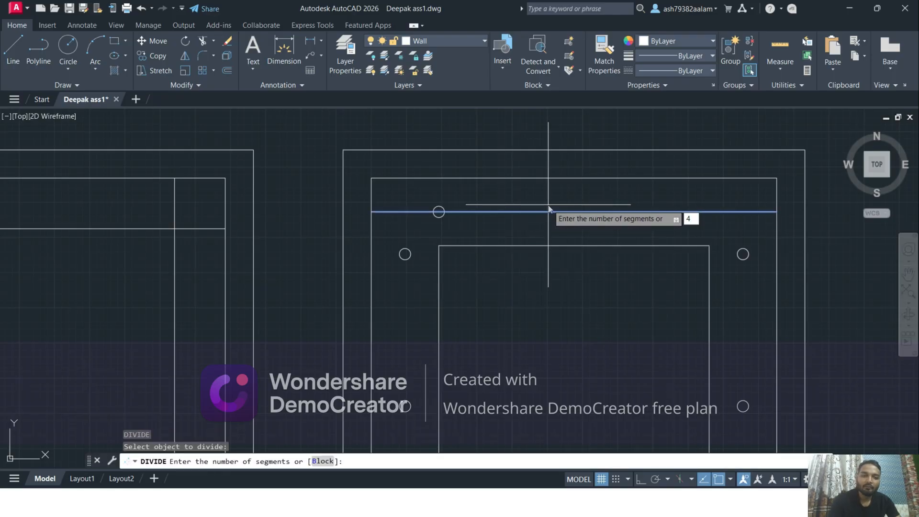
{"action": "key", "text": "Return"}
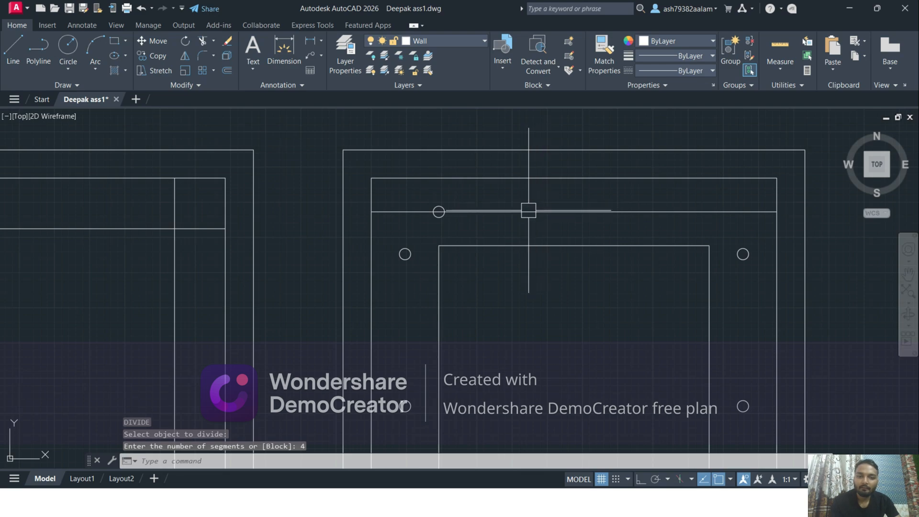
{"action": "left_click", "coordinate": [528, 211]}
{"action": "key", "text": "Delete"}
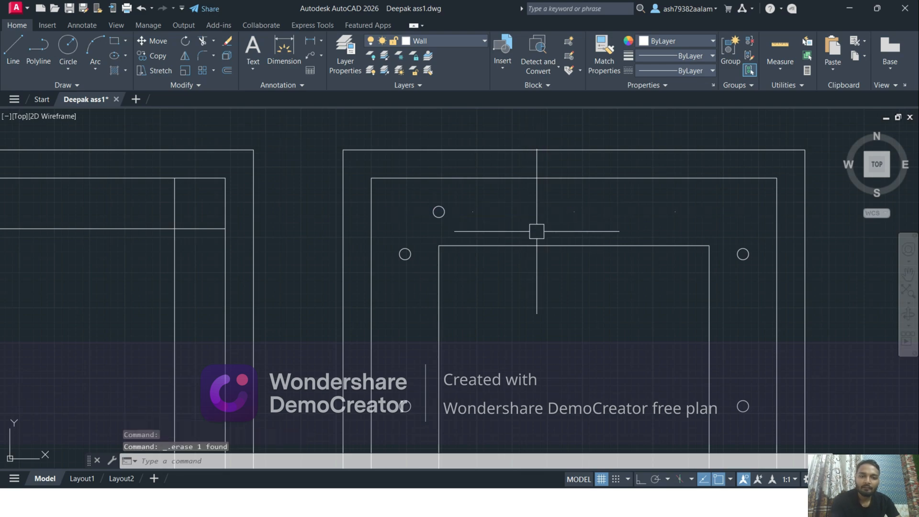
Highlight the division points above the inner rectangle and check their positions against the overall ceiling plan
{"action": "scroll", "coordinate": [547, 233], "scroll_direction": "up", "scroll_amount": 2}
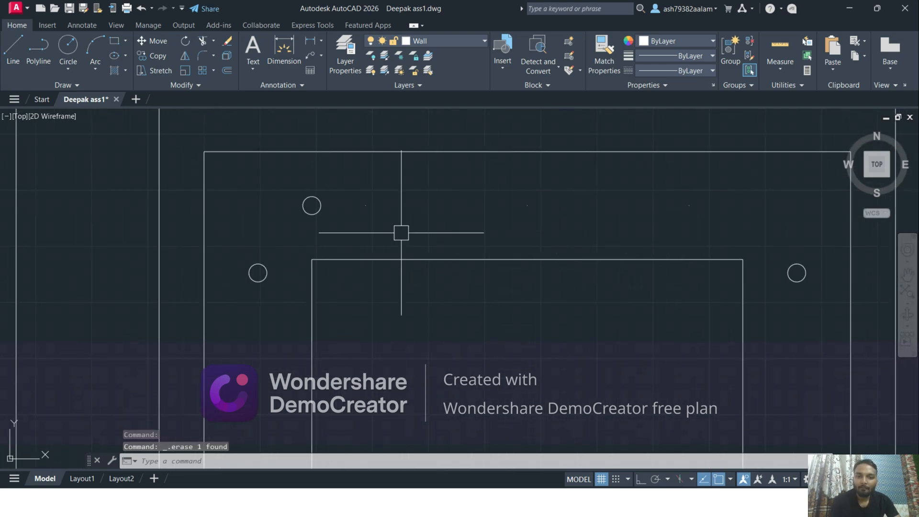
{"action": "left_click", "coordinate": [347, 191]}
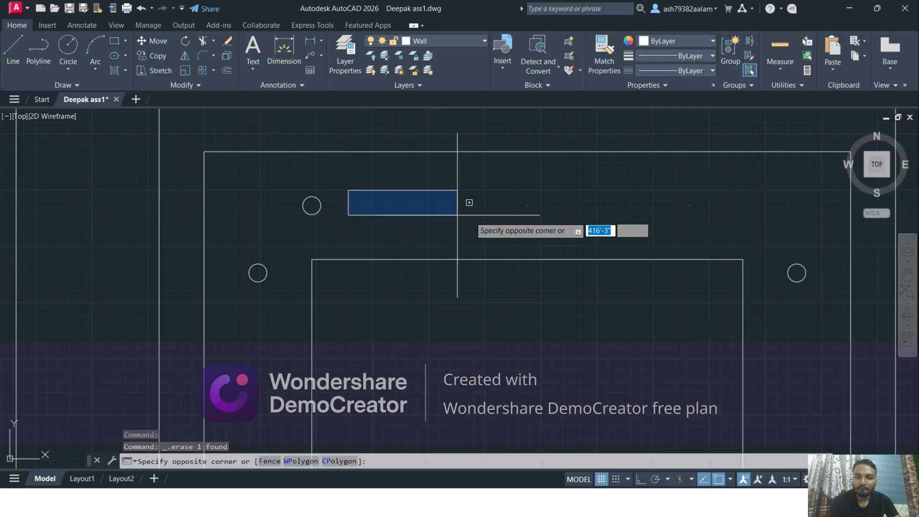
{"action": "left_click", "coordinate": [735, 226]}
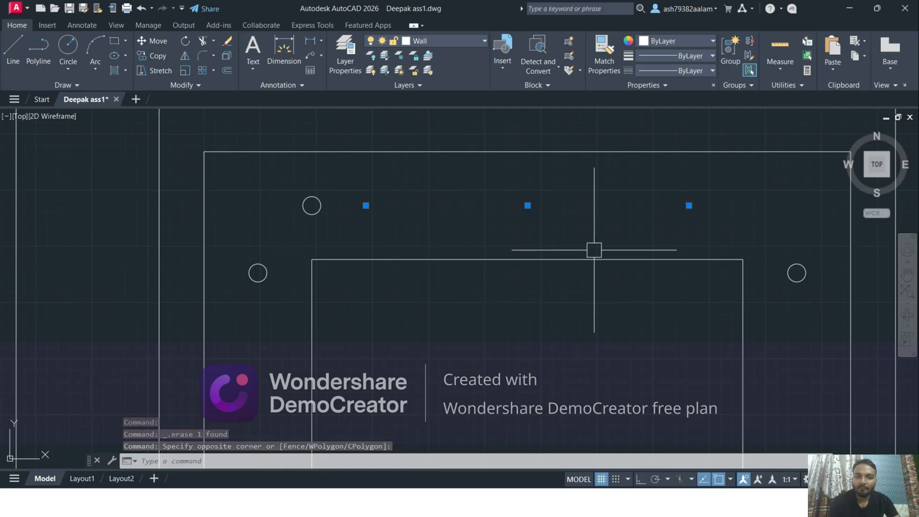
{"action": "middle_click_drag", "start_coordinate": [593, 249], "coordinate": [548, 246]}
{"action": "key", "text": "Escape"}
{"action": "scroll", "coordinate": [404, 248], "scroll_direction": "down", "scroll_amount": 2}
{"action": "scroll", "coordinate": [427, 199], "scroll_direction": "down", "scroll_amount": 1}
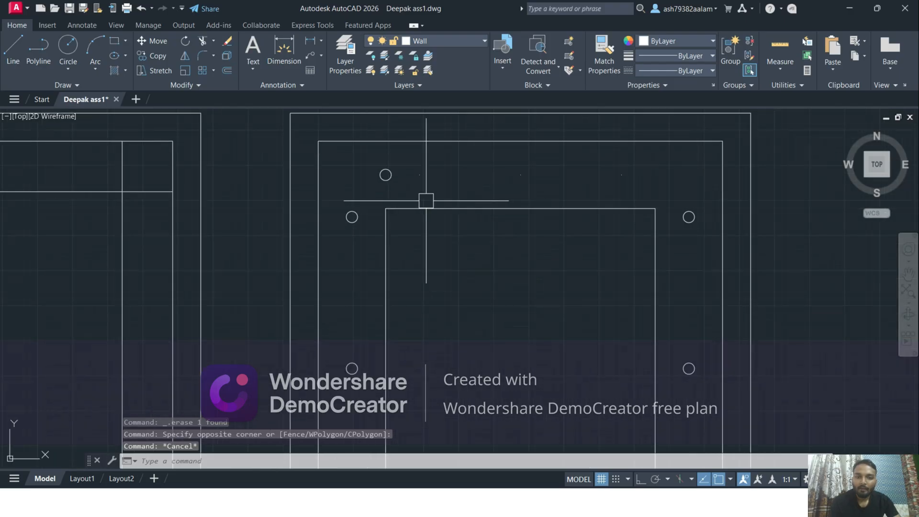
{"action": "scroll", "coordinate": [605, 174], "scroll_direction": "down", "scroll_amount": 1}
{"action": "scroll", "coordinate": [544, 205], "scroll_direction": "down", "scroll_amount": 2}
{"action": "middle_click_drag", "start_coordinate": [544, 205], "coordinate": [521, 250]}
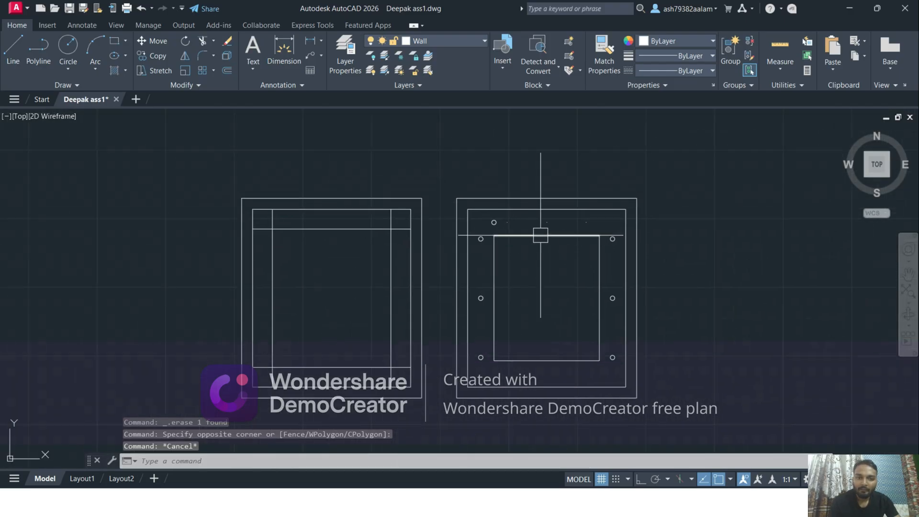
Copy the circle above the inner rectangle's upper-left corner from its centre onto each of the three division points
{"action": "scroll", "coordinate": [531, 233], "scroll_direction": "up", "scroll_amount": 2}
{"action": "scroll", "coordinate": [478, 213], "scroll_direction": "up", "scroll_amount": 2}
{"action": "scroll", "coordinate": [475, 216], "scroll_direction": "up", "scroll_amount": 2}
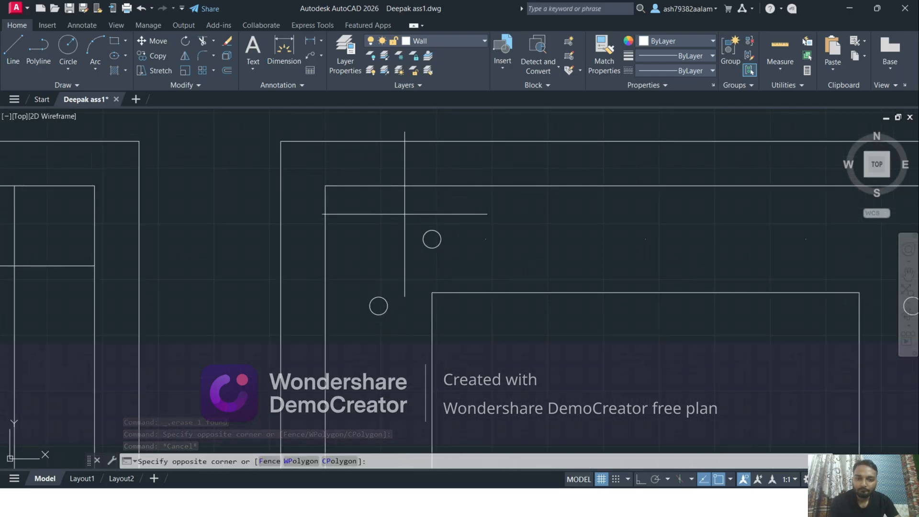
{"action": "left_click", "coordinate": [456, 255]}
{"action": "scroll", "coordinate": [426, 230], "scroll_direction": "up", "scroll_amount": 4}
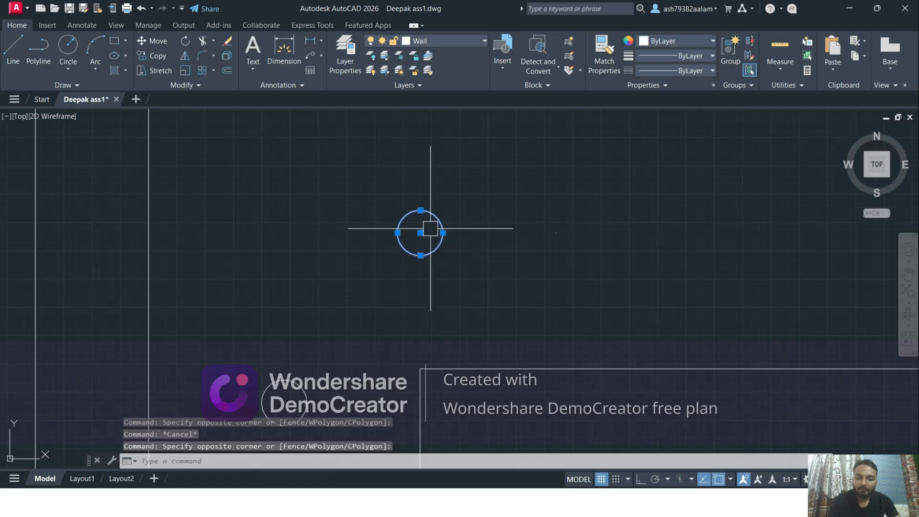
{"action": "scroll", "coordinate": [430, 228], "scroll_direction": "up", "scroll_amount": 2}
{"action": "type", "text": "co"}
{"action": "key", "text": "Return"}
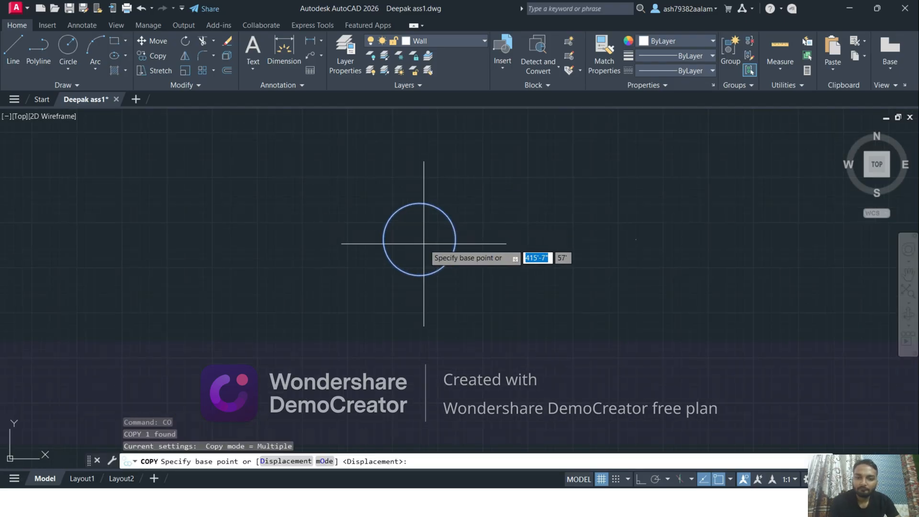
{"action": "left_click", "coordinate": [420, 239]}
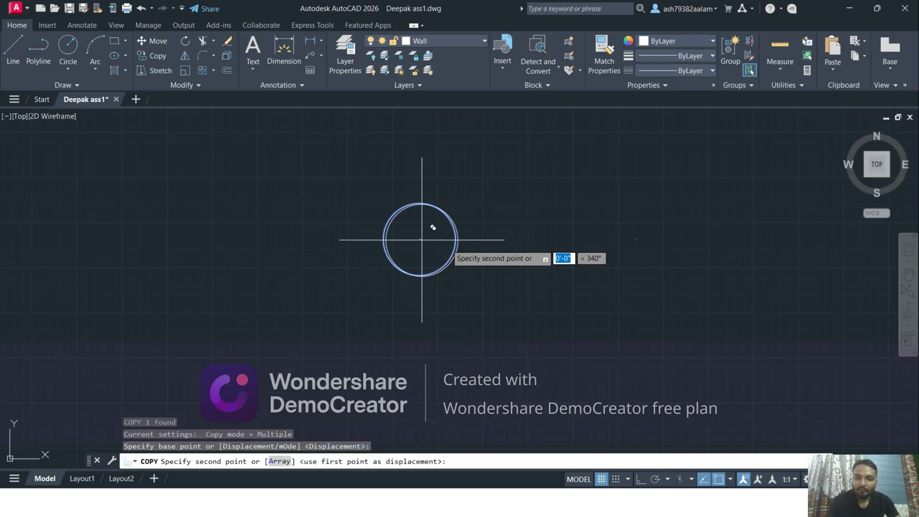
{"action": "left_click", "coordinate": [635, 240]}
{"action": "scroll", "coordinate": [746, 257], "scroll_direction": "down", "scroll_amount": 5}
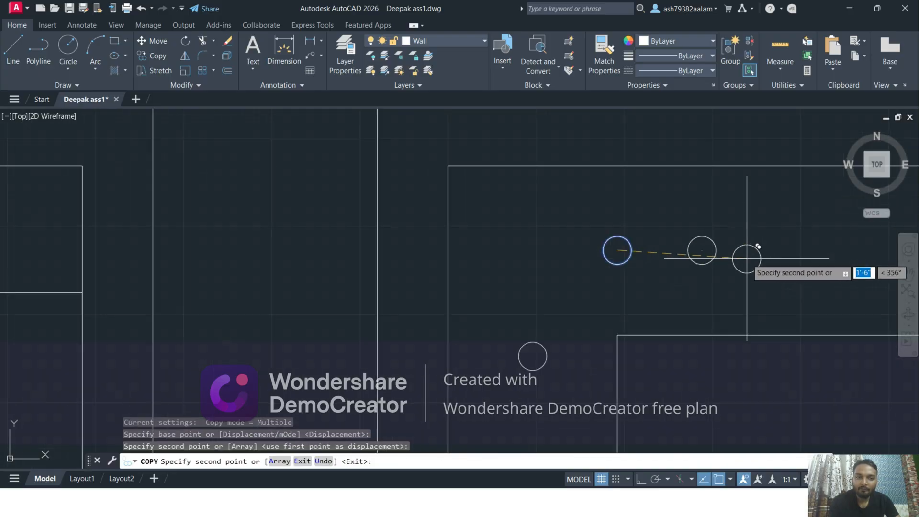
{"action": "scroll", "coordinate": [570, 257], "scroll_direction": "up", "scroll_amount": 2}
{"action": "scroll", "coordinate": [581, 245], "scroll_direction": "up", "scroll_amount": 3}
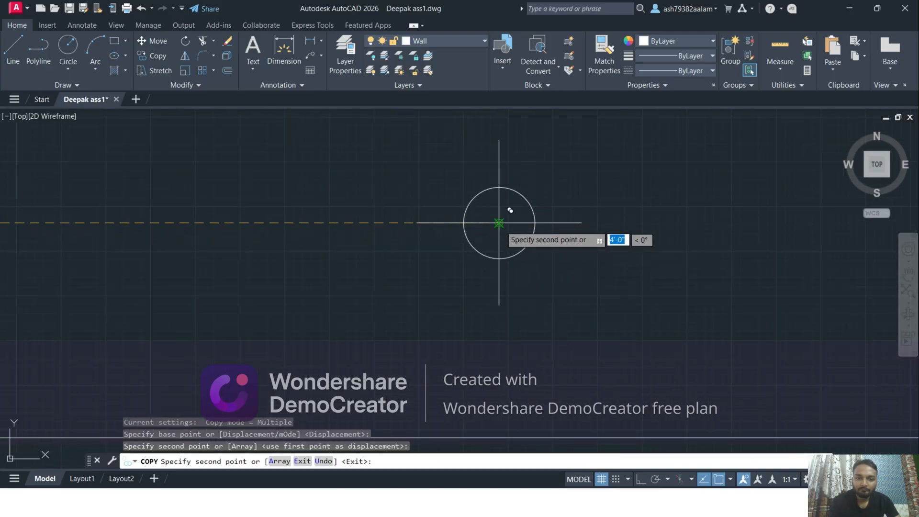
{"action": "scroll", "coordinate": [670, 254], "scroll_direction": "down", "scroll_amount": 4}
{"action": "scroll", "coordinate": [612, 260], "scroll_direction": "up", "scroll_amount": 4}
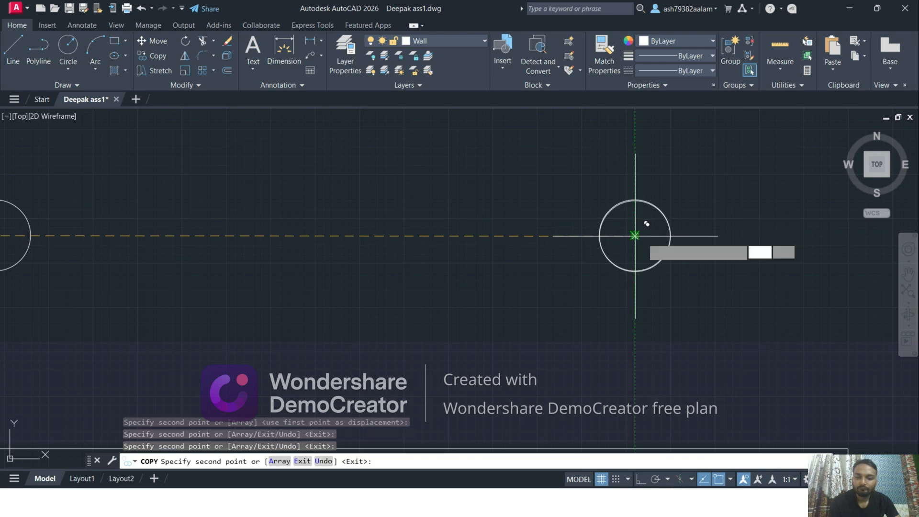
{"action": "key", "text": "Escape"}
Erase the original source circle above the inner rectangle's upper-left corner
{"action": "scroll", "coordinate": [502, 267], "scroll_direction": "down", "scroll_amount": 4}
{"action": "scroll", "coordinate": [472, 255], "scroll_direction": "up", "scroll_amount": 2}
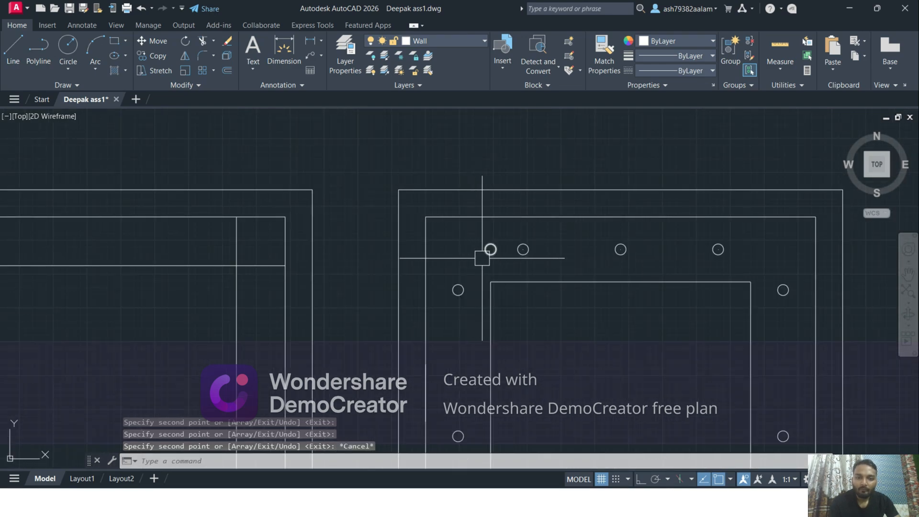
{"action": "left_click", "coordinate": [482, 257]}
{"action": "key", "text": "Delete"}
Select the division points inside the three upper circles and erase them, keeping the circles
{"action": "scroll", "coordinate": [531, 262], "scroll_direction": "up", "scroll_amount": 4}
{"action": "scroll", "coordinate": [371, 257], "scroll_direction": "up", "scroll_amount": 2}
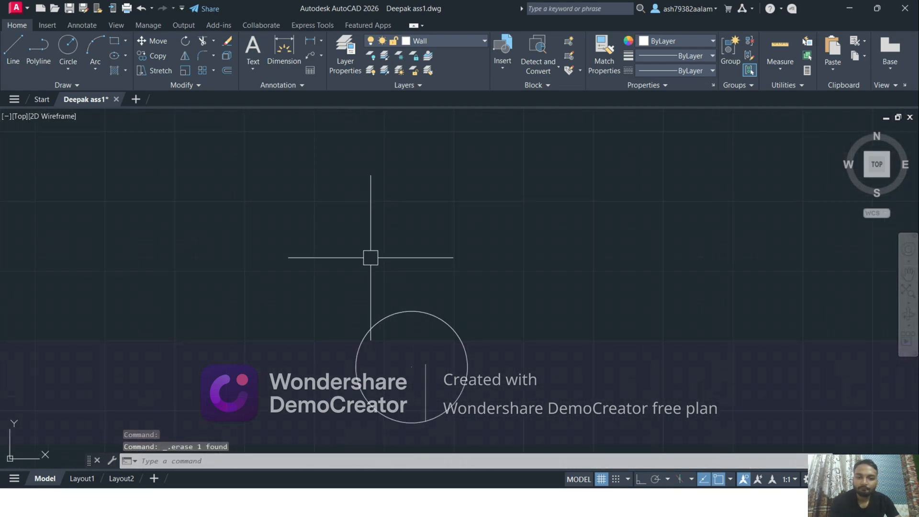
{"action": "left_click", "coordinate": [403, 350]}
{"action": "left_click", "coordinate": [424, 372]}
{"action": "scroll", "coordinate": [424, 372], "scroll_direction": "down", "scroll_amount": 4}
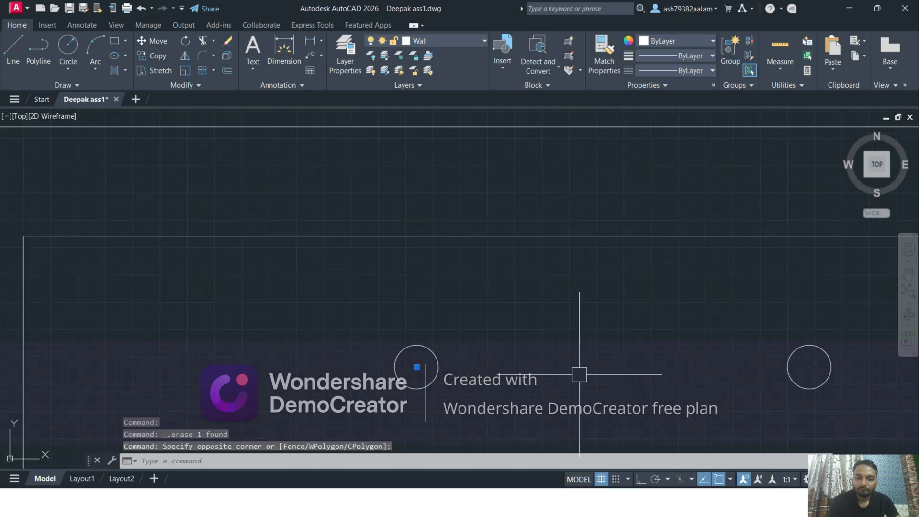
{"action": "middle_click_drag", "start_coordinate": [782, 371], "coordinate": [467, 350]}
{"action": "scroll", "coordinate": [465, 349], "scroll_direction": "up", "scroll_amount": 6}
{"action": "left_click", "coordinate": [561, 322]}
{"action": "left_click", "coordinate": [627, 364]}
{"action": "scroll", "coordinate": [626, 362], "scroll_direction": "down", "scroll_amount": 5}
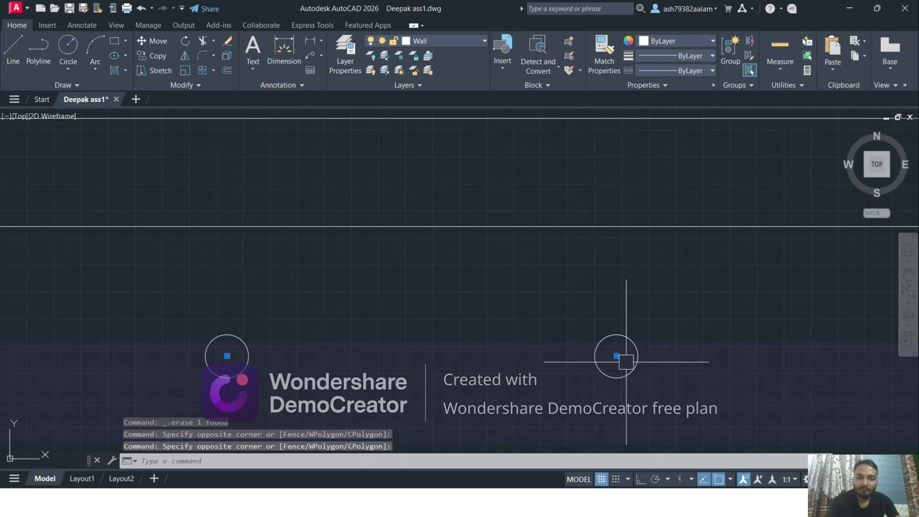
{"action": "middle_click_drag", "start_coordinate": [626, 362], "coordinate": [463, 354]}
{"action": "middle_click_drag", "start_coordinate": [766, 410], "coordinate": [355, 365]}
{"action": "scroll", "coordinate": [426, 316], "scroll_direction": "up", "scroll_amount": 5}
{"action": "left_click", "coordinate": [322, 180]}
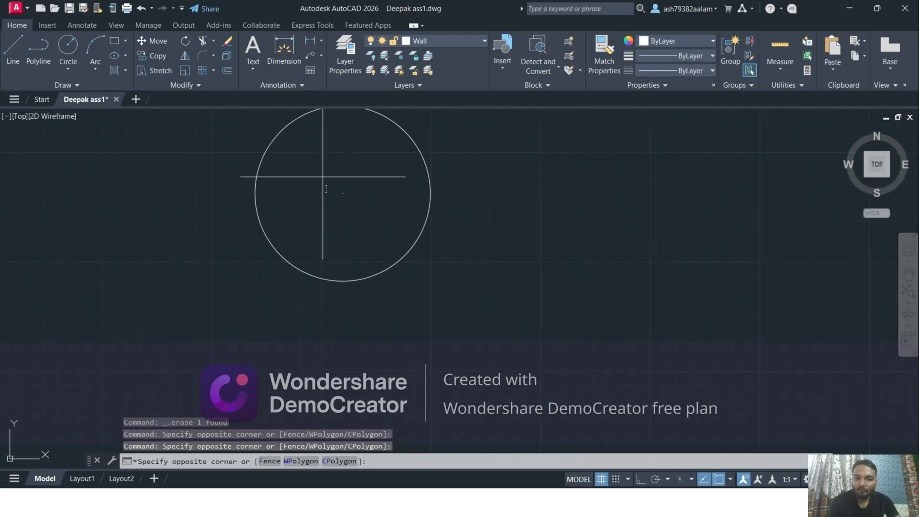
{"action": "left_click", "coordinate": [391, 227]}
{"action": "key", "text": "Delete"}
{"action": "scroll", "coordinate": [552, 260], "scroll_direction": "down", "scroll_amount": 8}
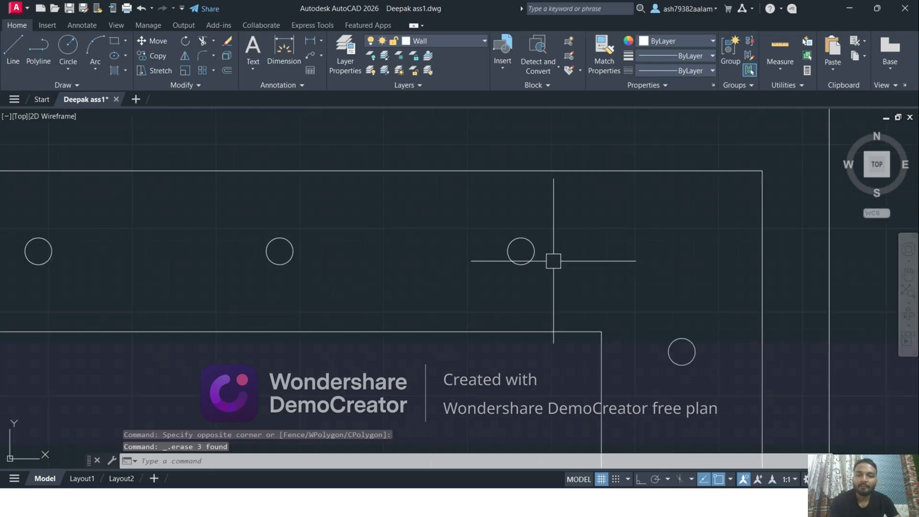
Erase the middle one of the three circles above the inner rectangle
{"action": "mouse_move", "coordinate": [502, 319]}
{"action": "middle_mouse_down"}
{"action": "mouse_move", "coordinate": [475, 297]}
{"action": "mouse_move", "coordinate": [451, 209]}
{"action": "middle_mouse_up"}
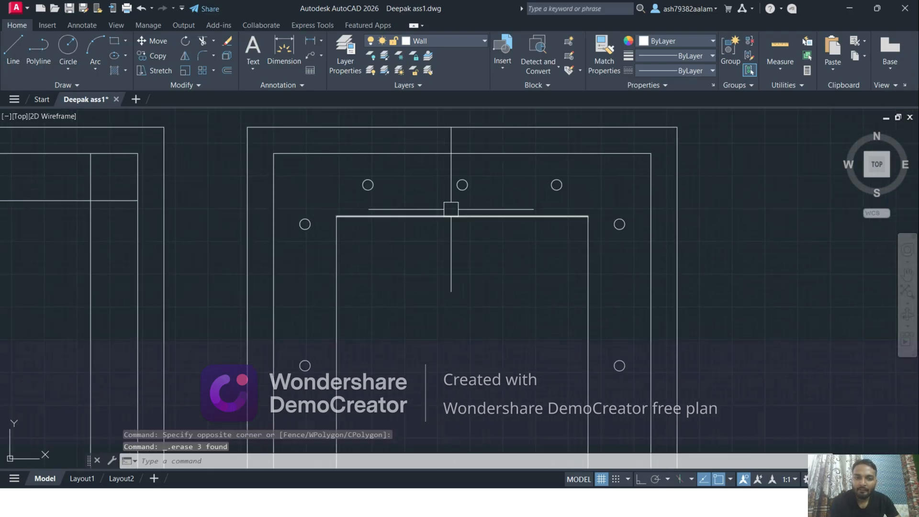
{"action": "scroll", "coordinate": [429, 316], "scroll_direction": "down", "scroll_amount": 4}
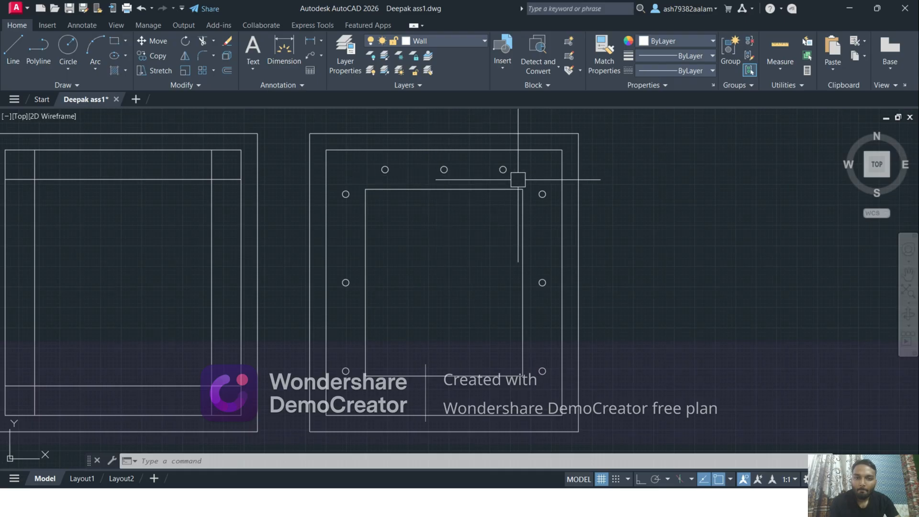
{"action": "scroll", "coordinate": [518, 179], "scroll_direction": "up", "scroll_amount": 2}
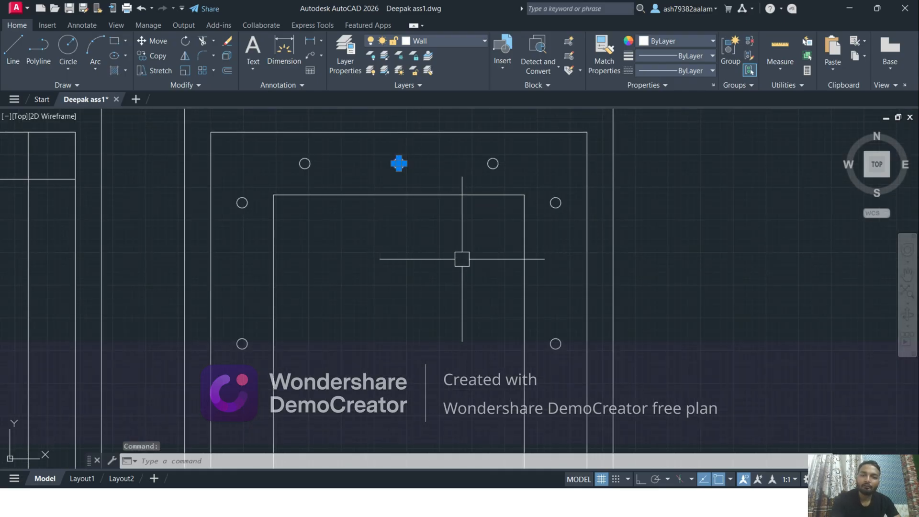
{"action": "key", "text": "Delete"}
{"action": "key", "text": "Escape"}
{"action": "scroll", "coordinate": [450, 276], "scroll_direction": "down", "scroll_amount": 2}
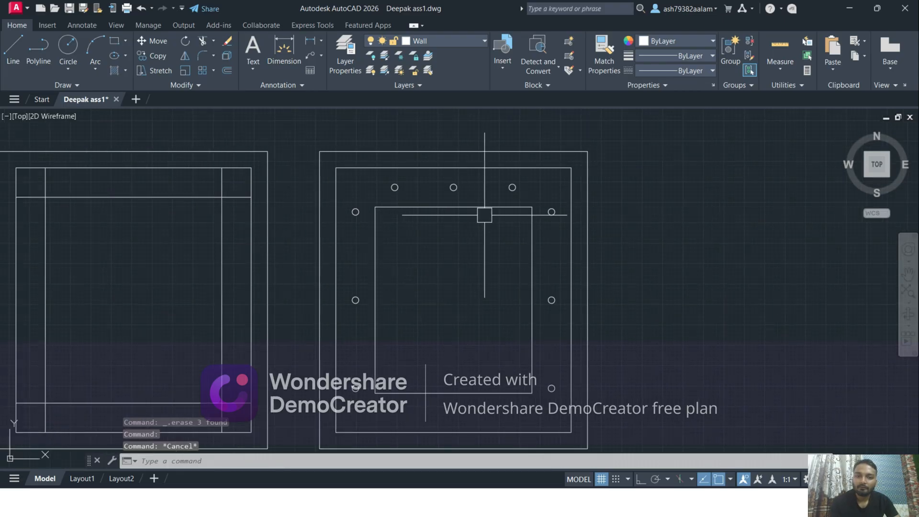
{"action": "left_click", "coordinate": [454, 187]}
{"action": "key", "text": "Delete"}
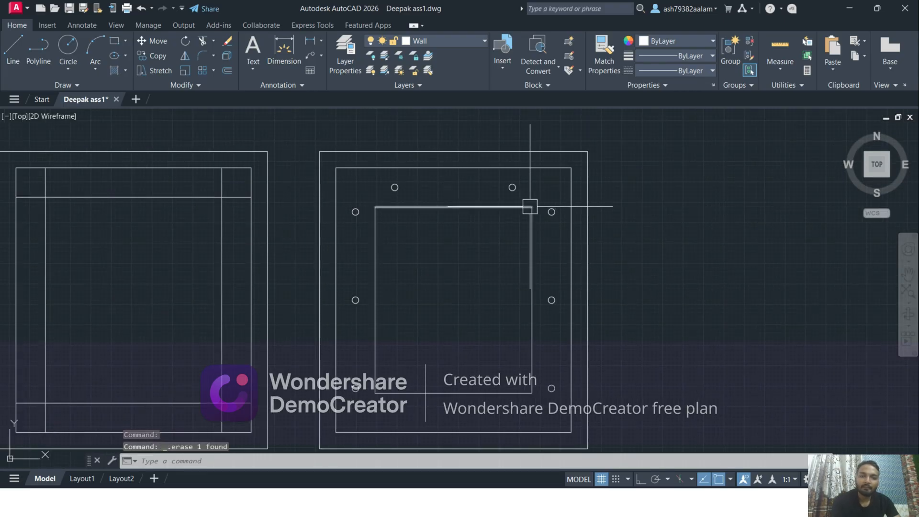
Mirror the two circles above the inner rectangle across its horizontal midline with Ortho on, keeping the source circles
{"action": "scroll", "coordinate": [524, 203], "scroll_direction": "up", "scroll_amount": 4}
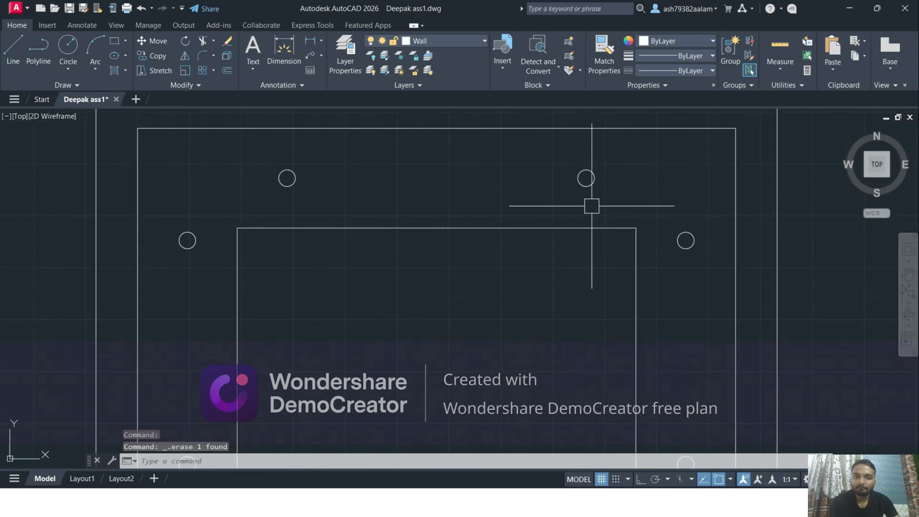
{"action": "left_click", "coordinate": [622, 205]}
{"action": "left_click", "coordinate": [268, 152]}
{"action": "scroll", "coordinate": [379, 186], "scroll_direction": "down", "scroll_amount": 4}
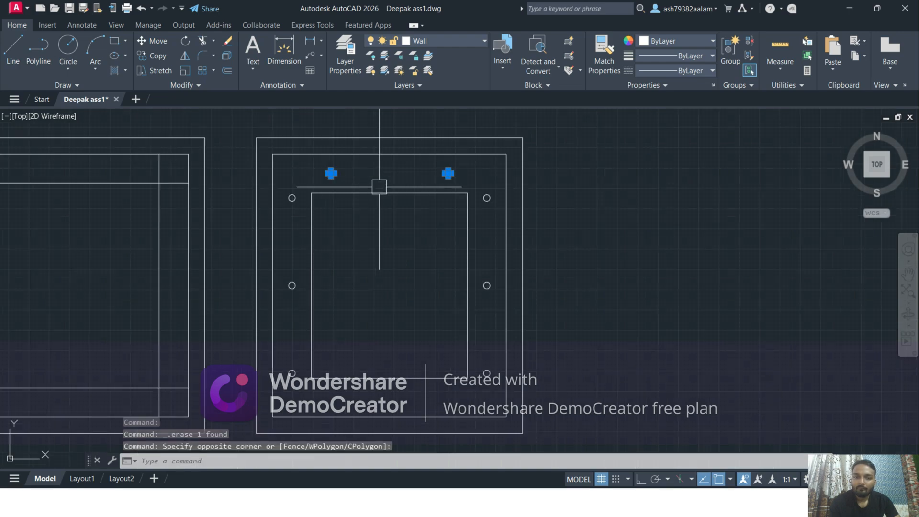
{"action": "type", "text": "i"}
{"action": "key", "text": "Return"}
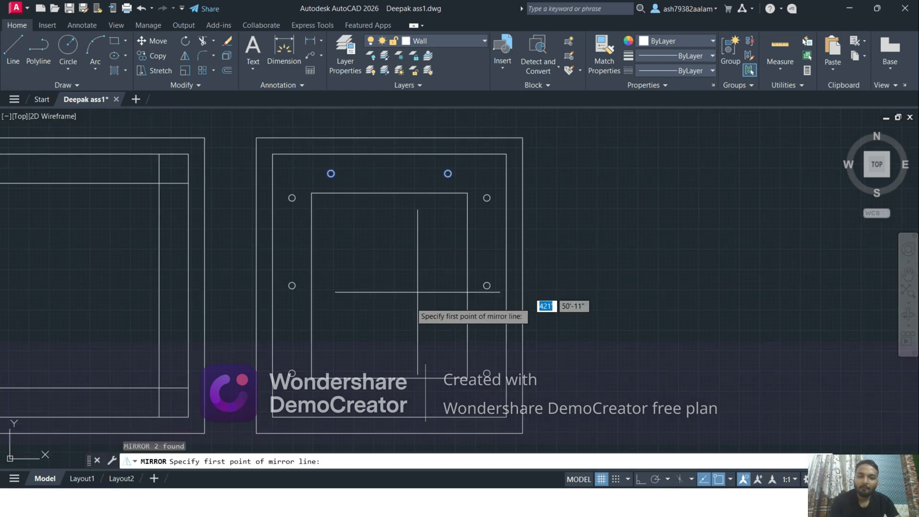
{"action": "left_click", "coordinate": [312, 286]}
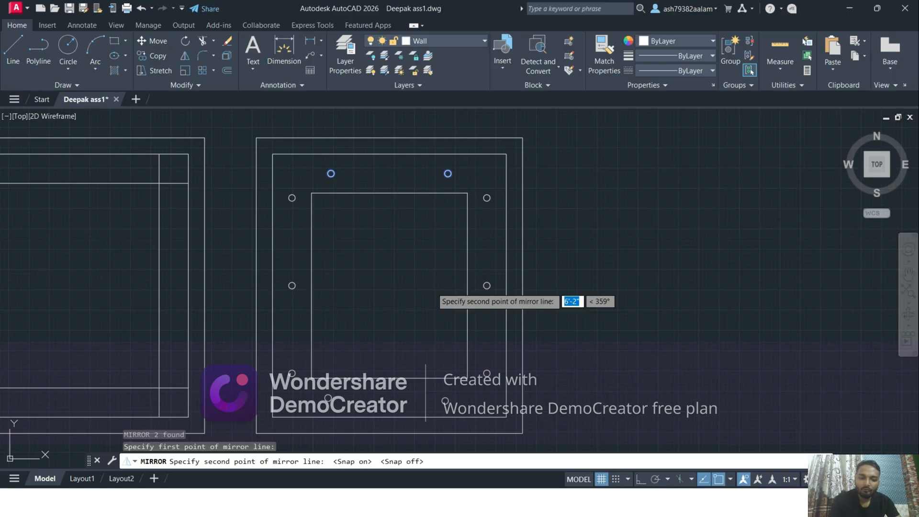
{"action": "key", "text": "F8"}
{"action": "left_click", "coordinate": [467, 286]}
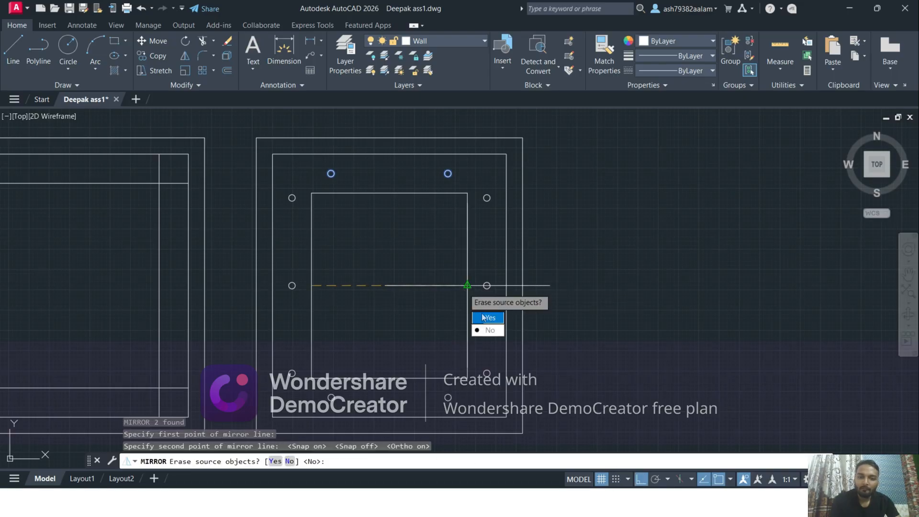
{"action": "left_click", "coordinate": [488, 331]}
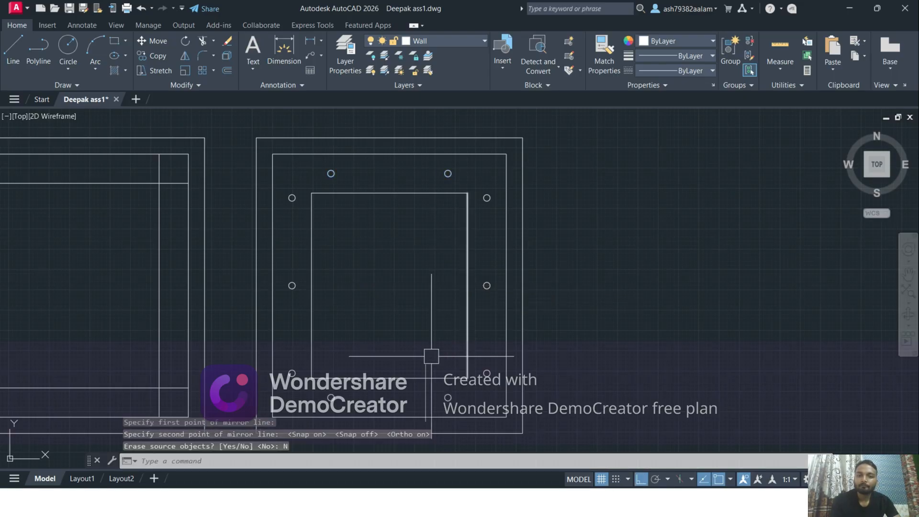
Switch to the browser to check the ceiling reference photo OIP.webp, and return to the AutoCAD drawing
{"action": "scroll", "coordinate": [369, 294], "scroll_direction": "down", "scroll_amount": 2}
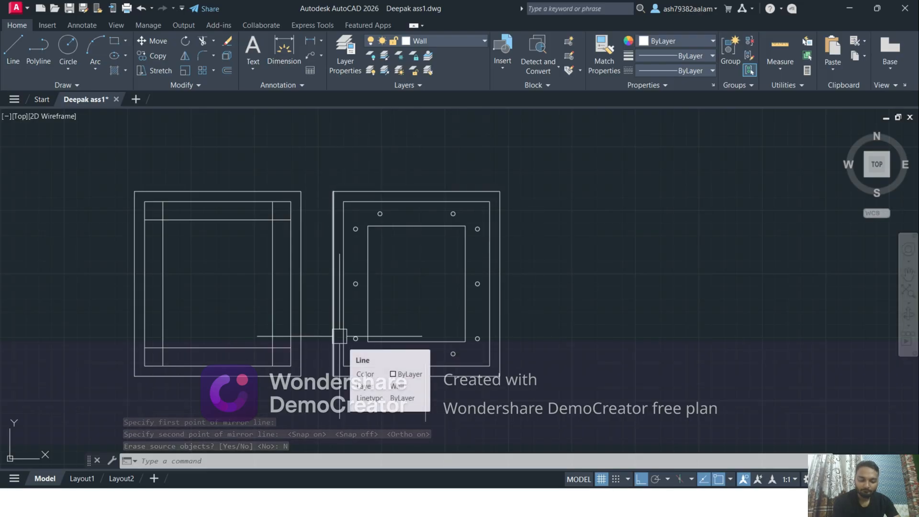
{"action": "middle_click_drag", "start_coordinate": [363, 322], "coordinate": [365, 256]}
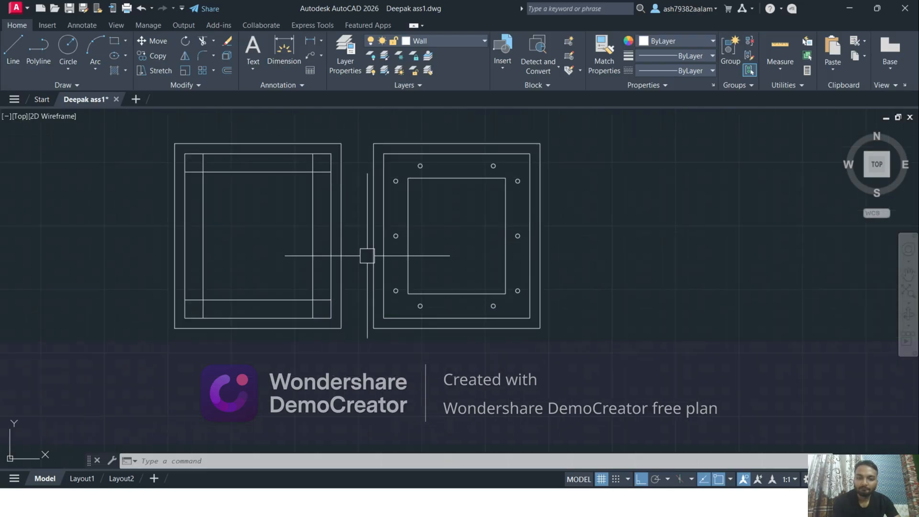
{"action": "key", "text": "alt+Tab"}
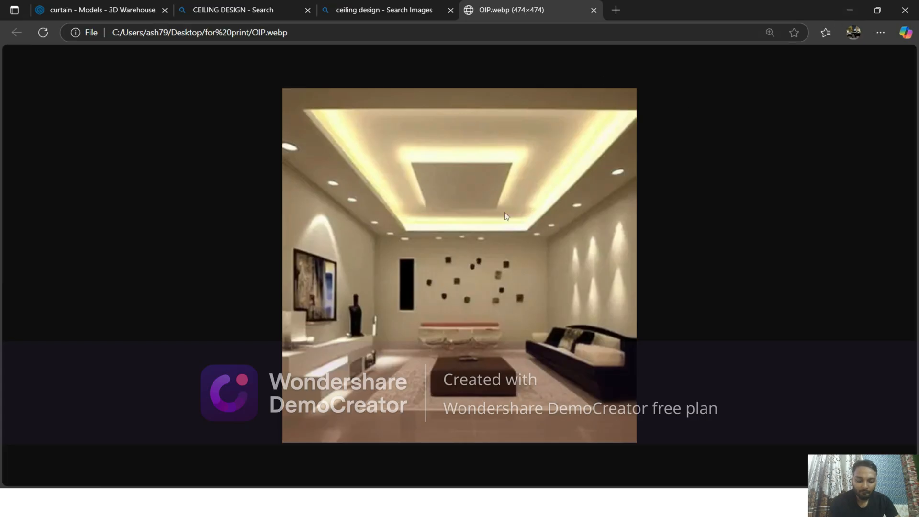
{"action": "left_click", "coordinate": [843, 11]}
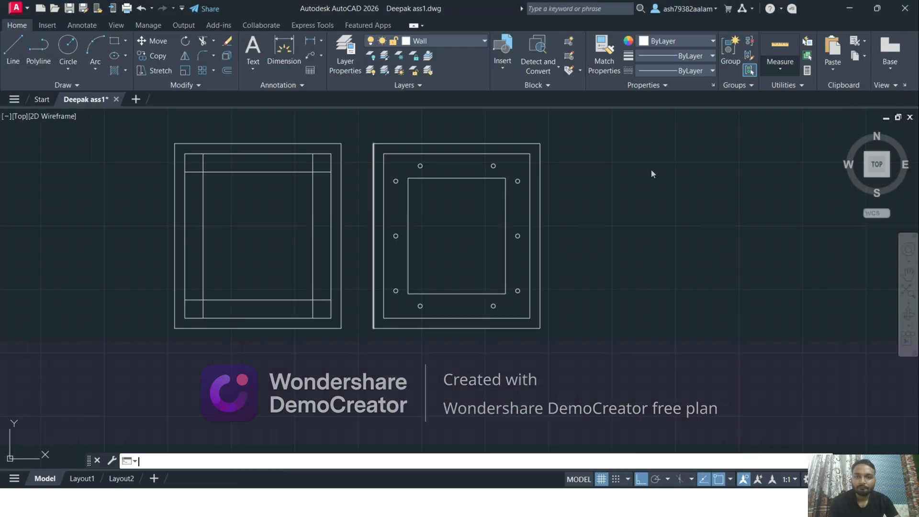
Offset all four sides of the inner rectangle 2' inward
{"action": "scroll", "coordinate": [441, 245], "scroll_direction": "up", "scroll_amount": 3}
{"action": "type", "text": "o"}
{"action": "key", "text": "Return"}
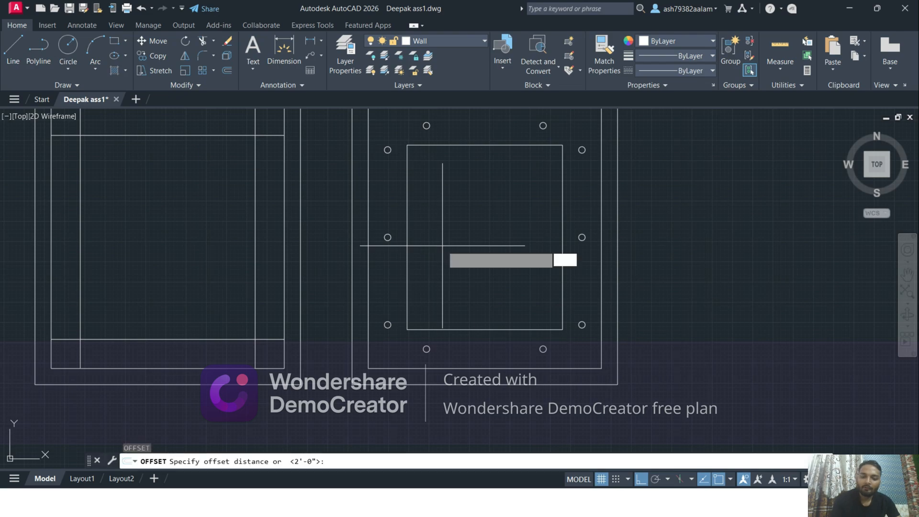
{"action": "type", "text": "2'"}
{"action": "key", "text": "Return"}
{"action": "left_click", "coordinate": [411, 208]}
{"action": "left_click", "coordinate": [474, 222]}
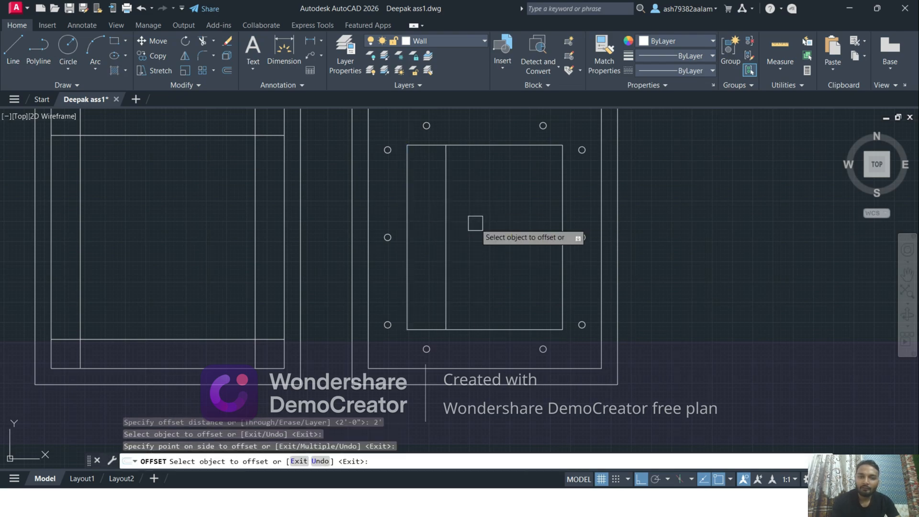
{"action": "left_click", "coordinate": [559, 211]}
{"action": "left_click", "coordinate": [526, 201]}
{"action": "left_click", "coordinate": [481, 145]}
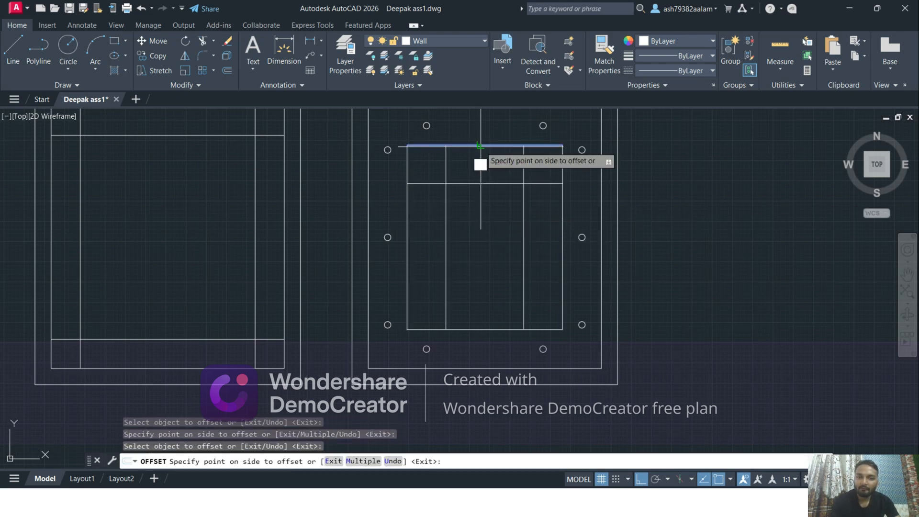
{"action": "left_click", "coordinate": [481, 165]}
{"action": "left_click", "coordinate": [485, 330]}
{"action": "left_click", "coordinate": [493, 272]}
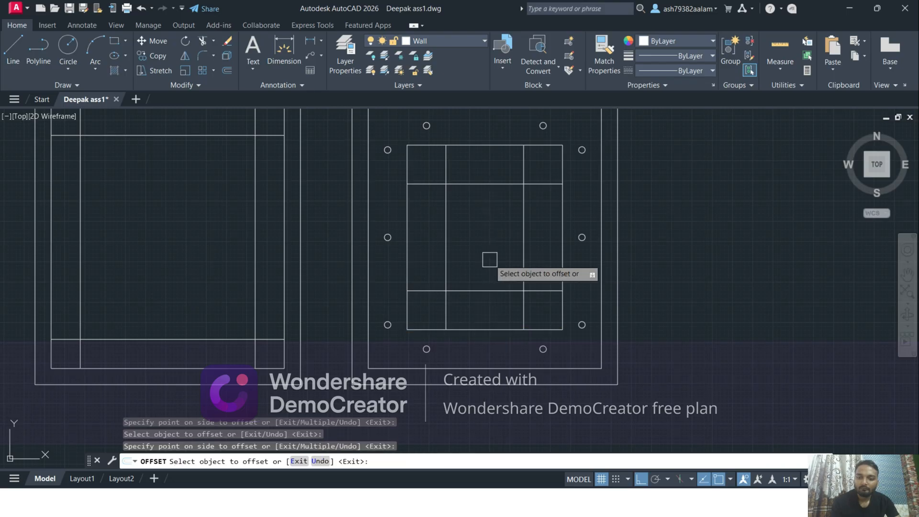
{"action": "key", "text": "Escape"}
Trim the overhanging ends of the four offset lines at every corner to leave a clean innermost rectangle
{"action": "type", "text": "tr"}
{"action": "key", "text": "Return"}
{"action": "left_click", "coordinate": [424, 183]}
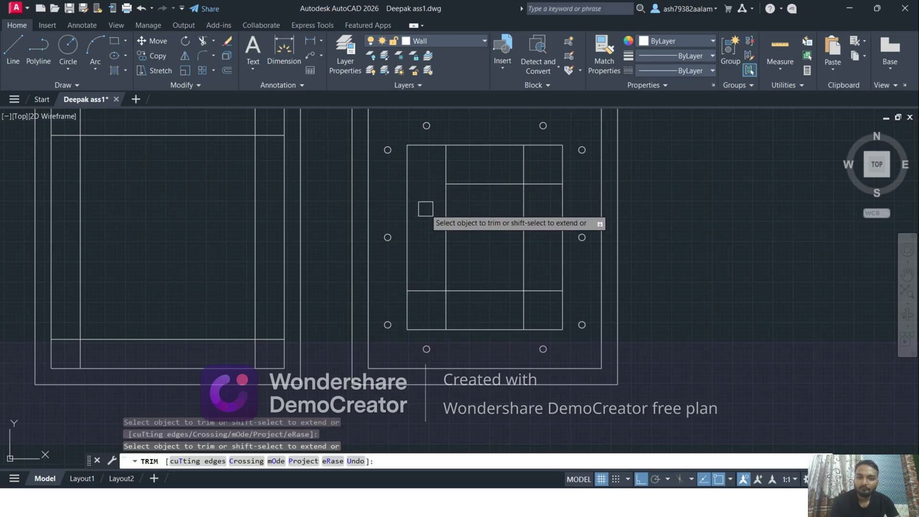
{"action": "left_click", "coordinate": [434, 291]}
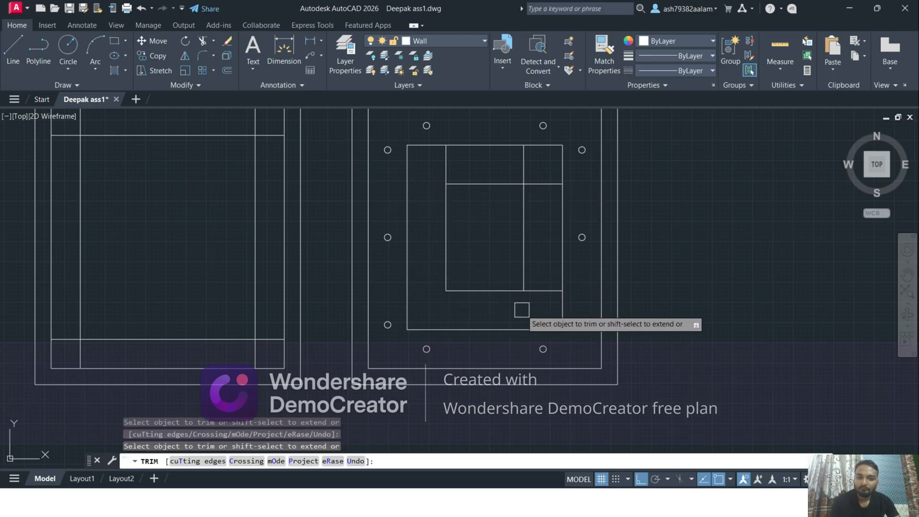
{"action": "left_click", "coordinate": [541, 292]}
{"action": "left_click", "coordinate": [539, 188]}
{"action": "left_click", "coordinate": [524, 168]}
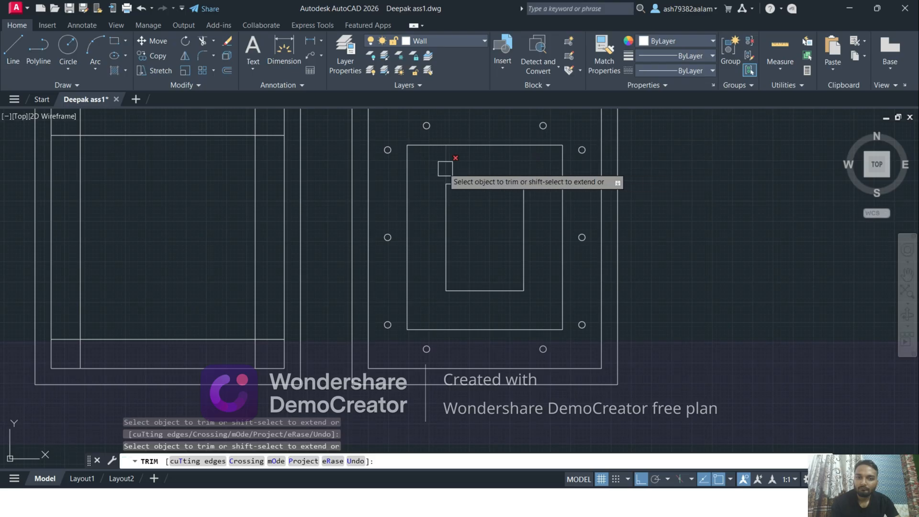
{"action": "left_click", "coordinate": [445, 169]}
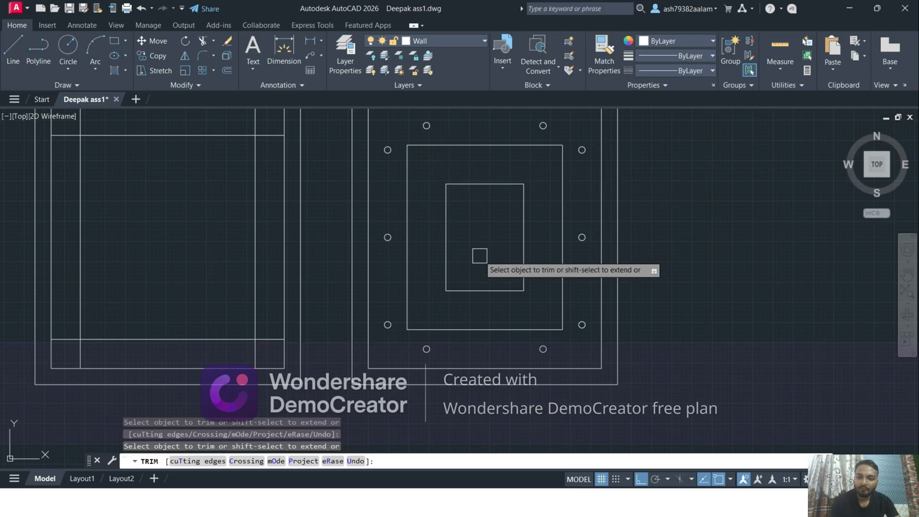
{"action": "key", "text": "Escape"}
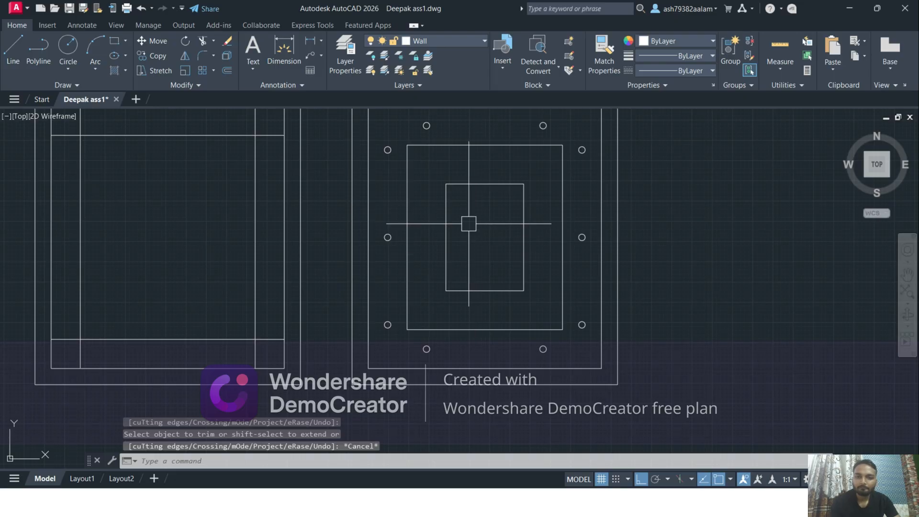
Draw a vertical and a horizontal centre line across the innermost rectangle, joining the midpoints of its opposite sides
{"action": "scroll", "coordinate": [470, 224], "scroll_direction": "up", "scroll_amount": 2}
{"action": "middle_click_drag", "start_coordinate": [502, 229], "coordinate": [448, 249]}
{"action": "scroll", "coordinate": [435, 251], "scroll_direction": "down", "scroll_amount": 2}
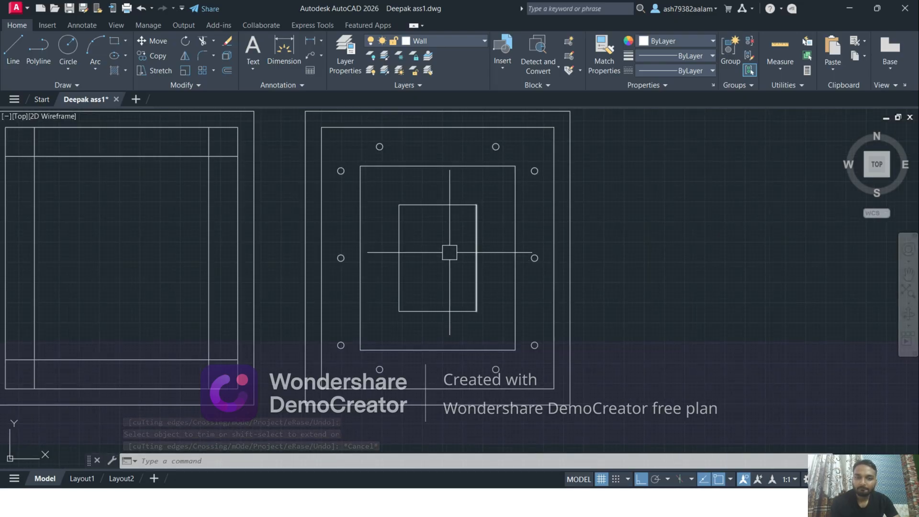
{"action": "middle_click_drag", "start_coordinate": [431, 246], "coordinate": [418, 259]}
{"action": "scroll", "coordinate": [413, 269], "scroll_direction": "up", "scroll_amount": 2}
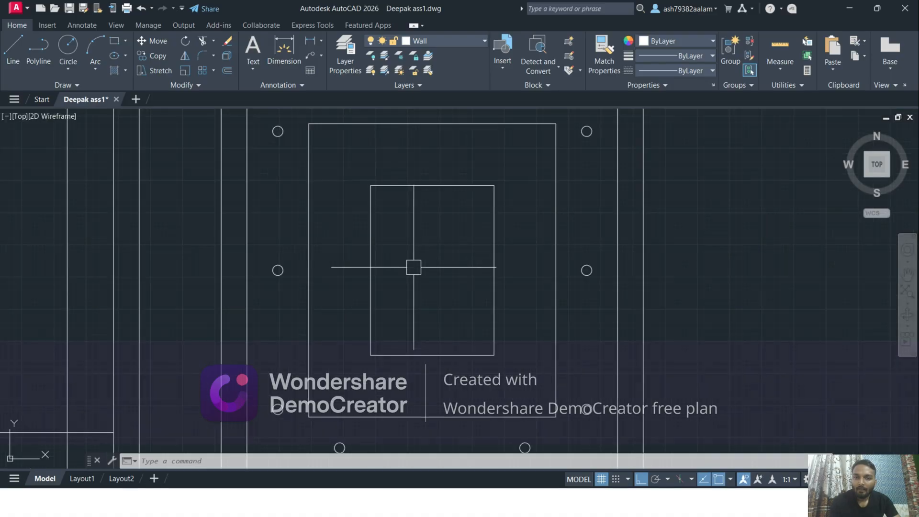
{"action": "left_click", "coordinate": [14, 53]}
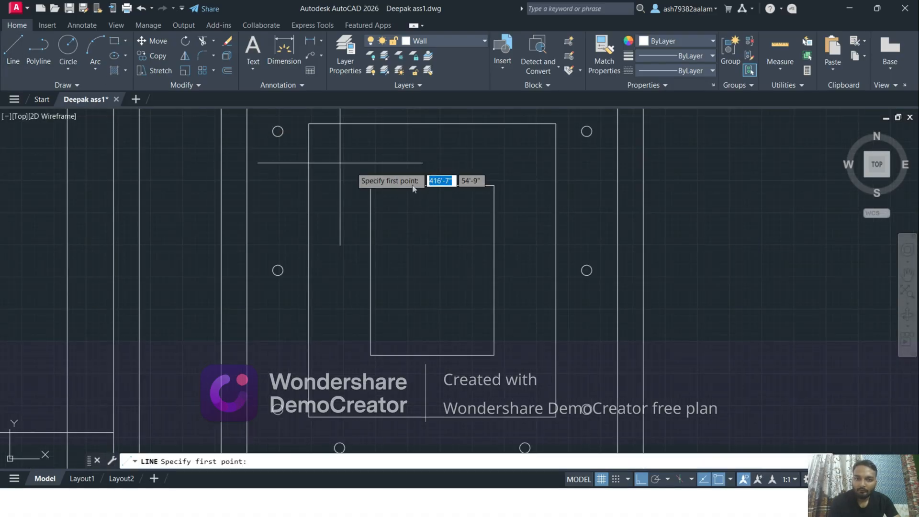
{"action": "left_click", "coordinate": [432, 186]}
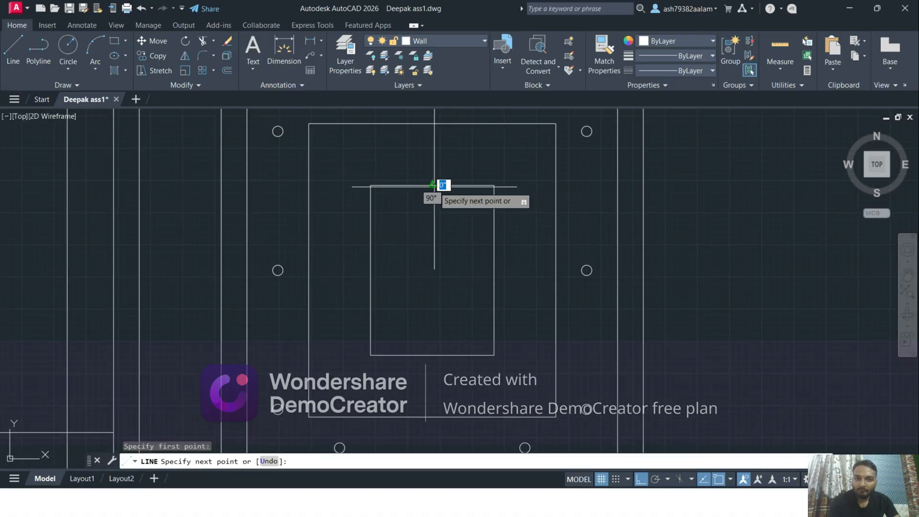
{"action": "left_click", "coordinate": [435, 356]}
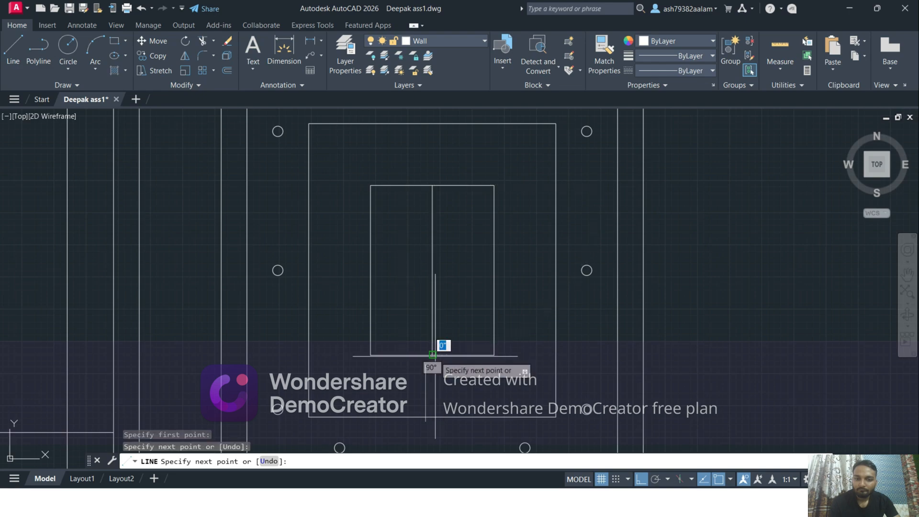
{"action": "key", "text": "Return"}
{"action": "key", "text": "Return"}
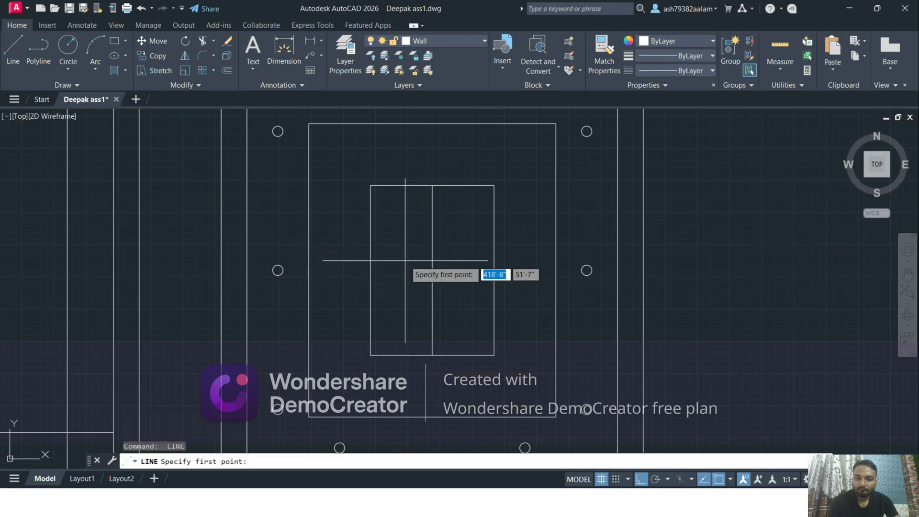
{"action": "left_click", "coordinate": [371, 270]}
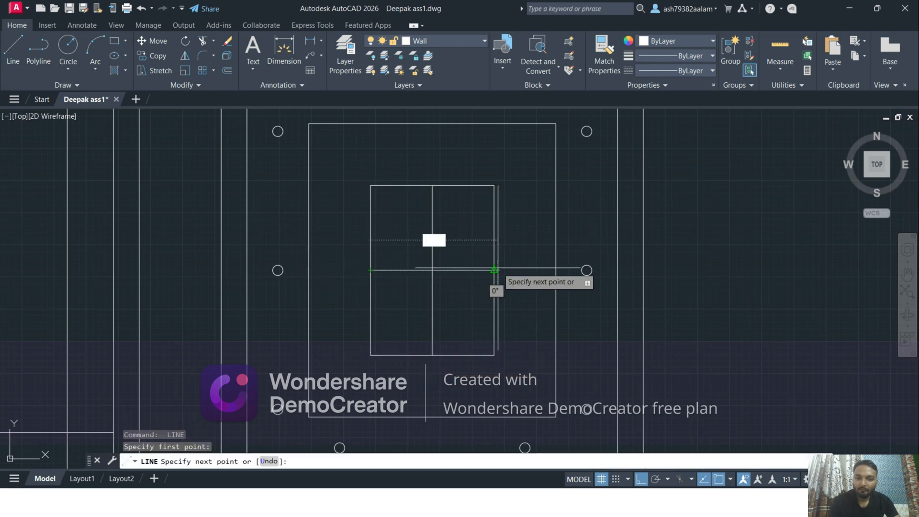
{"action": "key", "text": "Escape"}
Draw a circle with a 2" radius centred where the innermost rectangle's two centre lines cross
{"action": "middle_click_drag", "start_coordinate": [438, 280], "coordinate": [407, 289]}
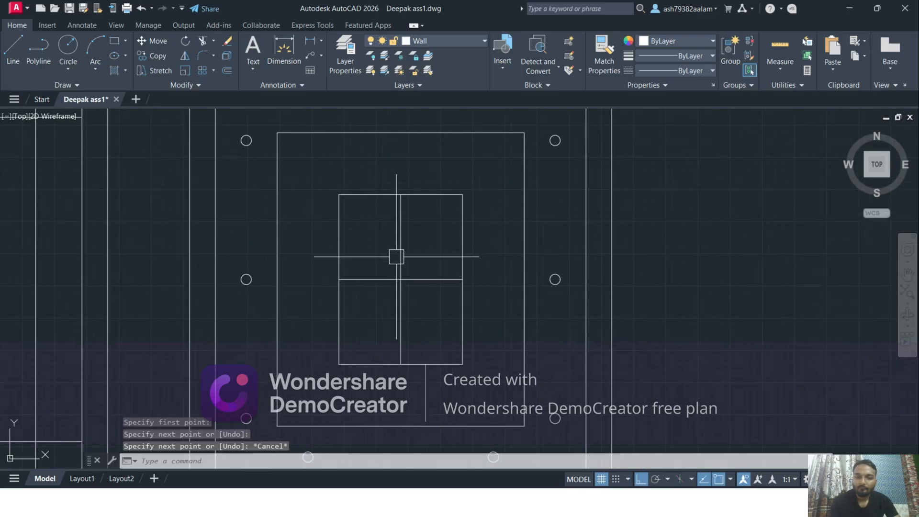
{"action": "scroll", "coordinate": [378, 268], "scroll_direction": "up", "scroll_amount": 4}
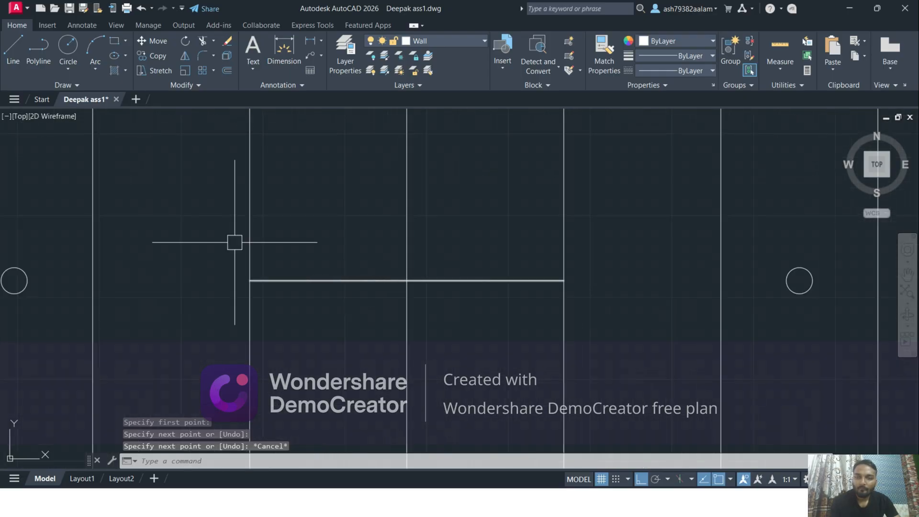
{"action": "left_click", "coordinate": [64, 67]}
{"action": "left_click", "coordinate": [103, 90]}
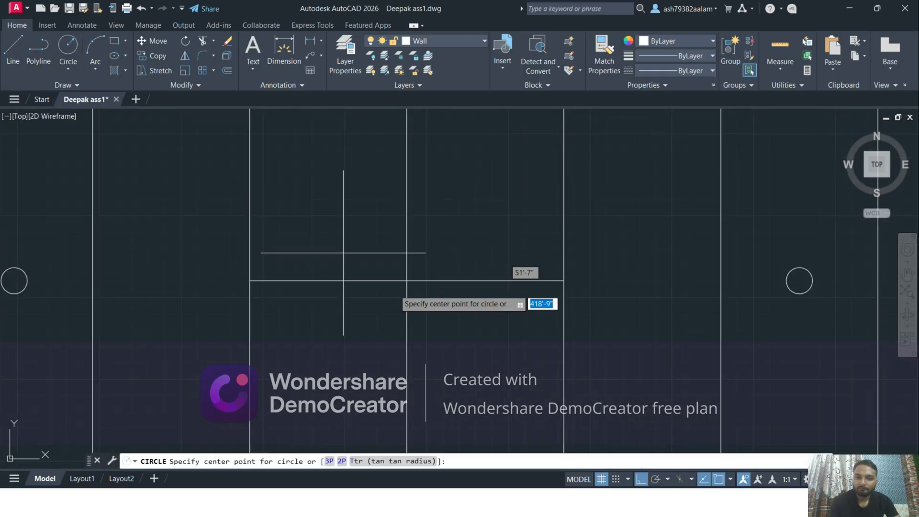
{"action": "left_click", "coordinate": [406, 281]}
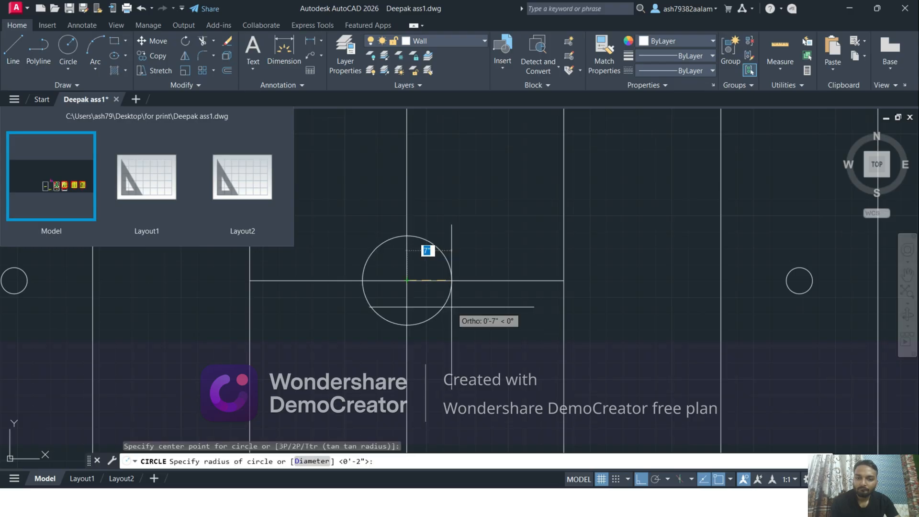
{"action": "scroll", "coordinate": [438, 299], "scroll_direction": "up", "scroll_amount": 2}
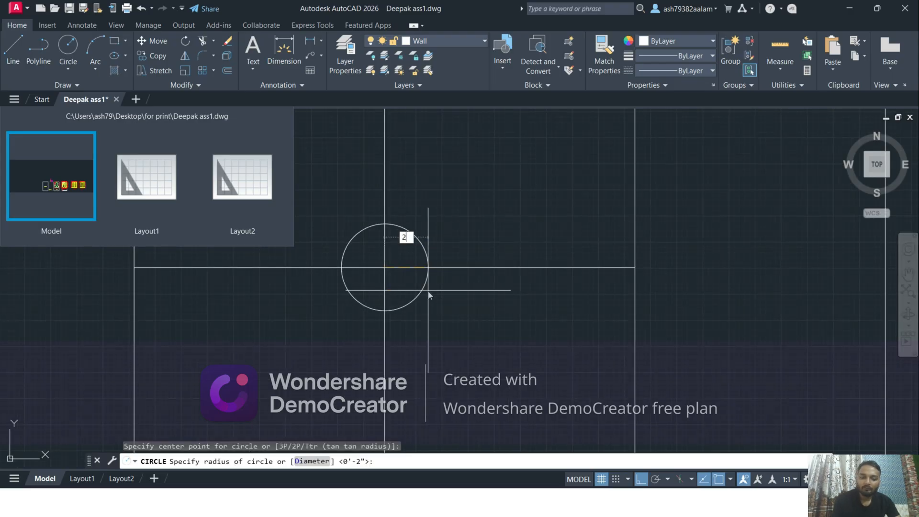
{"action": "key", "text": "Return"}
{"action": "key", "text": "Escape"}
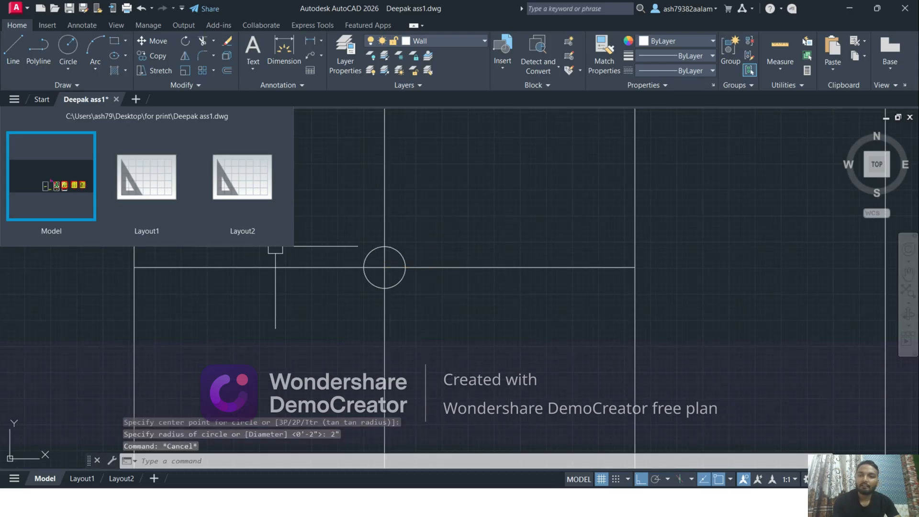
{"action": "key", "text": "Escape"}
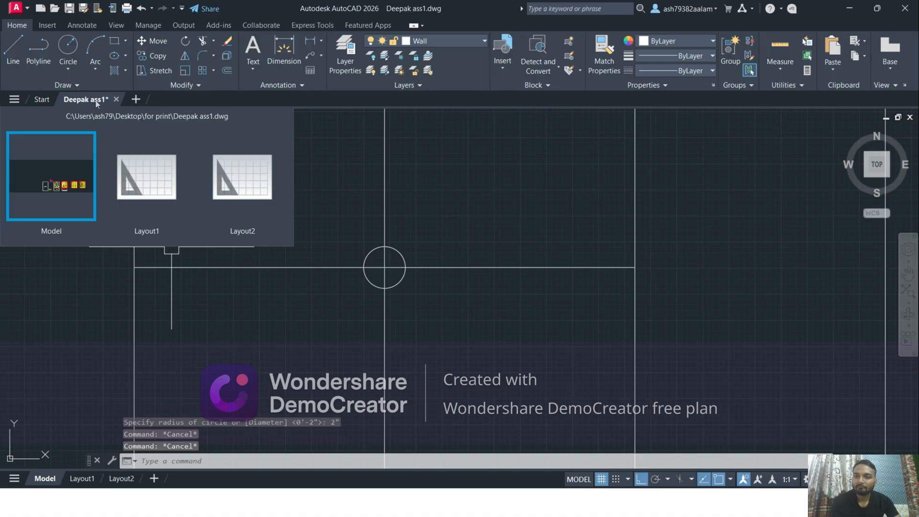
{"action": "scroll", "coordinate": [442, 307], "scroll_direction": "down", "scroll_amount": 4}
{"action": "middle_click_drag", "start_coordinate": [442, 308], "coordinate": [483, 305]}
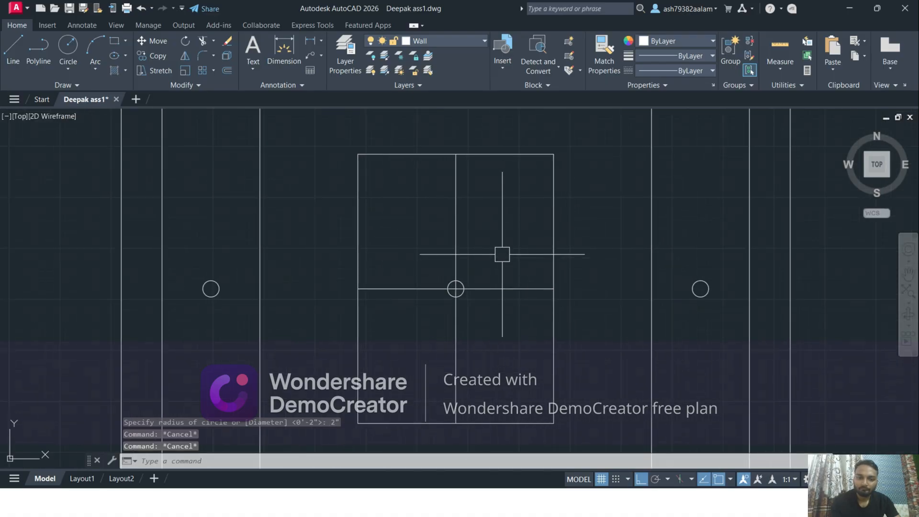
{"action": "scroll", "coordinate": [459, 274], "scroll_direction": "up", "scroll_amount": 4}
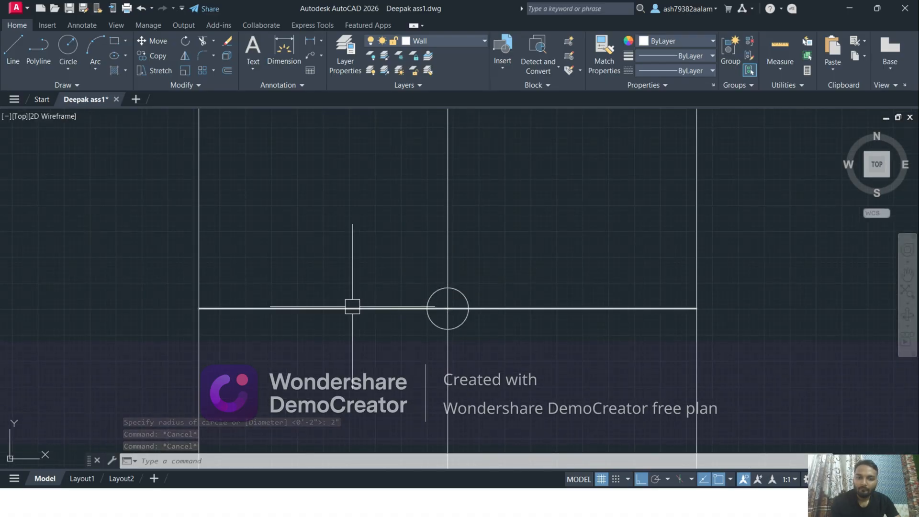
Start a line at the central circle's upper edge, just left of the vertical centre line, and turn Ortho off to slant it up-left
{"action": "scroll", "coordinate": [396, 282], "scroll_direction": "up", "scroll_amount": 2}
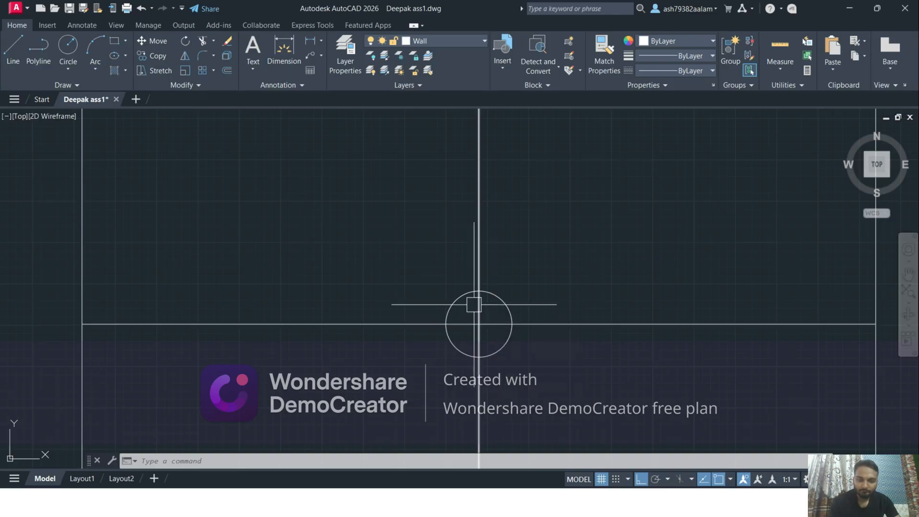
{"action": "left_click", "coordinate": [21, 58]}
{"action": "scroll", "coordinate": [401, 262], "scroll_direction": "up", "scroll_amount": 2}
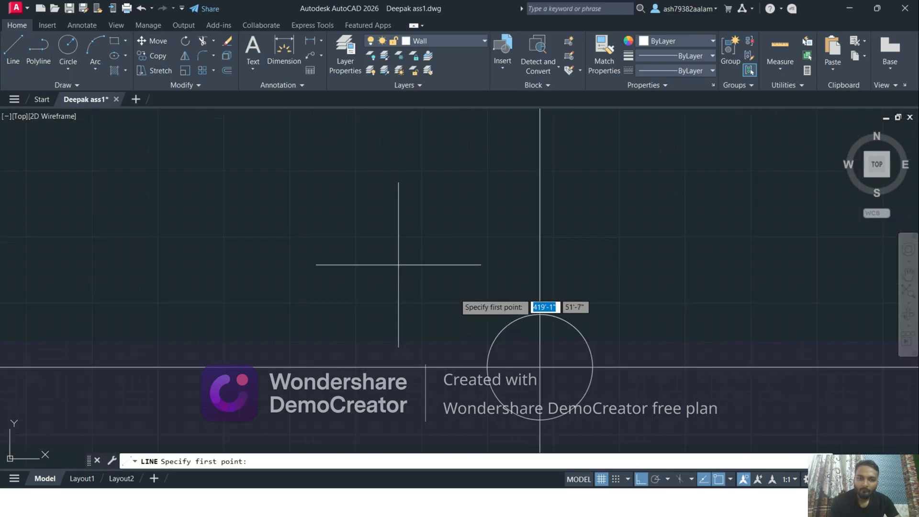
{"action": "left_click", "coordinate": [528, 315]}
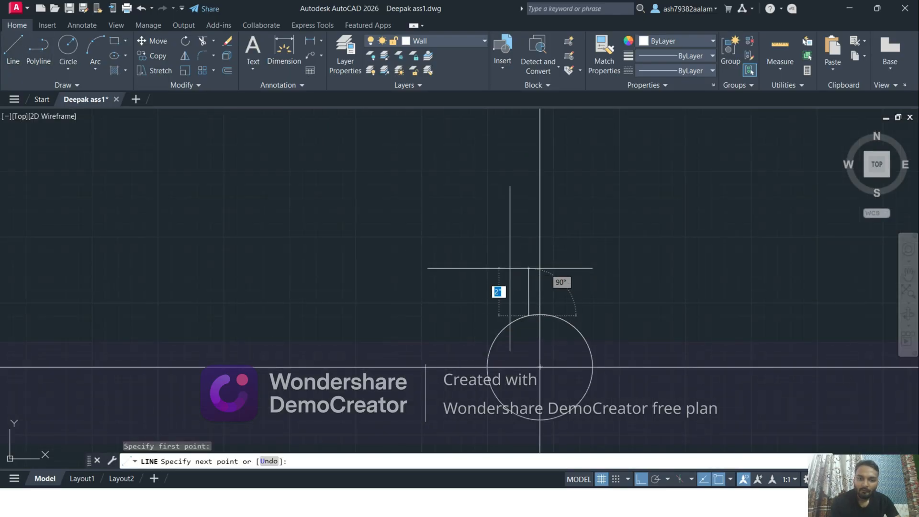
{"action": "key", "text": "F8"}
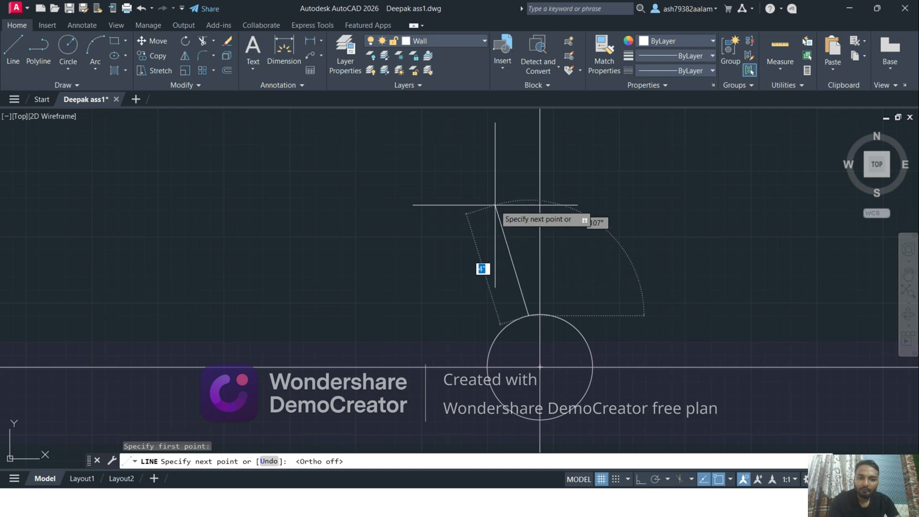
{"action": "scroll", "coordinate": [476, 196], "scroll_direction": "down", "scroll_amount": 3}
{"action": "middle_click_drag", "start_coordinate": [475, 197], "coordinate": [492, 254]}
{"action": "scroll", "coordinate": [491, 254], "scroll_direction": "down", "scroll_amount": 2}
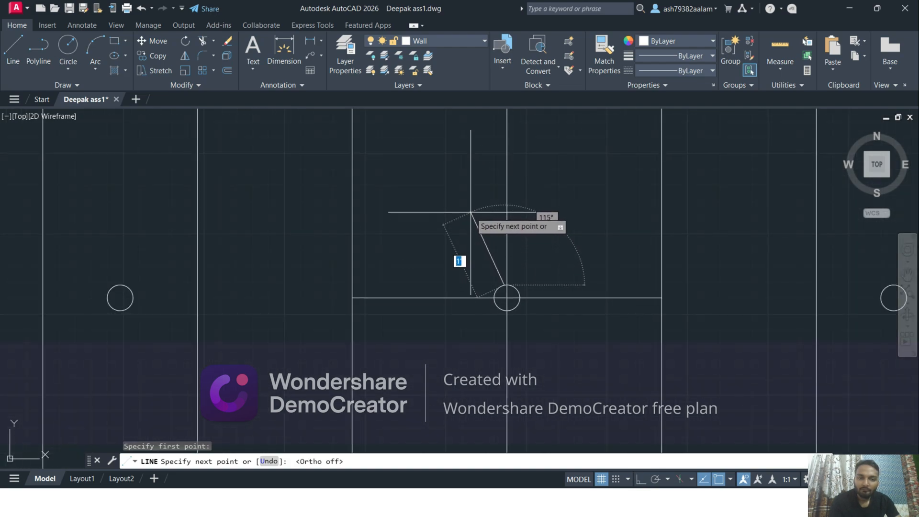
{"action": "scroll", "coordinate": [471, 212], "scroll_direction": "down", "scroll_amount": 2}
{"action": "middle_click_drag", "start_coordinate": [471, 212], "coordinate": [492, 244]}
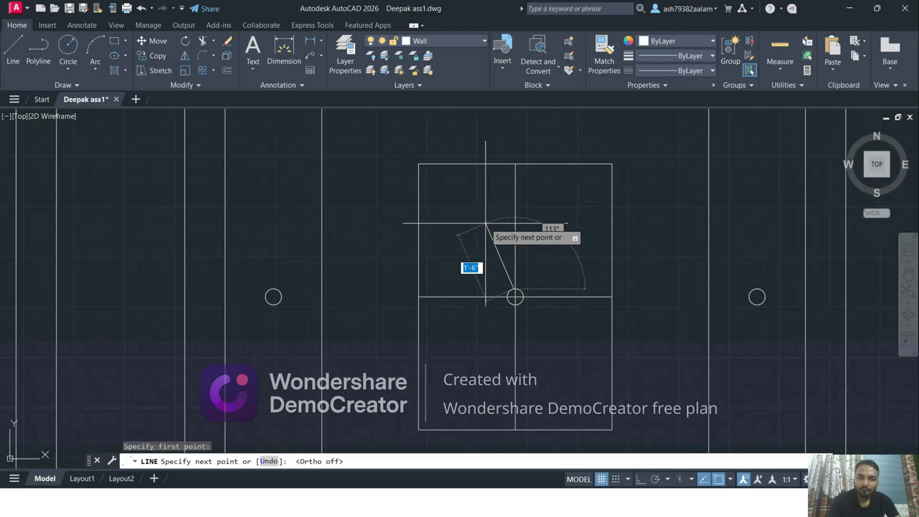
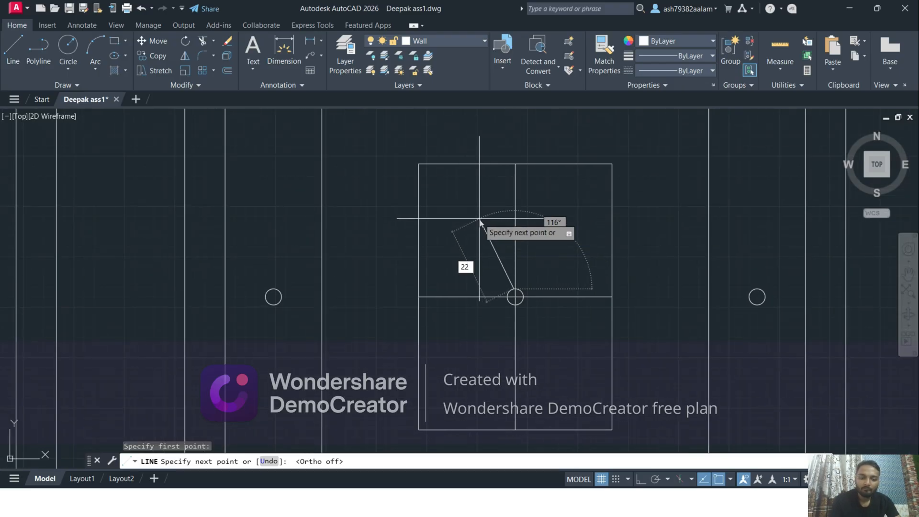
Finish the slanted line from the central circle's upper edge at a length of 22"
{"action": "key", "text": "Return"}
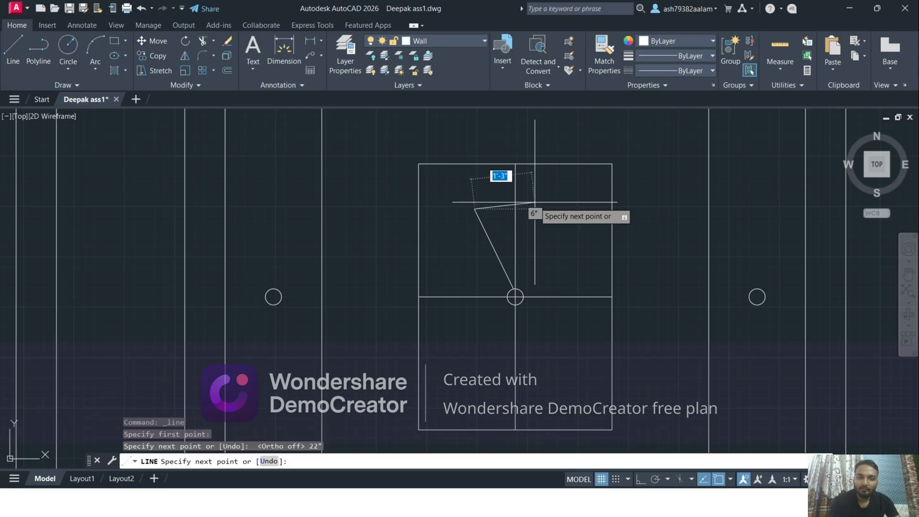
{"action": "key", "text": "Escape"}
{"action": "scroll", "coordinate": [535, 202], "scroll_direction": "up", "scroll_amount": 2}
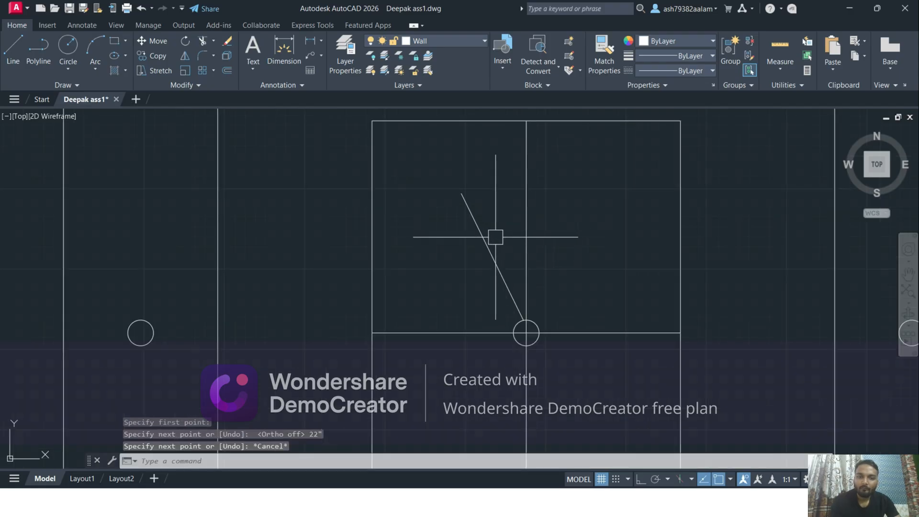
Mirror the slanted line about the vertical centre line through the central circle, keeping the original
{"action": "left_click", "coordinate": [483, 236]}
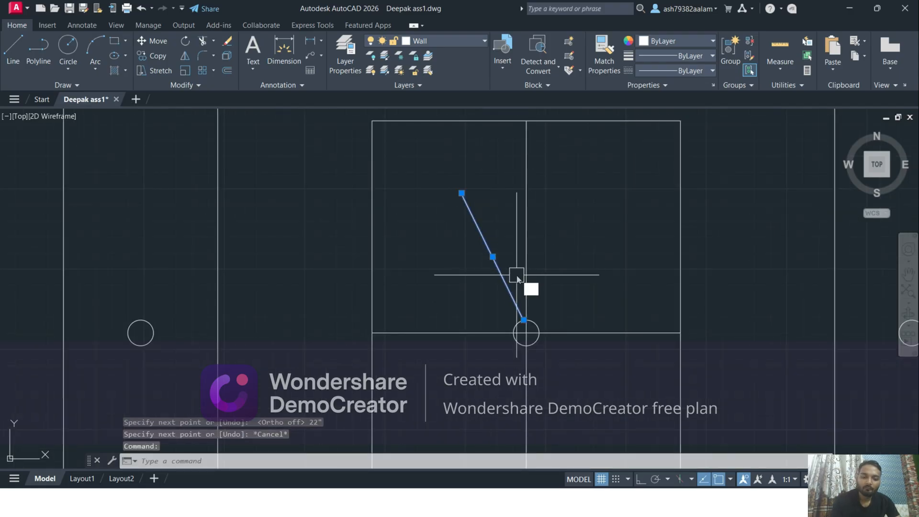
{"action": "type", "text": "mi"}
{"action": "key", "text": "Return"}
{"action": "scroll", "coordinate": [522, 321], "scroll_direction": "up", "scroll_amount": 3}
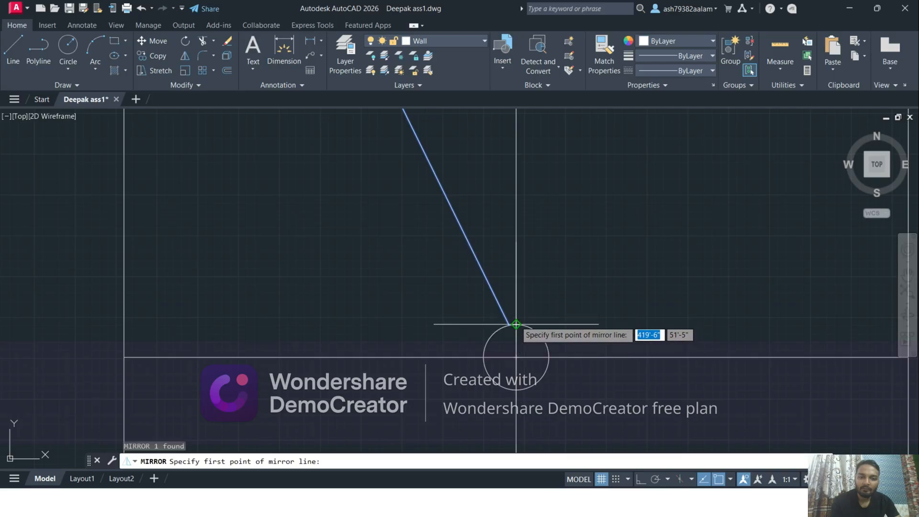
{"action": "left_click", "coordinate": [516, 324]}
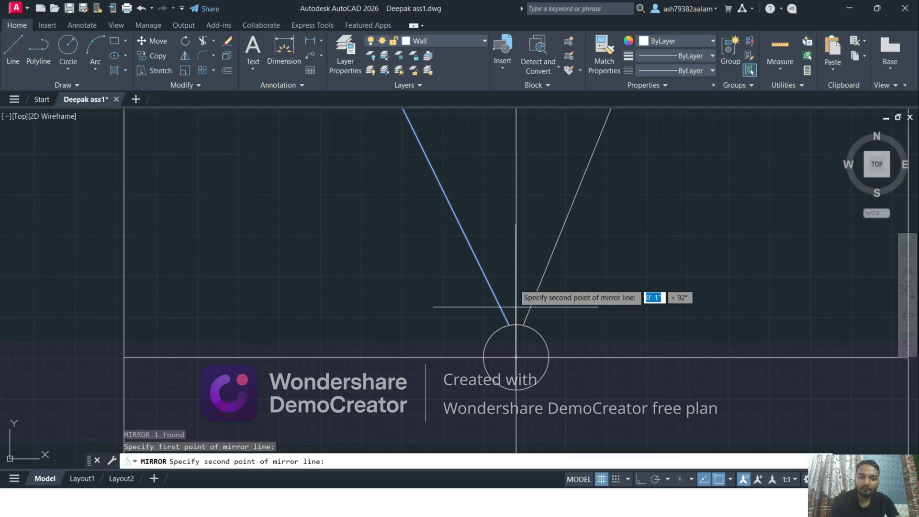
{"action": "key", "text": "F8"}
{"action": "left_click", "coordinate": [517, 203]}
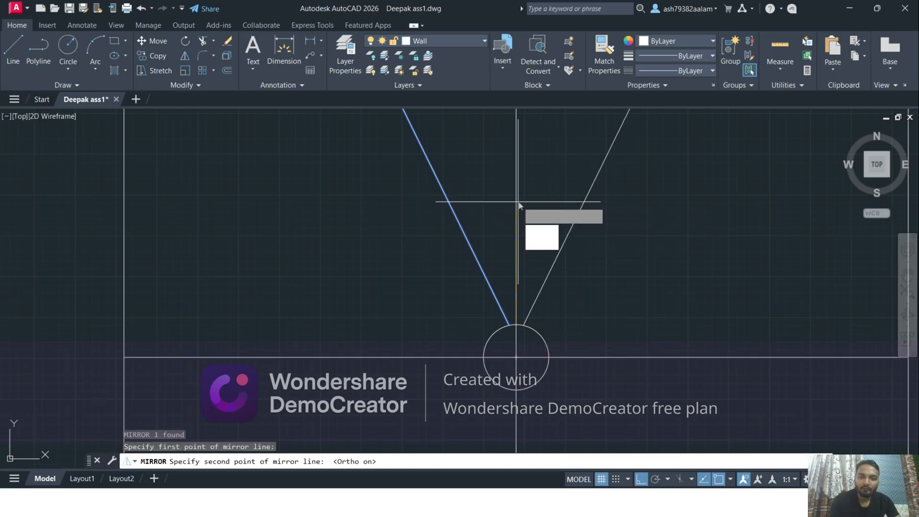
{"action": "key", "text": "Return"}
{"action": "scroll", "coordinate": [518, 201], "scroll_direction": "down", "scroll_amount": 5}
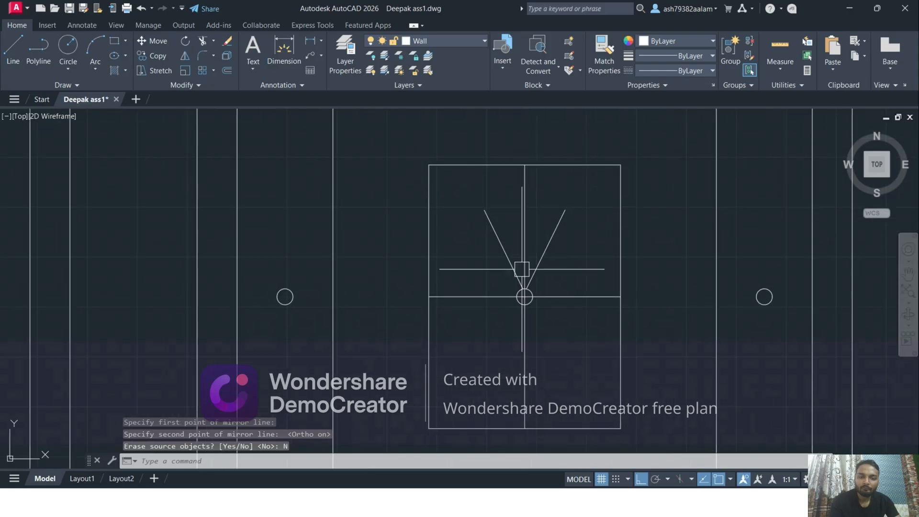
Rotate the left slanted line clockwise about its lower end with Ortho off, bringing it closer to the vertical centre line
{"action": "scroll", "coordinate": [515, 210], "scroll_direction": "up", "scroll_amount": 4}
{"action": "left_click", "coordinate": [462, 196]}
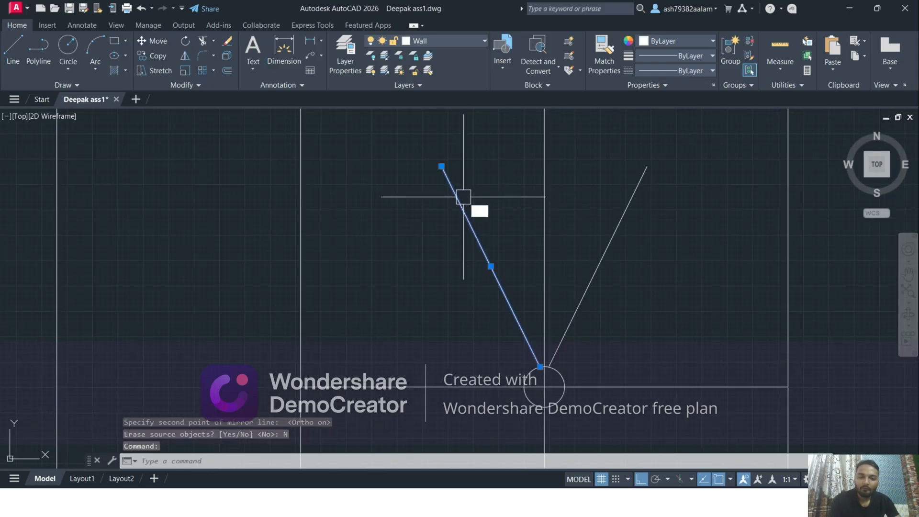
{"action": "type", "text": "ro"}
{"action": "key", "text": "Return"}
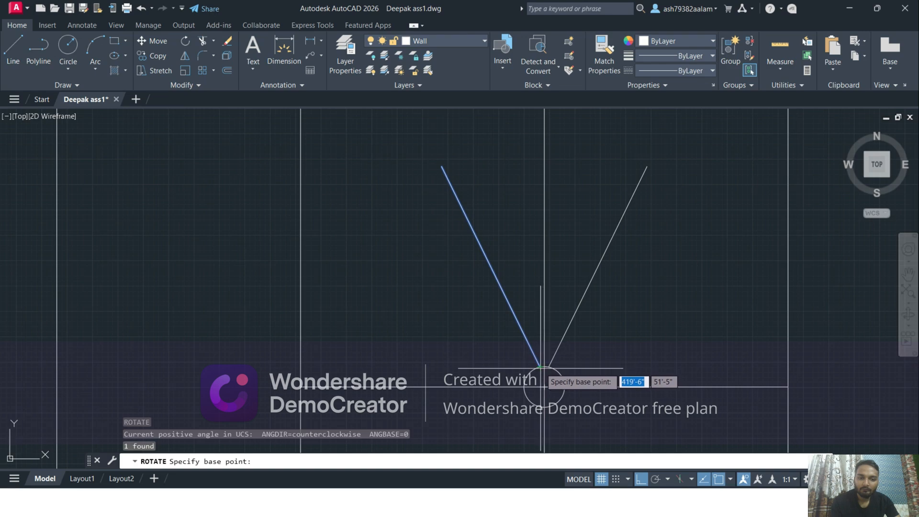
{"action": "left_click", "coordinate": [541, 368]}
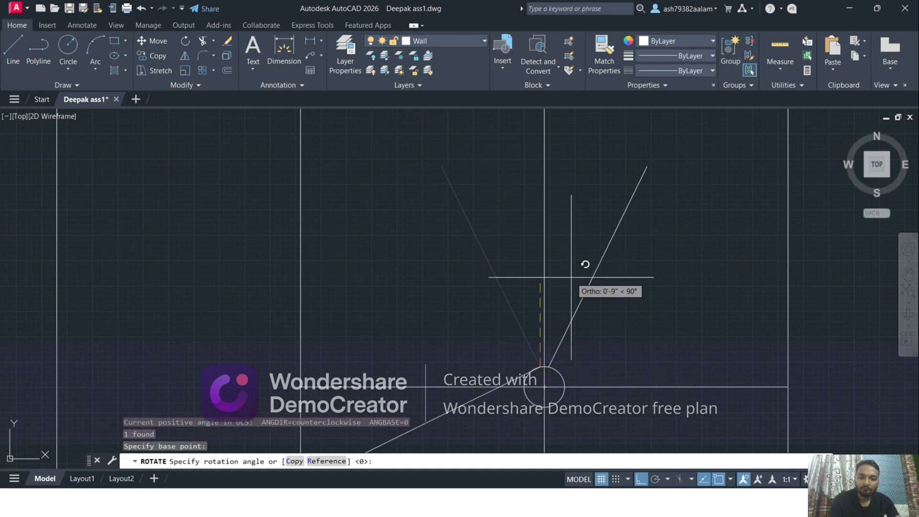
{"action": "key", "text": "F8"}
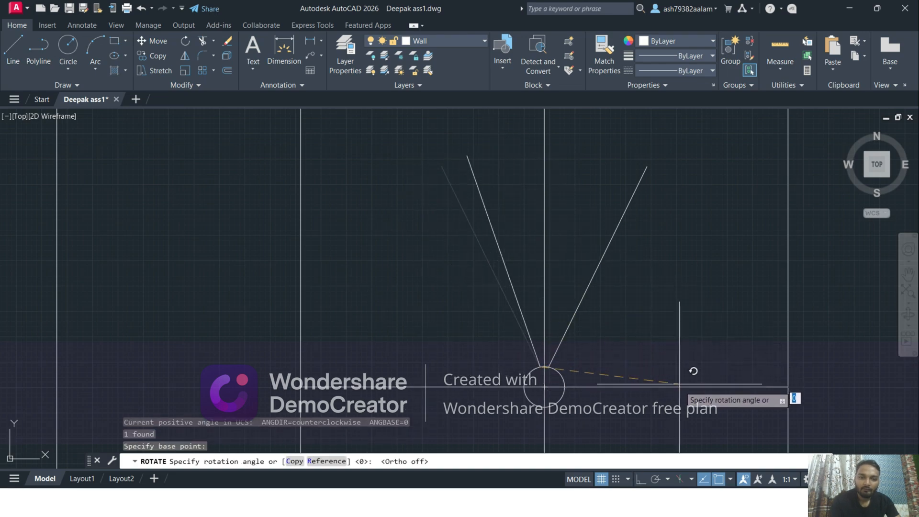
{"action": "left_click", "coordinate": [702, 401]}
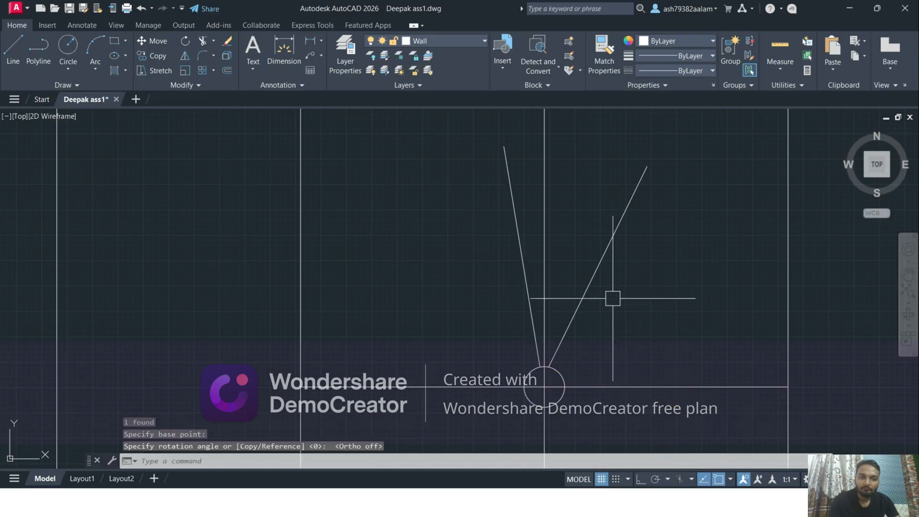
Erase the wide mirrored line and mirror the rotated left line about the vertical centre line, keeping the original
{"action": "left_click", "coordinate": [594, 277]}
{"action": "key", "text": "Delete"}
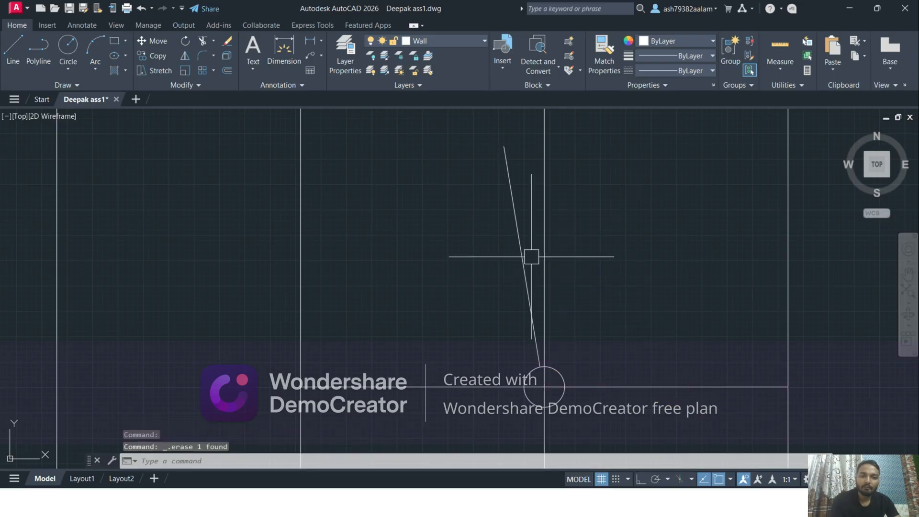
{"action": "left_click", "coordinate": [516, 250]}
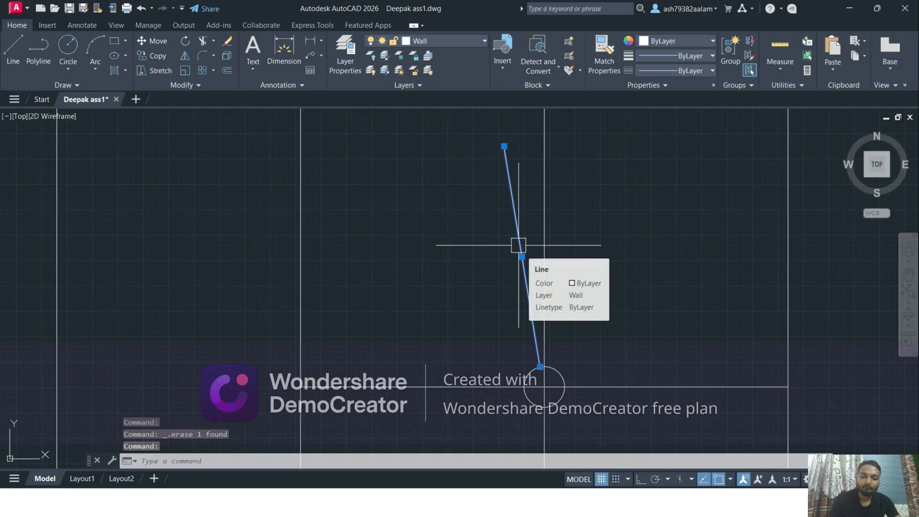
{"action": "type", "text": "mi"}
{"action": "key", "text": "Return"}
{"action": "scroll", "coordinate": [545, 374], "scroll_direction": "up", "scroll_amount": 2}
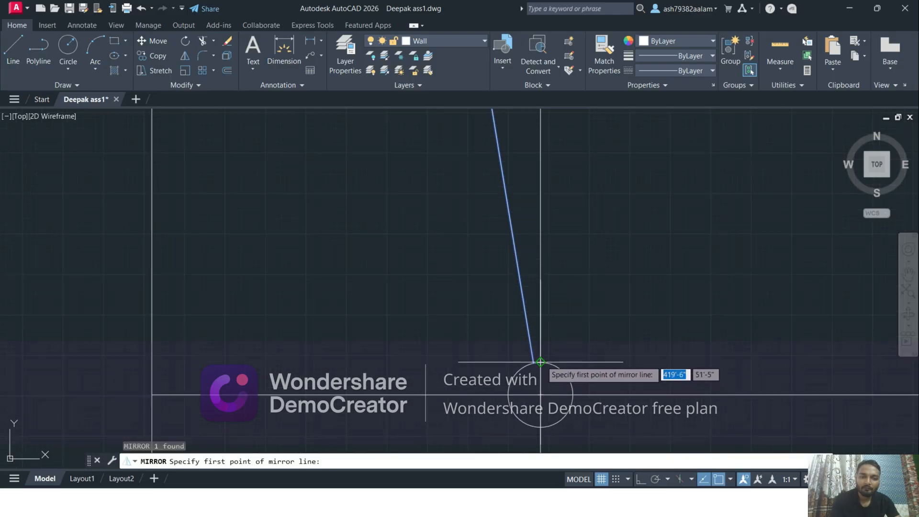
{"action": "left_click", "coordinate": [540, 363]}
{"action": "left_click", "coordinate": [540, 242]}
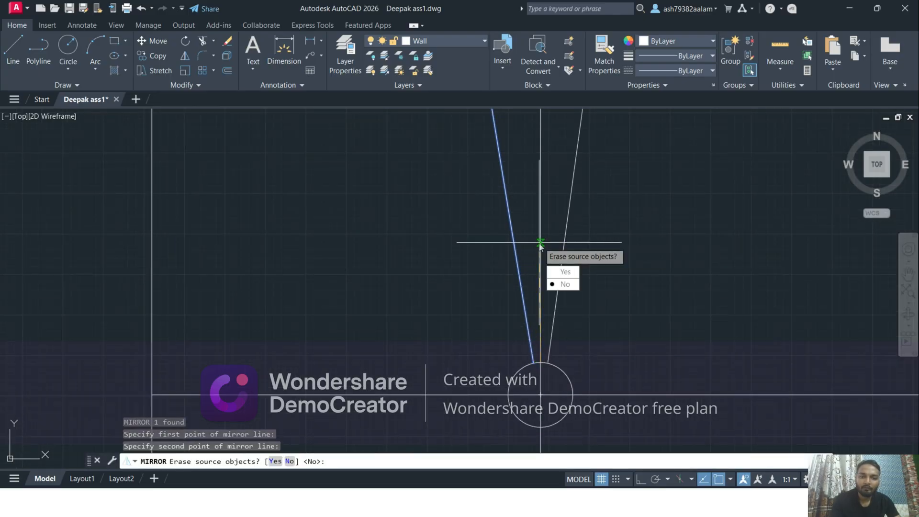
{"action": "type", "text": "n"}
{"action": "key", "text": "Return"}
{"action": "scroll", "coordinate": [527, 240], "scroll_direction": "down", "scroll_amount": 3}
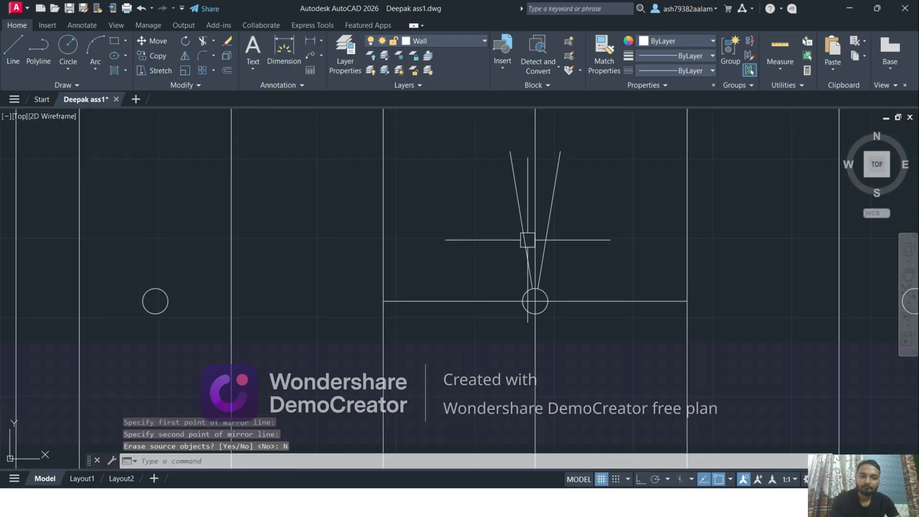
Delete the vertical and horizontal centre lines of the innermost rectangle
{"action": "left_click", "coordinate": [549, 229]}
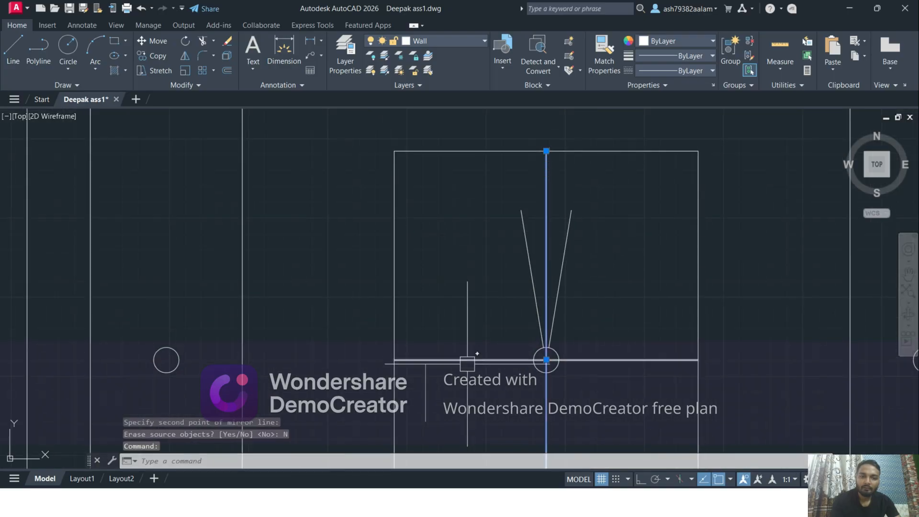
{"action": "left_click", "coordinate": [467, 360]}
{"action": "key", "text": "Delete"}
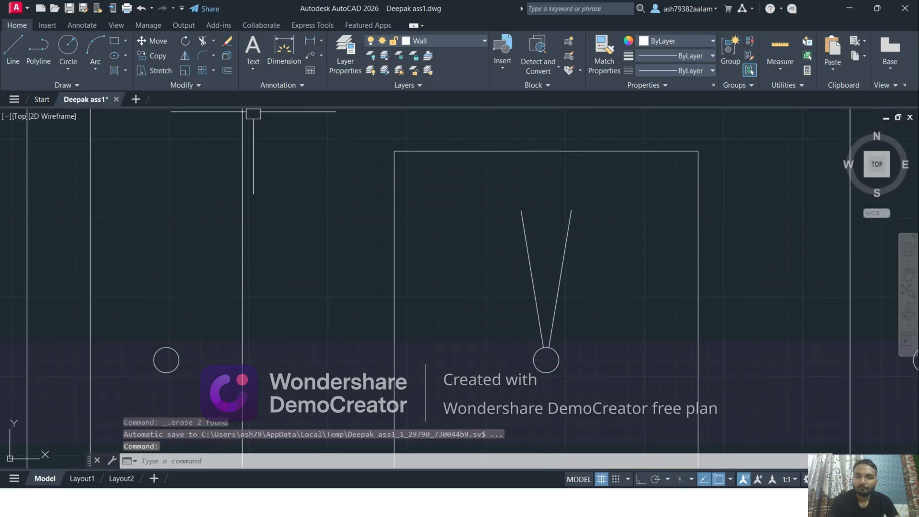
Draw a three-point arc bulging upward between the upper ends of the two slanted lines to close the fan blade
{"action": "left_click", "coordinate": [101, 66]}
{"action": "left_click", "coordinate": [114, 90]}
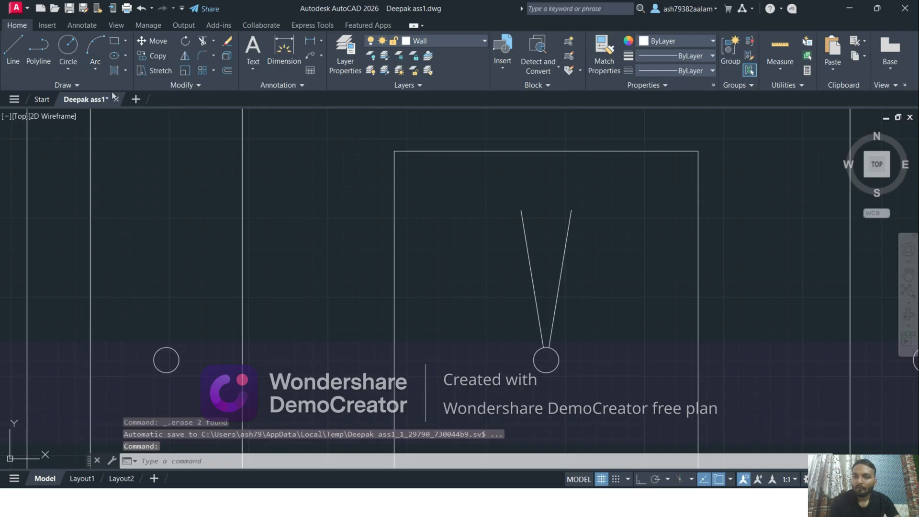
{"action": "left_click", "coordinate": [526, 210]}
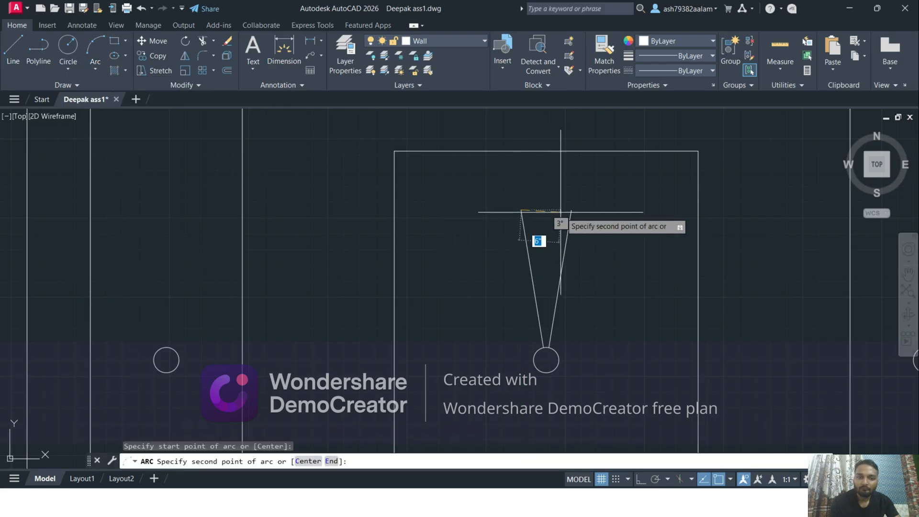
{"action": "left_click", "coordinate": [545, 201]}
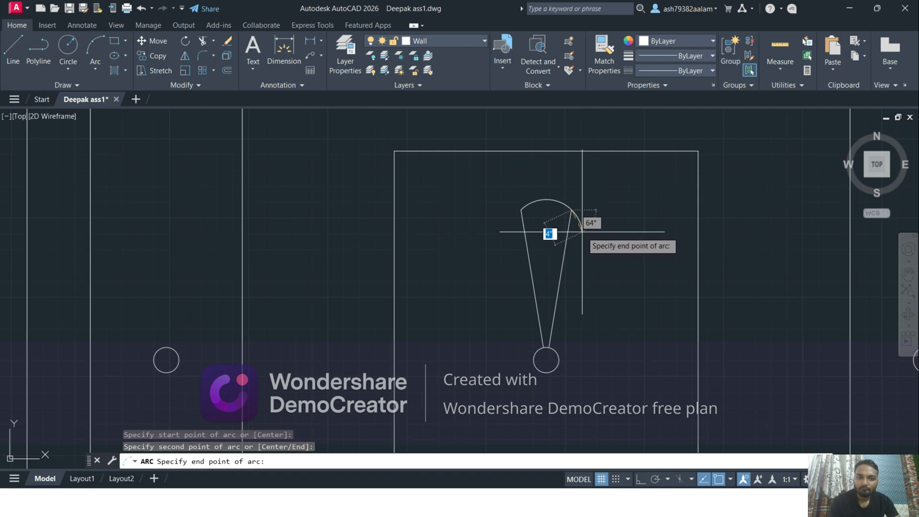
{"action": "key", "text": "Escape"}
{"action": "key", "text": "Return"}
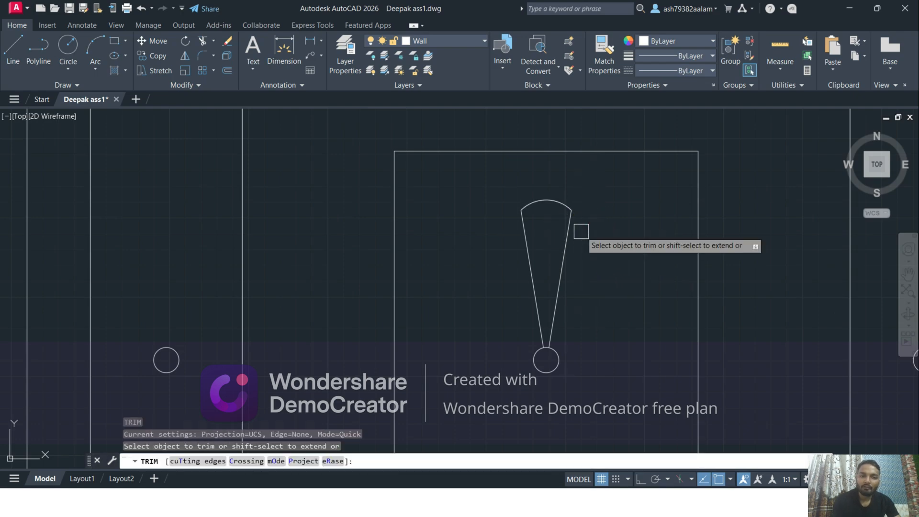
{"action": "key", "text": "Escape"}
Create a polar array of the blade's two lines and arc around the centre of the central circle
{"action": "left_click", "coordinate": [583, 311]}
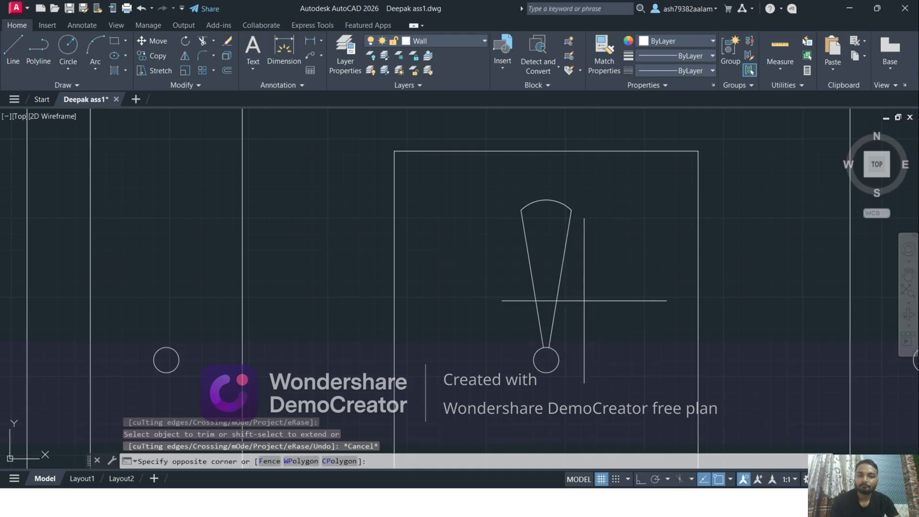
{"action": "left_click", "coordinate": [520, 173]}
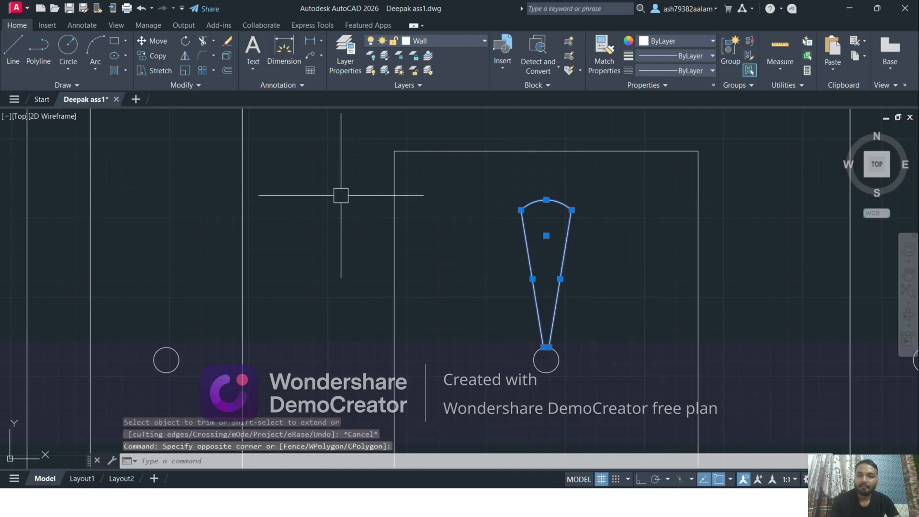
{"action": "left_click", "coordinate": [214, 70]}
{"action": "left_click", "coordinate": [215, 137]}
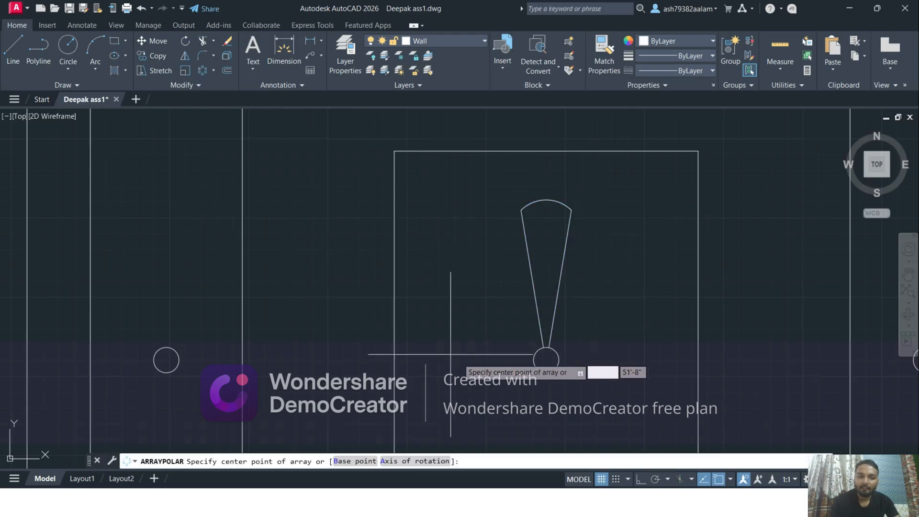
{"action": "scroll", "coordinate": [493, 361], "scroll_direction": "up", "scroll_amount": 4}
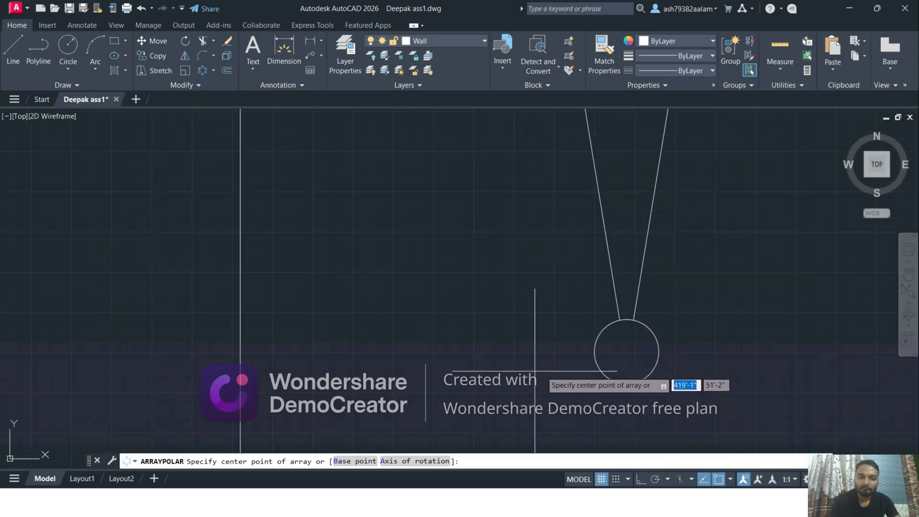
{"action": "left_click", "coordinate": [626, 351]}
{"action": "scroll", "coordinate": [525, 334], "scroll_direction": "down", "scroll_amount": 3}
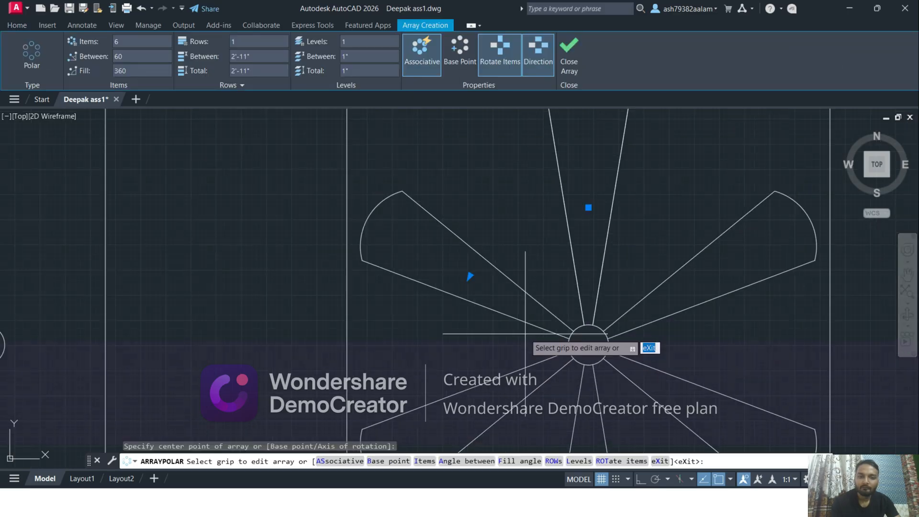
Set the blade's polar array to 3 items over the full 360 degrees and finish the array
{"action": "scroll", "coordinate": [526, 334], "scroll_direction": "down", "scroll_amount": 4}
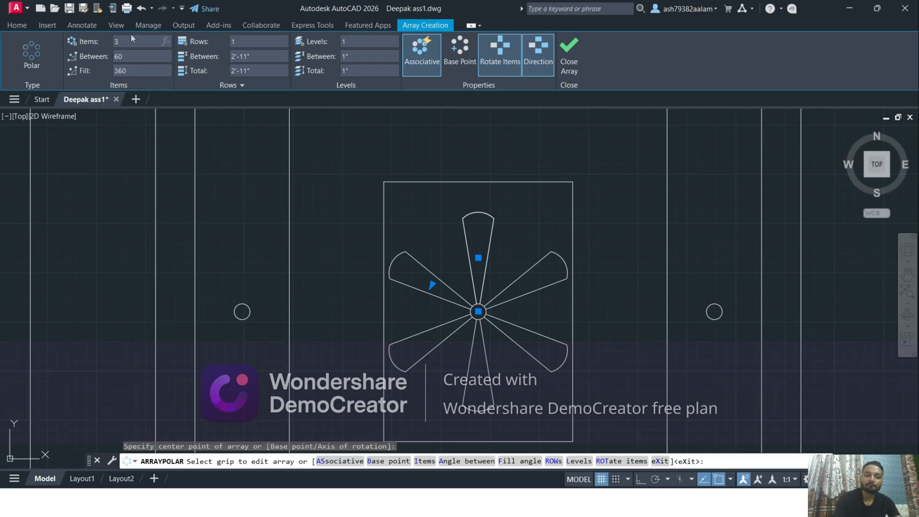
{"action": "key", "text": "Return"}
{"action": "scroll", "coordinate": [414, 244], "scroll_direction": "down", "scroll_amount": 2}
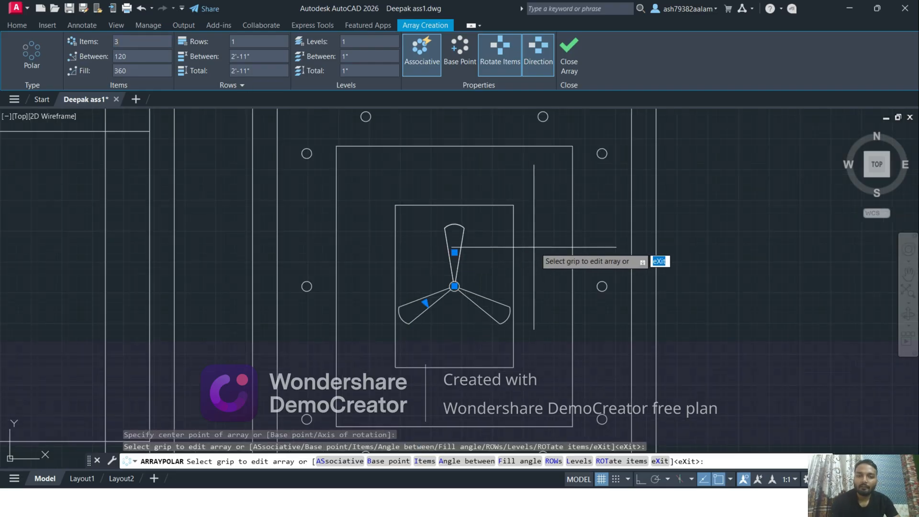
{"action": "left_click", "coordinate": [568, 62]}
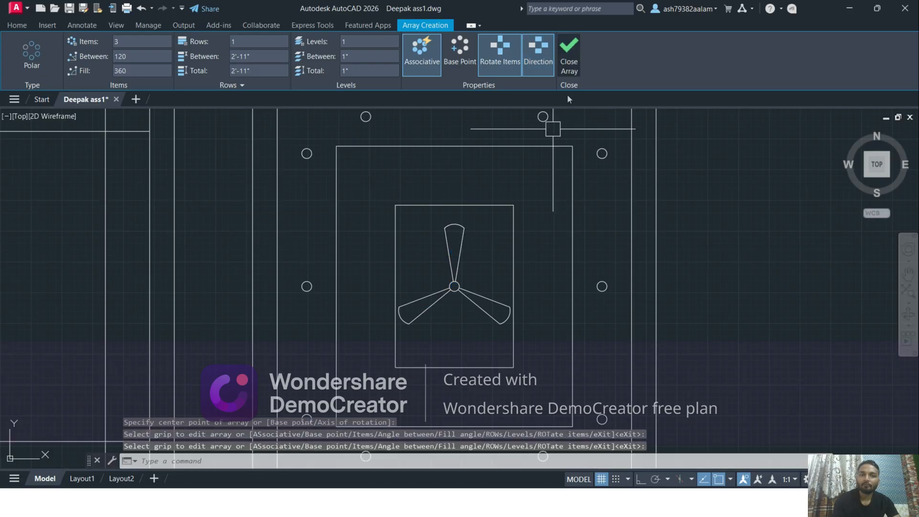
{"action": "scroll", "coordinate": [410, 277], "scroll_direction": "down", "scroll_amount": 2}
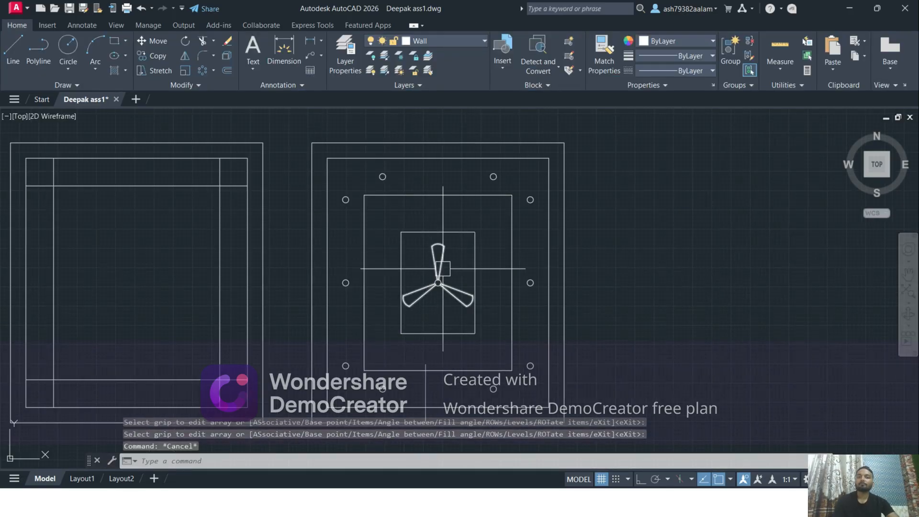
{"action": "scroll", "coordinate": [457, 234], "scroll_direction": "up", "scroll_amount": 1}
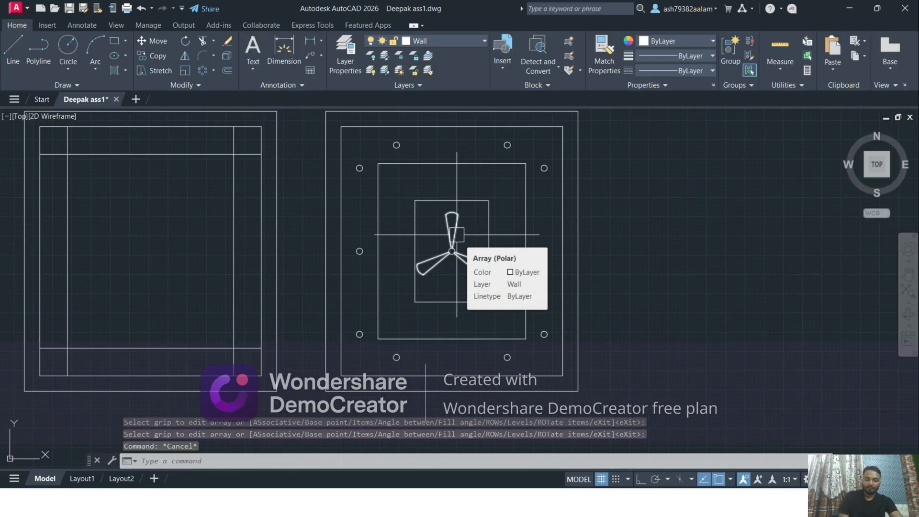
{"action": "scroll", "coordinate": [457, 235], "scroll_direction": "down", "scroll_amount": 10}
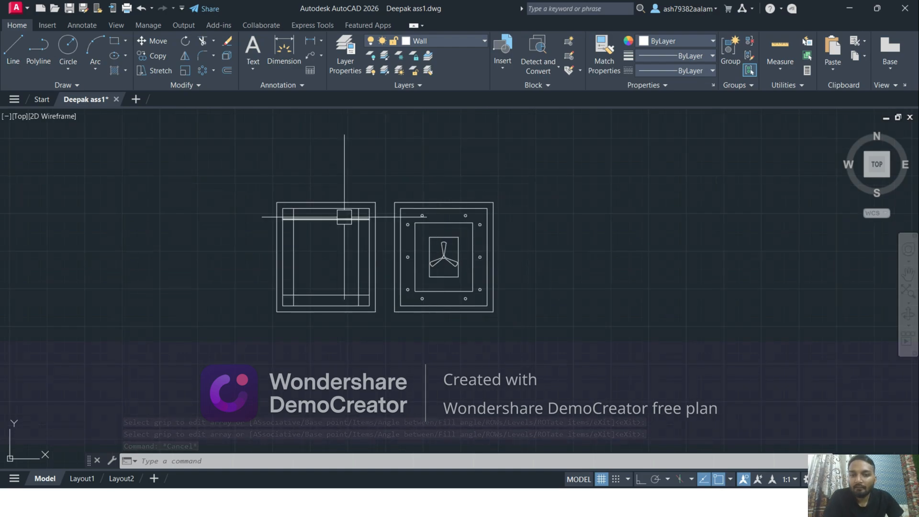
{"action": "middle_click_drag", "start_coordinate": [298, 204], "coordinate": [445, 348]}
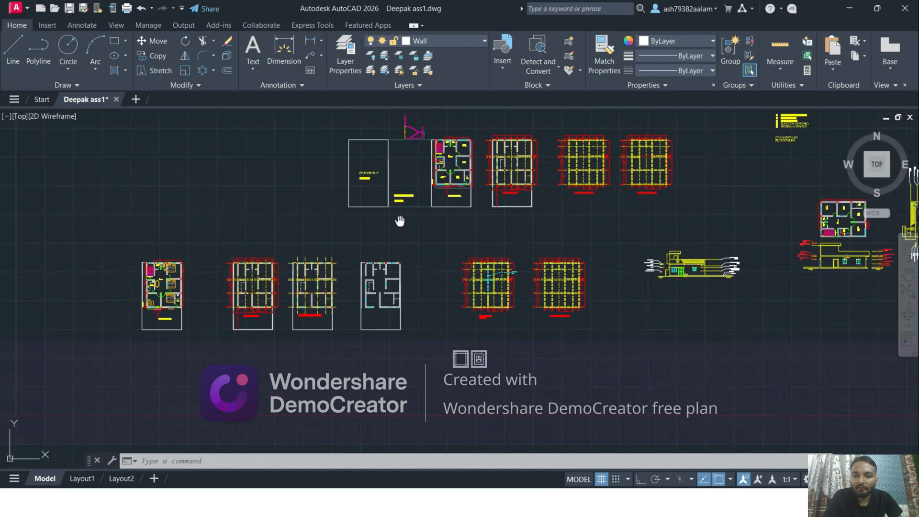
Copy the window, door and wall-end line of the 12' x 13'6" bedroom onto the ceiling plan, matching the rooms' upper-left inner corners
{"action": "middle_click_drag", "start_coordinate": [400, 220], "coordinate": [360, 223]}
{"action": "scroll", "coordinate": [335, 283], "scroll_direction": "up", "scroll_amount": 2}
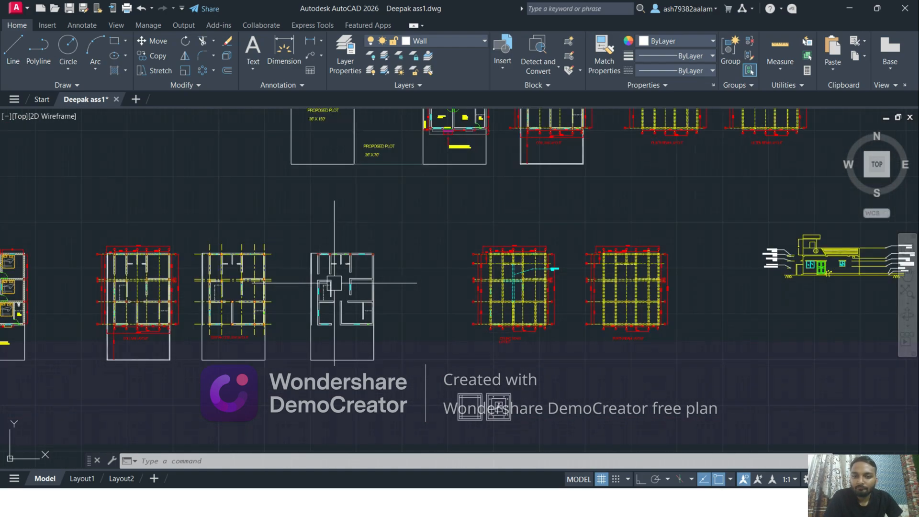
{"action": "scroll", "coordinate": [334, 284], "scroll_direction": "down", "scroll_amount": 4}
{"action": "middle_click_drag", "start_coordinate": [325, 254], "coordinate": [310, 301]}
{"action": "scroll", "coordinate": [378, 248], "scroll_direction": "up", "scroll_amount": 9}
{"action": "scroll", "coordinate": [341, 251], "scroll_direction": "up", "scroll_amount": 3}
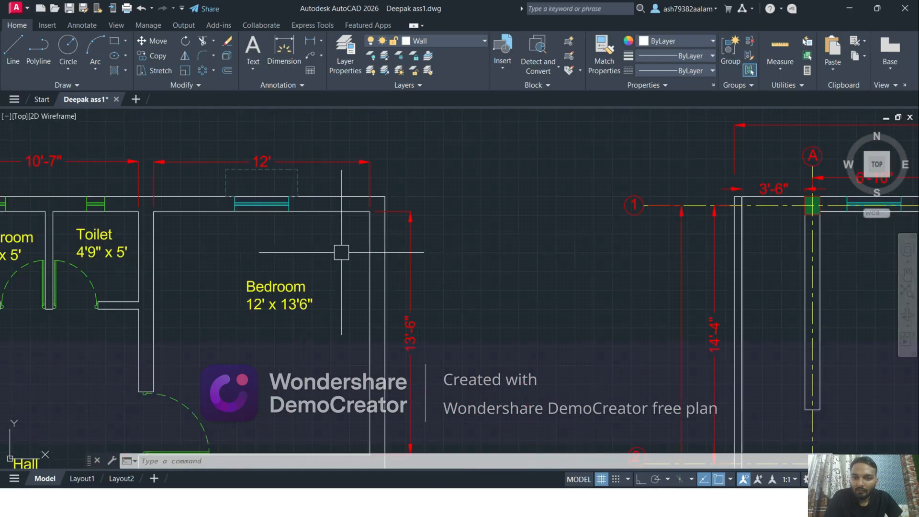
{"action": "scroll", "coordinate": [381, 260], "scroll_direction": "up", "scroll_amount": 2}
{"action": "scroll", "coordinate": [278, 217], "scroll_direction": "up", "scroll_amount": 3}
{"action": "left_click", "coordinate": [224, 159]}
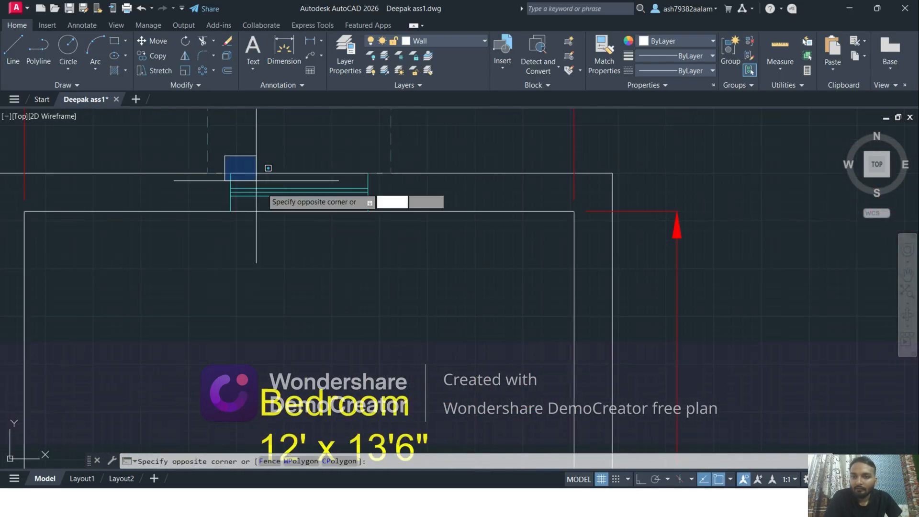
{"action": "left_click", "coordinate": [383, 243]}
{"action": "scroll", "coordinate": [383, 243], "scroll_direction": "down", "scroll_amount": 4}
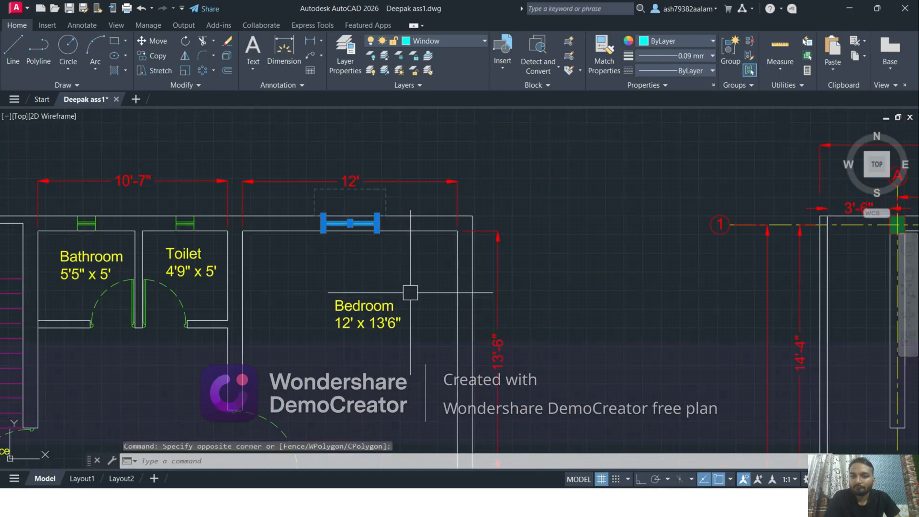
{"action": "scroll", "coordinate": [297, 272], "scroll_direction": "up", "scroll_amount": 6}
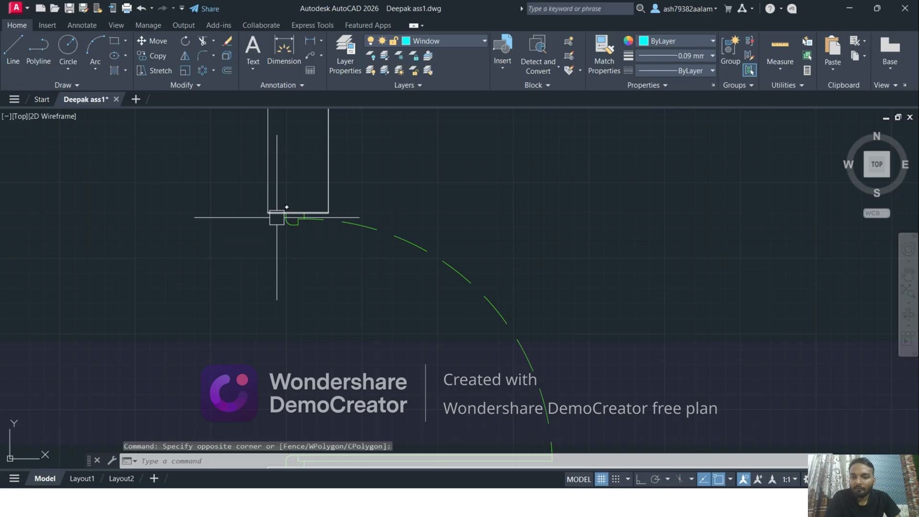
{"action": "left_click", "coordinate": [277, 218]}
{"action": "scroll", "coordinate": [312, 279], "scroll_direction": "down", "scroll_amount": 1}
{"action": "scroll", "coordinate": [288, 322], "scroll_direction": "up", "scroll_amount": 8}
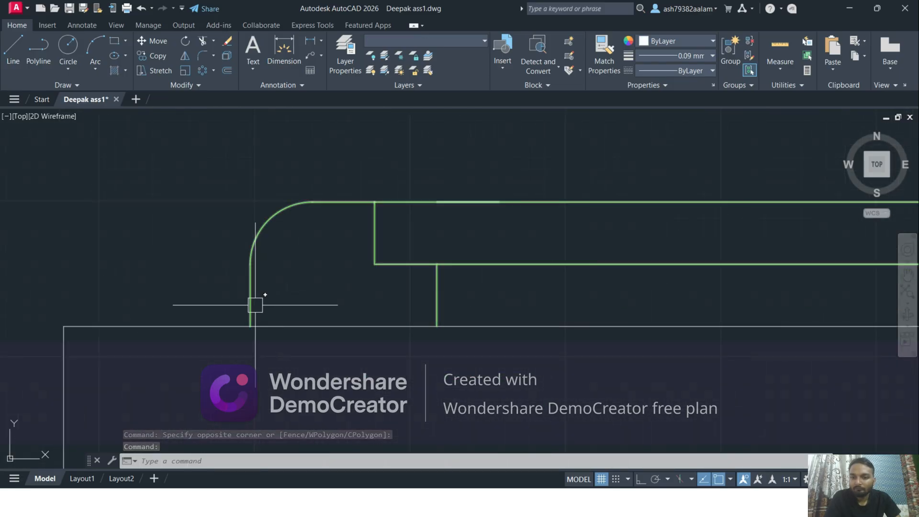
{"action": "scroll", "coordinate": [266, 311], "scroll_direction": "down", "scroll_amount": 6}
{"action": "middle_click_drag", "start_coordinate": [447, 215], "coordinate": [486, 262]}
{"action": "scroll", "coordinate": [475, 252], "scroll_direction": "down", "scroll_amount": 4}
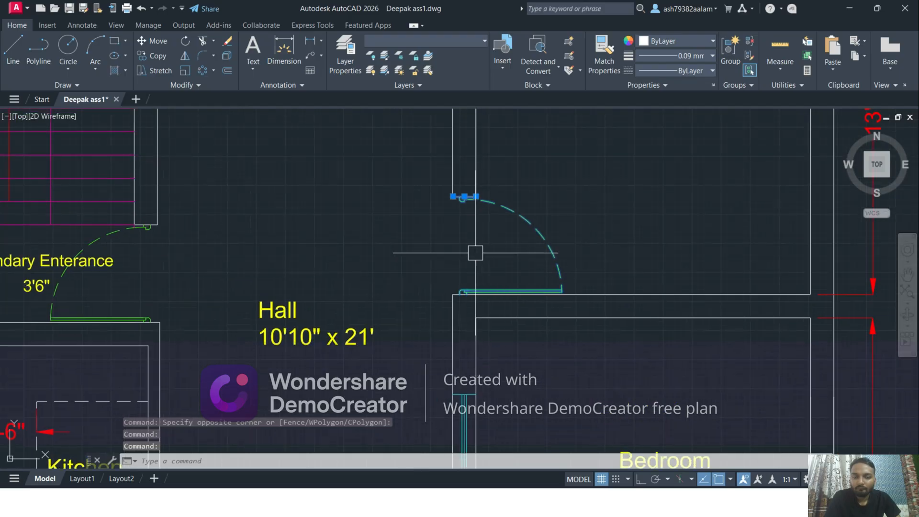
{"action": "middle_click_drag", "start_coordinate": [528, 216], "coordinate": [507, 289]}
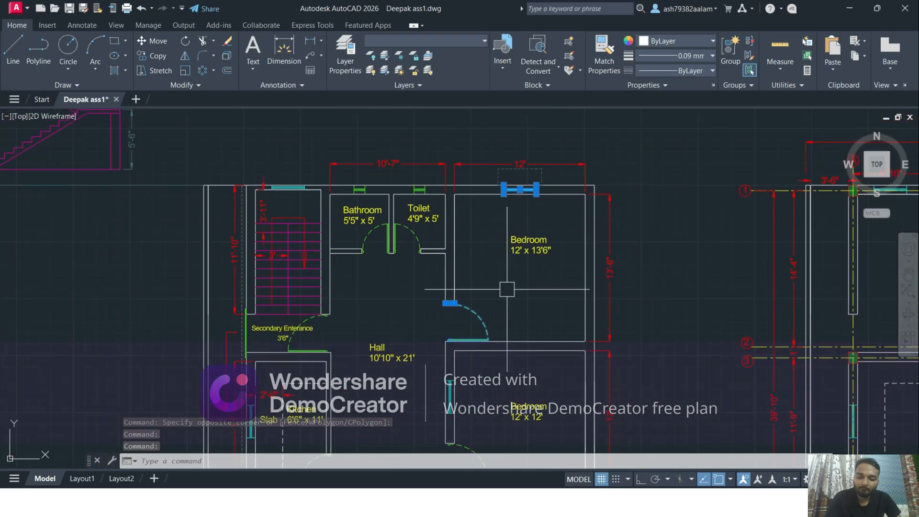
{"action": "type", "text": "co"}
{"action": "key", "text": "Return"}
{"action": "scroll", "coordinate": [456, 231], "scroll_direction": "up", "scroll_amount": 4}
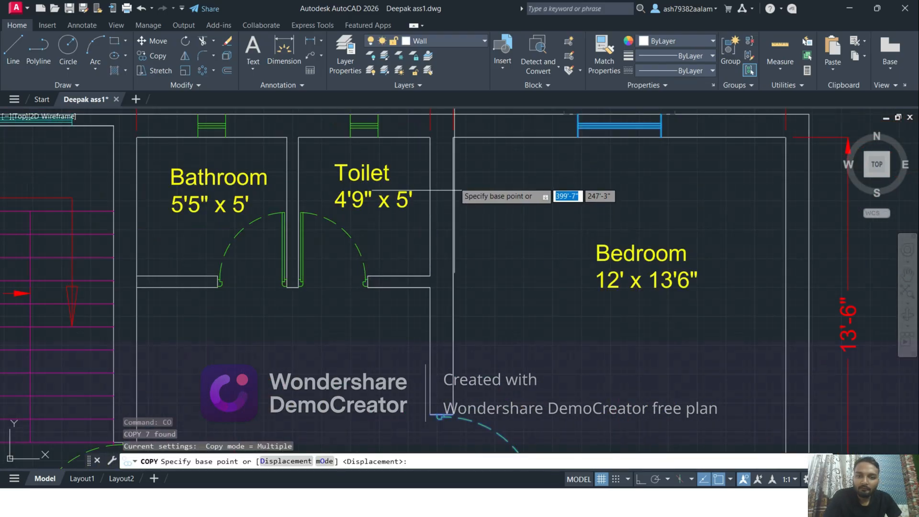
{"action": "left_click", "coordinate": [454, 138]}
{"action": "scroll", "coordinate": [454, 138], "scroll_direction": "down", "scroll_amount": 4}
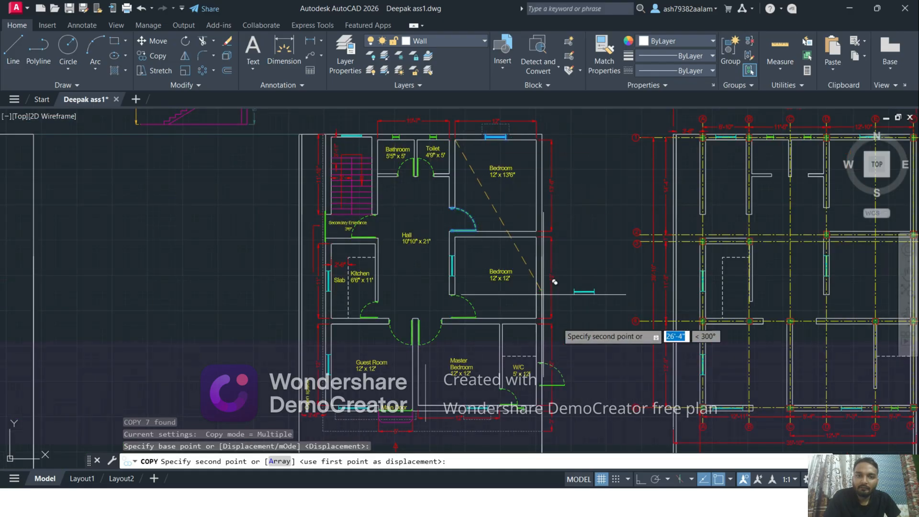
{"action": "scroll", "coordinate": [438, 192], "scroll_direction": "down", "scroll_amount": 5}
{"action": "middle_click_drag", "start_coordinate": [567, 400], "coordinate": [488, 265]}
{"action": "scroll", "coordinate": [383, 237], "scroll_direction": "up", "scroll_amount": 12}
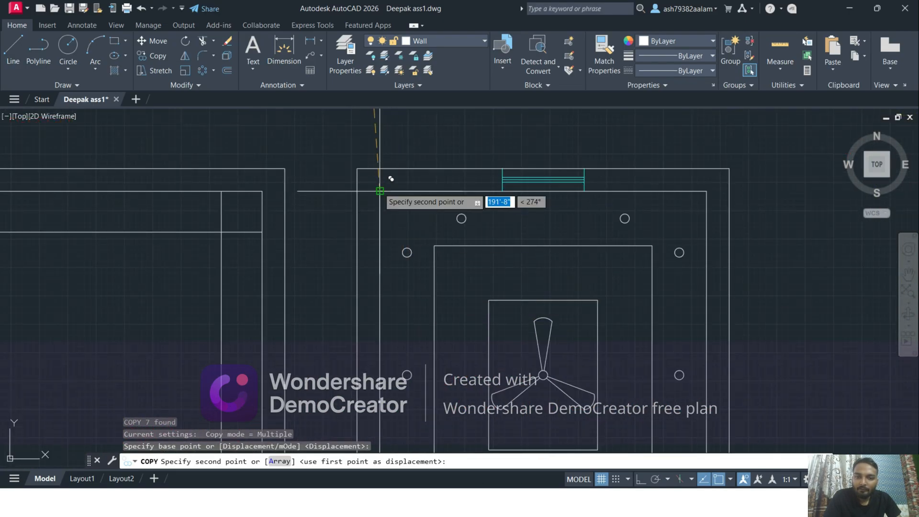
{"action": "left_click", "coordinate": [378, 191]}
{"action": "key", "text": "Escape"}
{"action": "scroll", "coordinate": [489, 188], "scroll_direction": "down", "scroll_amount": 5}
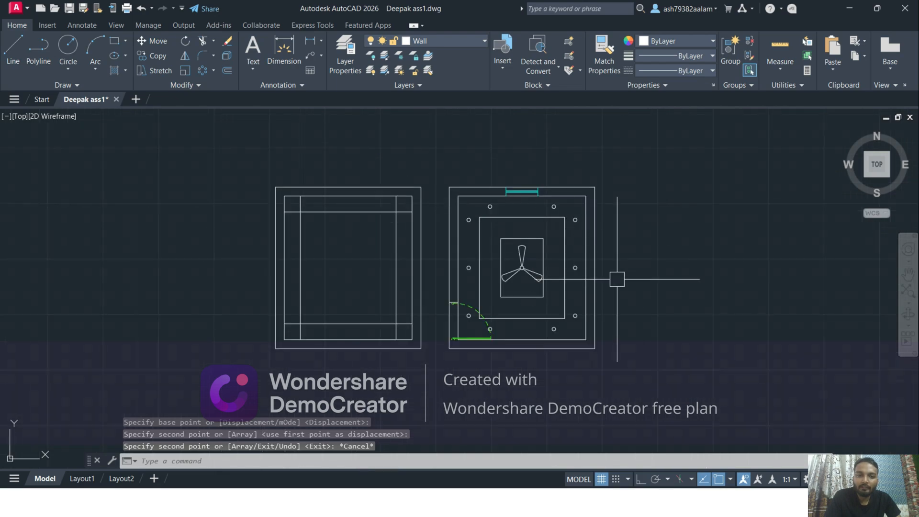
Draw a line across the left wall's thickness from the room's lower-left inner corner to the outer wall line, and delete the copied door
{"action": "middle_click_drag", "start_coordinate": [616, 279], "coordinate": [601, 277]}
{"action": "scroll", "coordinate": [461, 345], "scroll_direction": "up", "scroll_amount": 5}
{"action": "middle_click_drag", "start_coordinate": [431, 265], "coordinate": [447, 261]}
{"action": "scroll", "coordinate": [459, 287], "scroll_direction": "up", "scroll_amount": 6}
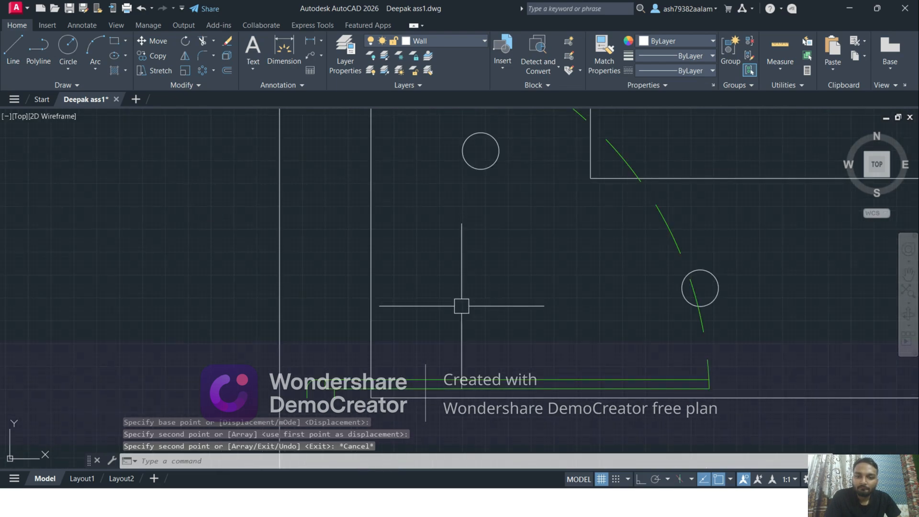
{"action": "left_click", "coordinate": [13, 48]}
{"action": "scroll", "coordinate": [371, 398], "scroll_direction": "up", "scroll_amount": 4}
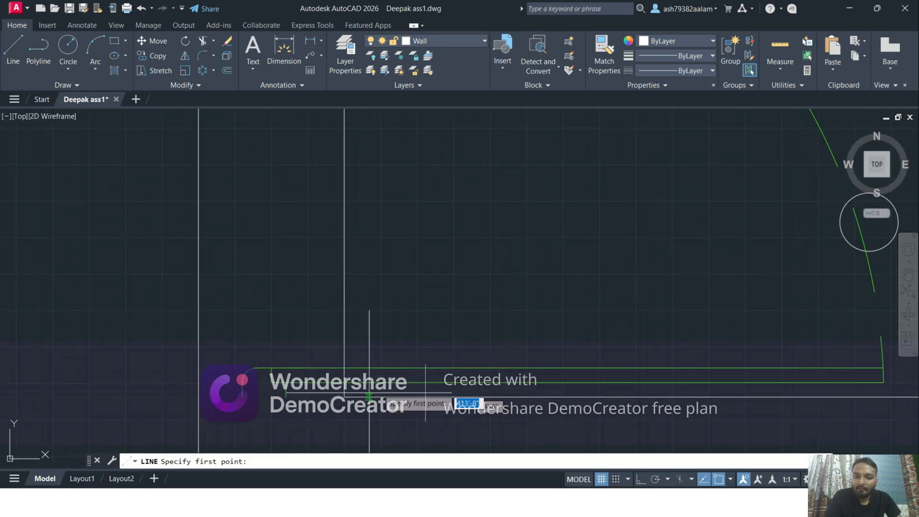
{"action": "left_click", "coordinate": [424, 378]}
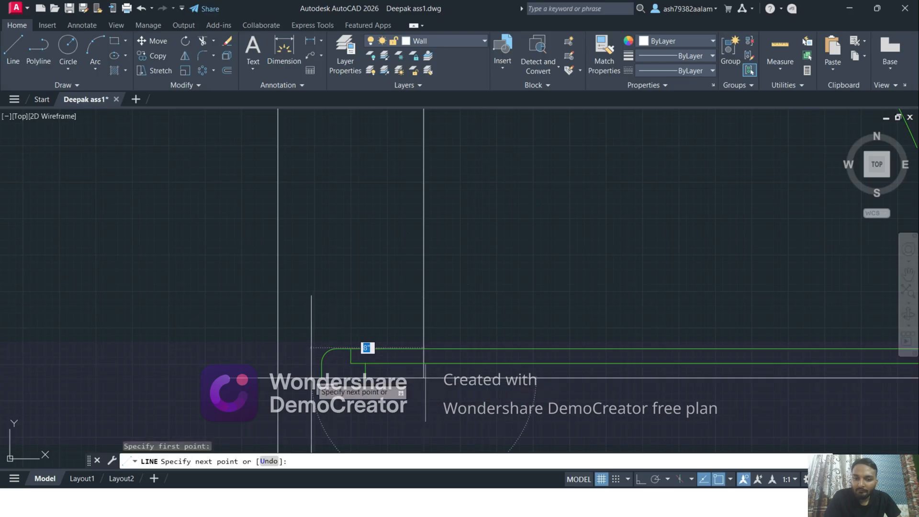
{"action": "left_click", "coordinate": [289, 363]}
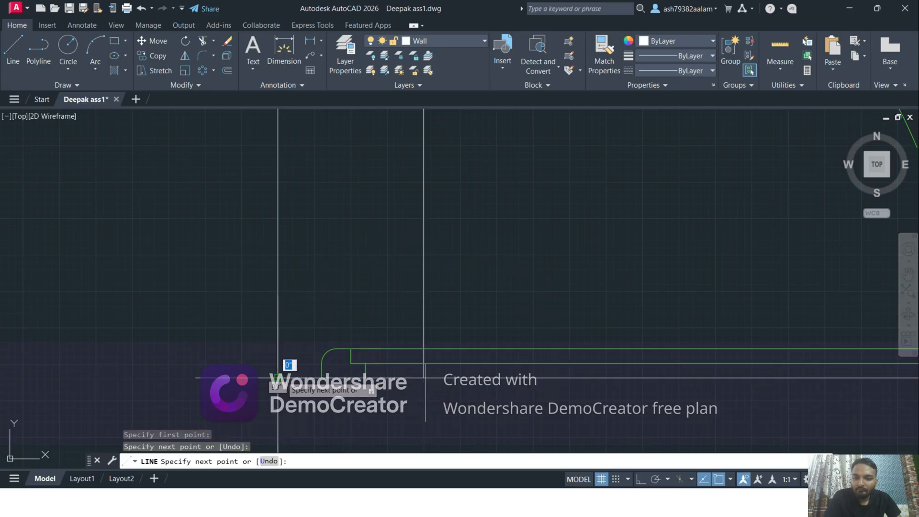
{"action": "key", "text": "Escape"}
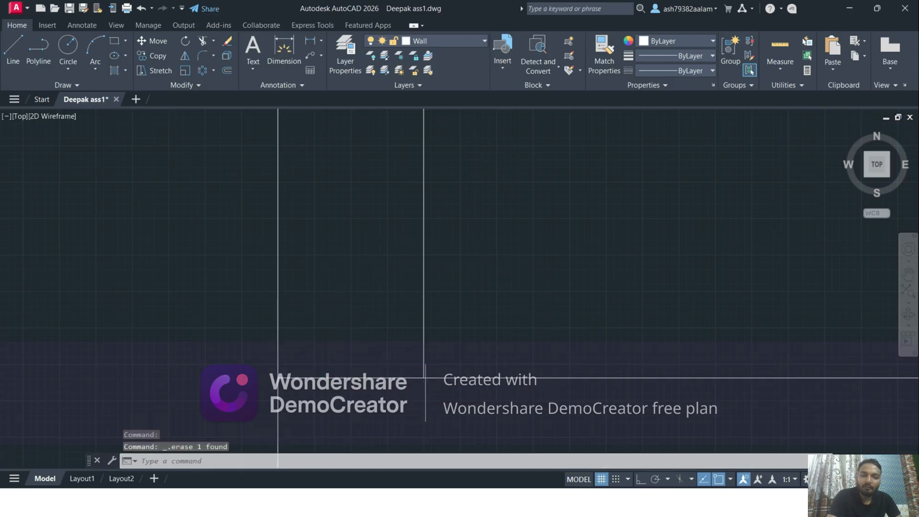
Trim both lines of the ceiling plan's left wall between the two jamb lines to open the doorway
{"action": "scroll", "coordinate": [383, 330], "scroll_direction": "down", "scroll_amount": 3}
{"action": "type", "text": "tr"}
{"action": "key", "text": "Return"}
{"action": "left_click", "coordinate": [425, 342]}
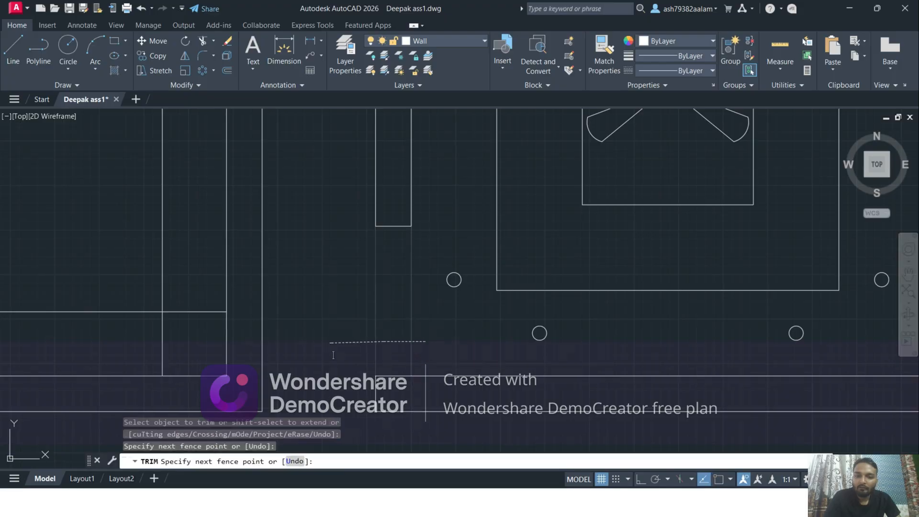
{"action": "left_click", "coordinate": [332, 343]}
{"action": "scroll", "coordinate": [375, 346], "scroll_direction": "down", "scroll_amount": 5}
{"action": "middle_click_drag", "start_coordinate": [686, 285], "coordinate": [722, 321]}
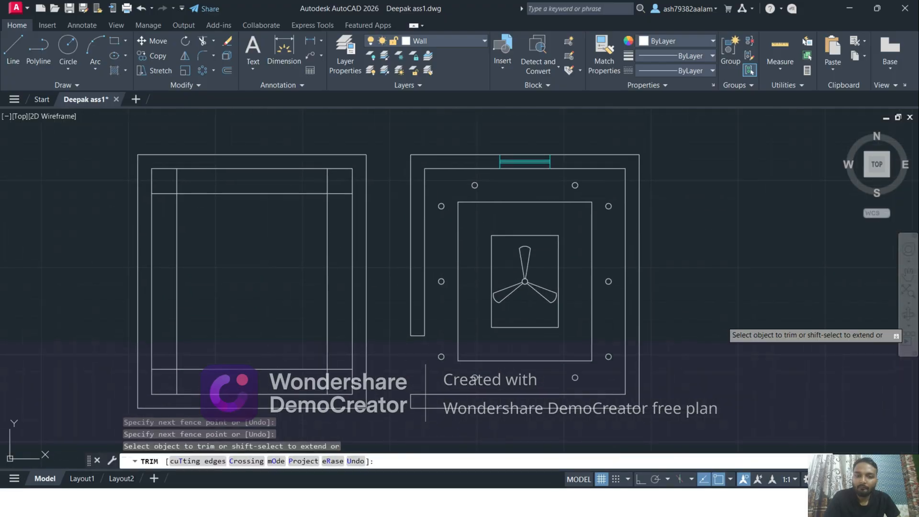
{"action": "key", "text": "Escape"}
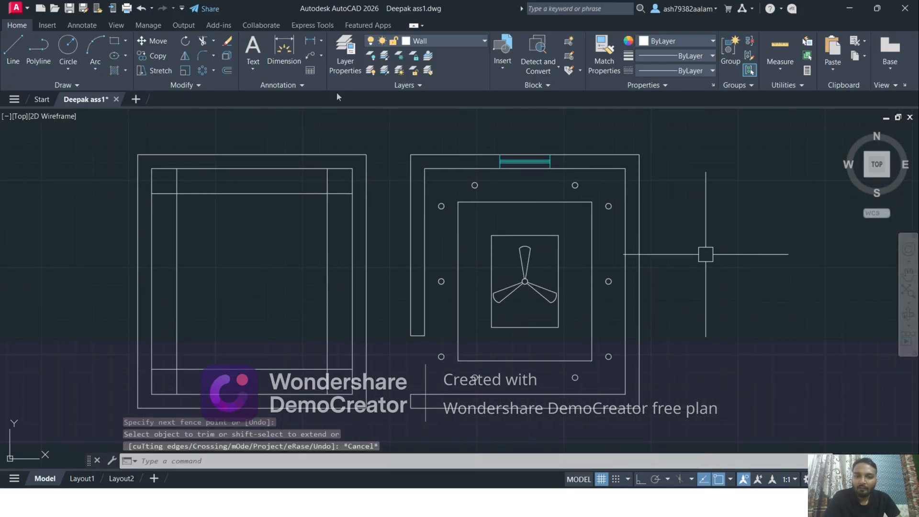
Delete the unfinished room draft with the crossing offset lines beside the fan ceiling plan
{"action": "middle_click_drag", "start_coordinate": [204, 163], "coordinate": [285, 184]}
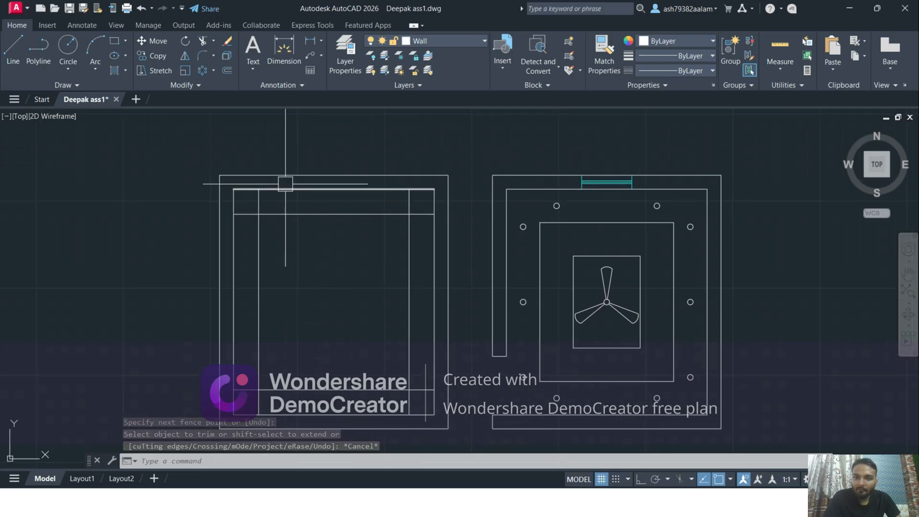
{"action": "left_click", "coordinate": [183, 163]}
{"action": "middle_click_drag", "start_coordinate": [408, 282], "coordinate": [426, 256]}
{"action": "left_click", "coordinate": [483, 424]}
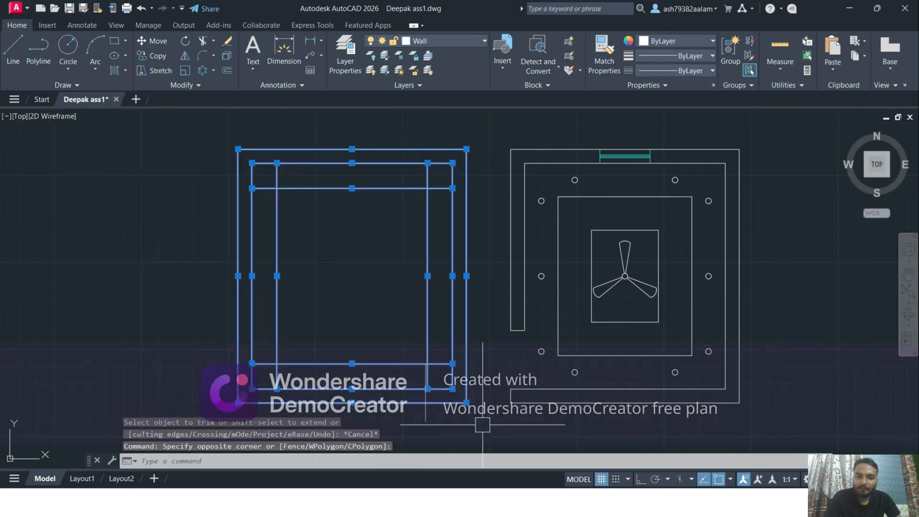
{"action": "key", "text": "Delete"}
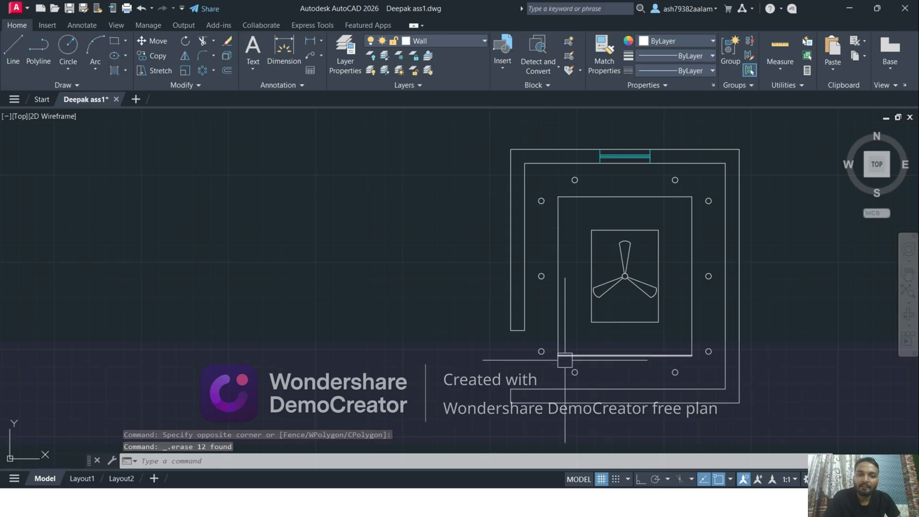
Copy the complete ceiling plan with its window, lights and fan to the clipboard and create a new drawing
{"action": "middle_click_drag", "start_coordinate": [562, 344], "coordinate": [440, 345]}
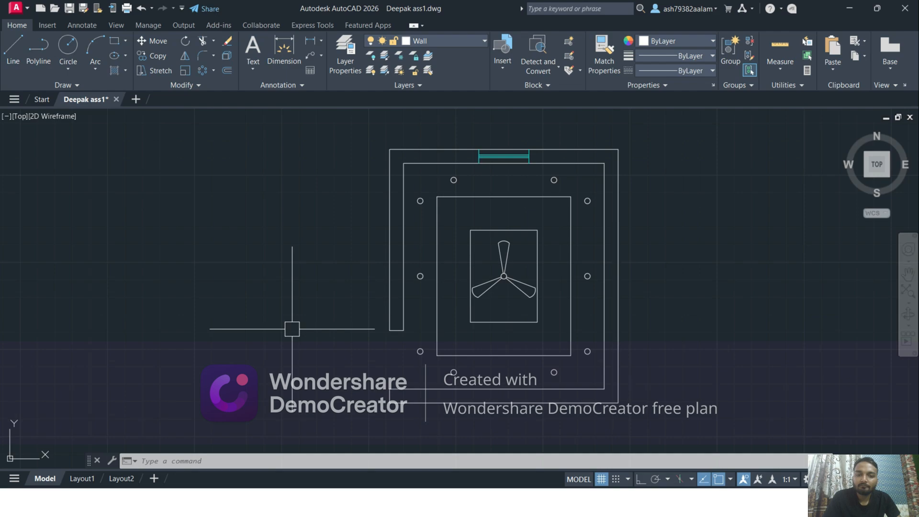
{"action": "scroll", "coordinate": [383, 299], "scroll_direction": "down", "scroll_amount": 2}
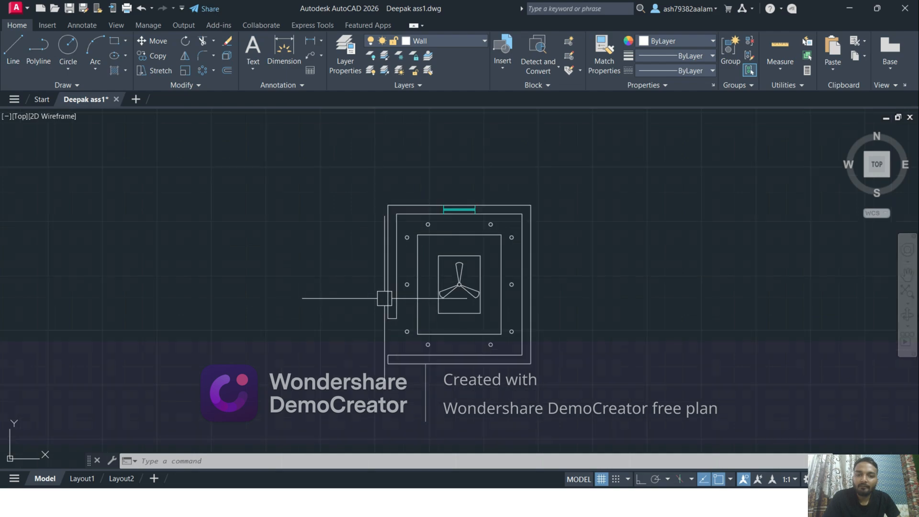
{"action": "left_click", "coordinate": [331, 182]}
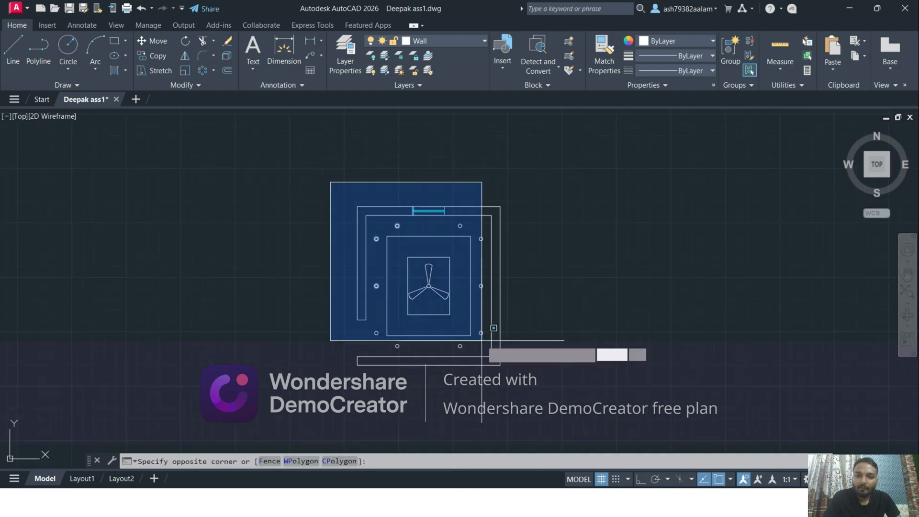
{"action": "left_click", "coordinate": [534, 376]}
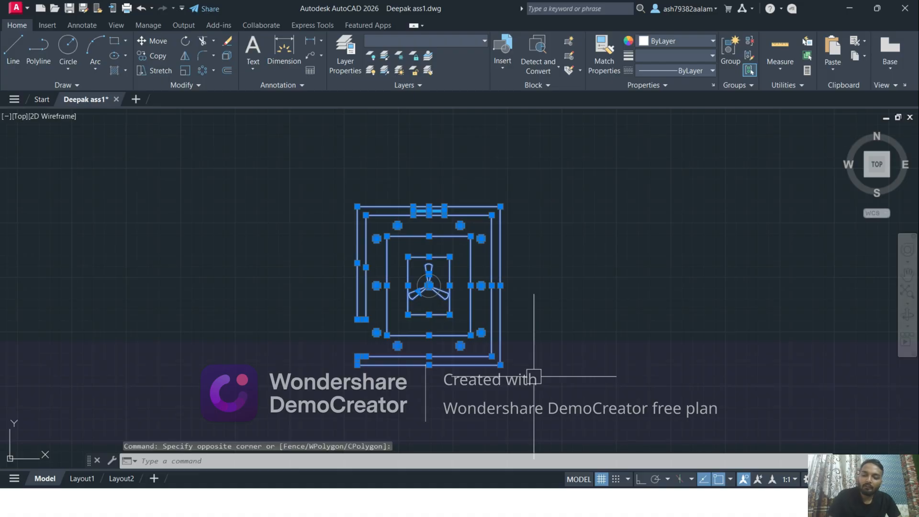
{"action": "key", "text": "ctrl+c"}
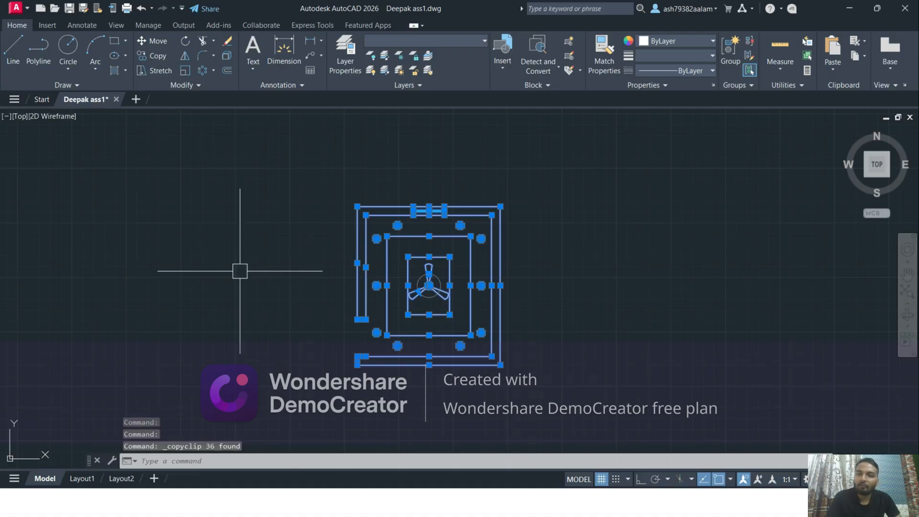
{"action": "left_click", "coordinate": [136, 100]}
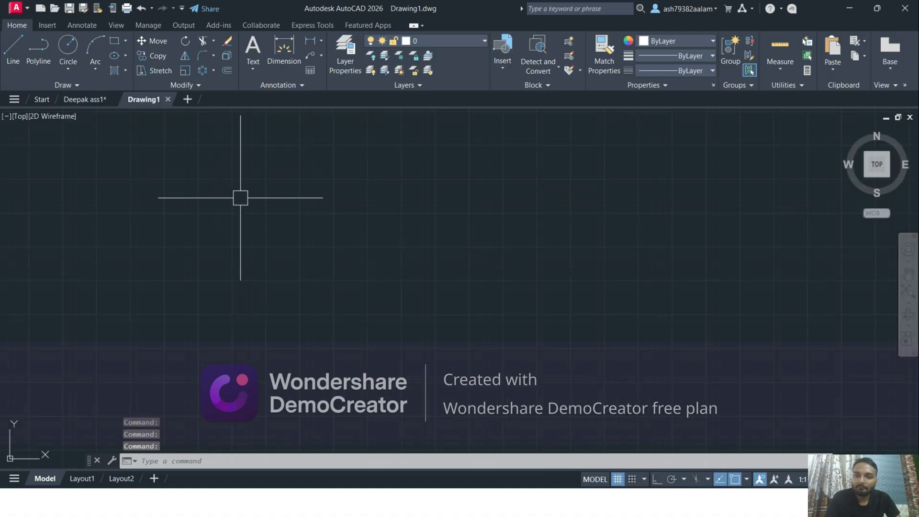
Set the drawing units to Architectural length with 0'-0" precision and an insertion scale in inches
{"action": "type", "text": "UN"}
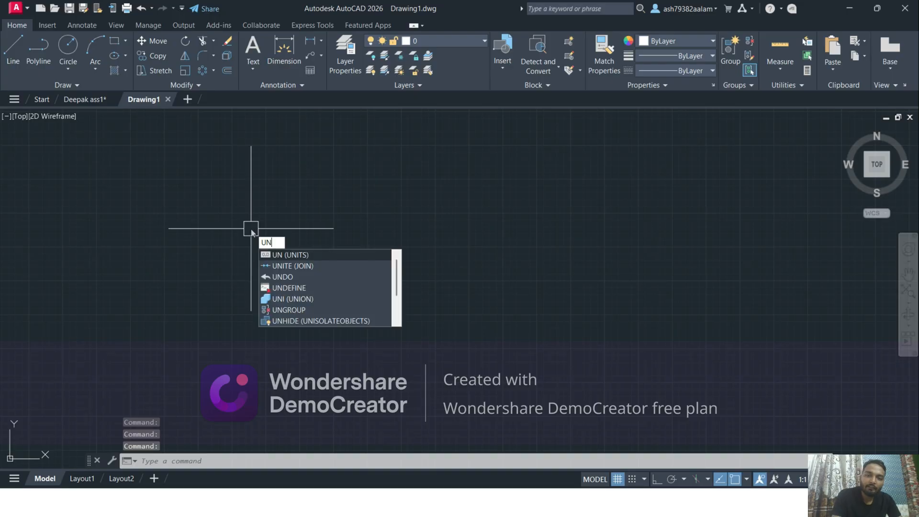
{"action": "key", "text": "Return"}
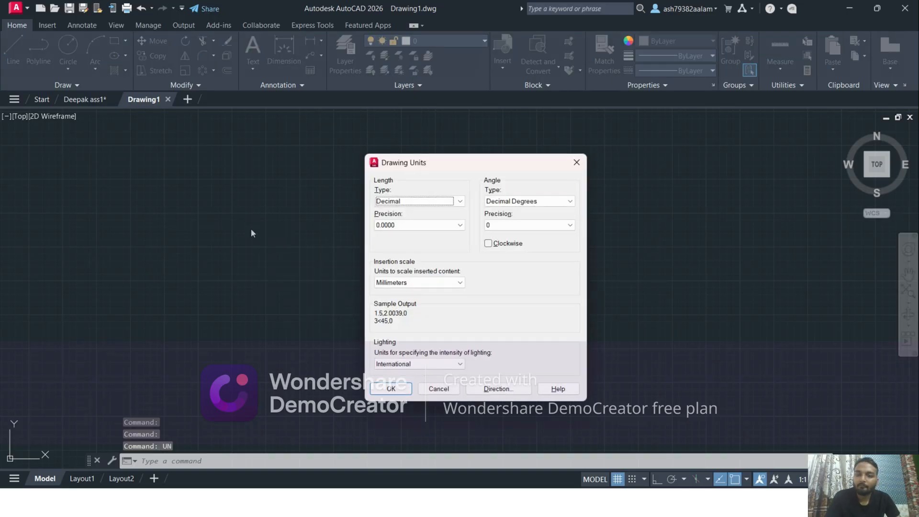
{"action": "left_click", "coordinate": [381, 201]}
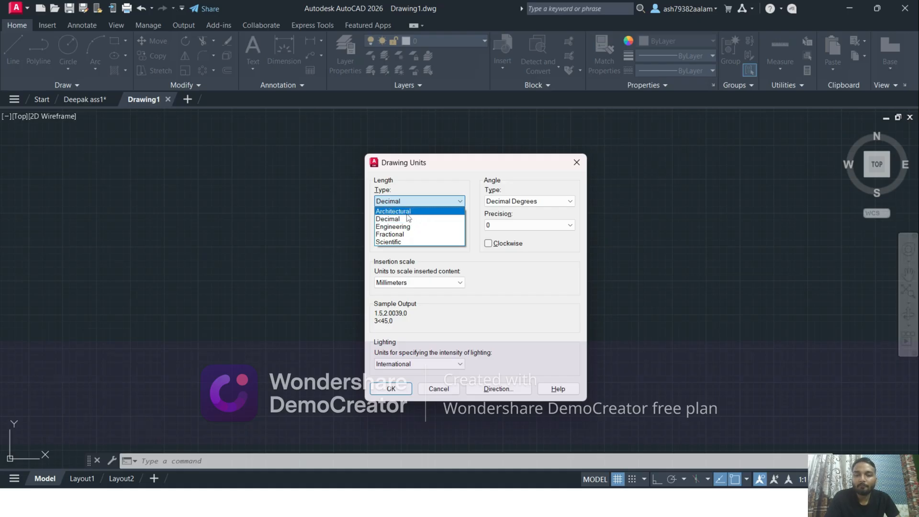
{"action": "left_click", "coordinate": [404, 212]}
{"action": "left_click", "coordinate": [411, 225]}
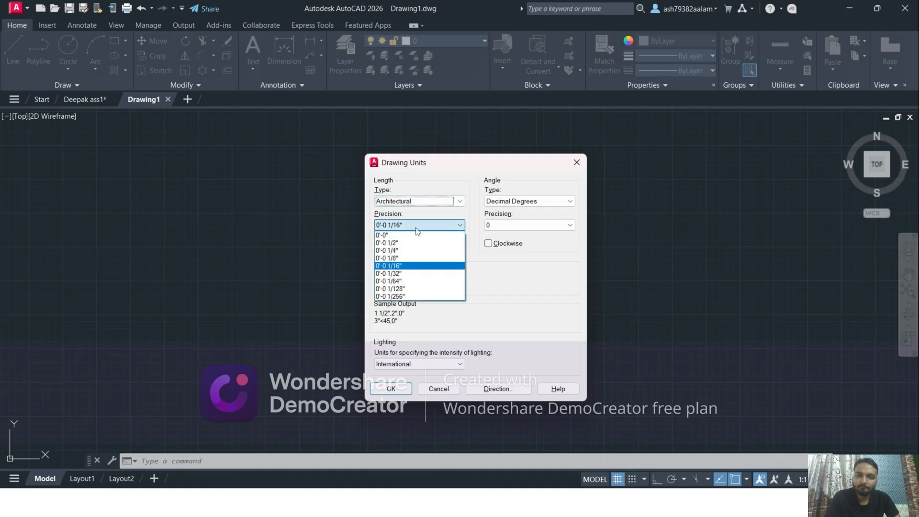
{"action": "left_click", "coordinate": [408, 239]}
{"action": "left_click", "coordinate": [418, 282]}
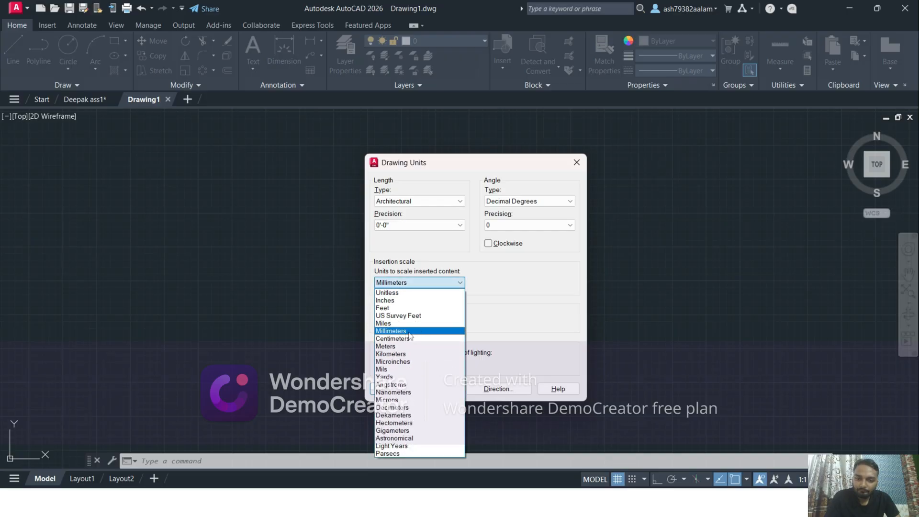
{"action": "left_click", "coordinate": [397, 300]}
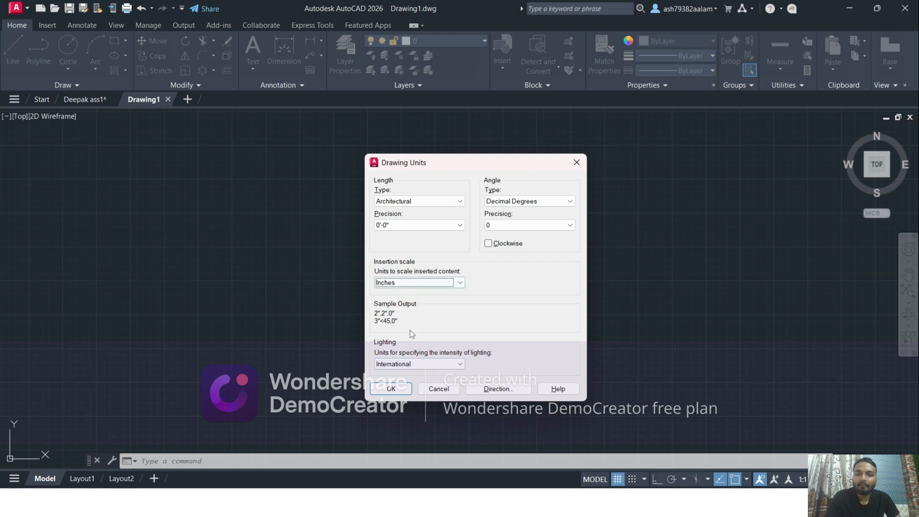
{"action": "left_click", "coordinate": [409, 390]}
Paste the copied ceiling plan into the new drawing, placing its lower-left corner close to the origin
{"action": "scroll", "coordinate": [334, 342], "scroll_direction": "down", "scroll_amount": 5}
{"action": "middle_click_drag", "start_coordinate": [270, 335], "coordinate": [380, 288]}
{"action": "scroll", "coordinate": [349, 302], "scroll_direction": "up", "scroll_amount": 7}
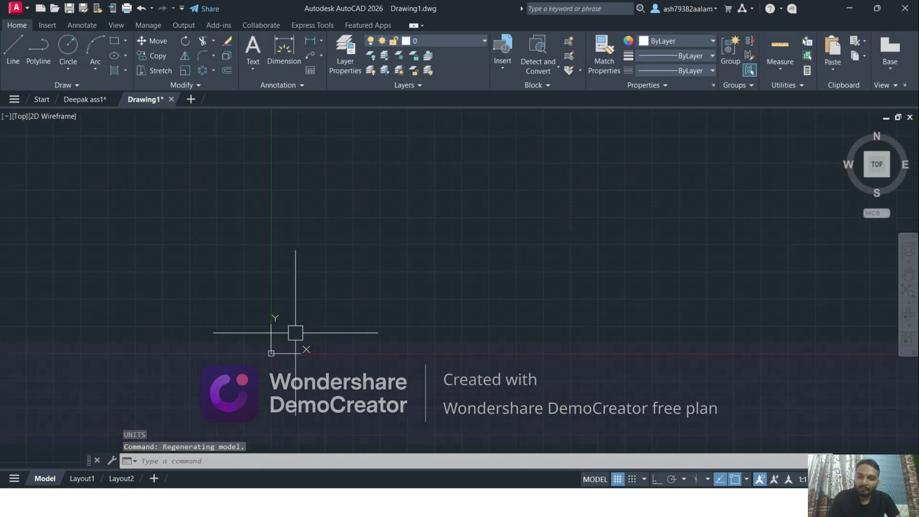
{"action": "key", "text": "ctrl+v"}
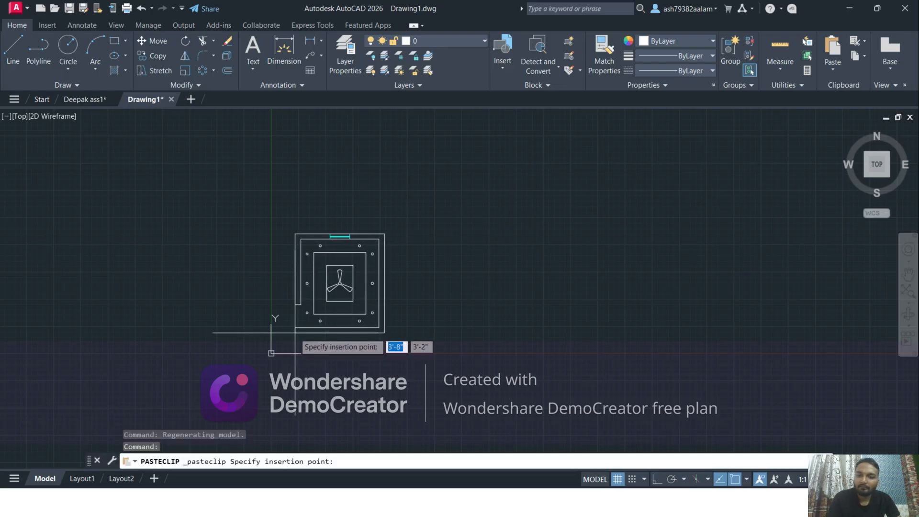
{"action": "scroll", "coordinate": [278, 345], "scroll_direction": "up", "scroll_amount": 3}
{"action": "left_click", "coordinate": [278, 354]}
{"action": "scroll", "coordinate": [585, 324], "scroll_direction": "down", "scroll_amount": 3}
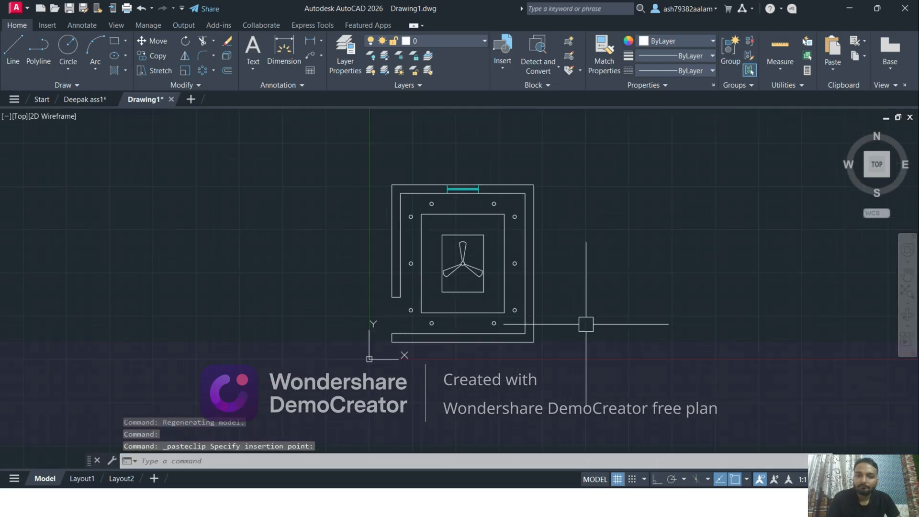
{"action": "middle_click_drag", "start_coordinate": [585, 324], "coordinate": [506, 351]}
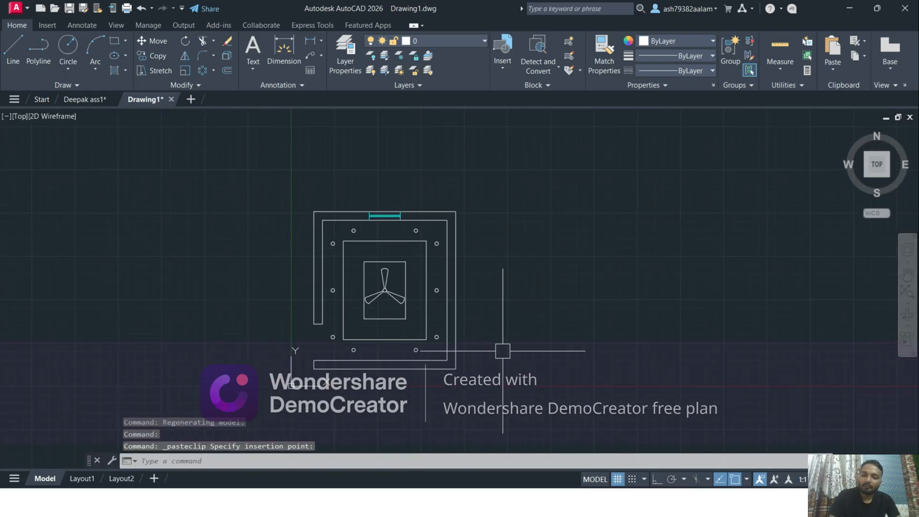
Save the drawing as CEILING DETAILING in the for print folder
{"action": "key", "text": "ctrl+s"}
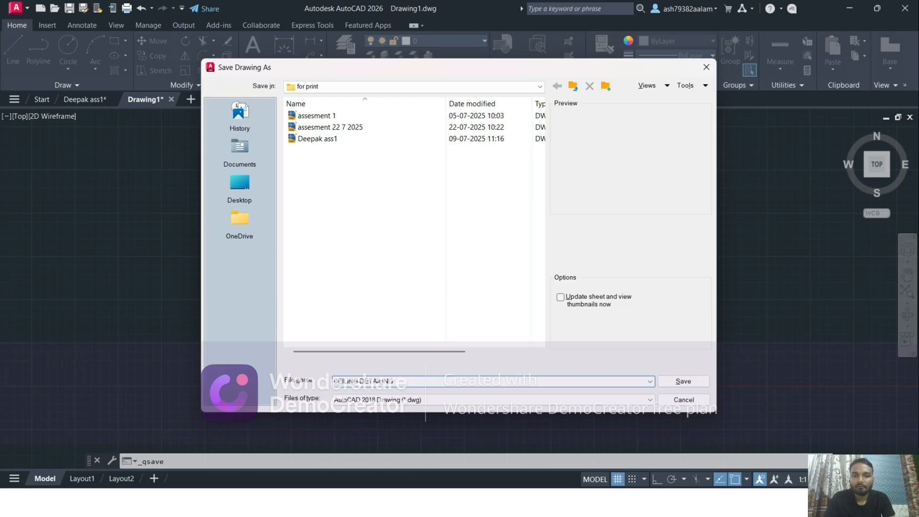
{"action": "key", "text": "Return"}
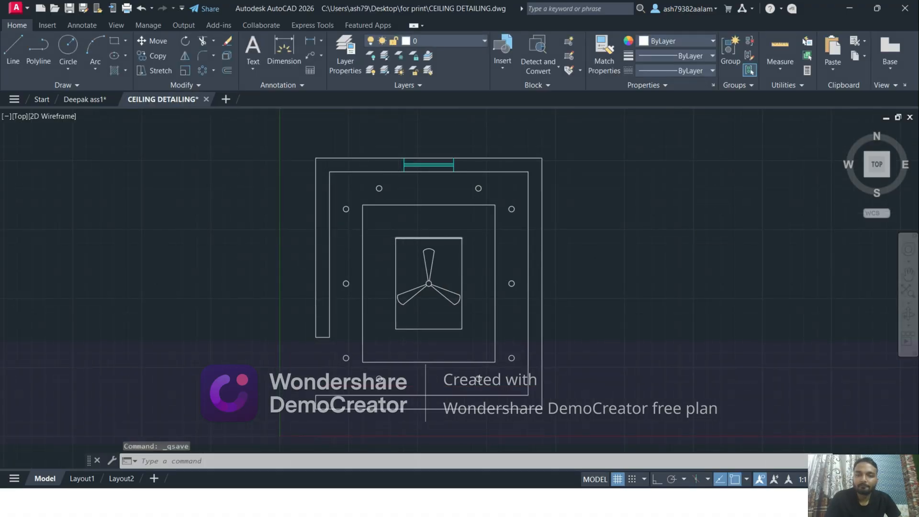
{"action": "middle_click_drag", "start_coordinate": [435, 247], "coordinate": [409, 222]}
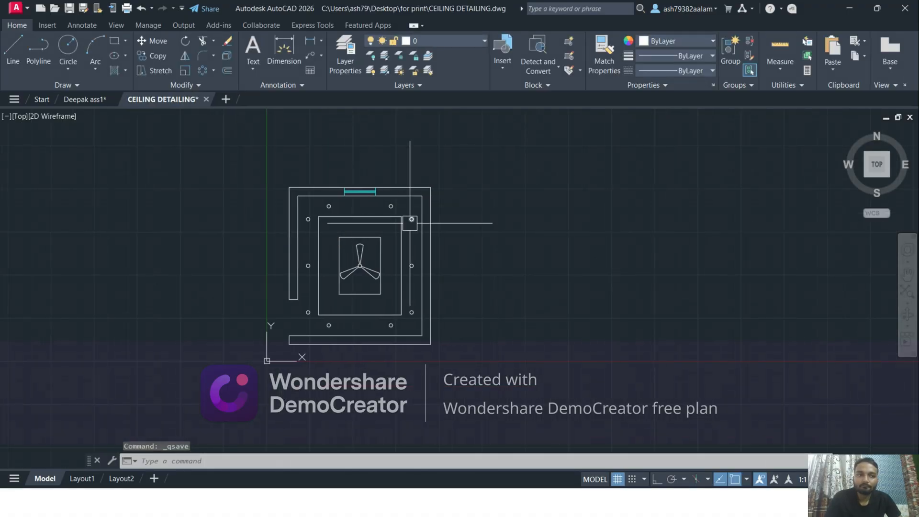
Switch to SketchUp and start importing a file into the untitled model
{"action": "left_click", "coordinate": [858, 9]}
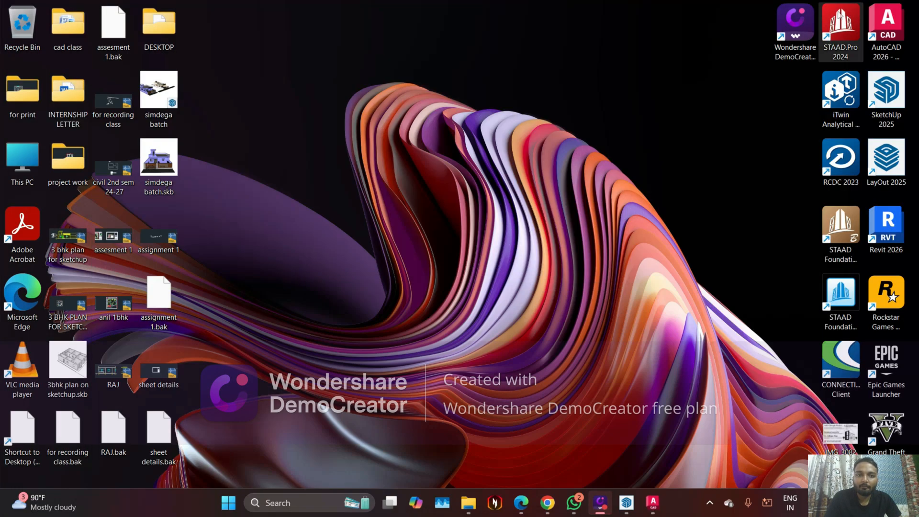
{"action": "left_click", "coordinate": [628, 507]}
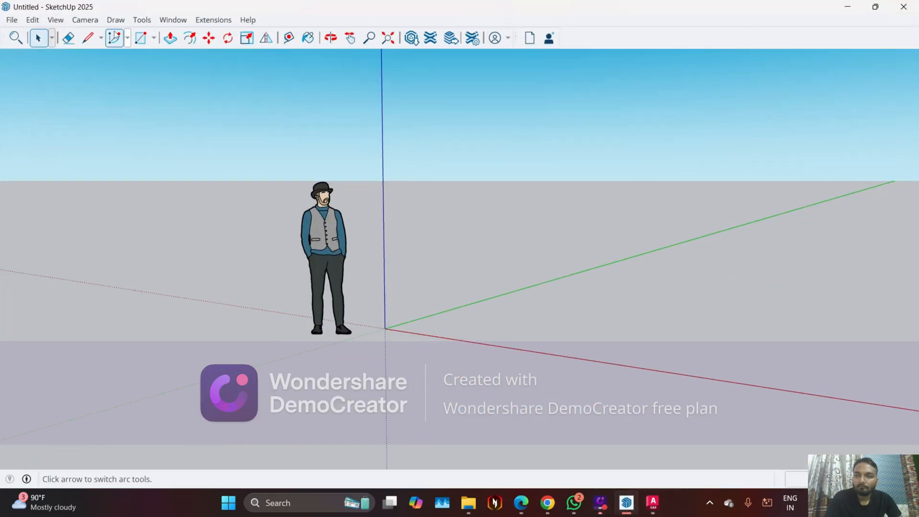
{"action": "left_click", "coordinate": [17, 21]}
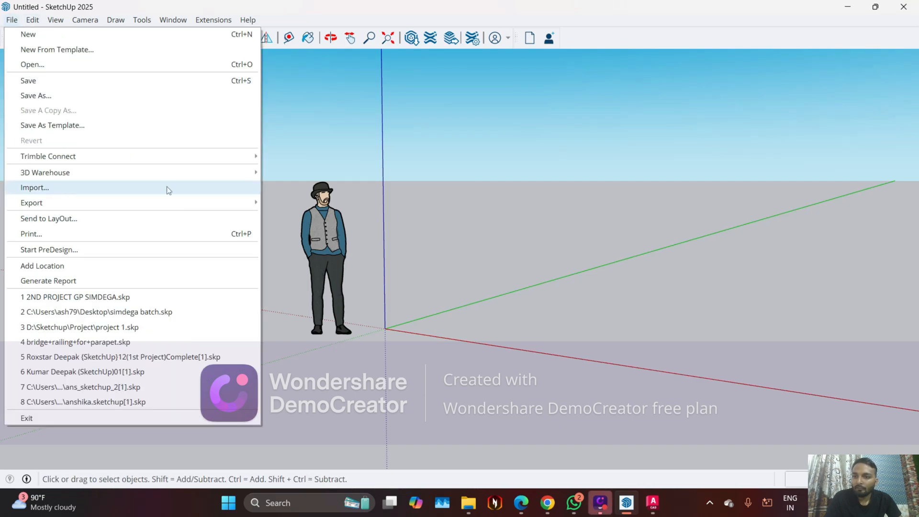
{"action": "left_click", "coordinate": [140, 189]}
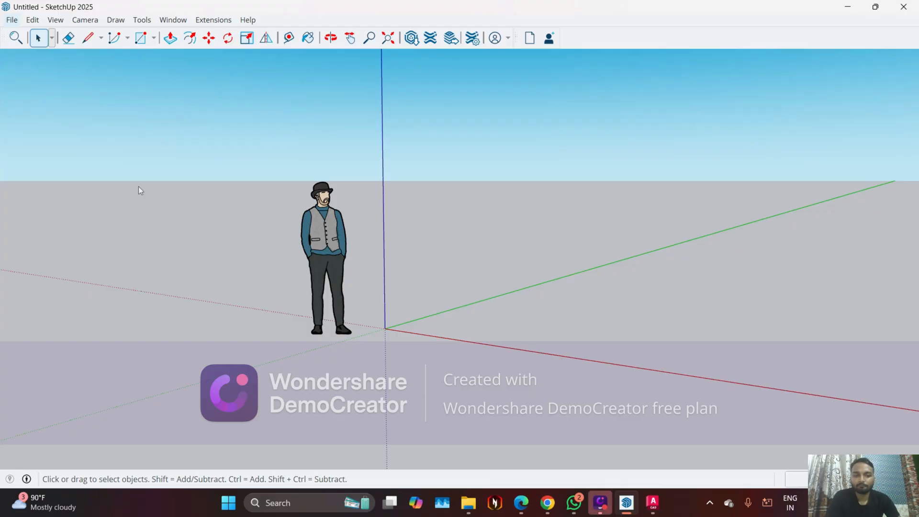
{"action": "left_click", "coordinate": [547, 504]}
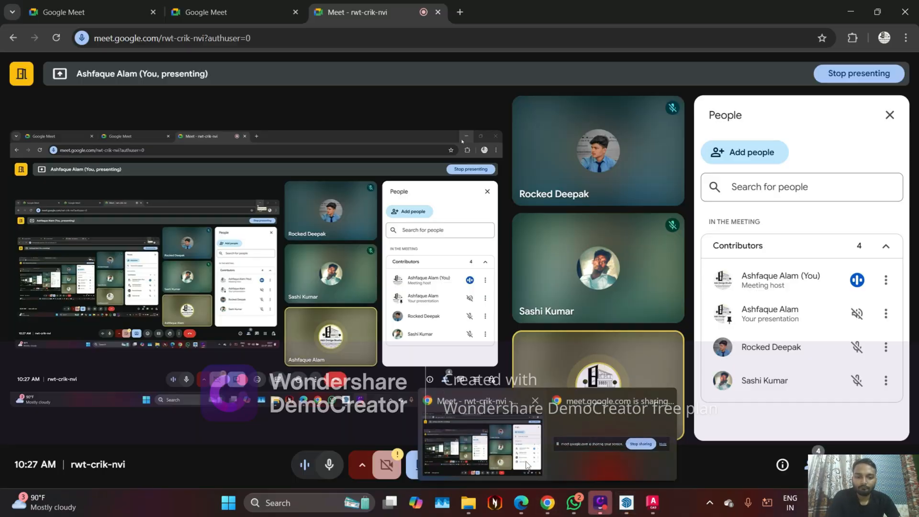
{"action": "left_click", "coordinate": [851, 11]}
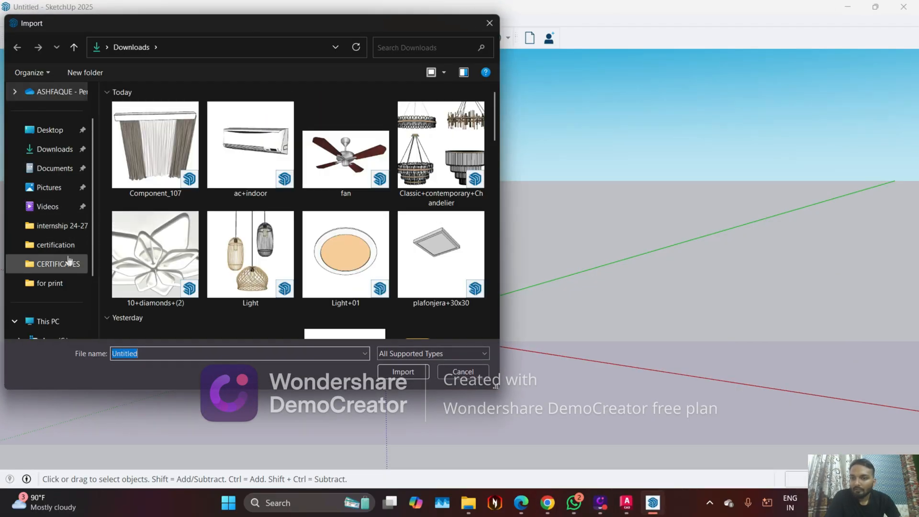
Import the CEILING DETAILING drawing from the Desktop's for print folder and dismiss the import results
{"action": "scroll", "coordinate": [53, 233], "scroll_direction": "down", "scroll_amount": 2}
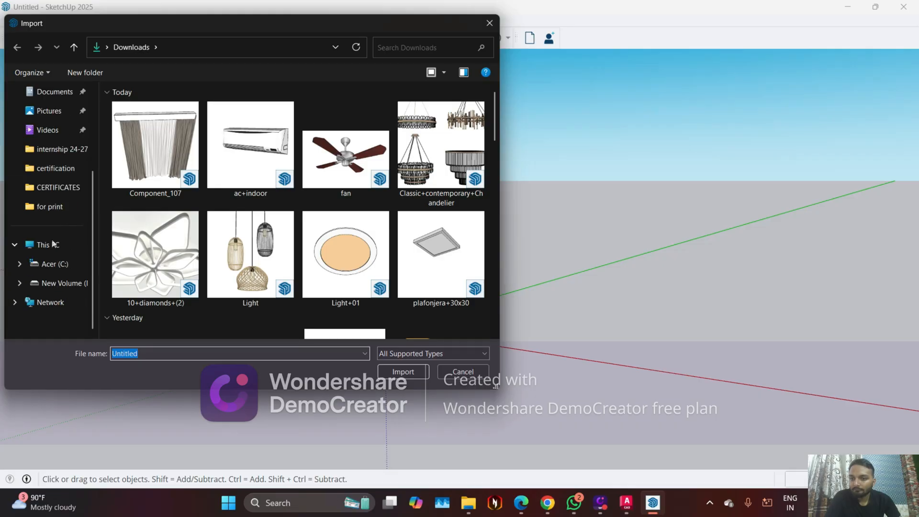
{"action": "left_click", "coordinate": [54, 244]}
{"action": "scroll", "coordinate": [62, 221], "scroll_direction": "up", "scroll_amount": 3}
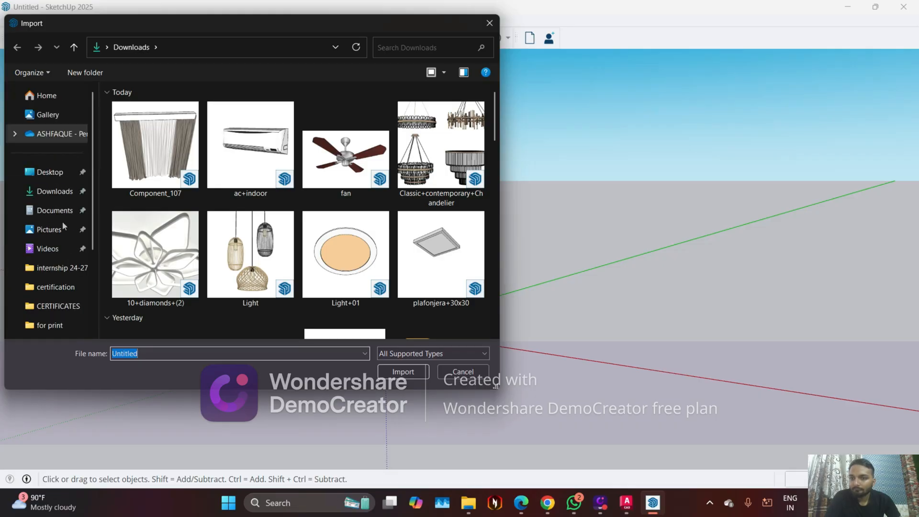
{"action": "left_click", "coordinate": [53, 171]}
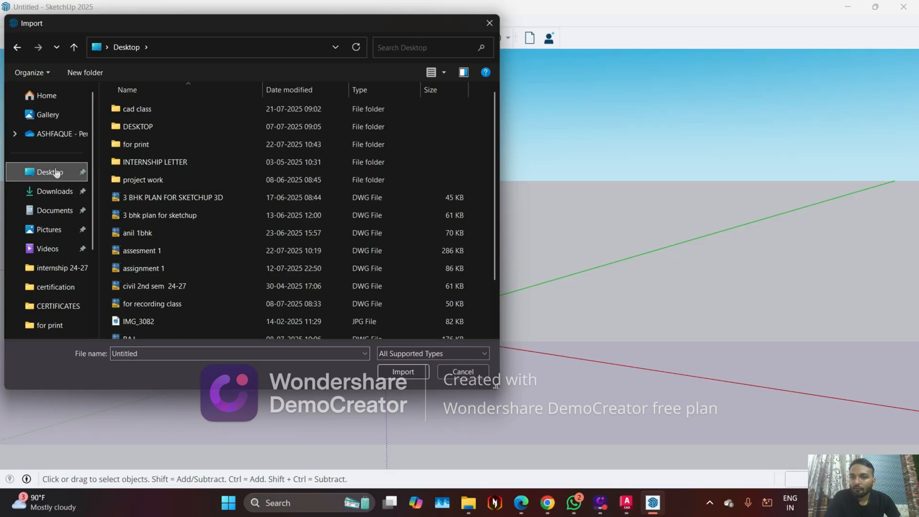
{"action": "double_click", "coordinate": [145, 144]}
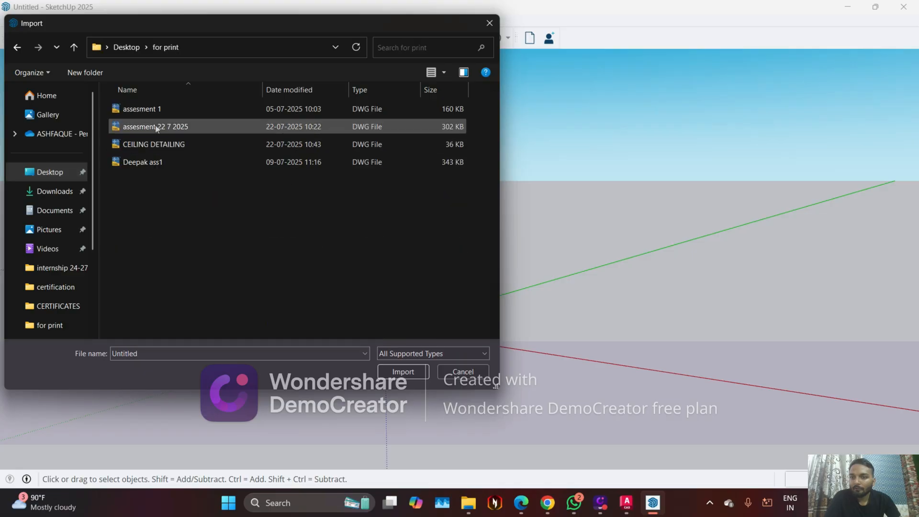
{"action": "double_click", "coordinate": [164, 145]}
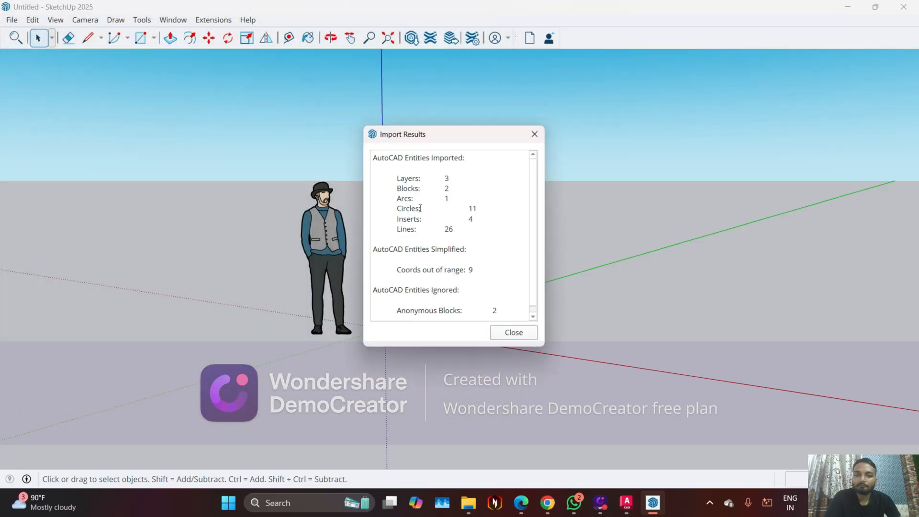
{"action": "left_click", "coordinate": [521, 331]}
Select the whole imported plan and move it off the origin, about 8' 9" along the green axis and a short way parallel to red
{"action": "middle_click_drag", "start_coordinate": [271, 261], "coordinate": [375, 476]}
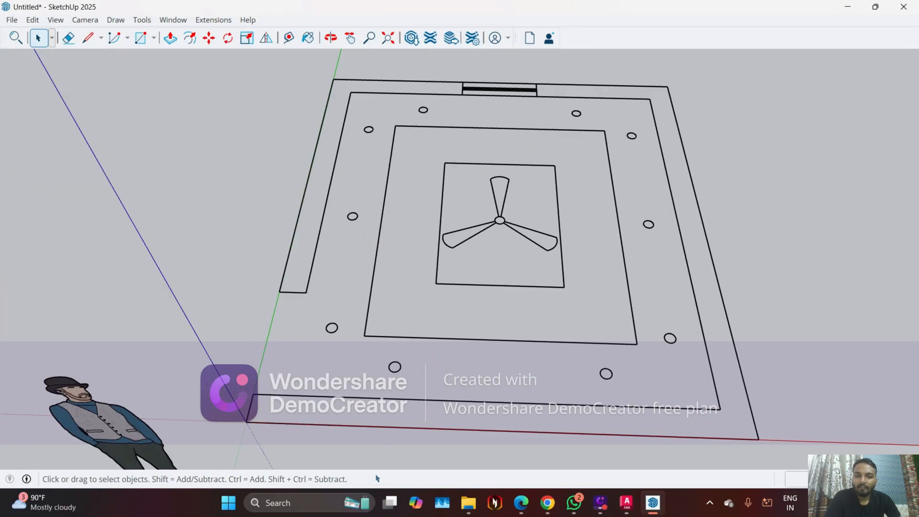
{"action": "middle_click_drag", "start_coordinate": [329, 365], "coordinate": [352, 450]}
{"action": "scroll", "coordinate": [316, 344], "scroll_direction": "down", "scroll_amount": 6}
{"action": "middle_click_drag", "start_coordinate": [309, 261], "coordinate": [266, 245]}
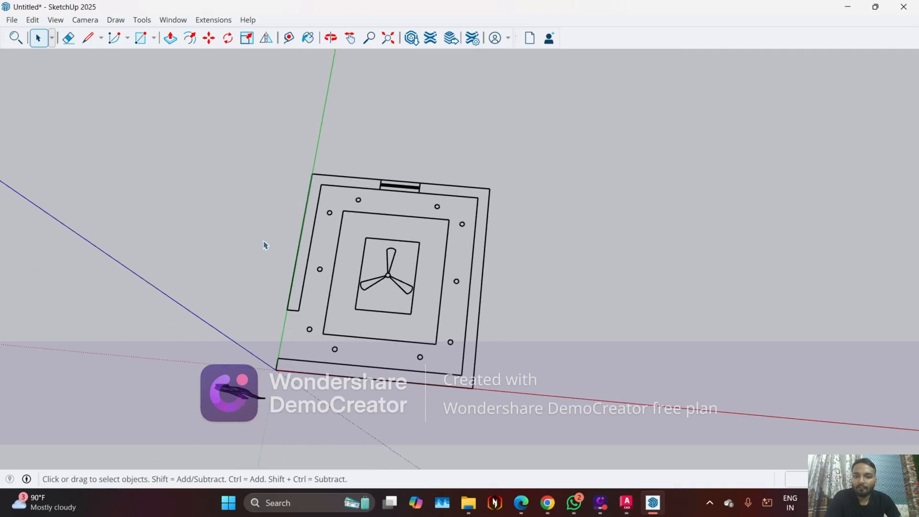
{"action": "left_click_drag", "start_coordinate": [248, 138], "coordinate": [580, 389]}
{"action": "middle_click_drag", "start_coordinate": [580, 389], "coordinate": [518, 397]}
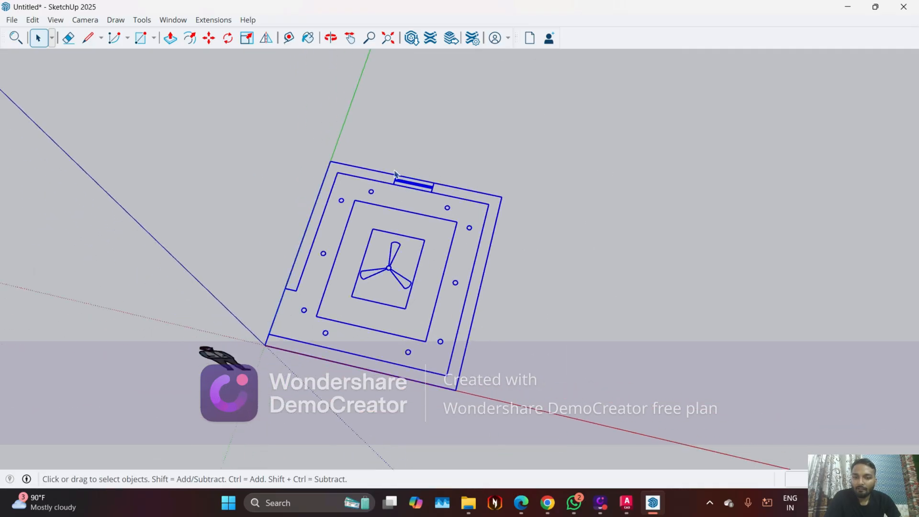
{"action": "middle_click_drag", "start_coordinate": [390, 196], "coordinate": [431, 248]}
{"action": "key", "text": "m"}
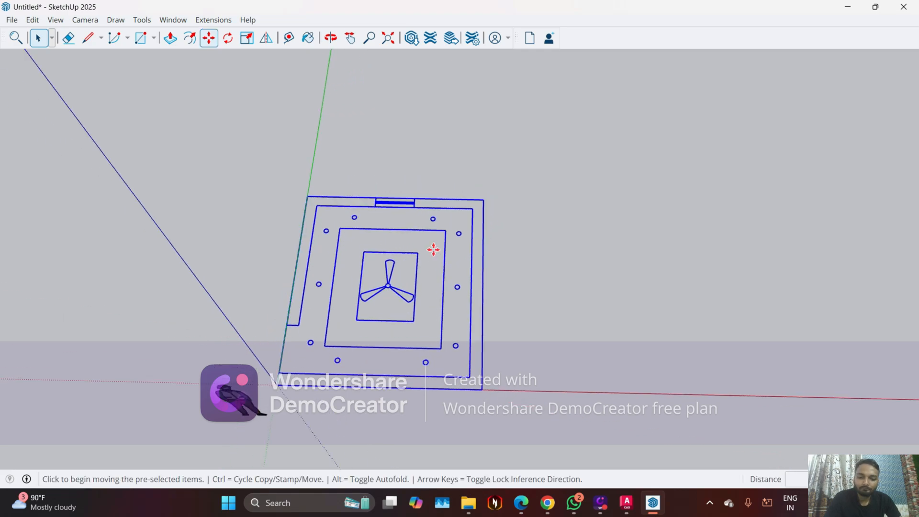
{"action": "left_click", "coordinate": [277, 385]}
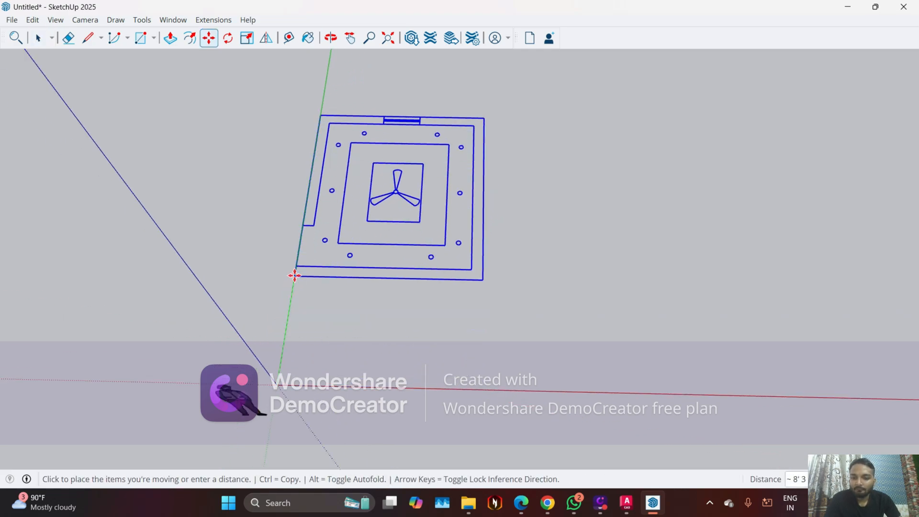
{"action": "left_click", "coordinate": [296, 269]}
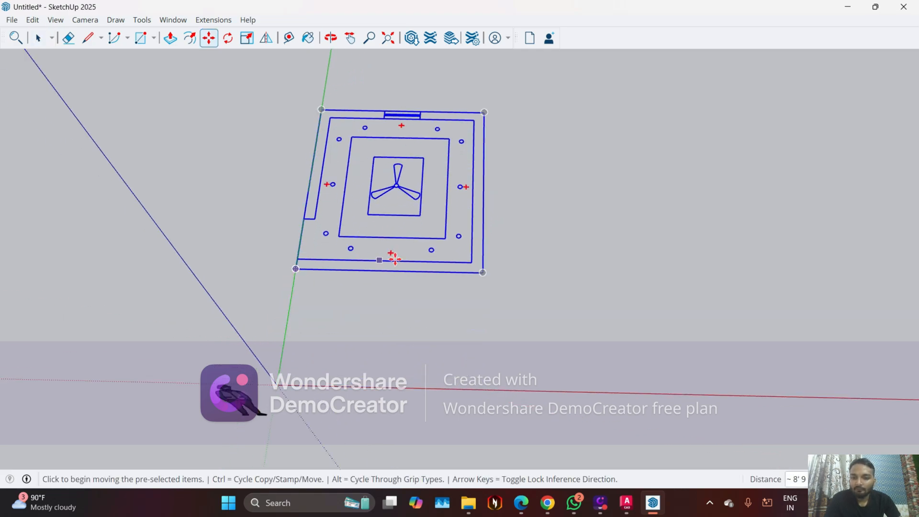
{"action": "left_click", "coordinate": [298, 271]}
{"action": "left_click", "coordinate": [361, 269]}
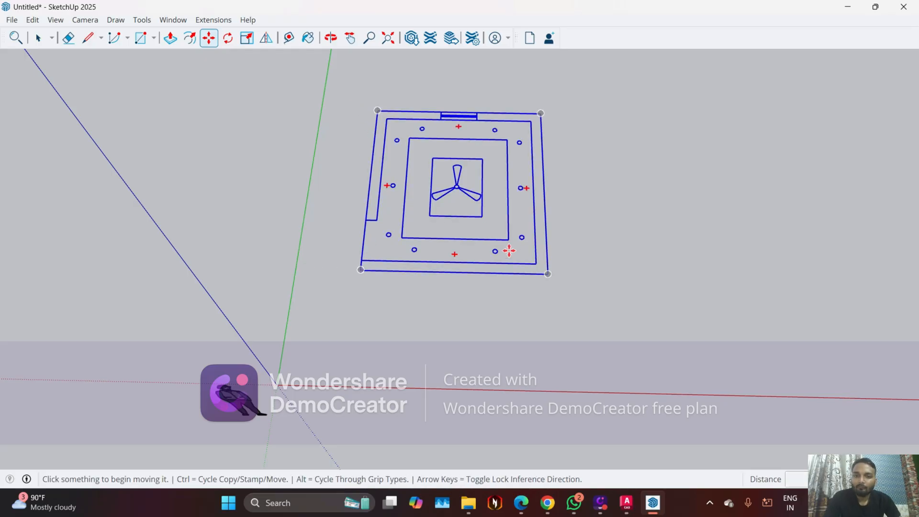
Copy the ceiling plan about 24' along the red axis direction, beside the original
{"action": "key", "text": "space"}
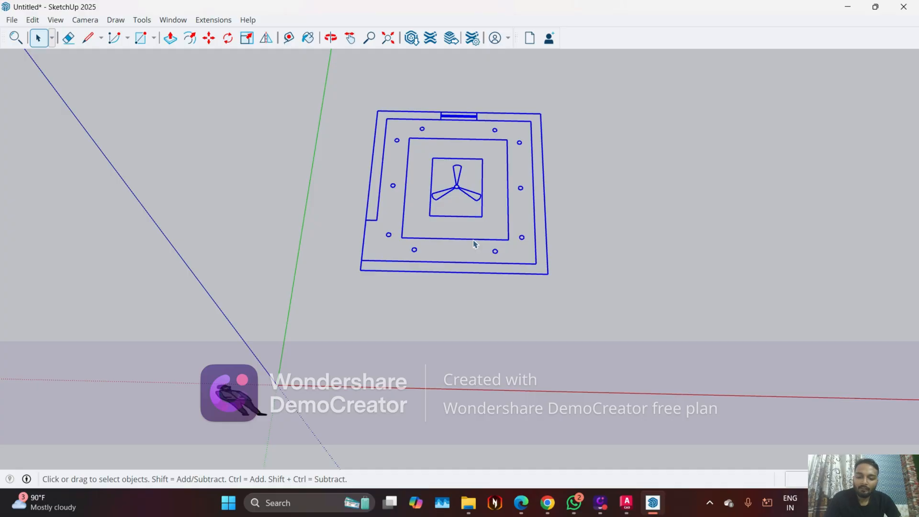
{"action": "key", "text": "m"}
{"action": "key", "text": "ctrl"}
{"action": "left_click", "coordinate": [473, 239]}
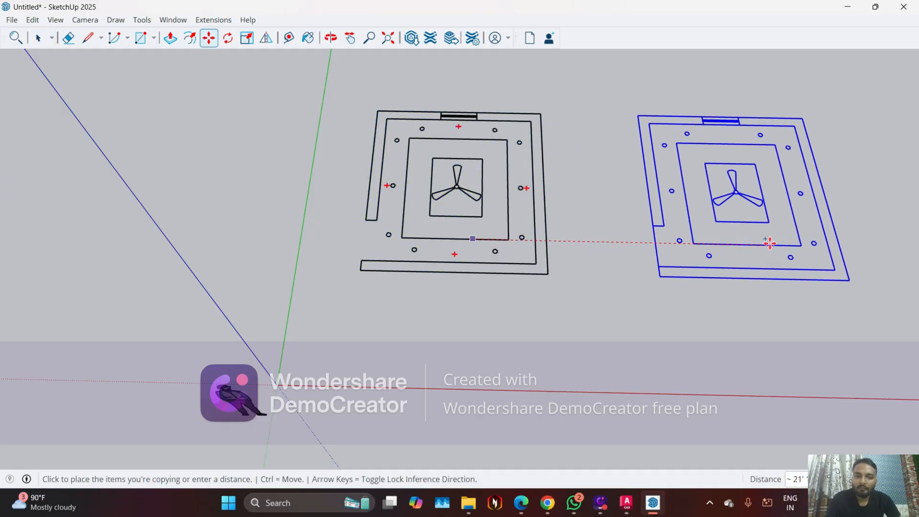
{"action": "left_click", "coordinate": [792, 240]}
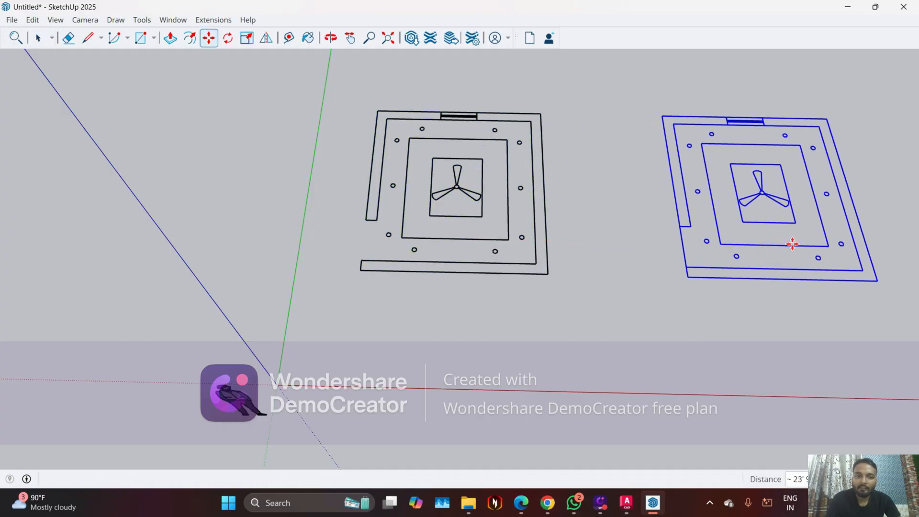
Make a second copy of the ceiling plan about 23' 6" farther along the red axis direction, giving a row of three plans
{"action": "middle_click_drag", "start_coordinate": [792, 240], "coordinate": [598, 246]}
{"action": "left_click", "coordinate": [586, 240]}
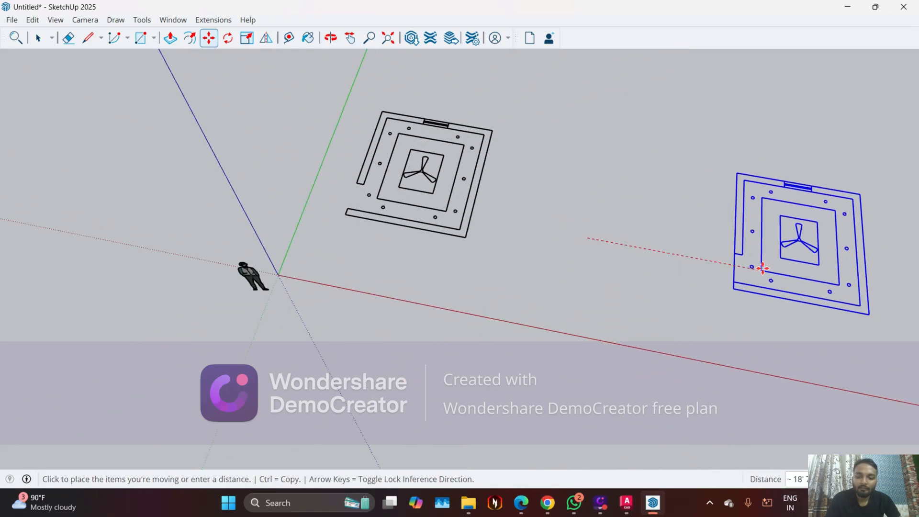
{"action": "key", "text": "ctrl"}
{"action": "left_click", "coordinate": [809, 276]}
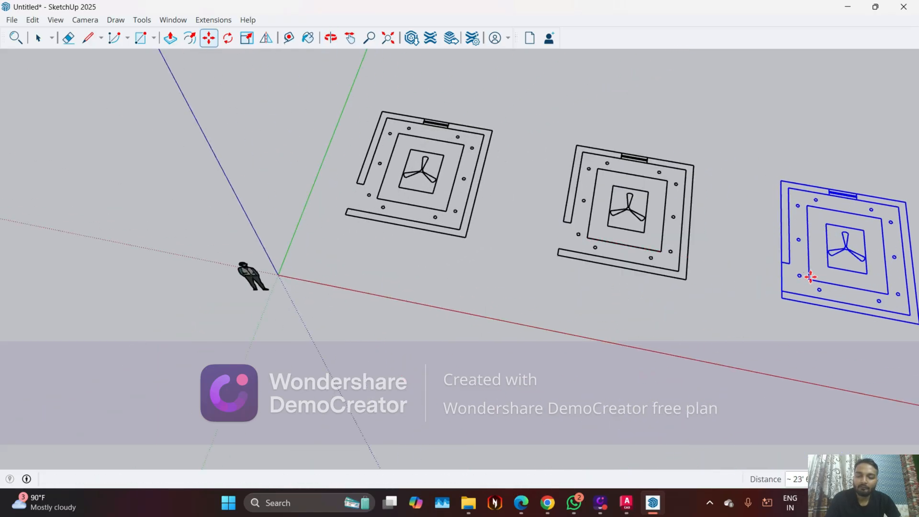
Select all three ceiling plans together and lock them
{"action": "scroll", "coordinate": [400, 182], "scroll_direction": "down", "scroll_amount": 2}
{"action": "middle_click_drag", "start_coordinate": [413, 200], "coordinate": [415, 154]}
{"action": "key", "text": "space"}
{"action": "left_click", "coordinate": [402, 156]}
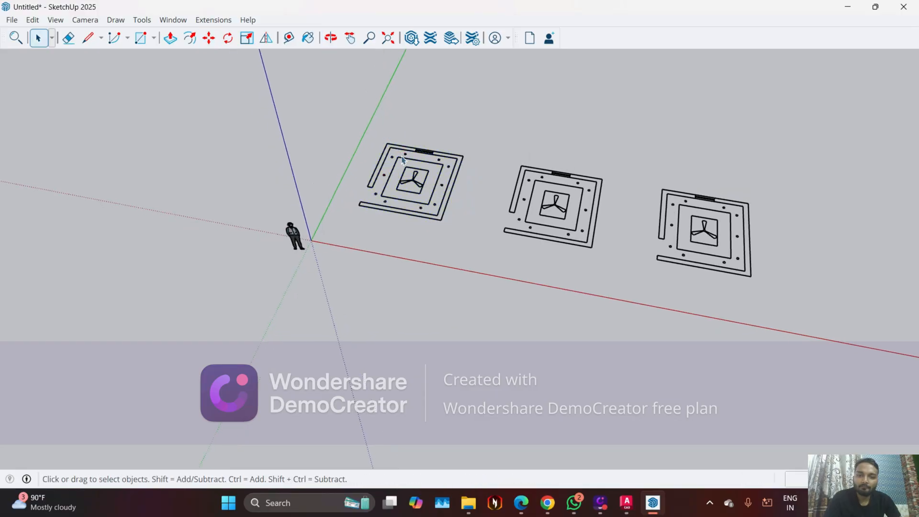
{"action": "middle_click_drag", "start_coordinate": [405, 200], "coordinate": [419, 152]}
{"action": "scroll", "coordinate": [598, 230], "scroll_direction": "up", "scroll_amount": 3}
{"action": "middle_click_drag", "start_coordinate": [312, 283], "coordinate": [322, 244]}
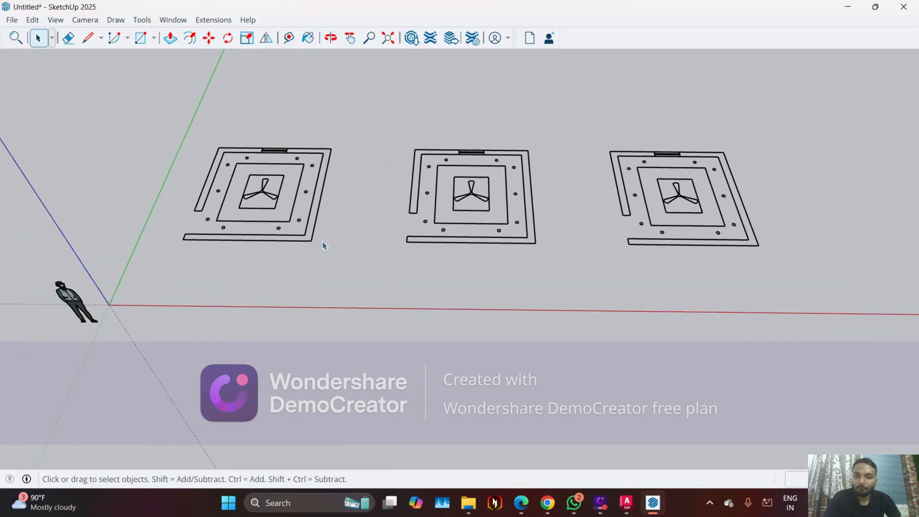
{"action": "scroll", "coordinate": [271, 211], "scroll_direction": "down", "scroll_amount": 1}
{"action": "left_click_drag", "start_coordinate": [126, 105], "coordinate": [725, 265]}
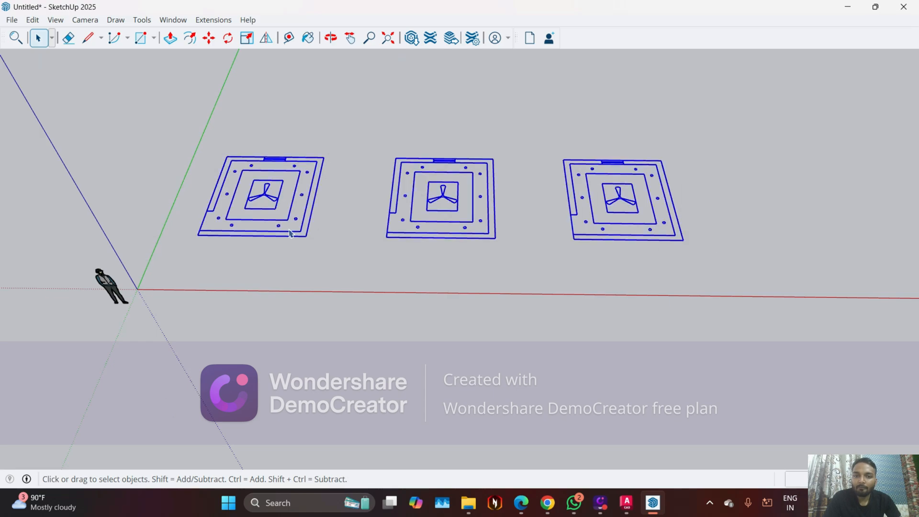
{"action": "scroll", "coordinate": [281, 233], "scroll_direction": "up", "scroll_amount": 2}
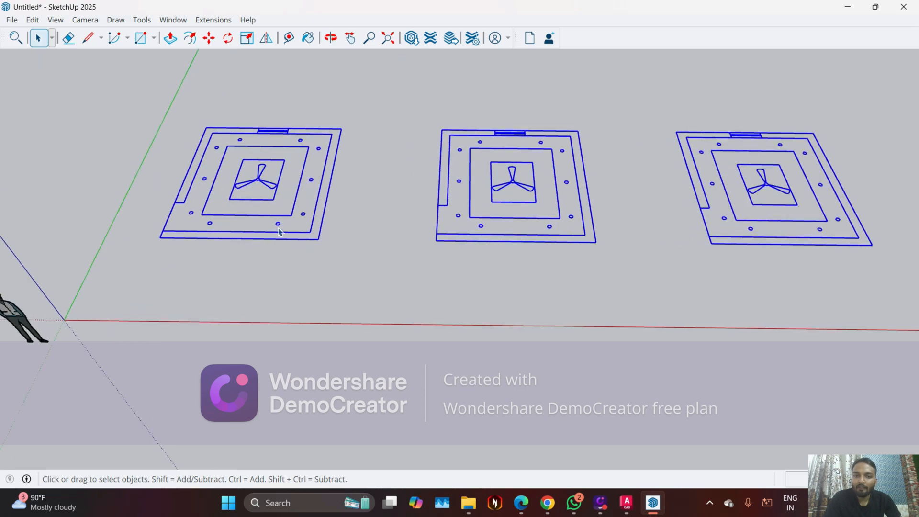
{"action": "right_click", "coordinate": [258, 184]}
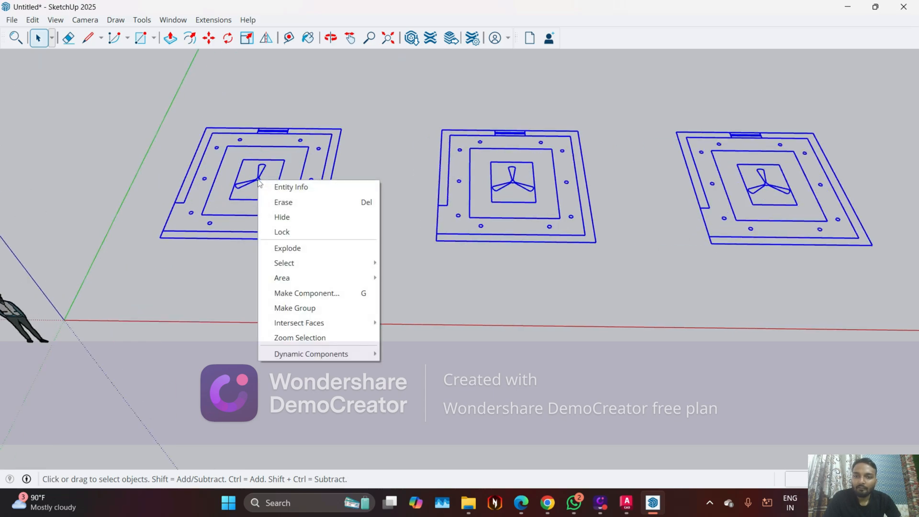
{"action": "left_click", "coordinate": [289, 231]}
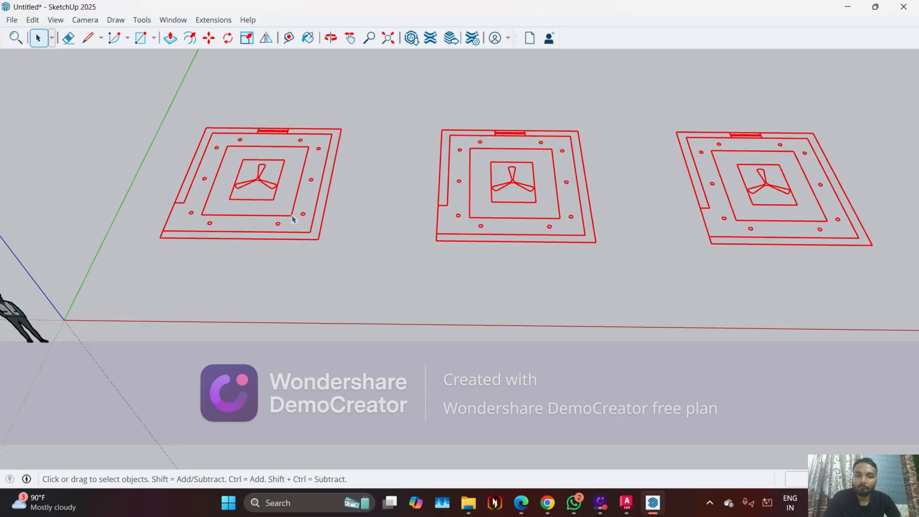
On the plan nearest the origin, trace rectangles over the wall beside the green axis and the window-side wall up to the window's near edge
{"action": "scroll", "coordinate": [119, 128], "scroll_direction": "down", "scroll_amount": 1}
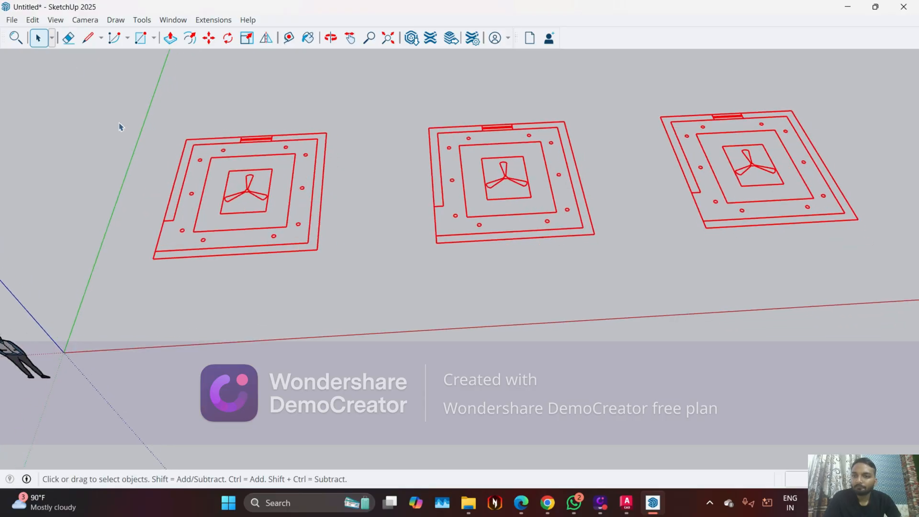
{"action": "left_click", "coordinate": [141, 37]}
{"action": "scroll", "coordinate": [198, 173], "scroll_direction": "up", "scroll_amount": 2}
{"action": "scroll", "coordinate": [196, 177], "scroll_direction": "up", "scroll_amount": 2}
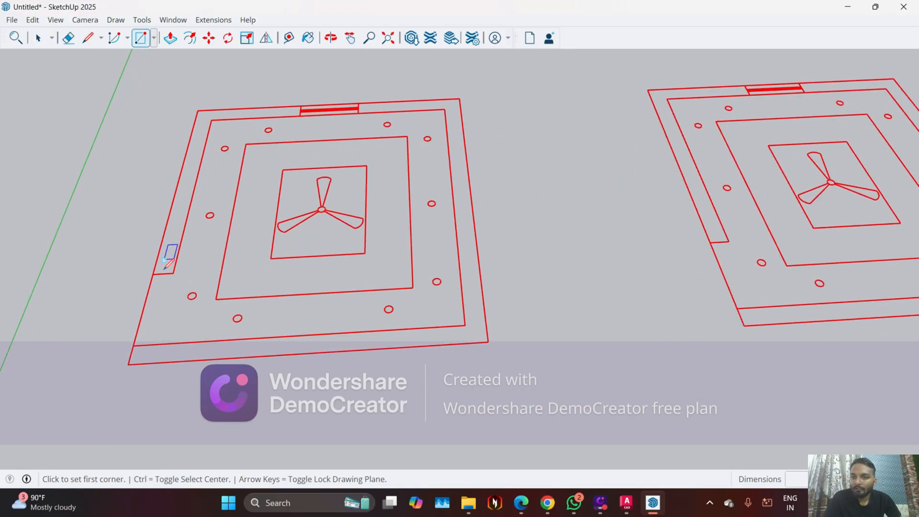
{"action": "left_click", "coordinate": [153, 274]}
{"action": "scroll", "coordinate": [194, 165], "scroll_direction": "up", "scroll_amount": 2}
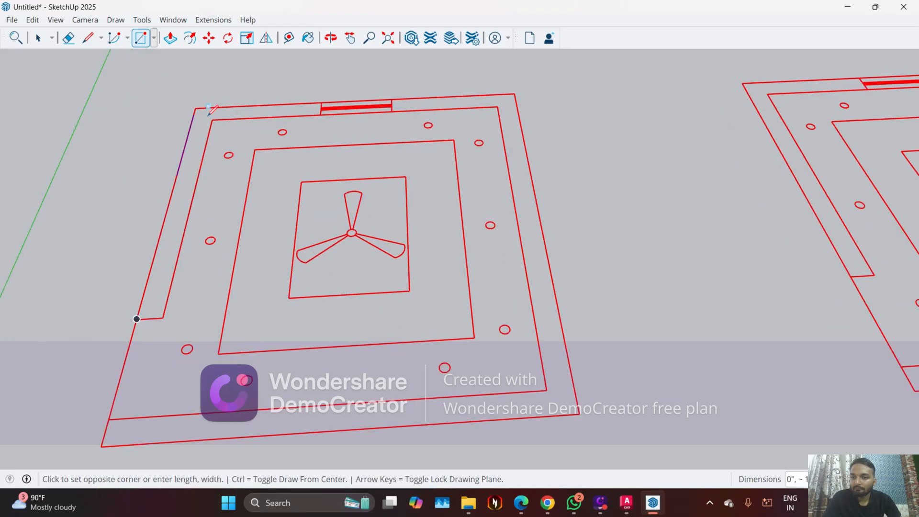
{"action": "left_click", "coordinate": [212, 119]}
{"action": "left_click", "coordinate": [195, 107]}
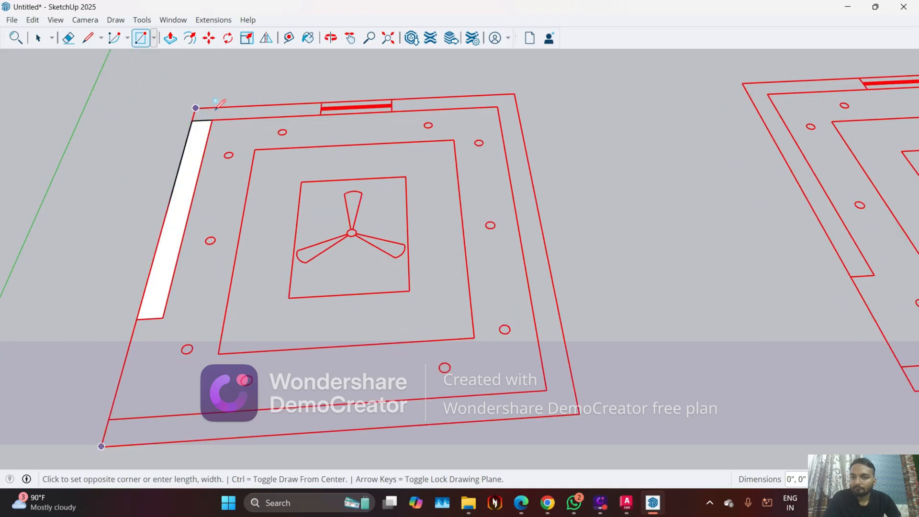
{"action": "left_click", "coordinate": [321, 114]}
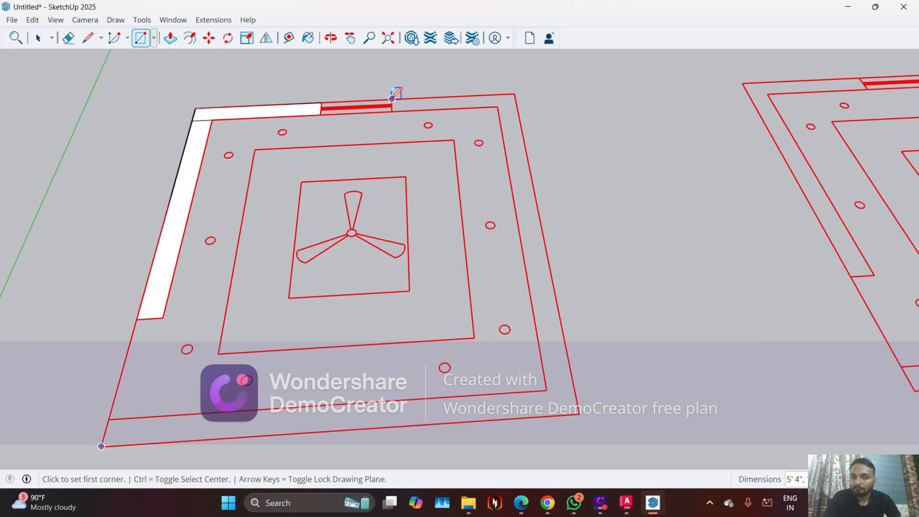
Trace rectangles over the rest of the window-side wall, the full wall opposite the door side, and the front wall
{"action": "left_click", "coordinate": [392, 98]}
{"action": "left_click", "coordinate": [497, 107]}
{"action": "left_click", "coordinate": [514, 93]}
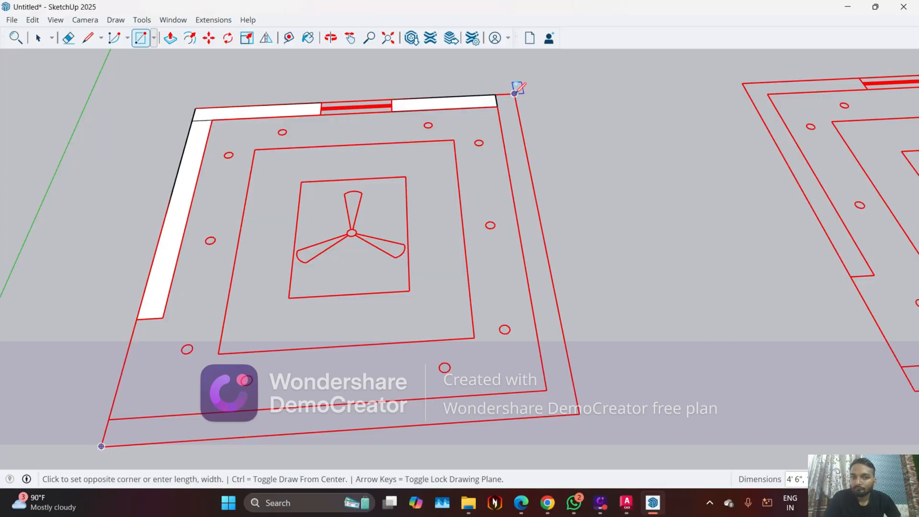
{"action": "left_click", "coordinate": [546, 390]}
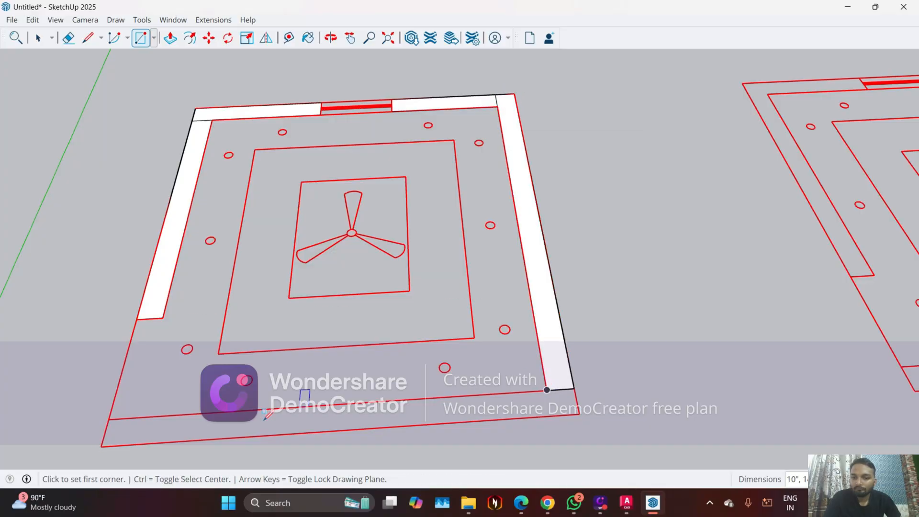
{"action": "left_click", "coordinate": [109, 419]}
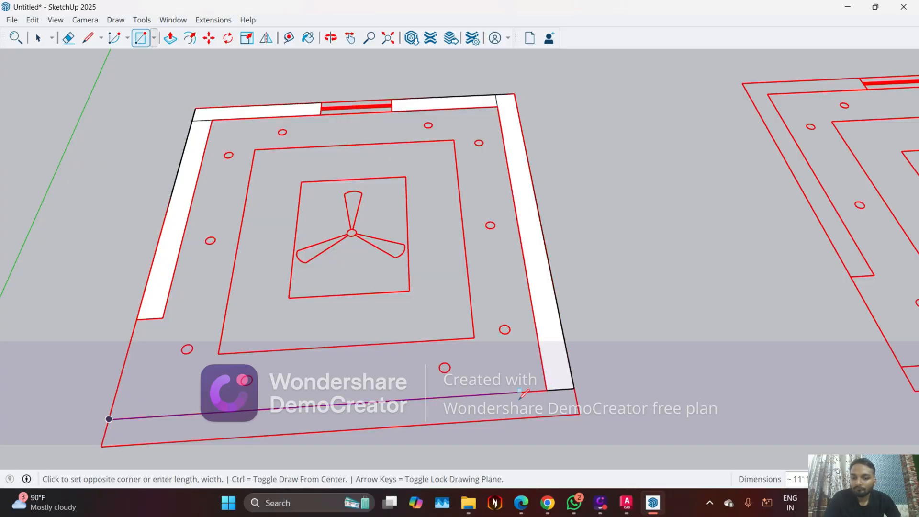
{"action": "left_click", "coordinate": [579, 413]}
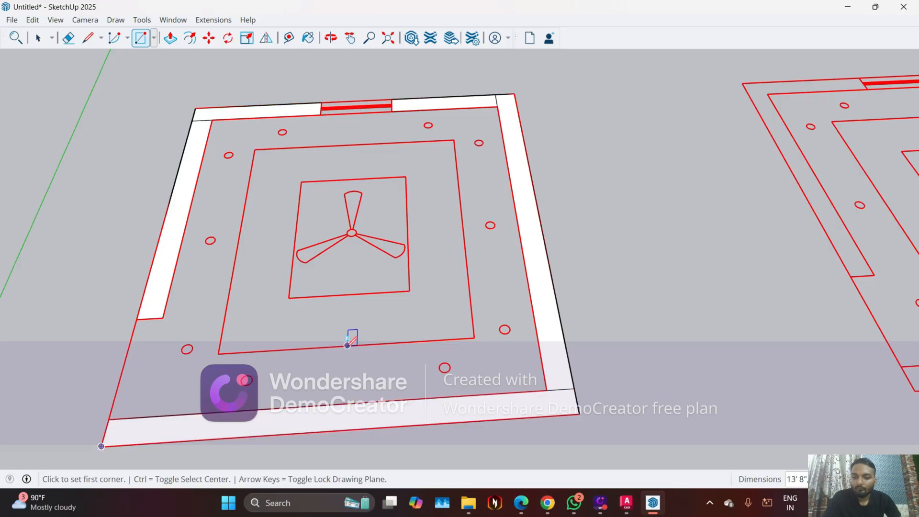
Erase the dividing lines at the wall corners so that adjoining wall faces merge, undoing the stray erasure of a wall face
{"action": "key", "text": "e"}
{"action": "scroll", "coordinate": [455, 362], "scroll_direction": "up", "scroll_amount": 2}
{"action": "left_click_drag", "start_coordinate": [610, 405], "coordinate": [595, 365]}
{"action": "scroll", "coordinate": [601, 384], "scroll_direction": "down", "scroll_amount": 1}
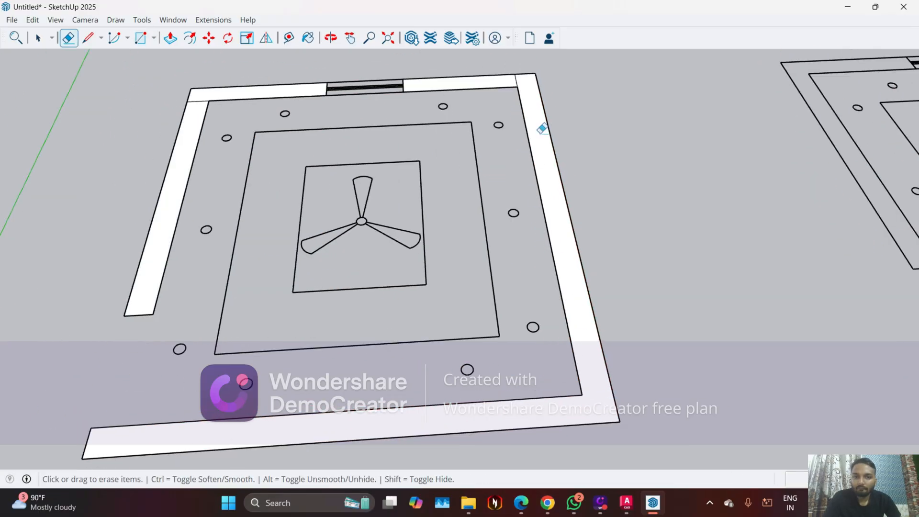
{"action": "scroll", "coordinate": [530, 80], "scroll_direction": "up", "scroll_amount": 1}
{"action": "scroll", "coordinate": [84, 127], "scroll_direction": "up", "scroll_amount": 1}
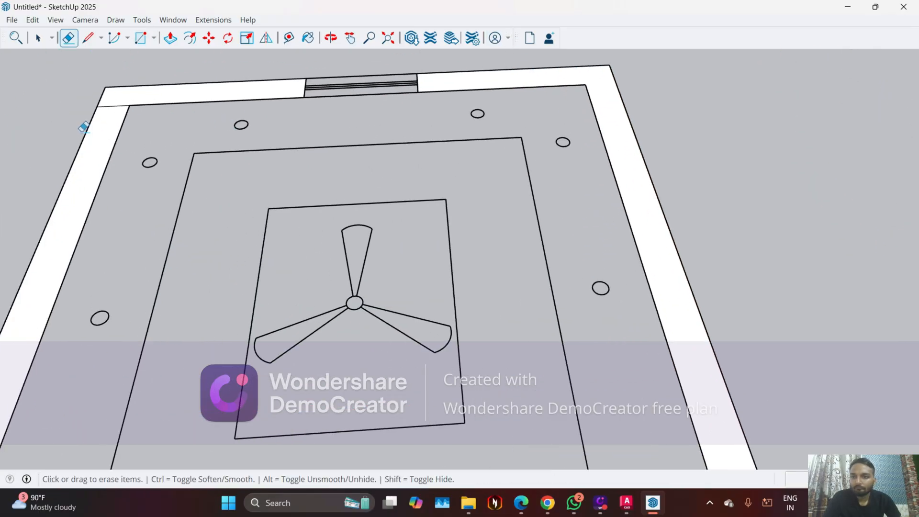
{"action": "left_click_drag", "start_coordinate": [117, 95], "coordinate": [125, 133]}
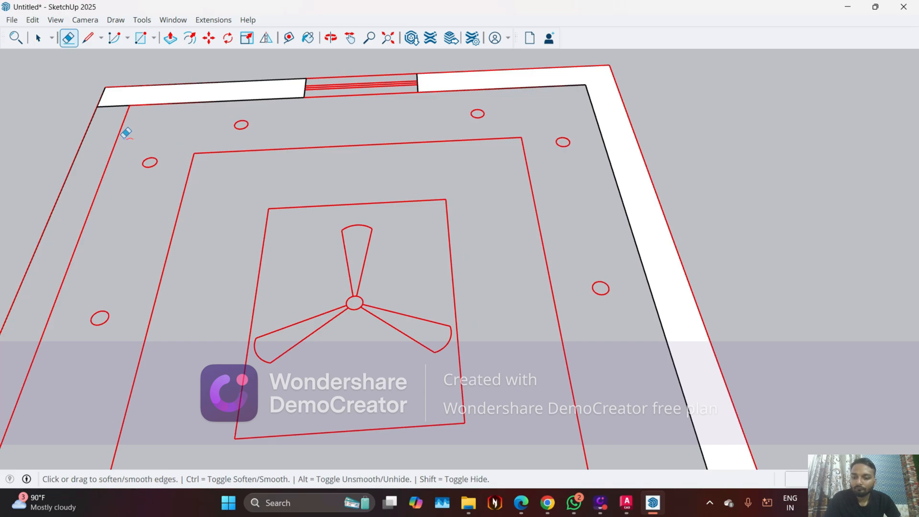
{"action": "key", "text": "ctrl+z"}
{"action": "scroll", "coordinate": [102, 100], "scroll_direction": "up", "scroll_amount": 2}
{"action": "scroll", "coordinate": [111, 125], "scroll_direction": "down", "scroll_amount": 3}
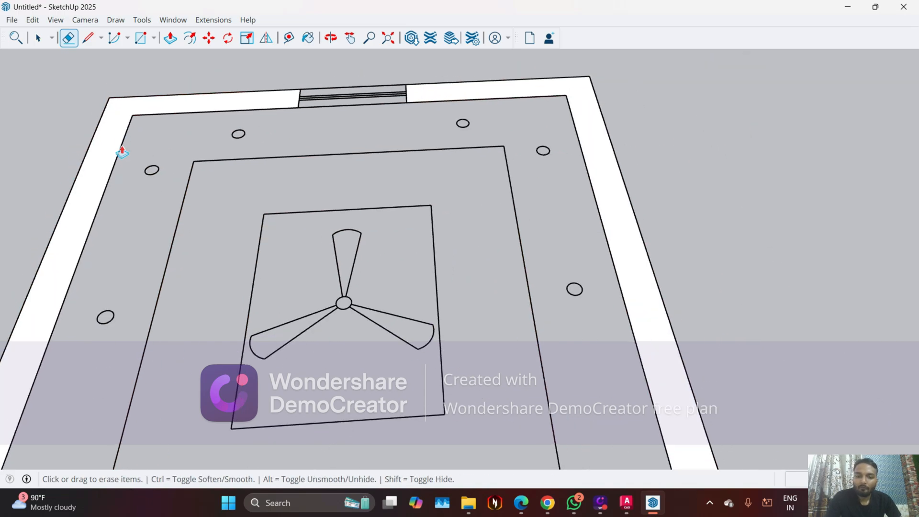
Push/Pull both wall faces of the traced plan up to a height of 10'
{"action": "key", "text": "p"}
{"action": "left_click", "coordinate": [102, 148]}
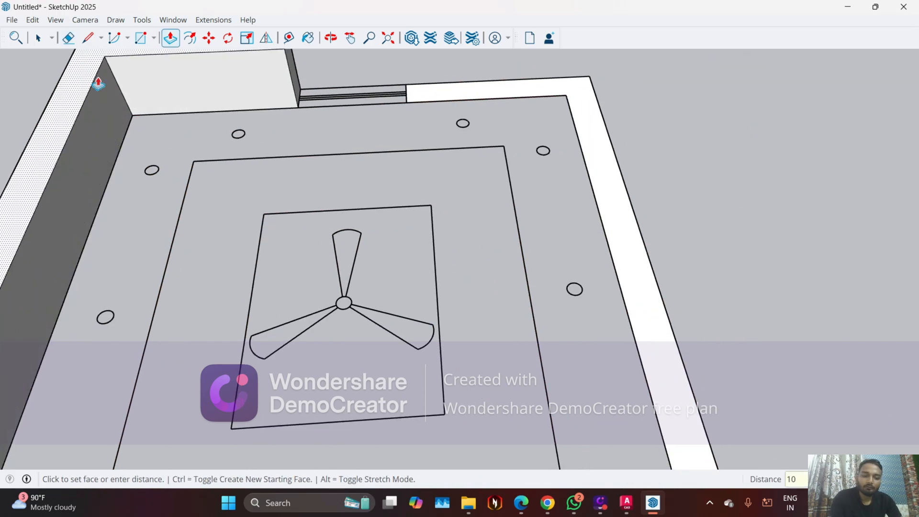
{"action": "type", "text": "'"}
{"action": "key", "text": "Return"}
{"action": "scroll", "coordinate": [269, 162], "scroll_direction": "down", "scroll_amount": 2}
{"action": "left_click", "coordinate": [412, 107]}
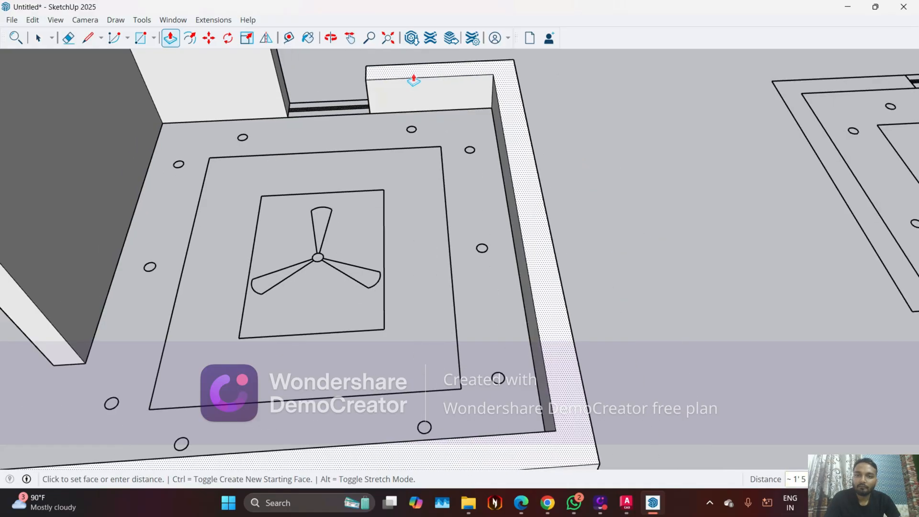
{"action": "type", "text": "10"}
{"action": "scroll", "coordinate": [390, 82], "scroll_direction": "down", "scroll_amount": 3}
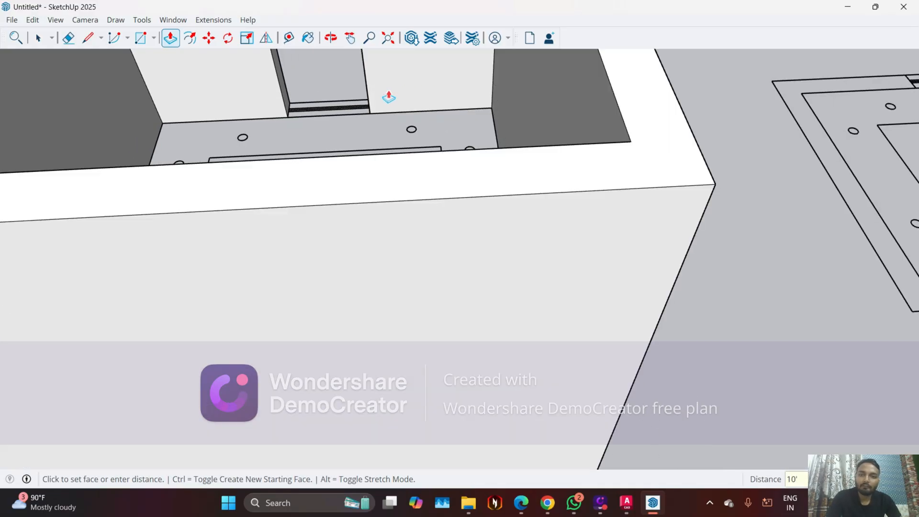
{"action": "middle_click_drag", "start_coordinate": [390, 94], "coordinate": [266, 301]}
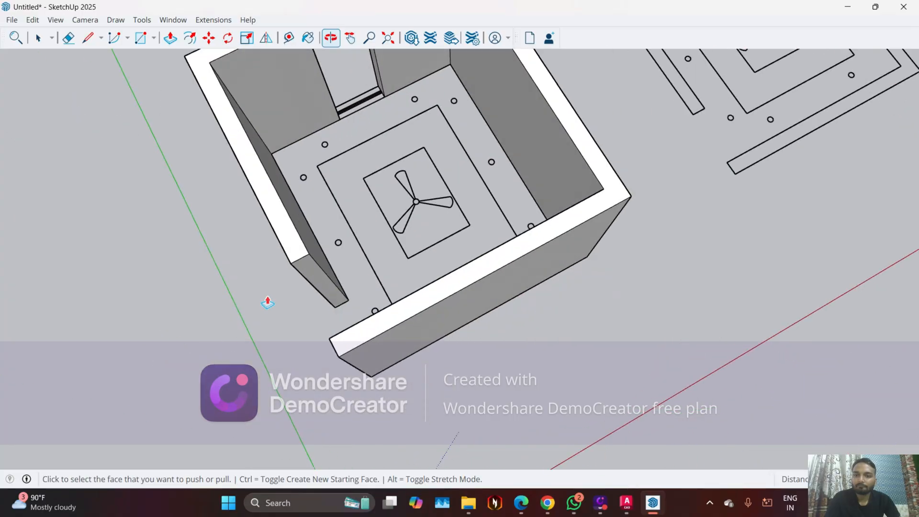
{"action": "scroll", "coordinate": [366, 163], "scroll_direction": "up", "scroll_amount": 3}
{"action": "scroll", "coordinate": [369, 205], "scroll_direction": "down", "scroll_amount": 3}
{"action": "scroll", "coordinate": [376, 132], "scroll_direction": "up", "scroll_amount": 3}
{"action": "scroll", "coordinate": [397, 177], "scroll_direction": "down", "scroll_amount": 3}
{"action": "scroll", "coordinate": [393, 202], "scroll_direction": "down", "scroll_amount": 2}
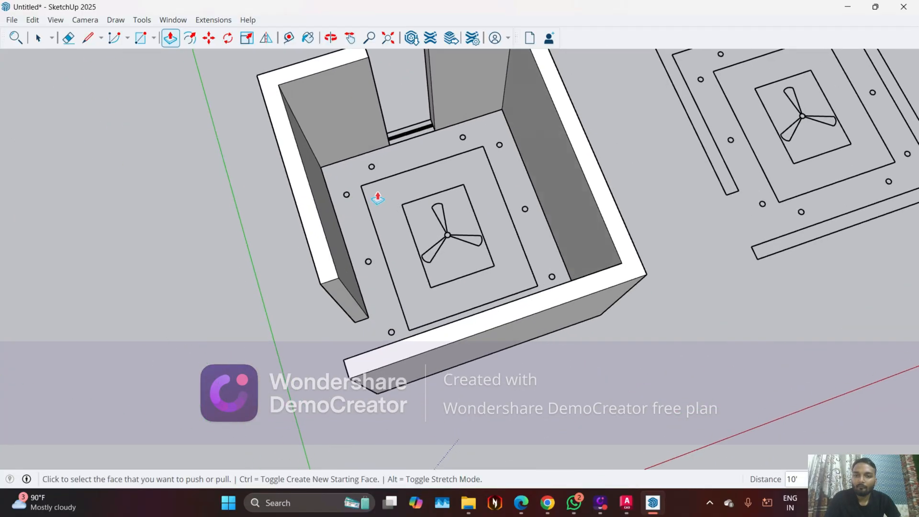
Draw a rectangle across the base of the window opening between the two wall ends and reverse its face
{"action": "middle_click_drag", "start_coordinate": [375, 199], "coordinate": [470, 191]}
{"action": "scroll", "coordinate": [469, 191], "scroll_direction": "up", "scroll_amount": 8}
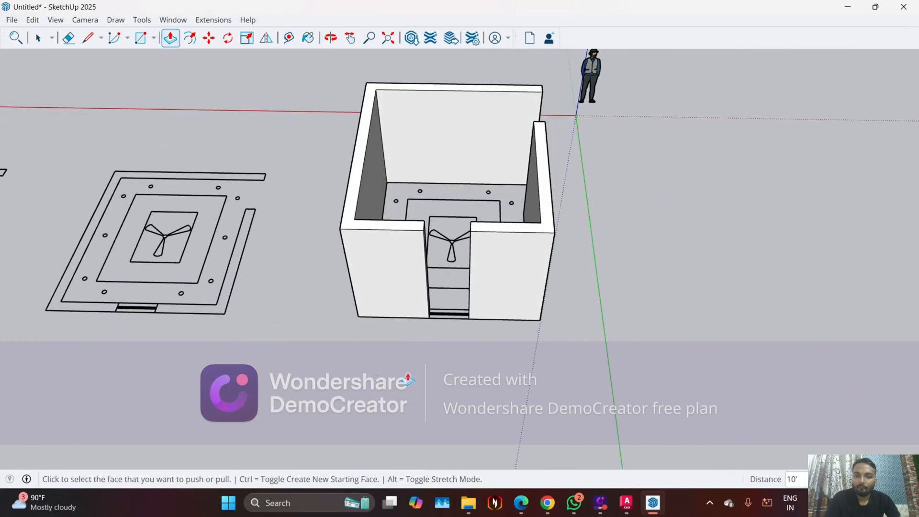
{"action": "key", "text": "r"}
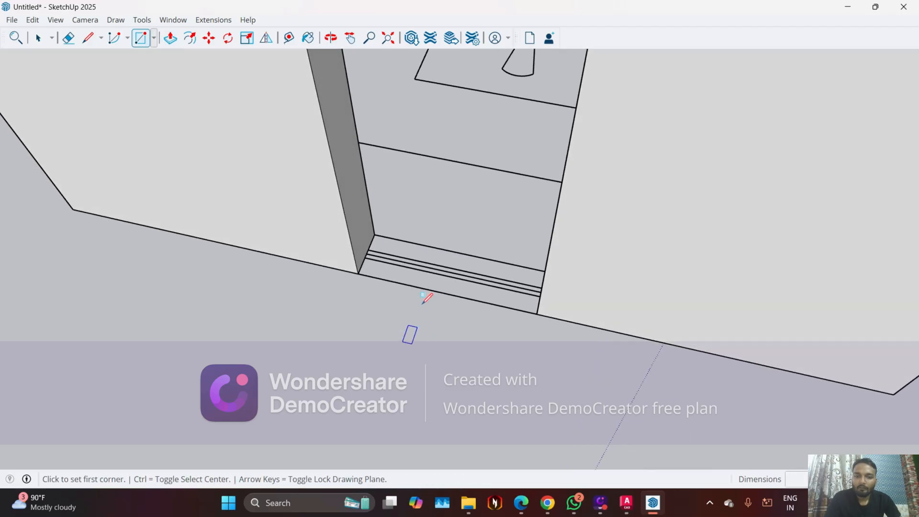
{"action": "scroll", "coordinate": [417, 306], "scroll_direction": "up", "scroll_amount": 3}
{"action": "left_click", "coordinate": [352, 205]}
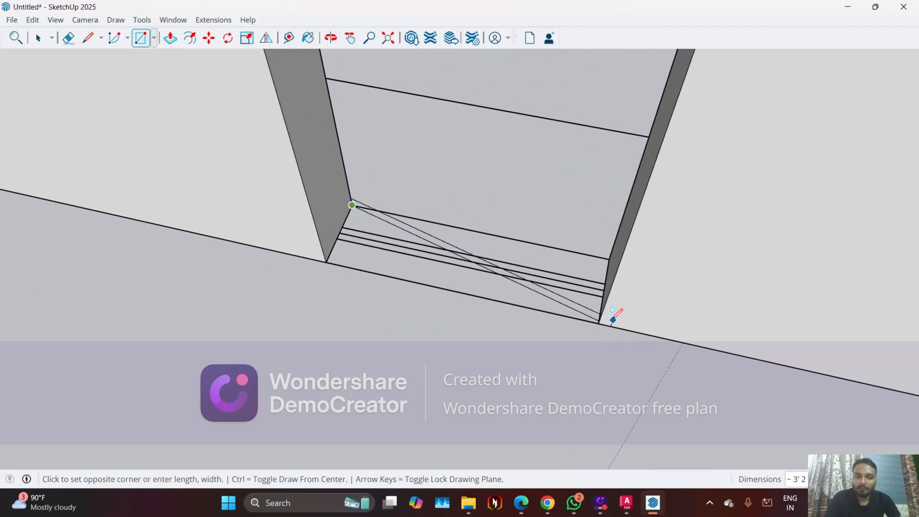
{"action": "left_click", "coordinate": [599, 323]}
{"action": "key", "text": "space"}
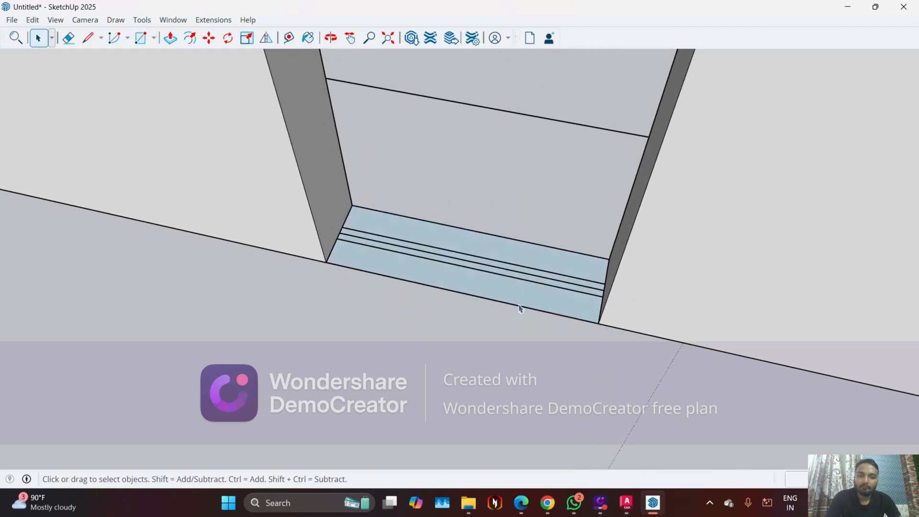
{"action": "double_click", "coordinate": [520, 303]}
{"action": "right_click", "coordinate": [519, 303]}
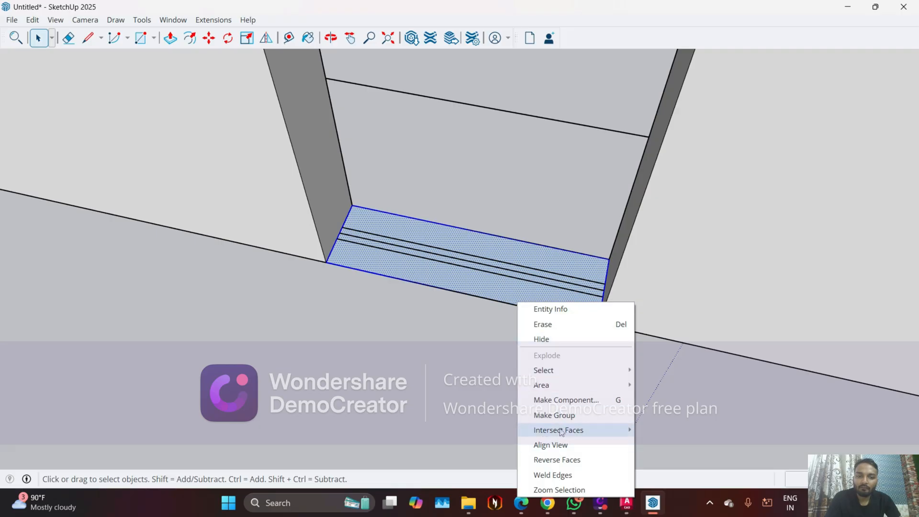
{"action": "left_click", "coordinate": [556, 460]}
Push/Pull the window opening's base face up 3' to form the sill wall
{"action": "key", "text": "p"}
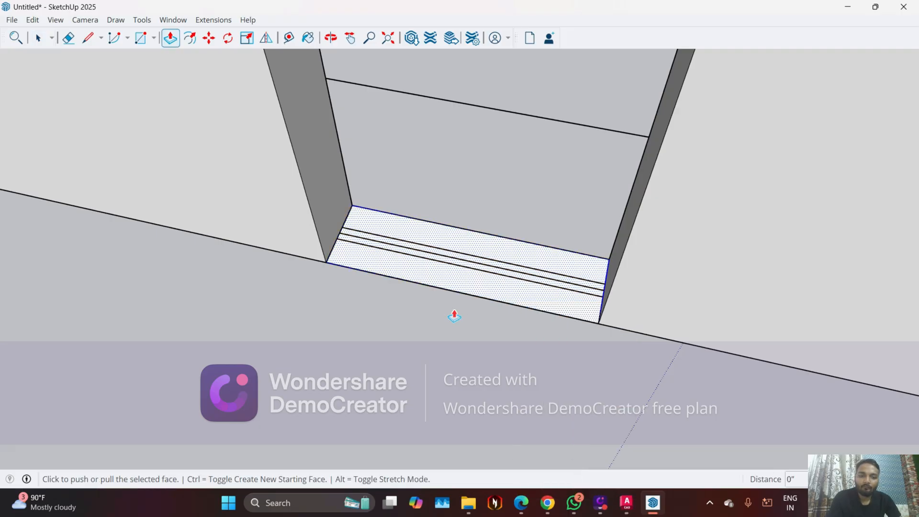
{"action": "left_click", "coordinate": [450, 289]}
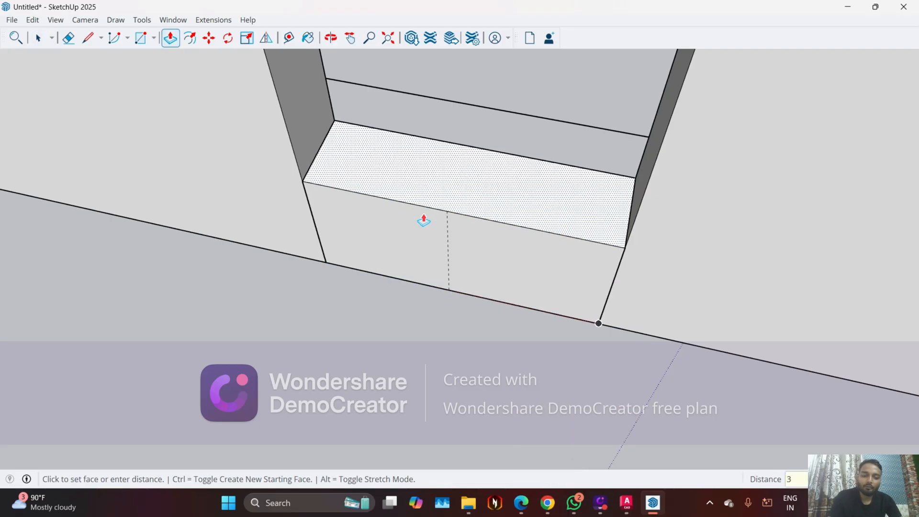
{"action": "left_click", "coordinate": [424, 221]}
{"action": "middle_click_drag", "start_coordinate": [424, 221], "coordinate": [416, 315]}
Copy the top edge of the wall end beside the window opening downward to mark the window's head height
{"action": "key", "text": "space"}
{"action": "scroll", "coordinate": [396, 73], "scroll_direction": "up", "scroll_amount": 2}
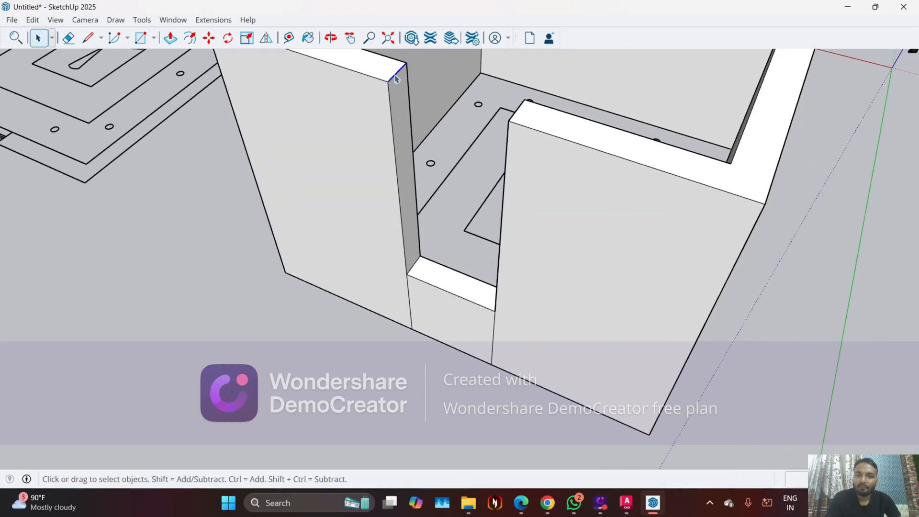
{"action": "scroll", "coordinate": [396, 78], "scroll_direction": "up", "scroll_amount": 2}
{"action": "key", "text": "m"}
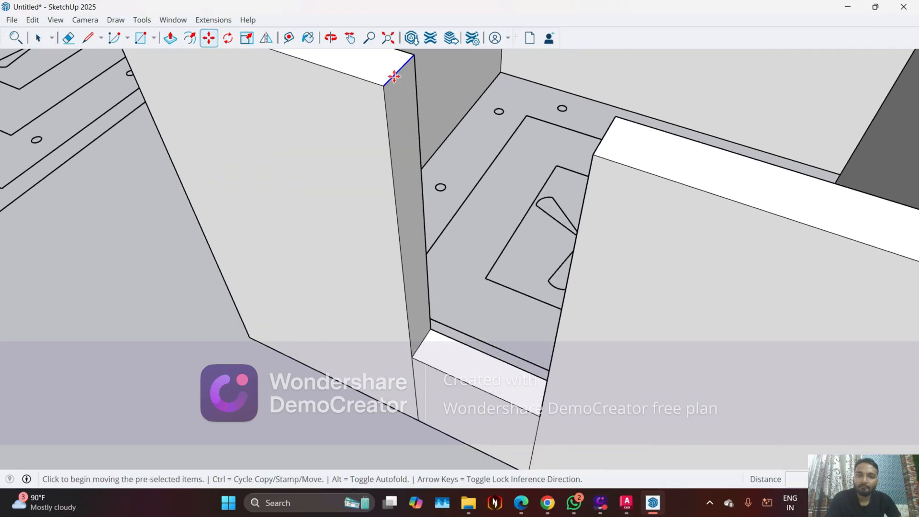
{"action": "left_click", "coordinate": [388, 105]}
{"action": "key", "text": "ctrl"}
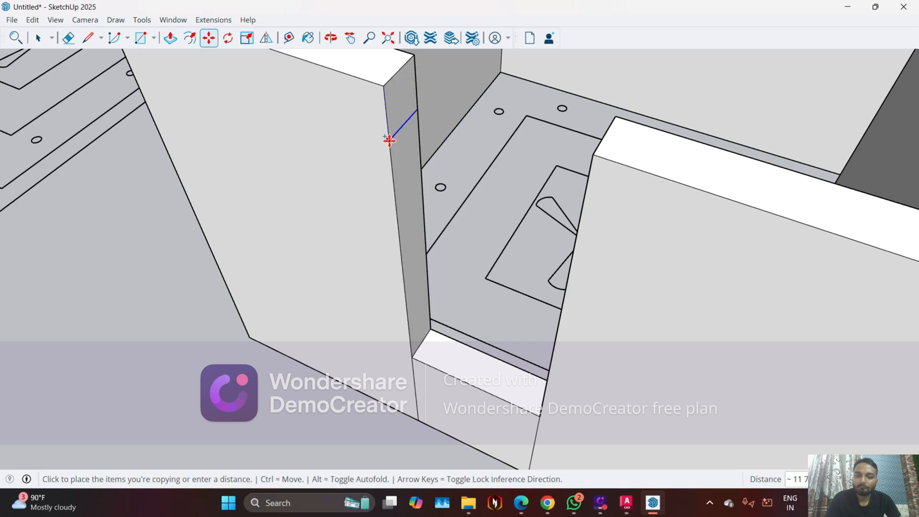
{"action": "key", "text": "Return"}
Push/Pull the upper part of that wall end across to the opposite wall end to close the wall above the window
{"action": "key", "text": "p"}
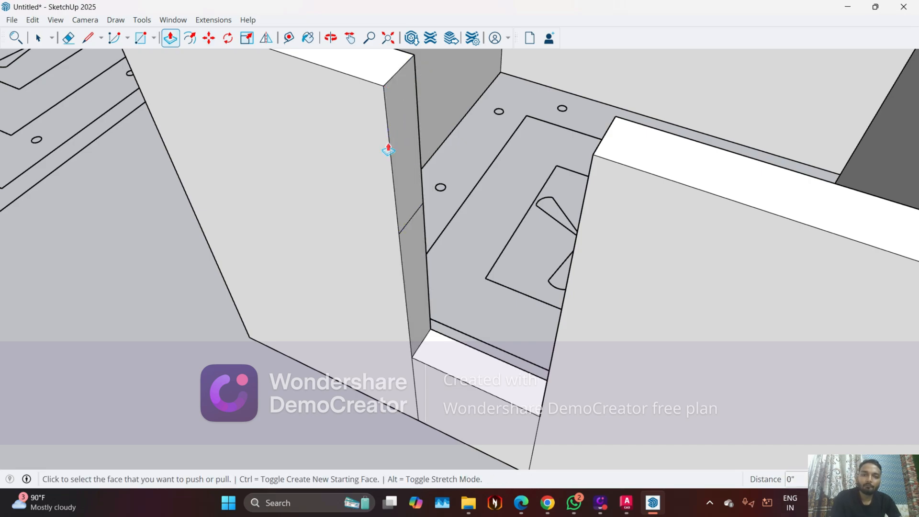
{"action": "left_click", "coordinate": [388, 144]}
{"action": "key", "text": "Escape"}
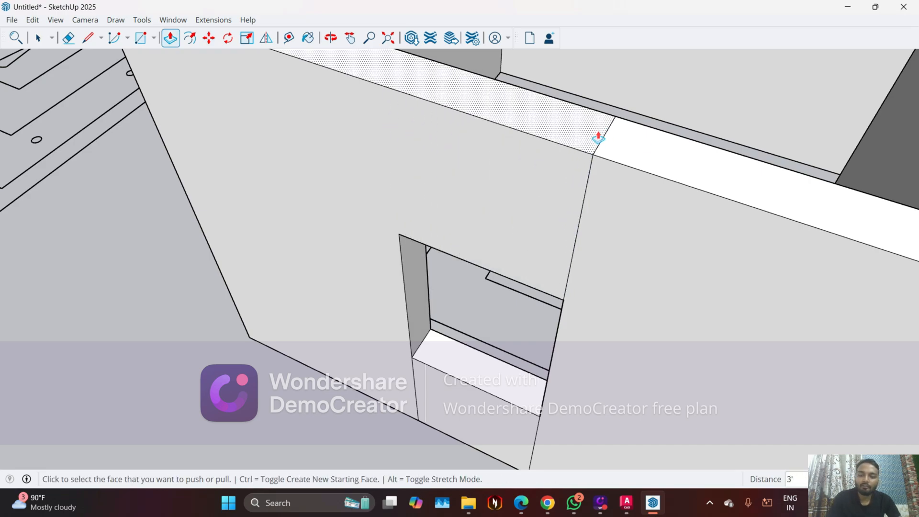
Erase the leftover dividing lines above and below the window on the outer, top and inner wall faces
{"action": "key", "text": "e"}
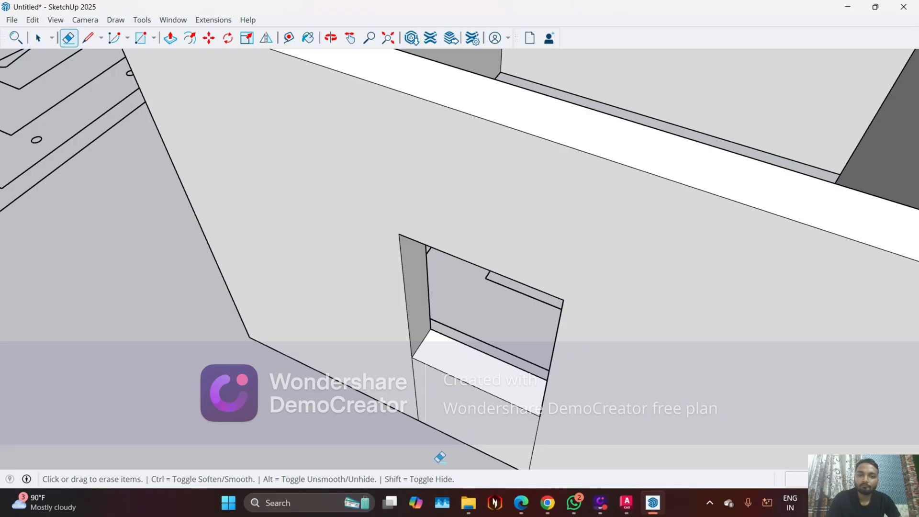
{"action": "scroll", "coordinate": [421, 456], "scroll_direction": "up", "scroll_amount": 3}
{"action": "scroll", "coordinate": [476, 303], "scroll_direction": "down", "scroll_amount": 5}
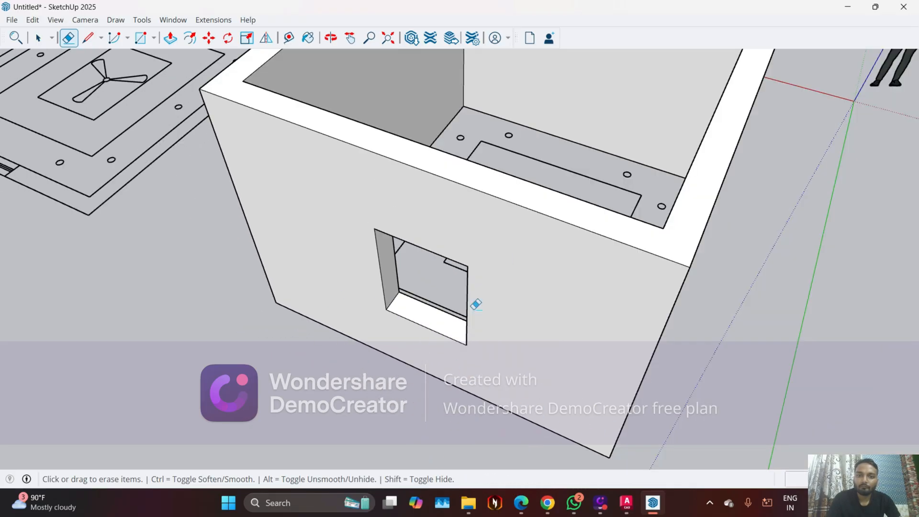
{"action": "middle_click_drag", "start_coordinate": [476, 303], "coordinate": [411, 385]}
{"action": "scroll", "coordinate": [390, 275], "scroll_direction": "up", "scroll_amount": 4}
{"action": "scroll", "coordinate": [389, 275], "scroll_direction": "up", "scroll_amount": 2}
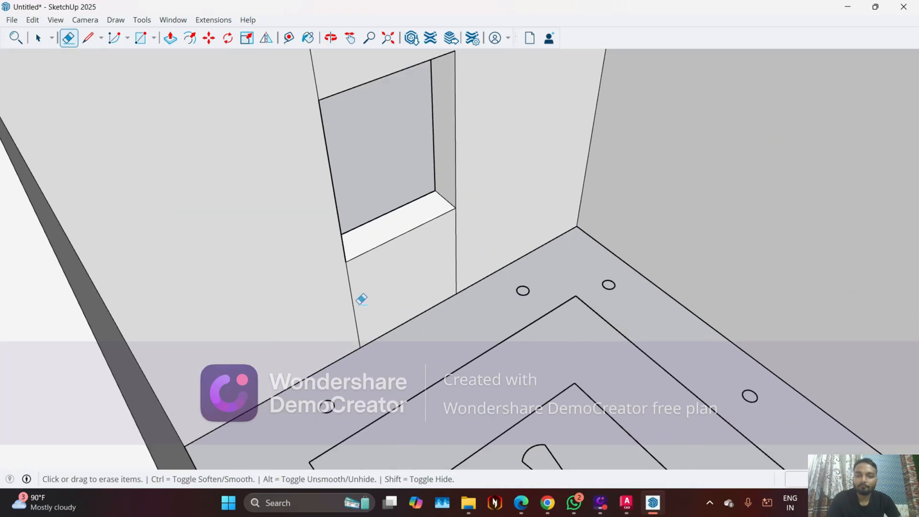
{"action": "scroll", "coordinate": [334, 297], "scroll_direction": "down", "scroll_amount": 2}
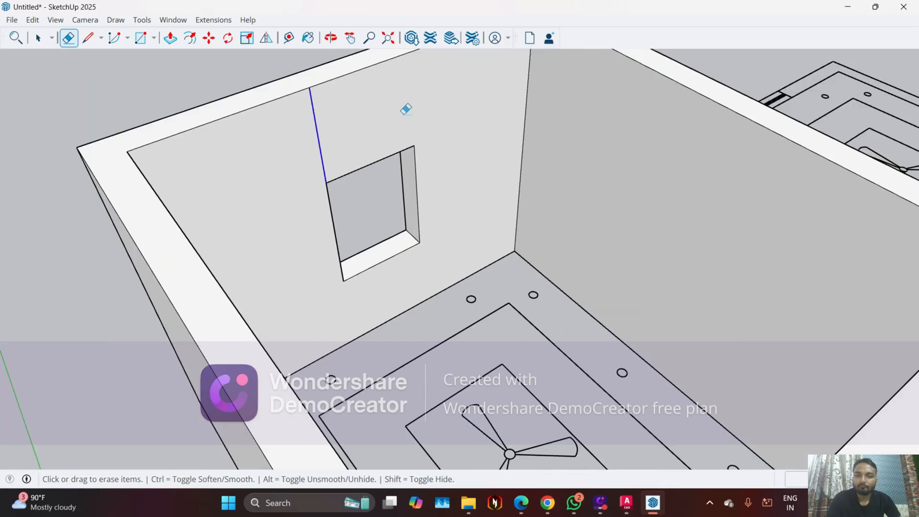
{"action": "scroll", "coordinate": [406, 109], "scroll_direction": "down", "scroll_amount": 4}
{"action": "middle_click_drag", "start_coordinate": [353, 134], "coordinate": [338, 151]}
Select all of the connected wall geometry and make it a group
{"action": "key", "text": "space"}
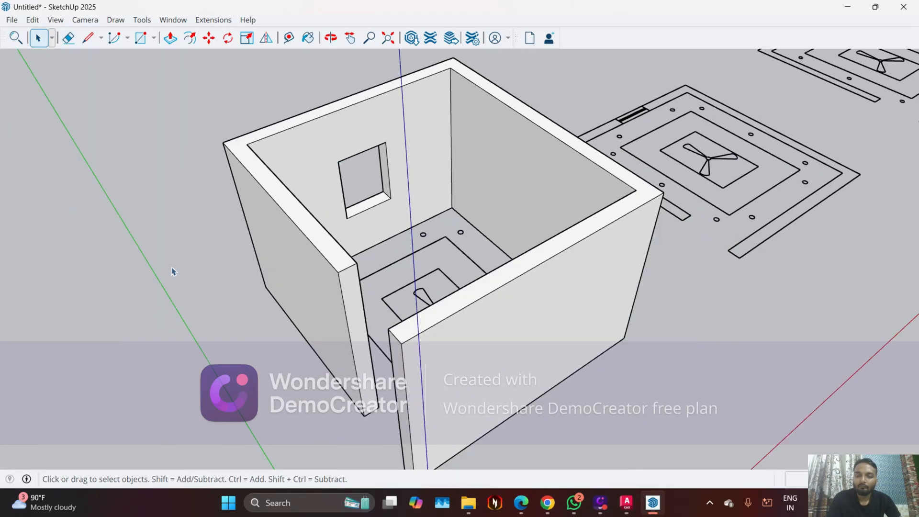
{"action": "middle_click_drag", "start_coordinate": [173, 271], "coordinate": [353, 232]}
{"action": "triple_click", "coordinate": [353, 233]}
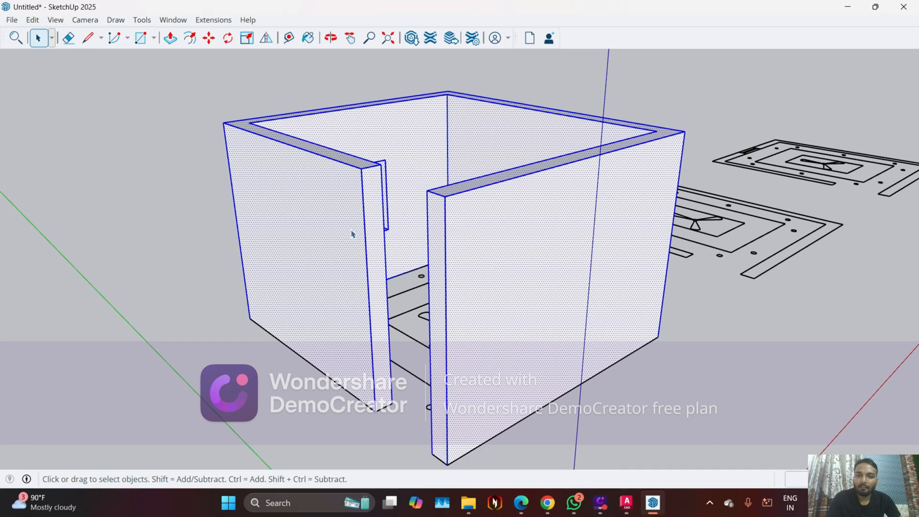
{"action": "right_click", "coordinate": [352, 234]}
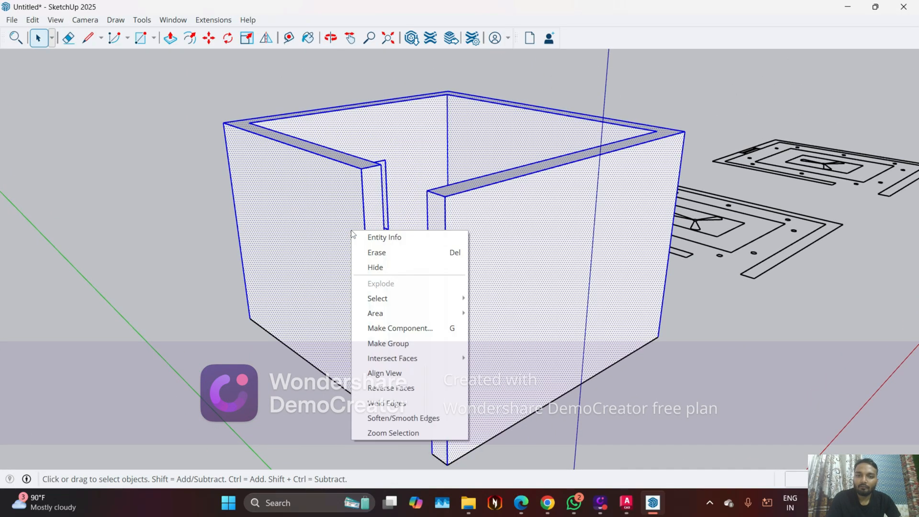
{"action": "left_click", "coordinate": [388, 343]}
Open the wall group and draw a 10" line across the wall top from an inner corner to the outer edge, splitting off the front wall
{"action": "middle_click_drag", "start_coordinate": [387, 343], "coordinate": [589, 265]}
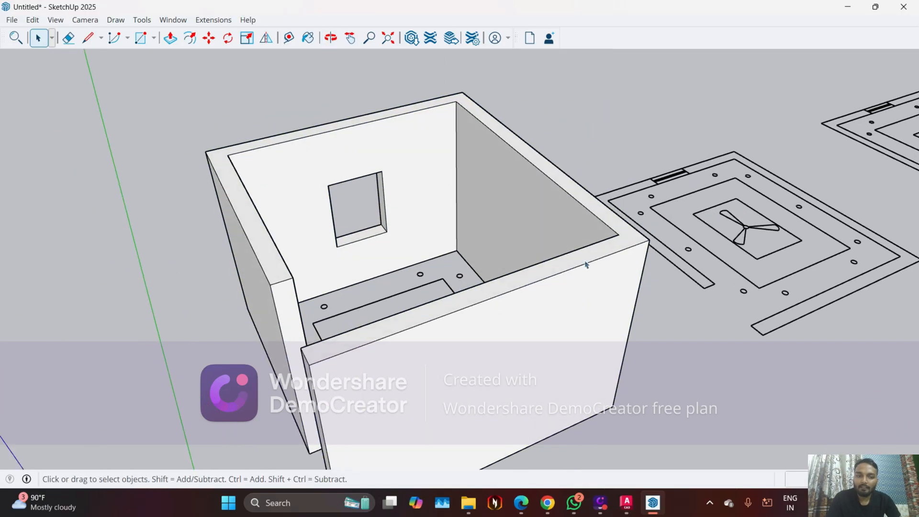
{"action": "left_click", "coordinate": [589, 262]}
{"action": "double_click", "coordinate": [588, 259]}
{"action": "scroll", "coordinate": [588, 256], "scroll_direction": "up", "scroll_amount": 5}
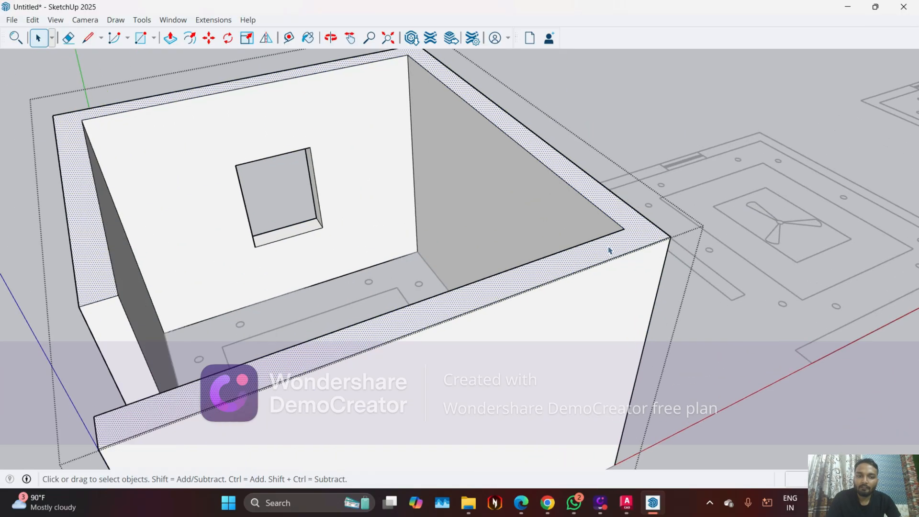
{"action": "left_click", "coordinate": [87, 38]}
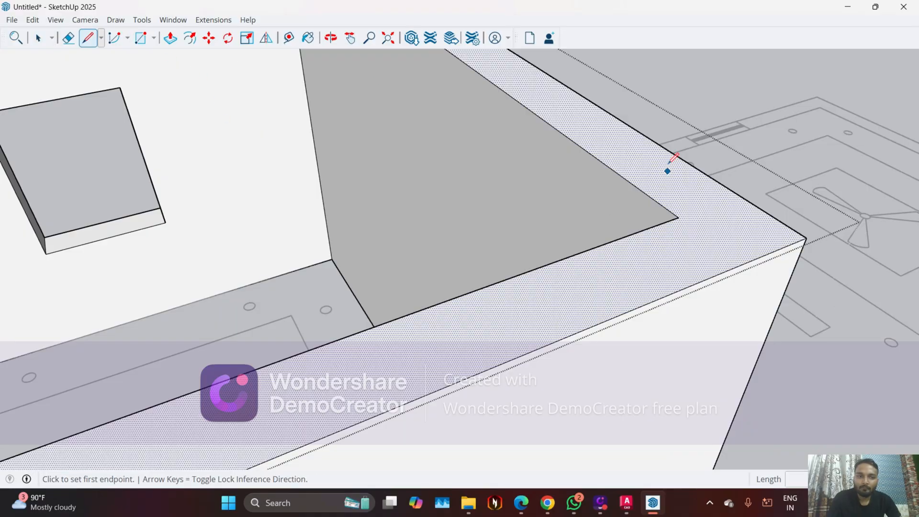
{"action": "left_click", "coordinate": [679, 217]}
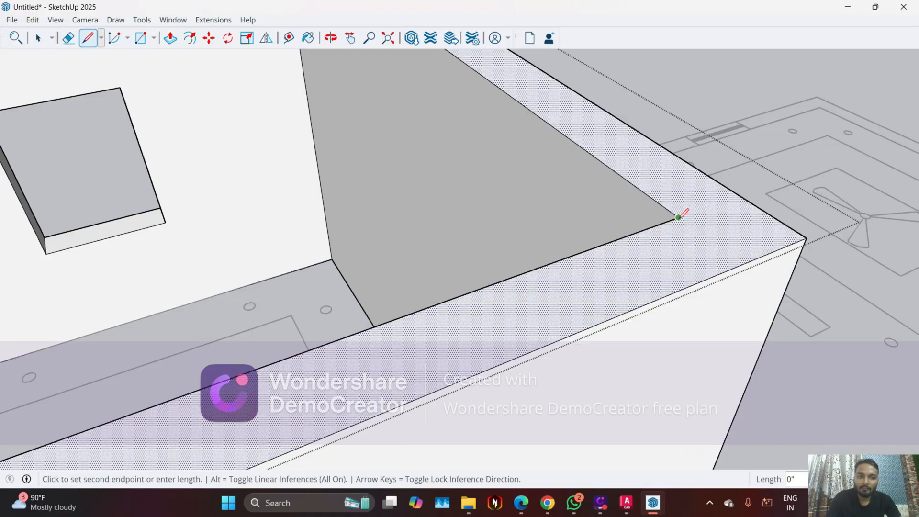
{"action": "left_click", "coordinate": [743, 264]}
{"action": "key", "text": "space"}
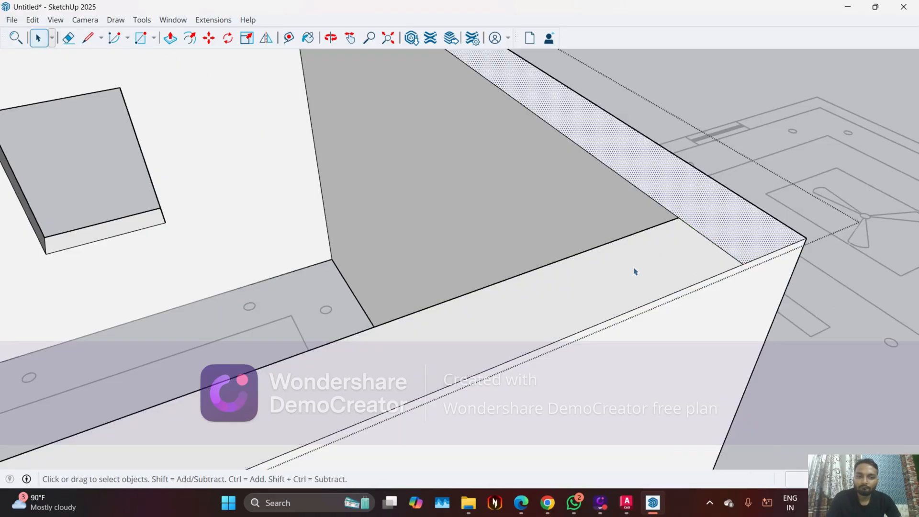
Push/Pull the front wall's top face down until only a low wall remains, and leave the wall group
{"action": "left_click", "coordinate": [553, 297]}
{"action": "key", "text": "p"}
{"action": "scroll", "coordinate": [551, 335], "scroll_direction": "down", "scroll_amount": 6}
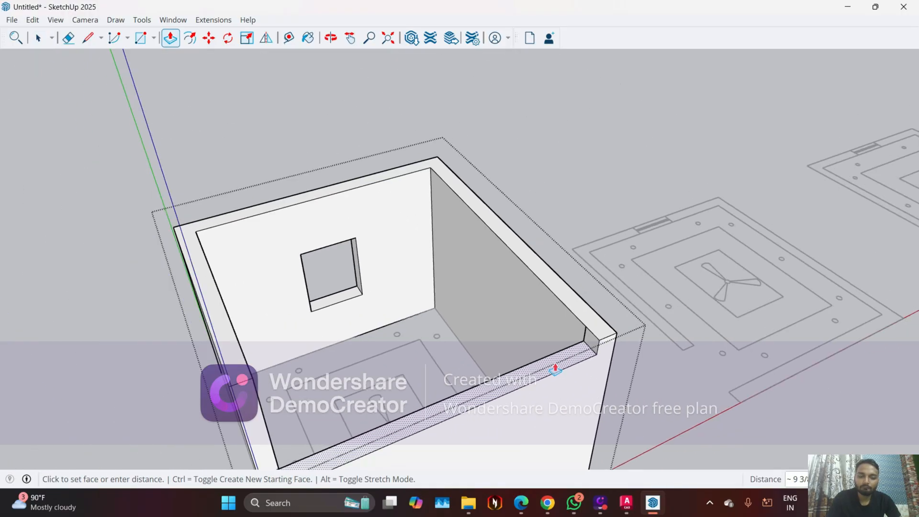
{"action": "scroll", "coordinate": [556, 364], "scroll_direction": "down", "scroll_amount": 4}
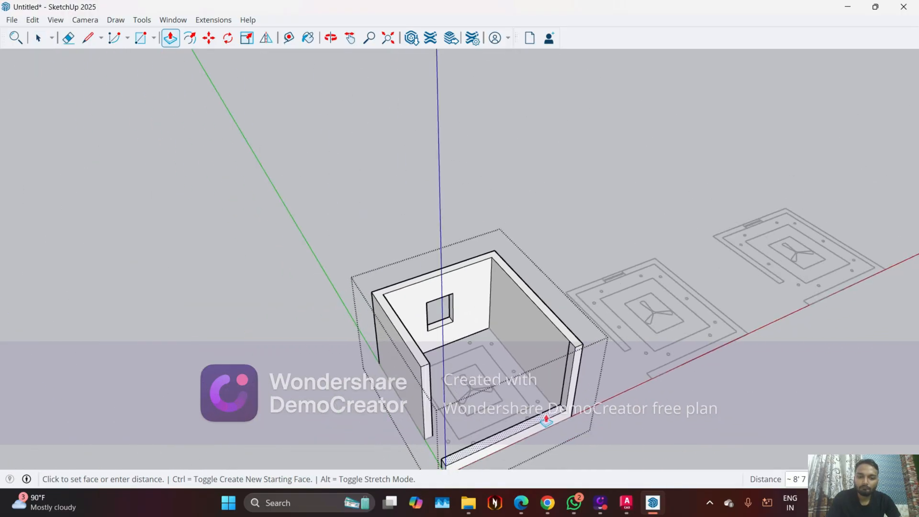
{"action": "scroll", "coordinate": [551, 421], "scroll_direction": "up", "scroll_amount": 2}
{"action": "left_click", "coordinate": [551, 425]}
{"action": "middle_click_drag", "start_coordinate": [460, 365], "coordinate": [450, 341]}
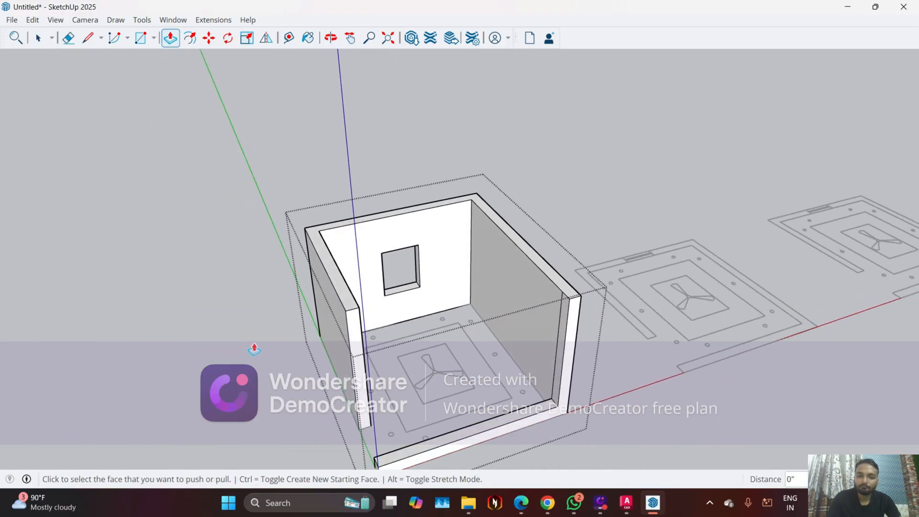
{"action": "key", "text": "space"}
{"action": "middle_click_drag", "start_coordinate": [426, 408], "coordinate": [525, 367]}
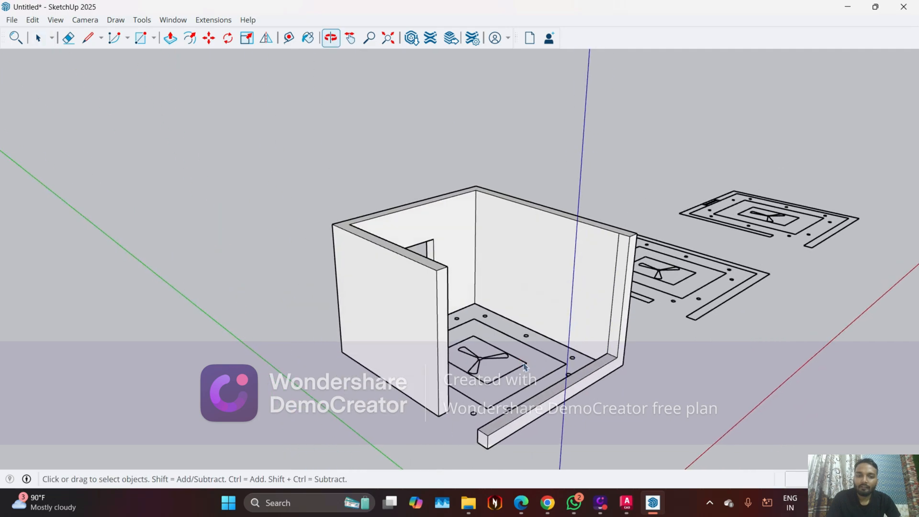
Examine the walls, window, cut-down front wall and floor plan from the front, inside, below and above
{"action": "middle_click_drag", "start_coordinate": [591, 404], "coordinate": [371, 324]}
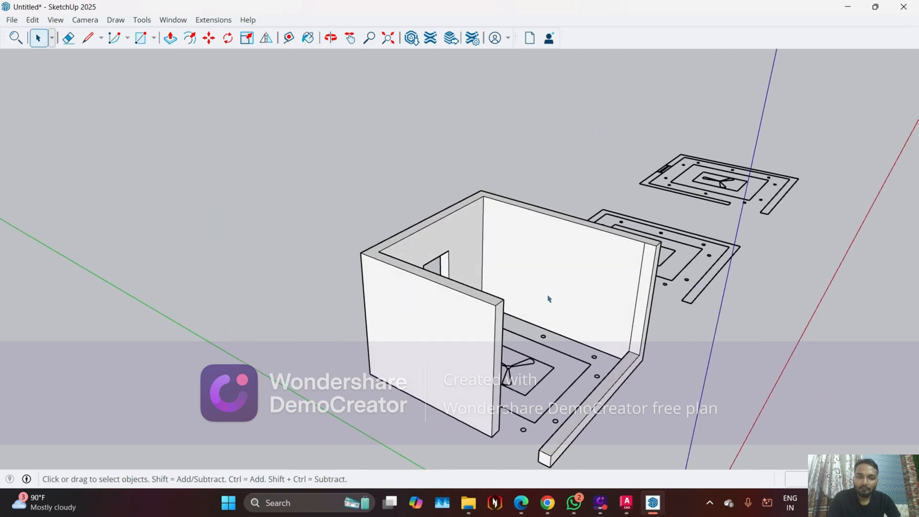
{"action": "middle_click_drag", "start_coordinate": [549, 298], "coordinate": [523, 283]}
{"action": "scroll", "coordinate": [523, 282], "scroll_direction": "up", "scroll_amount": 6}
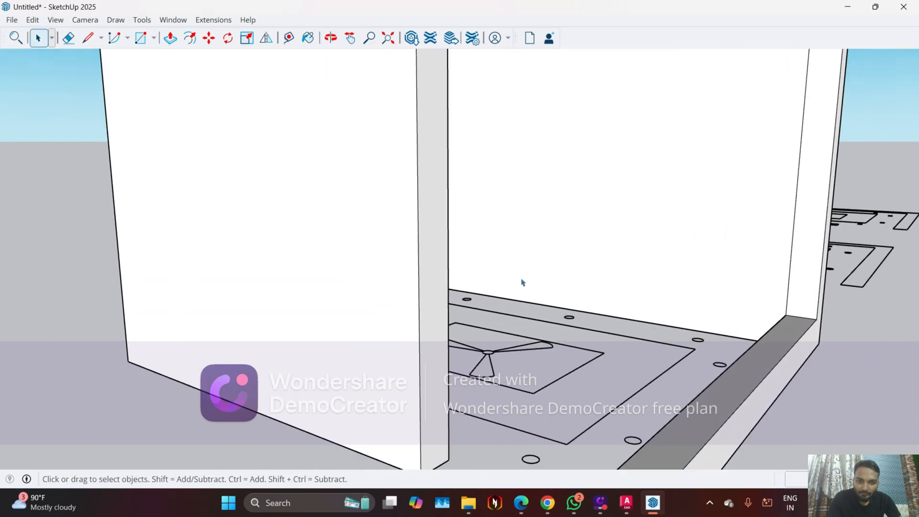
{"action": "scroll", "coordinate": [498, 268], "scroll_direction": "up", "scroll_amount": 3}
{"action": "middle_click_drag", "start_coordinate": [470, 189], "coordinate": [384, 208]}
{"action": "scroll", "coordinate": [409, 306], "scroll_direction": "down", "scroll_amount": 5}
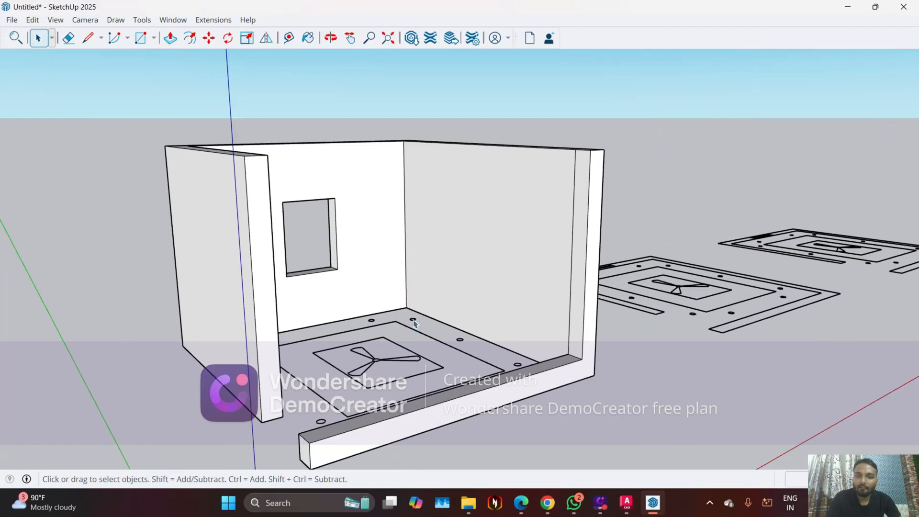
{"action": "middle_click_drag", "start_coordinate": [457, 402], "coordinate": [394, 263]}
{"action": "scroll", "coordinate": [394, 263], "scroll_direction": "down", "scroll_amount": 5}
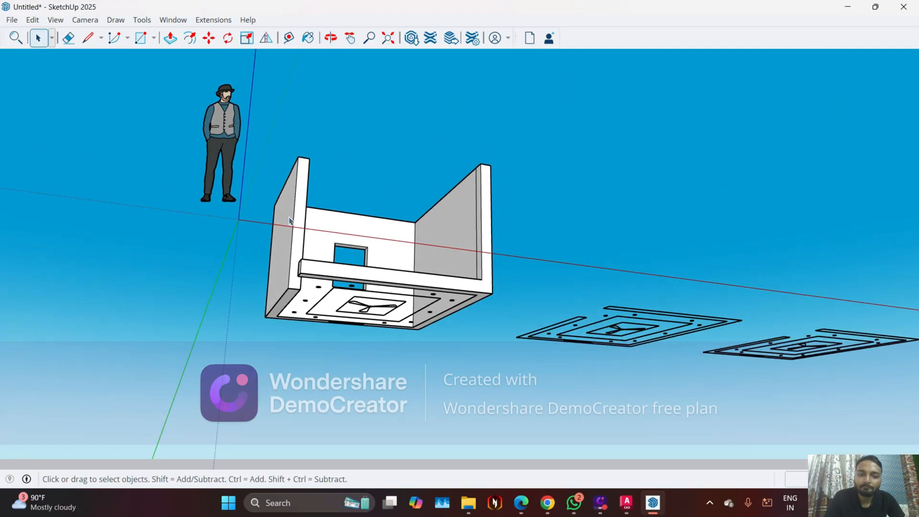
{"action": "middle_click_drag", "start_coordinate": [292, 218], "coordinate": [293, 281]}
{"action": "left_click", "coordinate": [293, 281]}
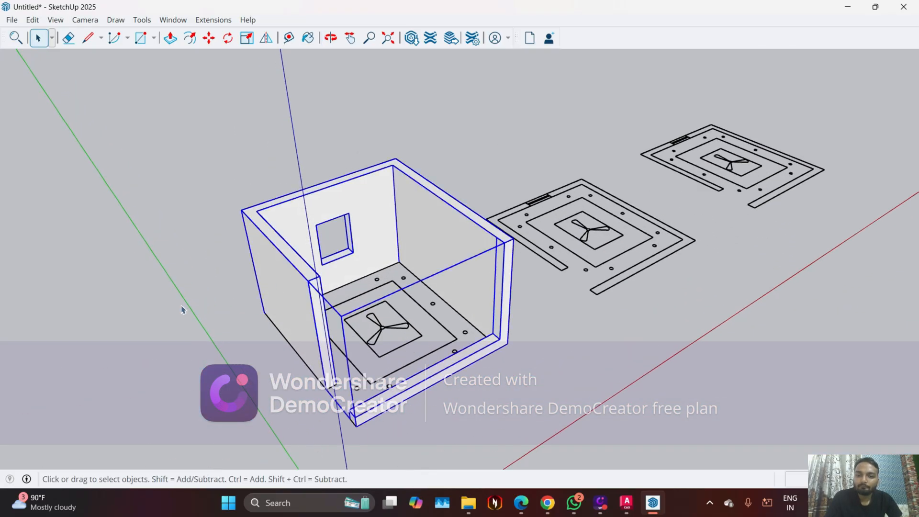
{"action": "left_click", "coordinate": [194, 307]}
Switch to the Google Meet window in Chrome to check the call, and return to SketchUp
{"action": "left_click", "coordinate": [553, 503]}
{"action": "left_click", "coordinate": [500, 461]}
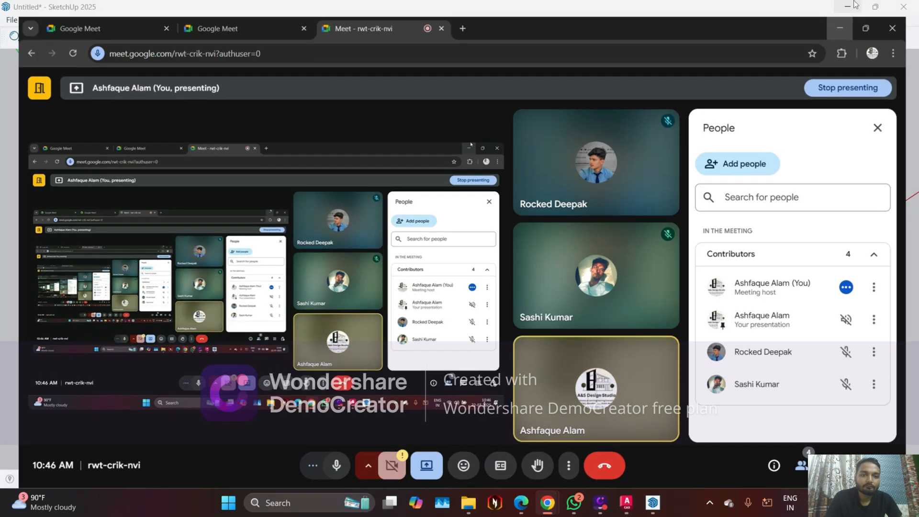
{"action": "left_click", "coordinate": [854, 6]}
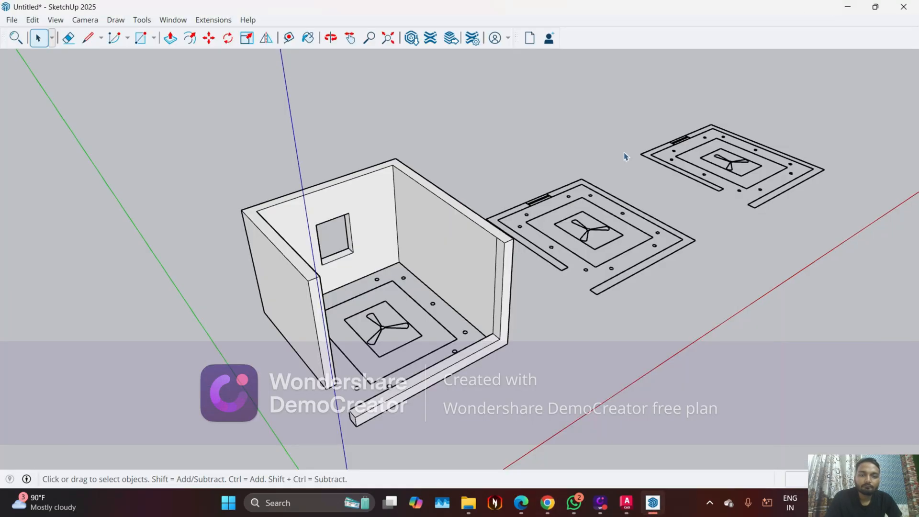
Draw a rectangle over the middle plan copy between opposite outer corners of its wall outline
{"action": "mouse_move", "coordinate": [520, 335]}
{"action": "middle_mouse_down"}
{"action": "mouse_move", "coordinate": [438, 323]}
{"action": "mouse_move", "coordinate": [530, 309]}
{"action": "middle_mouse_up"}
{"action": "scroll", "coordinate": [483, 330], "scroll_direction": "down", "scroll_amount": 3}
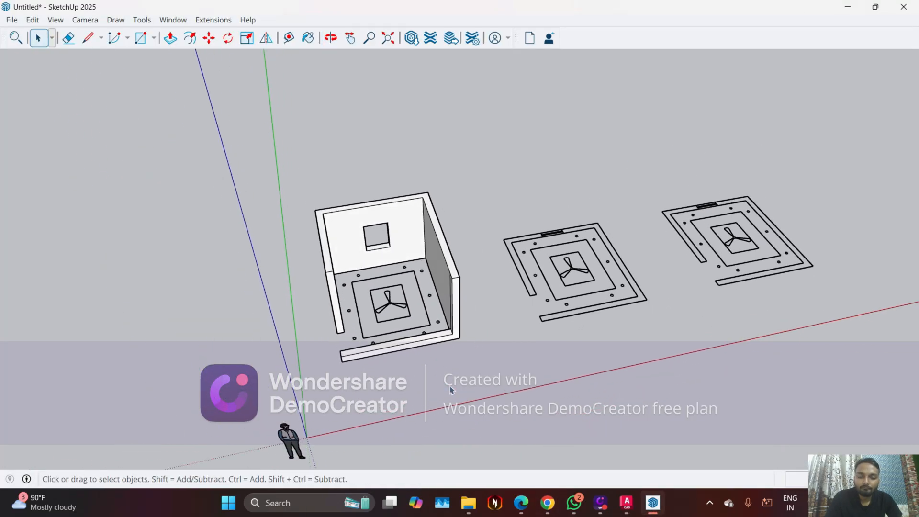
{"action": "scroll", "coordinate": [630, 244], "scroll_direction": "up", "scroll_amount": 3}
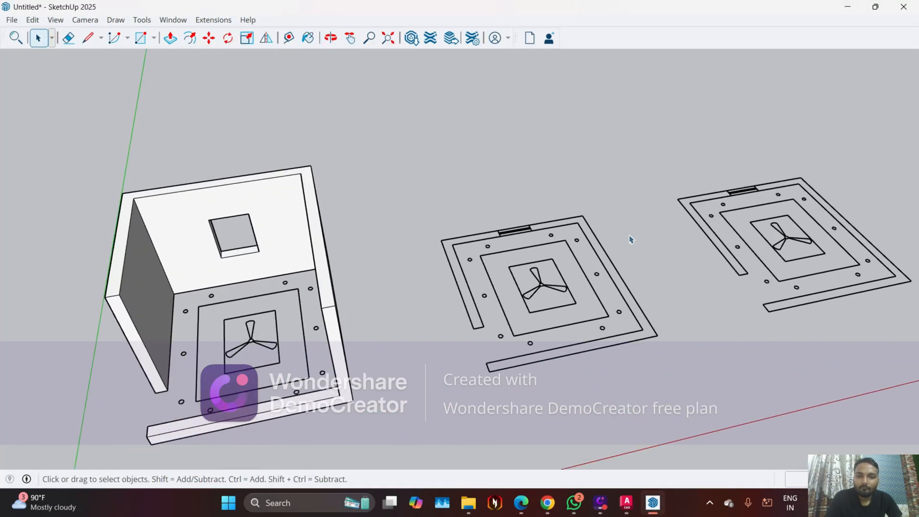
{"action": "left_click", "coordinate": [143, 39]}
{"action": "scroll", "coordinate": [612, 203], "scroll_direction": "up", "scroll_amount": 2}
{"action": "left_click", "coordinate": [571, 218]}
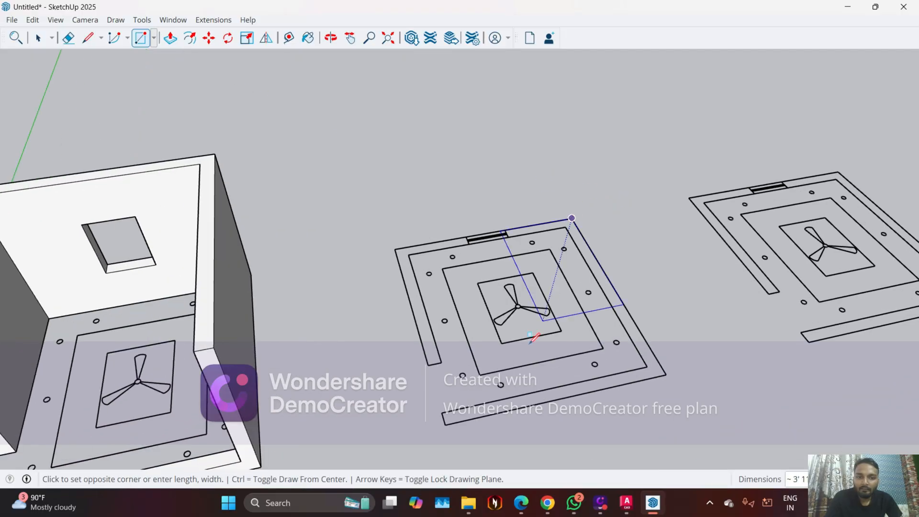
{"action": "left_click", "coordinate": [445, 425]}
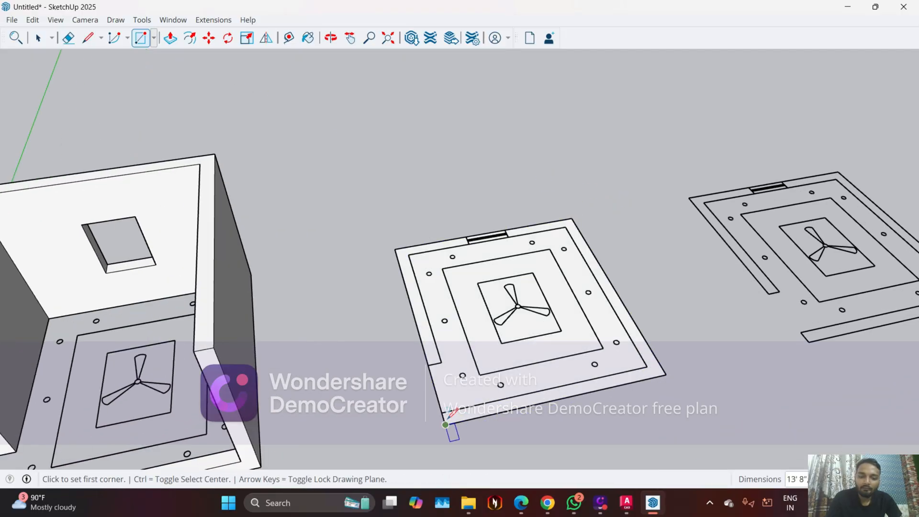
Push/Pull the middle plan copy's new face up 5" to form a slab
{"action": "key", "text": "p"}
{"action": "left_click", "coordinate": [482, 404]}
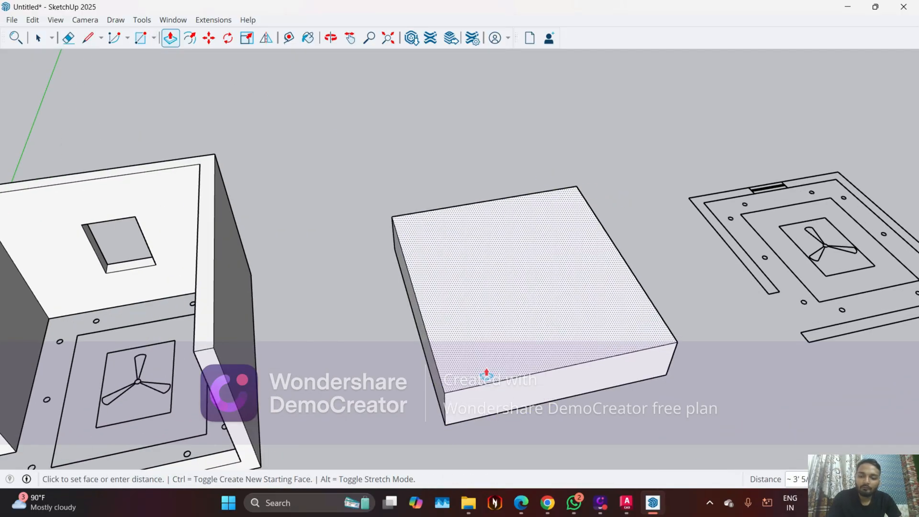
{"action": "key", "text": "Return"}
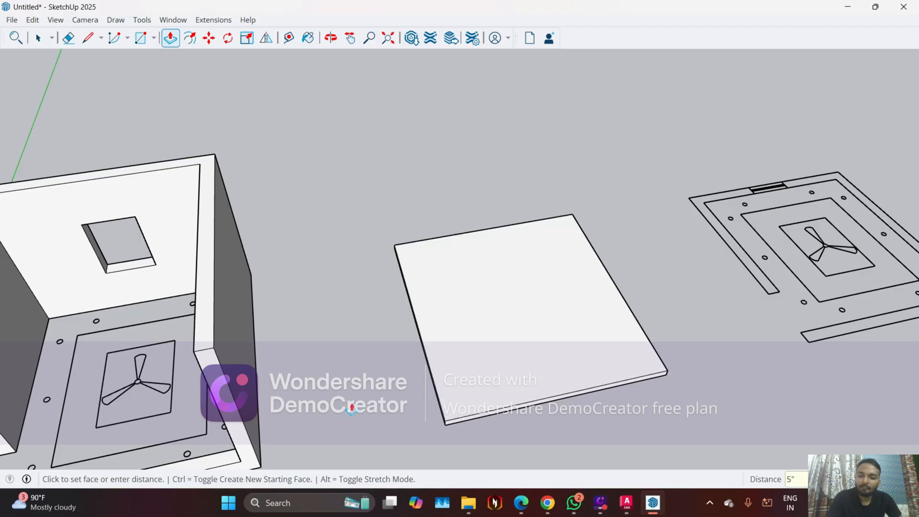
Select the whole 5" slab and turn it into a group
{"action": "key", "text": "space"}
{"action": "middle_click_drag", "start_coordinate": [352, 407], "coordinate": [491, 345]}
{"action": "left_click", "coordinate": [537, 351]}
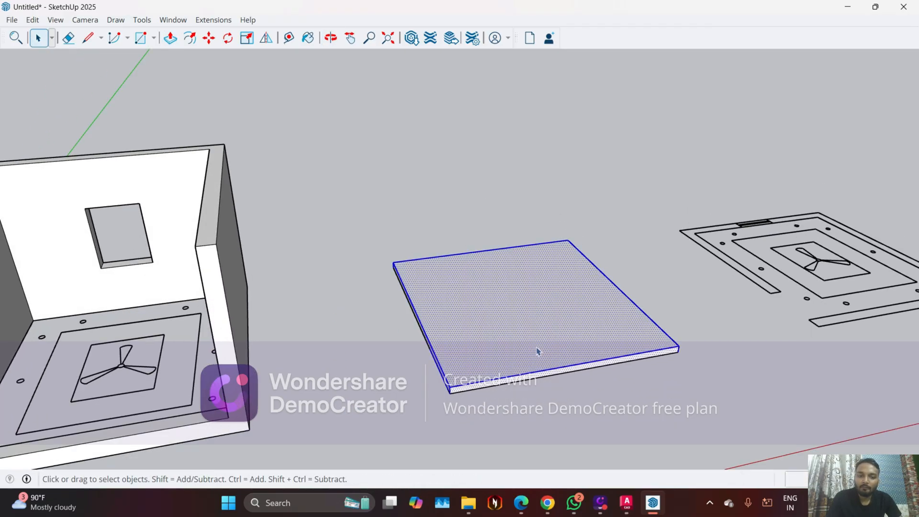
{"action": "right_click", "coordinate": [537, 351]}
{"action": "left_click", "coordinate": [575, 248]}
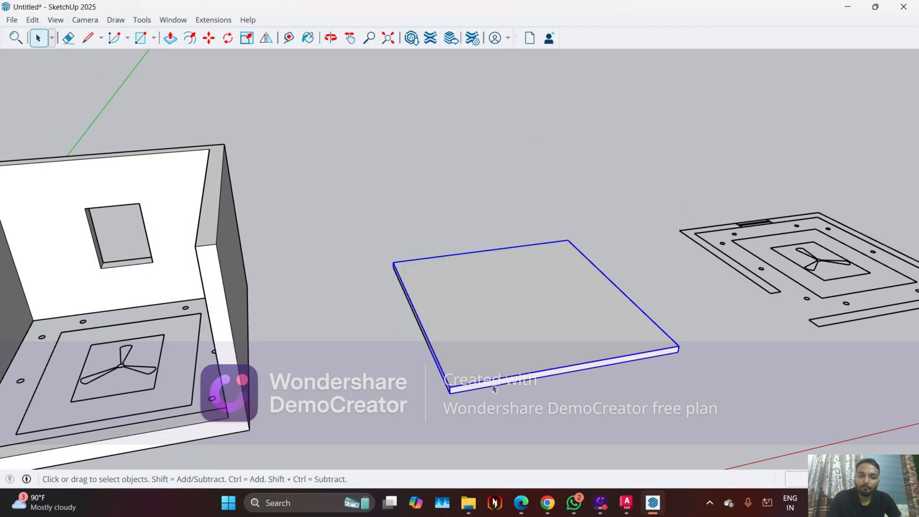
Move the slab group by its lower front-right corner onto the top outer front corner of the room's right wall
{"action": "key", "text": "m"}
{"action": "middle_click_drag", "start_coordinate": [494, 389], "coordinate": [554, 440]}
{"action": "scroll", "coordinate": [575, 421], "scroll_direction": "up", "scroll_amount": 5}
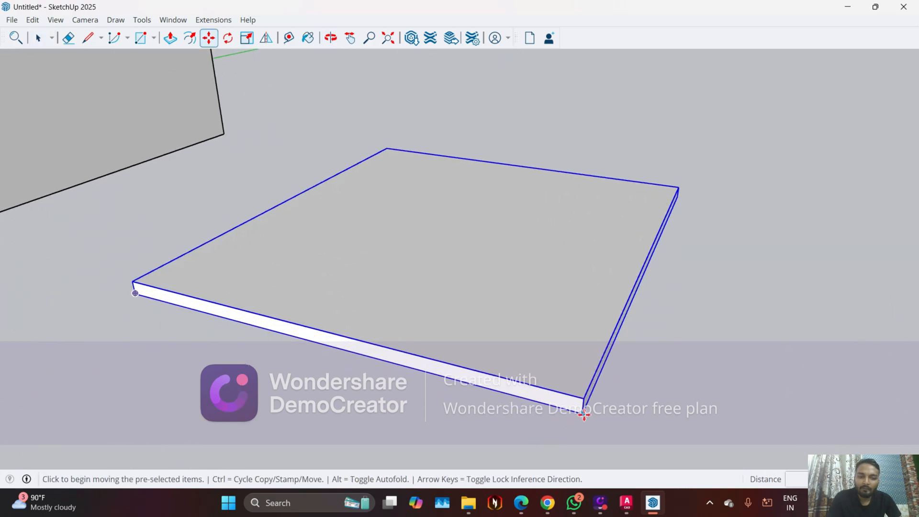
{"action": "left_click", "coordinate": [584, 415]}
{"action": "scroll", "coordinate": [712, 370], "scroll_direction": "down", "scroll_amount": 5}
{"action": "scroll", "coordinate": [429, 199], "scroll_direction": "up", "scroll_amount": 5}
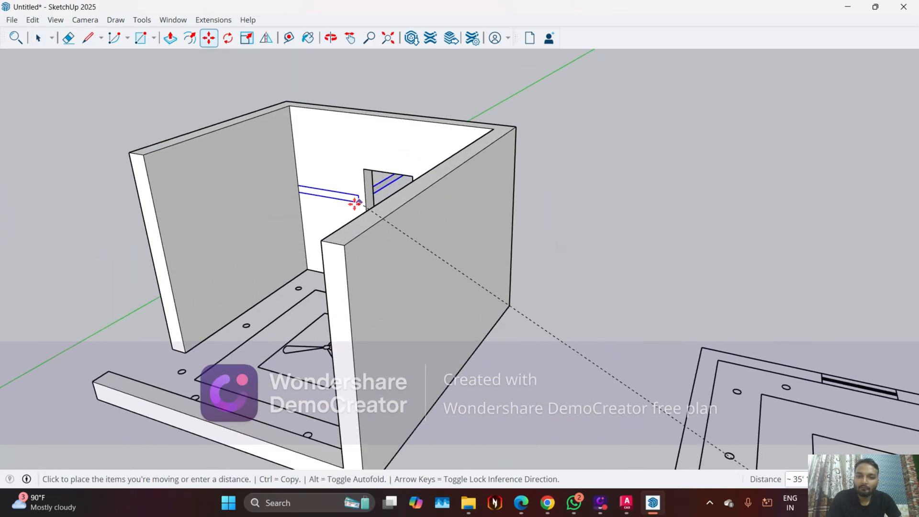
{"action": "left_click", "coordinate": [343, 245]}
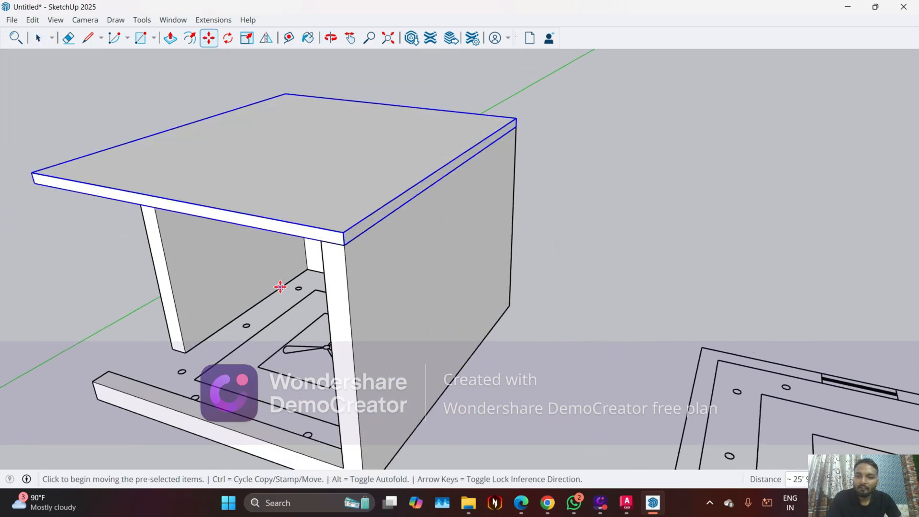
{"action": "middle_click_drag", "start_coordinate": [280, 286], "coordinate": [420, 78]}
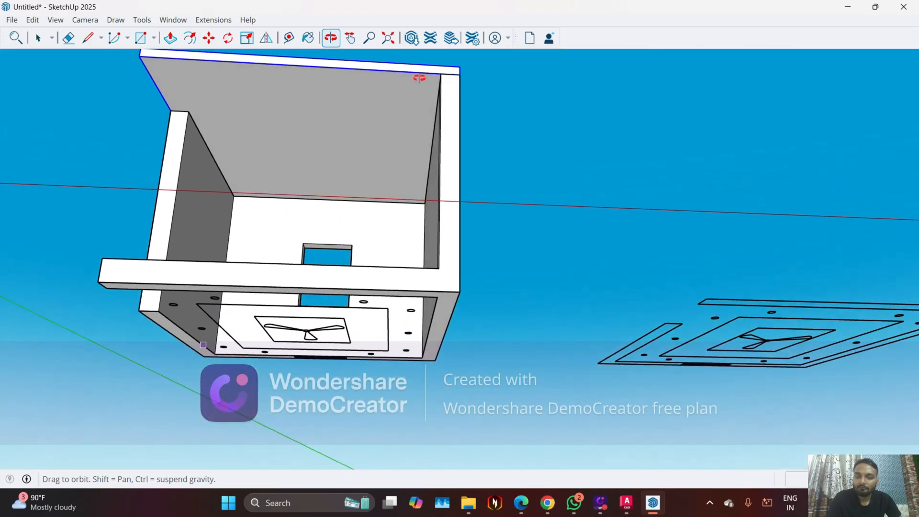
{"action": "middle_click_drag", "start_coordinate": [281, 148], "coordinate": [354, 353]}
{"action": "key", "text": "Escape"}
{"action": "key", "text": "space"}
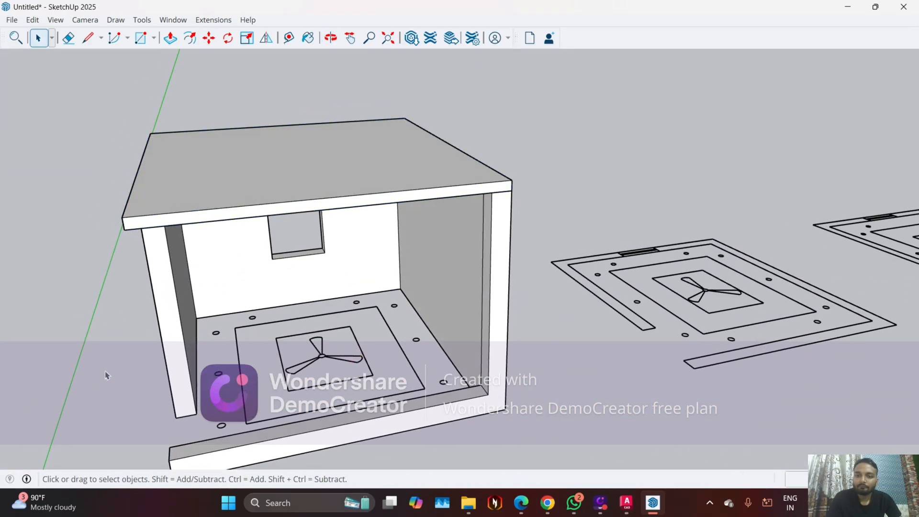
On the middle plan copy, draw a rectangle over the left border strip from the inner back-left wall corner to the border line's front-left corner
{"action": "scroll", "coordinate": [381, 320], "scroll_direction": "down", "scroll_amount": 3}
{"action": "middle_click_drag", "start_coordinate": [586, 229], "coordinate": [482, 283]}
{"action": "scroll", "coordinate": [611, 371], "scroll_direction": "up", "scroll_amount": 2}
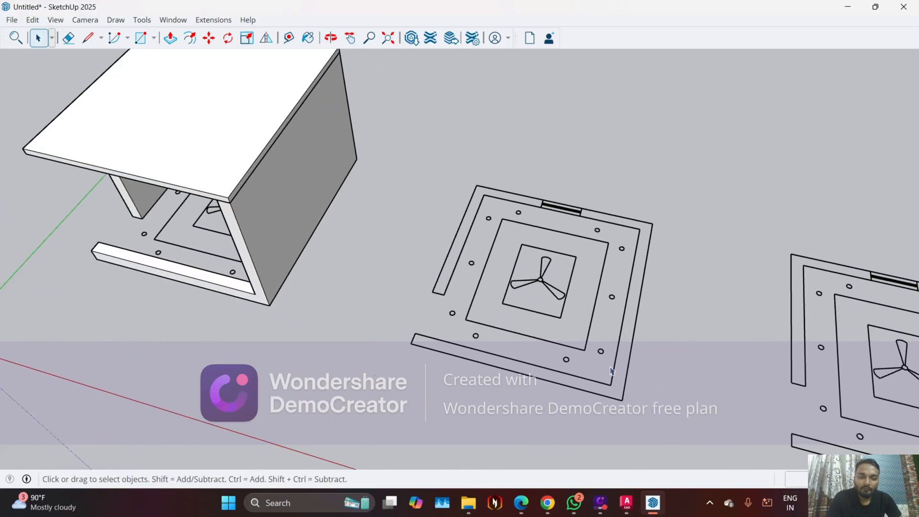
{"action": "scroll", "coordinate": [521, 394], "scroll_direction": "down", "scroll_amount": 2}
{"action": "middle_click_drag", "start_coordinate": [519, 403], "coordinate": [539, 443]}
{"action": "scroll", "coordinate": [505, 226], "scroll_direction": "up", "scroll_amount": 6}
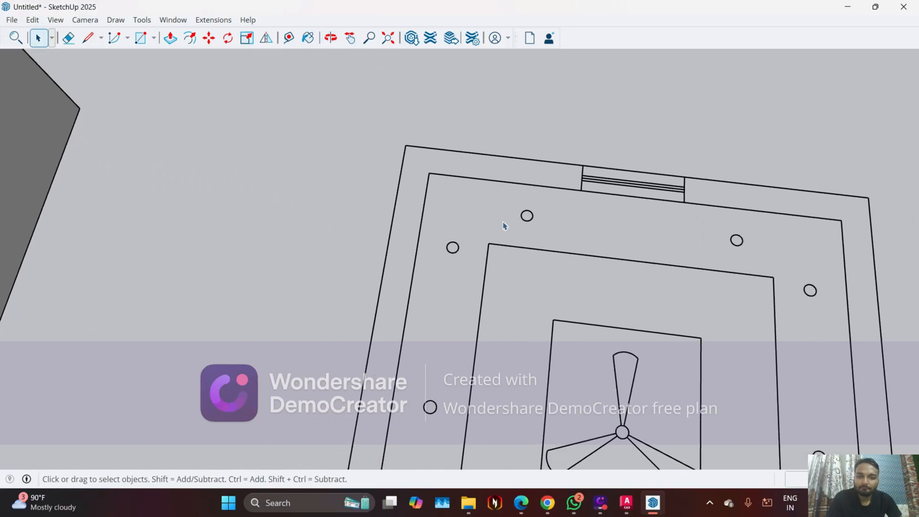
{"action": "scroll", "coordinate": [503, 226], "scroll_direction": "up", "scroll_amount": 1}
{"action": "left_click", "coordinate": [140, 38]}
{"action": "scroll", "coordinate": [420, 167], "scroll_direction": "up", "scroll_amount": 2}
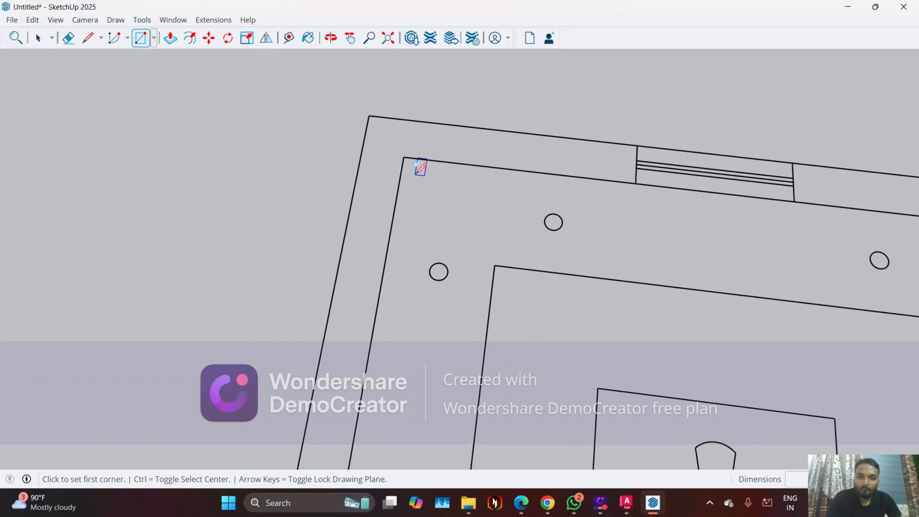
{"action": "left_click", "coordinate": [404, 157]}
{"action": "scroll", "coordinate": [412, 124], "scroll_direction": "down", "scroll_amount": 4}
{"action": "scroll", "coordinate": [424, 360], "scroll_direction": "up", "scroll_amount": 1}
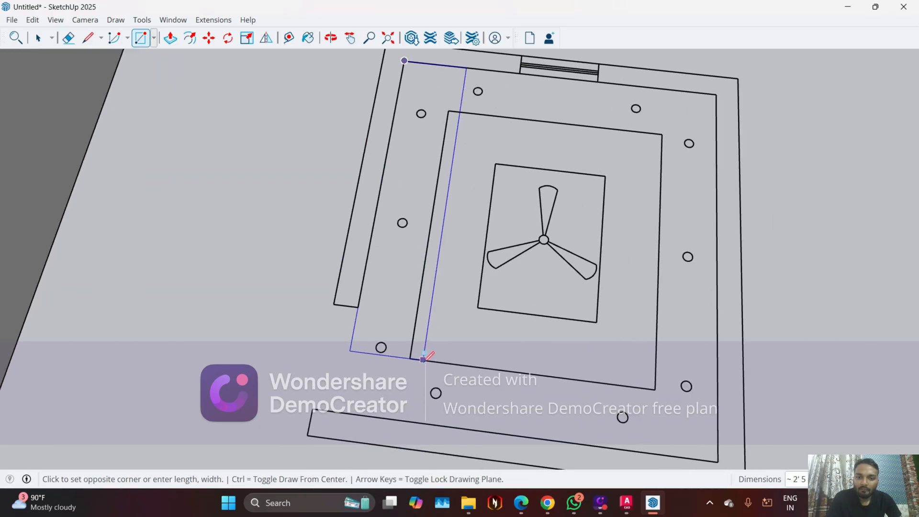
{"action": "left_click", "coordinate": [411, 357]}
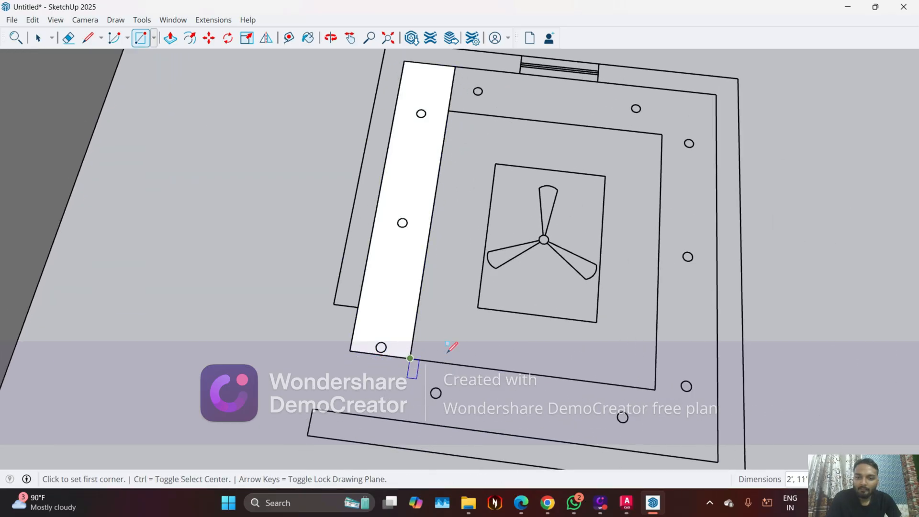
Draw rectangles over the back, right and front border strips between the wall's inner face and the ceiling border line
{"action": "scroll", "coordinate": [560, 206], "scroll_direction": "down", "scroll_amount": 1}
{"action": "scroll", "coordinate": [461, 88], "scroll_direction": "up", "scroll_amount": 1}
{"action": "left_click", "coordinate": [464, 80]}
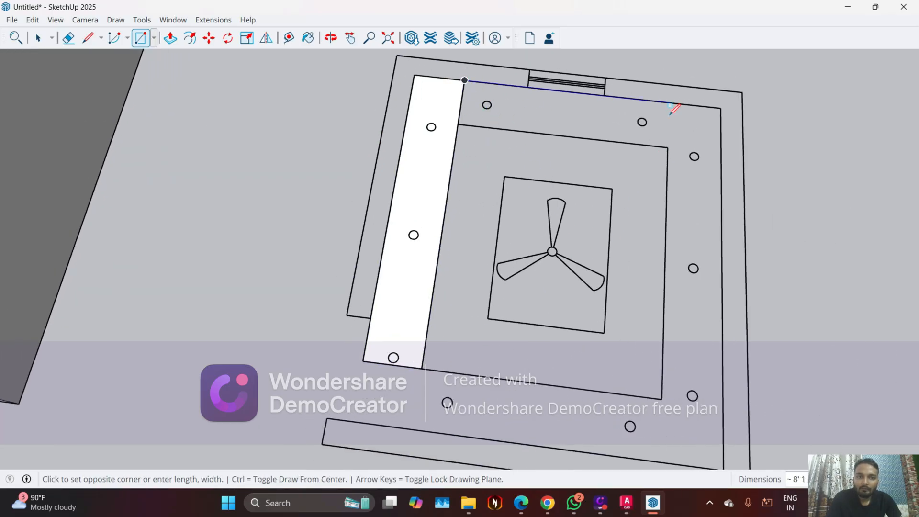
{"action": "left_click", "coordinate": [670, 141]}
{"action": "left_click", "coordinate": [669, 102]}
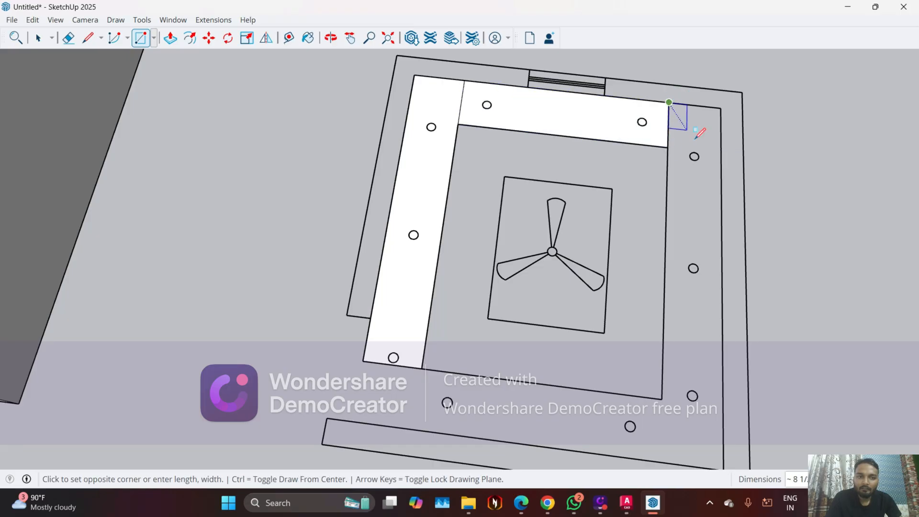
{"action": "scroll", "coordinate": [716, 390], "scroll_direction": "down", "scroll_amount": 1}
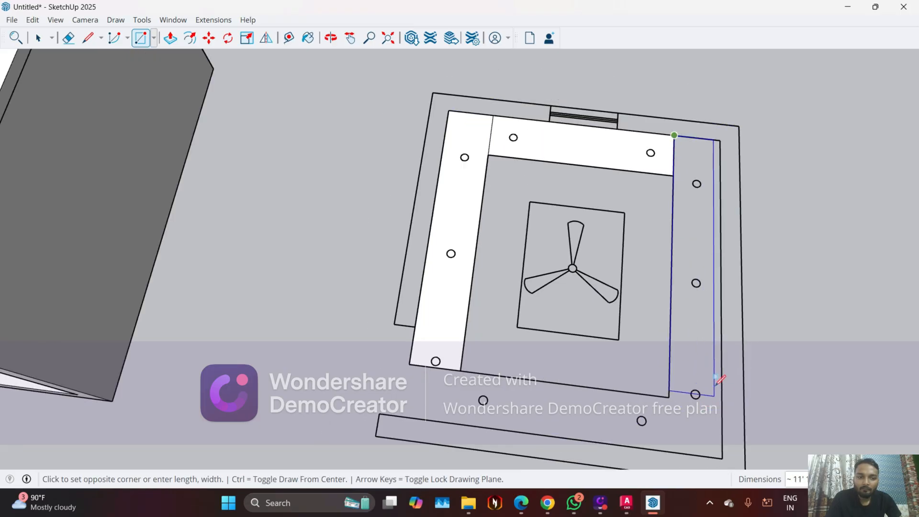
{"action": "left_click", "coordinate": [722, 458]}
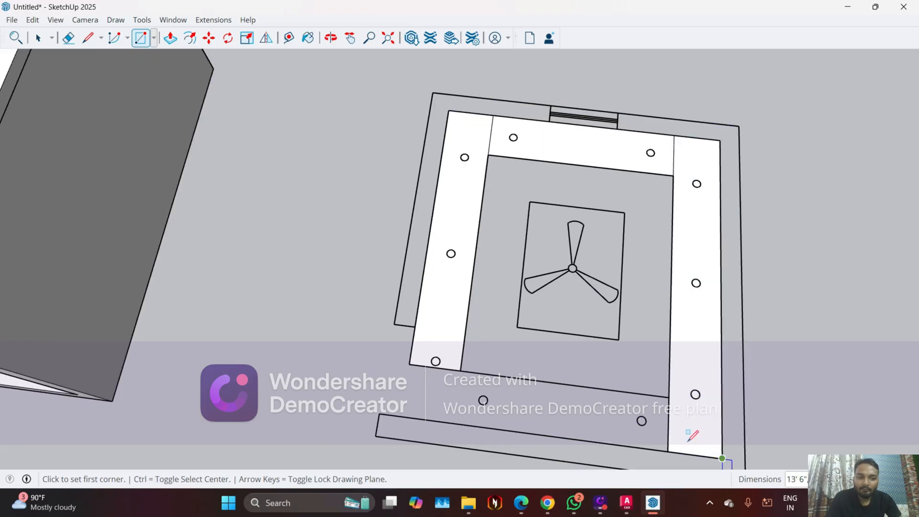
{"action": "left_click", "coordinate": [669, 397]}
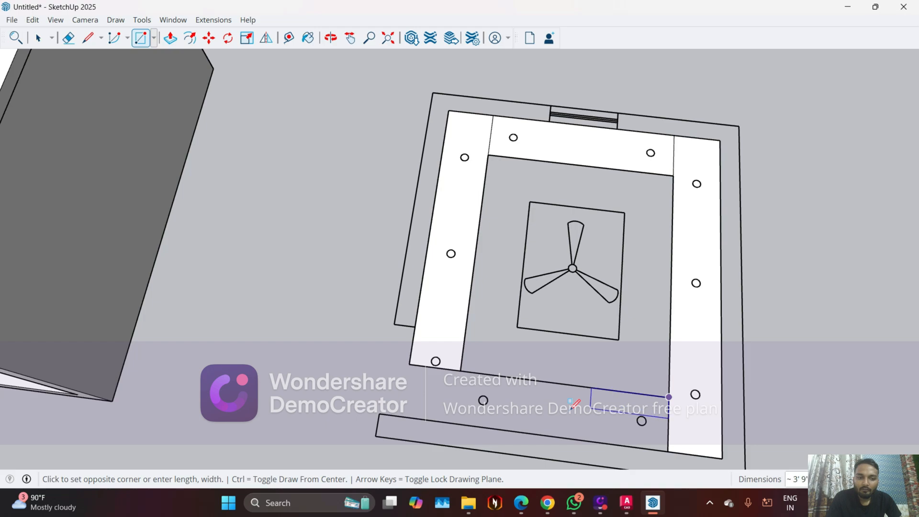
{"action": "left_click", "coordinate": [409, 407]}
Erase the seam lines between neighbouring border strips at the corners so they form one continuous face
{"action": "middle_click_drag", "start_coordinate": [410, 407], "coordinate": [462, 324]}
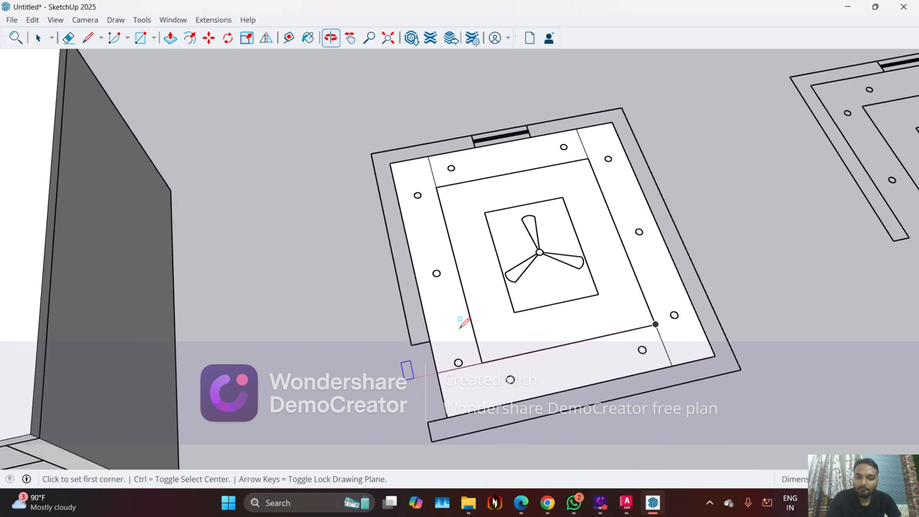
{"action": "key", "text": "e"}
{"action": "scroll", "coordinate": [485, 357], "scroll_direction": "up", "scroll_amount": 4}
{"action": "left_click", "coordinate": [481, 395]}
{"action": "scroll", "coordinate": [481, 395], "scroll_direction": "down", "scroll_amount": 2}
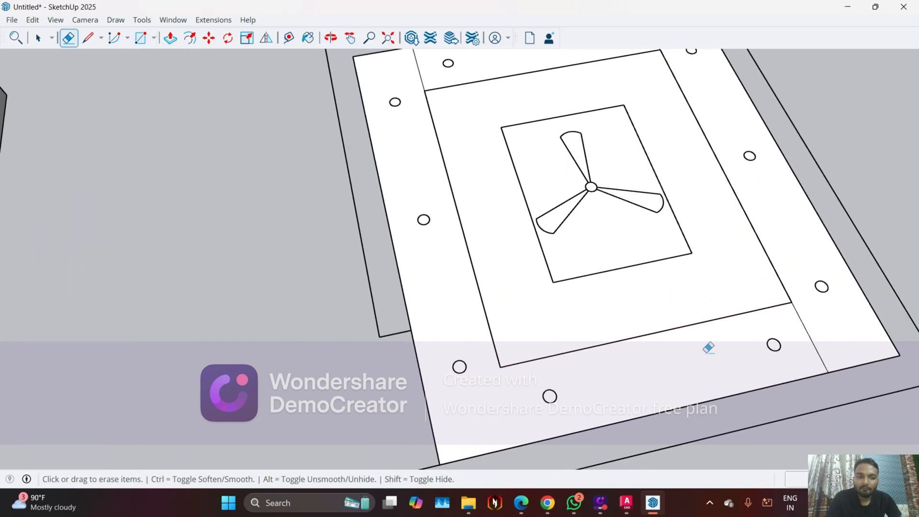
{"action": "scroll", "coordinate": [774, 338], "scroll_direction": "down", "scroll_amount": 2}
{"action": "scroll", "coordinate": [657, 81], "scroll_direction": "up", "scroll_amount": 2}
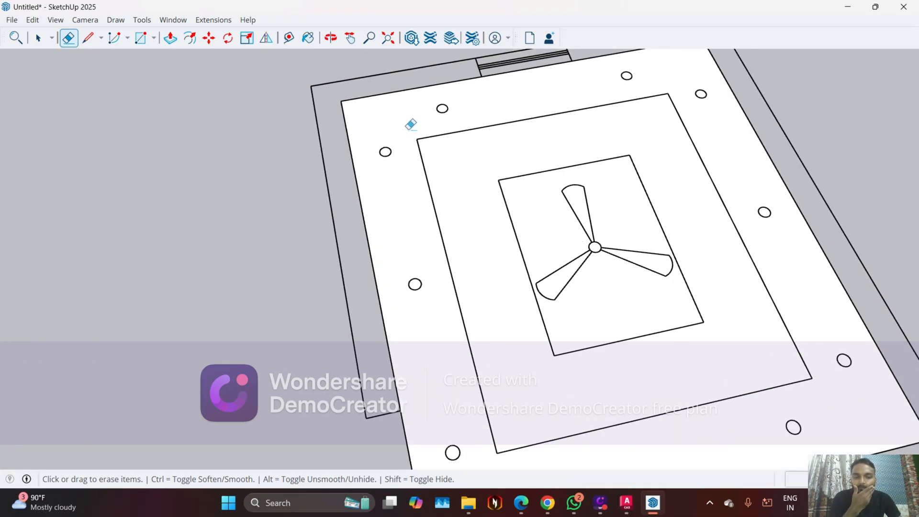
{"action": "scroll", "coordinate": [441, 211], "scroll_direction": "down", "scroll_amount": 3}
{"action": "scroll", "coordinate": [419, 222], "scroll_direction": "up", "scroll_amount": 3}
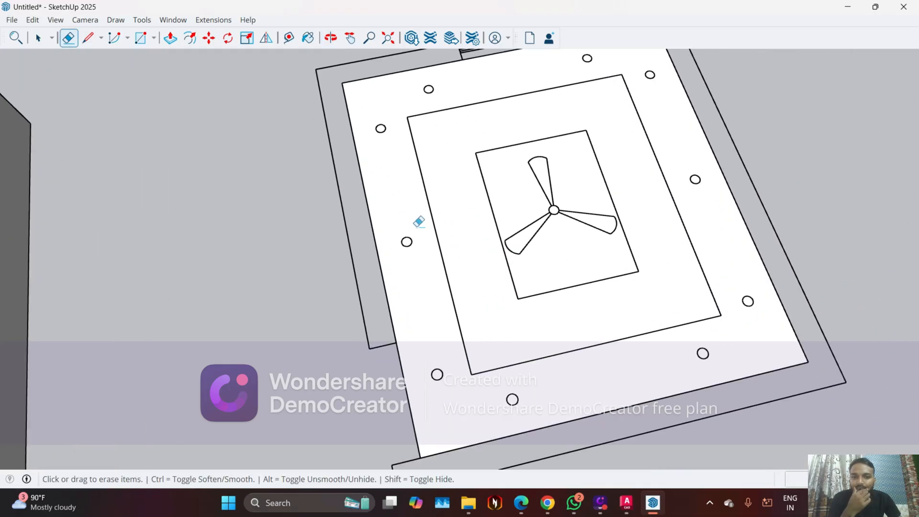
{"action": "scroll", "coordinate": [419, 221], "scroll_direction": "up", "scroll_amount": 3}
{"action": "scroll", "coordinate": [439, 358], "scroll_direction": "down", "scroll_amount": 2}
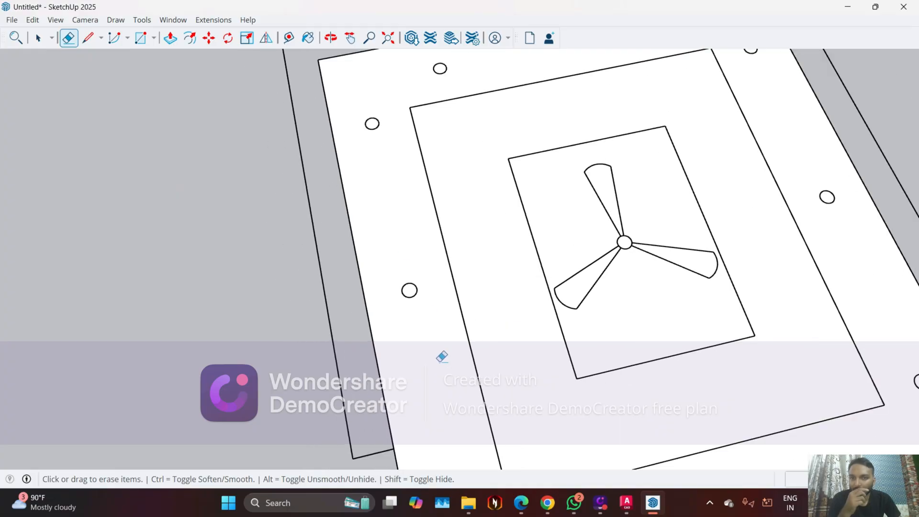
Measure across the light circle near the plan's back-left corner with a trial line
{"action": "left_click", "coordinate": [88, 39]}
{"action": "scroll", "coordinate": [397, 118], "scroll_direction": "up", "scroll_amount": 5}
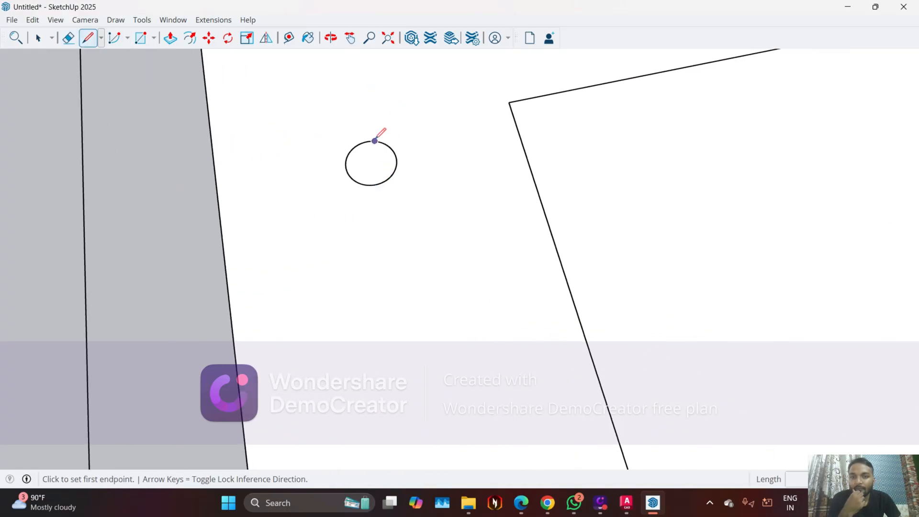
{"action": "left_click", "coordinate": [347, 170]}
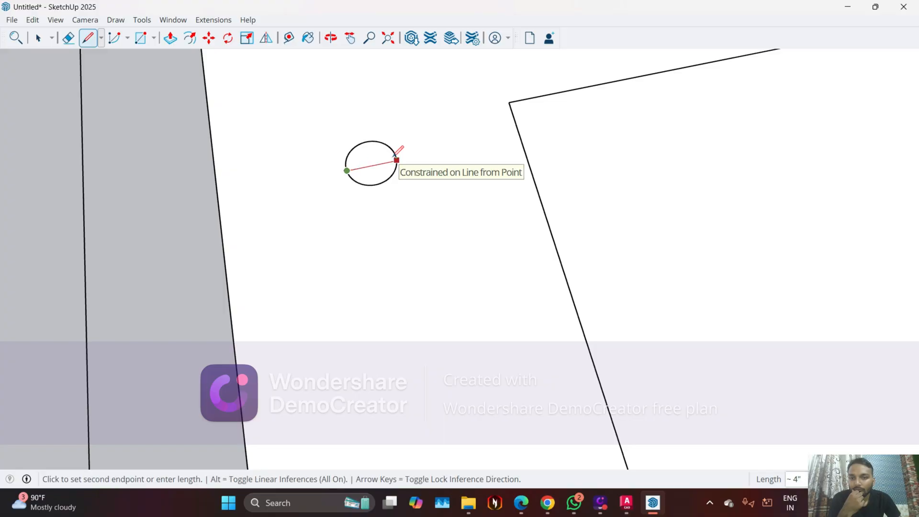
{"action": "key", "text": "Escape"}
{"action": "middle_click_drag", "start_coordinate": [382, 162], "coordinate": [318, 188]}
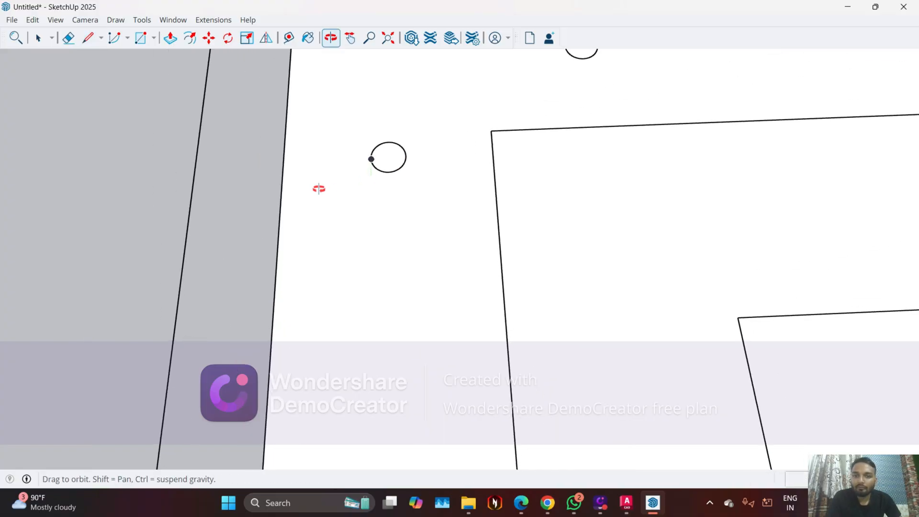
Select the plan linework containing the light circle and recheck the circle's diameter with a trial line
{"action": "scroll", "coordinate": [427, 135], "scroll_direction": "up", "scroll_amount": 4}
{"action": "key", "text": "space"}
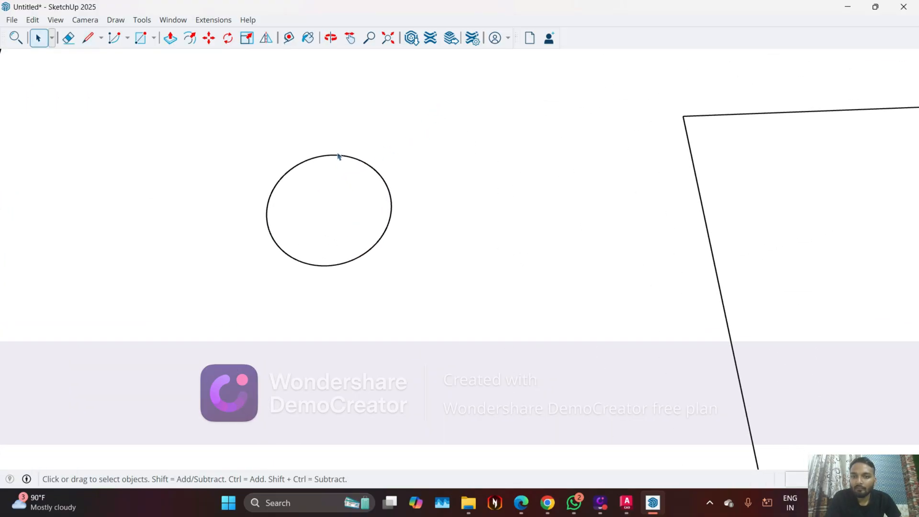
{"action": "left_click", "coordinate": [338, 156]}
{"action": "left_click", "coordinate": [339, 156]}
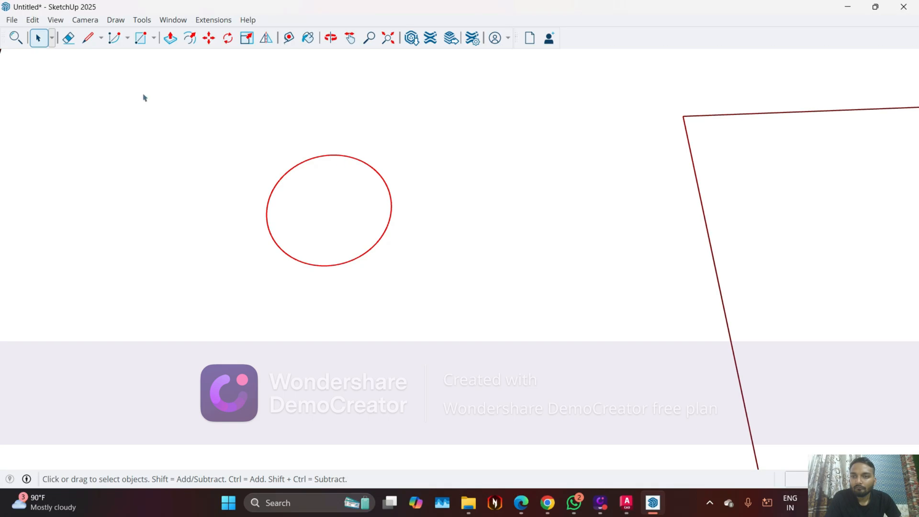
{"action": "left_click", "coordinate": [87, 39]}
{"action": "scroll", "coordinate": [439, 234], "scroll_direction": "down", "scroll_amount": 5}
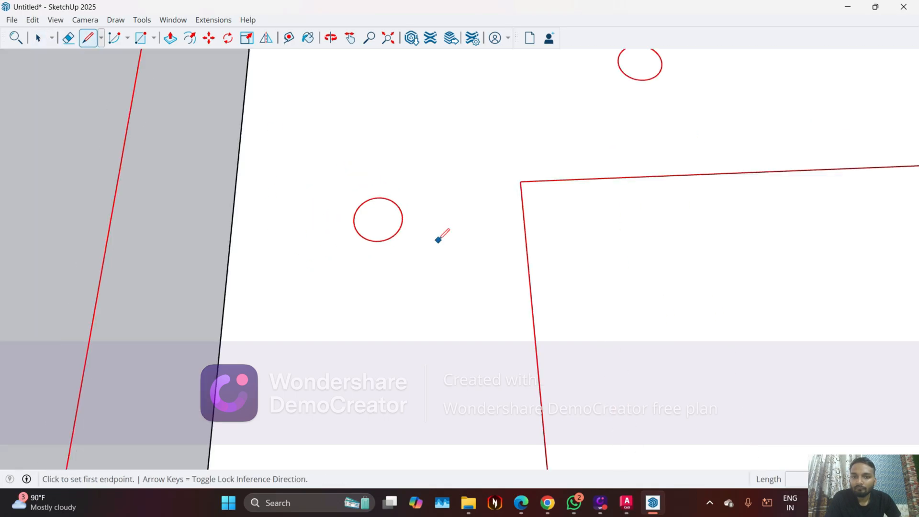
{"action": "scroll", "coordinate": [380, 228], "scroll_direction": "up", "scroll_amount": 3}
{"action": "left_click", "coordinate": [387, 231]}
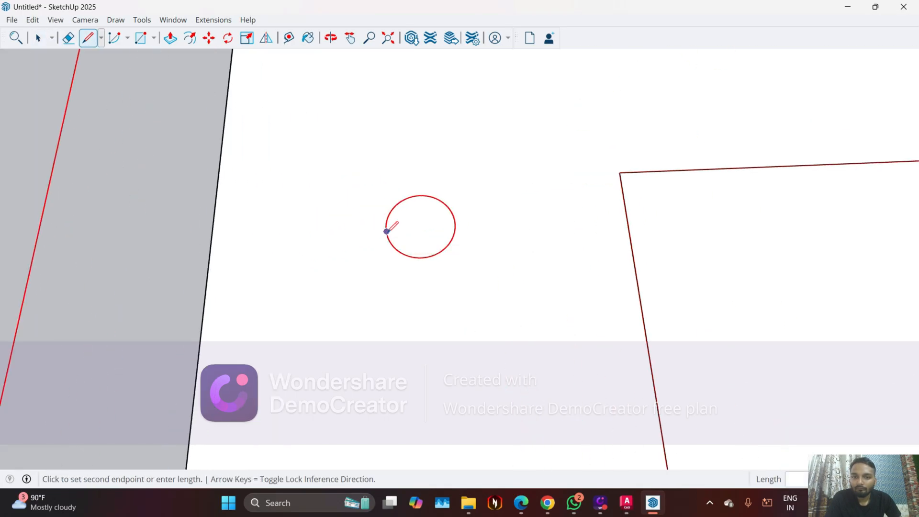
{"action": "left_click", "coordinate": [453, 216]}
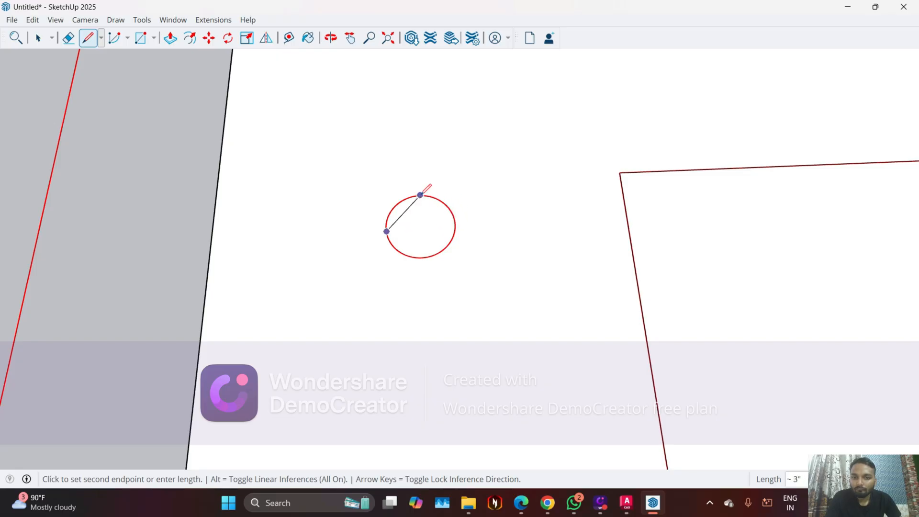
{"action": "key", "text": "Escape"}
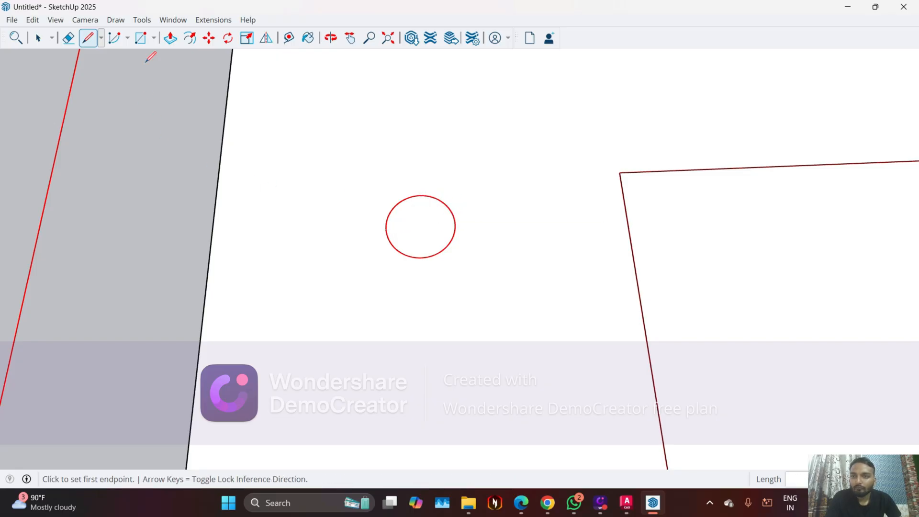
Draw a circle of radius 2" on the wall strip beside the back-left light circle and select it with its face
{"action": "left_click", "coordinate": [154, 38]}
{"action": "left_click", "coordinate": [171, 86]}
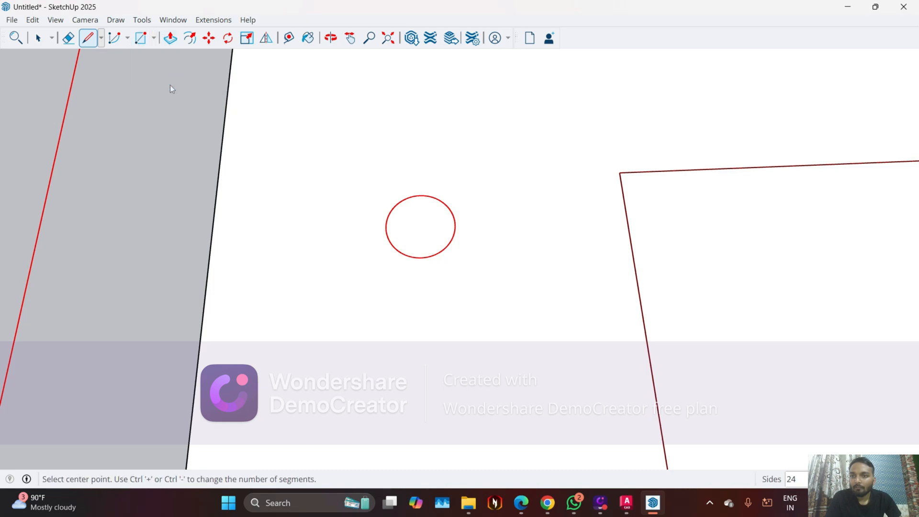
{"action": "left_click", "coordinate": [102, 209]}
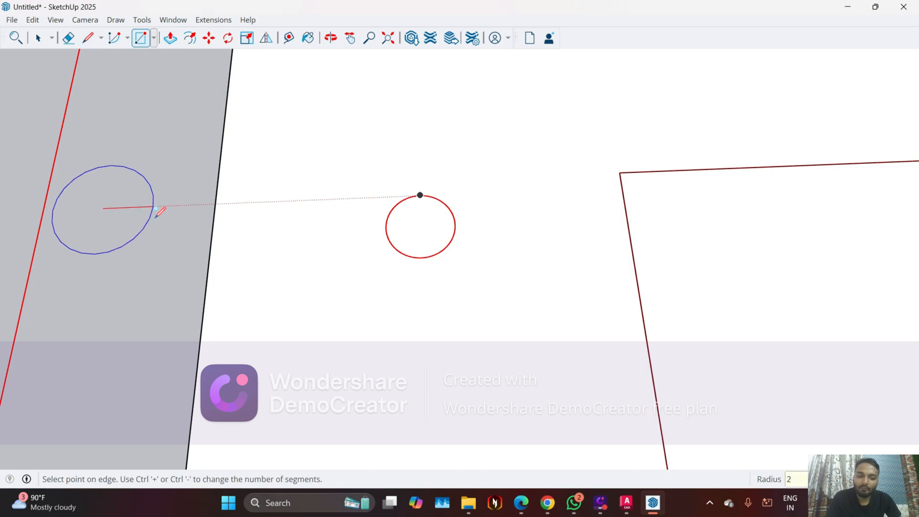
{"action": "left_click", "coordinate": [155, 209]}
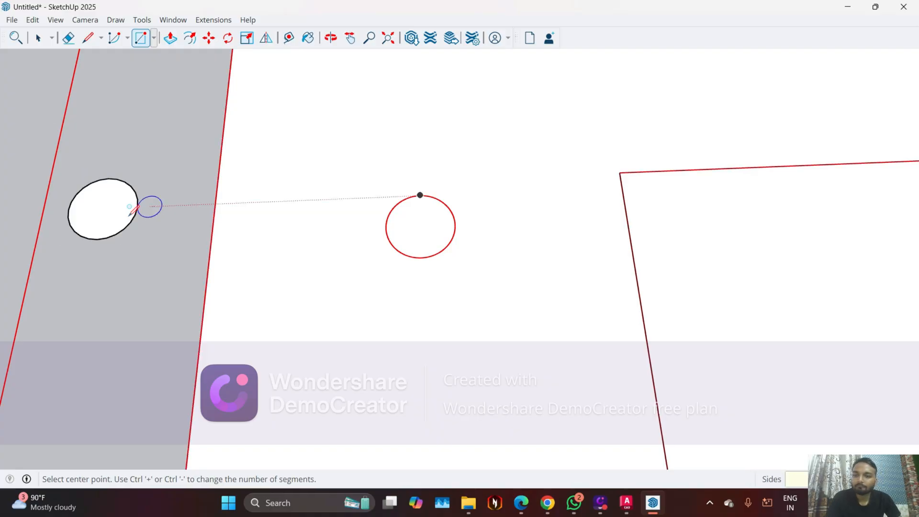
{"action": "key", "text": "space"}
{"action": "left_click", "coordinate": [105, 183]}
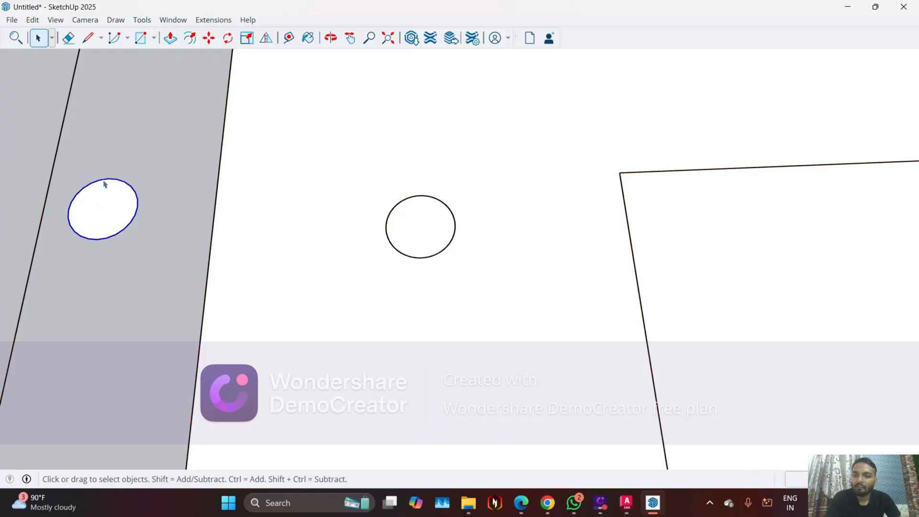
Move the selected 2" radius circle from the wall strip onto the plan's back-left light circle and align their outlines
{"action": "key", "text": "m"}
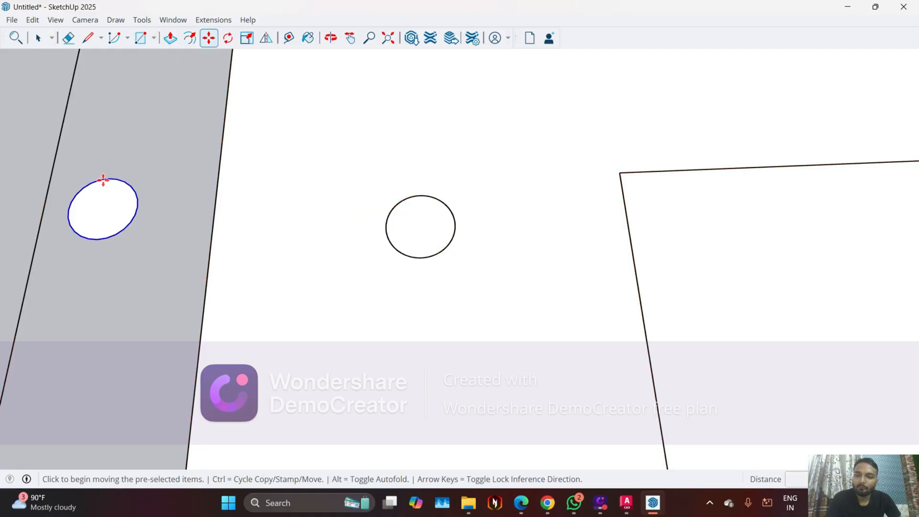
{"action": "left_click", "coordinate": [103, 179]}
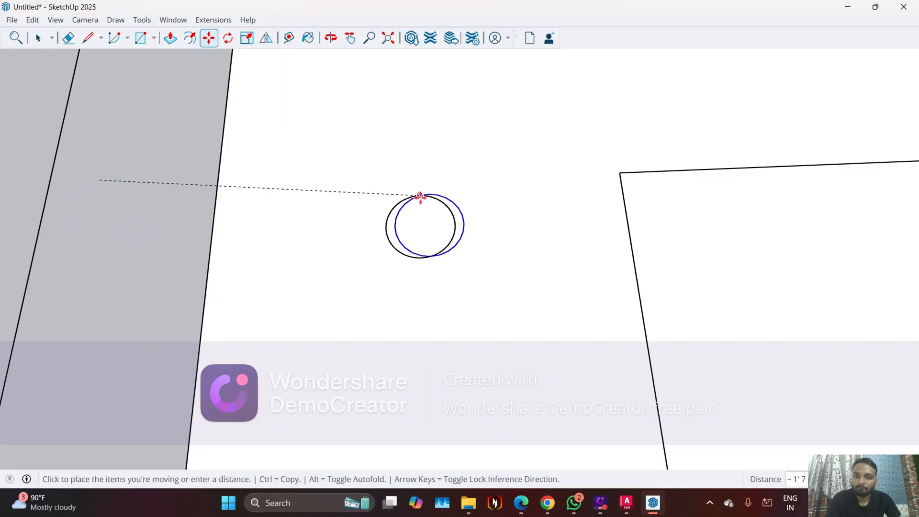
{"action": "scroll", "coordinate": [411, 197], "scroll_direction": "up", "scroll_amount": 5}
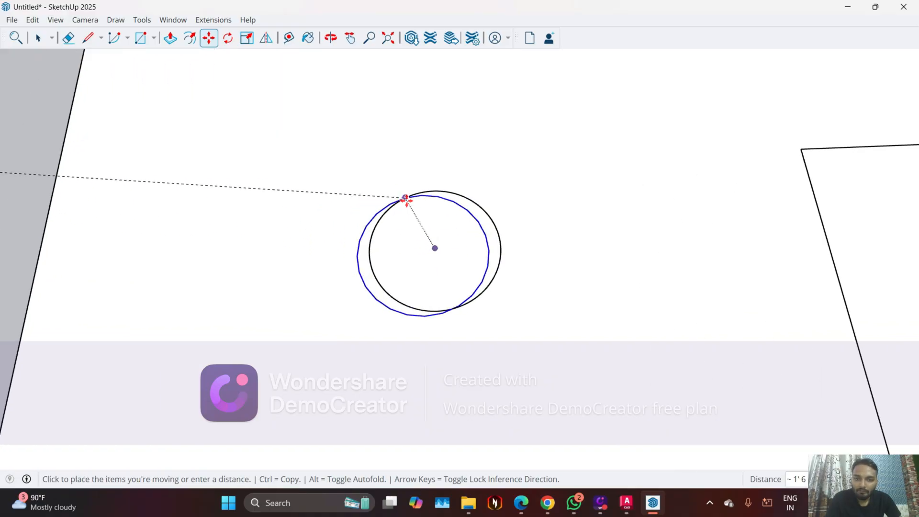
{"action": "left_click", "coordinate": [424, 192]}
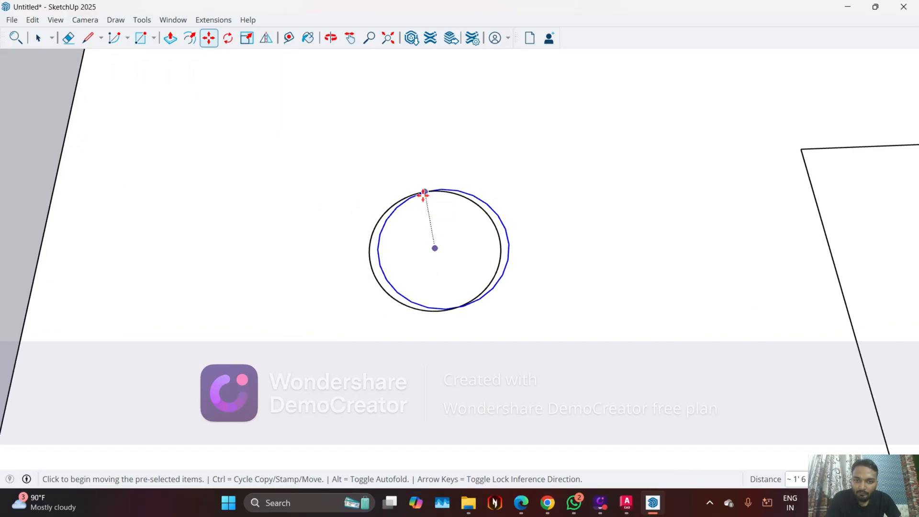
{"action": "left_click", "coordinate": [442, 189]}
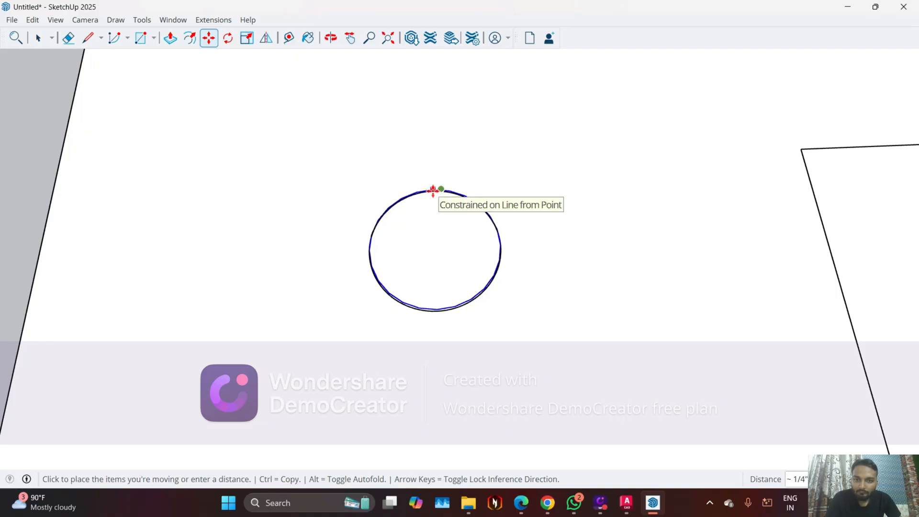
{"action": "scroll", "coordinate": [433, 192], "scroll_direction": "up", "scroll_amount": 2}
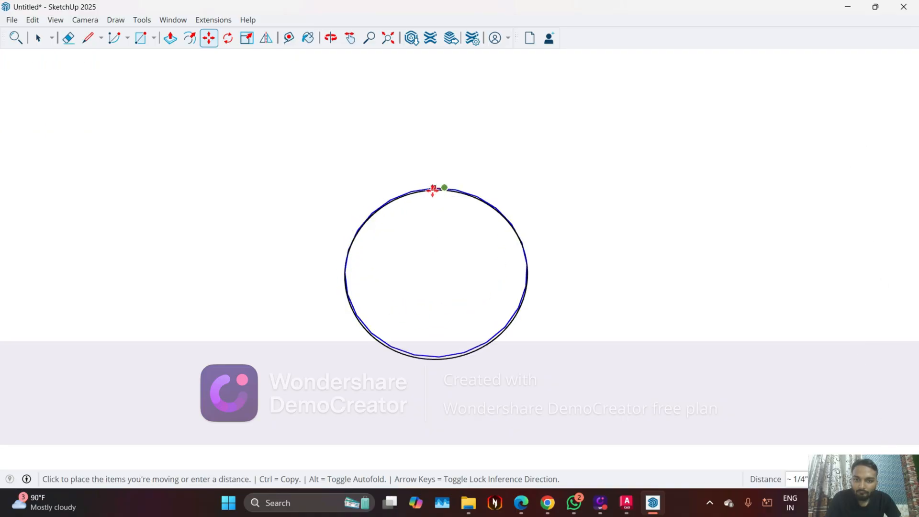
{"action": "left_click", "coordinate": [436, 190]}
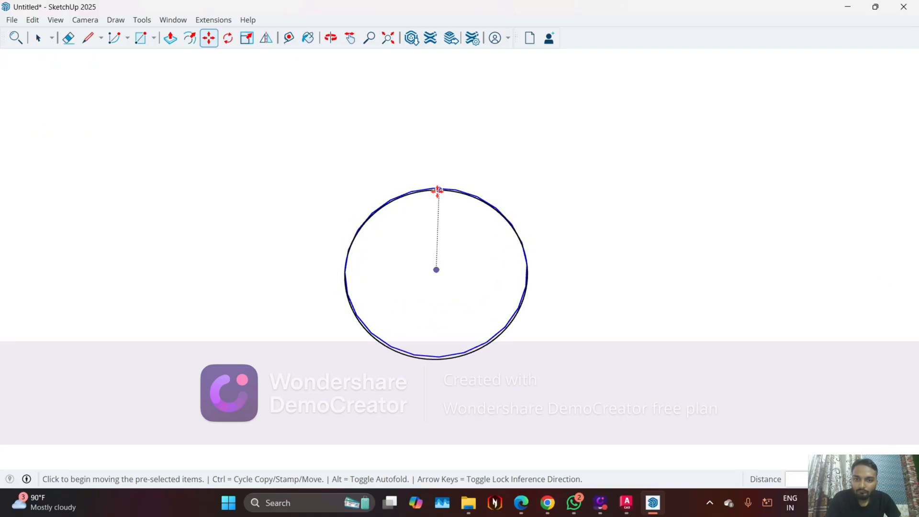
{"action": "scroll", "coordinate": [431, 186], "scroll_direction": "up", "scroll_amount": 2}
{"action": "left_click", "coordinate": [430, 185]}
{"action": "left_click", "coordinate": [431, 189]}
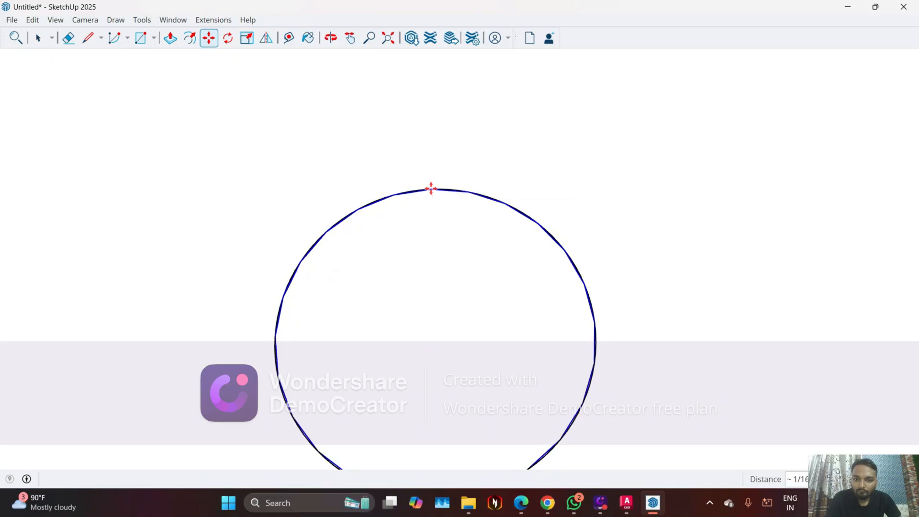
{"action": "scroll", "coordinate": [431, 189], "scroll_direction": "down", "scroll_amount": 4}
{"action": "scroll", "coordinate": [330, 359], "scroll_direction": "down", "scroll_amount": 4}
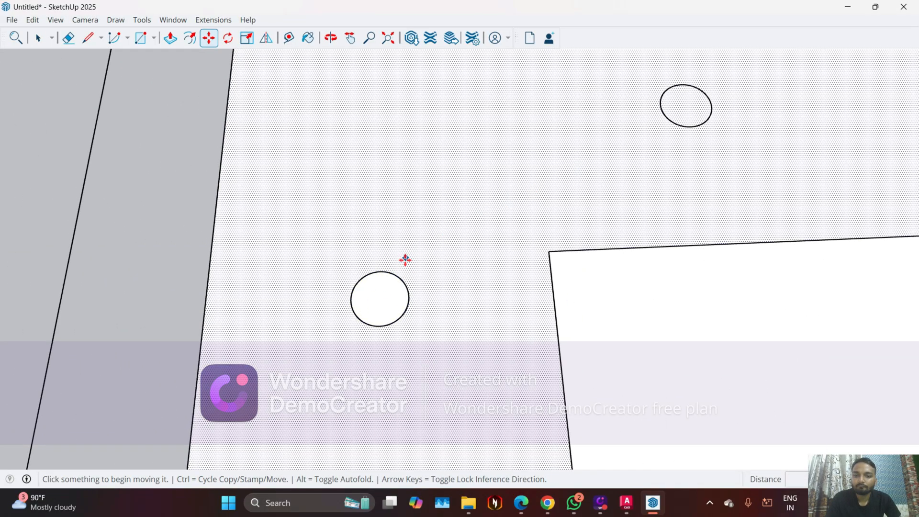
Delete the face inside the newly placed circle at the back-left corner to leave a hole
{"action": "key", "text": "space"}
{"action": "left_click", "coordinate": [385, 303]}
{"action": "key", "text": "Delete"}
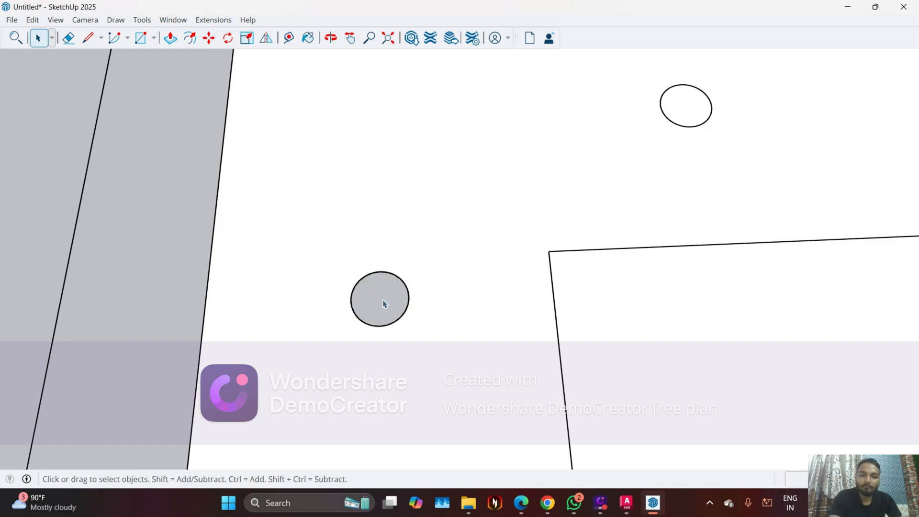
Select the back-left circle's outline and copy it onto the neighbouring light circle along the back edge
{"action": "scroll", "coordinate": [353, 295], "scroll_direction": "down", "scroll_amount": 1}
{"action": "scroll", "coordinate": [376, 287], "scroll_direction": "up", "scroll_amount": 1}
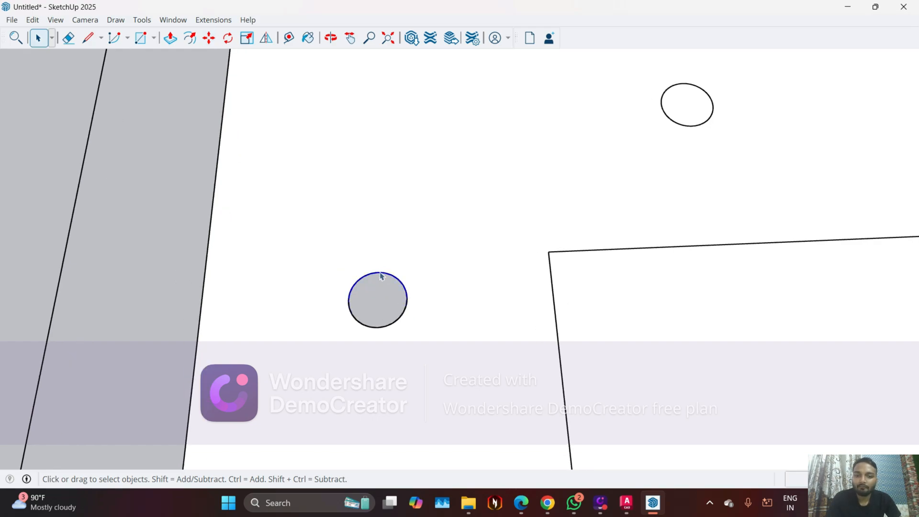
{"action": "scroll", "coordinate": [387, 294], "scroll_direction": "up", "scroll_amount": 3}
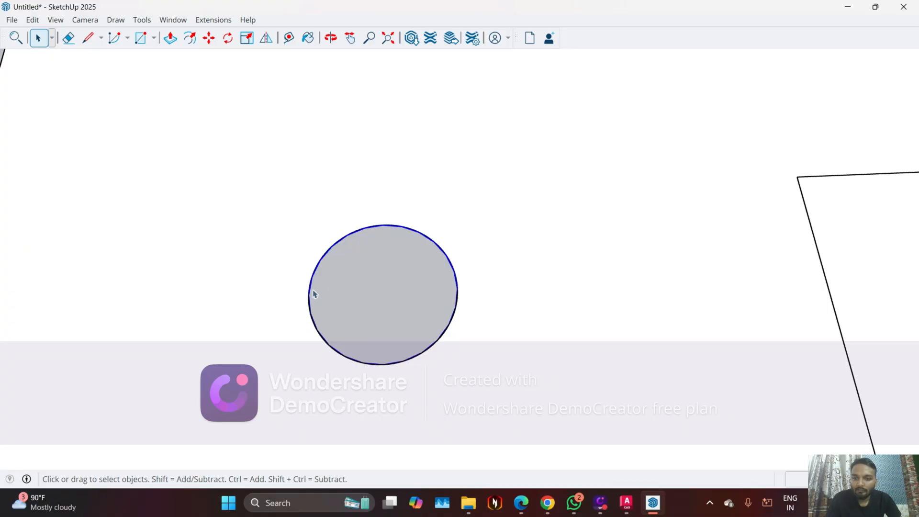
{"action": "key", "text": "m"}
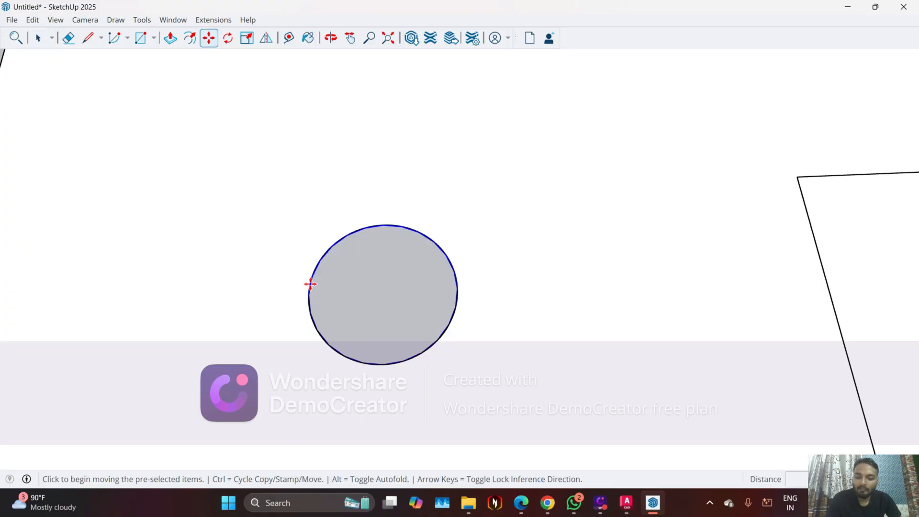
{"action": "key", "text": "ctrl"}
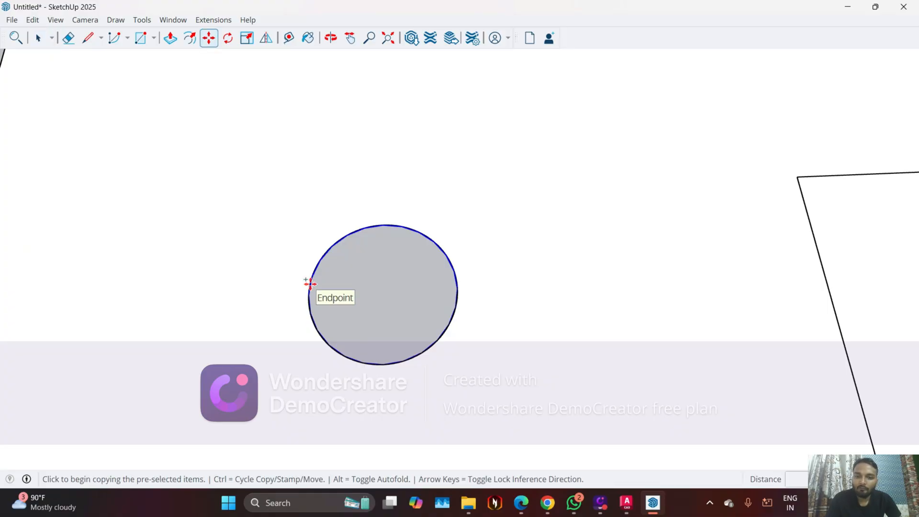
{"action": "left_click", "coordinate": [383, 225]}
{"action": "scroll", "coordinate": [383, 225], "scroll_direction": "down", "scroll_amount": 5}
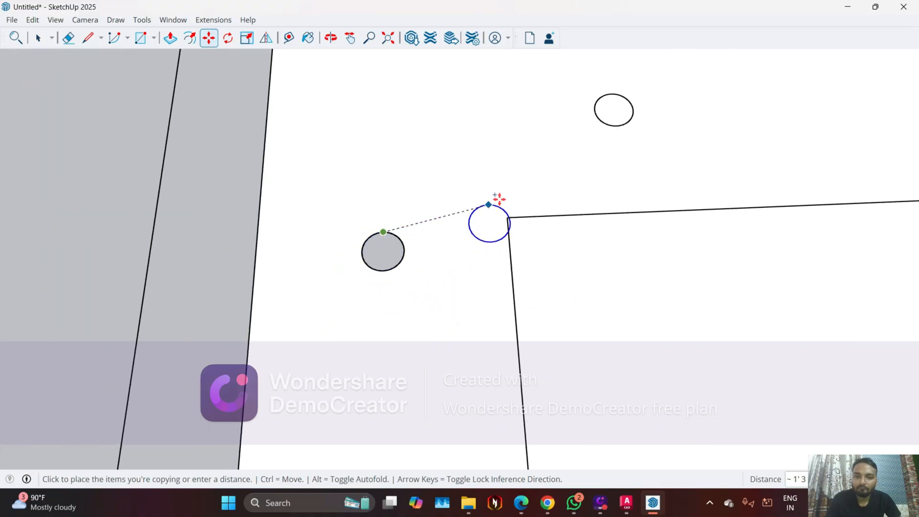
{"action": "middle_click_drag", "start_coordinate": [572, 170], "coordinate": [589, 181]}
{"action": "scroll", "coordinate": [643, 170], "scroll_direction": "up", "scroll_amount": 3}
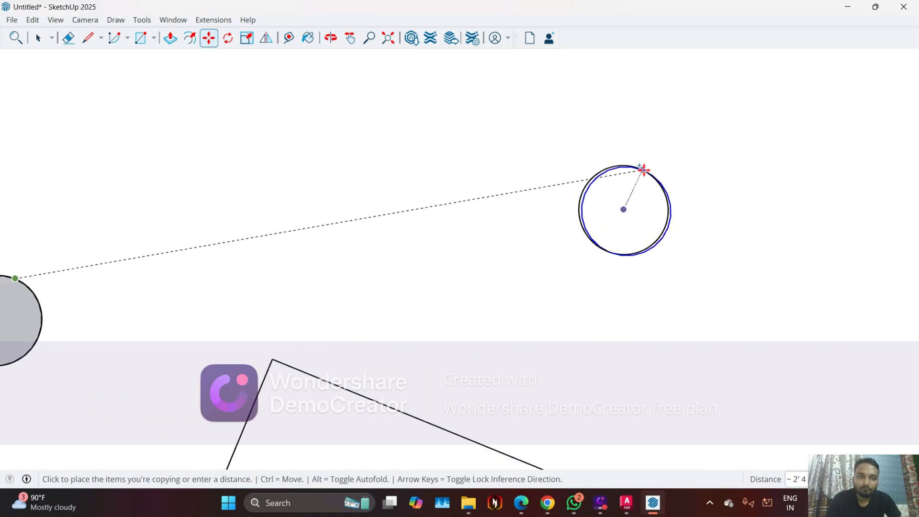
{"action": "scroll", "coordinate": [643, 170], "scroll_direction": "up", "scroll_amount": 6}
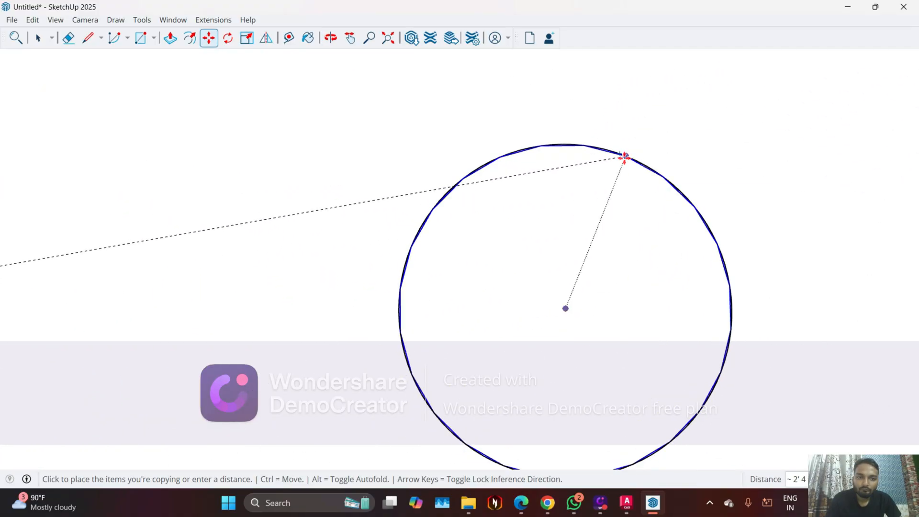
{"action": "left_click", "coordinate": [625, 157]}
Copy the circle 6' along the red axis onto the far light circle on the back edge
{"action": "key", "text": "ctrl"}
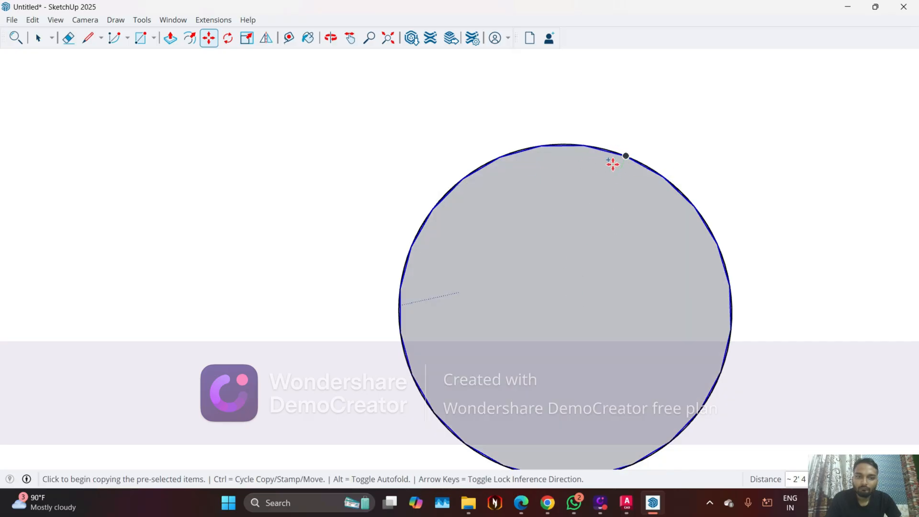
{"action": "left_click", "coordinate": [625, 158]}
{"action": "scroll", "coordinate": [437, 140], "scroll_direction": "down", "scroll_amount": 10}
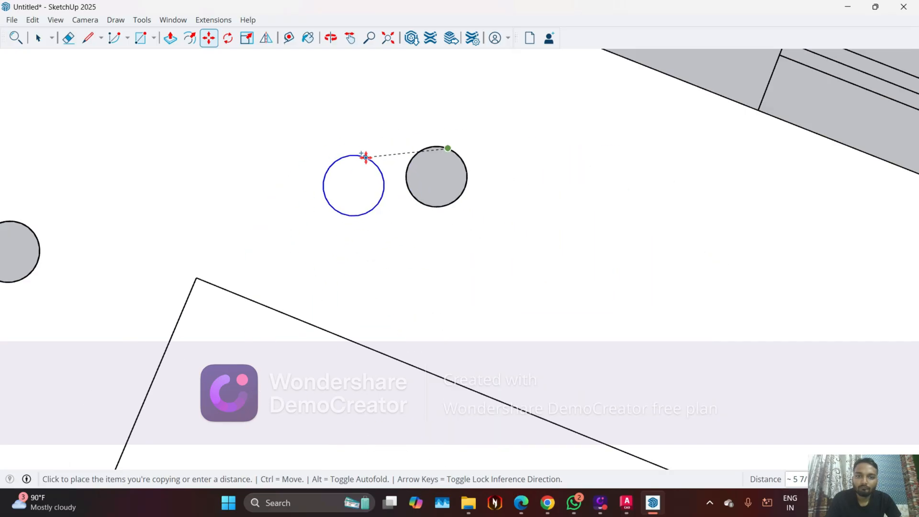
{"action": "scroll", "coordinate": [555, 239], "scroll_direction": "up", "scroll_amount": 10}
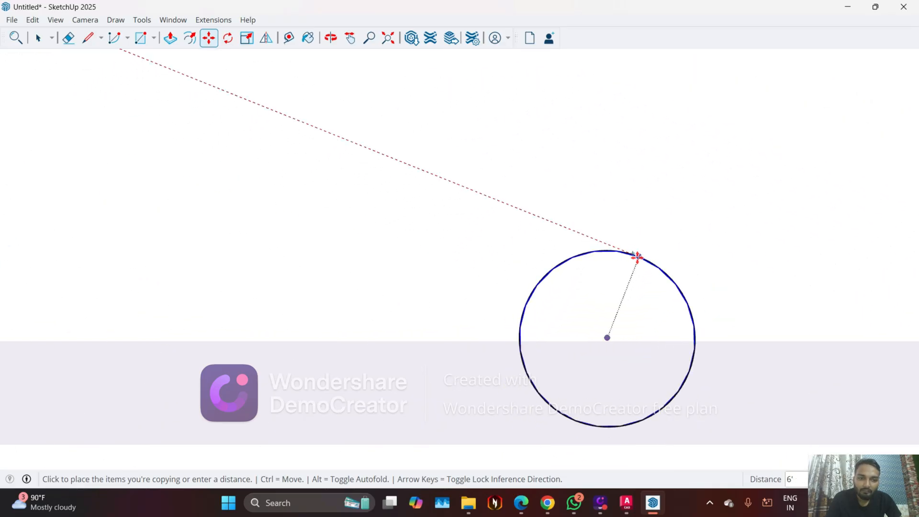
{"action": "left_click", "coordinate": [637, 257]}
Copy the circle around the back-right corner onto the first light circle on the right side of the border
{"action": "left_click", "coordinate": [638, 257]}
{"action": "scroll", "coordinate": [545, 207], "scroll_direction": "down", "scroll_amount": 5}
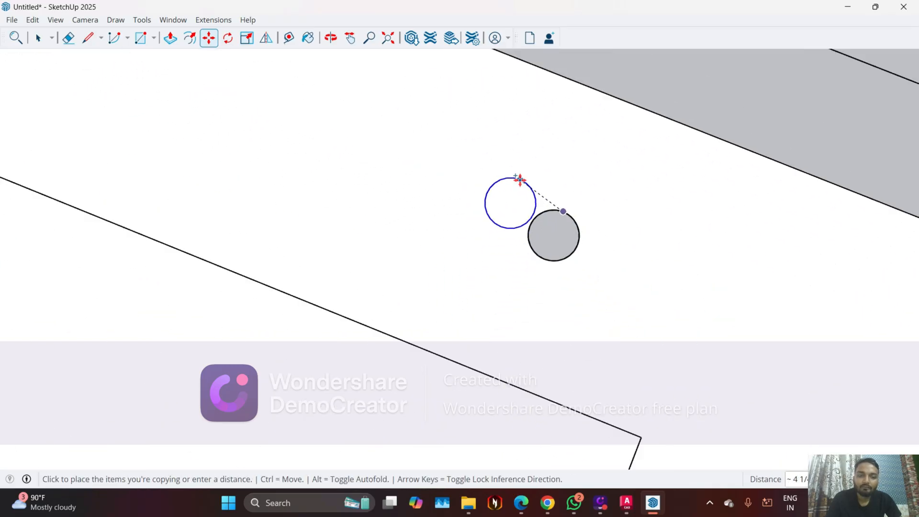
{"action": "scroll", "coordinate": [519, 179], "scroll_direction": "down", "scroll_amount": 3}
{"action": "scroll", "coordinate": [667, 328], "scroll_direction": "up", "scroll_amount": 8}
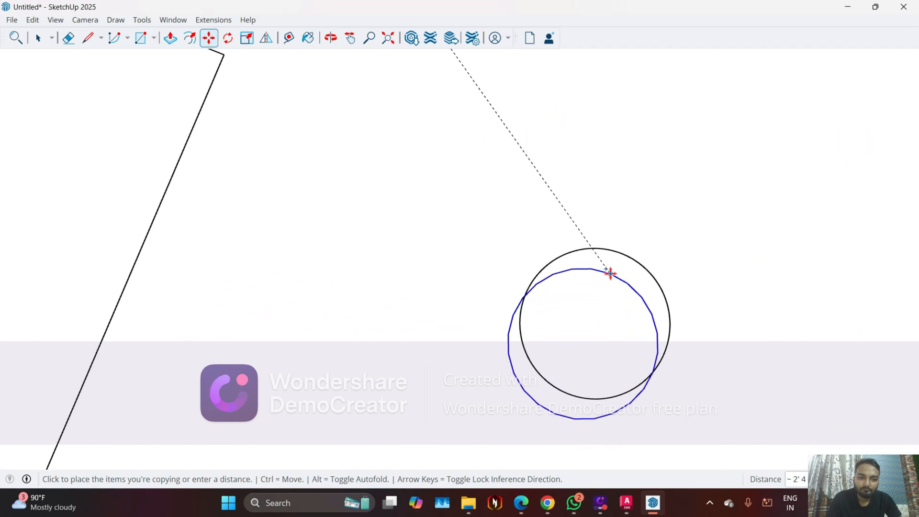
{"action": "left_click", "coordinate": [620, 253]}
Copy the circle along the green axis onto the middle light circle on the right side of the border
{"action": "key", "text": "ctrl"}
{"action": "left_click", "coordinate": [622, 254]}
{"action": "scroll", "coordinate": [627, 240], "scroll_direction": "down", "scroll_amount": 3}
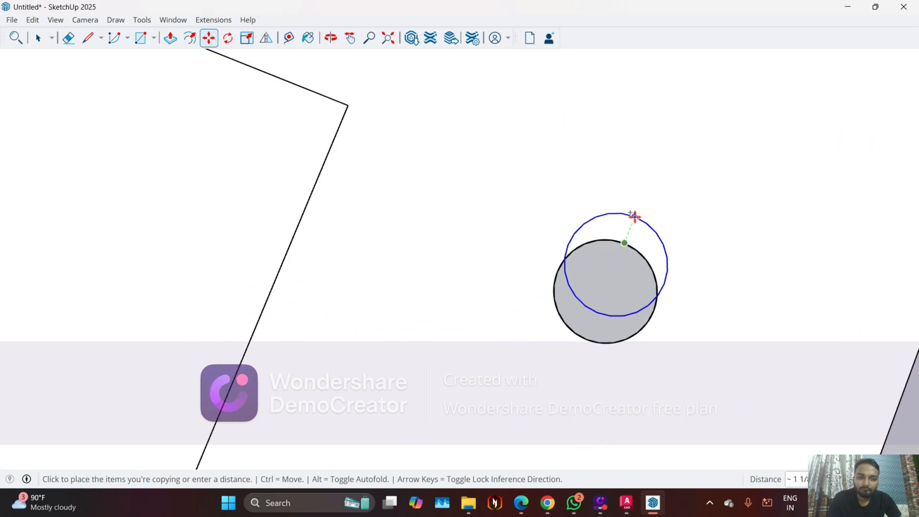
{"action": "scroll", "coordinate": [635, 216], "scroll_direction": "down", "scroll_amount": 5}
{"action": "scroll", "coordinate": [595, 369], "scroll_direction": "up", "scroll_amount": 6}
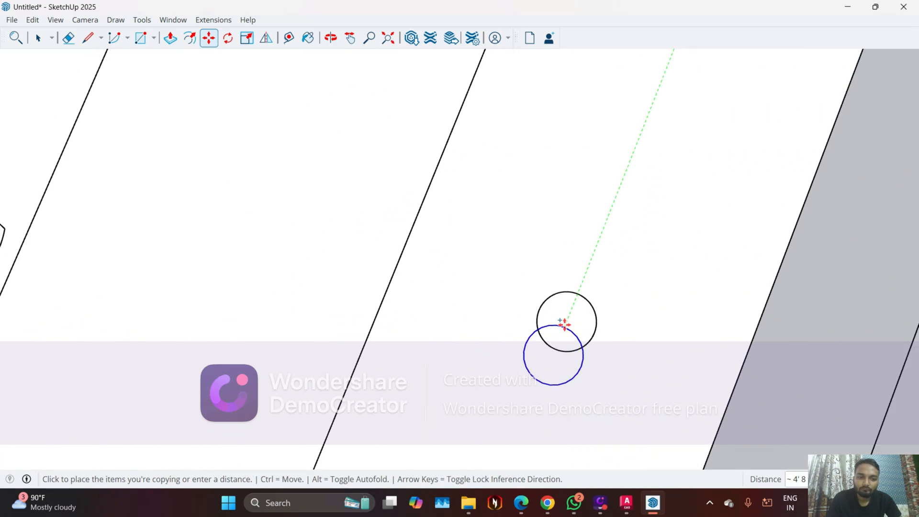
{"action": "scroll", "coordinate": [565, 325], "scroll_direction": "up", "scroll_amount": 5}
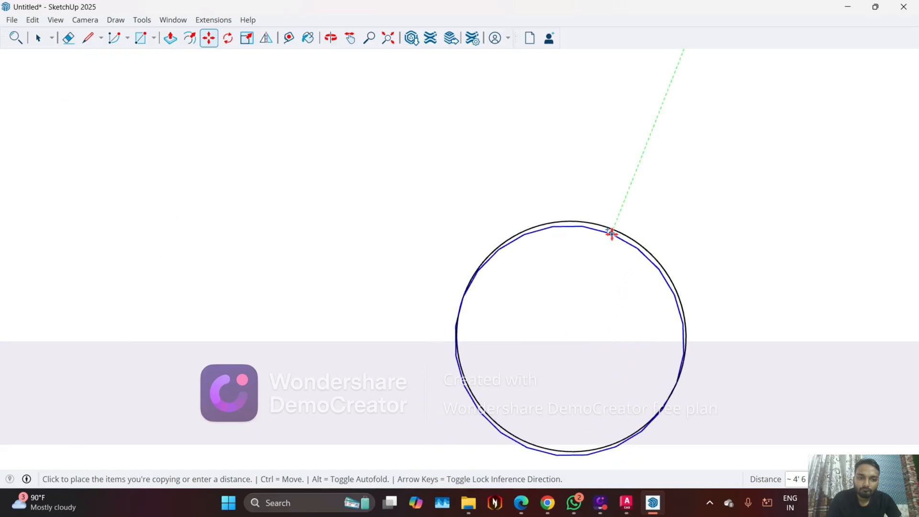
{"action": "left_click", "coordinate": [613, 231]}
Copy the middle right-side circle along the green axis onto the light circle near the front-right corner
{"action": "left_click", "coordinate": [613, 231]}
{"action": "scroll", "coordinate": [620, 217], "scroll_direction": "down", "scroll_amount": 2}
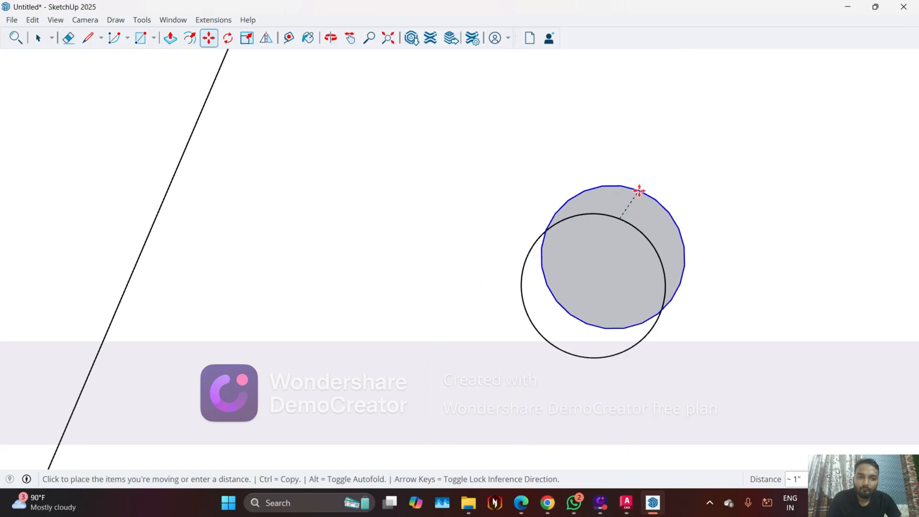
{"action": "scroll", "coordinate": [639, 191], "scroll_direction": "down", "scroll_amount": 6}
{"action": "key", "text": "ctrl"}
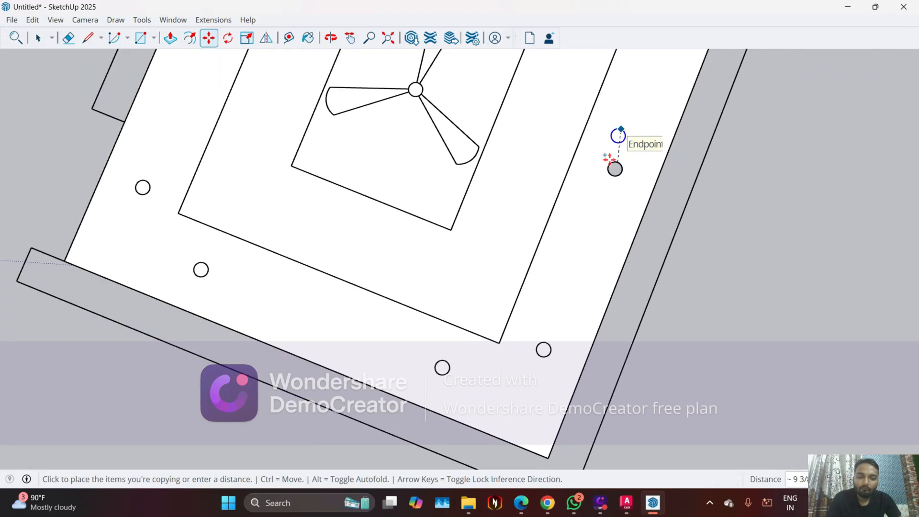
{"action": "scroll", "coordinate": [609, 159], "scroll_direction": "up", "scroll_amount": 10}
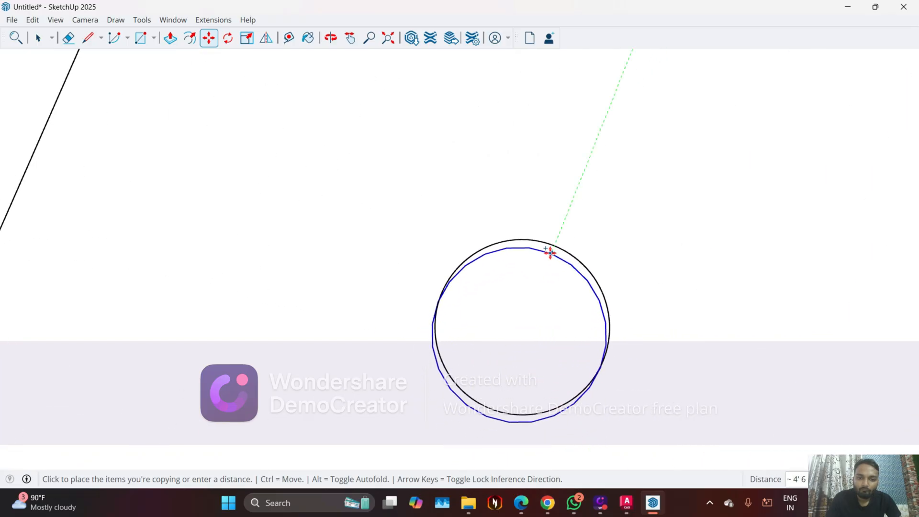
{"action": "left_click", "coordinate": [554, 246]}
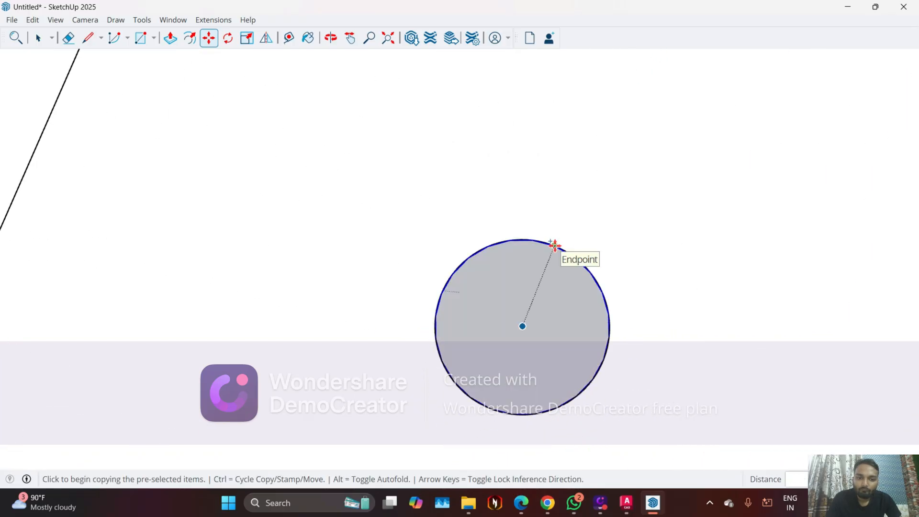
Copy the circle around the front-right corner onto the nearest light circle on the front edge
{"action": "left_click", "coordinate": [553, 245]}
{"action": "scroll", "coordinate": [651, 201], "scroll_direction": "down", "scroll_amount": 5}
{"action": "scroll", "coordinate": [329, 261], "scroll_direction": "up", "scroll_amount": 4}
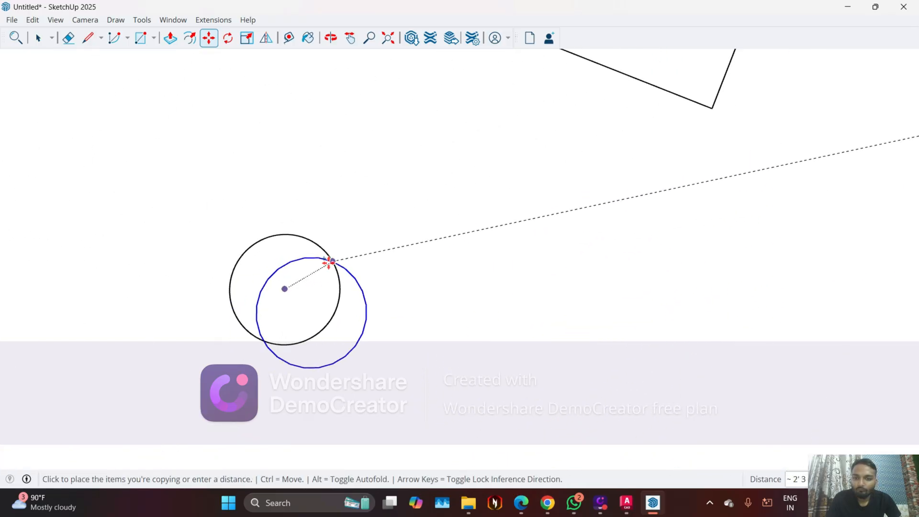
{"action": "left_click", "coordinate": [308, 239]}
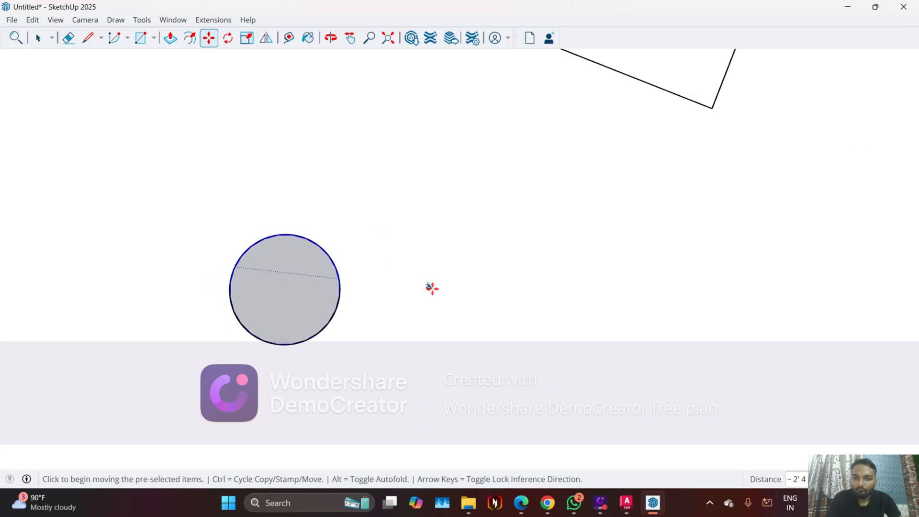
Copy the front-edge circle onto the other light circle at the far end of that edge
{"action": "key", "text": "ctrl"}
{"action": "scroll", "coordinate": [510, 286], "scroll_direction": "down", "scroll_amount": 5}
{"action": "scroll", "coordinate": [437, 287], "scroll_direction": "up", "scroll_amount": 4}
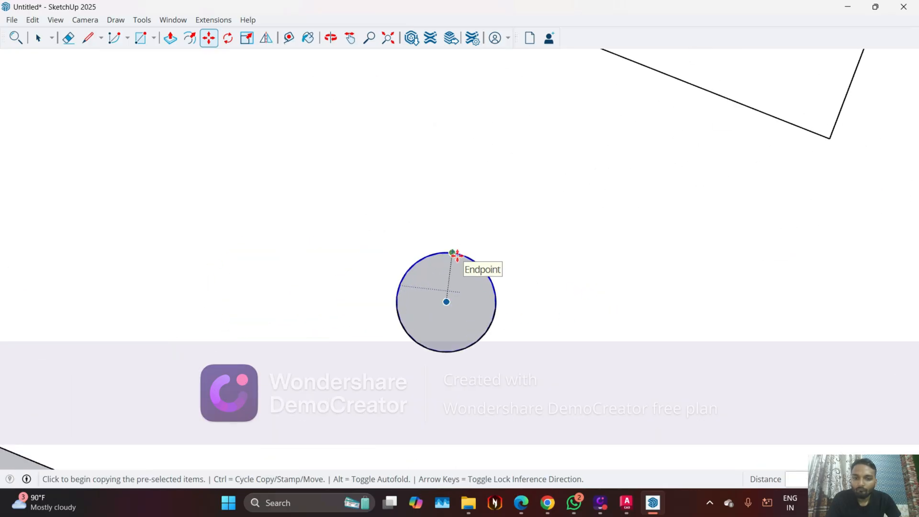
{"action": "left_click", "coordinate": [456, 256]}
{"action": "scroll", "coordinate": [581, 302], "scroll_direction": "down", "scroll_amount": 4}
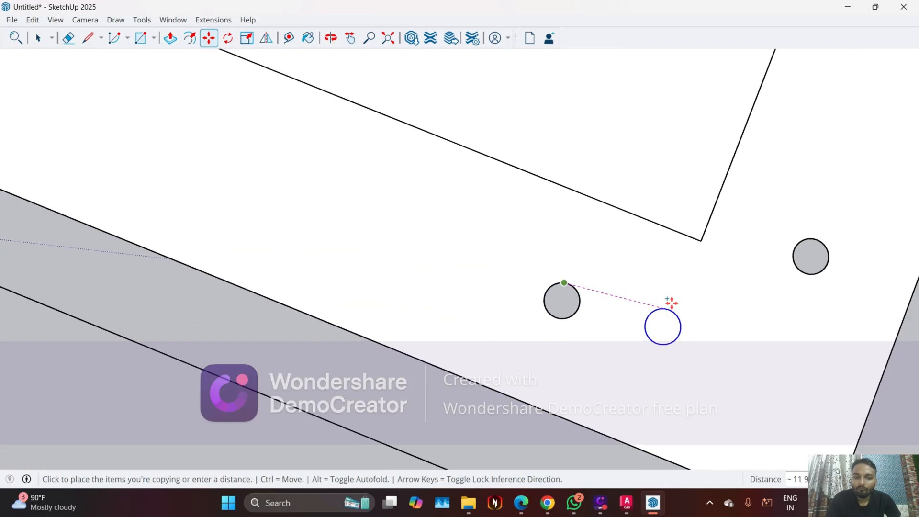
{"action": "scroll", "coordinate": [698, 322], "scroll_direction": "down", "scroll_amount": 3}
{"action": "scroll", "coordinate": [318, 191], "scroll_direction": "up", "scroll_amount": 8}
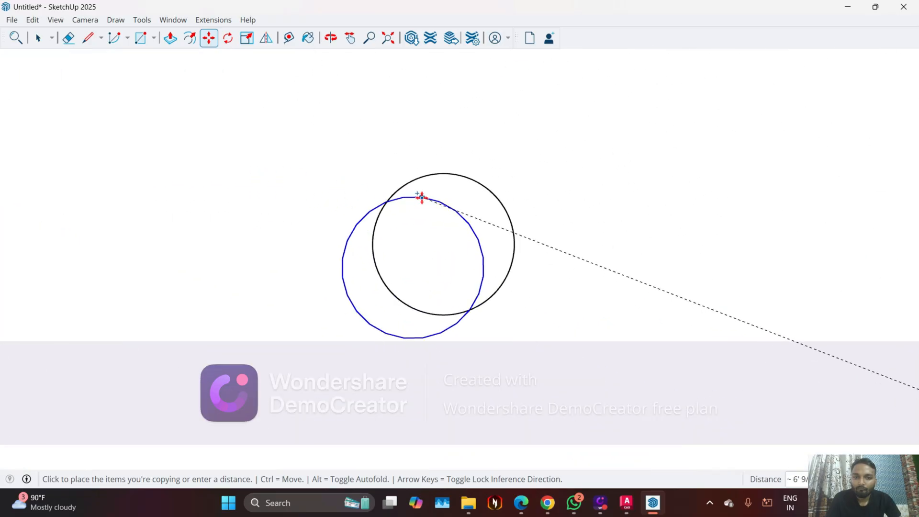
{"action": "scroll", "coordinate": [421, 197], "scroll_direction": "up", "scroll_amount": 2}
{"action": "left_click", "coordinate": [456, 170]}
{"action": "scroll", "coordinate": [521, 277], "scroll_direction": "down", "scroll_amount": 2}
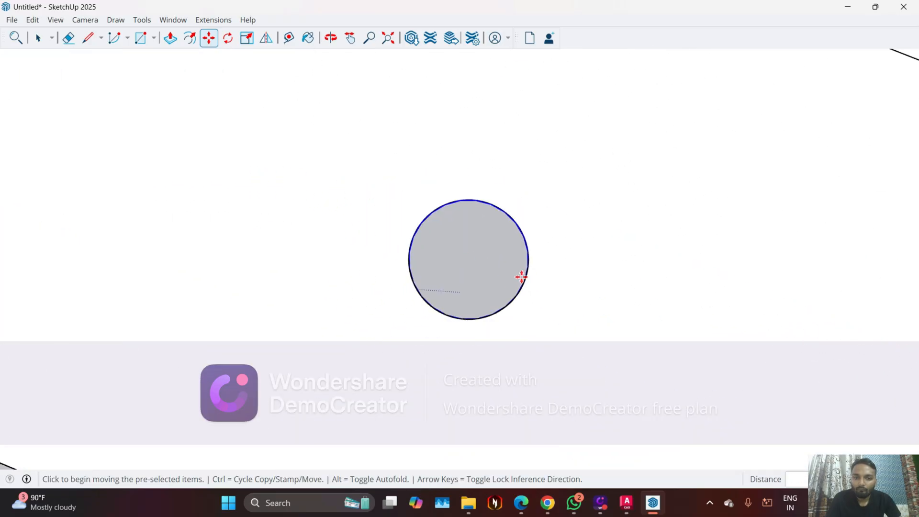
Copy the circle around the front-left corner onto the nearest light circle on the left side of the border
{"action": "scroll", "coordinate": [521, 277], "scroll_direction": "down", "scroll_amount": 2}
{"action": "key", "text": "ctrl"}
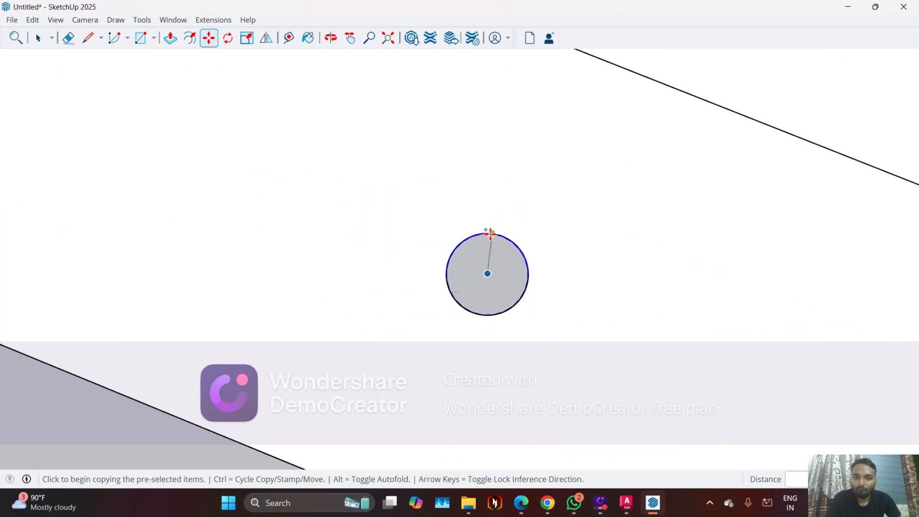
{"action": "left_click", "coordinate": [490, 232]}
{"action": "scroll", "coordinate": [564, 311], "scroll_direction": "down", "scroll_amount": 3}
{"action": "scroll", "coordinate": [448, 154], "scroll_direction": "up", "scroll_amount": 3}
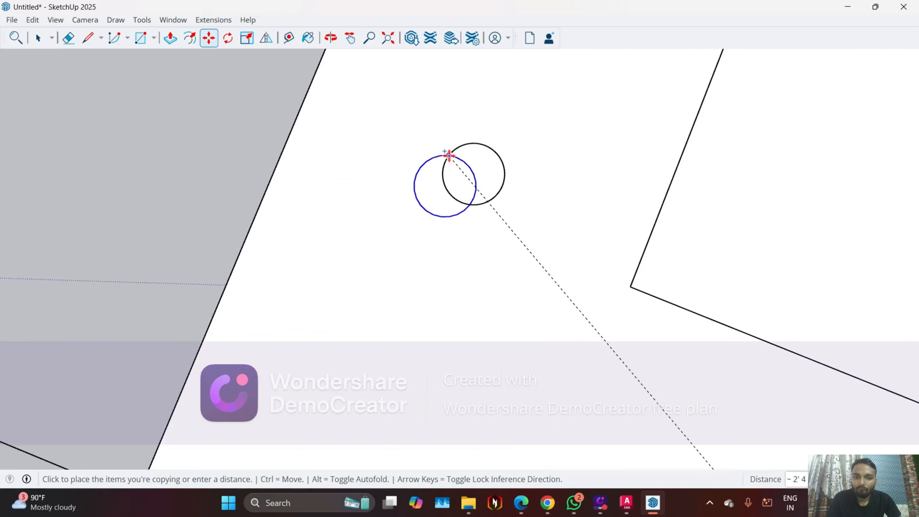
{"action": "scroll", "coordinate": [448, 154], "scroll_direction": "up", "scroll_amount": 2}
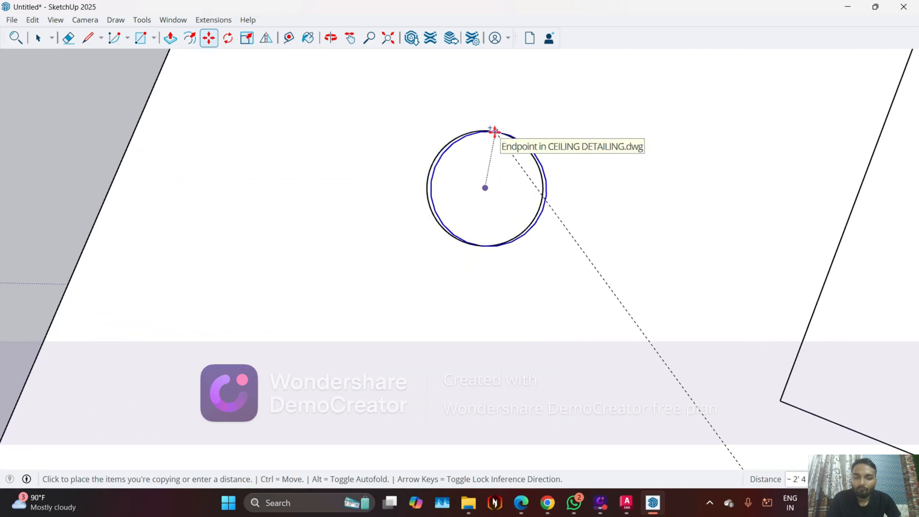
{"action": "scroll", "coordinate": [495, 131], "scroll_direction": "up", "scroll_amount": 3}
{"action": "left_click", "coordinate": [489, 130]}
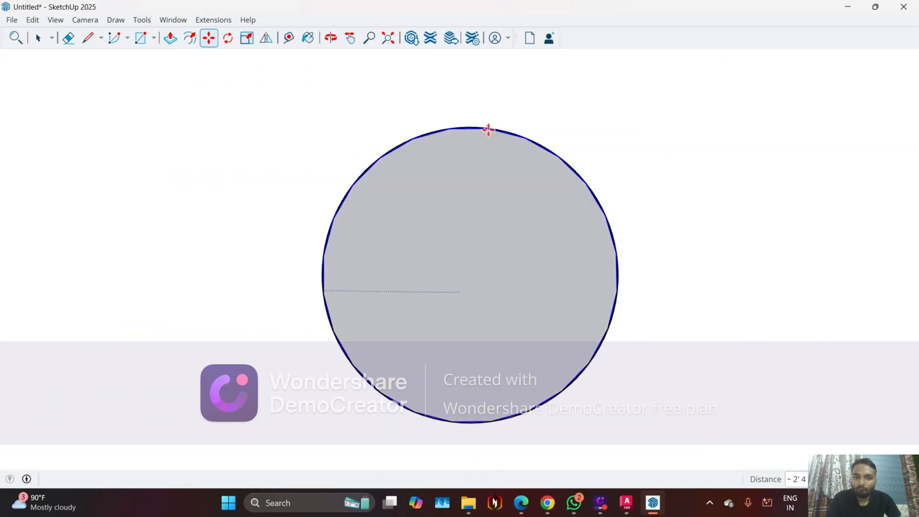
Copy that circle 4' 6" along the green axis onto the middle light circle on the left side
{"action": "left_click", "coordinate": [489, 129]}
{"action": "scroll", "coordinate": [444, 250], "scroll_direction": "down", "scroll_amount": 4}
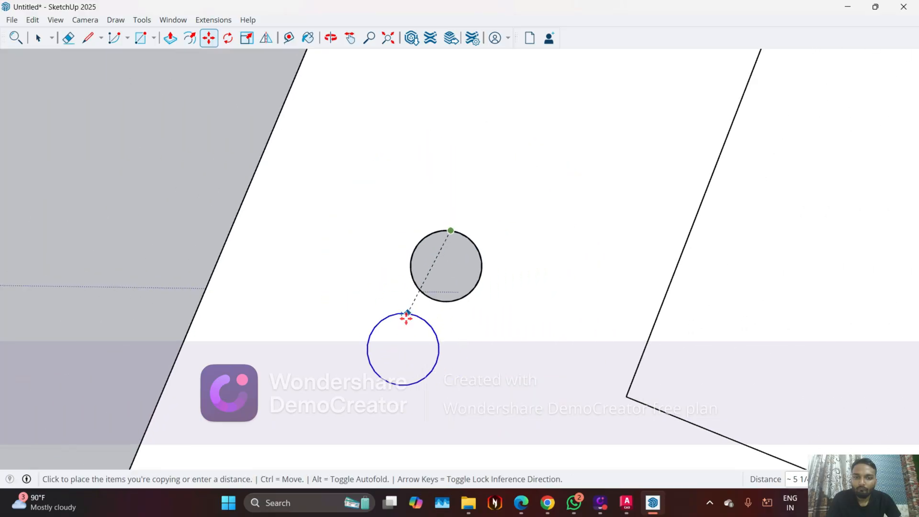
{"action": "scroll", "coordinate": [406, 317], "scroll_direction": "down", "scroll_amount": 3}
{"action": "scroll", "coordinate": [437, 232], "scroll_direction": "up", "scroll_amount": 5}
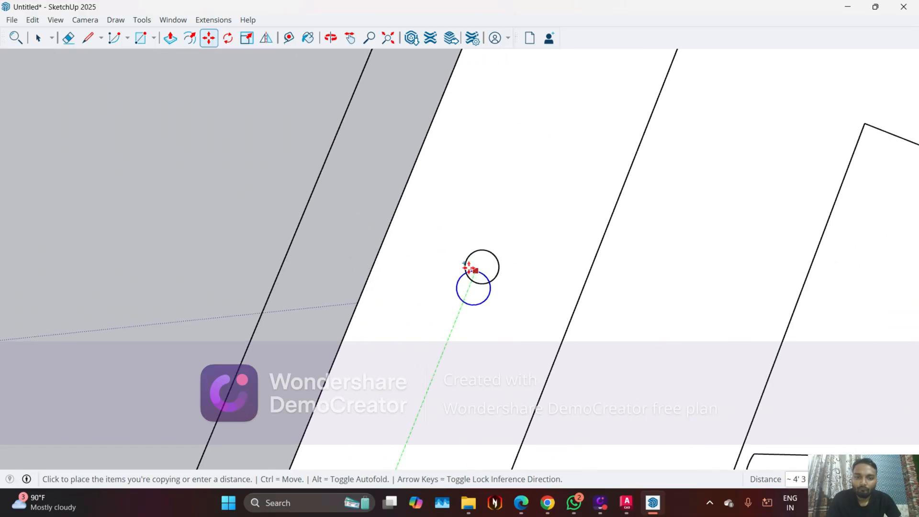
{"action": "scroll", "coordinate": [472, 270], "scroll_direction": "up", "scroll_amount": 6}
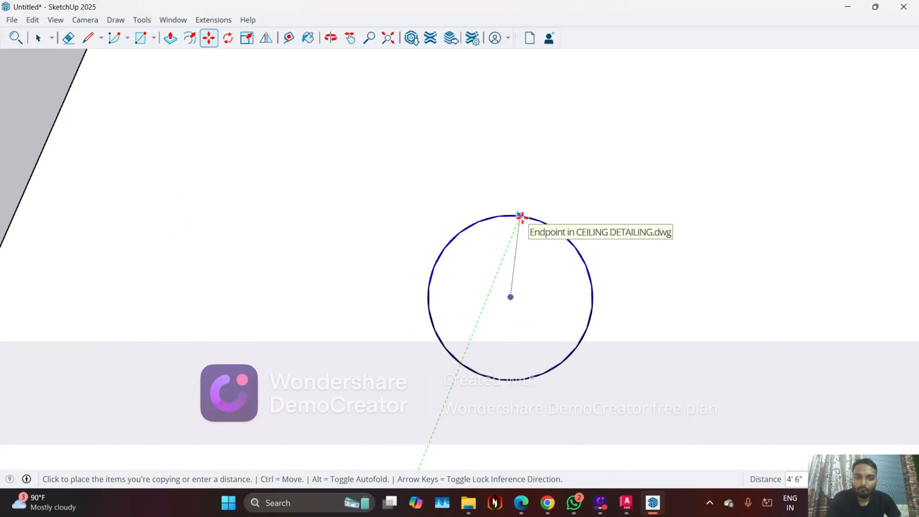
{"action": "left_click", "coordinate": [519, 216]}
{"action": "scroll", "coordinate": [277, 227], "scroll_direction": "down", "scroll_amount": 2}
{"action": "key", "text": "space"}
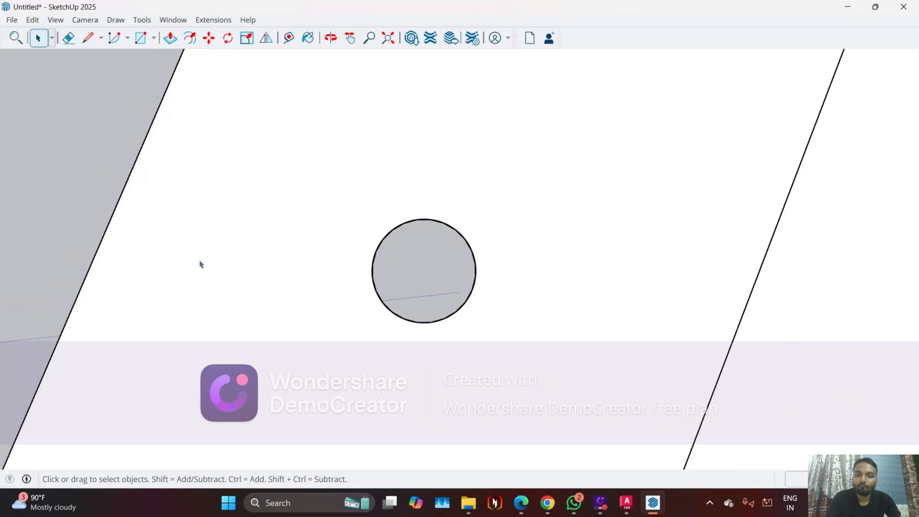
Delete the inner face enclosed by the ceiling border, around the fan
{"action": "scroll", "coordinate": [187, 239], "scroll_direction": "down", "scroll_amount": 5}
{"action": "mouse_move", "coordinate": [295, 213]}
{"action": "middle_mouse_down"}
{"action": "mouse_move", "coordinate": [353, 283]}
{"action": "mouse_move", "coordinate": [401, 165]}
{"action": "middle_mouse_up"}
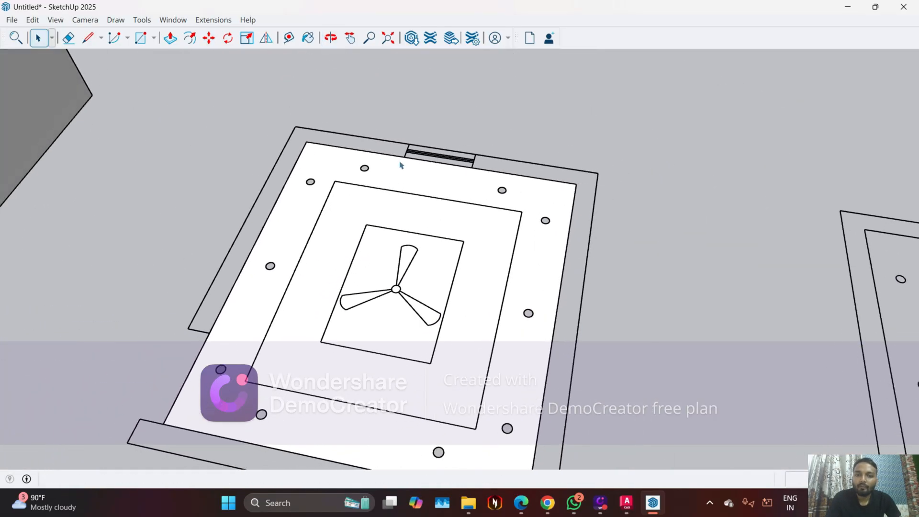
{"action": "left_click", "coordinate": [321, 310]}
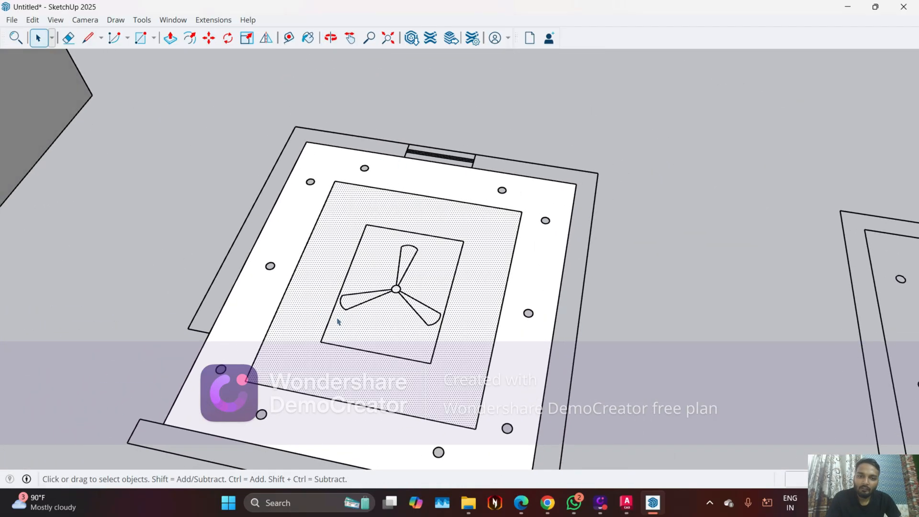
{"action": "key", "text": "Delete"}
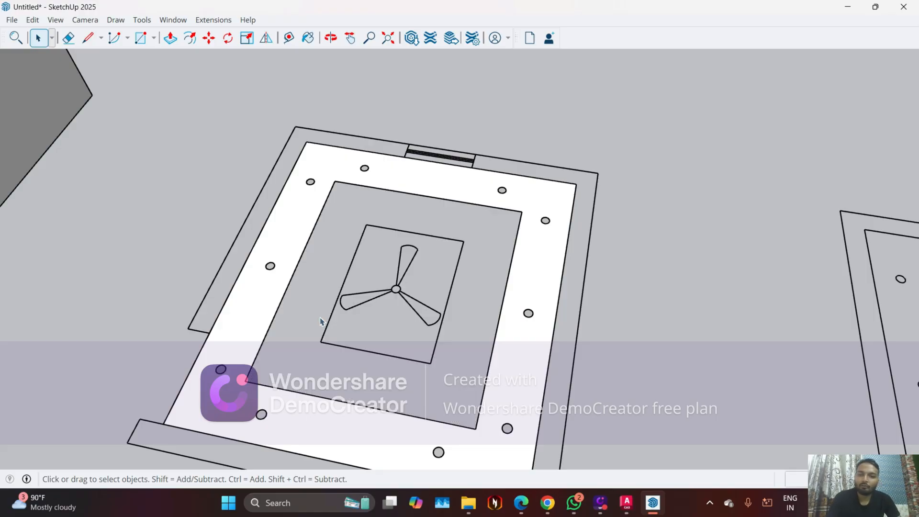
Push/Pull the ceiling border face with the light openings up to a thickness of 1 inch
{"action": "middle_click_drag", "start_coordinate": [258, 328], "coordinate": [241, 351]}
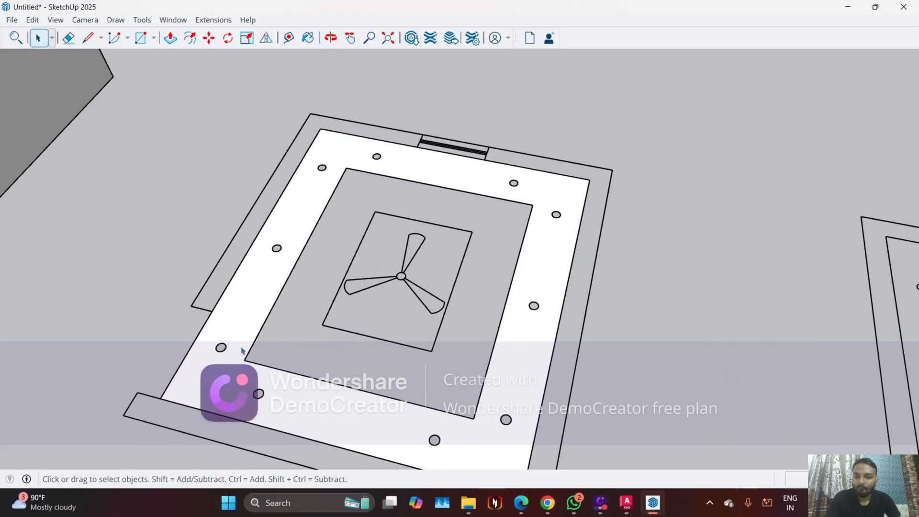
{"action": "left_click", "coordinate": [241, 350]}
{"action": "key", "text": "p"}
{"action": "left_click", "coordinate": [242, 353]}
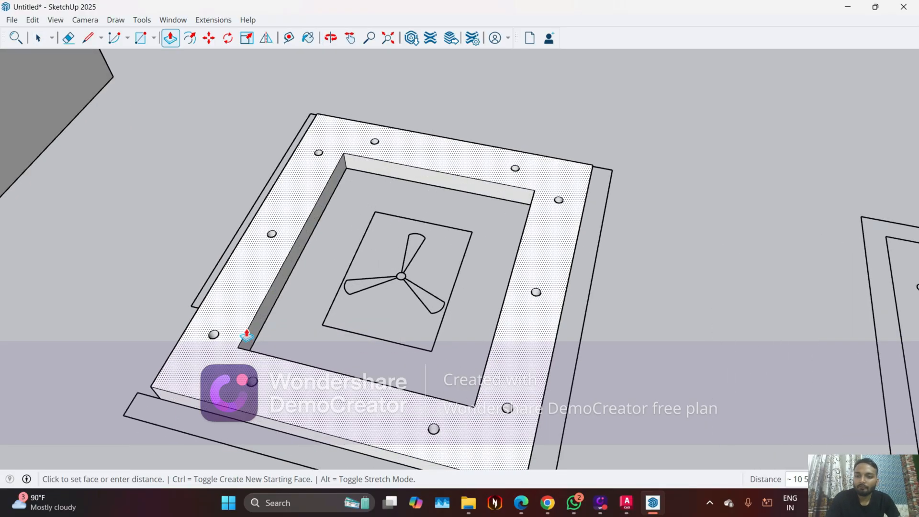
{"action": "middle_click_drag", "start_coordinate": [251, 346], "coordinate": [209, 328]}
{"action": "scroll", "coordinate": [235, 324], "scroll_direction": "up", "scroll_amount": 2}
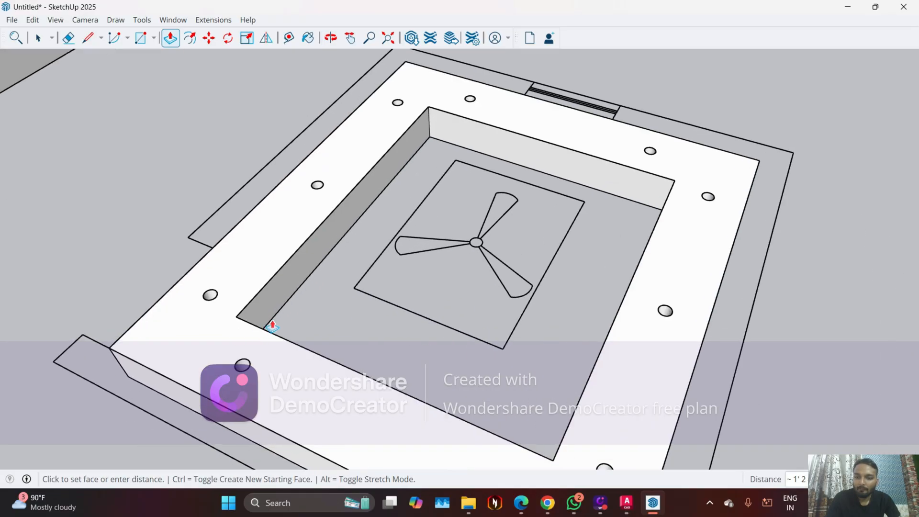
{"action": "middle_click_drag", "start_coordinate": [268, 322], "coordinate": [240, 311]}
{"action": "type", "text": "1"}
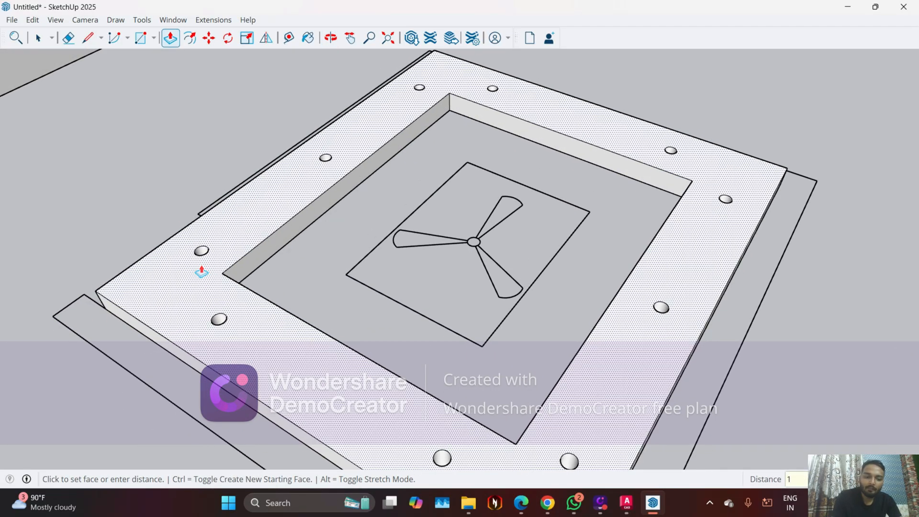
{"action": "key", "text": "Return"}
Switch to the Edge browser and examine the ceiling design reference image OIP.webp
{"action": "middle_click_drag", "start_coordinate": [203, 269], "coordinate": [307, 304]}
{"action": "scroll", "coordinate": [349, 309], "scroll_direction": "up", "scroll_amount": 5}
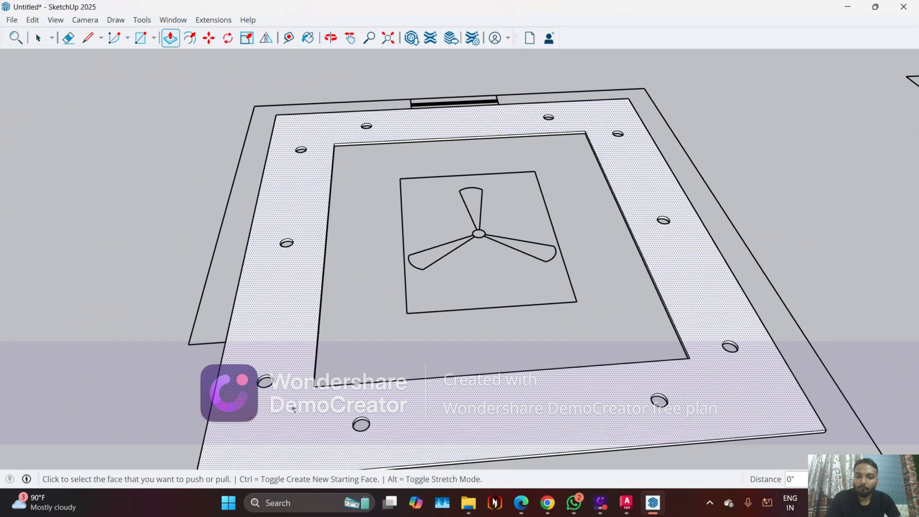
{"action": "key", "text": "space"}
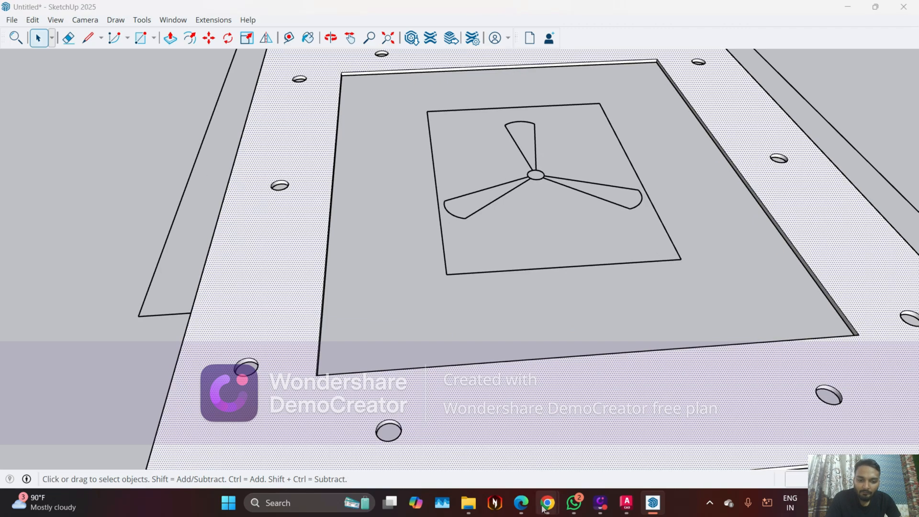
{"action": "left_click", "coordinate": [521, 503]}
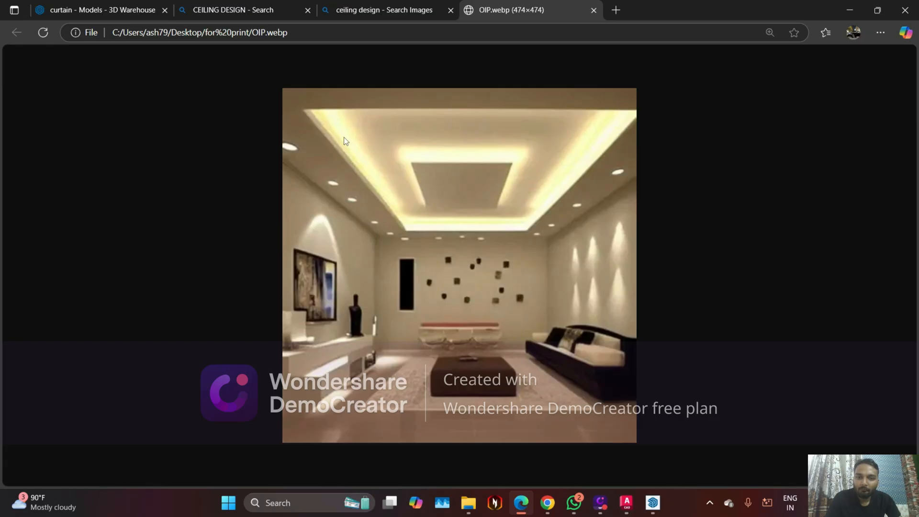
Switch back to the SketchUp model with the ceiling border around the fan
{"action": "left_click", "coordinate": [850, 6]}
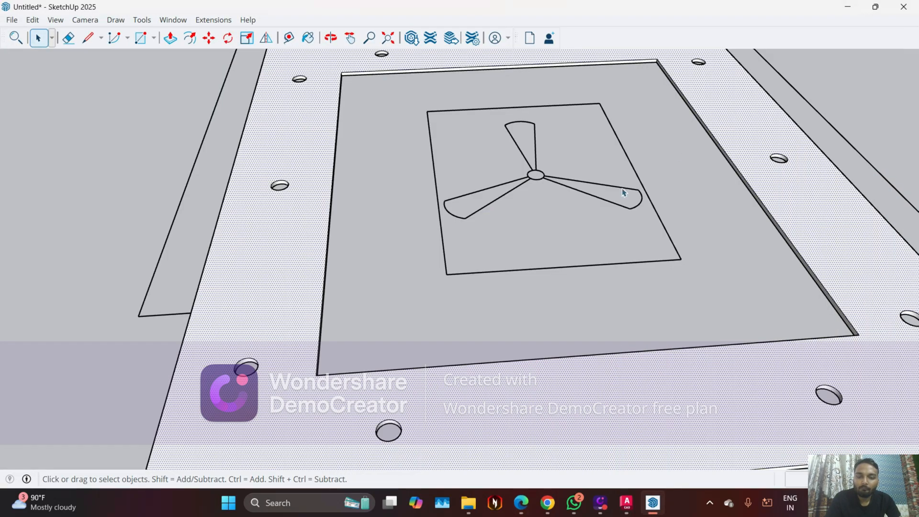
{"action": "scroll", "coordinate": [390, 344], "scroll_direction": "down", "scroll_amount": 3}
{"action": "scroll", "coordinate": [340, 330], "scroll_direction": "up", "scroll_amount": 4}
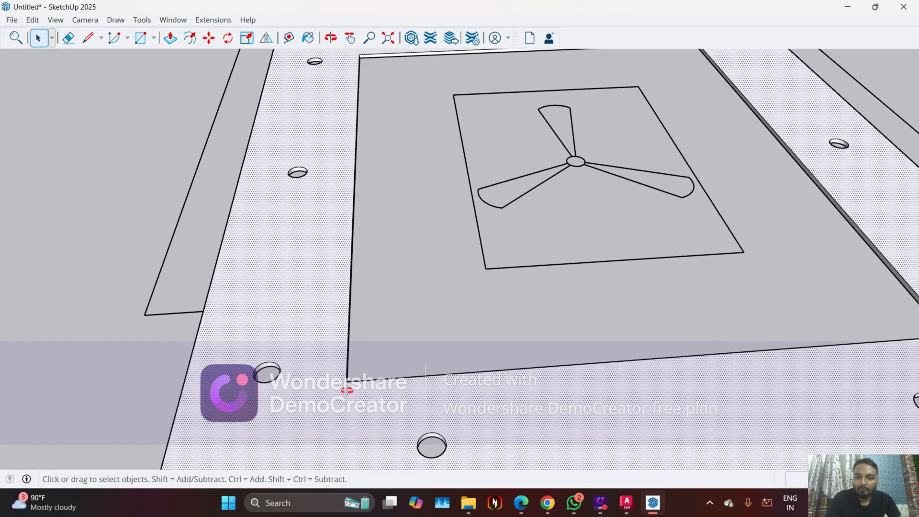
{"action": "middle_click_drag", "start_coordinate": [347, 391], "coordinate": [245, 368]}
{"action": "scroll", "coordinate": [287, 280], "scroll_direction": "up", "scroll_amount": 2}
Try to offset the ceiling border face 4 inches inward from its outer edge
{"action": "key", "text": "f"}
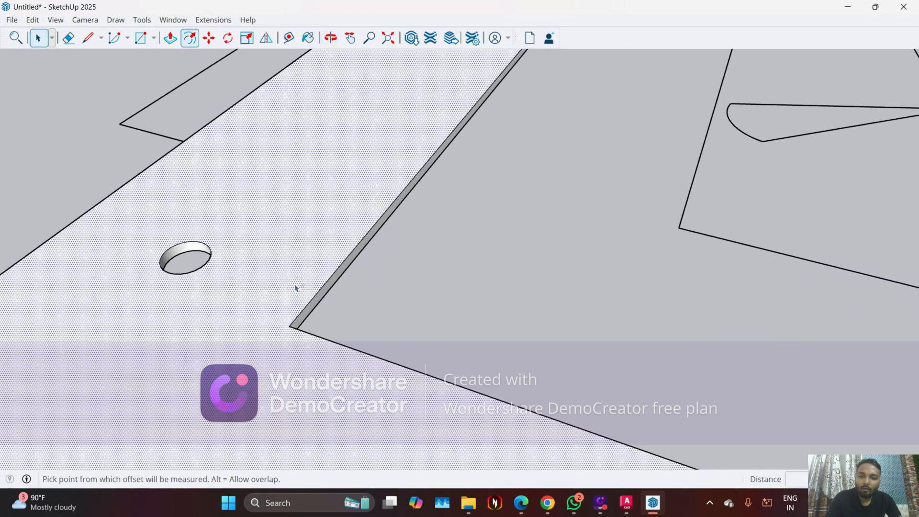
{"action": "left_click", "coordinate": [298, 291]}
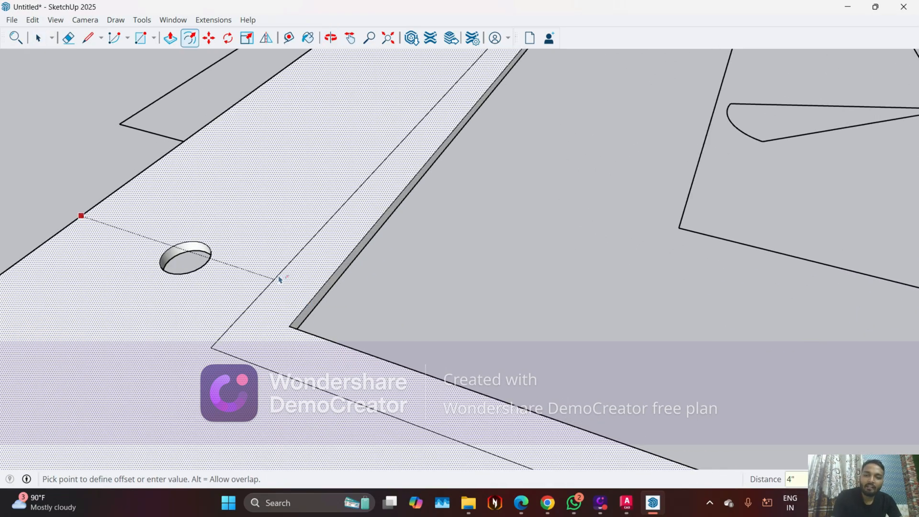
{"action": "key", "text": "Return"}
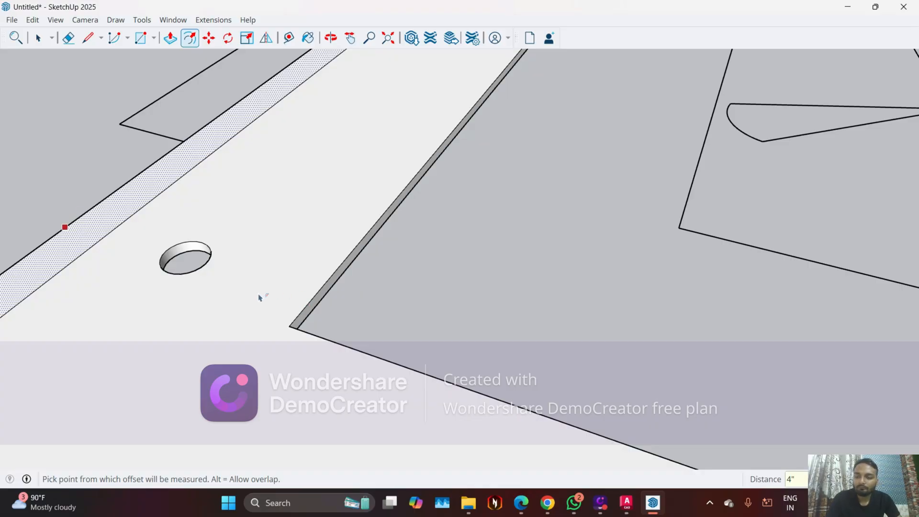
{"action": "scroll", "coordinate": [258, 301], "scroll_direction": "down", "scroll_amount": 6}
{"action": "middle_click_drag", "start_coordinate": [247, 323], "coordinate": [406, 354]}
{"action": "scroll", "coordinate": [412, 349], "scroll_direction": "down", "scroll_amount": 1}
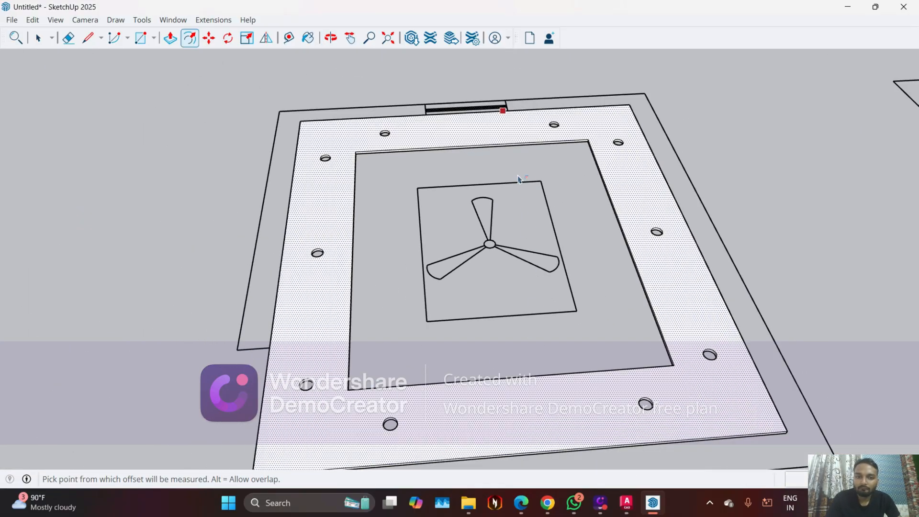
Offset the ceiling border's outer edge inward, past the light openings, to form a narrow strip around the central opening
{"action": "key", "text": "space"}
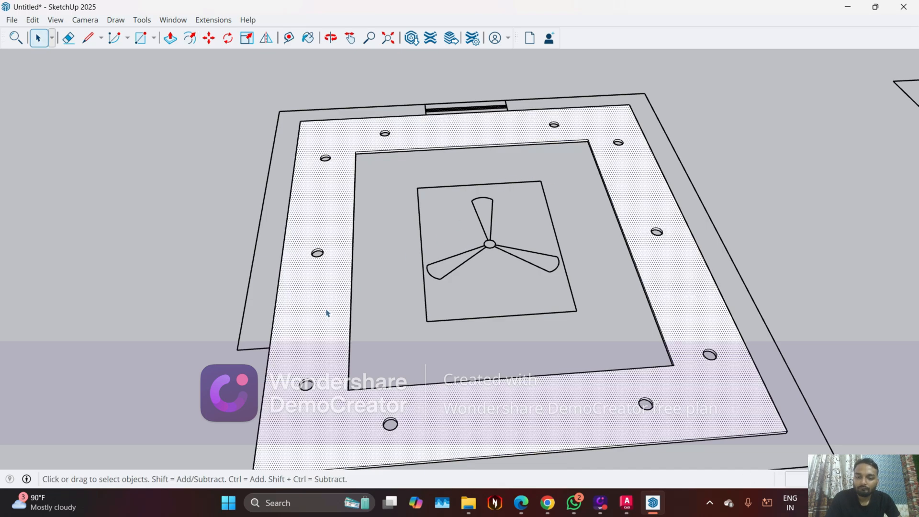
{"action": "key", "text": "o"}
{"action": "key", "text": "f"}
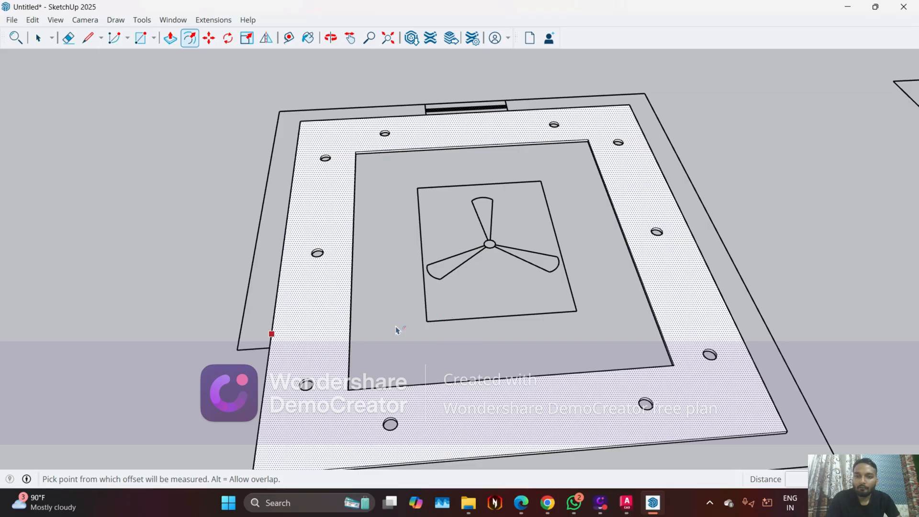
{"action": "left_click", "coordinate": [271, 341]}
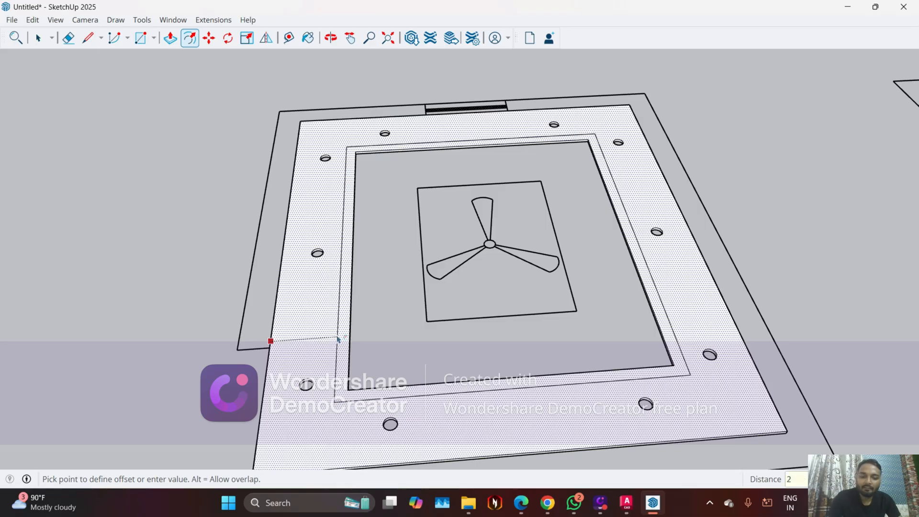
{"action": "left_click", "coordinate": [338, 339]}
{"action": "scroll", "coordinate": [338, 339], "scroll_direction": "up", "scroll_amount": 3}
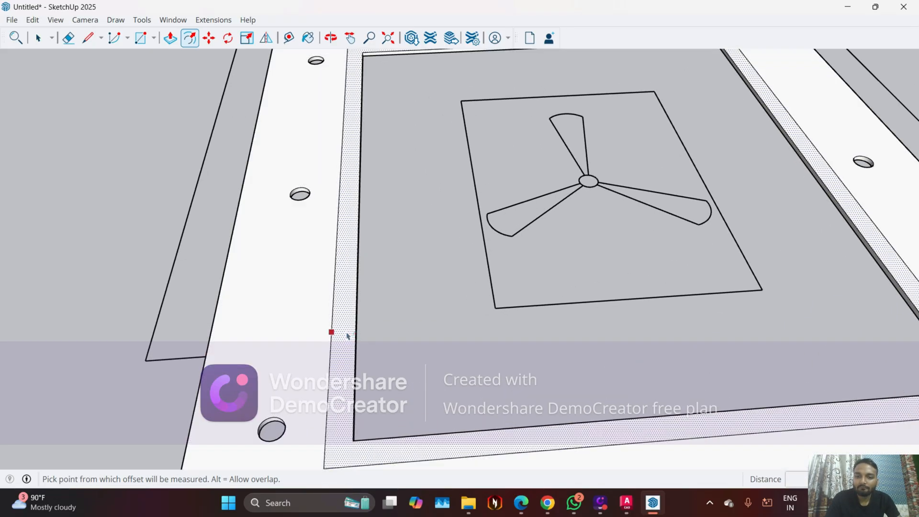
Offset the outline of the narrow strip around the opening 1 inch outward toward the light openings
{"action": "key", "text": "space"}
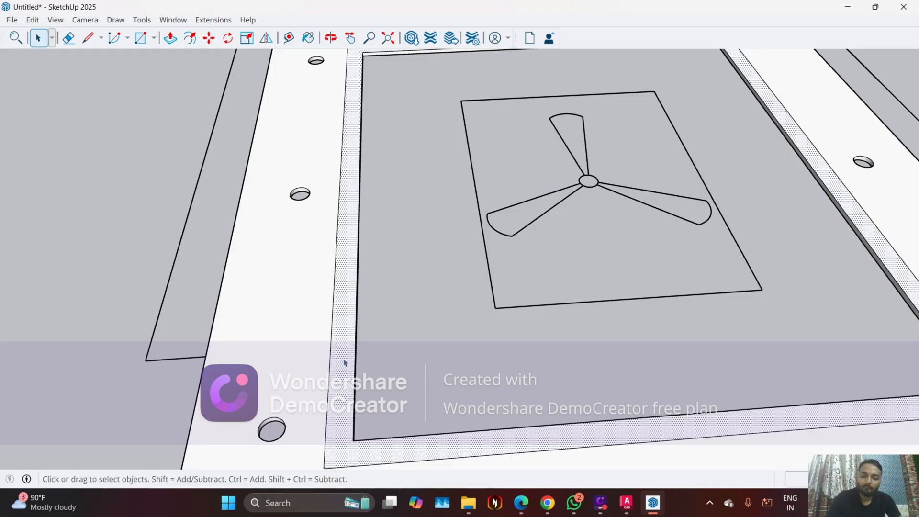
{"action": "key", "text": "o"}
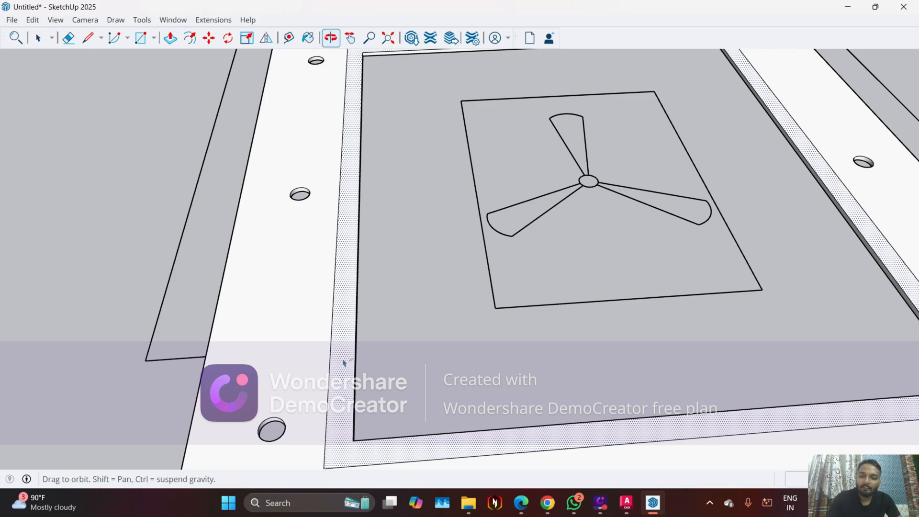
{"action": "key", "text": "f"}
{"action": "left_click", "coordinate": [330, 371]}
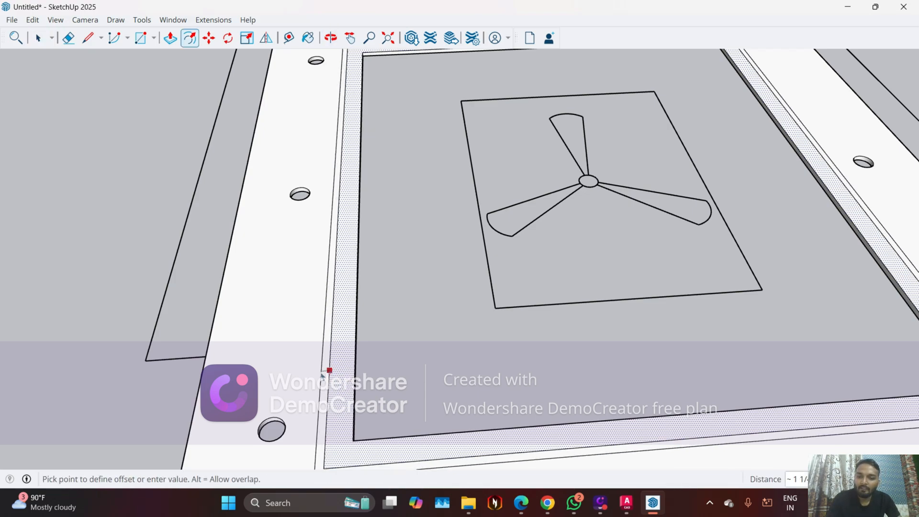
{"action": "left_click", "coordinate": [323, 375]}
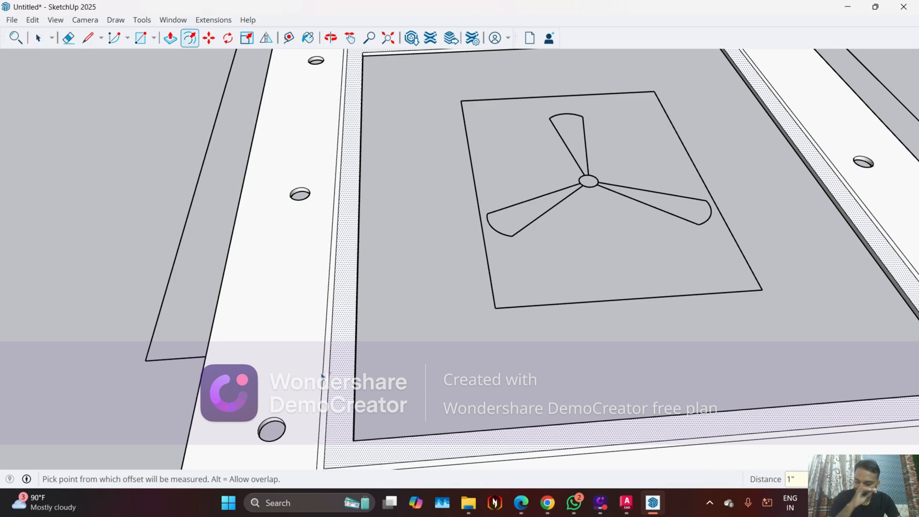
{"action": "scroll", "coordinate": [322, 376], "scroll_direction": "down", "scroll_amount": 3}
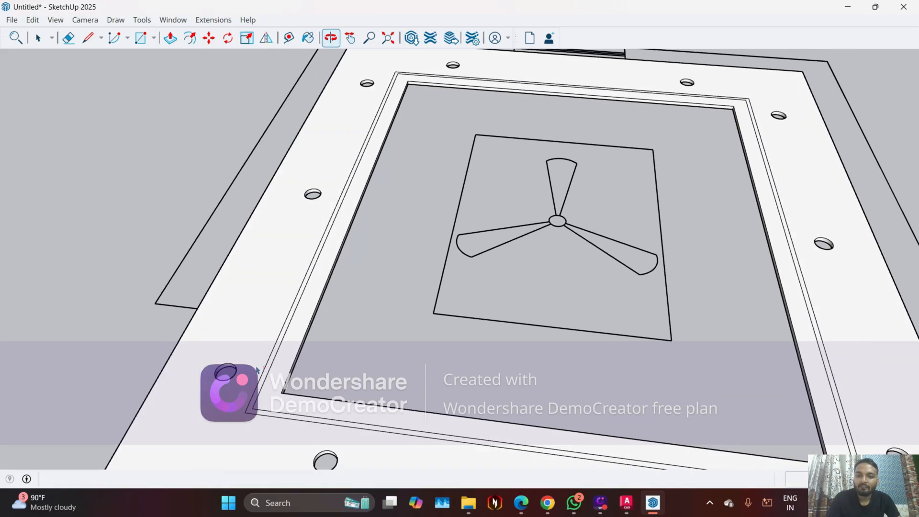
{"action": "middle_click_drag", "start_coordinate": [266, 373], "coordinate": [354, 377]}
{"action": "scroll", "coordinate": [356, 377], "scroll_direction": "up", "scroll_amount": 2}
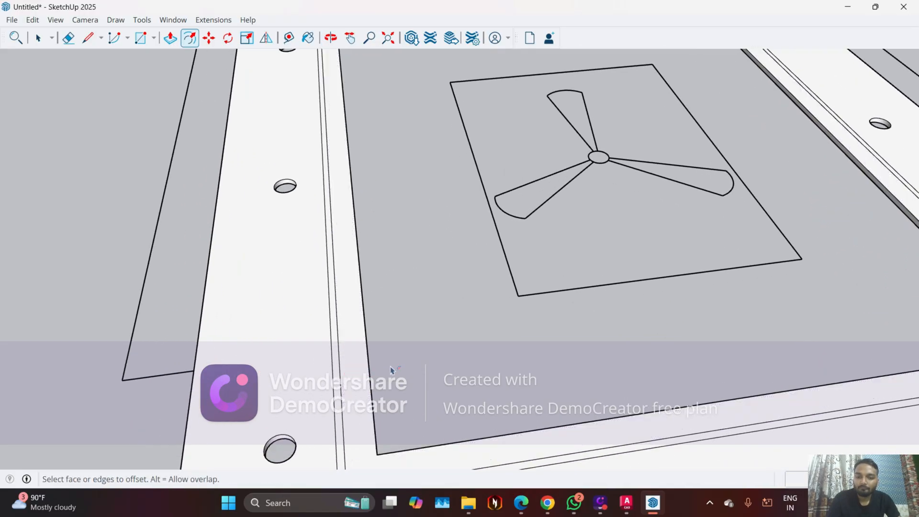
{"action": "scroll", "coordinate": [387, 365], "scroll_direction": "down", "scroll_amount": 5}
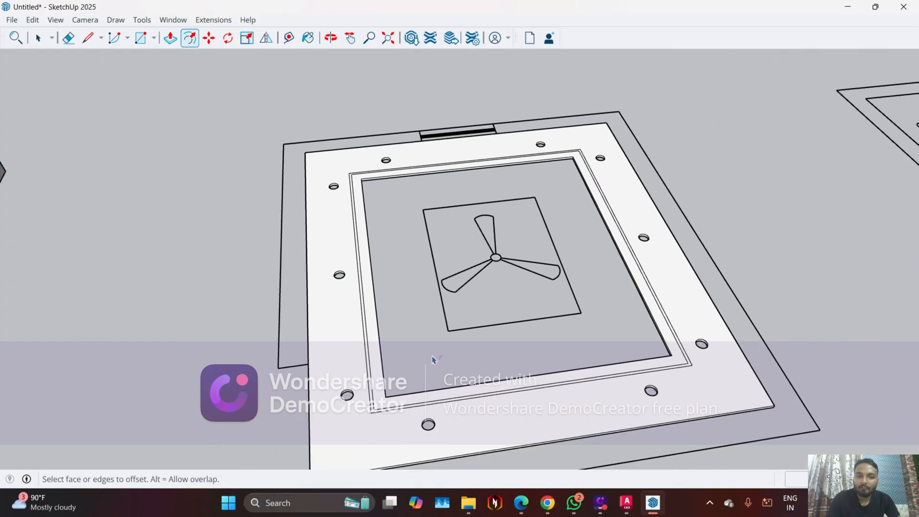
Offset the same narrow strip's outer outline 3 inches inward toward the central opening
{"action": "mouse_move", "coordinate": [433, 361]}
{"action": "middle_mouse_down"}
{"action": "mouse_move", "coordinate": [442, 358]}
{"action": "mouse_move", "coordinate": [427, 421]}
{"action": "mouse_move", "coordinate": [427, 381]}
{"action": "mouse_move", "coordinate": [429, 403]}
{"action": "mouse_move", "coordinate": [349, 396]}
{"action": "mouse_move", "coordinate": [321, 345]}
{"action": "middle_mouse_up"}
{"action": "scroll", "coordinate": [386, 414], "scroll_direction": "up", "scroll_amount": 5}
{"action": "scroll", "coordinate": [340, 349], "scroll_direction": "up", "scroll_amount": 3}
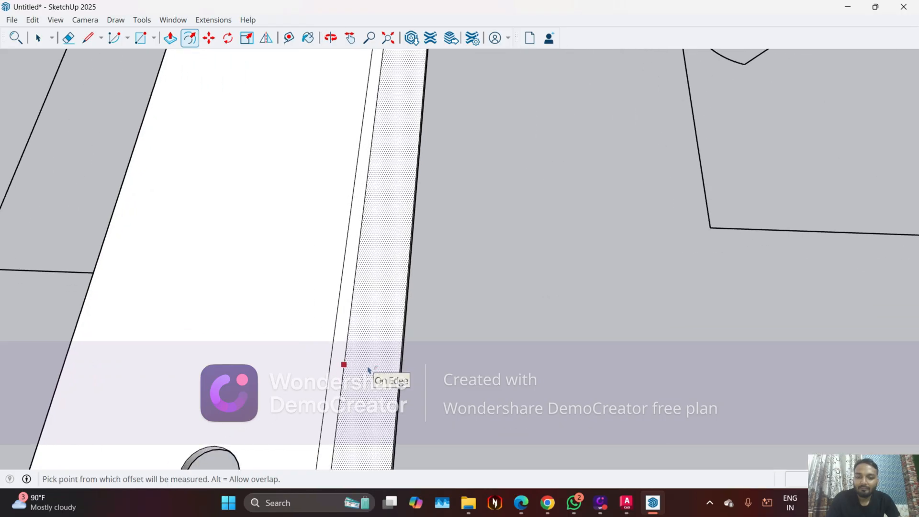
{"action": "left_click", "coordinate": [344, 363]}
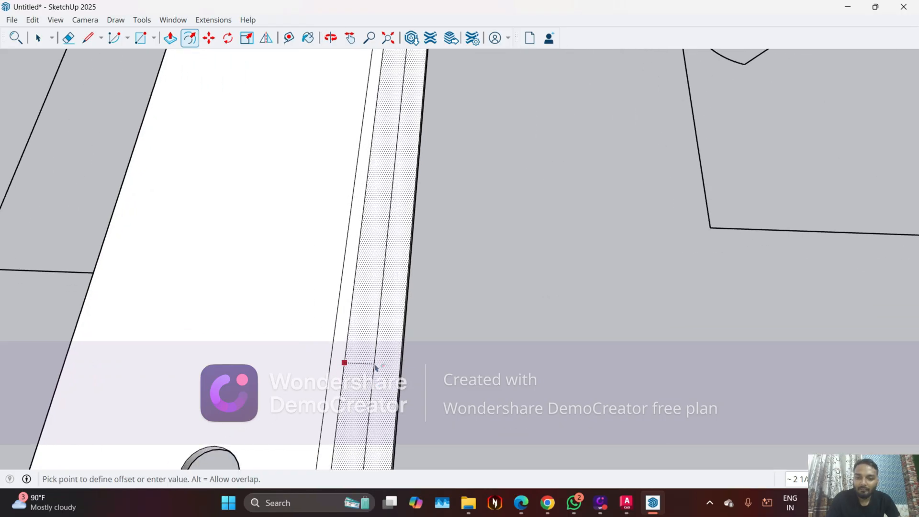
{"action": "scroll", "coordinate": [390, 367], "scroll_direction": "up", "scroll_amount": 1}
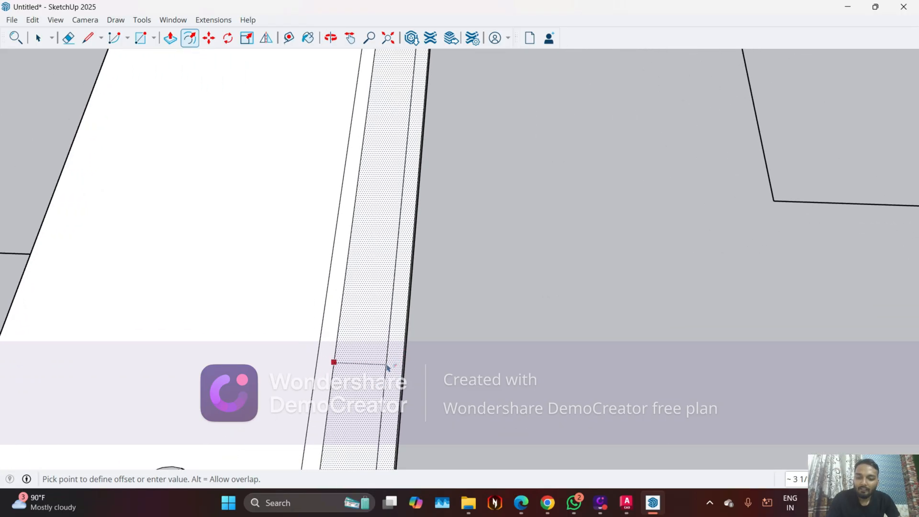
{"action": "type", "text": "3"}
{"action": "key", "text": "Return"}
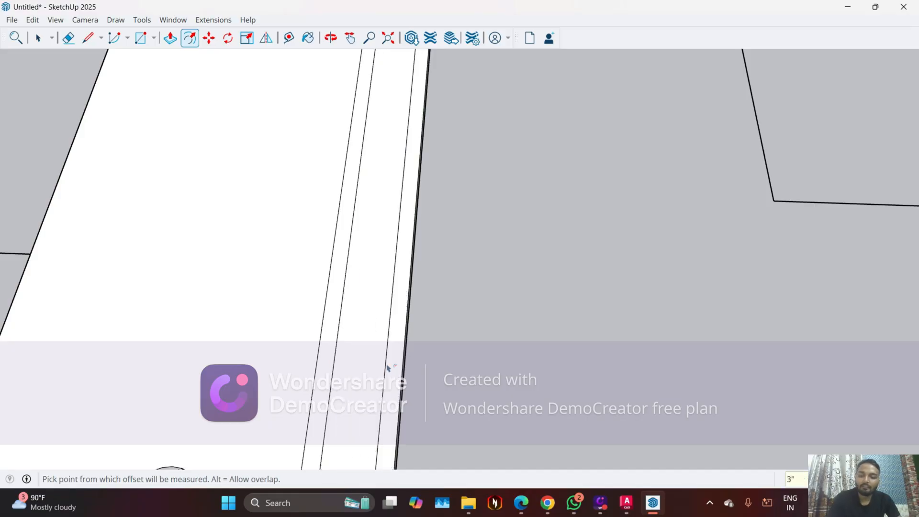
{"action": "key", "text": "space"}
Examine the nested offset outlines around the central opening of the ceiling border
{"action": "scroll", "coordinate": [335, 335], "scroll_direction": "down", "scroll_amount": 5}
{"action": "middle_click_drag", "start_coordinate": [246, 412], "coordinate": [313, 246]}
{"action": "scroll", "coordinate": [316, 254], "scroll_direction": "down", "scroll_amount": 3}
{"action": "middle_click_drag", "start_coordinate": [330, 297], "coordinate": [361, 439]}
{"action": "scroll", "coordinate": [258, 341], "scroll_direction": "up", "scroll_amount": 5}
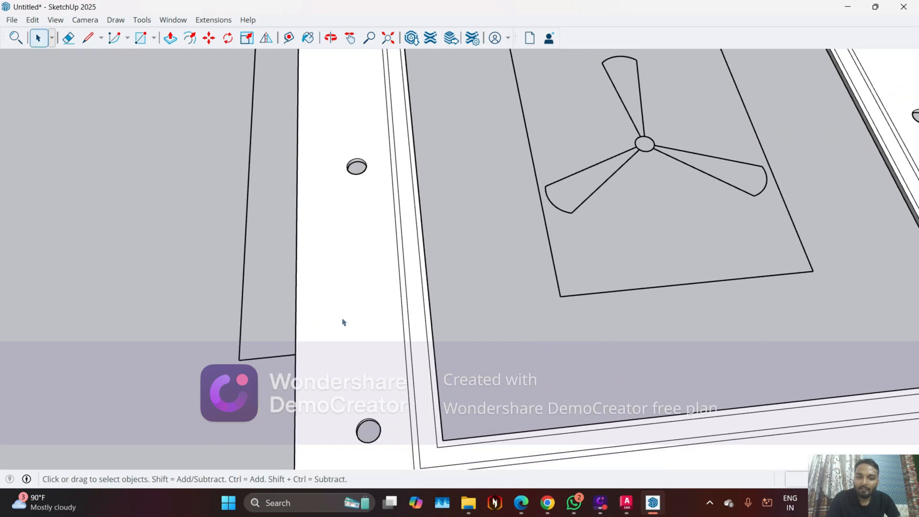
{"action": "scroll", "coordinate": [431, 324], "scroll_direction": "up", "scroll_amount": 2}
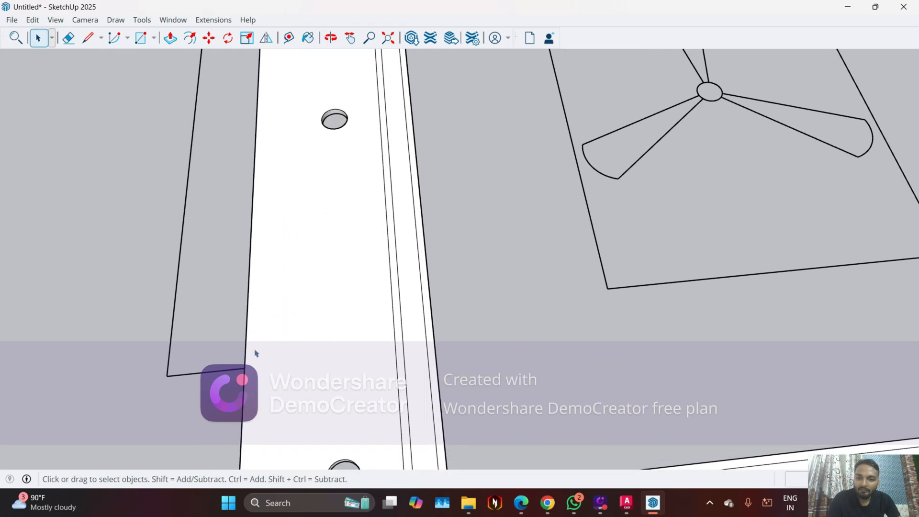
{"action": "left_click", "coordinate": [402, 325]}
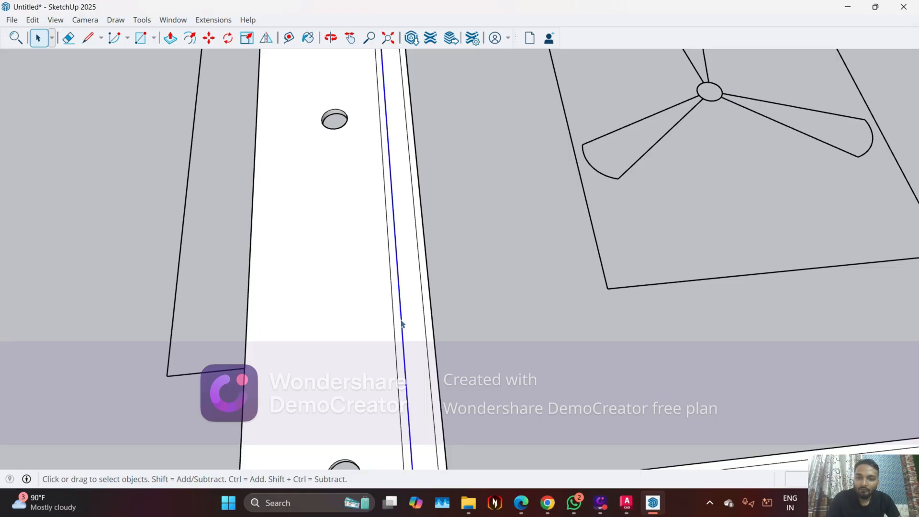
{"action": "scroll", "coordinate": [410, 318], "scroll_direction": "down", "scroll_amount": 5}
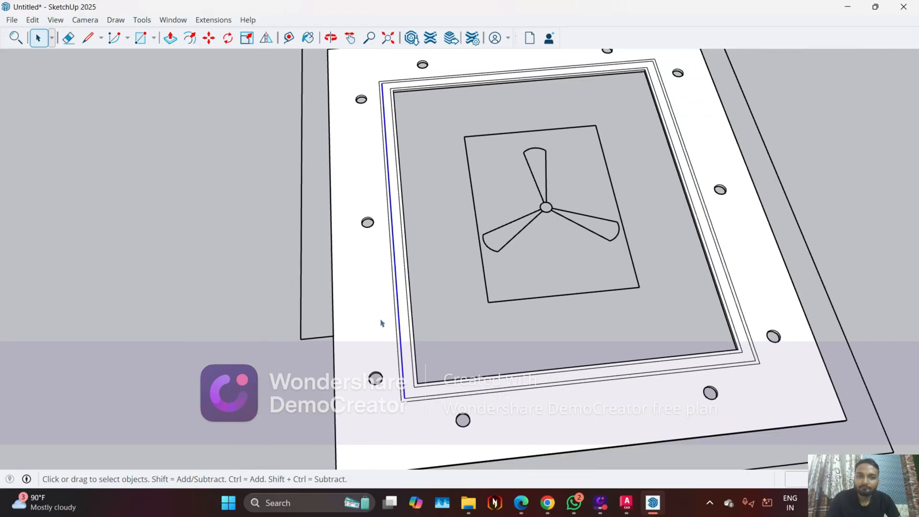
{"action": "middle_click_drag", "start_coordinate": [425, 329], "coordinate": [576, 391]}
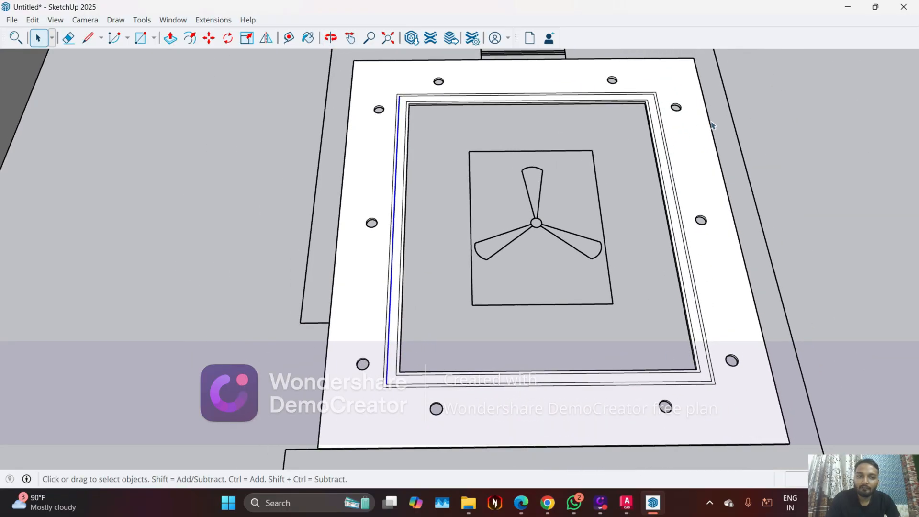
{"action": "scroll", "coordinate": [378, 368], "scroll_direction": "up", "scroll_amount": 5}
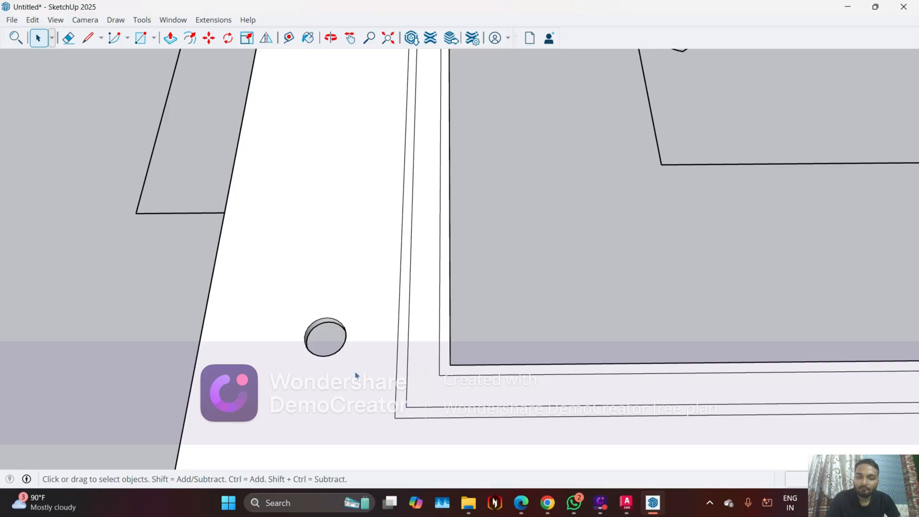
Push/Pull the outermost 1-inch band around the opening up 6 inches
{"action": "middle_click_drag", "start_coordinate": [355, 375], "coordinate": [347, 371]}
{"action": "key", "text": "p"}
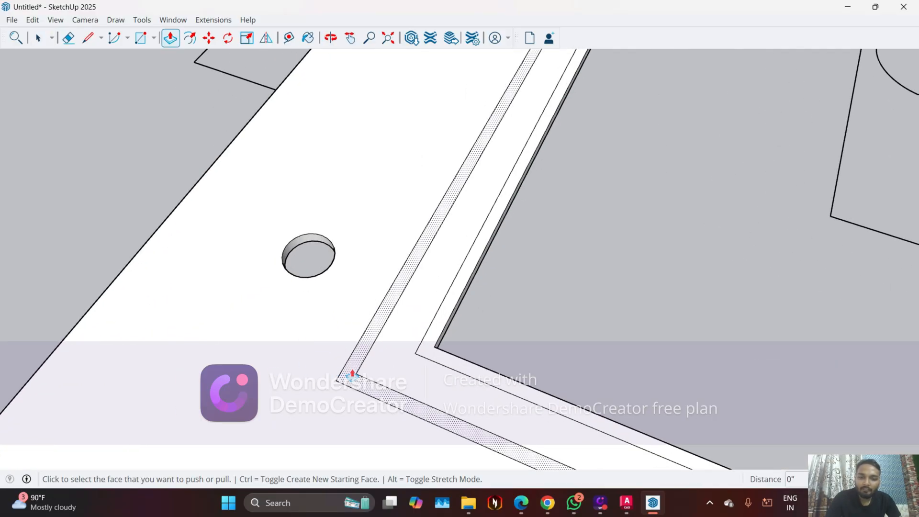
{"action": "left_click", "coordinate": [352, 372]}
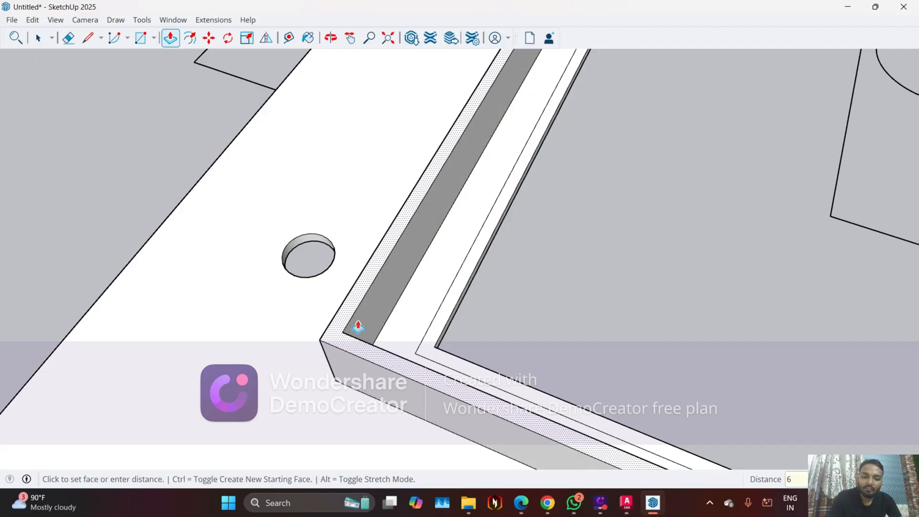
{"action": "key", "text": "Return"}
{"action": "scroll", "coordinate": [355, 324], "scroll_direction": "down", "scroll_amount": 3}
{"action": "middle_click_drag", "start_coordinate": [344, 318], "coordinate": [205, 86]}
{"action": "middle_click_drag", "start_coordinate": [227, 146], "coordinate": [285, 309]}
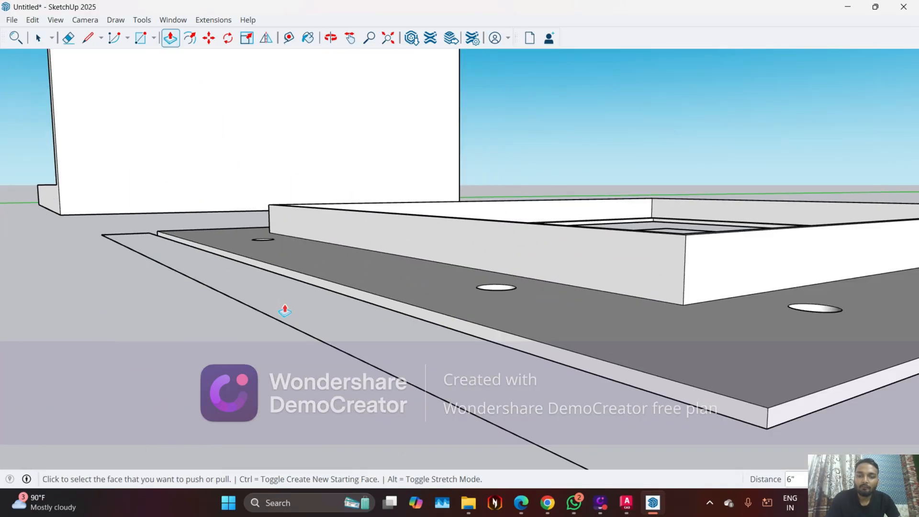
{"action": "middle_click_drag", "start_coordinate": [731, 339], "coordinate": [268, 358]}
Push/Pull the innermost band at the edge of the central opening up 1 inch
{"action": "scroll", "coordinate": [313, 342], "scroll_direction": "up", "scroll_amount": 2}
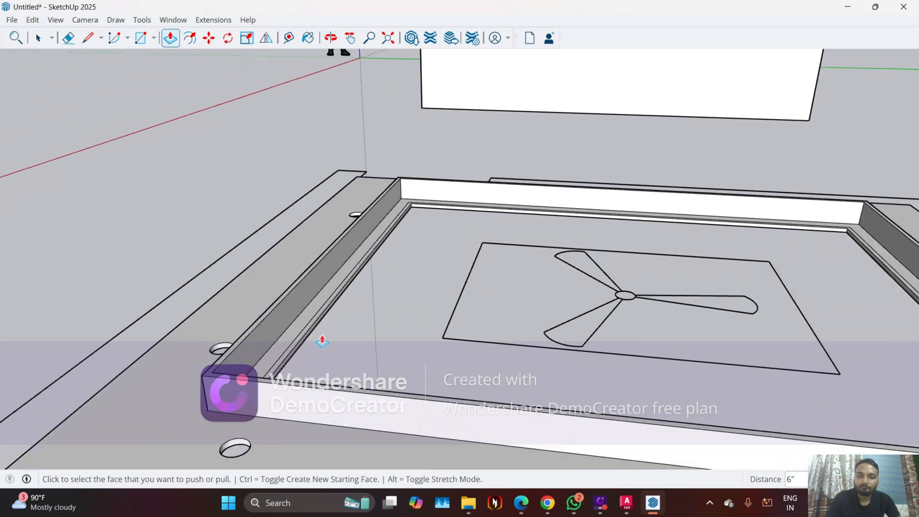
{"action": "middle_click_drag", "start_coordinate": [322, 338], "coordinate": [217, 414]}
{"action": "scroll", "coordinate": [216, 414], "scroll_direction": "up", "scroll_amount": 2}
{"action": "left_click", "coordinate": [213, 400]}
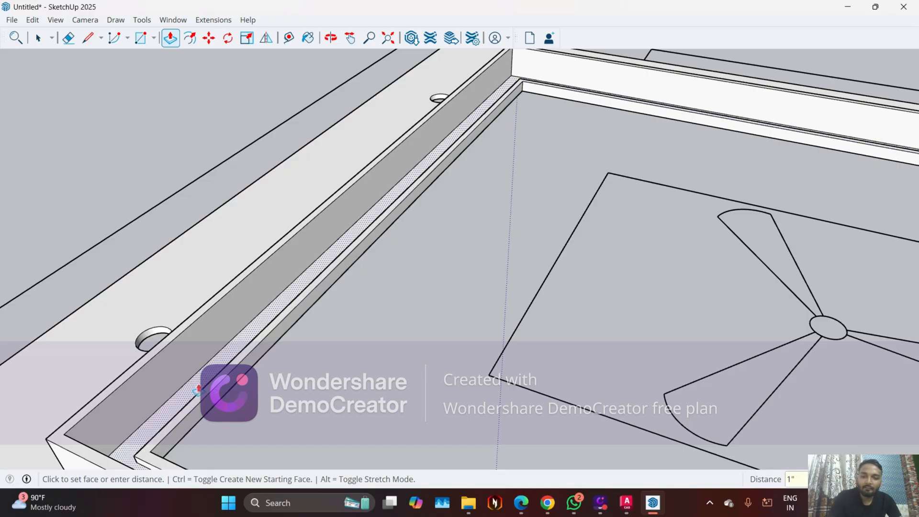
Inspect the corner of the ceiling border where the inner lip and the tall outer band meet the recessed strip
{"action": "middle_click_drag", "start_coordinate": [187, 397], "coordinate": [486, 267]}
{"action": "scroll", "coordinate": [553, 203], "scroll_direction": "up", "scroll_amount": 10}
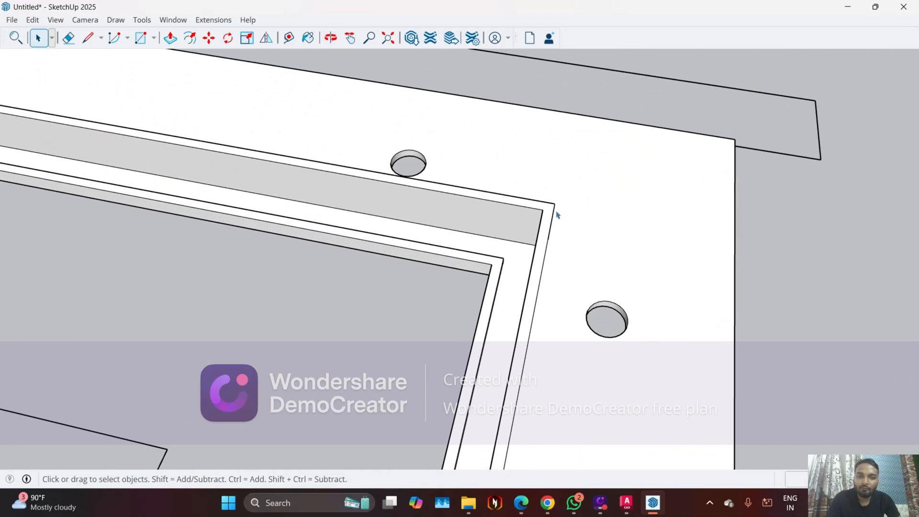
{"action": "middle_click_drag", "start_coordinate": [556, 215], "coordinate": [493, 258]}
{"action": "scroll", "coordinate": [493, 257], "scroll_direction": "up", "scroll_amount": 3}
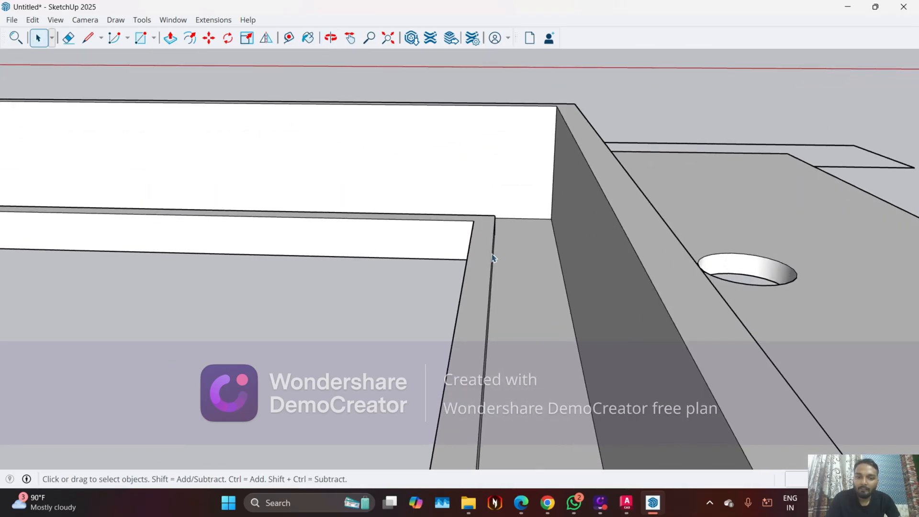
{"action": "scroll", "coordinate": [493, 258], "scroll_direction": "up", "scroll_amount": 3}
{"action": "middle_click_drag", "start_coordinate": [499, 291], "coordinate": [458, 288]}
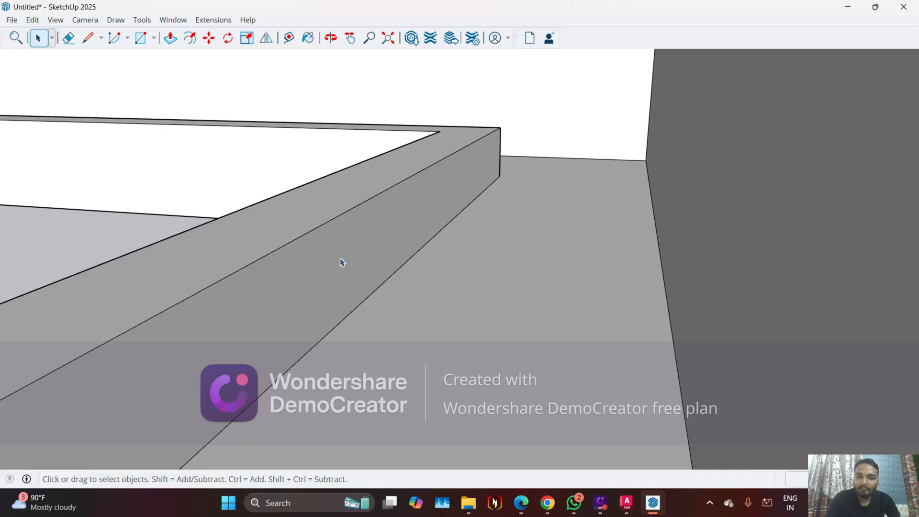
Switch to the browser to check the ceiling design reference image OIP.webp, and return to the SketchUp model
{"action": "scroll", "coordinate": [400, 286], "scroll_direction": "up", "scroll_amount": 3}
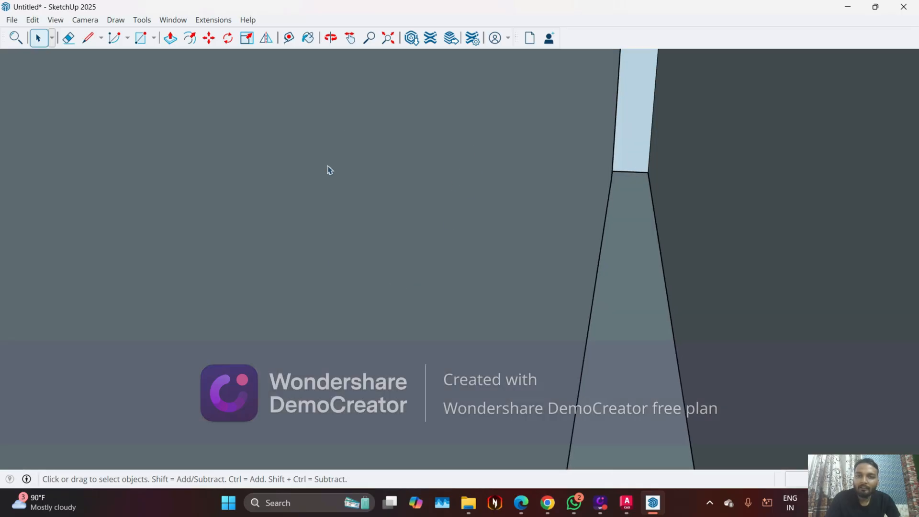
{"action": "left_click", "coordinate": [387, 38]}
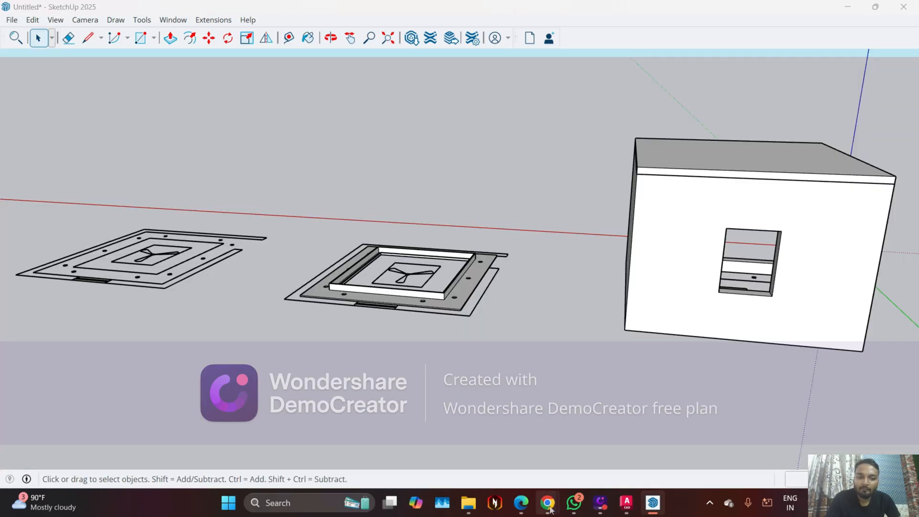
{"action": "left_click", "coordinate": [521, 502]}
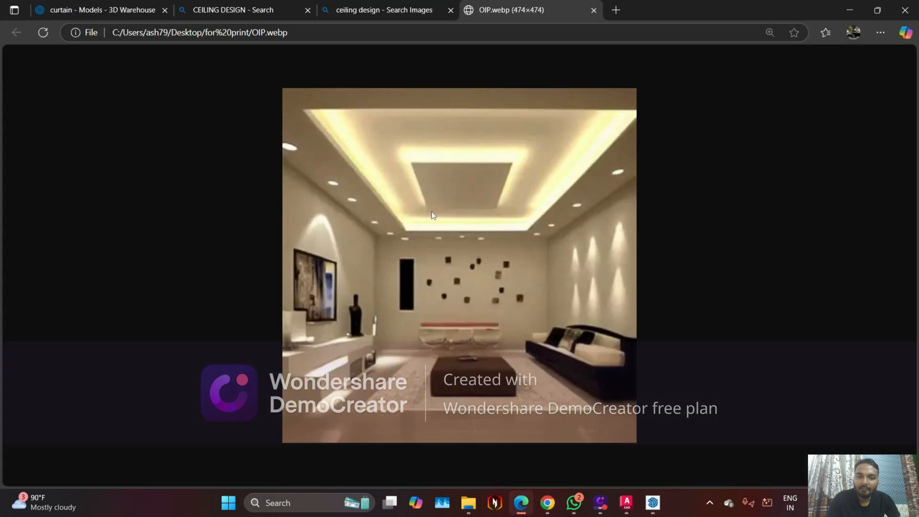
{"action": "left_click", "coordinate": [846, 10]}
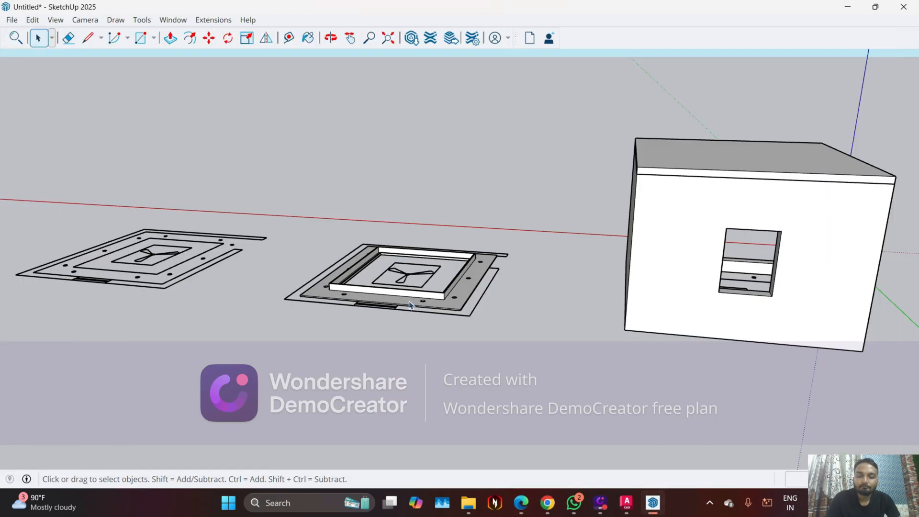
Draw a rectangle over the central panel outline around the ceiling fan, from corner to opposite corner, to create its face
{"action": "middle_click_drag", "start_coordinate": [409, 305], "coordinate": [499, 249]}
{"action": "scroll", "coordinate": [500, 250], "scroll_direction": "up", "scroll_amount": 4}
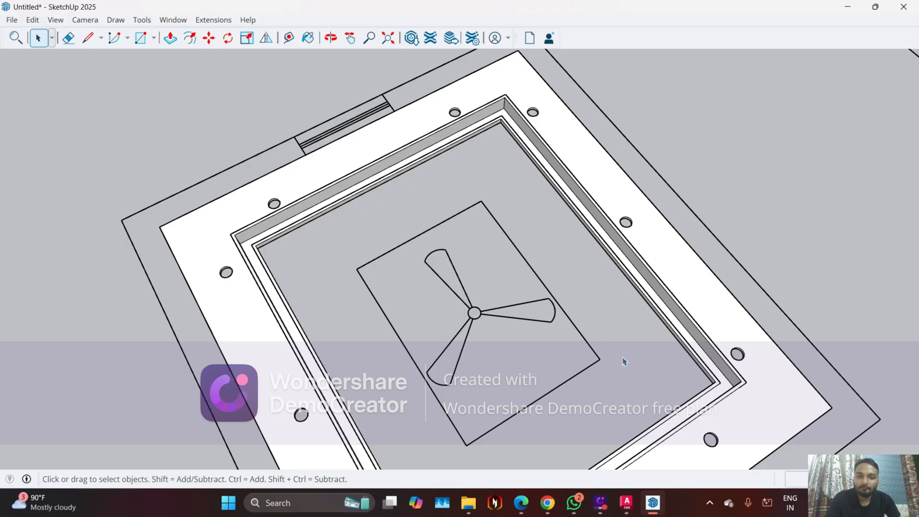
{"action": "middle_click_drag", "start_coordinate": [498, 361], "coordinate": [478, 318]}
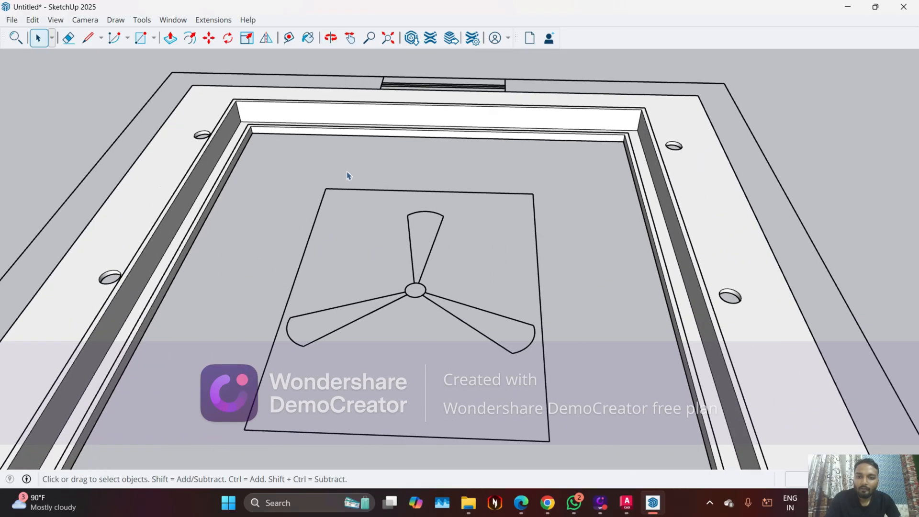
{"action": "scroll", "coordinate": [348, 196], "scroll_direction": "up", "scroll_amount": 2}
{"action": "scroll", "coordinate": [348, 196], "scroll_direction": "up", "scroll_amount": 1}
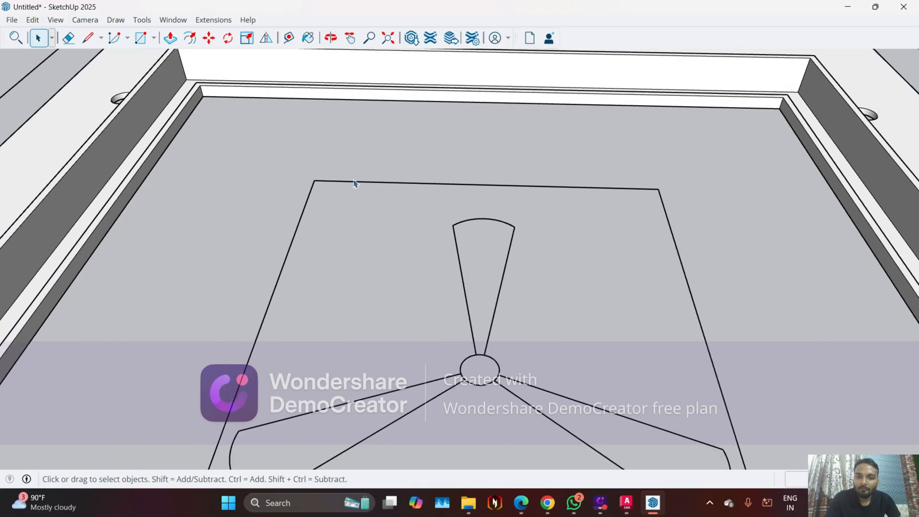
{"action": "left_click", "coordinate": [141, 38]}
{"action": "left_click", "coordinate": [314, 180]}
{"action": "scroll", "coordinate": [451, 318], "scroll_direction": "down", "scroll_amount": 3}
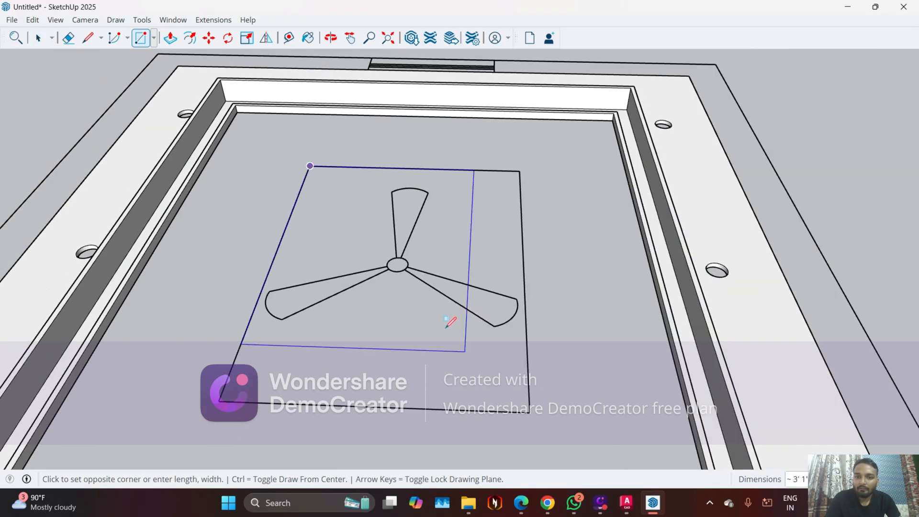
{"action": "scroll", "coordinate": [527, 407], "scroll_direction": "up", "scroll_amount": 2}
{"action": "left_click", "coordinate": [539, 412]}
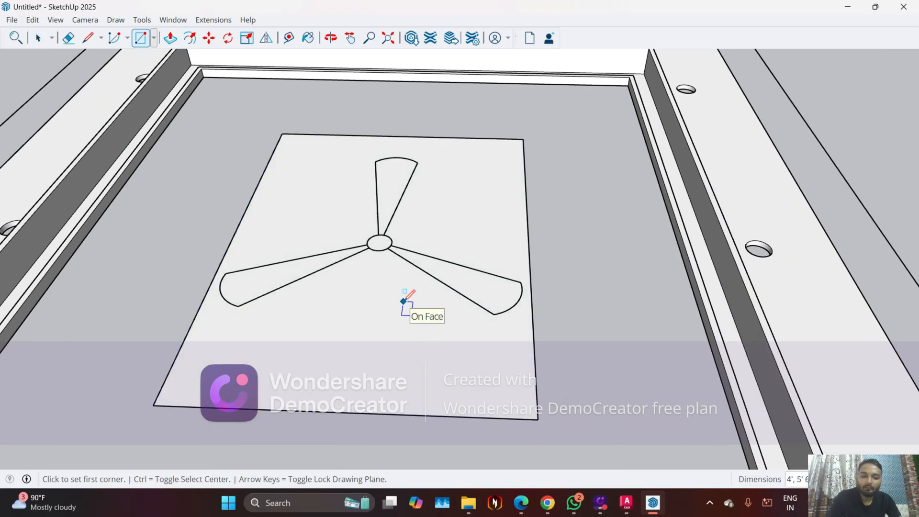
Push/Pull the central panel face up 1 inch
{"action": "key", "text": "p"}
{"action": "left_click", "coordinate": [404, 301]}
{"action": "type", "text": "1"}
{"action": "key", "text": "Return"}
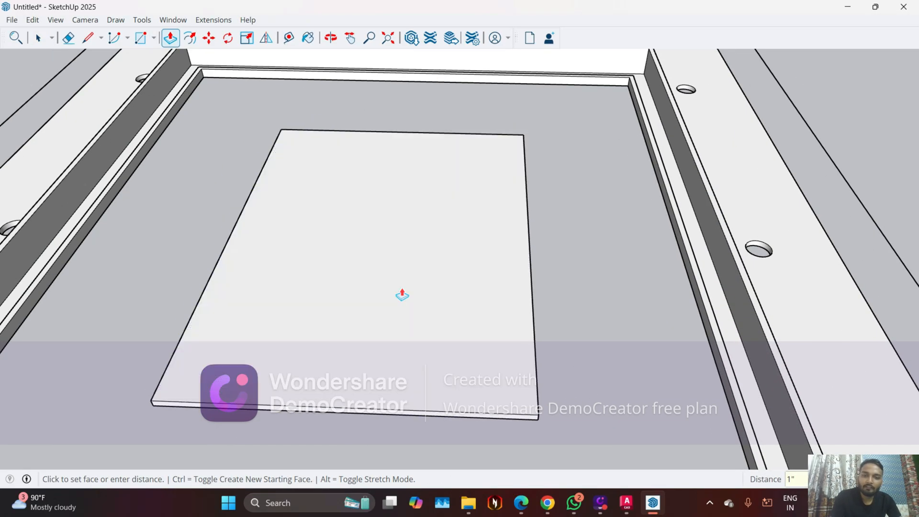
{"action": "middle_click_drag", "start_coordinate": [334, 339], "coordinate": [342, 383]}
{"action": "key", "text": "space"}
Offset the edge of the central panel's upper face inward by 1 inch
{"action": "scroll", "coordinate": [318, 296], "scroll_direction": "down", "scroll_amount": 2}
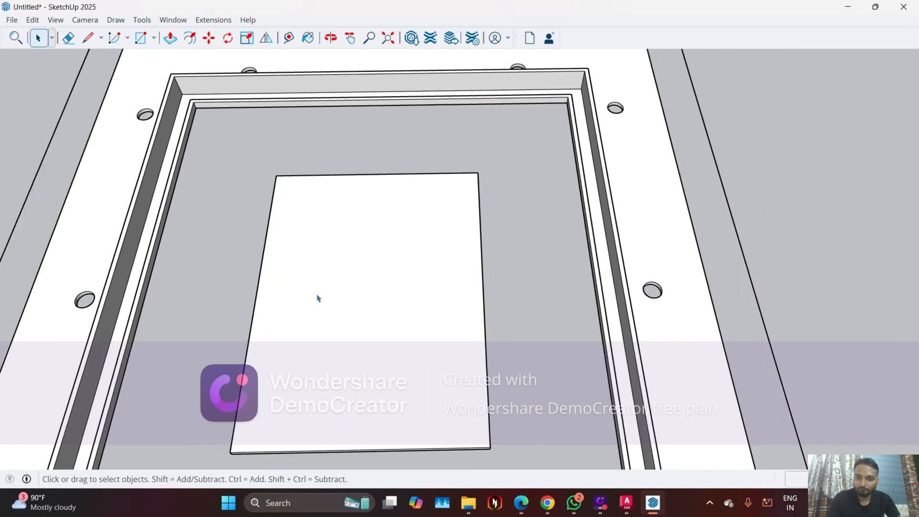
{"action": "middle_click_drag", "start_coordinate": [320, 296], "coordinate": [338, 344]}
{"action": "middle_click", "coordinate": [338, 345]}
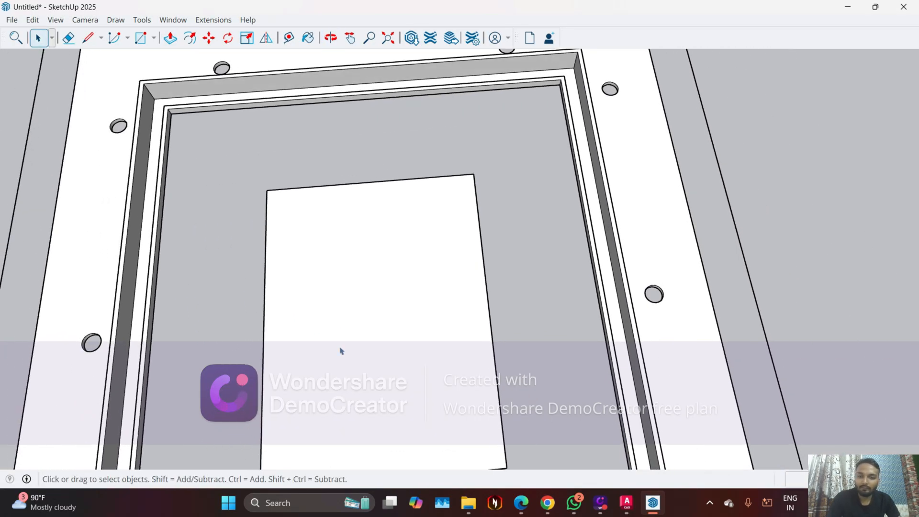
{"action": "key", "text": "f"}
{"action": "left_click", "coordinate": [263, 342]}
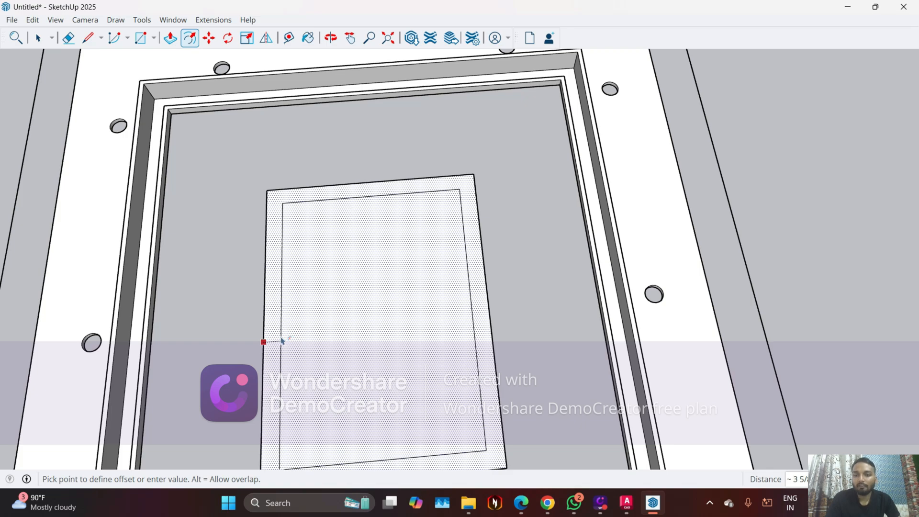
{"action": "key", "text": "Return"}
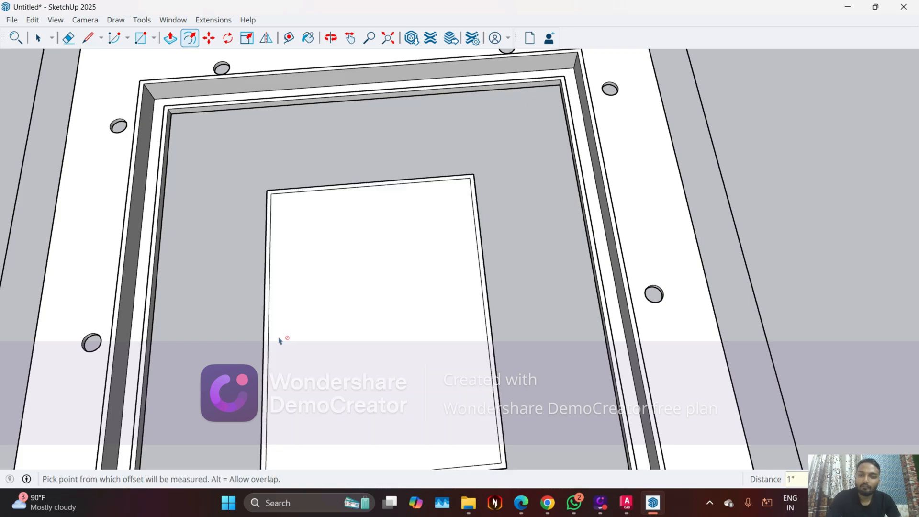
Push/Pull the 1-inch rim around the central panel up 1 inch
{"action": "key", "text": "p"}
{"action": "scroll", "coordinate": [258, 335], "scroll_direction": "up", "scroll_amount": 6}
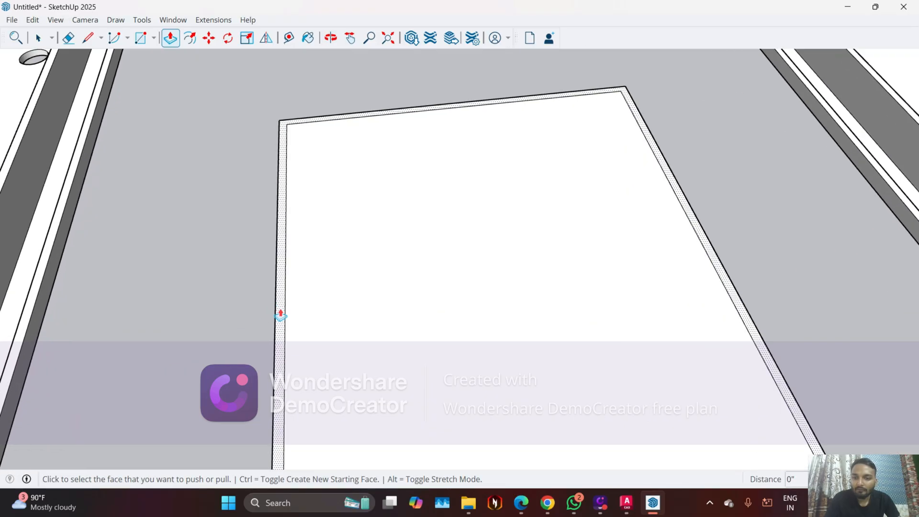
{"action": "left_click", "coordinate": [280, 316]}
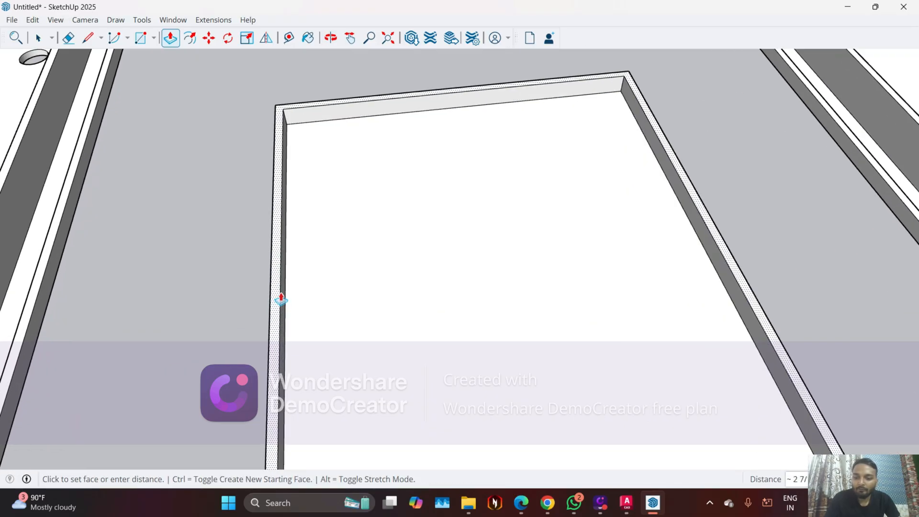
{"action": "type", "text": "1"}
{"action": "key", "text": "Return"}
{"action": "middle_click_drag", "start_coordinate": [317, 302], "coordinate": [274, 288]}
{"action": "scroll", "coordinate": [314, 309], "scroll_direction": "down", "scroll_amount": 3}
{"action": "key", "text": "space"}
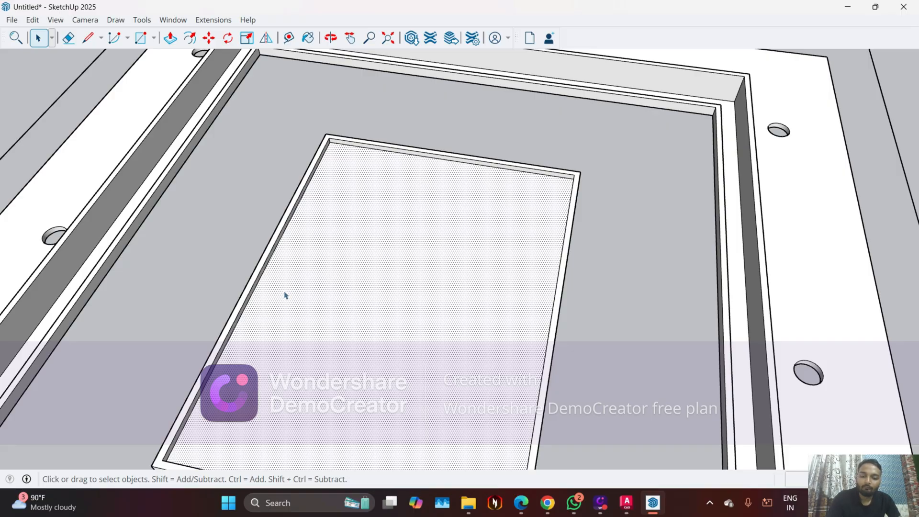
Offset the central panel's face inside the rim inward by 3 inches, and offset the resulting outline by another 1 inch
{"action": "key", "text": "f"}
{"action": "left_click", "coordinate": [254, 289]}
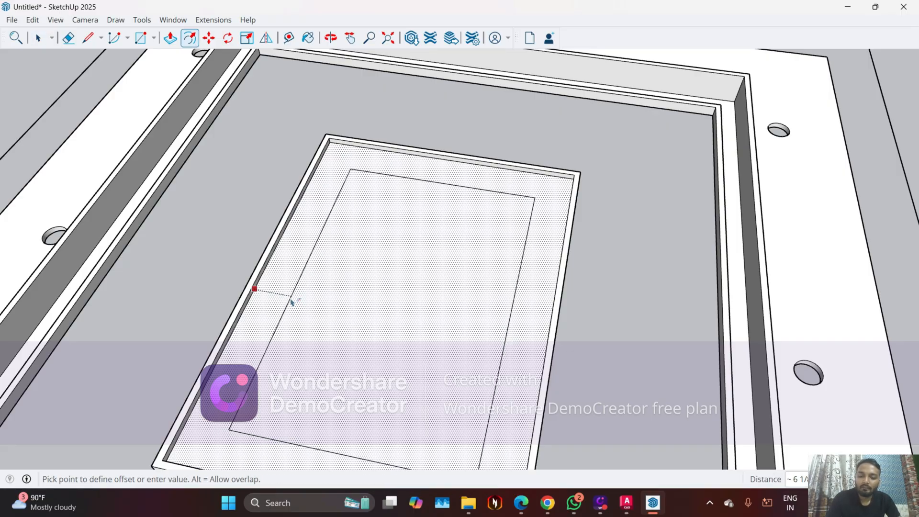
{"action": "type", "text": "3"}
{"action": "key", "text": "Return"}
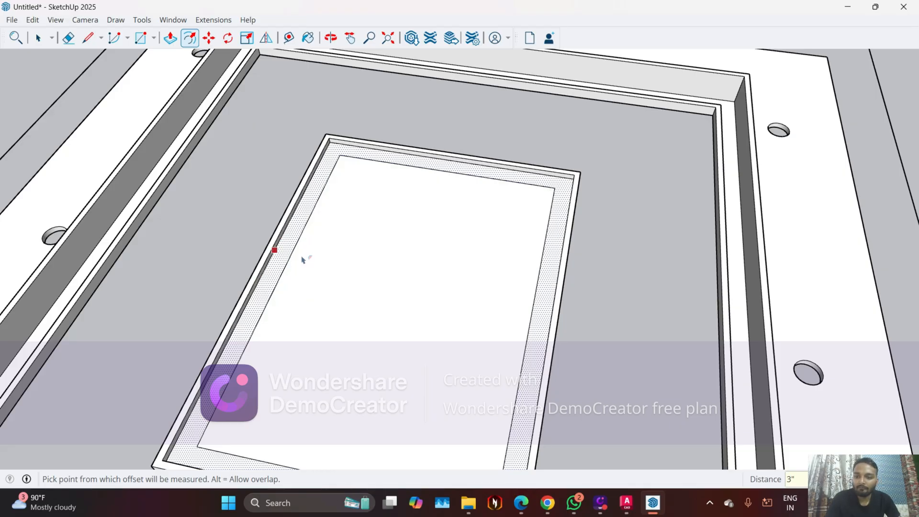
{"action": "key", "text": "Escape"}
{"action": "left_click", "coordinate": [283, 278]}
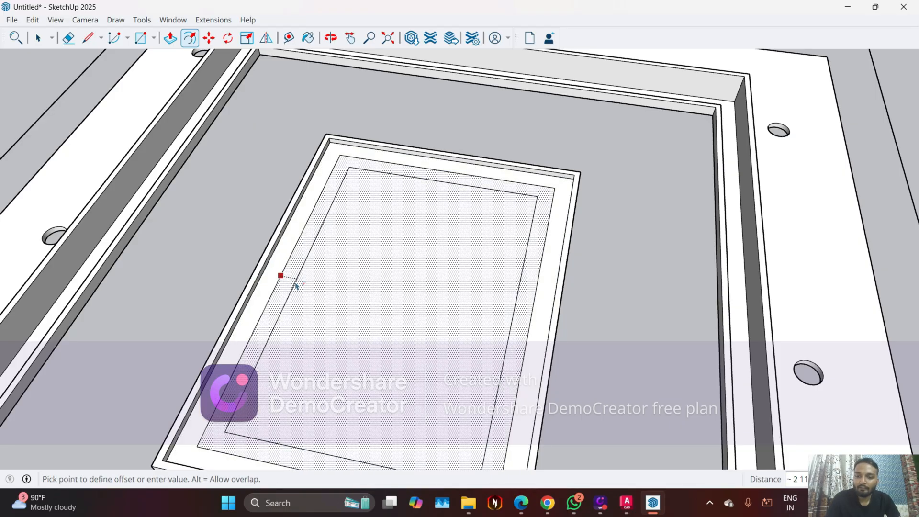
{"action": "key", "text": "Return"}
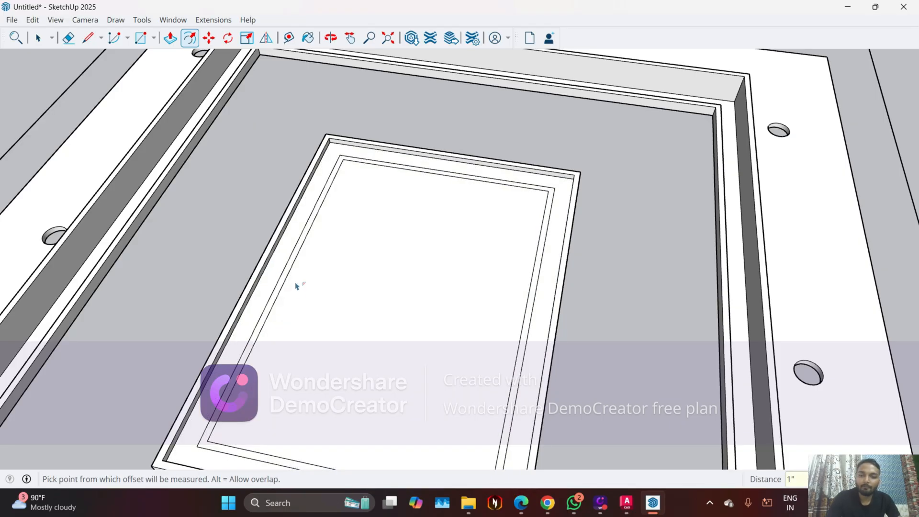
Push/Pull the narrow 1-inch band on the central panel up 6 inches
{"action": "key", "text": "p"}
{"action": "scroll", "coordinate": [271, 321], "scroll_direction": "up", "scroll_amount": 2}
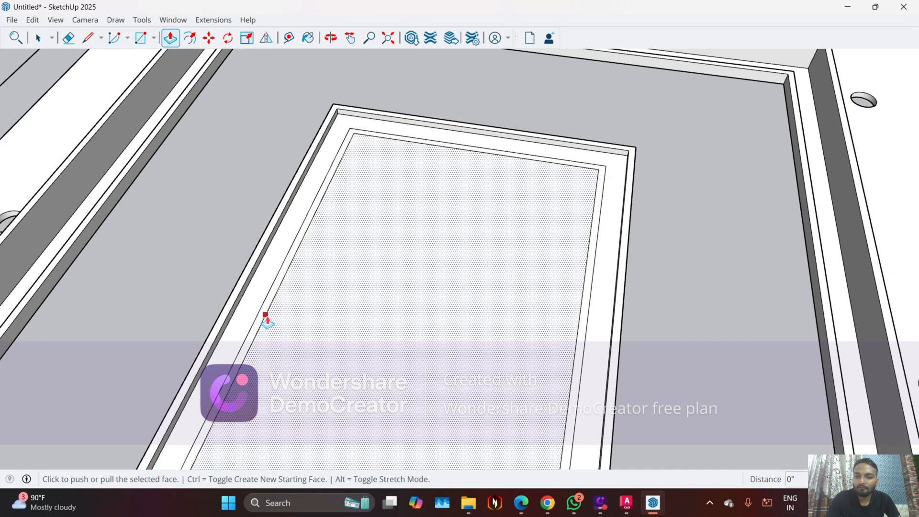
{"action": "left_click", "coordinate": [263, 322]}
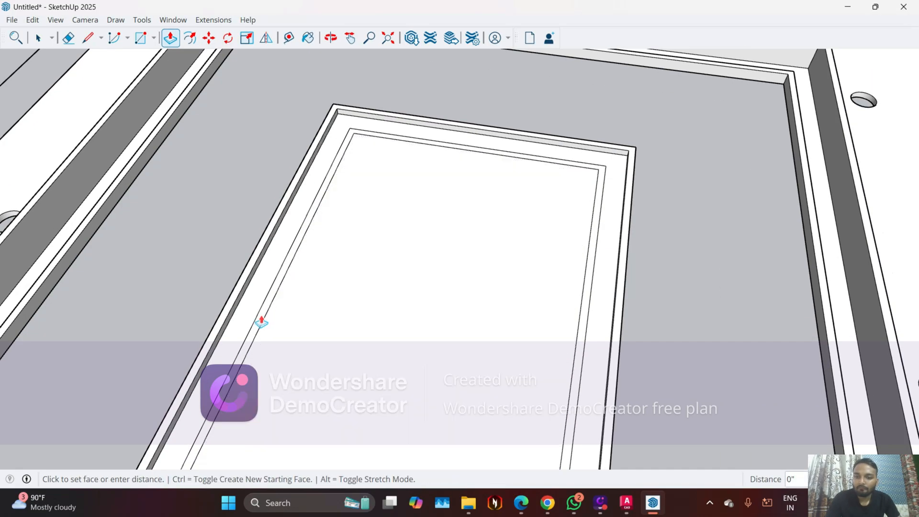
{"action": "key", "text": "space"}
{"action": "key", "text": "p"}
{"action": "left_click", "coordinate": [262, 321]}
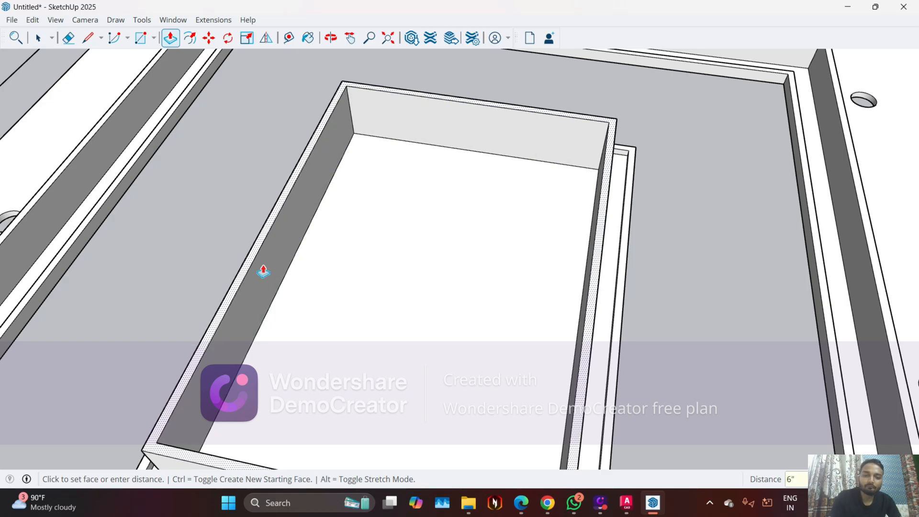
{"action": "key", "text": "Return"}
{"action": "scroll", "coordinate": [263, 270], "scroll_direction": "down", "scroll_amount": 3}
Examine the central panel and ceiling border from several sides, including the fan outline and its hub on the panel's underside
{"action": "middle_click_drag", "start_coordinate": [256, 279], "coordinate": [211, 158]}
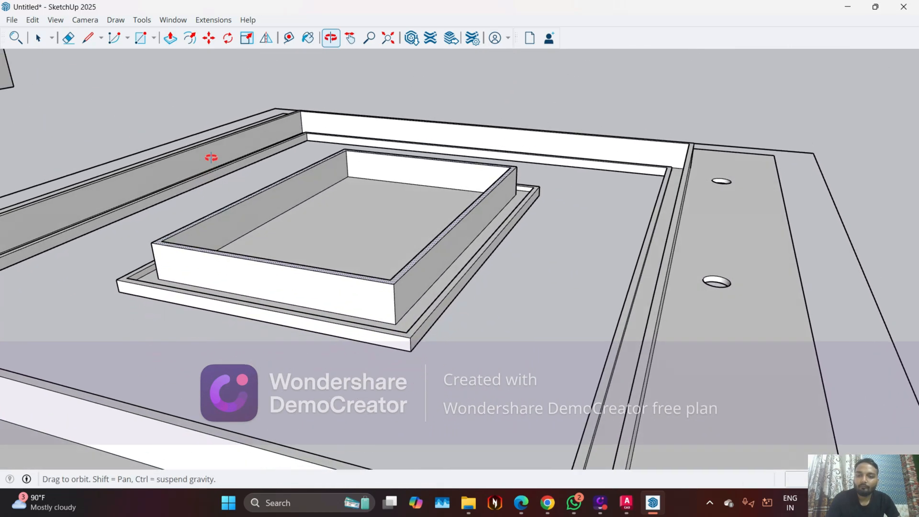
{"action": "scroll", "coordinate": [369, 229], "scroll_direction": "down", "scroll_amount": 3}
{"action": "scroll", "coordinate": [323, 345], "scroll_direction": "down", "scroll_amount": 1}
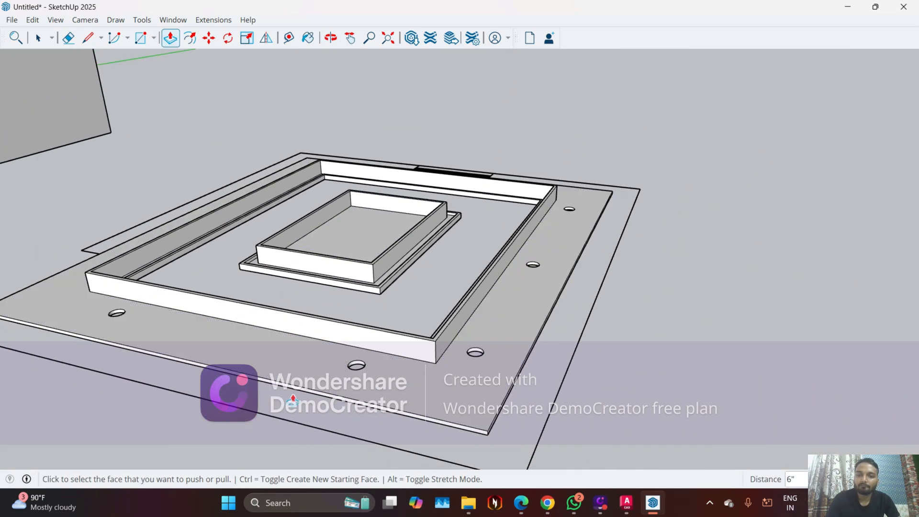
{"action": "middle_click_drag", "start_coordinate": [292, 398], "coordinate": [326, 150]}
{"action": "middle_click_drag", "start_coordinate": [326, 248], "coordinate": [326, 125]}
{"action": "middle_click_drag", "start_coordinate": [331, 228], "coordinate": [337, 196]}
{"action": "scroll", "coordinate": [347, 256], "scroll_direction": "up", "scroll_amount": 3}
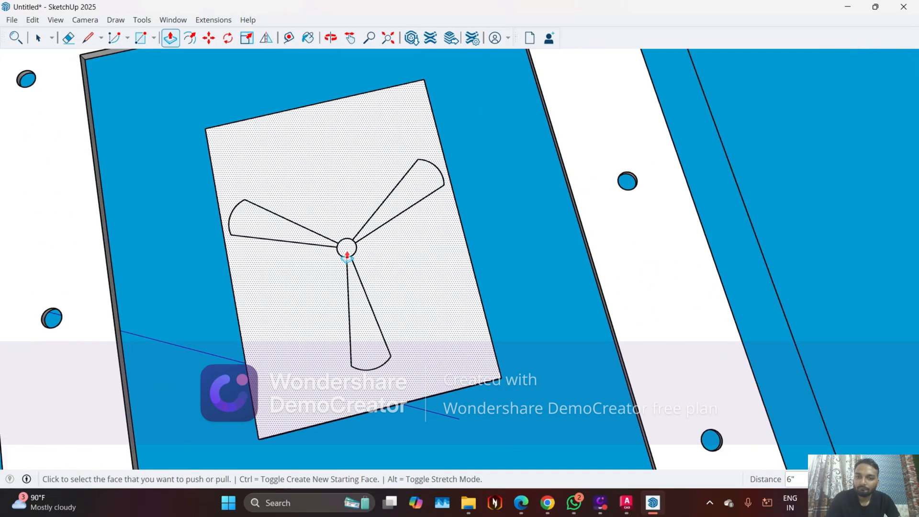
{"action": "scroll", "coordinate": [344, 257], "scroll_direction": "up", "scroll_amount": 2}
{"action": "key", "text": "space"}
{"action": "scroll", "coordinate": [345, 246], "scroll_direction": "up", "scroll_amount": 3}
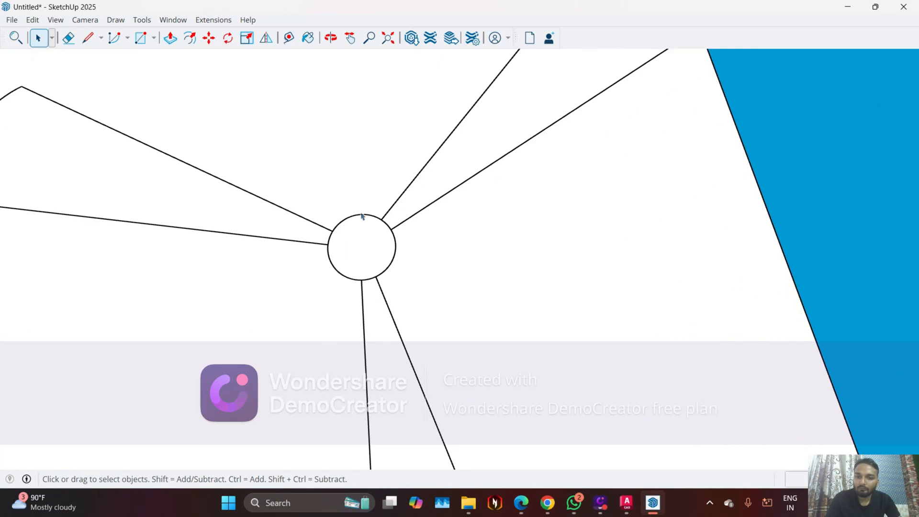
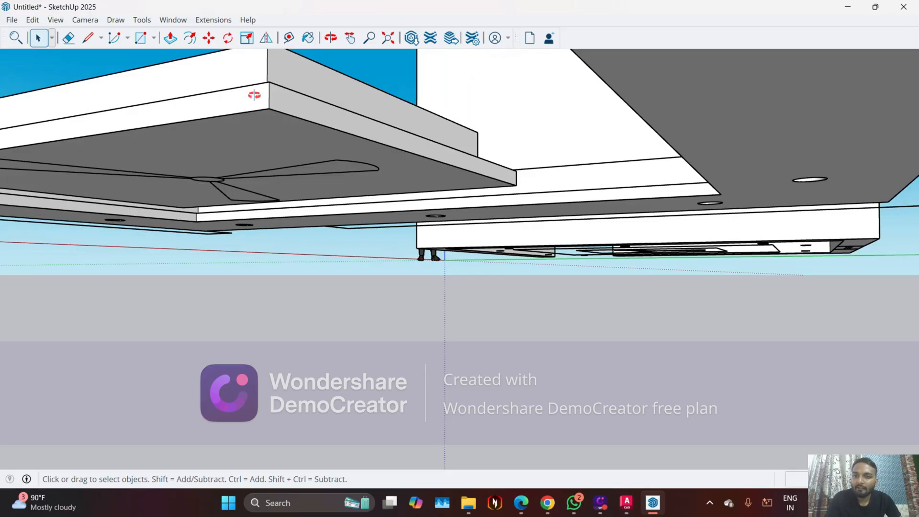
Examine the central panel's raised rim and ledge corner from above and the fan outline from below
{"action": "middle_click_drag", "start_coordinate": [254, 95], "coordinate": [481, 281]}
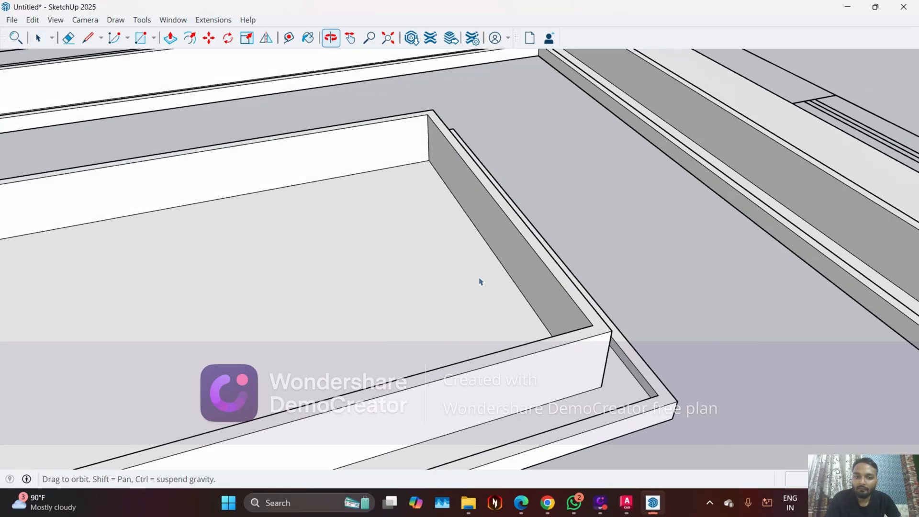
{"action": "scroll", "coordinate": [625, 373], "scroll_direction": "up", "scroll_amount": 3}
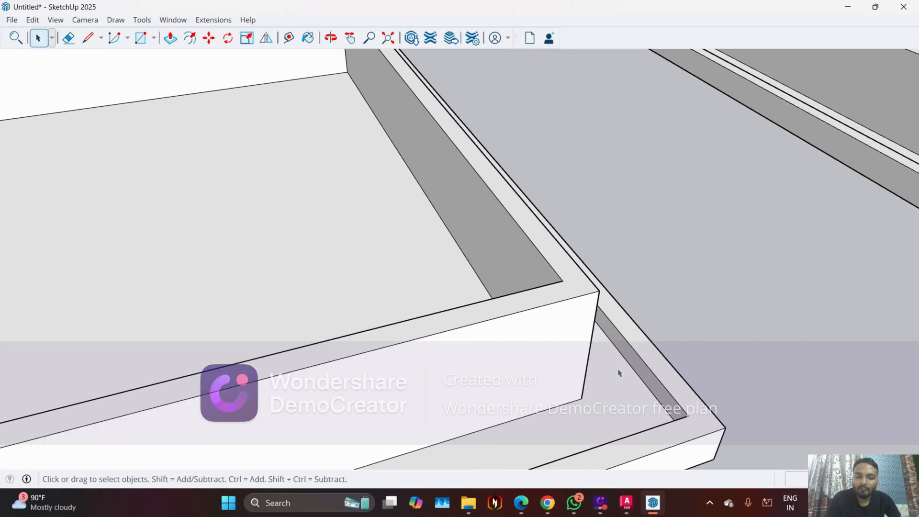
{"action": "scroll", "coordinate": [619, 373], "scroll_direction": "up", "scroll_amount": 4}
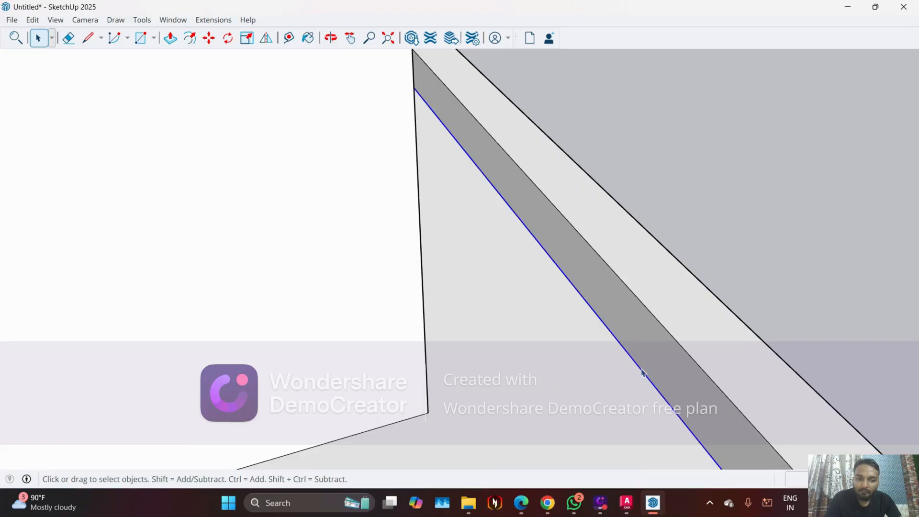
{"action": "scroll", "coordinate": [506, 294], "scroll_direction": "down", "scroll_amount": 5}
{"action": "middle_click_drag", "start_coordinate": [484, 225], "coordinate": [512, 278]}
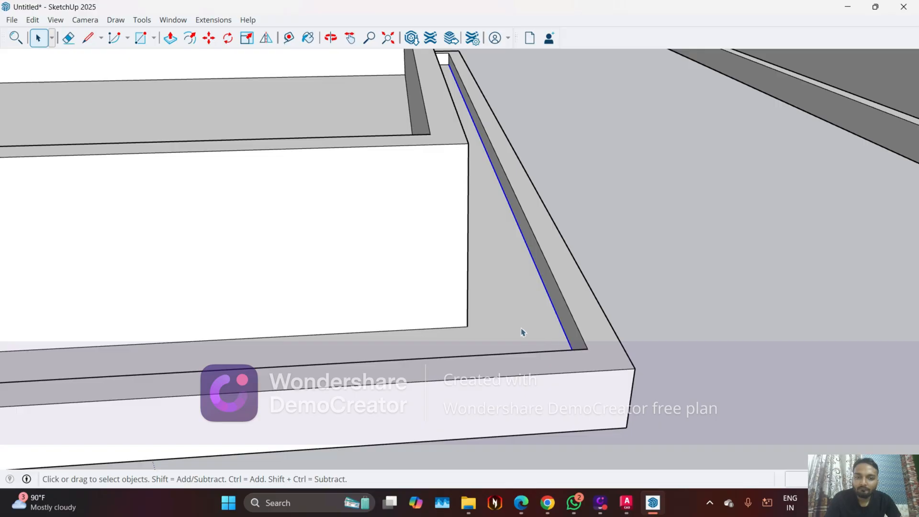
{"action": "scroll", "coordinate": [522, 331], "scroll_direction": "down", "scroll_amount": 3}
{"action": "middle_click_drag", "start_coordinate": [522, 332], "coordinate": [601, 267]}
{"action": "scroll", "coordinate": [601, 267], "scroll_direction": "down", "scroll_amount": 4}
{"action": "middle_click_drag", "start_coordinate": [293, 265], "coordinate": [359, 102]}
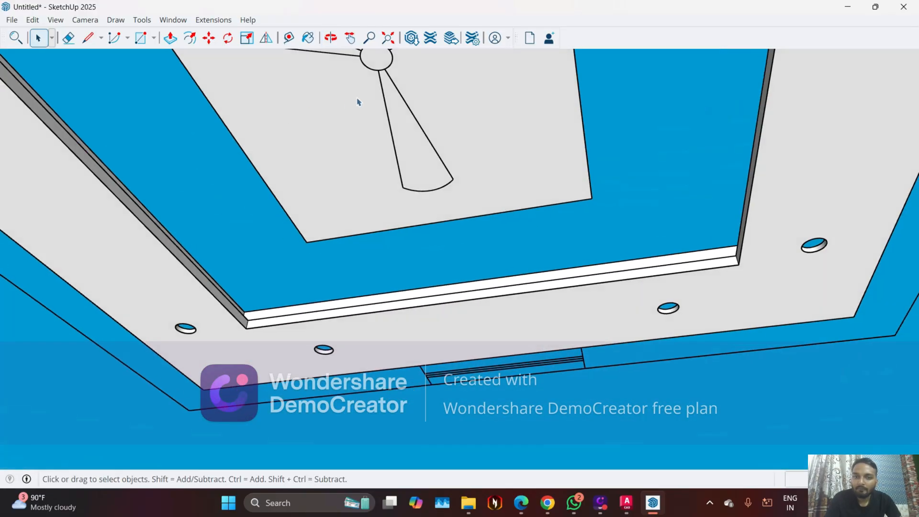
Push/Pull the fan's hub circle 1 inch through the central panel to cut a round opening
{"action": "scroll", "coordinate": [383, 282], "scroll_direction": "down", "scroll_amount": 2}
{"action": "scroll", "coordinate": [372, 111], "scroll_direction": "up", "scroll_amount": 3}
{"action": "scroll", "coordinate": [379, 113], "scroll_direction": "up", "scroll_amount": 2}
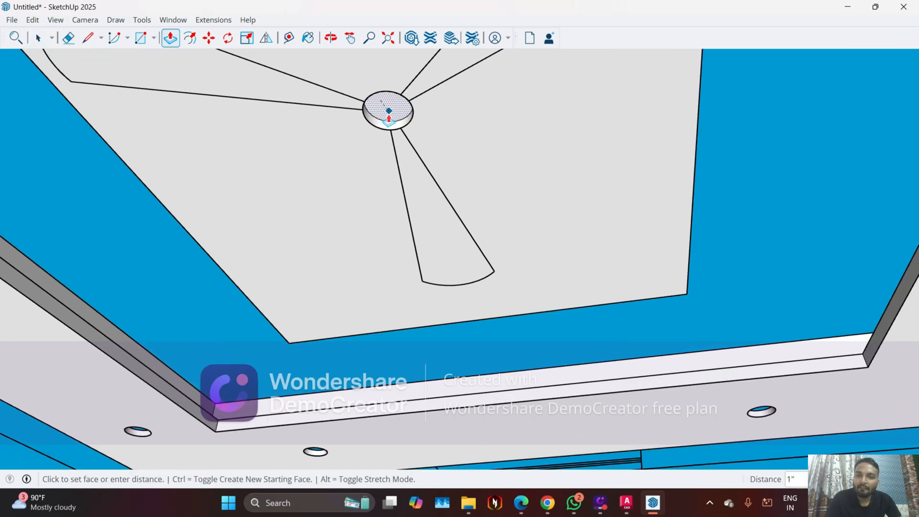
{"action": "scroll", "coordinate": [389, 115], "scroll_direction": "up", "scroll_amount": 4}
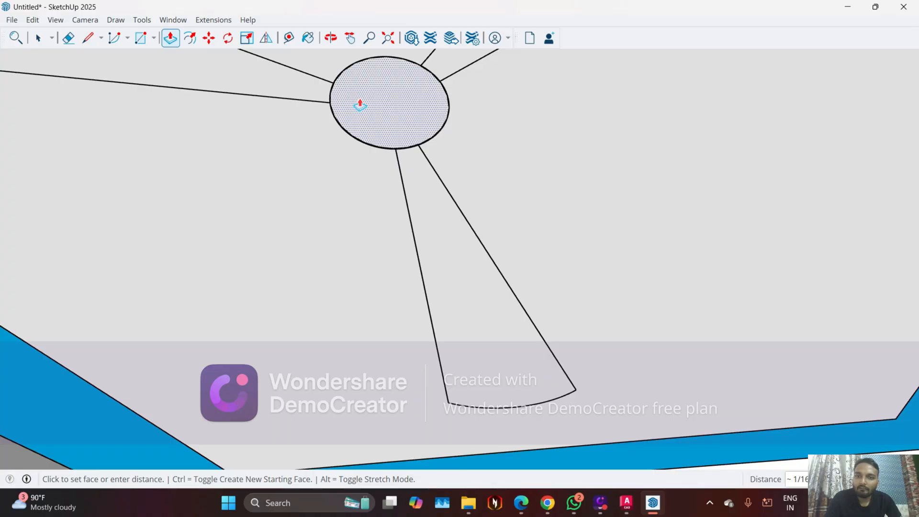
{"action": "scroll", "coordinate": [389, 153], "scroll_direction": "down", "scroll_amount": 8}
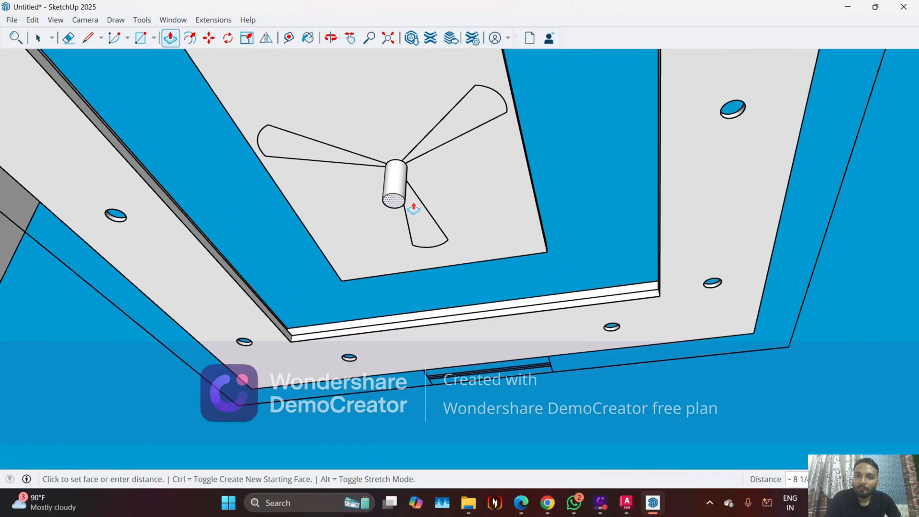
{"action": "middle_click_drag", "start_coordinate": [353, 129], "coordinate": [528, 271]}
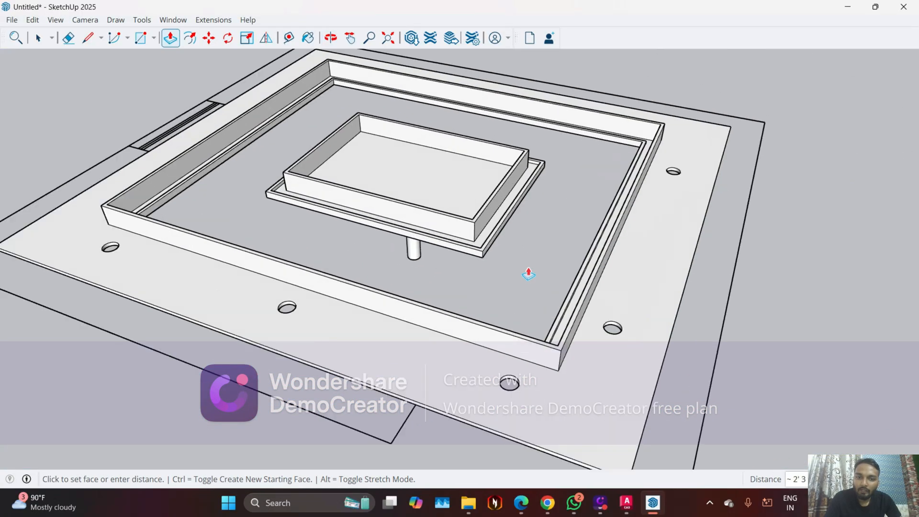
{"action": "scroll", "coordinate": [431, 241], "scroll_direction": "up", "scroll_amount": 5}
{"action": "middle_click_drag", "start_coordinate": [427, 235], "coordinate": [468, 195]}
{"action": "scroll", "coordinate": [467, 194], "scroll_direction": "up", "scroll_amount": 5}
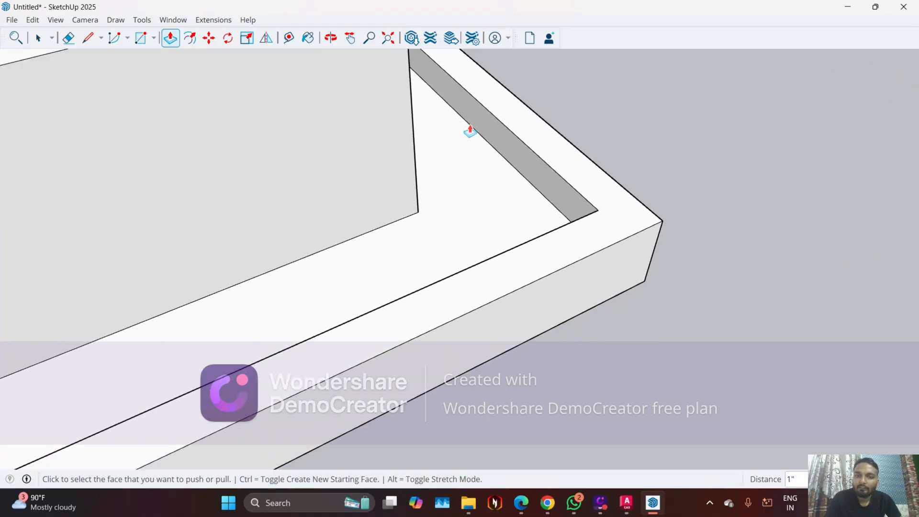
{"action": "scroll", "coordinate": [522, 206], "scroll_direction": "down", "scroll_amount": 8}
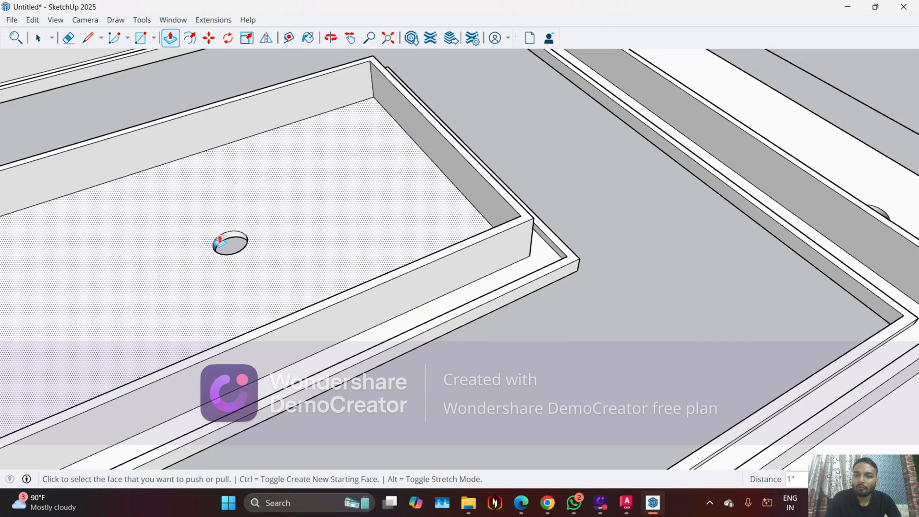
Examine the hub opening and the central panel with its surrounding ceiling border from above and below
{"action": "middle_click_drag", "start_coordinate": [216, 246], "coordinate": [342, 264]}
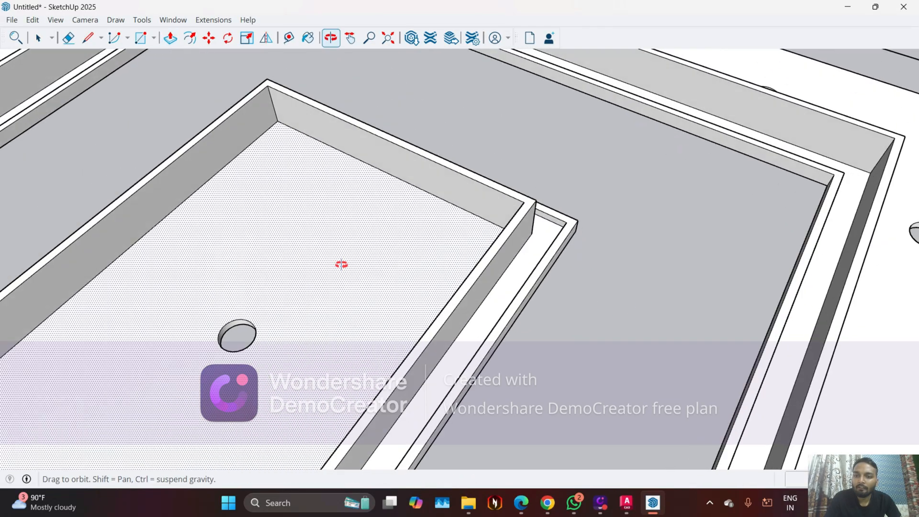
{"action": "scroll", "coordinate": [218, 347], "scroll_direction": "up", "scroll_amount": 5}
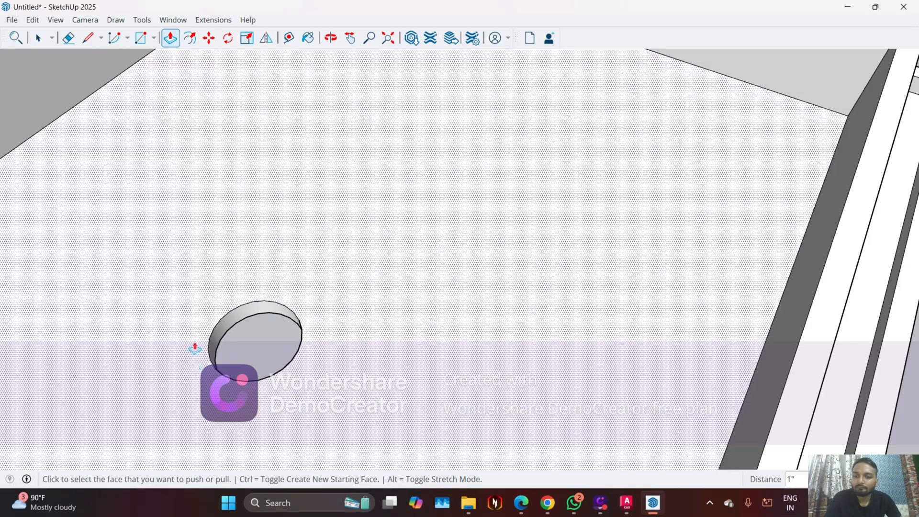
{"action": "scroll", "coordinate": [201, 342], "scroll_direction": "down", "scroll_amount": 2}
{"action": "middle_click_drag", "start_coordinate": [211, 328], "coordinate": [280, 336]}
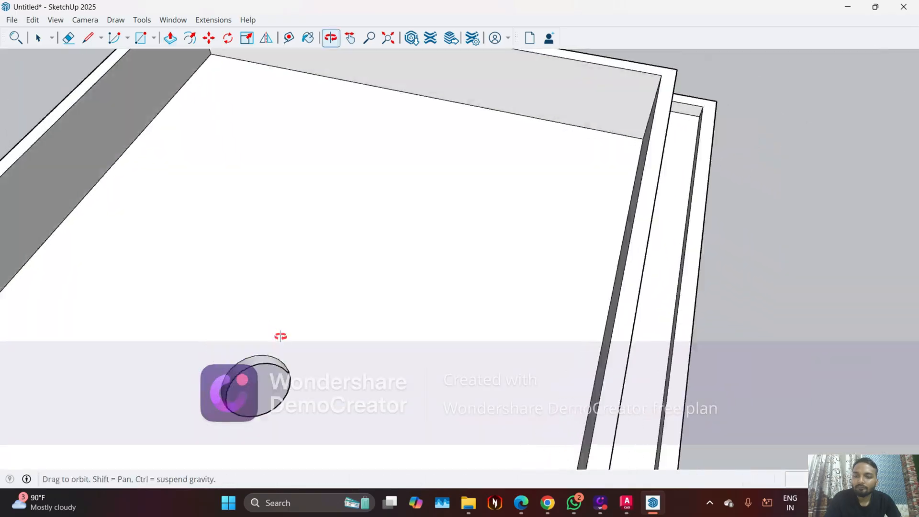
{"action": "scroll", "coordinate": [394, 268], "scroll_direction": "down", "scroll_amount": 5}
{"action": "scroll", "coordinate": [367, 332], "scroll_direction": "down", "scroll_amount": 2}
{"action": "scroll", "coordinate": [464, 207], "scroll_direction": "down", "scroll_amount": 4}
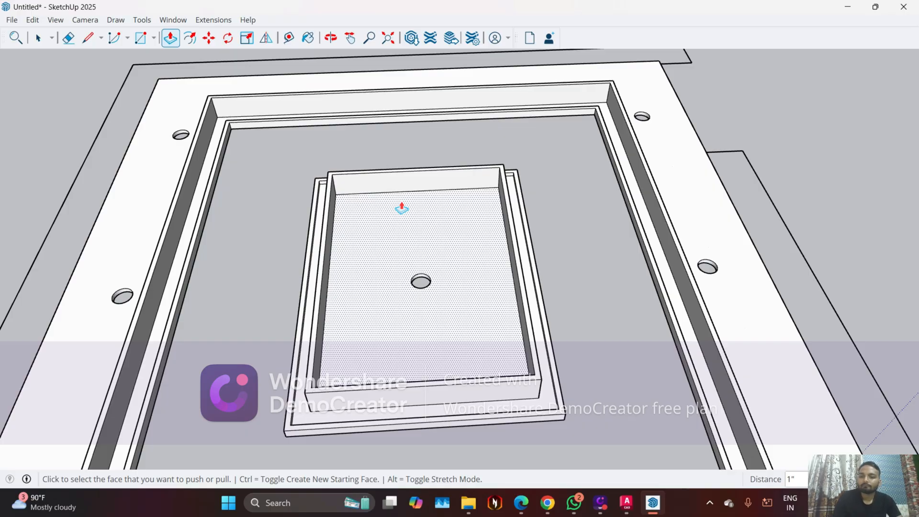
{"action": "key", "text": "space"}
{"action": "scroll", "coordinate": [355, 288], "scroll_direction": "down", "scroll_amount": 3}
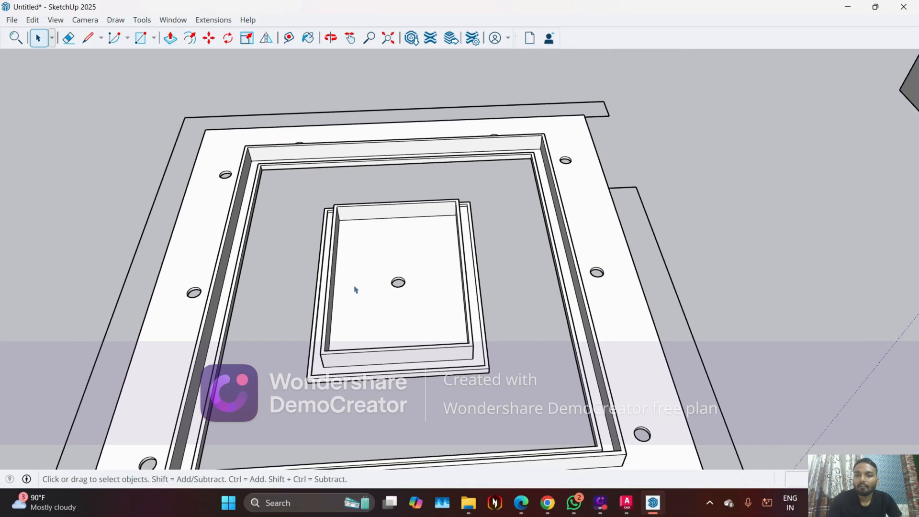
{"action": "middle_click_drag", "start_coordinate": [355, 287], "coordinate": [320, 167]}
{"action": "scroll", "coordinate": [177, 379], "scroll_direction": "down", "scroll_amount": 2}
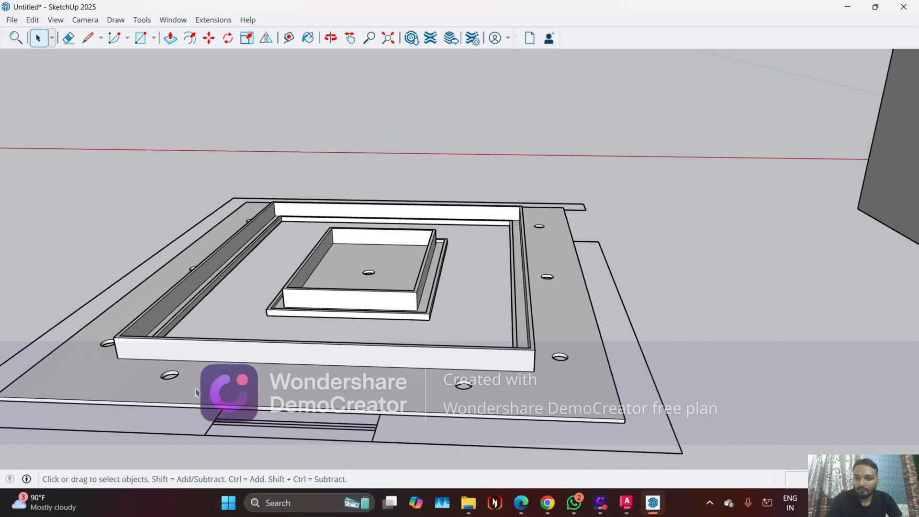
{"action": "scroll", "coordinate": [261, 377], "scroll_direction": "down", "scroll_amount": 2}
{"action": "middle_click_drag", "start_coordinate": [236, 410], "coordinate": [330, 83]}
Select all geometry of the central panel and the surrounding ceiling border and make it one group
{"action": "left_click", "coordinate": [315, 214]}
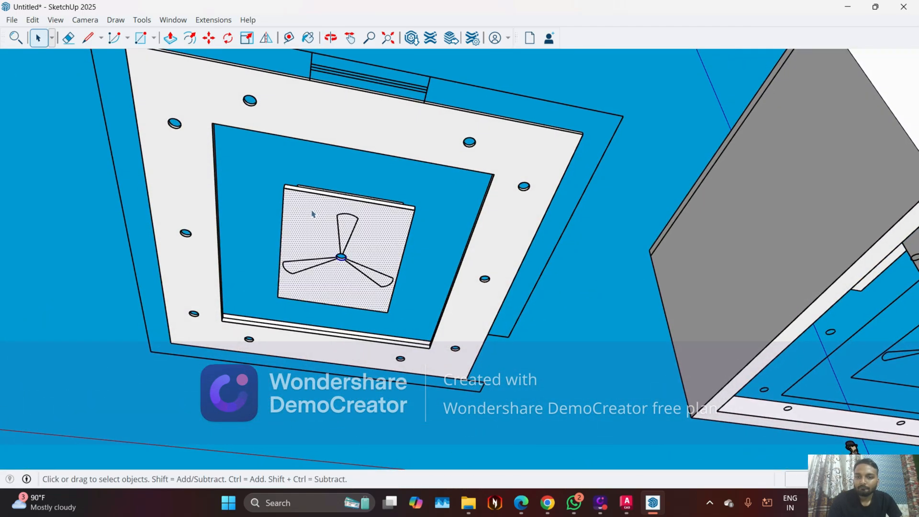
{"action": "middle_click_drag", "start_coordinate": [310, 212], "coordinate": [341, 290]}
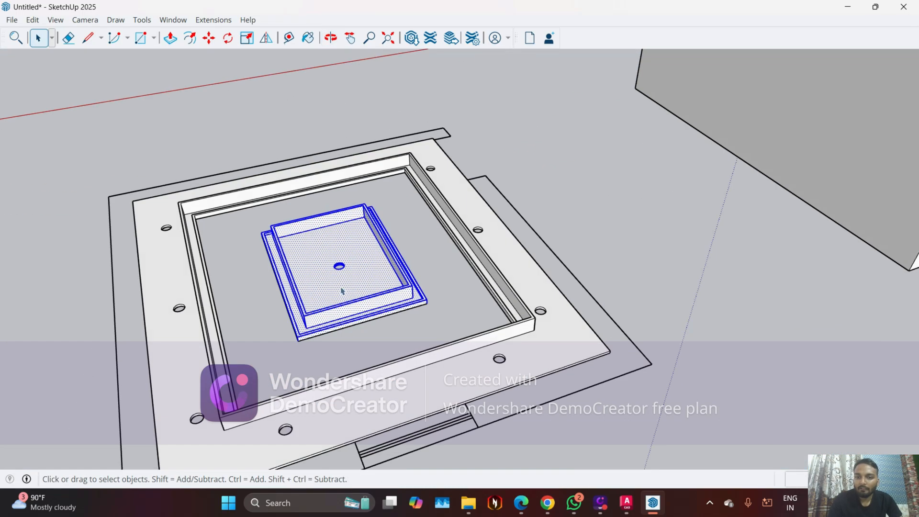
{"action": "left_click", "coordinate": [203, 429]}
{"action": "right_click", "coordinate": [205, 440]}
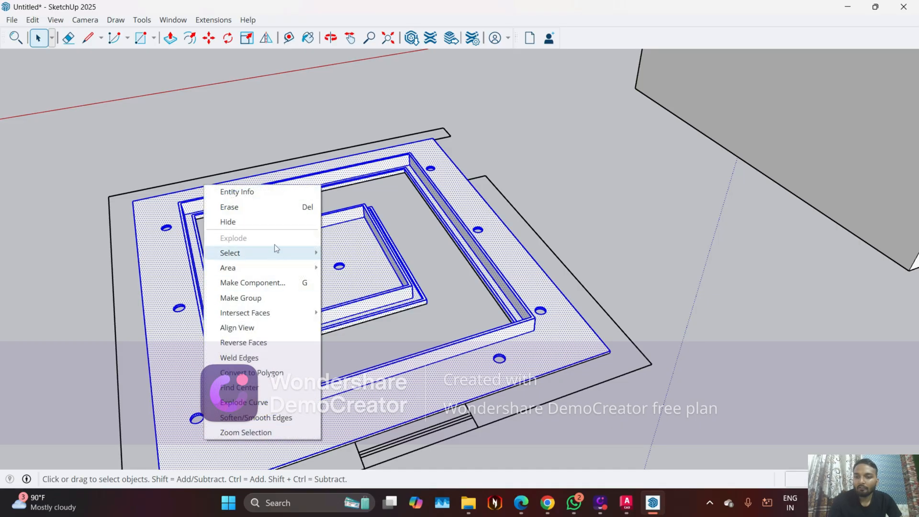
{"action": "left_click", "coordinate": [263, 299]}
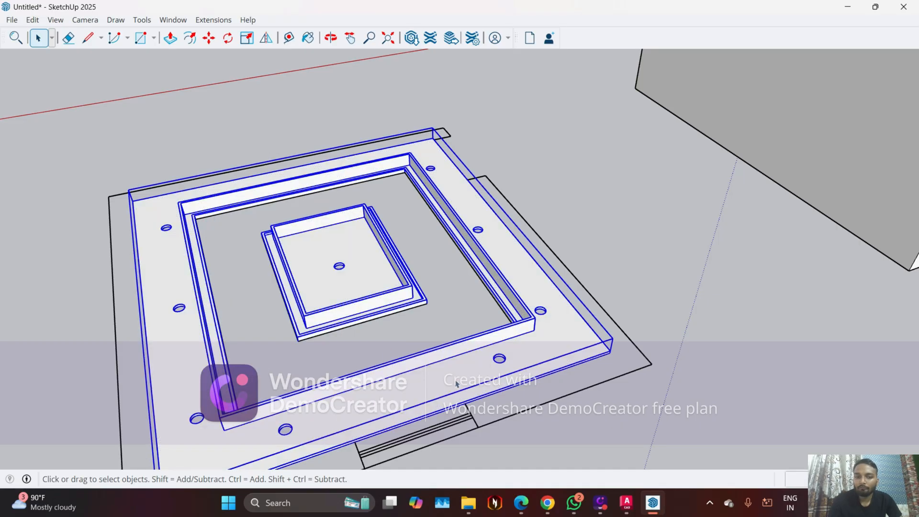
Move the ceiling group by its lower outer corner into the room, snapping it to the matching inner wall corner at floor level
{"action": "middle_click_drag", "start_coordinate": [258, 300], "coordinate": [388, 266]}
{"action": "scroll", "coordinate": [321, 201], "scroll_direction": "up", "scroll_amount": 3}
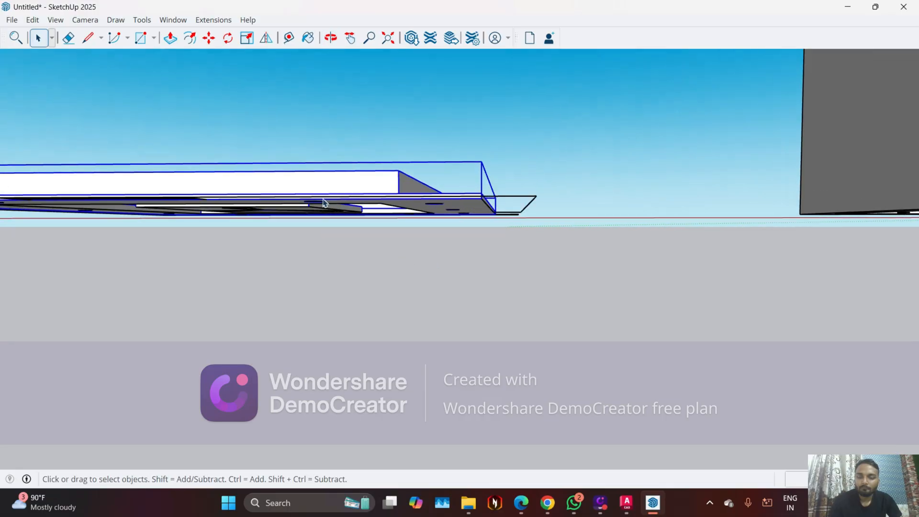
{"action": "middle_click_drag", "start_coordinate": [381, 165], "coordinate": [458, 242]}
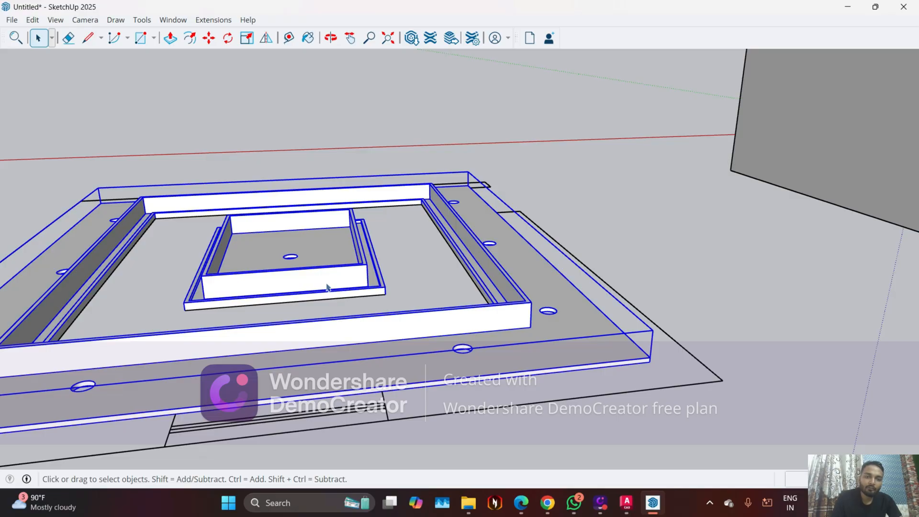
{"action": "scroll", "coordinate": [525, 302], "scroll_direction": "up", "scroll_amount": 2}
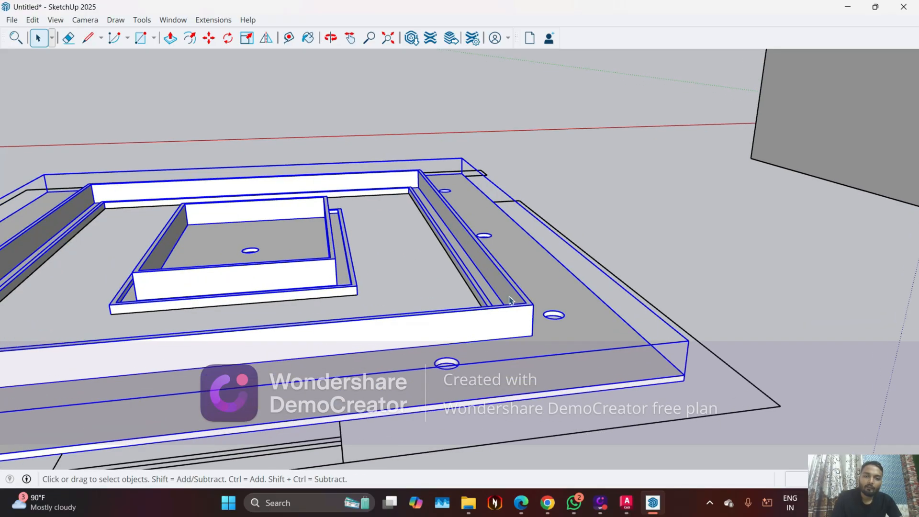
{"action": "scroll", "coordinate": [663, 383], "scroll_direction": "up", "scroll_amount": 2}
{"action": "scroll", "coordinate": [648, 384], "scroll_direction": "up", "scroll_amount": 1}
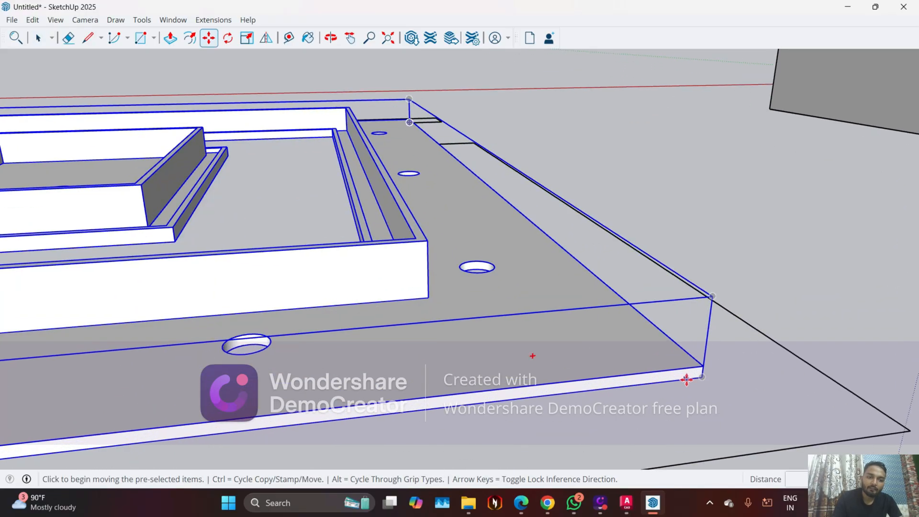
{"action": "left_click", "coordinate": [703, 379]}
{"action": "scroll", "coordinate": [656, 257], "scroll_direction": "down", "scroll_amount": 8}
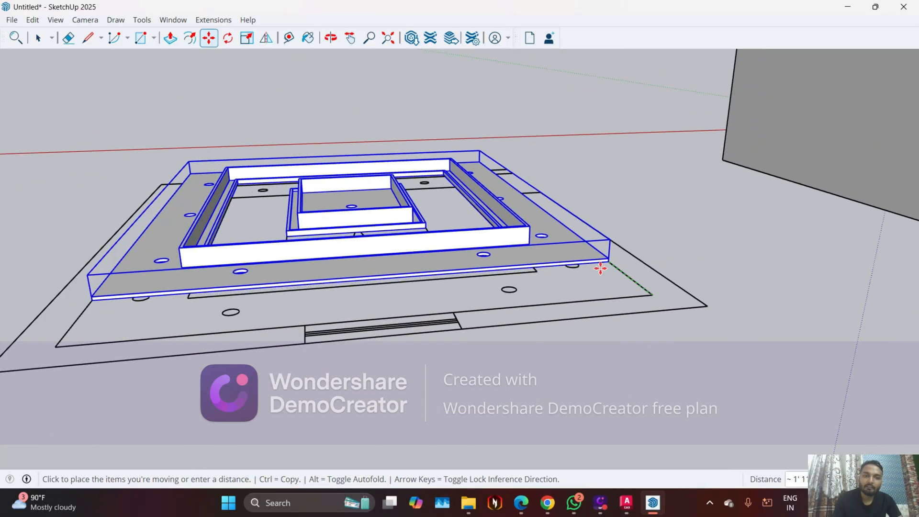
{"action": "middle_click_drag", "start_coordinate": [826, 165], "coordinate": [599, 184]}
{"action": "scroll", "coordinate": [691, 223], "scroll_direction": "down", "scroll_amount": 2}
{"action": "scroll", "coordinate": [782, 261], "scroll_direction": "up", "scroll_amount": 3}
{"action": "scroll", "coordinate": [724, 246], "scroll_direction": "up", "scroll_amount": 5}
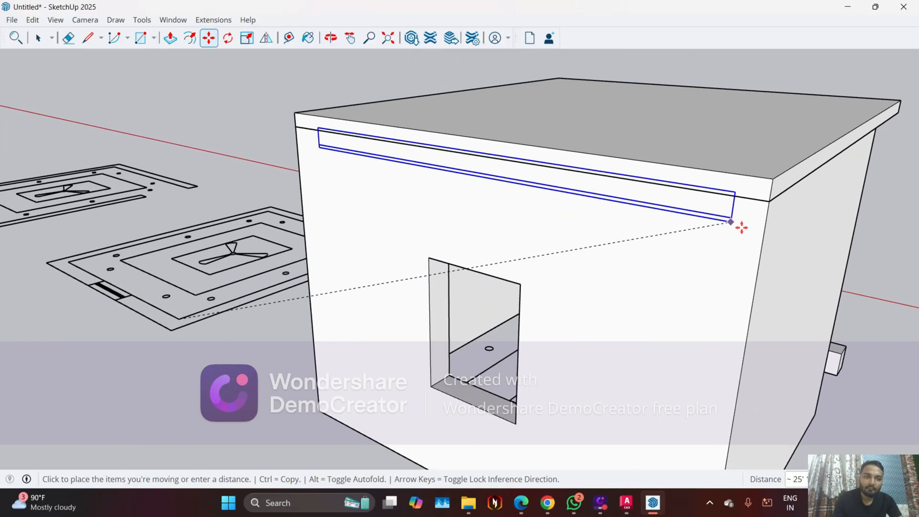
{"action": "scroll", "coordinate": [718, 278], "scroll_direction": "down", "scroll_amount": 2}
{"action": "middle_click_drag", "start_coordinate": [718, 279], "coordinate": [694, 304]}
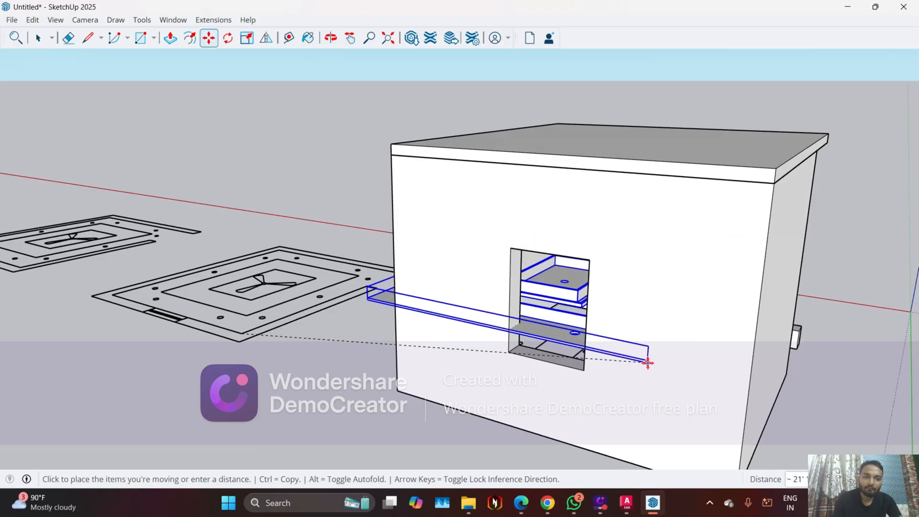
{"action": "middle_click_drag", "start_coordinate": [602, 229], "coordinate": [685, 120]}
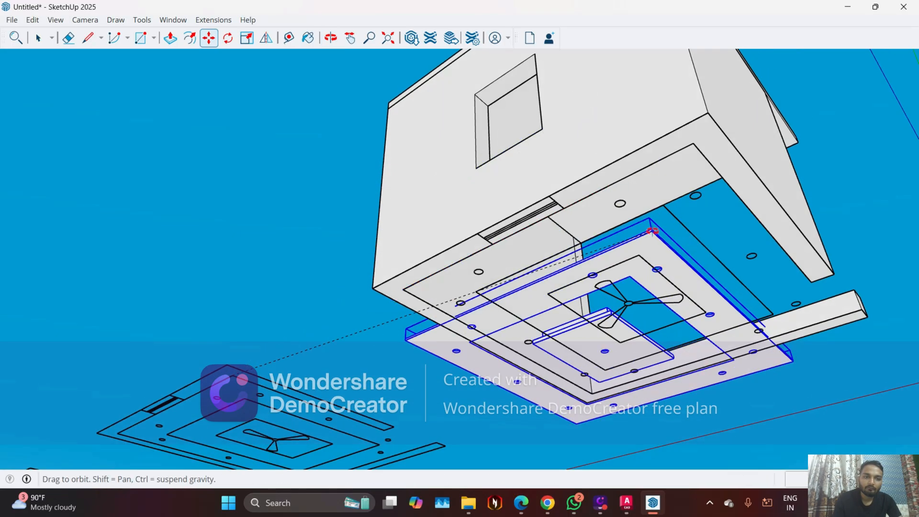
{"action": "scroll", "coordinate": [689, 112], "scroll_direction": "up", "scroll_amount": 5}
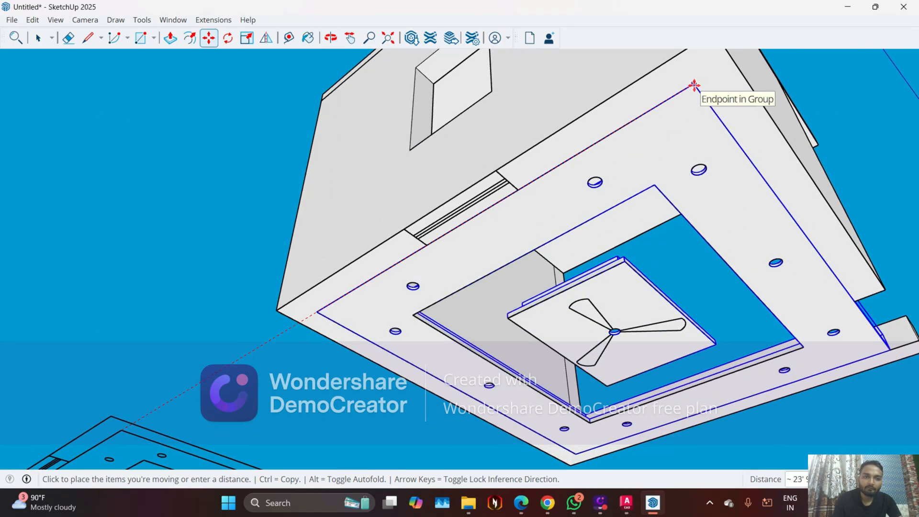
{"action": "left_click", "coordinate": [694, 85]}
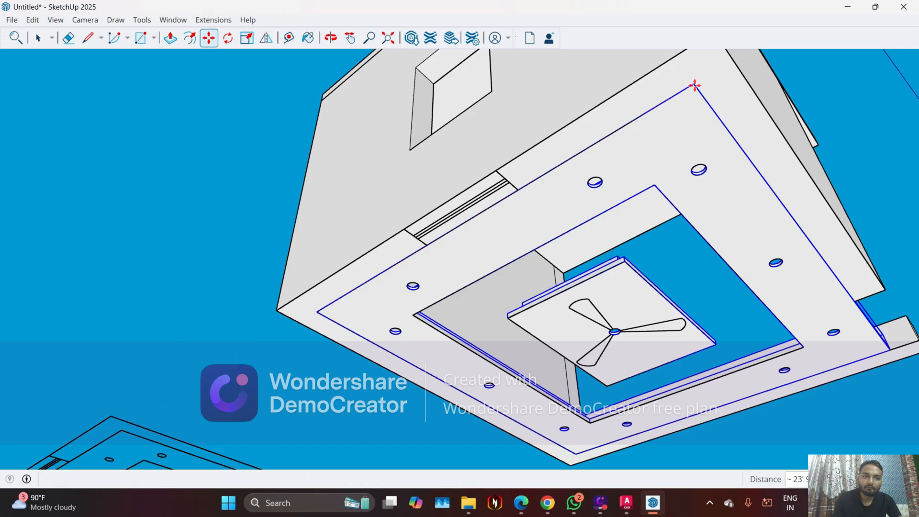
Move the ceiling group straight up about 9' 5" along the blue axis until it meets the underside of the roof slab
{"action": "middle_click_drag", "start_coordinate": [779, 196], "coordinate": [374, 426]}
{"action": "scroll", "coordinate": [375, 425], "scroll_direction": "up", "scroll_amount": 5}
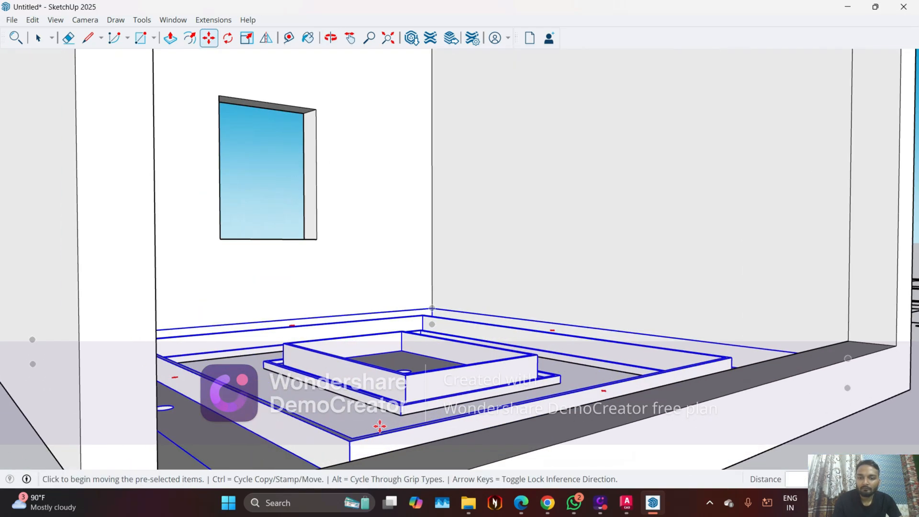
{"action": "scroll", "coordinate": [404, 431], "scroll_direction": "down", "scroll_amount": 6}
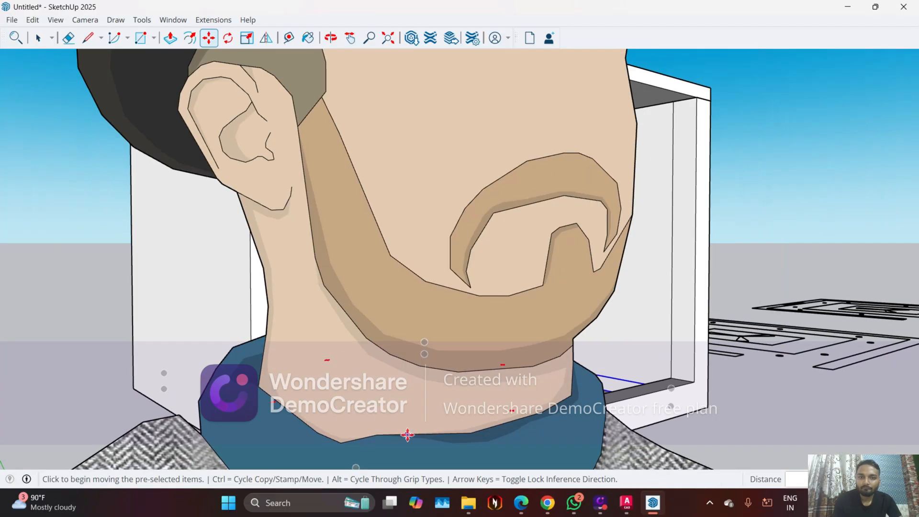
{"action": "scroll", "coordinate": [283, 431], "scroll_direction": "down", "scroll_amount": 3}
{"action": "middle_click_drag", "start_coordinate": [256, 426], "coordinate": [412, 445]}
{"action": "scroll", "coordinate": [517, 373], "scroll_direction": "down", "scroll_amount": 5}
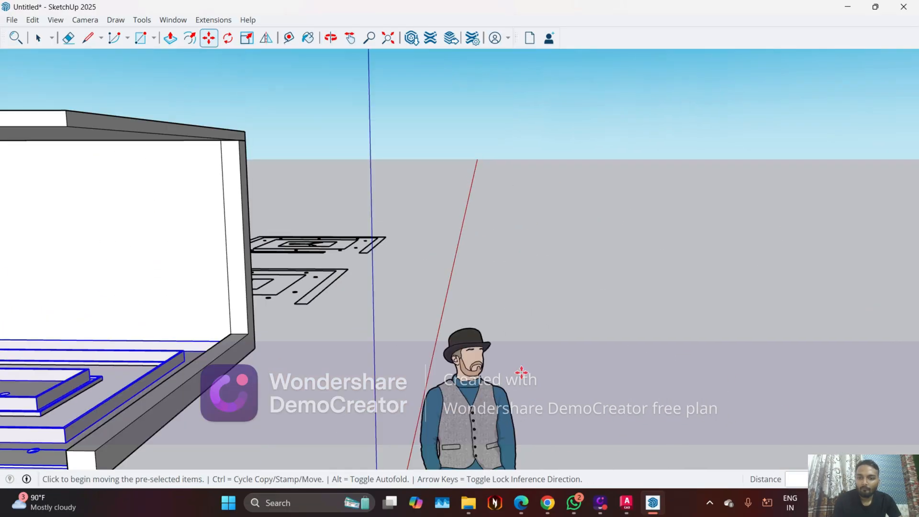
{"action": "scroll", "coordinate": [588, 345], "scroll_direction": "down", "scroll_amount": 3}
{"action": "scroll", "coordinate": [162, 459], "scroll_direction": "up", "scroll_amount": 2}
{"action": "scroll", "coordinate": [230, 411], "scroll_direction": "up", "scroll_amount": 4}
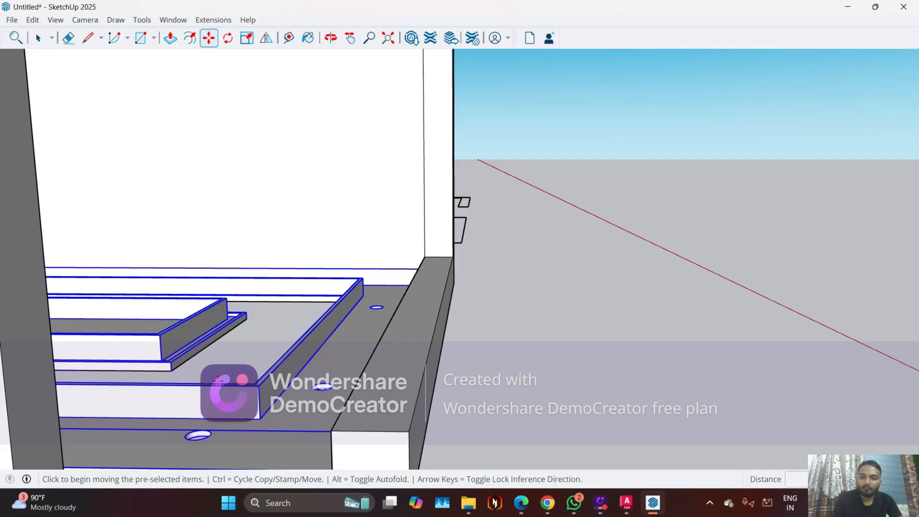
{"action": "scroll", "coordinate": [260, 389], "scroll_direction": "up", "scroll_amount": 1}
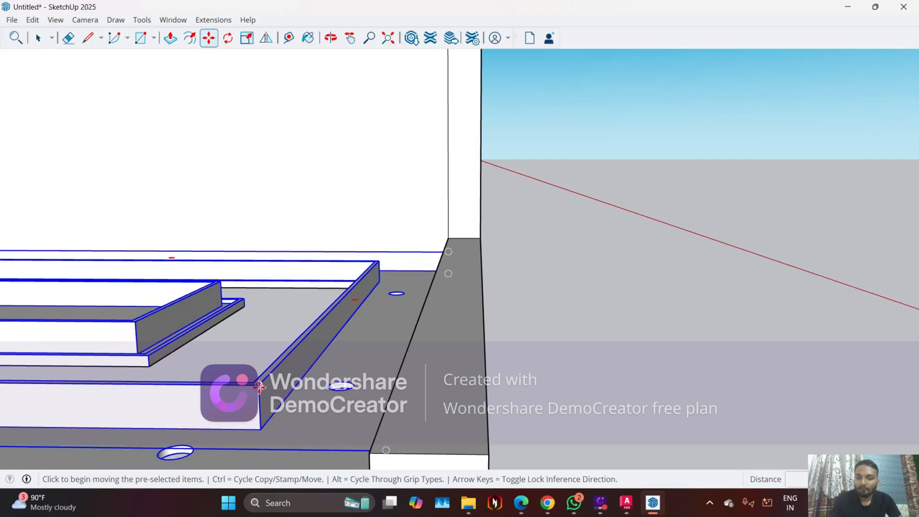
{"action": "left_click", "coordinate": [259, 387]}
{"action": "scroll", "coordinate": [261, 324], "scroll_direction": "down", "scroll_amount": 5}
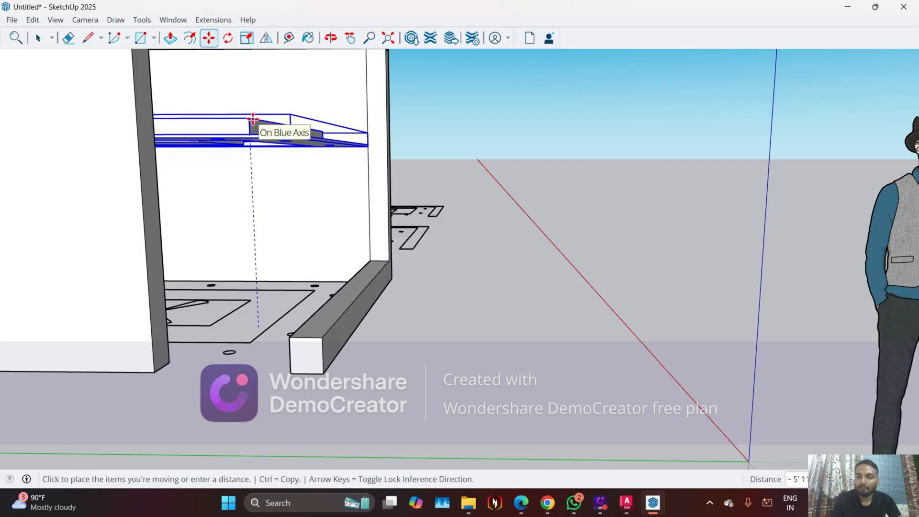
{"action": "scroll", "coordinate": [252, 120], "scroll_direction": "down", "scroll_amount": 3}
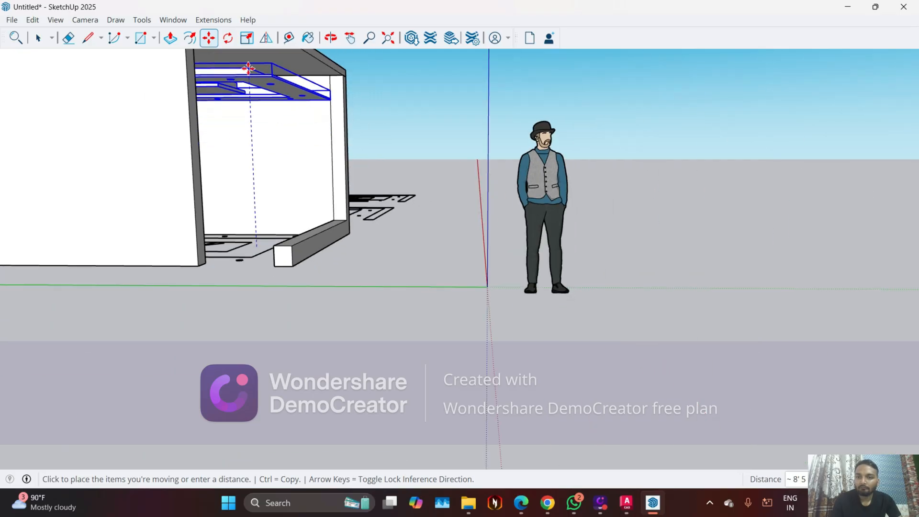
{"action": "scroll", "coordinate": [248, 68], "scroll_direction": "down", "scroll_amount": 5}
{"action": "scroll", "coordinate": [250, 113], "scroll_direction": "up", "scroll_amount": 6}
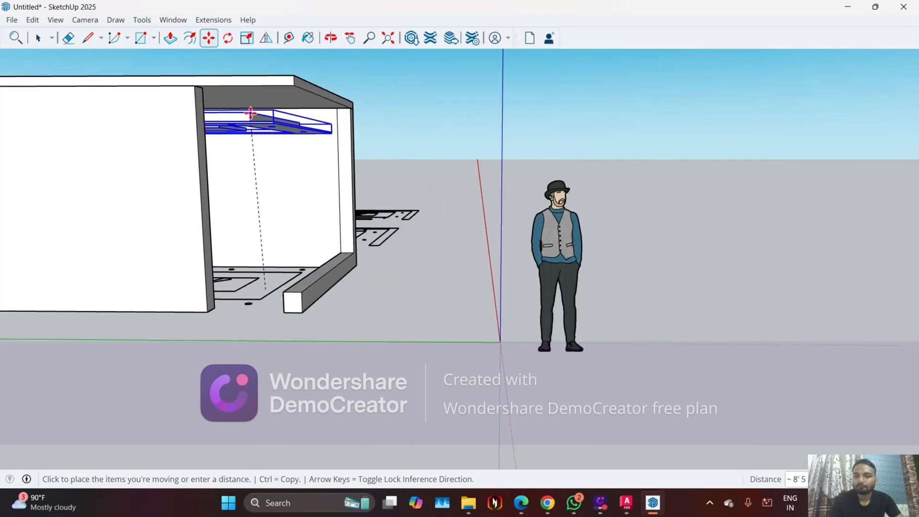
{"action": "scroll", "coordinate": [251, 114], "scroll_direction": "up", "scroll_amount": 4}
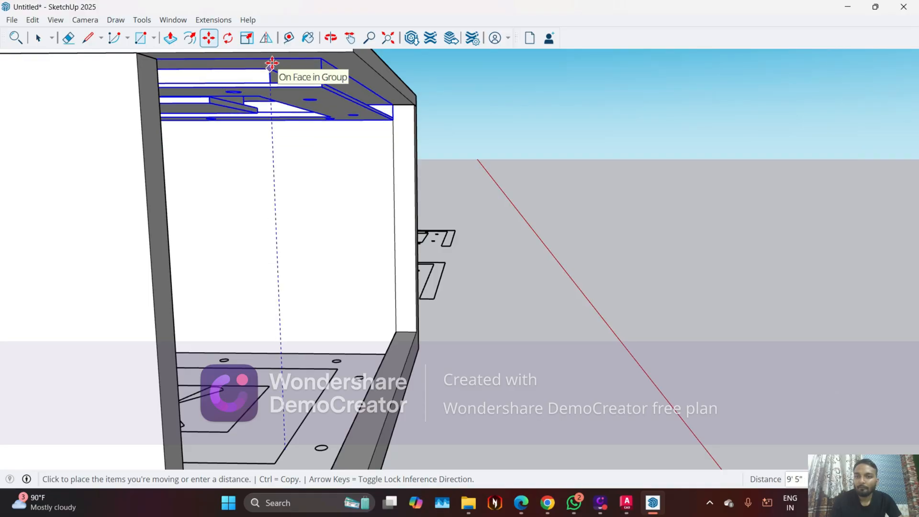
{"action": "middle_click_drag", "start_coordinate": [315, 90], "coordinate": [246, 103]}
{"action": "key", "text": "space"}
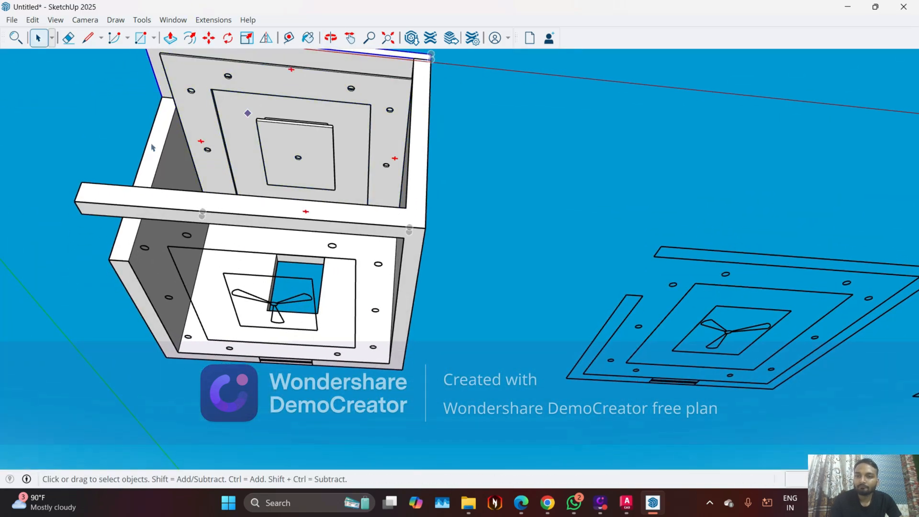
Examine the raised ceiling group from below, including the cove recess and how the central fan panel meets the roof slab
{"action": "middle_click_drag", "start_coordinate": [50, 163], "coordinate": [292, 258]}
{"action": "scroll", "coordinate": [300, 89], "scroll_direction": "up", "scroll_amount": 3}
{"action": "scroll", "coordinate": [300, 90], "scroll_direction": "up", "scroll_amount": 5}
{"action": "scroll", "coordinate": [340, 307], "scroll_direction": "up", "scroll_amount": 4}
{"action": "middle_click_drag", "start_coordinate": [383, 289], "coordinate": [508, 375]}
{"action": "scroll", "coordinate": [386, 335], "scroll_direction": "up", "scroll_amount": 5}
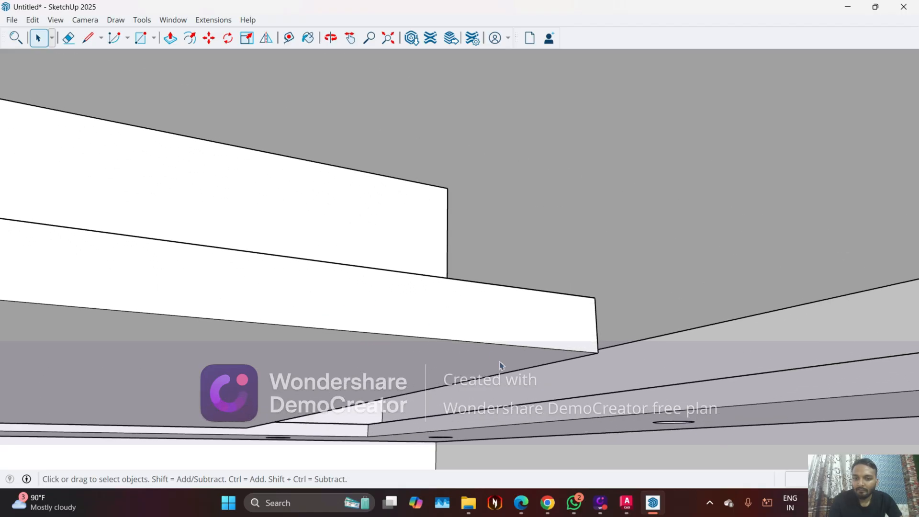
{"action": "middle_click_drag", "start_coordinate": [404, 314], "coordinate": [415, 207]}
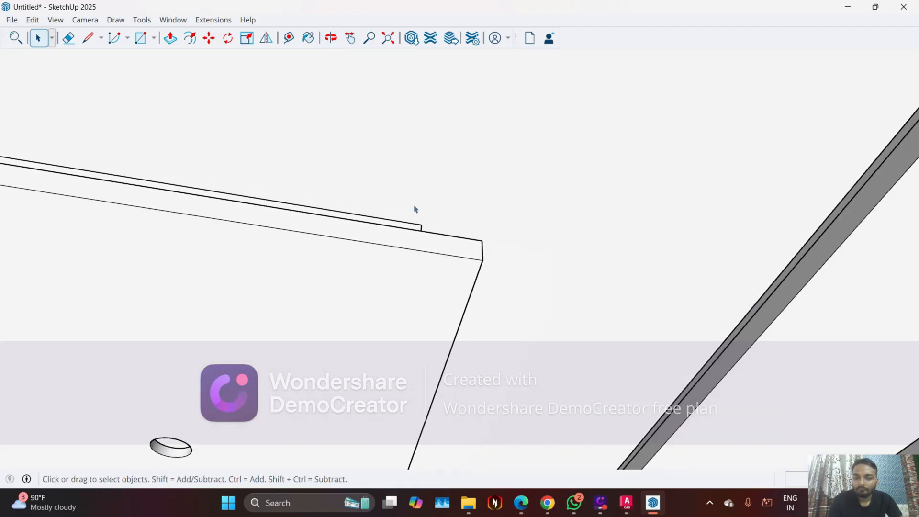
{"action": "scroll", "coordinate": [423, 198], "scroll_direction": "down", "scroll_amount": 3}
{"action": "scroll", "coordinate": [423, 199], "scroll_direction": "down", "scroll_amount": 3}
{"action": "middle_click_drag", "start_coordinate": [565, 225], "coordinate": [458, 287]}
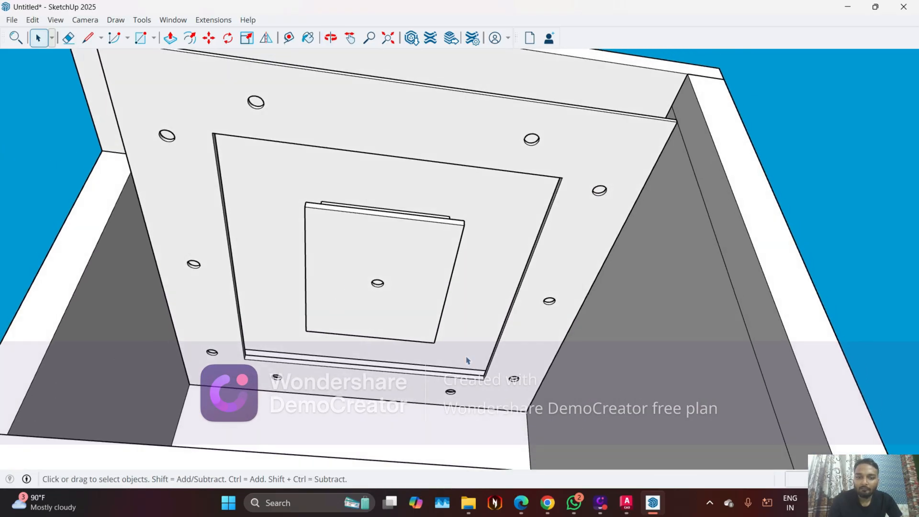
Open the ac+indoor model from the Downloads folder and copy its air conditioner unit
{"action": "left_click", "coordinate": [472, 511]}
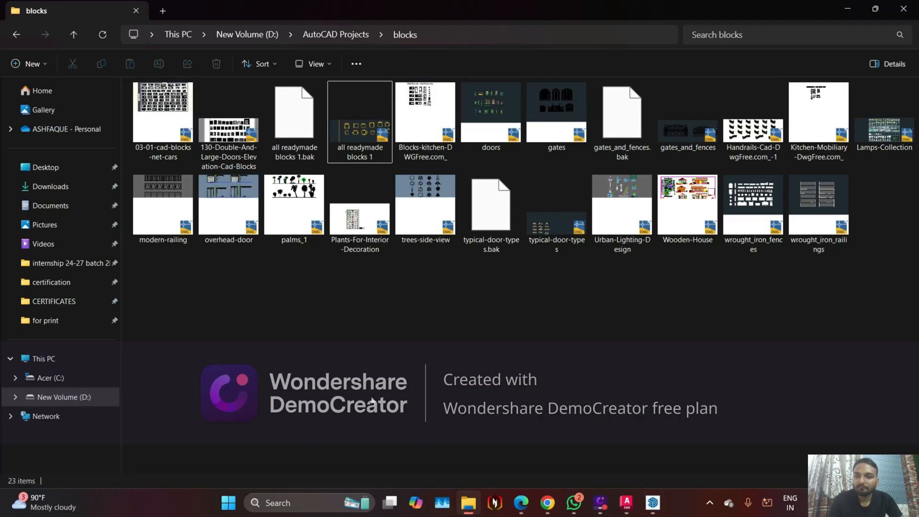
{"action": "left_click", "coordinate": [59, 187]}
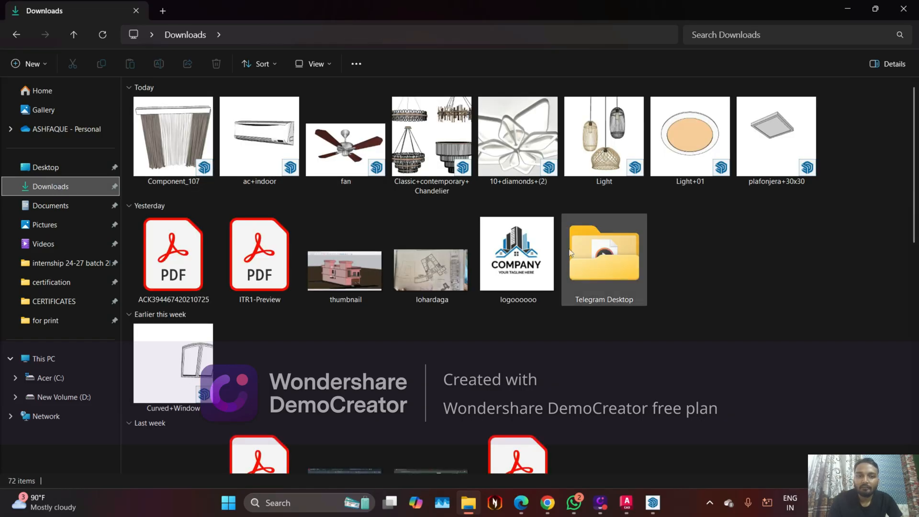
{"action": "left_click", "coordinate": [277, 146]}
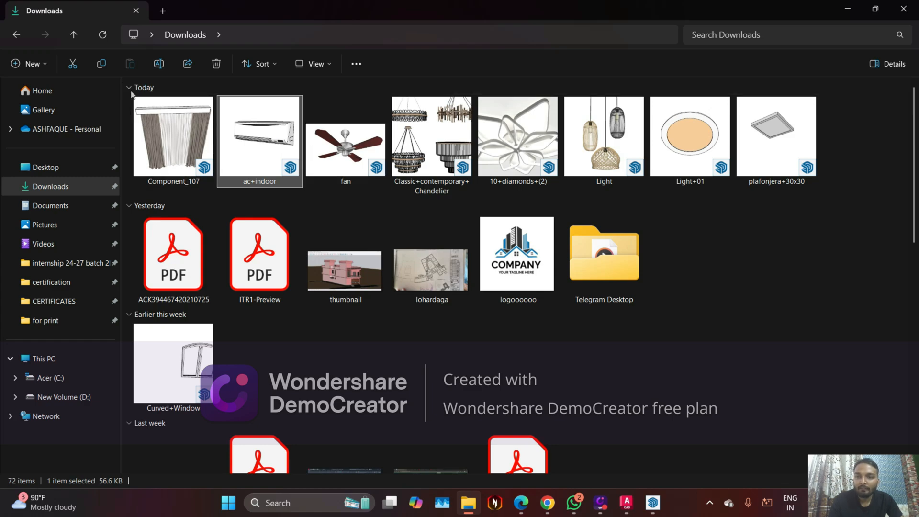
{"action": "double_click", "coordinate": [168, 137]}
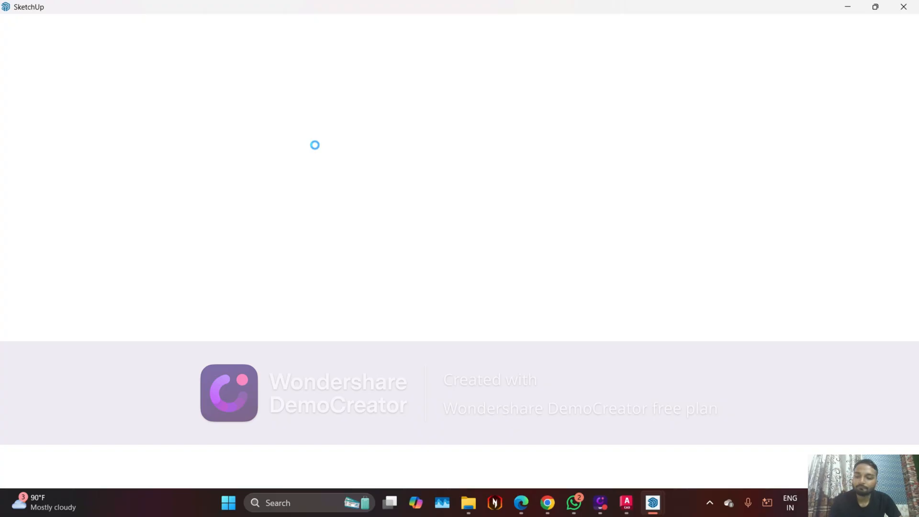
{"action": "left_click", "coordinate": [552, 236]}
{"action": "middle_click_drag", "start_coordinate": [557, 242], "coordinate": [530, 282]}
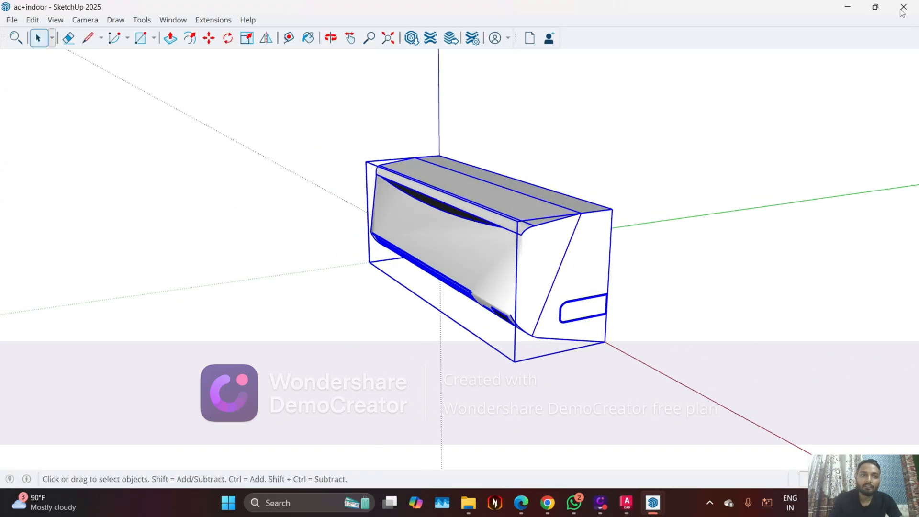
Return to the untitled room model and paste the air conditioner unit on the wall above the window opening
{"action": "left_click", "coordinate": [848, 7]}
{"action": "scroll", "coordinate": [670, 335], "scroll_direction": "down", "scroll_amount": 8}
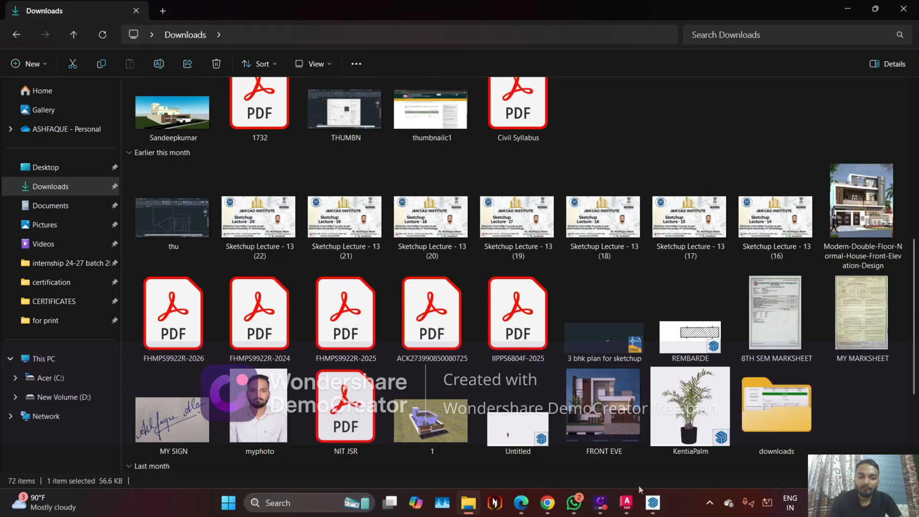
{"action": "mouse_move", "coordinate": [652, 503]}
{"action": "left_click", "coordinate": [588, 461]}
{"action": "middle_click_drag", "start_coordinate": [412, 382], "coordinate": [421, 424]}
{"action": "scroll", "coordinate": [420, 418], "scroll_direction": "up", "scroll_amount": 6}
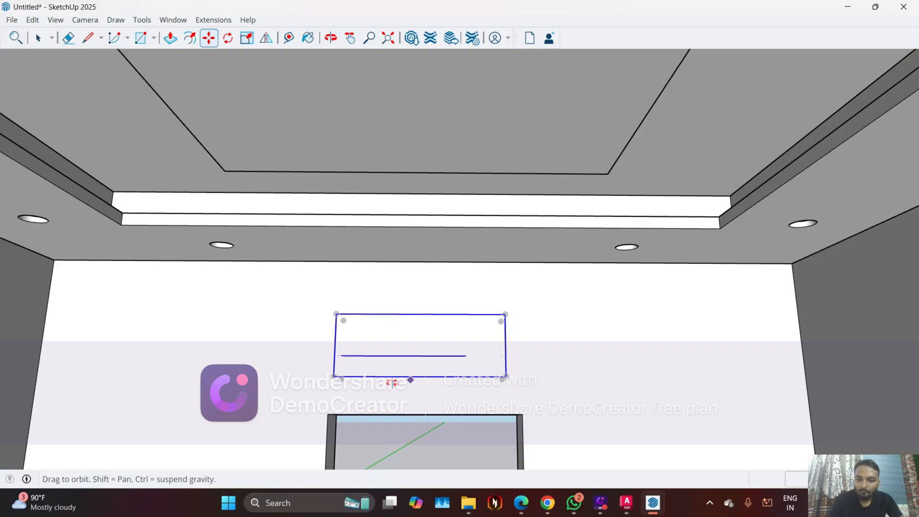
Move the air conditioner unit horizontally out of the window wall's thickness so it stands inside the room
{"action": "scroll", "coordinate": [378, 393], "scroll_direction": "down", "scroll_amount": 4}
{"action": "middle_click_drag", "start_coordinate": [371, 393], "coordinate": [515, 285]}
{"action": "scroll", "coordinate": [684, 242], "scroll_direction": "down", "scroll_amount": 5}
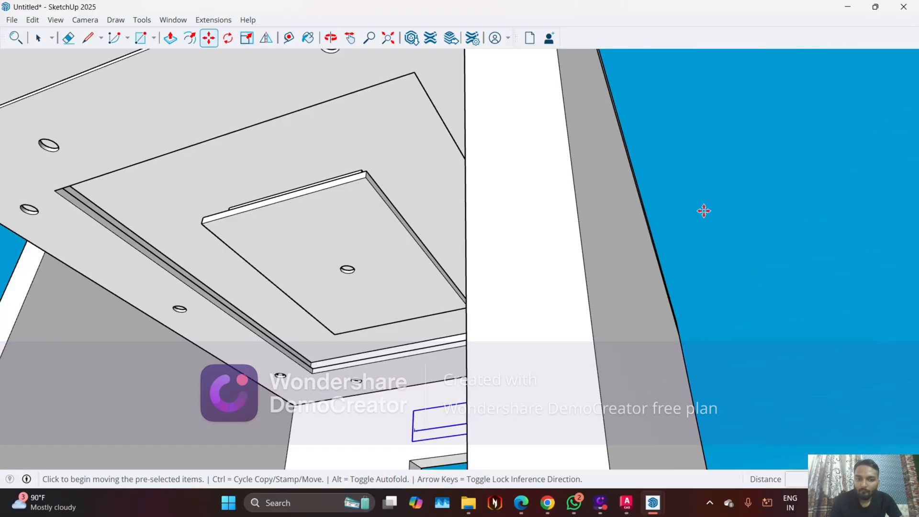
{"action": "scroll", "coordinate": [703, 211], "scroll_direction": "down", "scroll_amount": 4}
{"action": "middle_click_drag", "start_coordinate": [572, 431], "coordinate": [357, 246]}
{"action": "scroll", "coordinate": [622, 282], "scroll_direction": "up", "scroll_amount": 6}
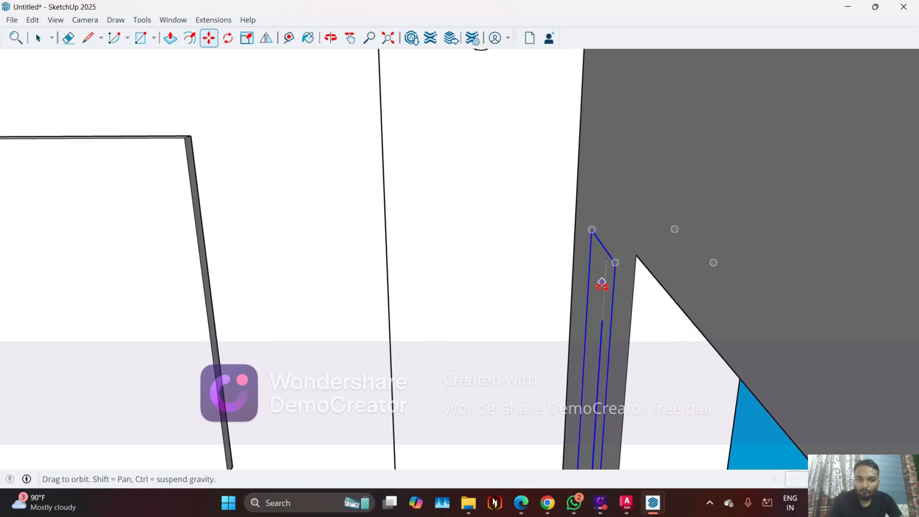
{"action": "scroll", "coordinate": [602, 278], "scroll_direction": "down", "scroll_amount": 3}
{"action": "scroll", "coordinate": [619, 311], "scroll_direction": "up", "scroll_amount": 6}
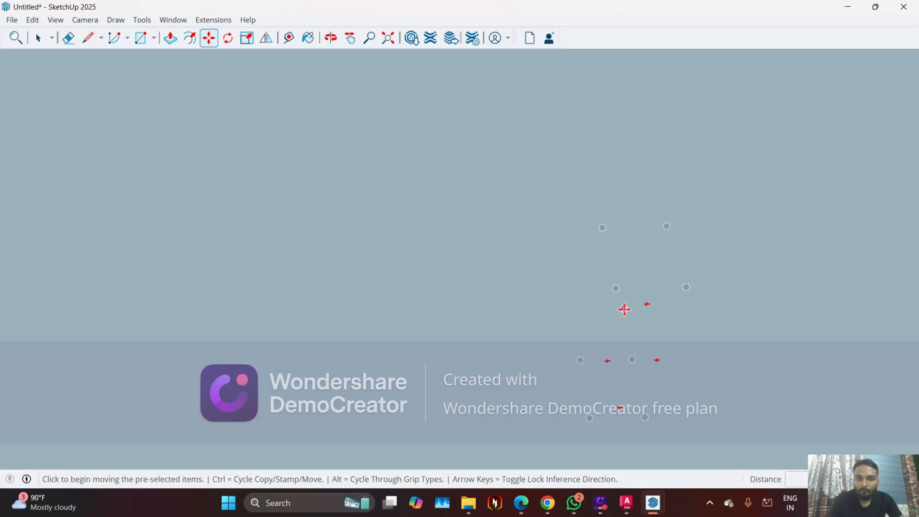
{"action": "scroll", "coordinate": [594, 304], "scroll_direction": "up", "scroll_amount": 3}
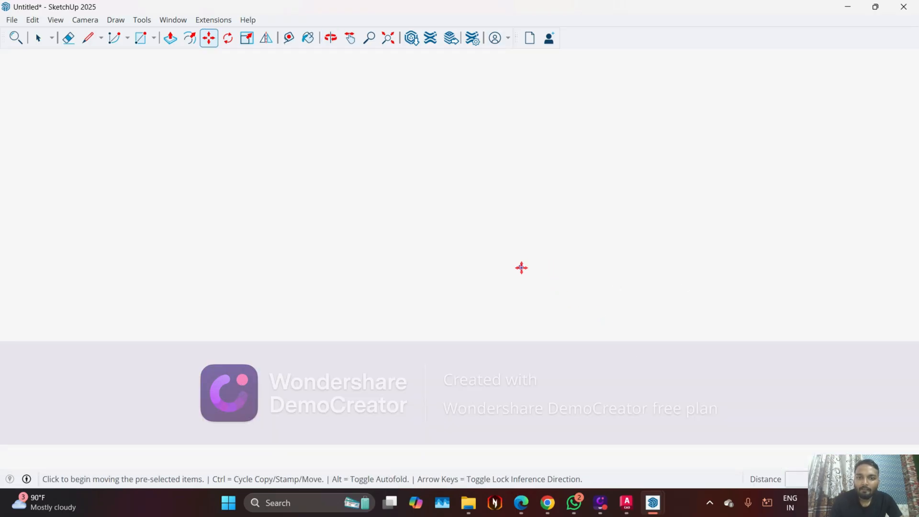
{"action": "scroll", "coordinate": [536, 259], "scroll_direction": "down", "scroll_amount": 10}
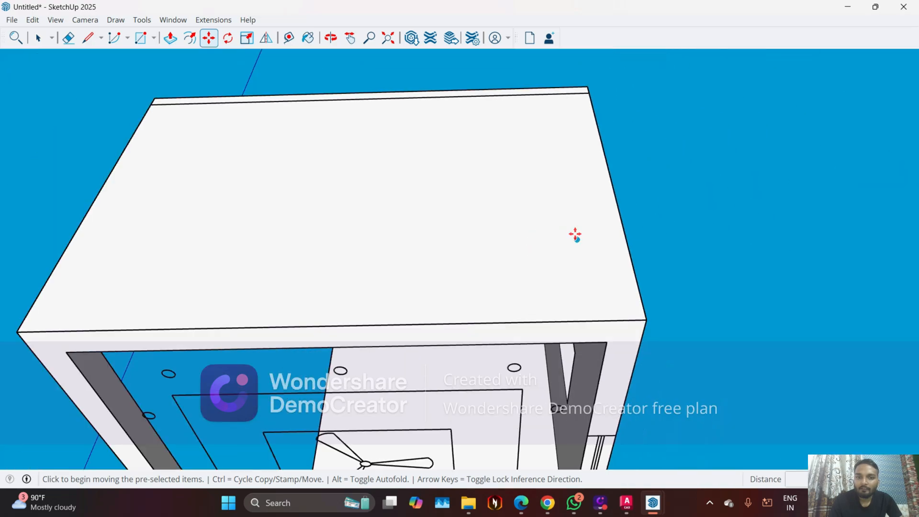
{"action": "middle_click_drag", "start_coordinate": [577, 234], "coordinate": [611, 299]}
{"action": "scroll", "coordinate": [602, 346], "scroll_direction": "up", "scroll_amount": 3}
{"action": "scroll", "coordinate": [602, 347], "scroll_direction": "up", "scroll_amount": 3}
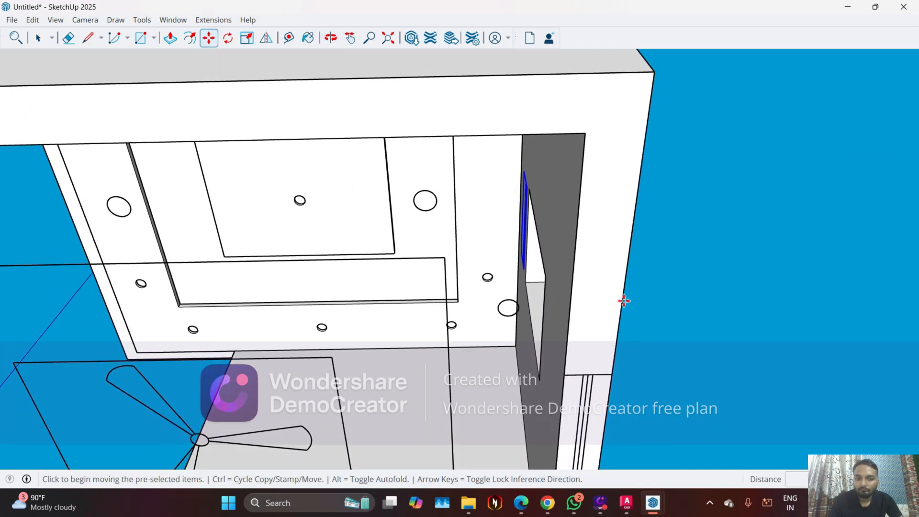
{"action": "left_click", "coordinate": [569, 305]}
Move the air conditioner unit by its rear corner so its back sits flush against the inner face of the window wall
{"action": "middle_click_drag", "start_coordinate": [519, 223], "coordinate": [480, 235]}
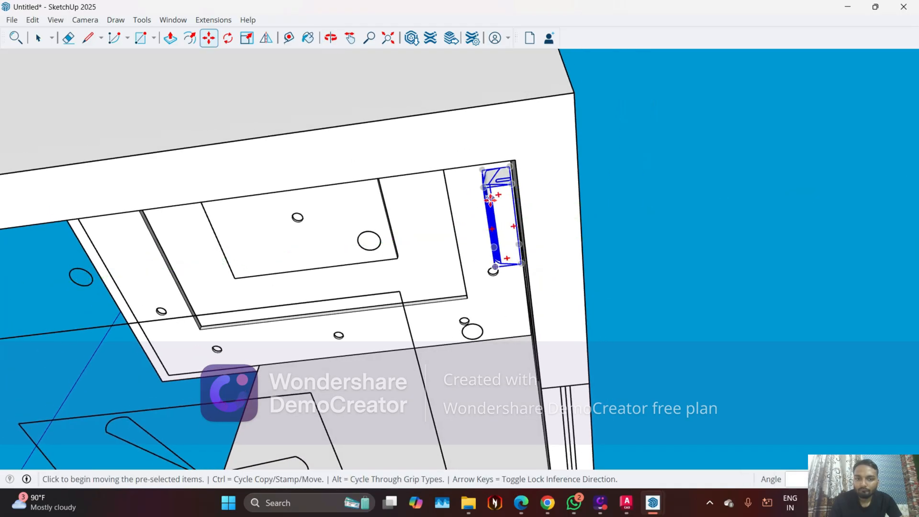
{"action": "scroll", "coordinate": [499, 172], "scroll_direction": "up", "scroll_amount": 9}
{"action": "middle_click_drag", "start_coordinate": [507, 170], "coordinate": [600, 167]}
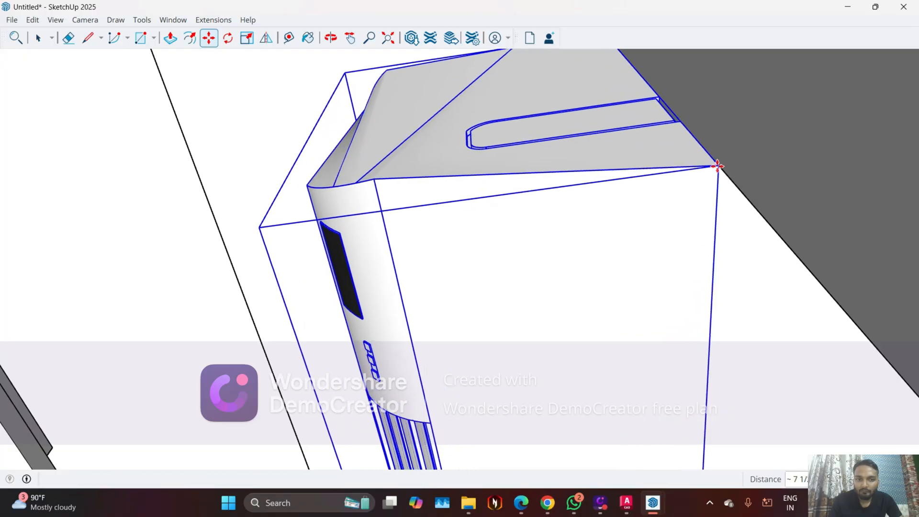
{"action": "left_click", "coordinate": [718, 166]}
Shift the air conditioner unit 2 inches sideways along the upper edge of the window opening, toward the opening's nearer corner
{"action": "middle_click_drag", "start_coordinate": [717, 166], "coordinate": [731, 272]}
{"action": "scroll", "coordinate": [890, 196], "scroll_direction": "down", "scroll_amount": 5}
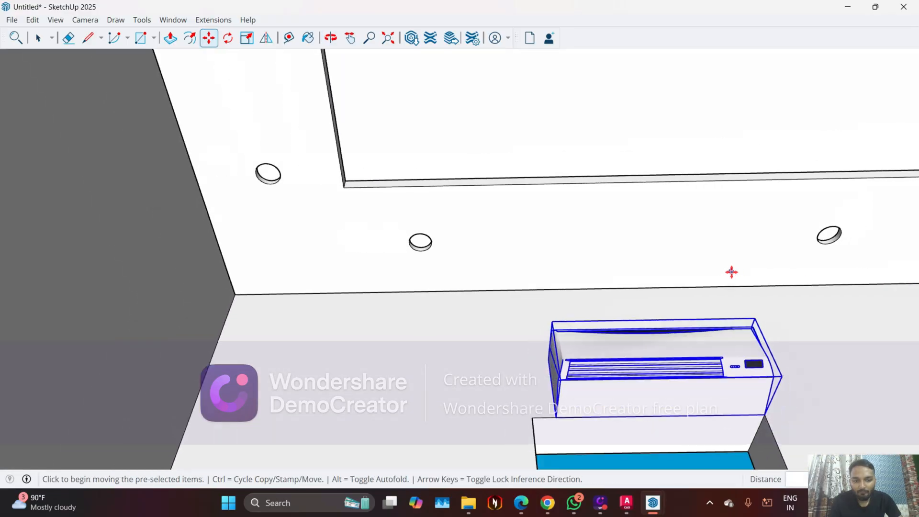
{"action": "scroll", "coordinate": [732, 272], "scroll_direction": "down", "scroll_amount": 2}
{"action": "middle_click_drag", "start_coordinate": [705, 351], "coordinate": [662, 354]}
{"action": "scroll", "coordinate": [663, 355], "scroll_direction": "up", "scroll_amount": 1}
{"action": "scroll", "coordinate": [594, 379], "scroll_direction": "up", "scroll_amount": 2}
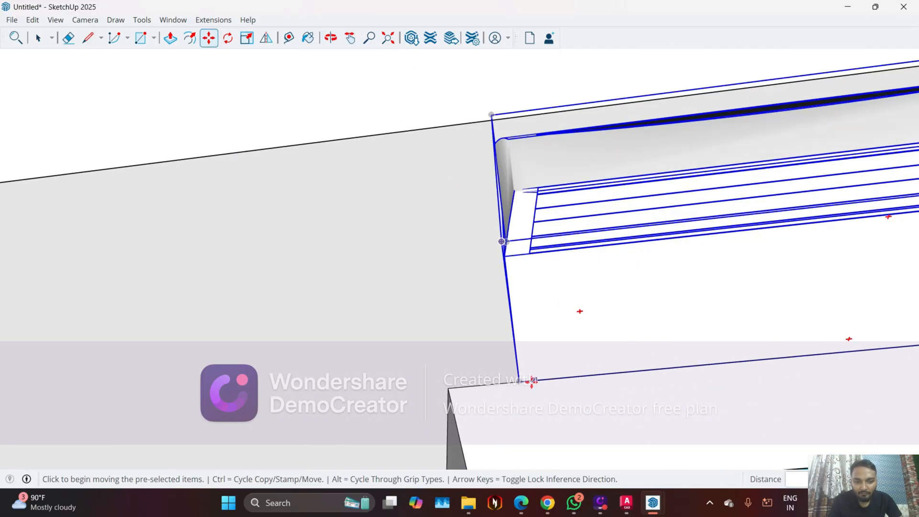
{"action": "left_click", "coordinate": [512, 381]}
{"action": "left_click", "coordinate": [485, 386]}
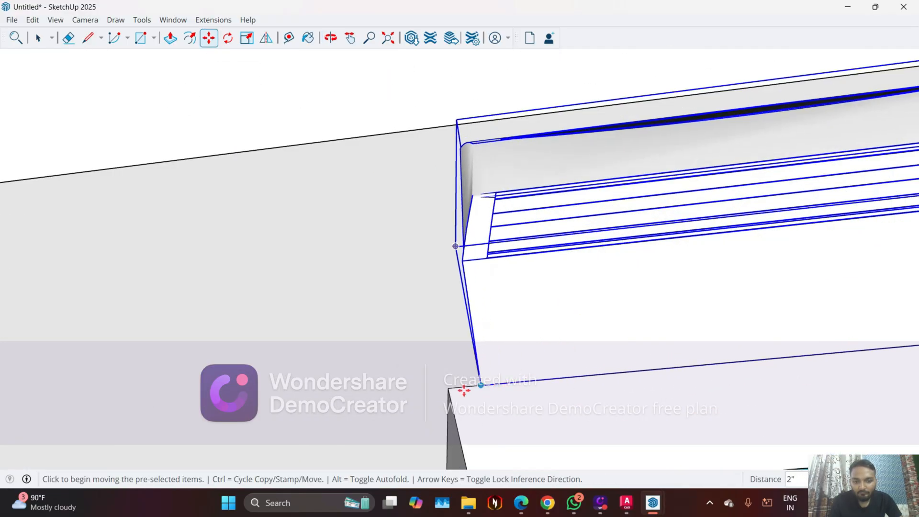
Raise the air conditioner unit vertically by 9 inches above the upper edge of the window opening
{"action": "middle_click_drag", "start_coordinate": [464, 389], "coordinate": [509, 424]}
{"action": "scroll", "coordinate": [451, 383], "scroll_direction": "up", "scroll_amount": 2}
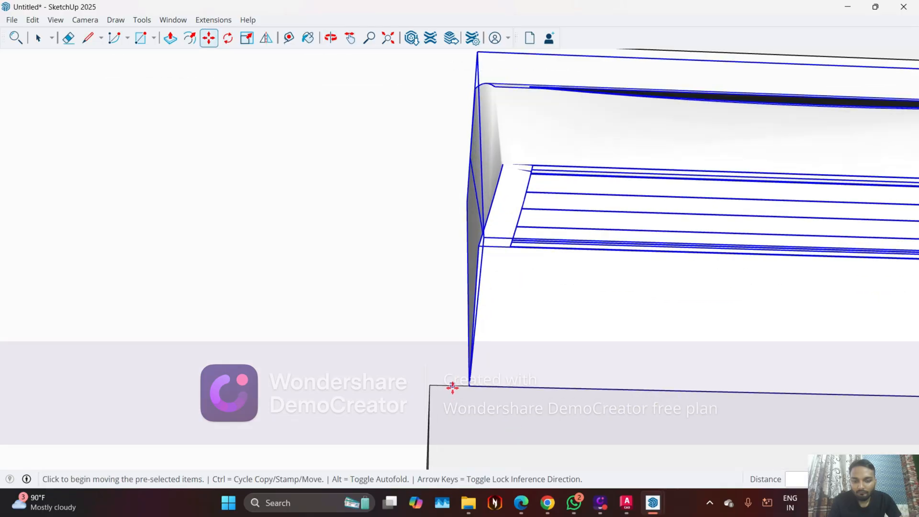
{"action": "middle_click_drag", "start_coordinate": [452, 384], "coordinate": [536, 416]}
{"action": "left_click", "coordinate": [442, 383]}
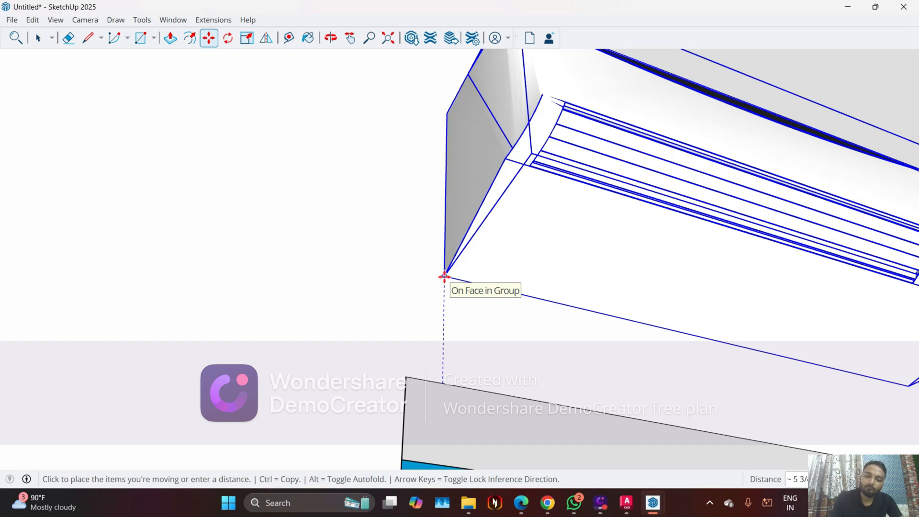
{"action": "type", "text": "9"}
{"action": "key", "text": "Return"}
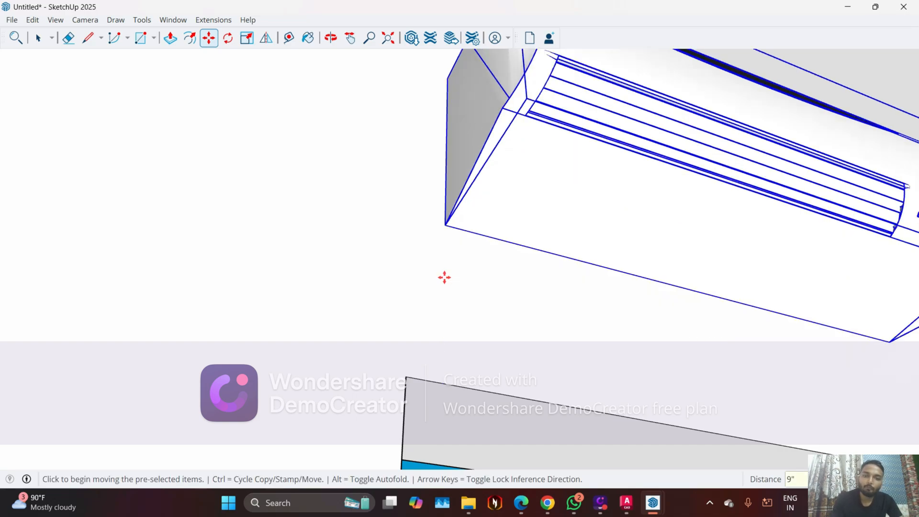
{"action": "scroll", "coordinate": [416, 242], "scroll_direction": "down", "scroll_amount": 3}
{"action": "scroll", "coordinate": [412, 234], "scroll_direction": "down", "scroll_amount": 3}
{"action": "middle_click_drag", "start_coordinate": [487, 283], "coordinate": [353, 380]}
{"action": "scroll", "coordinate": [354, 380], "scroll_direction": "down", "scroll_amount": 10}
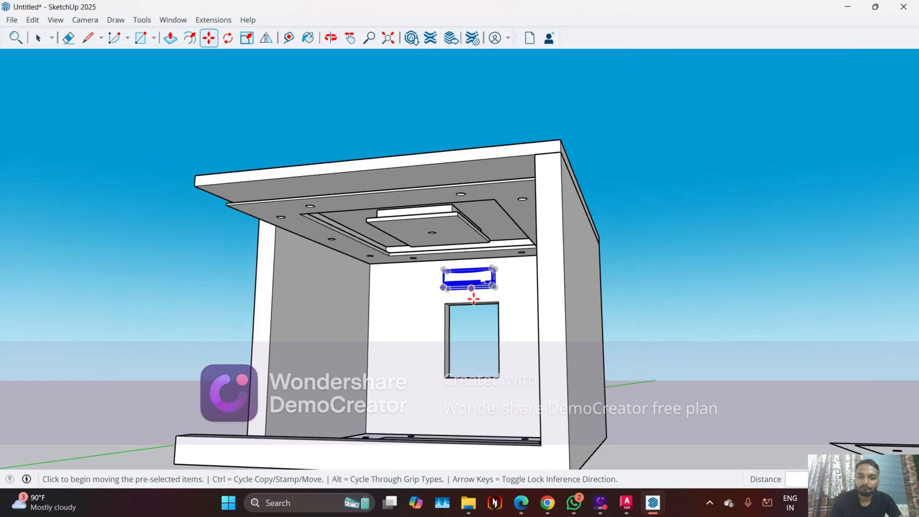
Inspect the air conditioner's position on the window wall between the window opening and the false ceiling
{"action": "key", "text": "Escape"}
{"action": "key", "text": "space"}
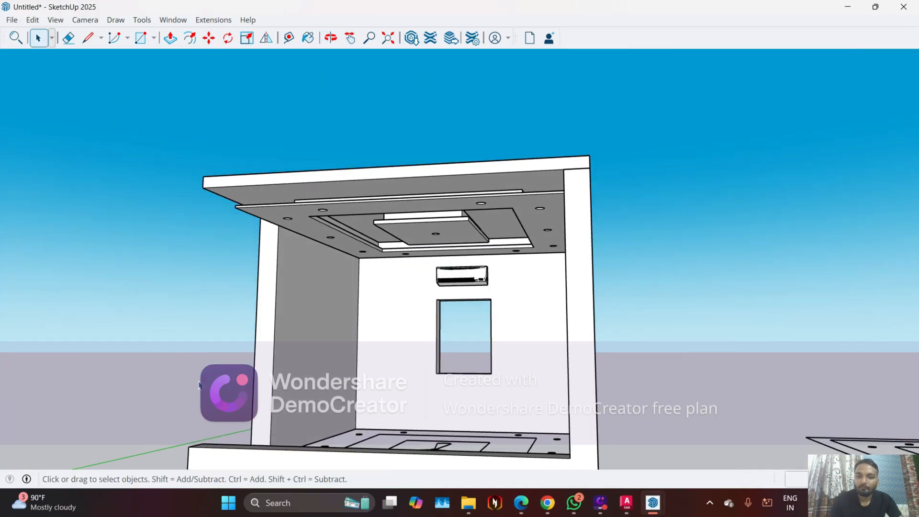
{"action": "middle_click_drag", "start_coordinate": [198, 385], "coordinate": [395, 349]}
{"action": "scroll", "coordinate": [465, 270], "scroll_direction": "up", "scroll_amount": 3}
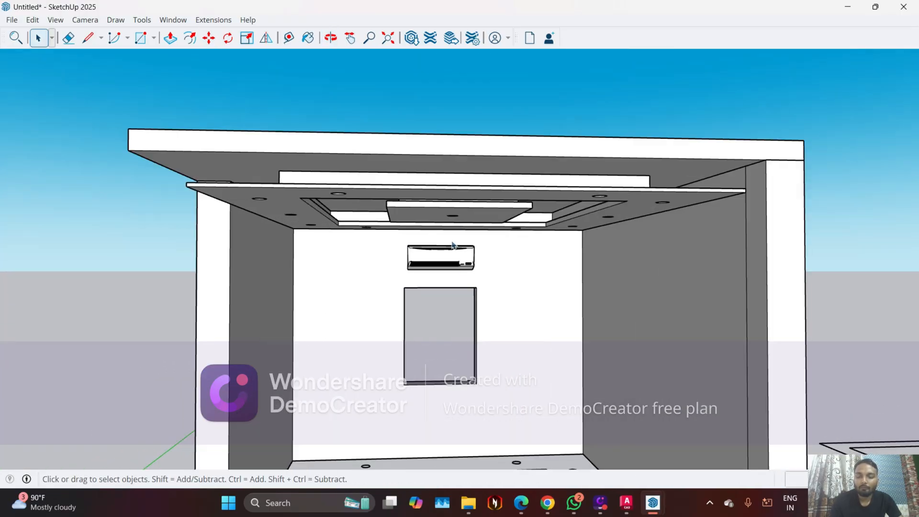
{"action": "scroll", "coordinate": [453, 246], "scroll_direction": "up", "scroll_amount": 5}
{"action": "left_click", "coordinate": [405, 254]}
{"action": "middle_click_drag", "start_coordinate": [404, 253], "coordinate": [428, 239]}
{"action": "key", "text": "m"}
{"action": "key", "text": "space"}
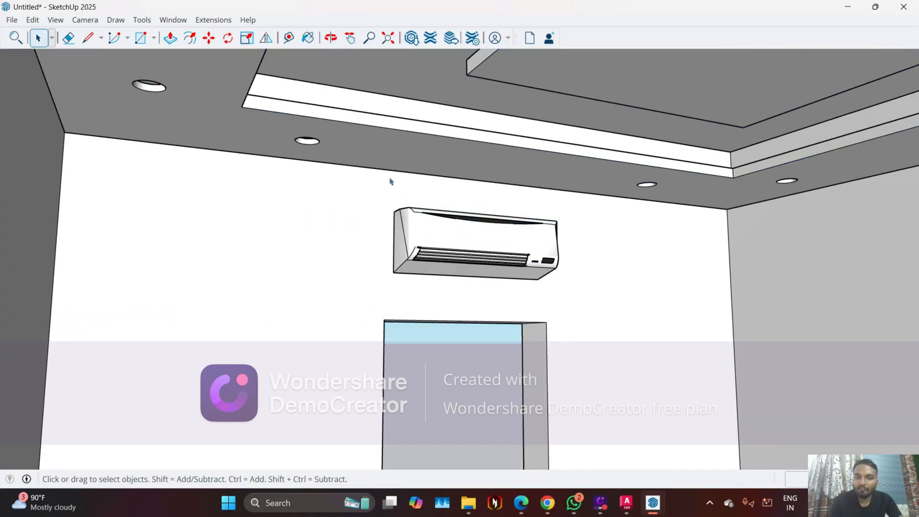
Draw a 6-inch vertical guide line down the window wall from the false ceiling's edge, above the air conditioner's near end
{"action": "scroll", "coordinate": [389, 184], "scroll_direction": "up", "scroll_amount": 2}
{"action": "left_click", "coordinate": [88, 38]}
{"action": "middle_click_drag", "start_coordinate": [331, 167], "coordinate": [420, 180]}
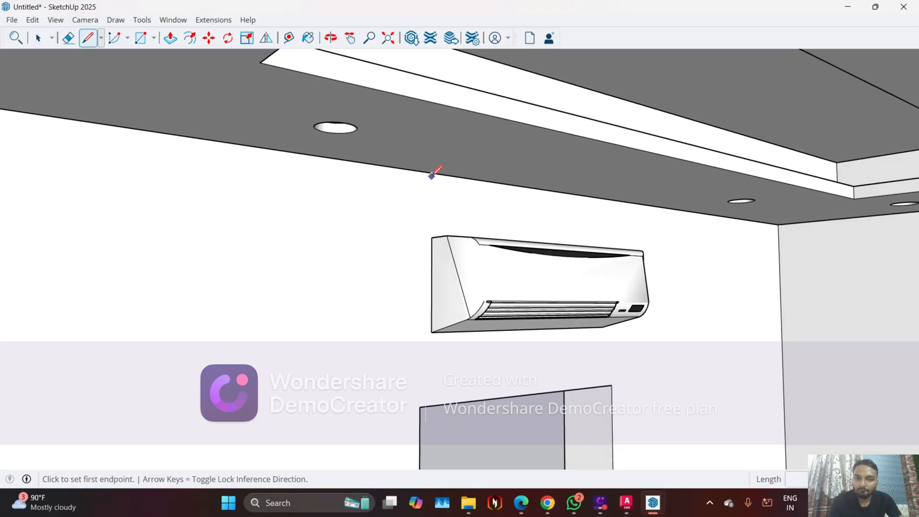
{"action": "left_click", "coordinate": [431, 174]}
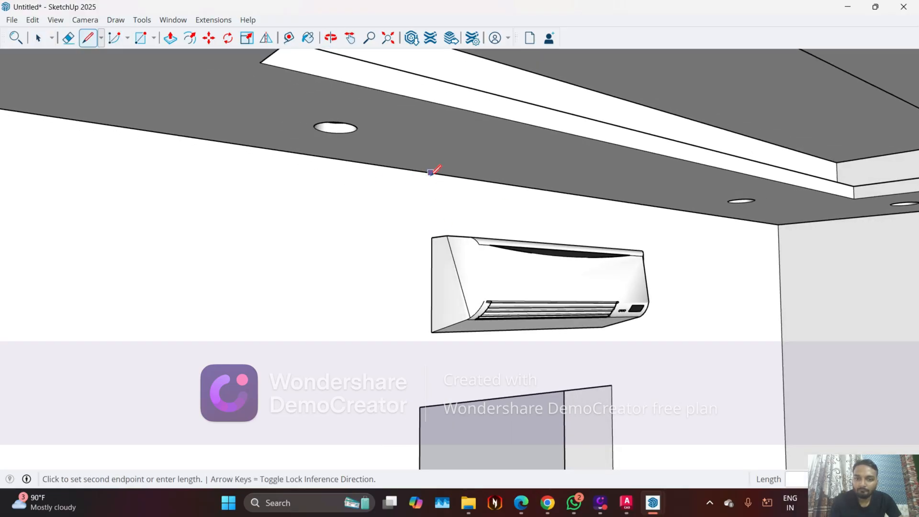
{"action": "left_click", "coordinate": [428, 206]}
{"action": "middle_click_drag", "start_coordinate": [428, 206], "coordinate": [530, 307]}
{"action": "key", "text": "space"}
Move the air conditioner upward by its rear upper corner to the level of the guide line's lower end
{"action": "scroll", "coordinate": [490, 256], "scroll_direction": "up", "scroll_amount": 6}
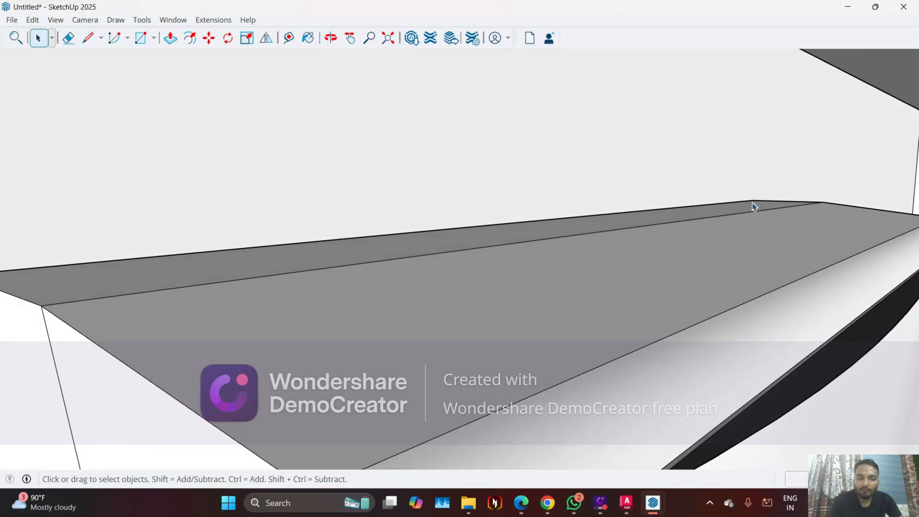
{"action": "middle_click_drag", "start_coordinate": [460, 314], "coordinate": [479, 317]}
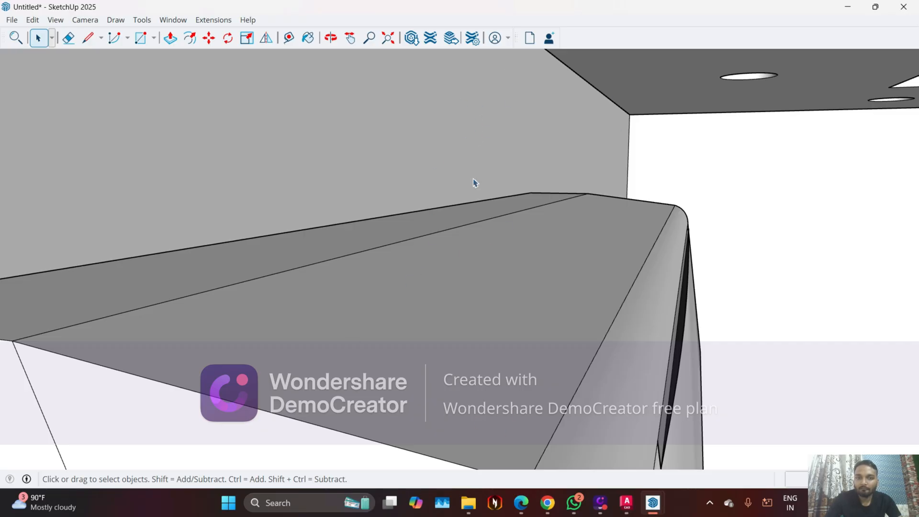
{"action": "scroll", "coordinate": [307, 264], "scroll_direction": "down", "scroll_amount": 2}
{"action": "mouse_move", "coordinate": [366, 287]}
{"action": "middle_mouse_down"}
{"action": "mouse_move", "coordinate": [412, 297]}
{"action": "mouse_move", "coordinate": [229, 231]}
{"action": "mouse_move", "coordinate": [308, 236]}
{"action": "mouse_move", "coordinate": [292, 202]}
{"action": "middle_mouse_up"}
{"action": "scroll", "coordinate": [257, 220], "scroll_direction": "down", "scroll_amount": 2}
{"action": "scroll", "coordinate": [257, 223], "scroll_direction": "down", "scroll_amount": 2}
{"action": "left_click", "coordinate": [321, 332]}
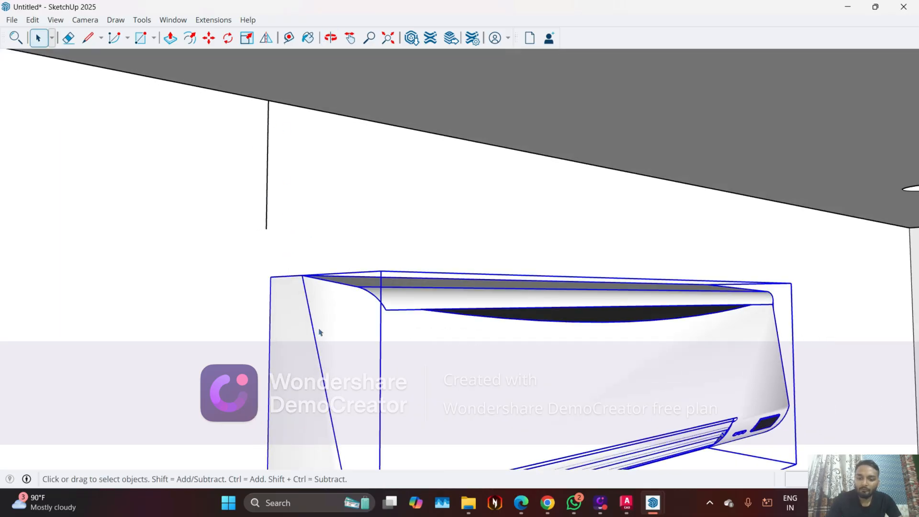
{"action": "key", "text": "m"}
{"action": "left_click", "coordinate": [271, 277]}
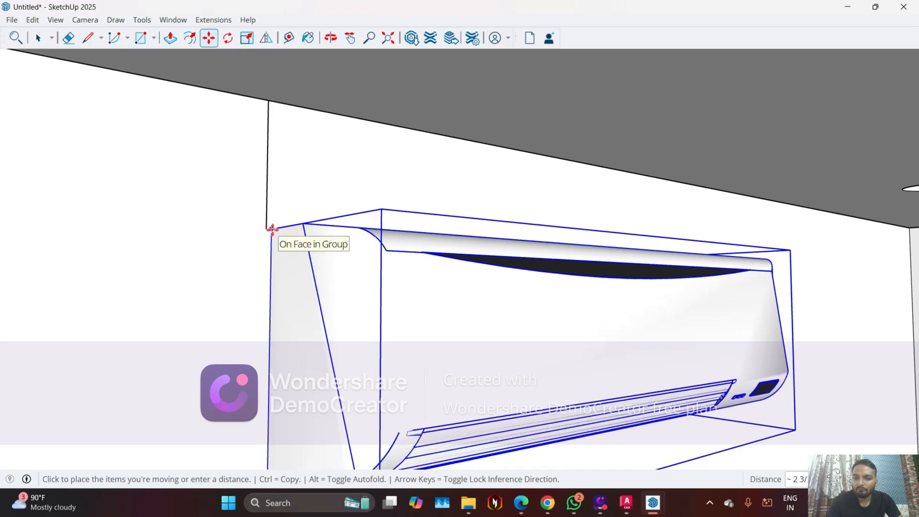
{"action": "scroll", "coordinate": [269, 230], "scroll_direction": "up", "scroll_amount": 4}
{"action": "left_click", "coordinate": [272, 227]}
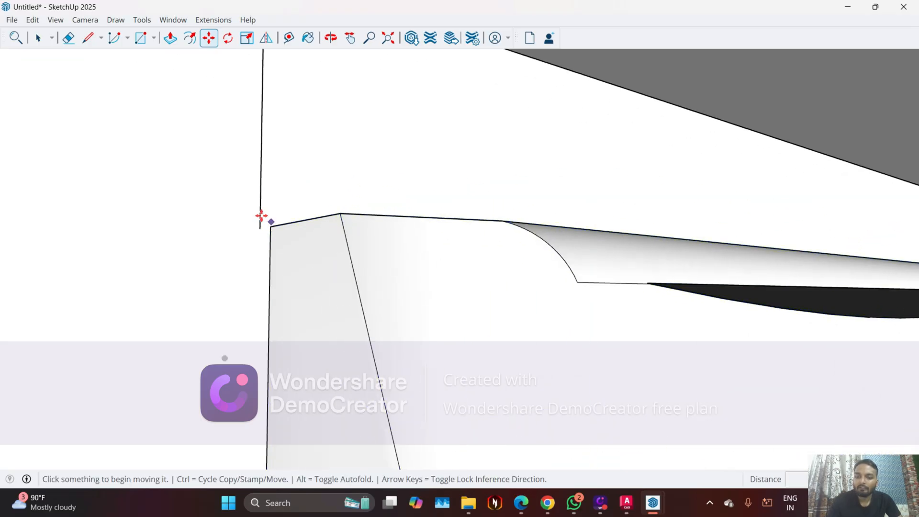
Erase the vertical guide line between the false ceiling and the air conditioner
{"action": "key", "text": "e"}
{"action": "mouse_move", "coordinate": [300, 152]}
{"action": "middle_mouse_down"}
{"action": "mouse_move", "coordinate": [467, 321]}
{"action": "mouse_move", "coordinate": [302, 259]}
{"action": "middle_mouse_up"}
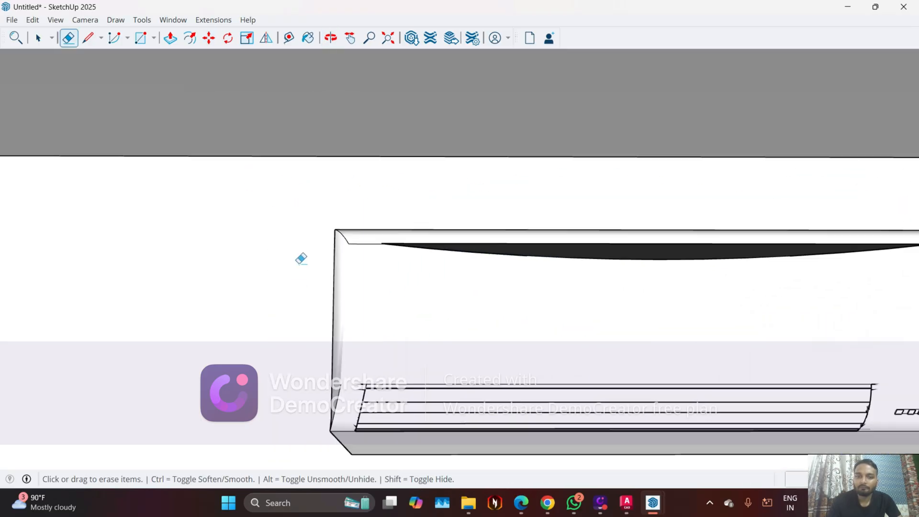
{"action": "scroll", "coordinate": [318, 231], "scroll_direction": "down", "scroll_amount": 7}
{"action": "mouse_move", "coordinate": [410, 283]}
{"action": "middle_mouse_down"}
{"action": "mouse_move", "coordinate": [435, 303]}
{"action": "mouse_move", "coordinate": [425, 269]}
{"action": "mouse_move", "coordinate": [404, 269]}
{"action": "mouse_move", "coordinate": [443, 335]}
{"action": "mouse_move", "coordinate": [392, 279]}
{"action": "middle_mouse_up"}
{"action": "scroll", "coordinate": [426, 321], "scroll_direction": "down", "scroll_amount": 8}
{"action": "scroll", "coordinate": [403, 383], "scroll_direction": "down", "scroll_amount": 5}
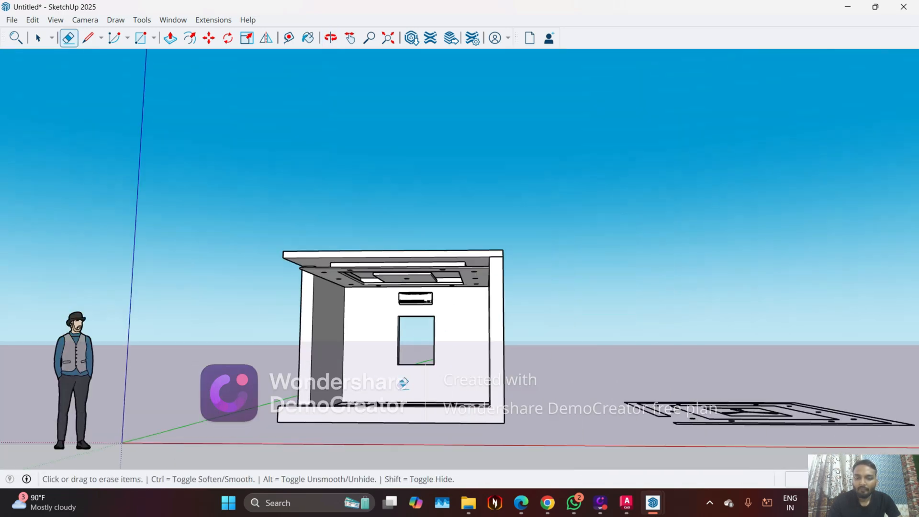
{"action": "middle_click_drag", "start_coordinate": [393, 389], "coordinate": [198, 378]}
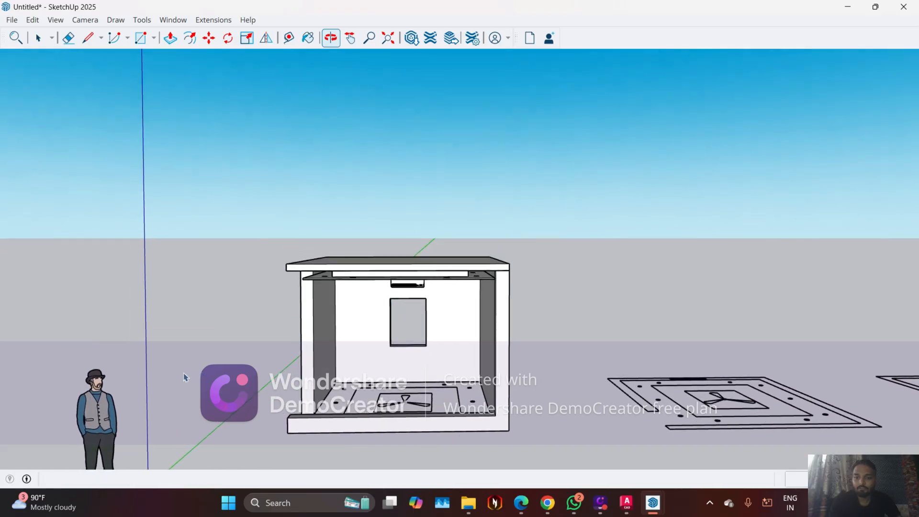
{"action": "key", "text": "space"}
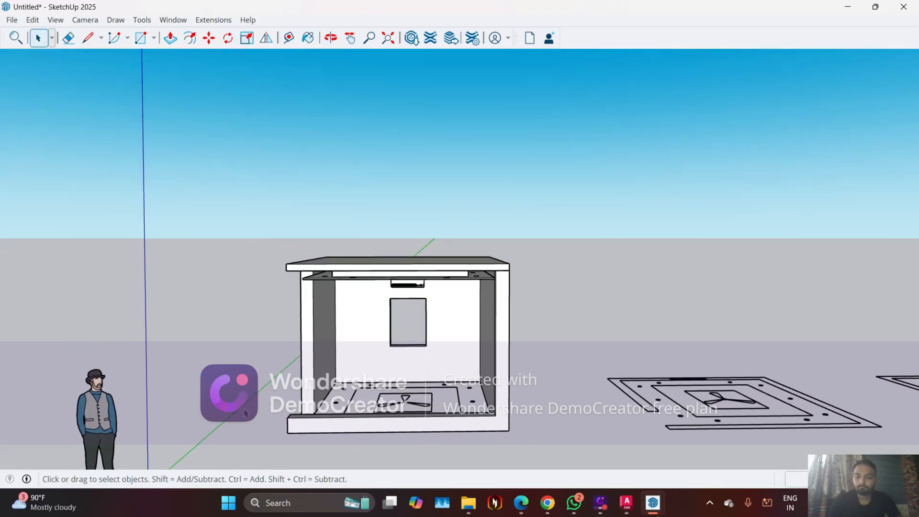
Switch to File Explorer and open the downloaded fan model from the Downloads folder in SketchUp
{"action": "middle_click_drag", "start_coordinate": [246, 412], "coordinate": [526, 129]}
{"action": "scroll", "coordinate": [405, 295], "scroll_direction": "up", "scroll_amount": 5}
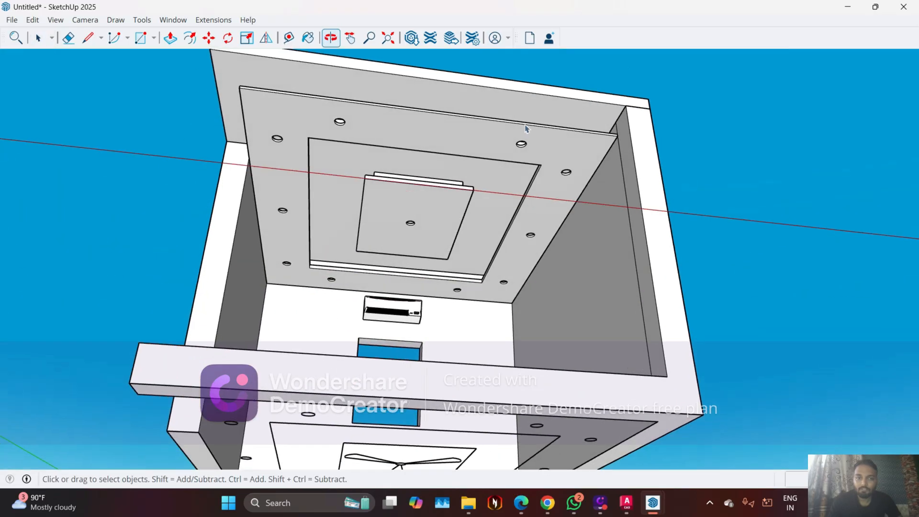
{"action": "scroll", "coordinate": [527, 128], "scroll_direction": "up", "scroll_amount": 6}
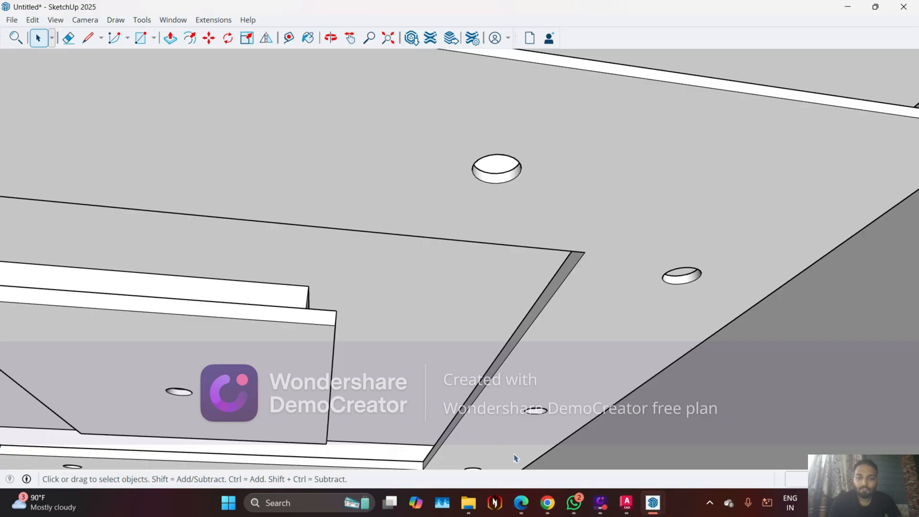
{"action": "left_click", "coordinate": [469, 503]}
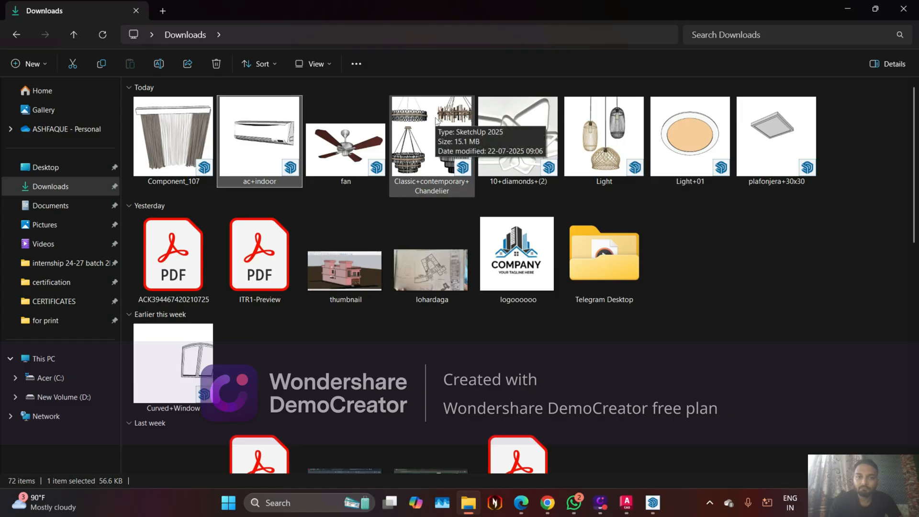
{"action": "left_click", "coordinate": [354, 156]}
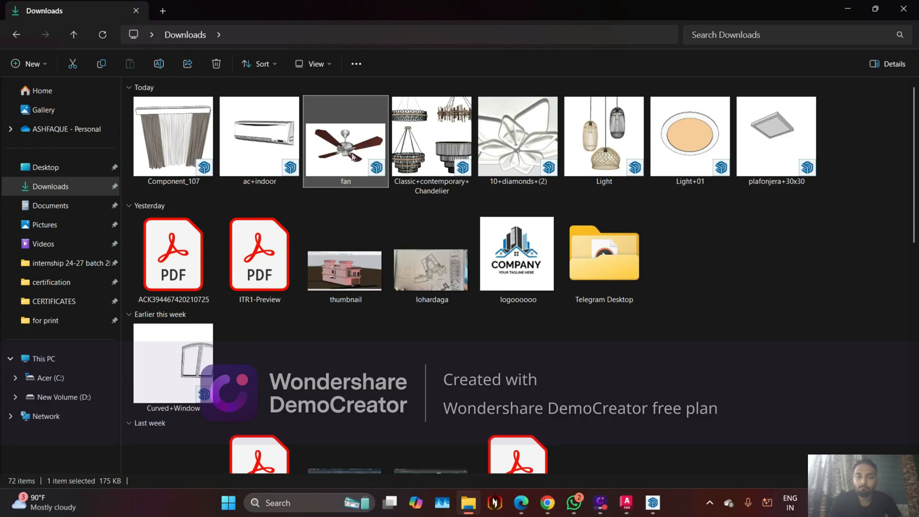
{"action": "double_click", "coordinate": [353, 157]}
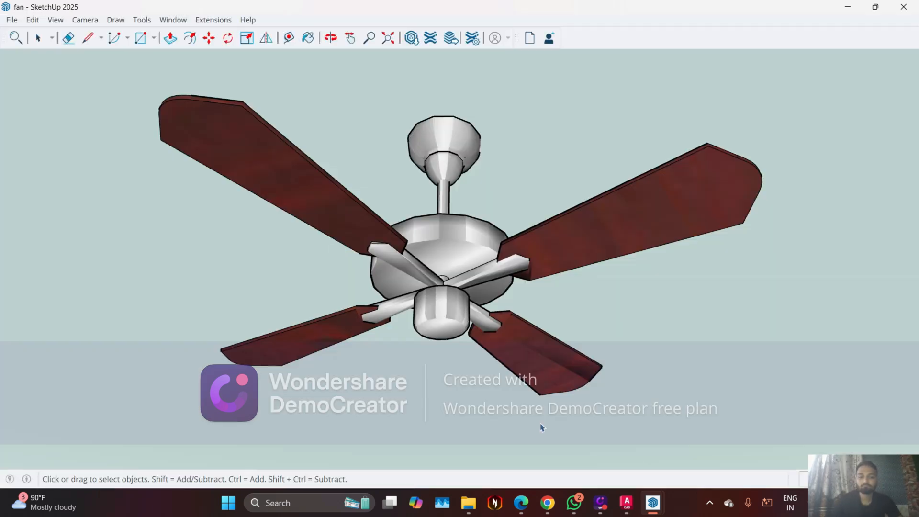
Switch to the Edge browser and look through the curtain models on 3D Warehouse
{"action": "left_click", "coordinate": [516, 504]}
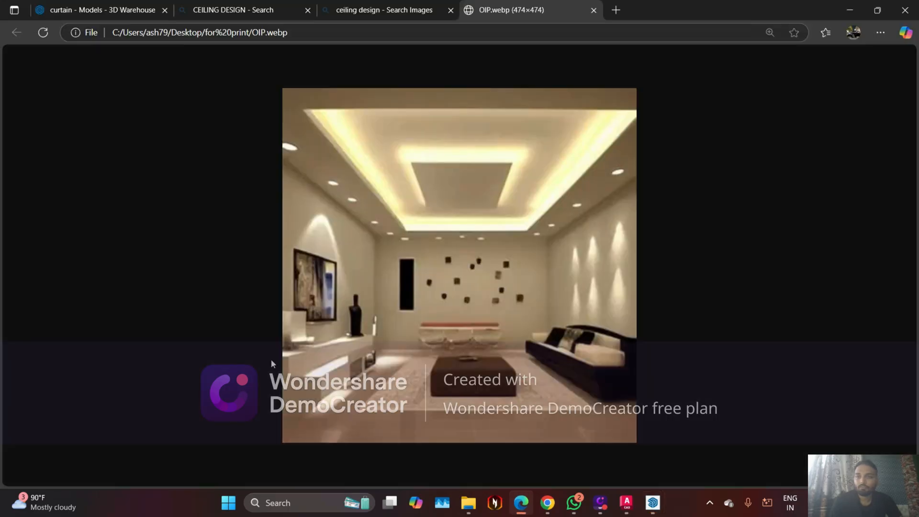
{"action": "left_click", "coordinate": [91, 11]}
{"action": "scroll", "coordinate": [321, 175], "scroll_direction": "up", "scroll_amount": 6}
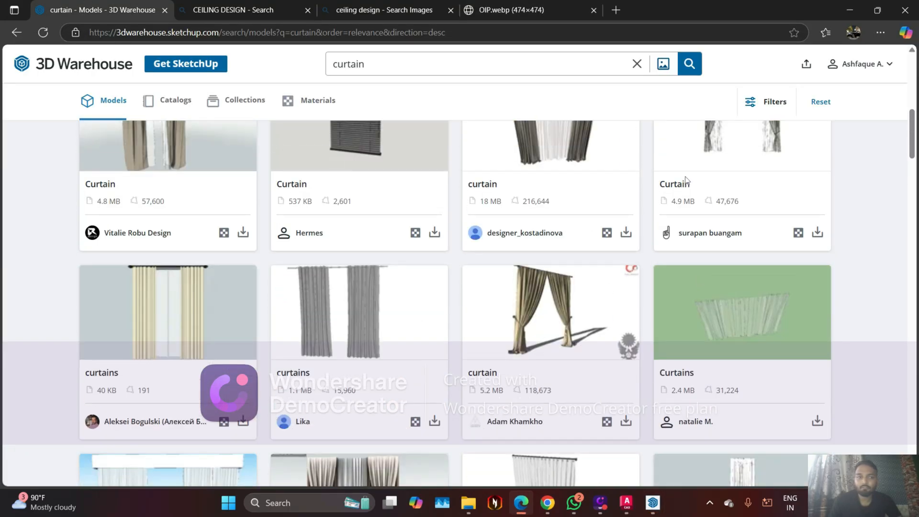
{"action": "scroll", "coordinate": [546, 206], "scroll_direction": "down", "scroll_amount": 3}
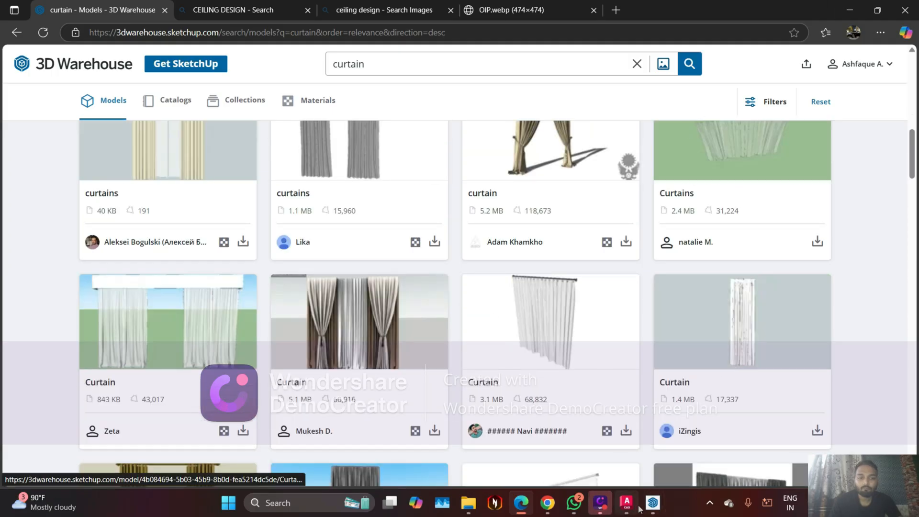
Switch back to the fan file in SketchUp and copy the complete ceiling fan model
{"action": "mouse_move", "coordinate": [639, 509]}
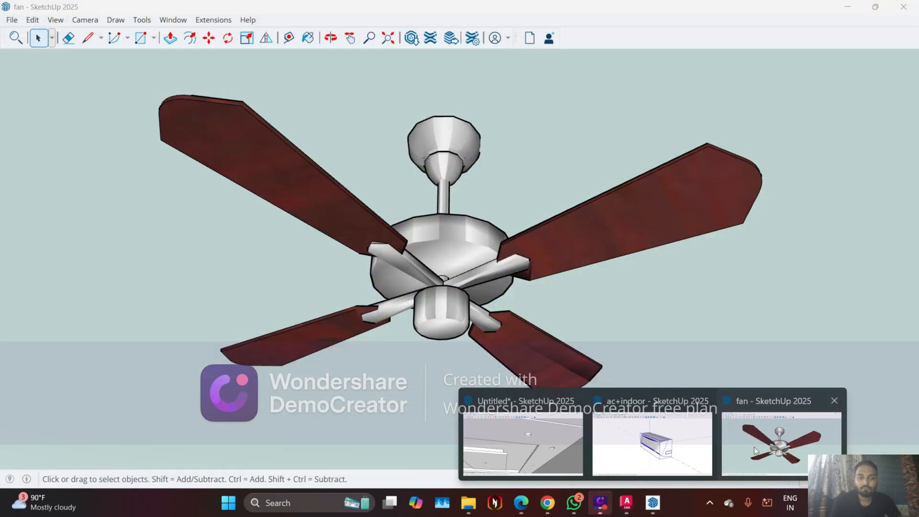
{"action": "left_click", "coordinate": [755, 451]}
{"action": "left_click", "coordinate": [428, 272]}
{"action": "scroll", "coordinate": [429, 270], "scroll_direction": "down", "scroll_amount": 3}
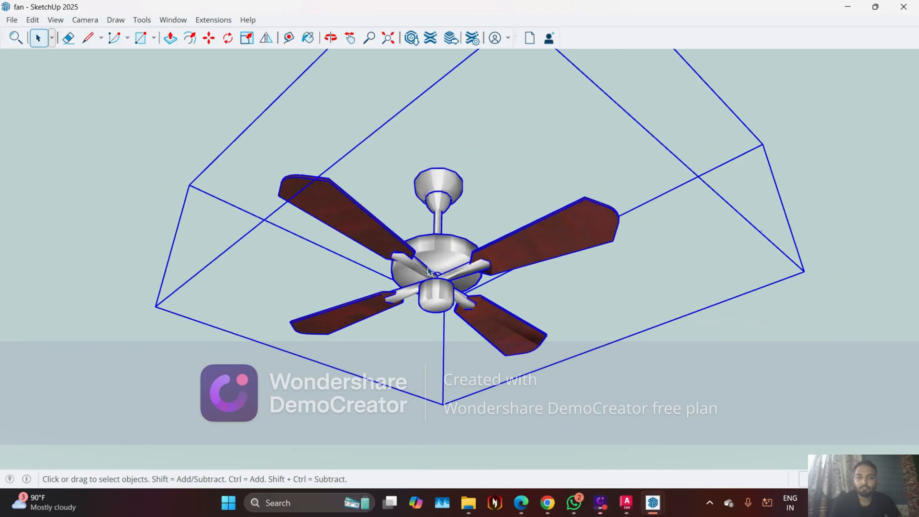
{"action": "scroll", "coordinate": [428, 271], "scroll_direction": "down", "scroll_amount": 2}
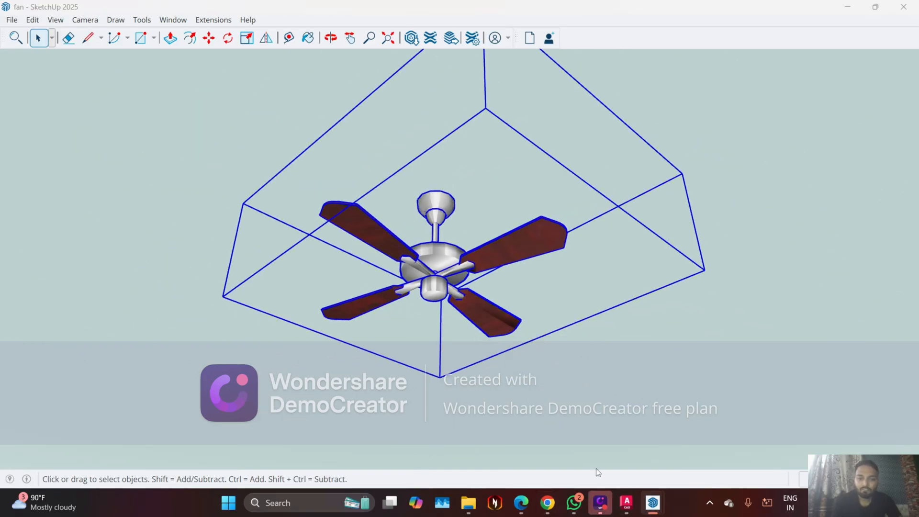
Return to the untitled room model and paste the ceiling fan at the front edge of the roof slab
{"action": "mouse_move", "coordinate": [653, 503]}
{"action": "mouse_move", "coordinate": [616, 441]}
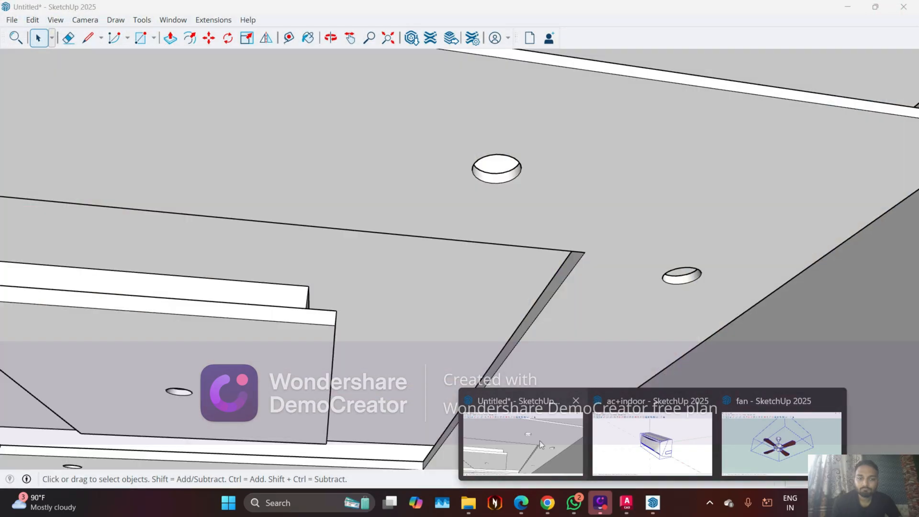
{"action": "left_click", "coordinate": [539, 440]}
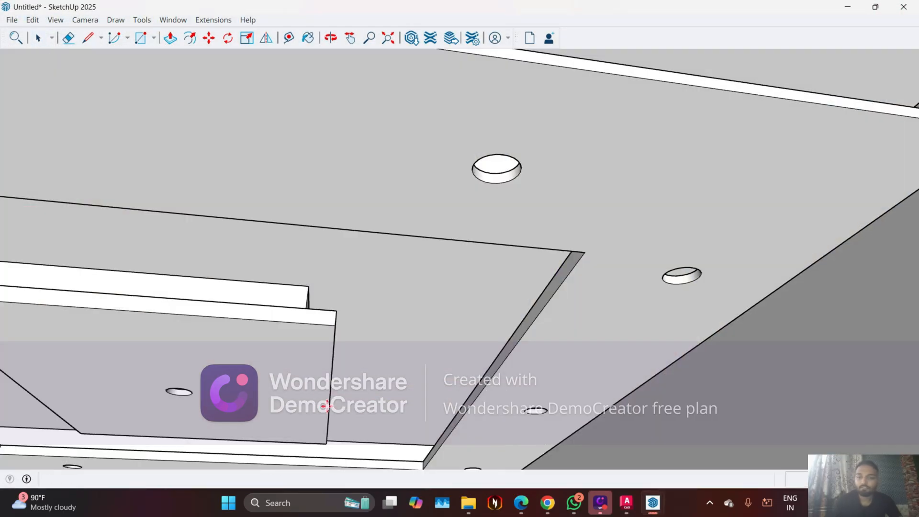
{"action": "key", "text": "ctrl+v"}
{"action": "scroll", "coordinate": [299, 387], "scroll_direction": "down", "scroll_amount": 5}
{"action": "scroll", "coordinate": [300, 387], "scroll_direction": "down", "scroll_amount": 2}
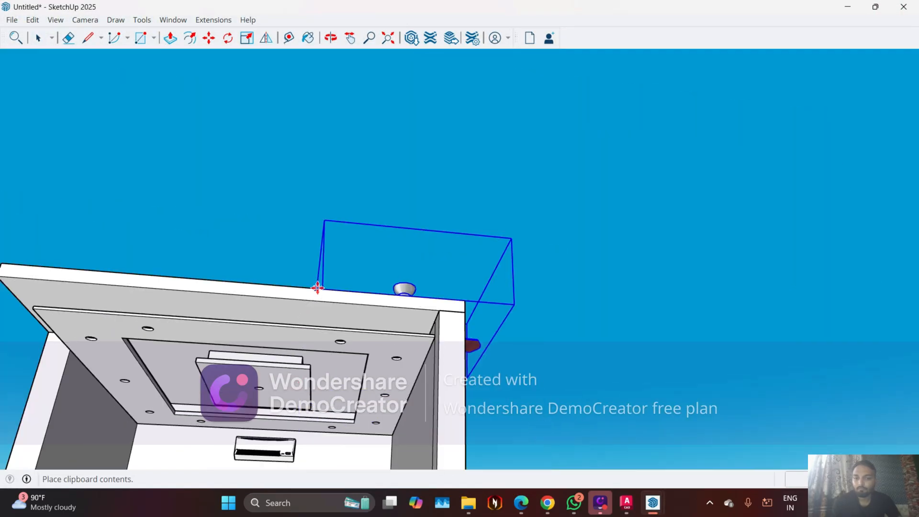
{"action": "scroll", "coordinate": [318, 287], "scroll_direction": "up", "scroll_amount": 1}
{"action": "left_click", "coordinate": [318, 287]}
Try to move the ceiling fan by its canopy from the roof slab to the underside of the false ceiling's central panel
{"action": "middle_click_drag", "start_coordinate": [335, 283], "coordinate": [437, 343]}
{"action": "scroll", "coordinate": [437, 343], "scroll_direction": "up", "scroll_amount": 2}
{"action": "scroll", "coordinate": [436, 337], "scroll_direction": "down", "scroll_amount": 5}
{"action": "scroll", "coordinate": [434, 354], "scroll_direction": "up", "scroll_amount": 6}
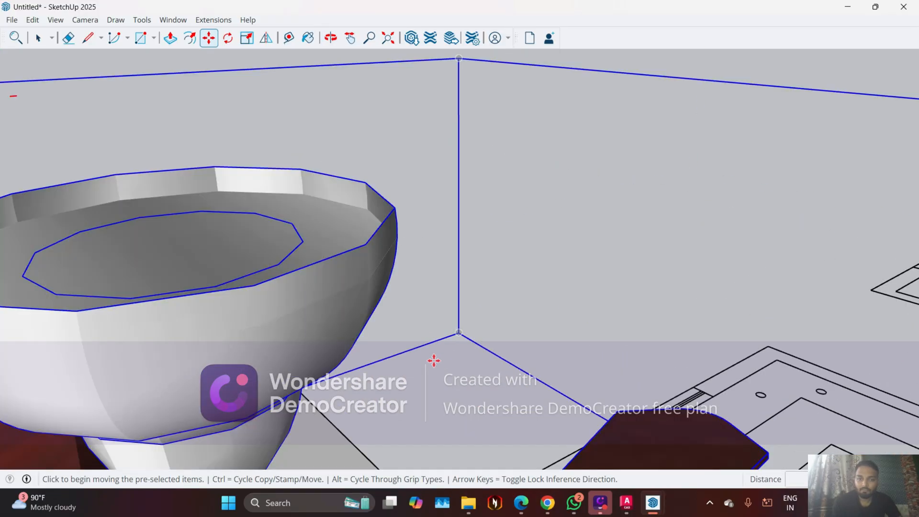
{"action": "scroll", "coordinate": [433, 357], "scroll_direction": "down", "scroll_amount": 4}
{"action": "scroll", "coordinate": [403, 364], "scroll_direction": "up", "scroll_amount": 1}
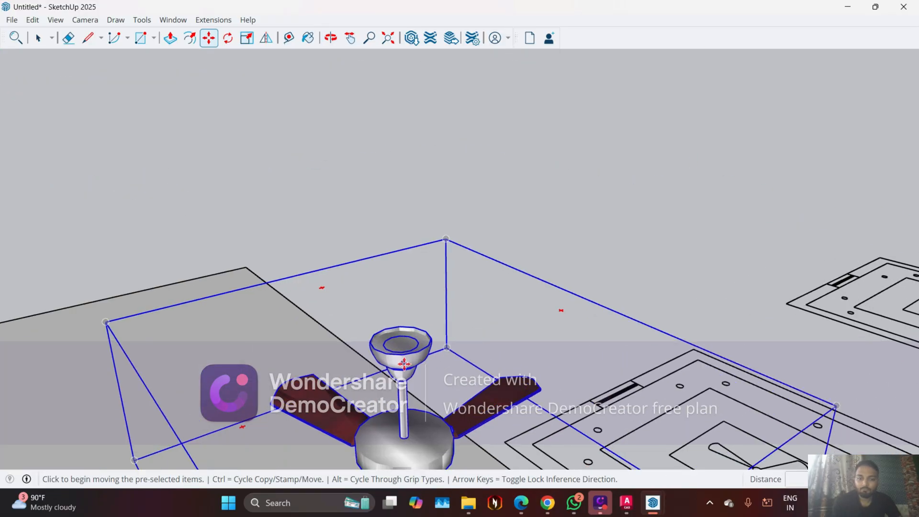
{"action": "scroll", "coordinate": [406, 356], "scroll_direction": "up", "scroll_amount": 1}
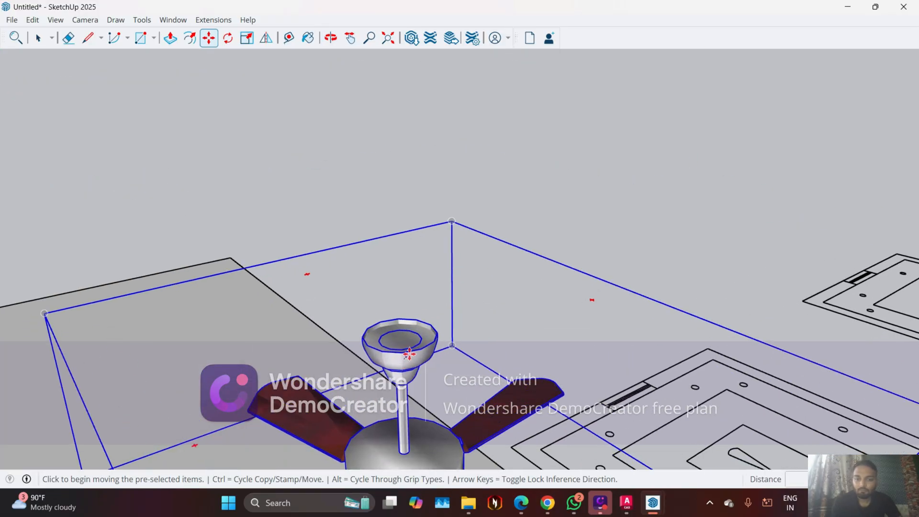
{"action": "left_click", "coordinate": [423, 351]}
{"action": "scroll", "coordinate": [527, 247], "scroll_direction": "down", "scroll_amount": 4}
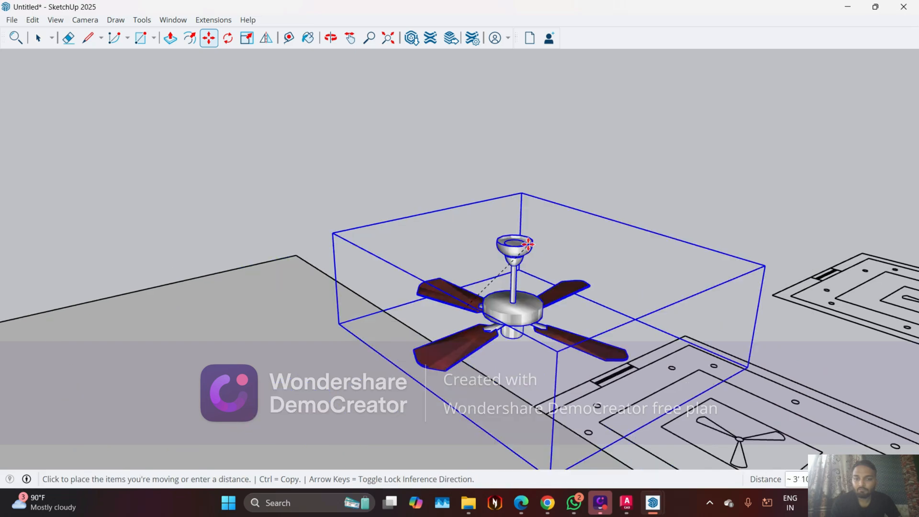
{"action": "middle_click_drag", "start_coordinate": [527, 460], "coordinate": [430, 364]}
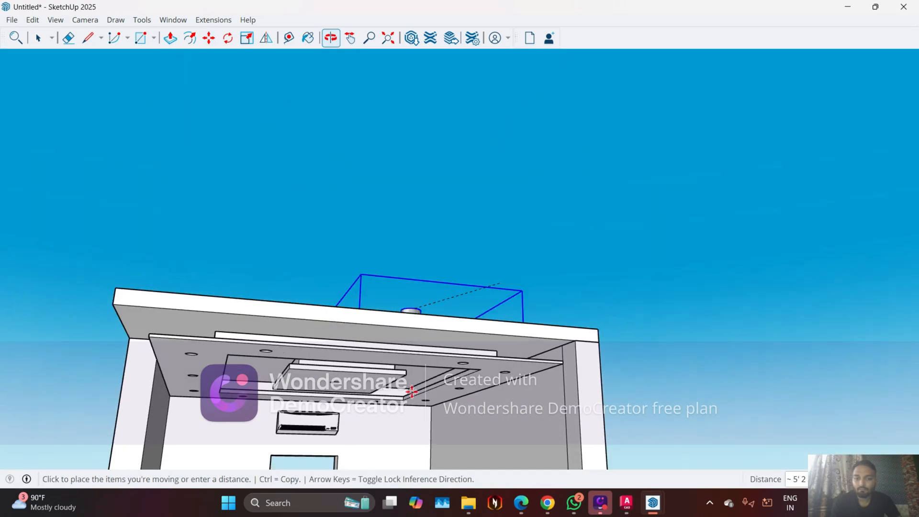
{"action": "scroll", "coordinate": [376, 426], "scroll_direction": "up", "scroll_amount": 6}
{"action": "scroll", "coordinate": [231, 329], "scroll_direction": "down", "scroll_amount": 5}
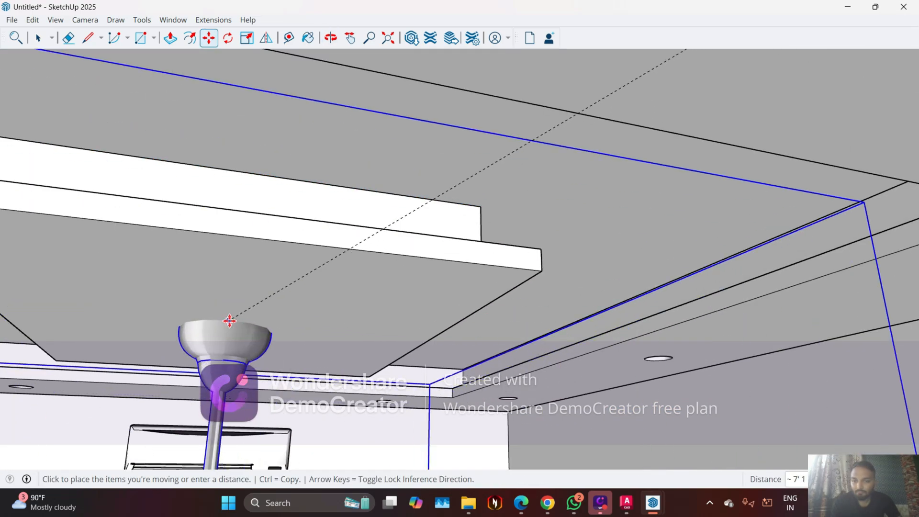
{"action": "scroll", "coordinate": [238, 315], "scroll_direction": "down", "scroll_amount": 8}
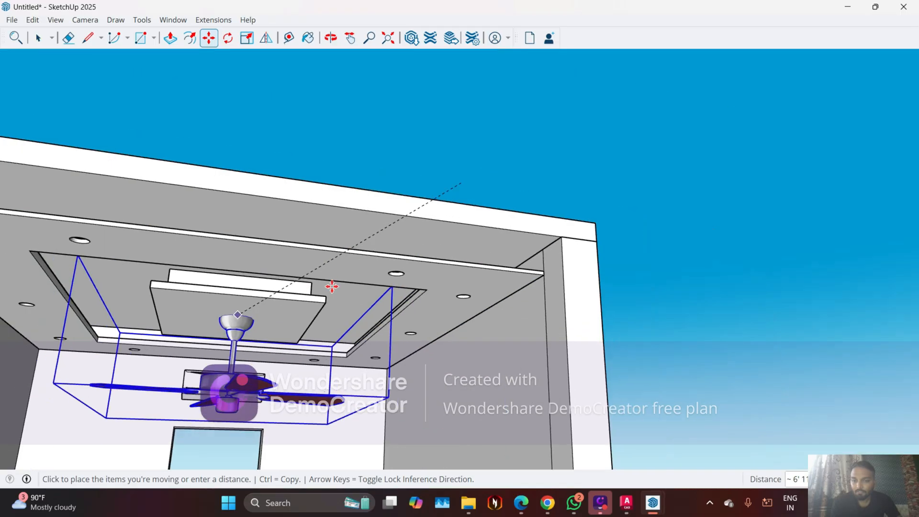
{"action": "middle_click_drag", "start_coordinate": [417, 267], "coordinate": [438, 498]}
{"action": "middle_click_drag", "start_coordinate": [407, 306], "coordinate": [433, 352]}
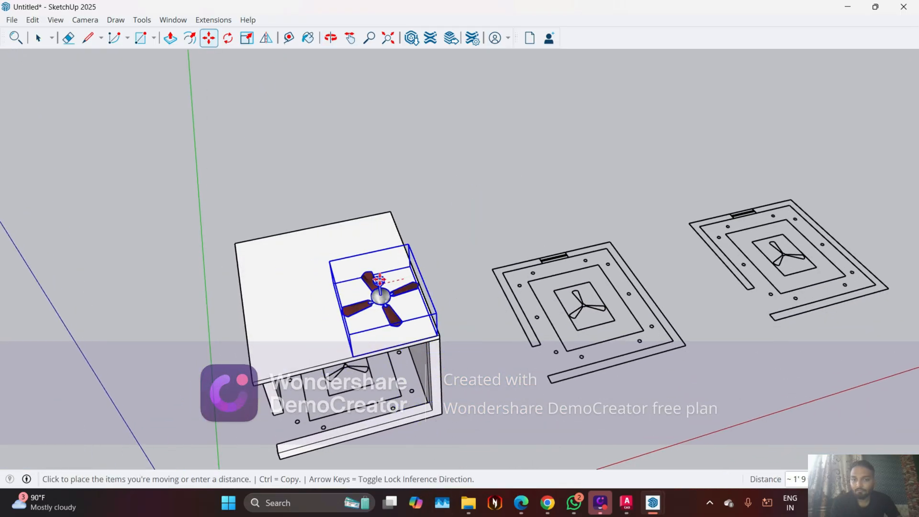
{"action": "left_click", "coordinate": [402, 307]}
{"action": "scroll", "coordinate": [404, 315], "scroll_direction": "up", "scroll_amount": 5}
{"action": "middle_click_drag", "start_coordinate": [407, 350], "coordinate": [464, 304]}
{"action": "key", "text": "Escape"}
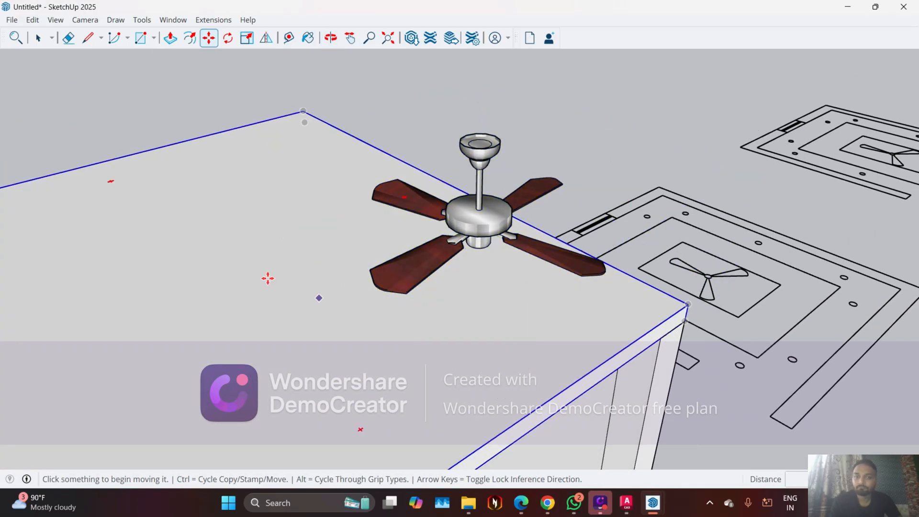
Draw a 34" reference line on top of the roof slab, starting beneath the fan's hub
{"action": "left_click", "coordinate": [89, 39]}
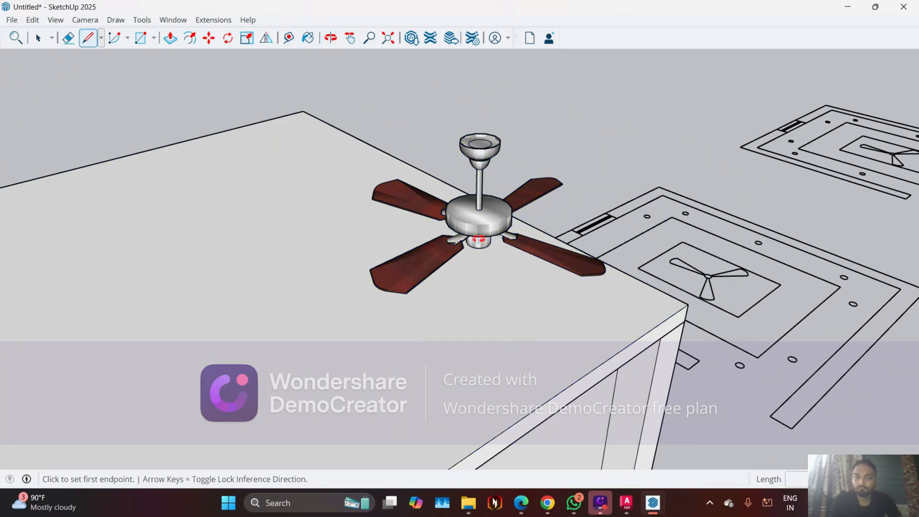
{"action": "middle_click_drag", "start_coordinate": [479, 239], "coordinate": [484, 229]}
{"action": "scroll", "coordinate": [493, 216], "scroll_direction": "up", "scroll_amount": 5}
{"action": "left_click", "coordinate": [500, 240]}
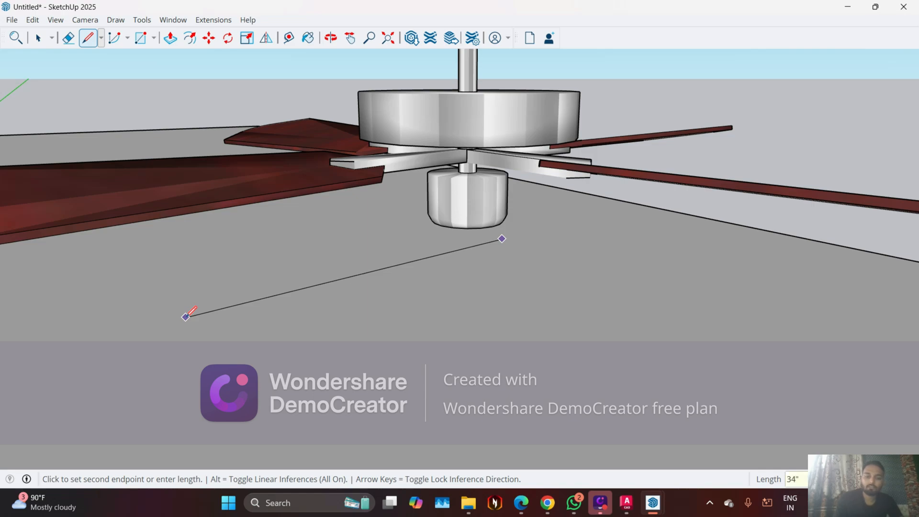
{"action": "key", "text": "Return"}
{"action": "key", "text": "Escape"}
{"action": "scroll", "coordinate": [296, 362], "scroll_direction": "down", "scroll_amount": 4}
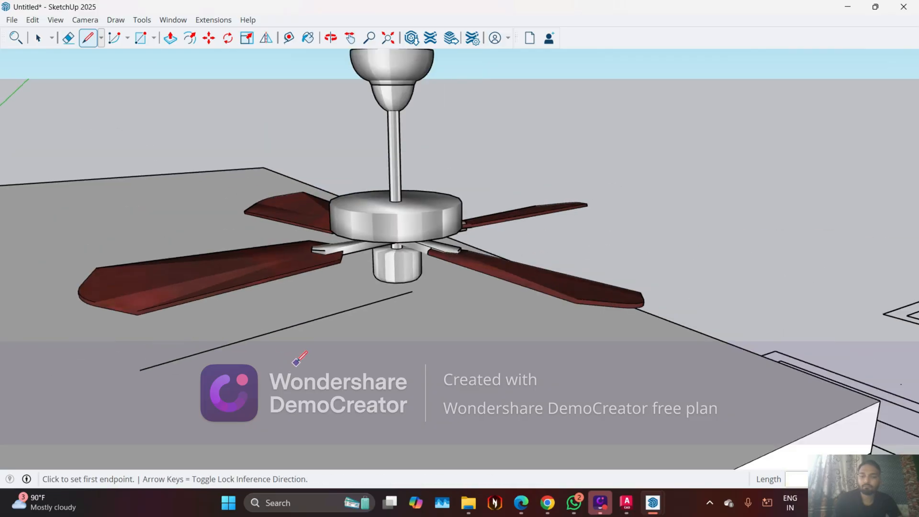
Move the ceiling fan by the base of its hub onto the starting end of the reference line
{"action": "middle_click_drag", "start_coordinate": [296, 363], "coordinate": [165, 303]}
{"action": "key", "text": "space"}
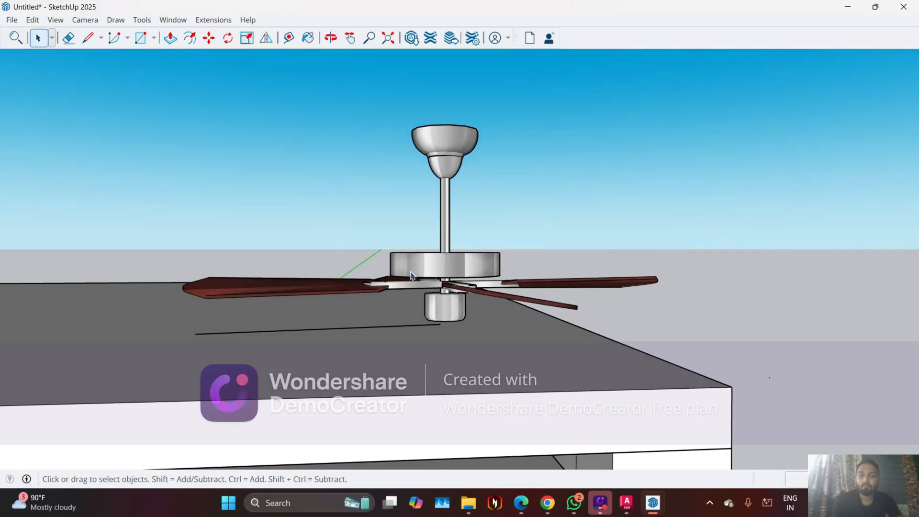
{"action": "left_click", "coordinate": [411, 275]}
{"action": "scroll", "coordinate": [437, 342], "scroll_direction": "up", "scroll_amount": 2}
{"action": "key", "text": "m"}
{"action": "scroll", "coordinate": [437, 341], "scroll_direction": "up", "scroll_amount": 4}
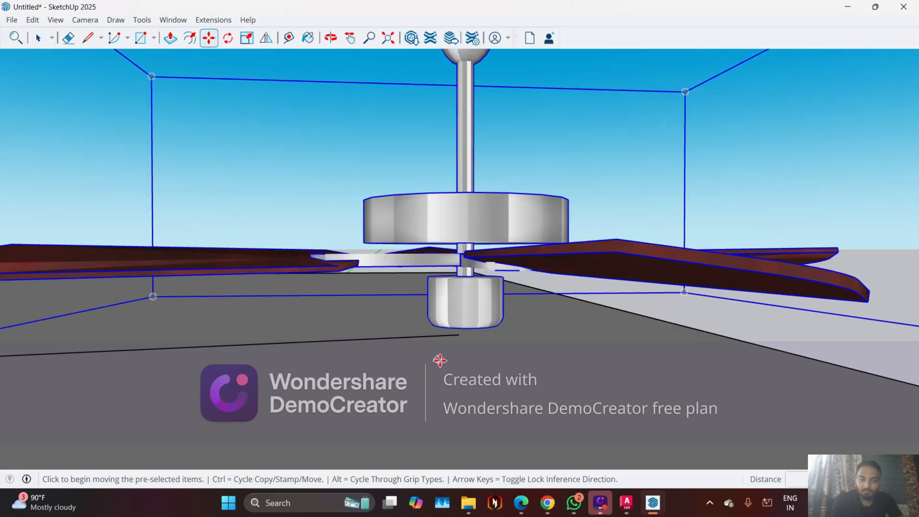
{"action": "mouse_move", "coordinate": [473, 325]}
{"action": "middle_mouse_down"}
{"action": "mouse_move", "coordinate": [445, 298]}
{"action": "mouse_move", "coordinate": [471, 320]}
{"action": "middle_mouse_up"}
{"action": "left_click", "coordinate": [441, 328]}
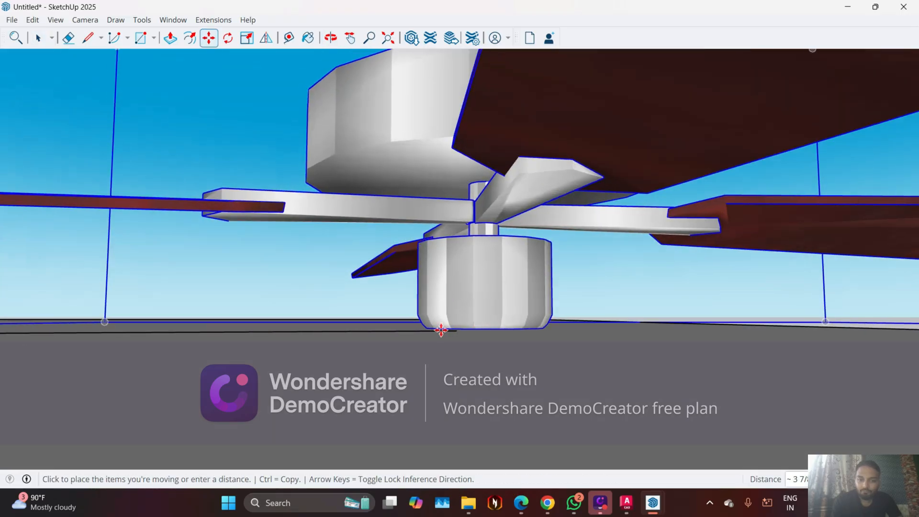
{"action": "middle_click_drag", "start_coordinate": [399, 346], "coordinate": [469, 336]}
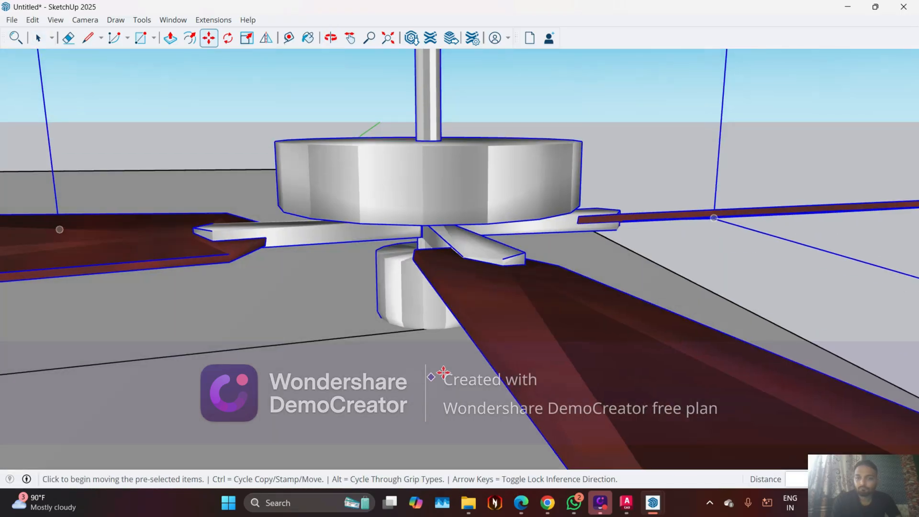
Scale the fan to about 0.95 along the red axis, and shrink it along red and green with a red factor of about 0.79
{"action": "scroll", "coordinate": [472, 332], "scroll_direction": "down", "scroll_amount": 4}
{"action": "middle_click_drag", "start_coordinate": [321, 297], "coordinate": [440, 376]}
{"action": "key", "text": "s"}
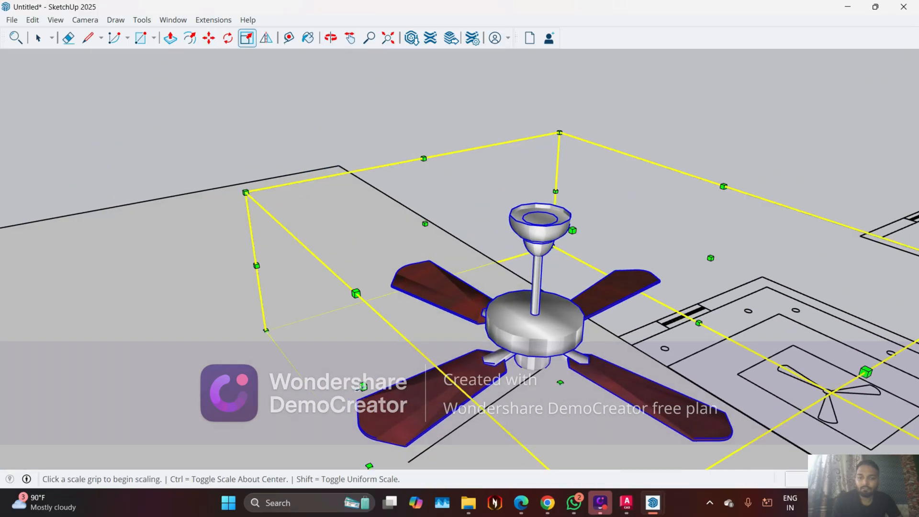
{"action": "left_click", "coordinate": [364, 386]}
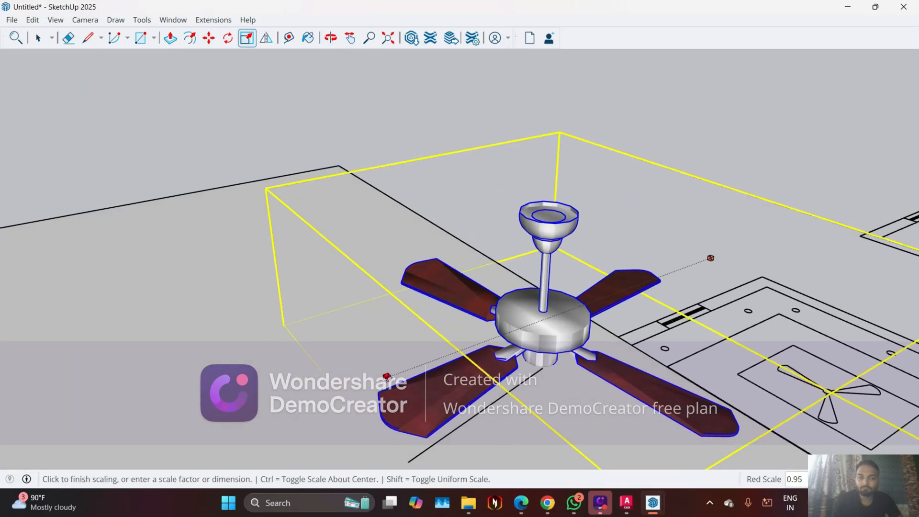
{"action": "left_click", "coordinate": [387, 378]}
{"action": "scroll", "coordinate": [402, 438], "scroll_direction": "down", "scroll_amount": 4}
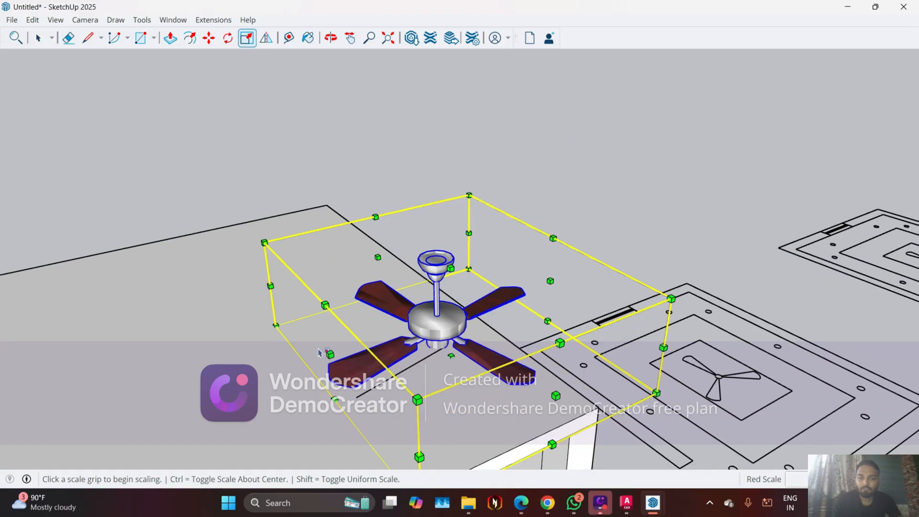
{"action": "left_click", "coordinate": [402, 437]}
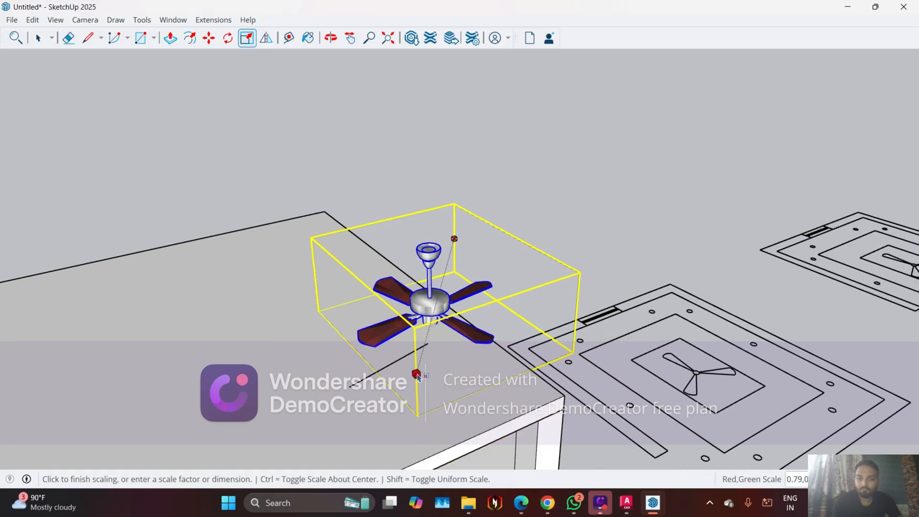
{"action": "left_click", "coordinate": [417, 375]}
{"action": "middle_click_drag", "start_coordinate": [417, 376], "coordinate": [288, 421]}
{"action": "left_click", "coordinate": [264, 416]}
{"action": "key", "text": "space"}
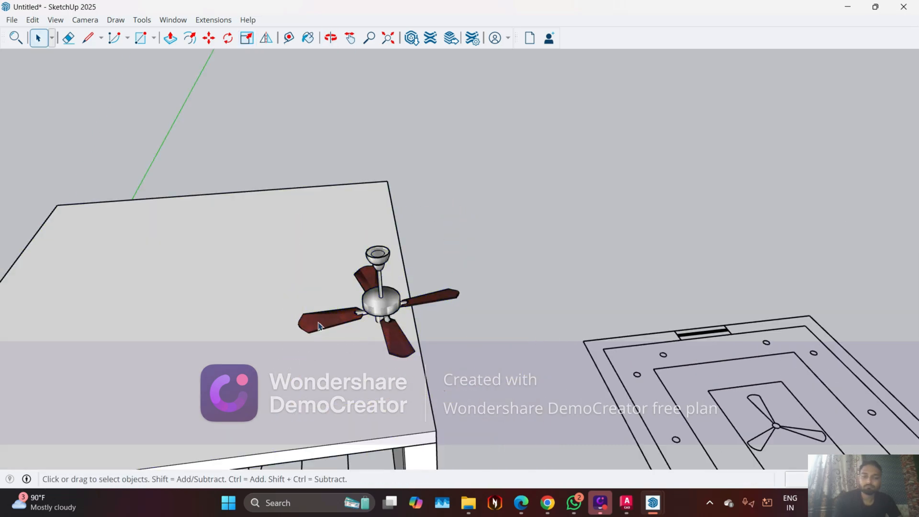
Preview the hidden back edges around the fan with the display toggled on and off, and erase the reference line on the roof slab
{"action": "left_click", "coordinate": [374, 309]}
{"action": "key", "text": "k"}
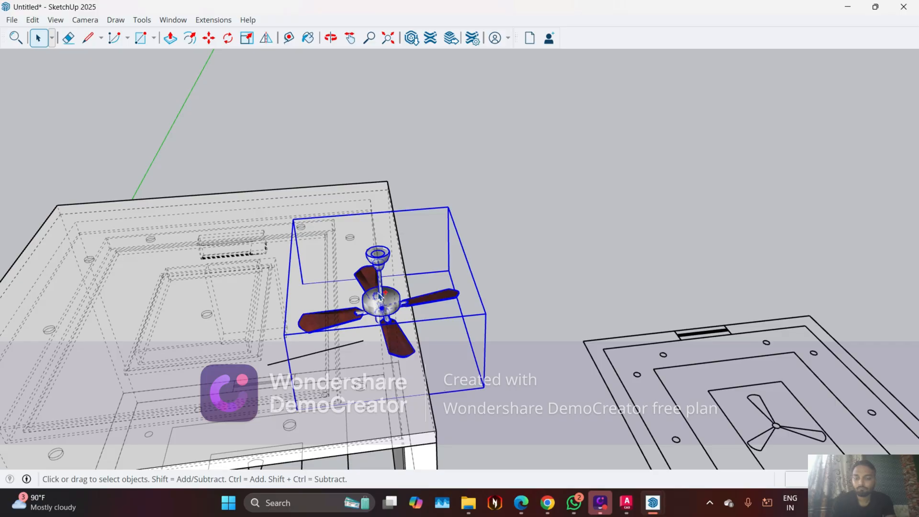
{"action": "key", "text": "k"}
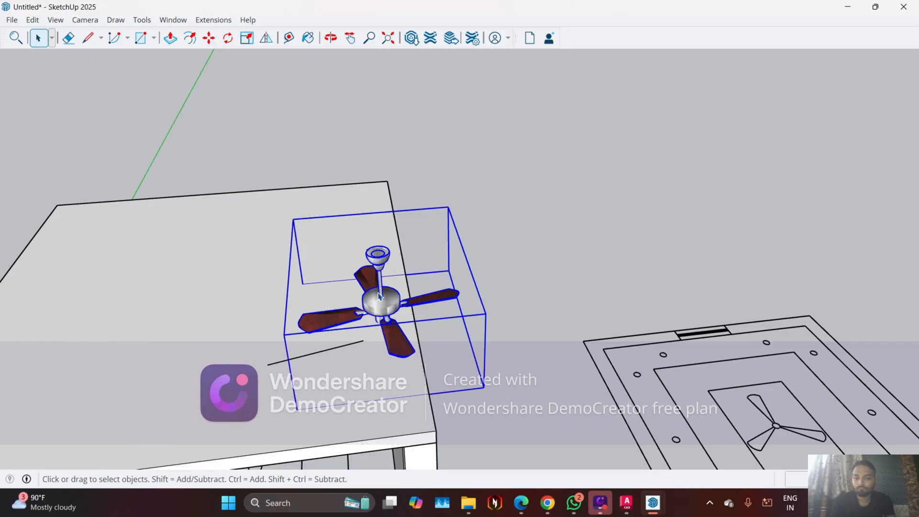
{"action": "key", "text": "k"}
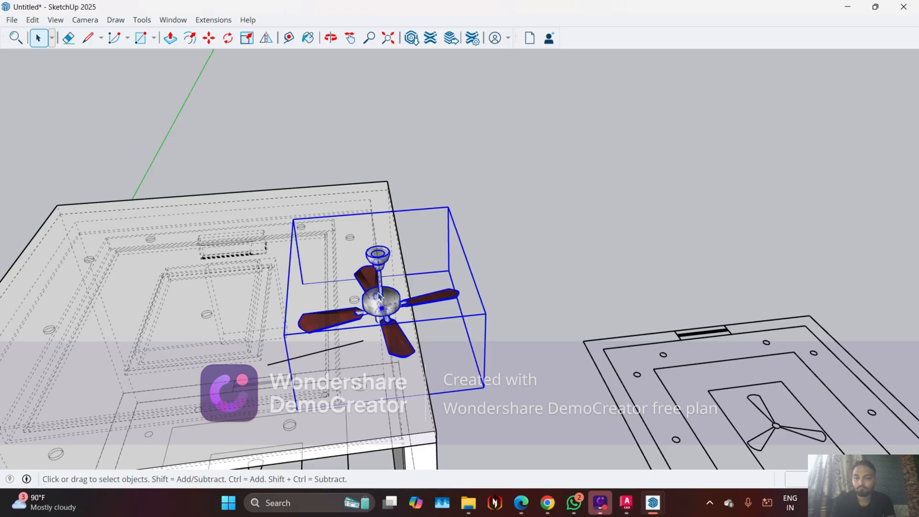
{"action": "key", "text": "k"}
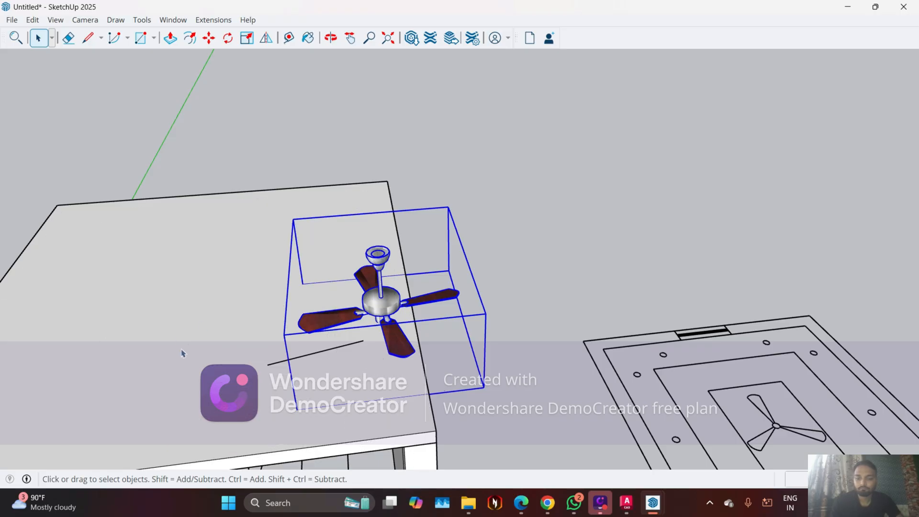
{"action": "key", "text": "e"}
{"action": "mouse_move", "coordinate": [273, 352]}
{"action": "middle_mouse_down"}
{"action": "mouse_move", "coordinate": [321, 351]}
{"action": "mouse_move", "coordinate": [420, 400]}
{"action": "middle_mouse_up"}
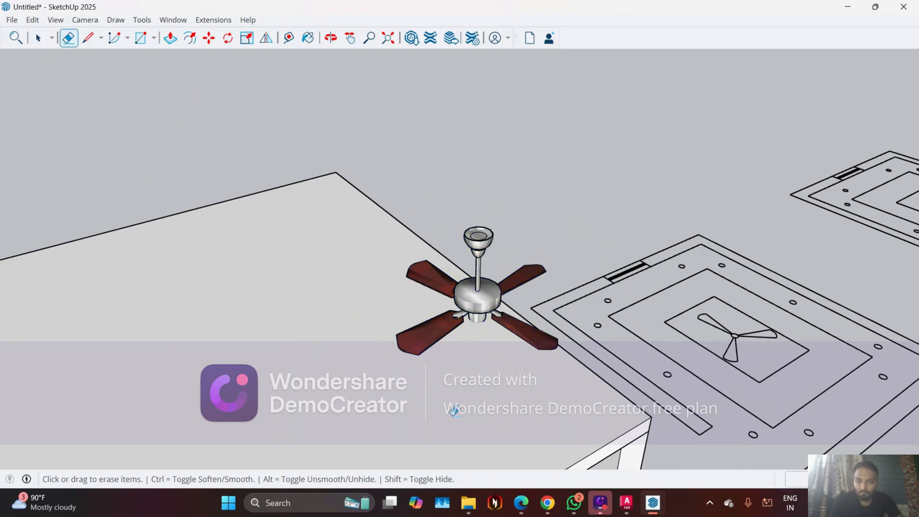
Move the resized fan by the top of its canopy onto the underside of the false ceiling's central panel
{"action": "key", "text": "space"}
{"action": "left_click", "coordinate": [497, 297]}
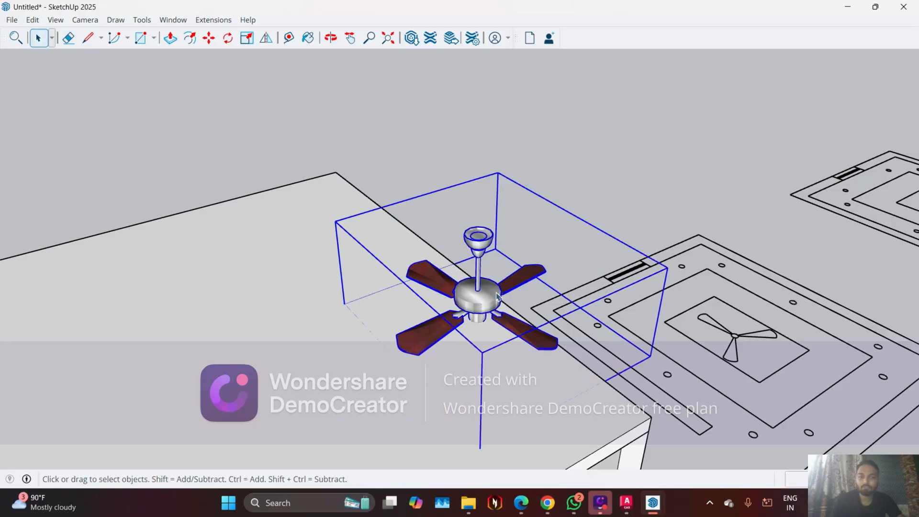
{"action": "key", "text": "m"}
{"action": "scroll", "coordinate": [476, 213], "scroll_direction": "up", "scroll_amount": 4}
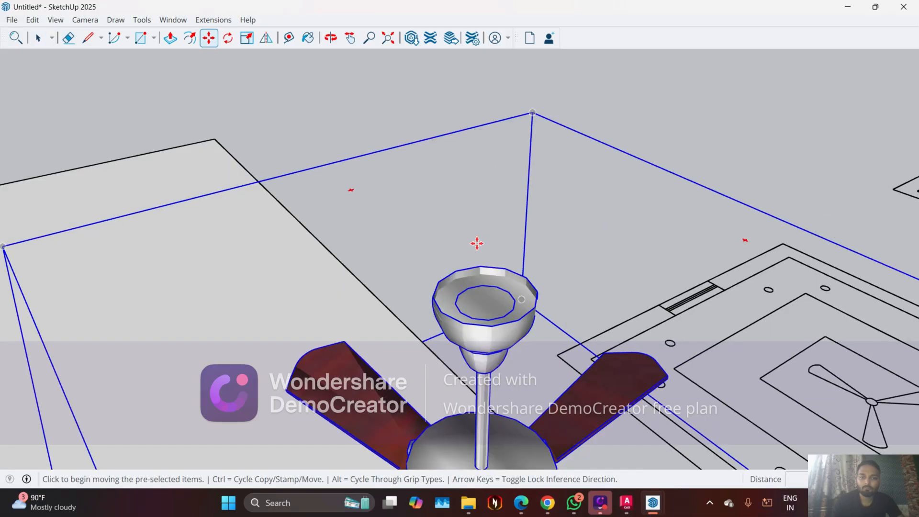
{"action": "middle_click_drag", "start_coordinate": [480, 288], "coordinate": [517, 355]}
{"action": "scroll", "coordinate": [518, 356], "scroll_direction": "up", "scroll_amount": 2}
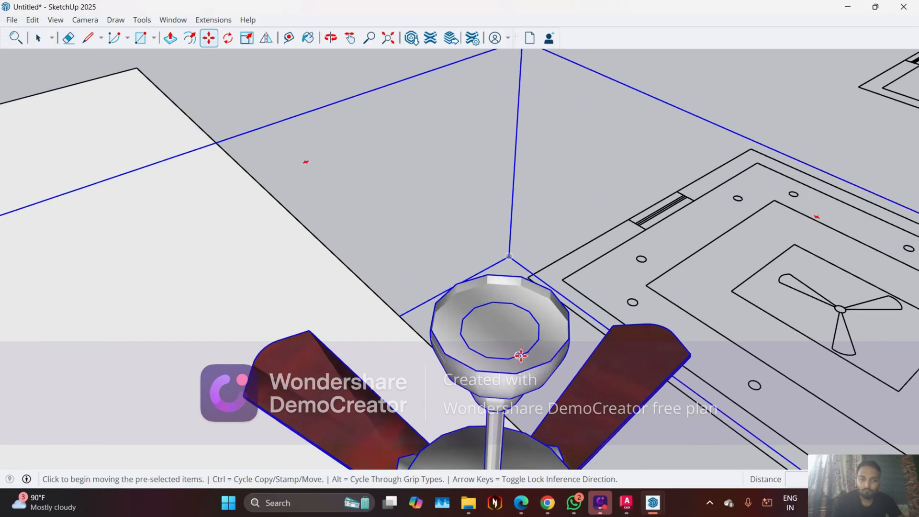
{"action": "left_click", "coordinate": [528, 352]}
{"action": "scroll", "coordinate": [528, 352], "scroll_direction": "down", "scroll_amount": 8}
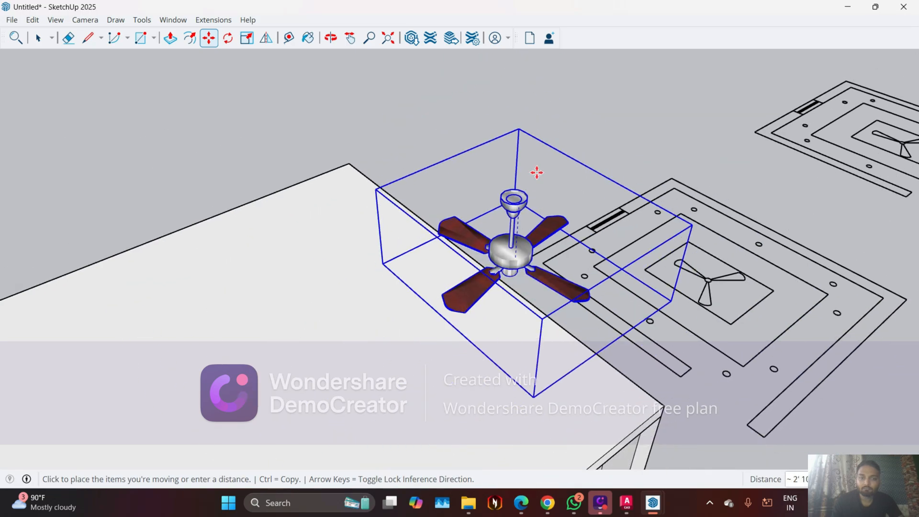
{"action": "middle_click_drag", "start_coordinate": [591, 431], "coordinate": [507, 294]}
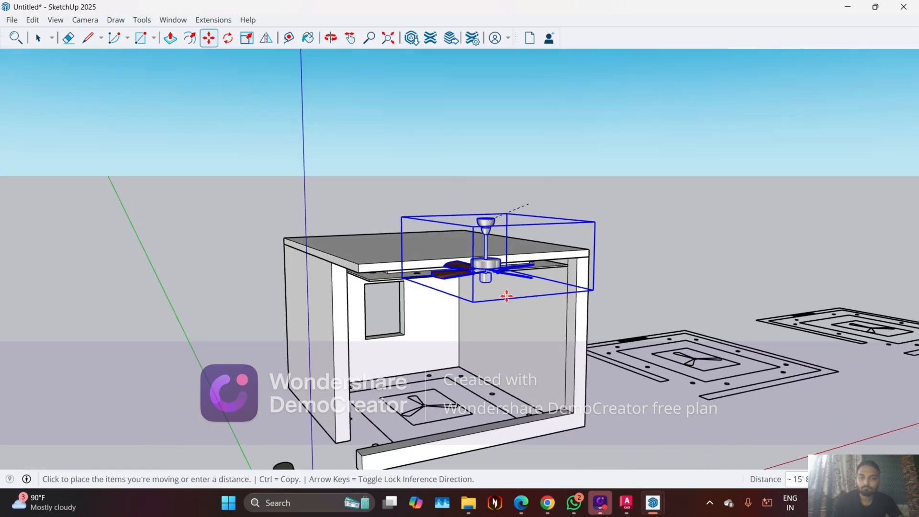
{"action": "scroll", "coordinate": [448, 344], "scroll_direction": "up", "scroll_amount": 3}
{"action": "scroll", "coordinate": [384, 298], "scroll_direction": "up", "scroll_amount": 5}
{"action": "scroll", "coordinate": [391, 349], "scroll_direction": "down", "scroll_amount": 3}
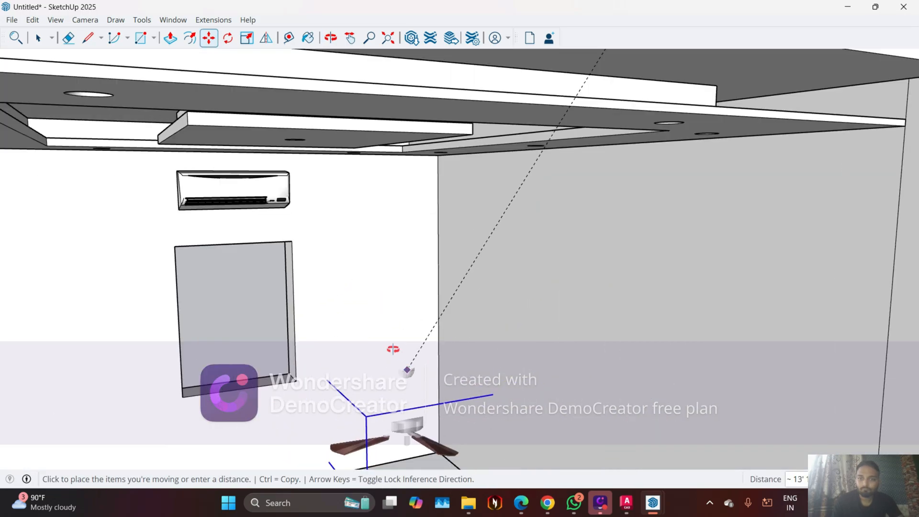
{"action": "scroll", "coordinate": [373, 285], "scroll_direction": "up", "scroll_amount": 3}
{"action": "scroll", "coordinate": [400, 347], "scroll_direction": "down", "scroll_amount": 3}
{"action": "scroll", "coordinate": [312, 172], "scroll_direction": "up", "scroll_amount": 5}
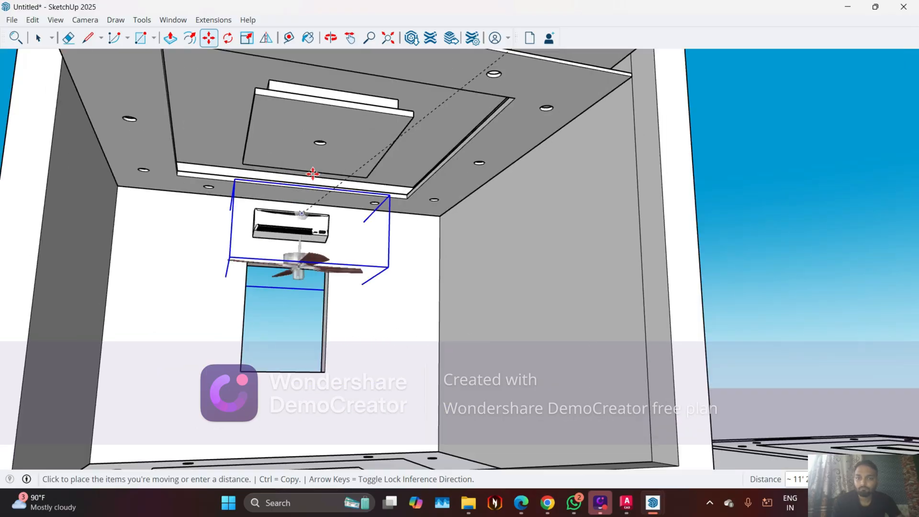
{"action": "left_click", "coordinate": [327, 116]}
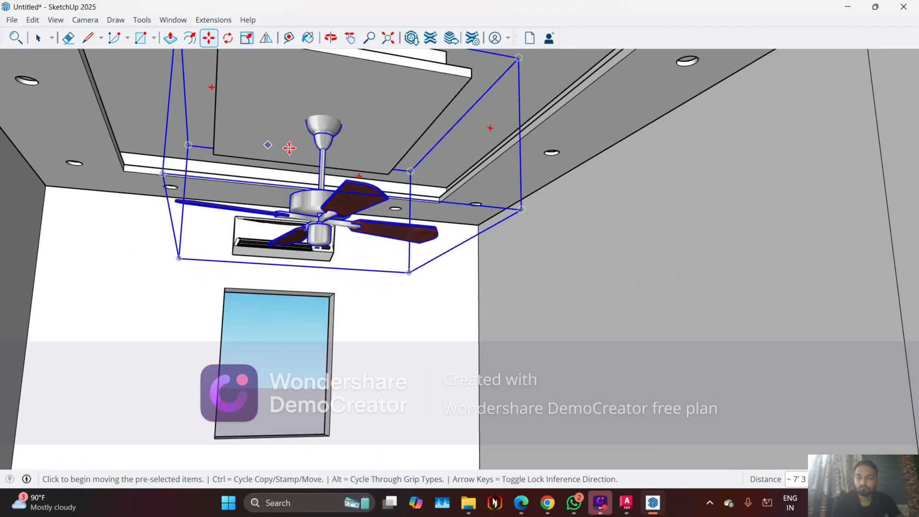
Shorten the ceiling fan by scaling it from its bottom face to about 0.49 along the blue axis
{"action": "middle_click_drag", "start_coordinate": [289, 148], "coordinate": [219, 164]}
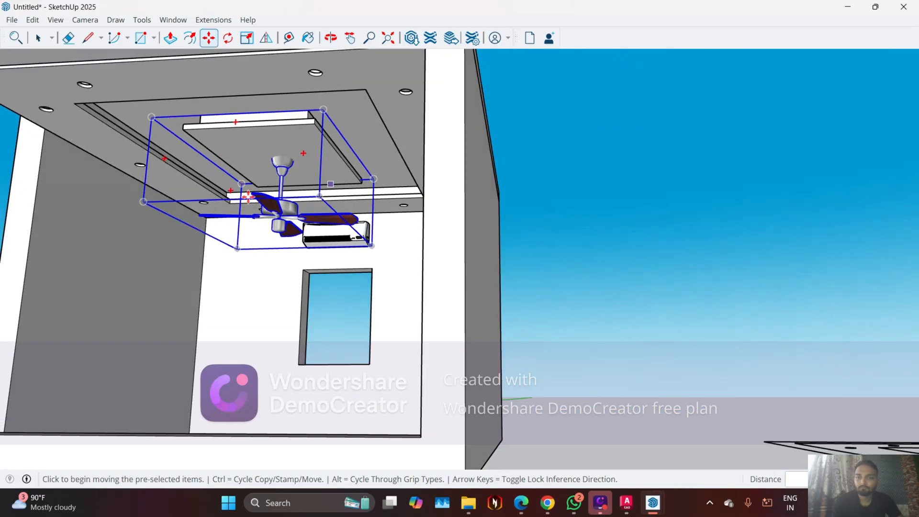
{"action": "key", "text": "s"}
{"action": "left_click", "coordinate": [271, 233]}
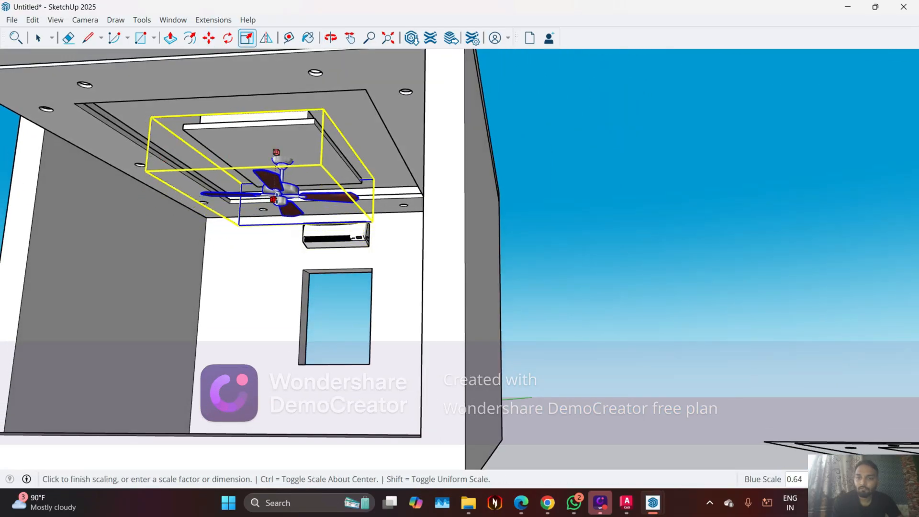
{"action": "left_click", "coordinate": [276, 153]}
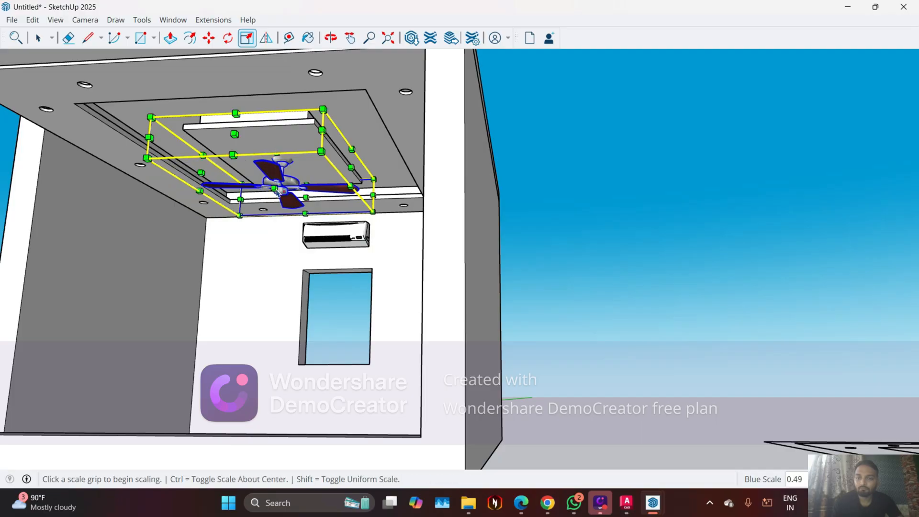
{"action": "middle_click_drag", "start_coordinate": [277, 152], "coordinate": [348, 253]}
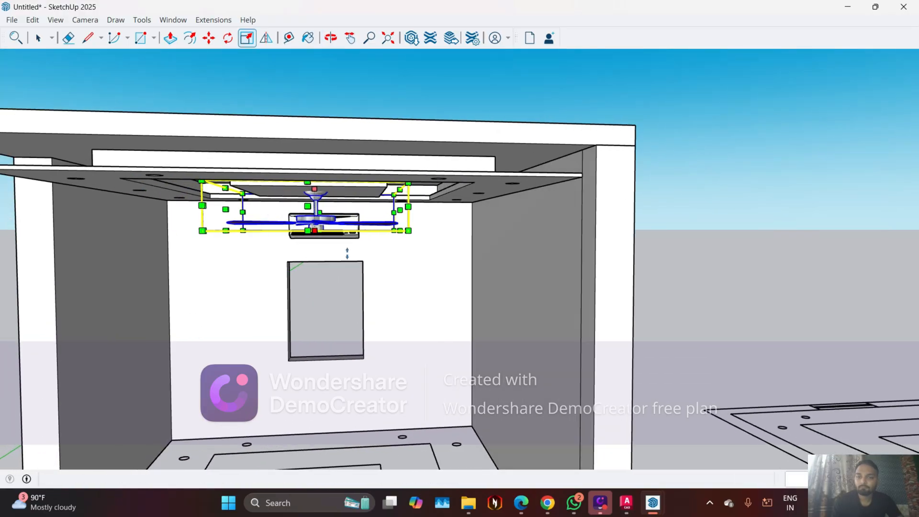
{"action": "key", "text": "Escape"}
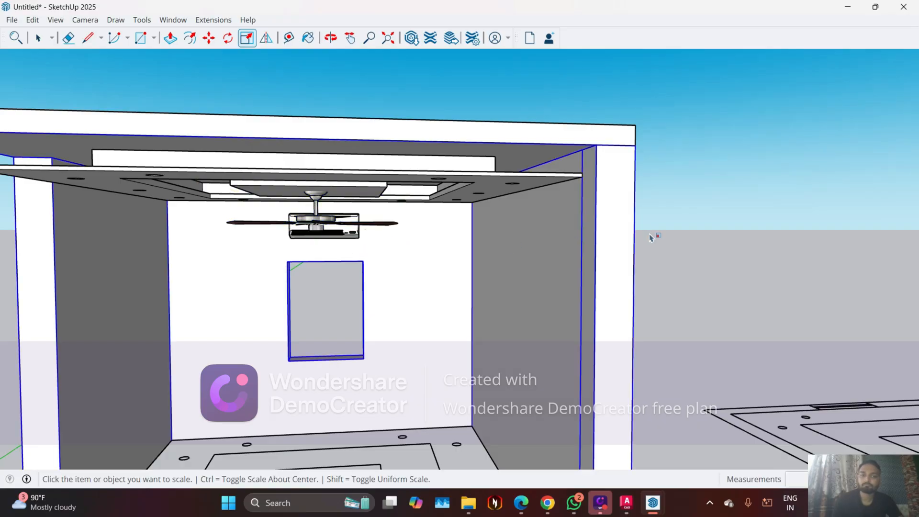
Examine the shortened fan and its fit under the false ceiling from the front, from below and from further away
{"action": "scroll", "coordinate": [666, 239], "scroll_direction": "down", "scroll_amount": 2}
{"action": "key", "text": "space"}
{"action": "scroll", "coordinate": [392, 304], "scroll_direction": "up", "scroll_amount": 5}
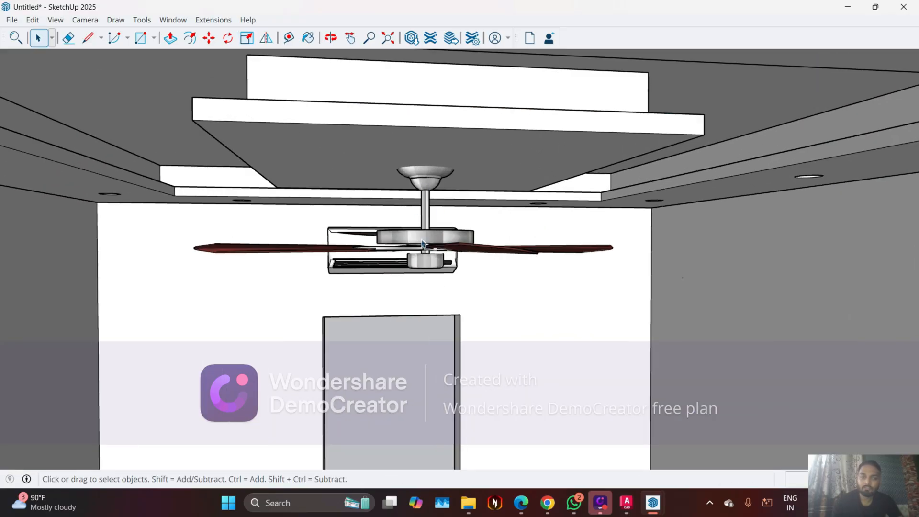
{"action": "middle_click_drag", "start_coordinate": [422, 243], "coordinate": [358, 98]}
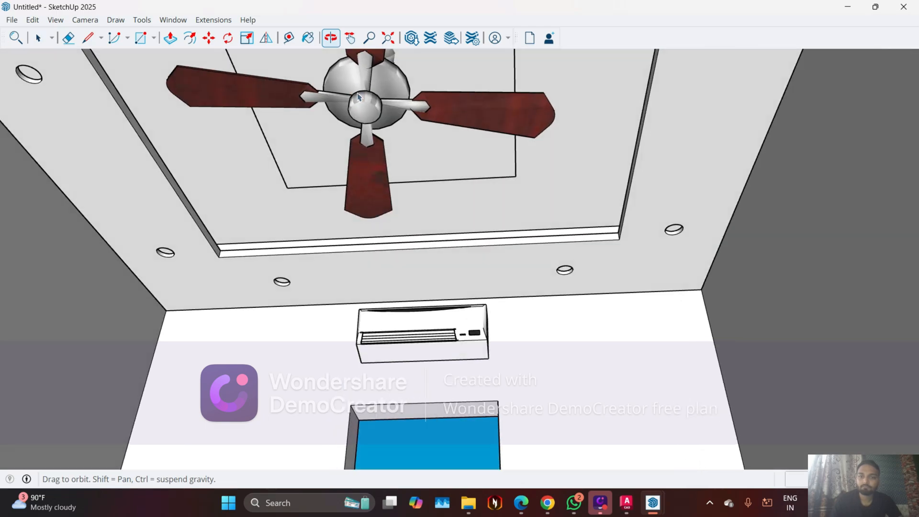
{"action": "scroll", "coordinate": [424, 259], "scroll_direction": "down", "scroll_amount": 5}
{"action": "middle_click_drag", "start_coordinate": [429, 266], "coordinate": [579, 134]}
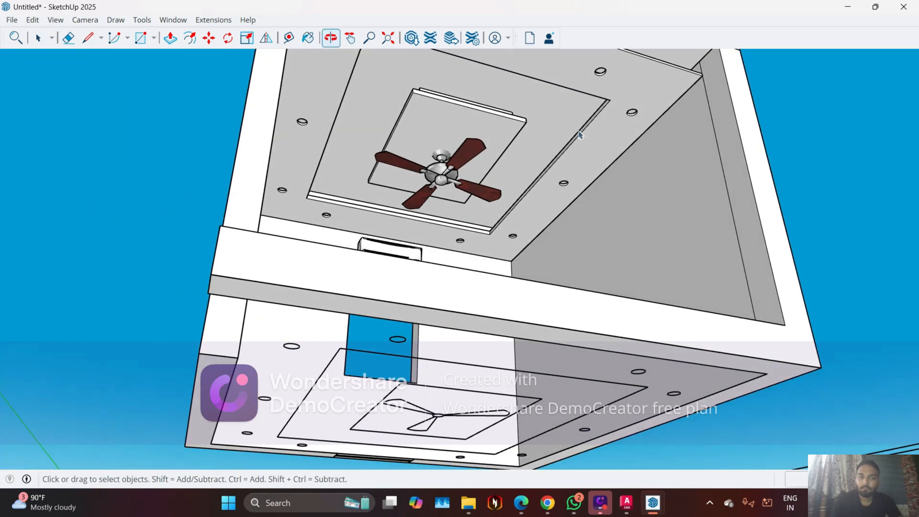
{"action": "scroll", "coordinate": [580, 134], "scroll_direction": "up", "scroll_amount": 4}
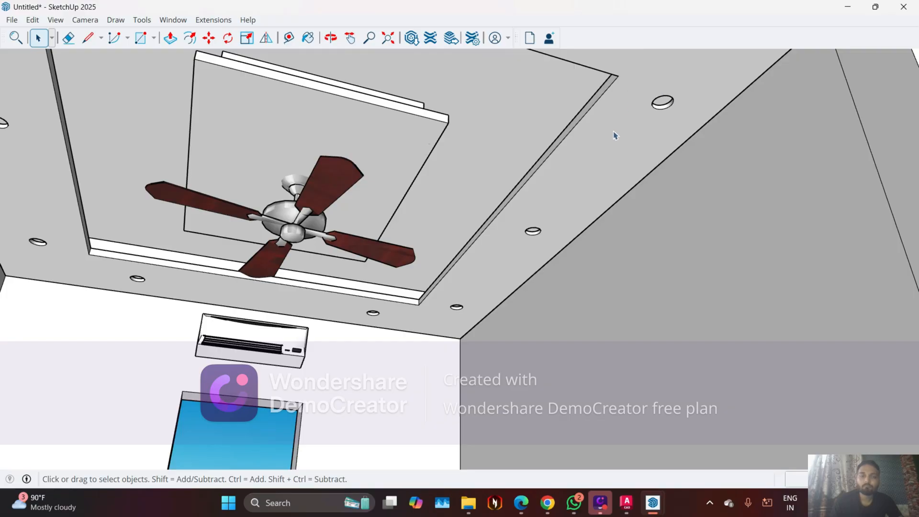
{"action": "scroll", "coordinate": [504, 261], "scroll_direction": "down", "scroll_amount": 3}
{"action": "middle_click_drag", "start_coordinate": [610, 153], "coordinate": [611, 206]}
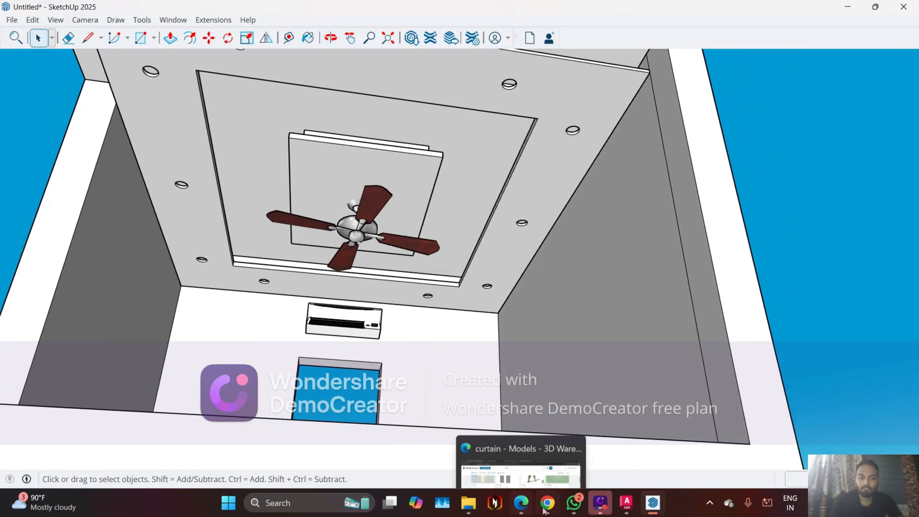
Switch to File Explorer, open the Light+01 model from Downloads, and close the ac+indoor and fan model windows
{"action": "mouse_move", "coordinate": [478, 509]}
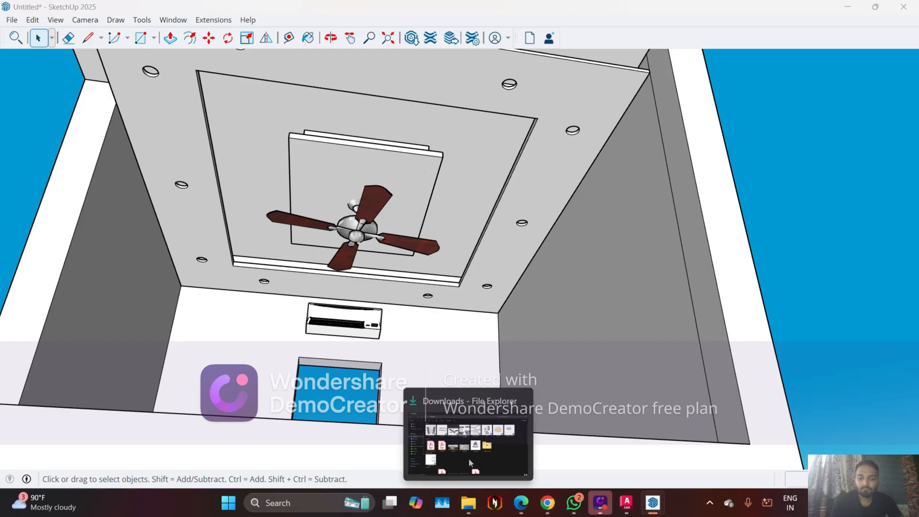
{"action": "left_click", "coordinate": [470, 463]}
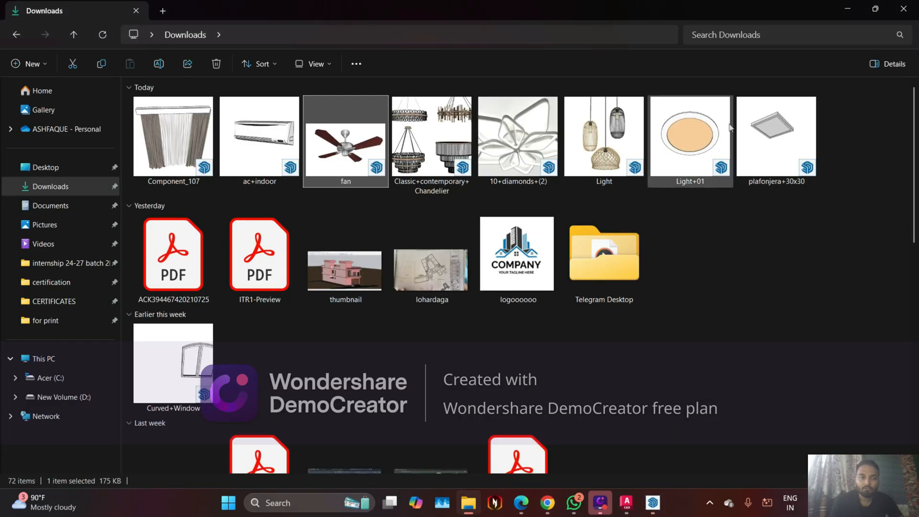
{"action": "left_click", "coordinate": [709, 146]}
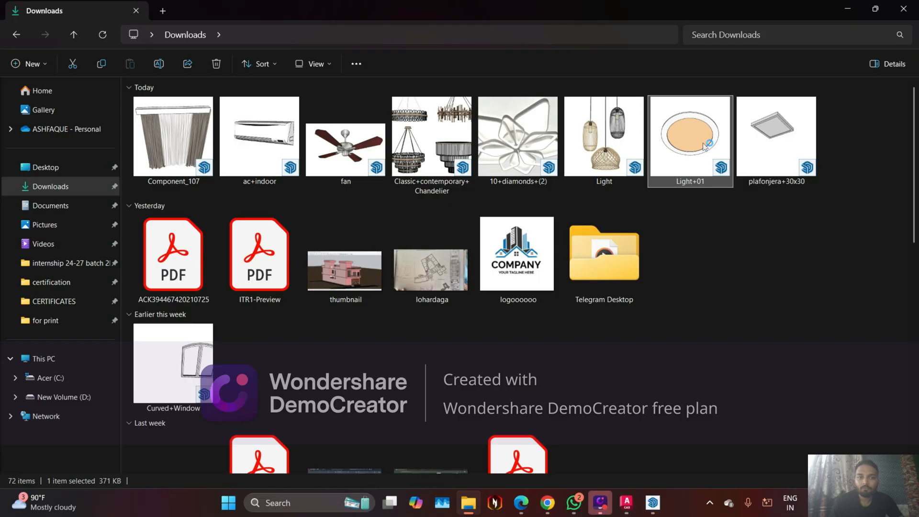
{"action": "left_click", "coordinate": [652, 503]}
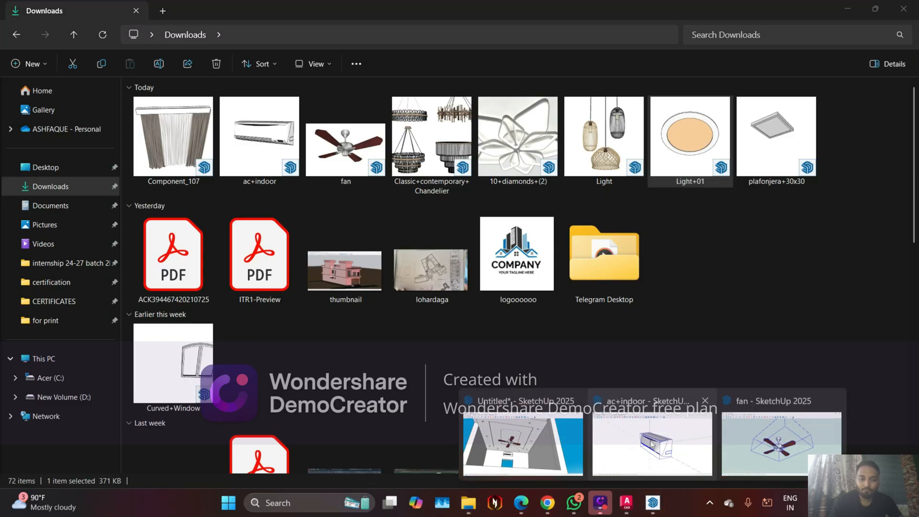
{"action": "left_click", "coordinate": [705, 401]}
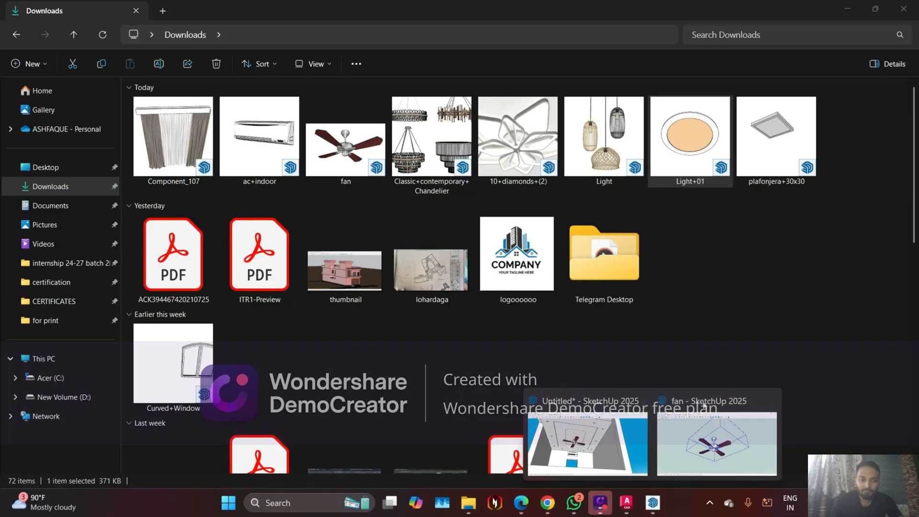
{"action": "left_click", "coordinate": [764, 403]}
{"action": "left_click", "coordinate": [642, 408]}
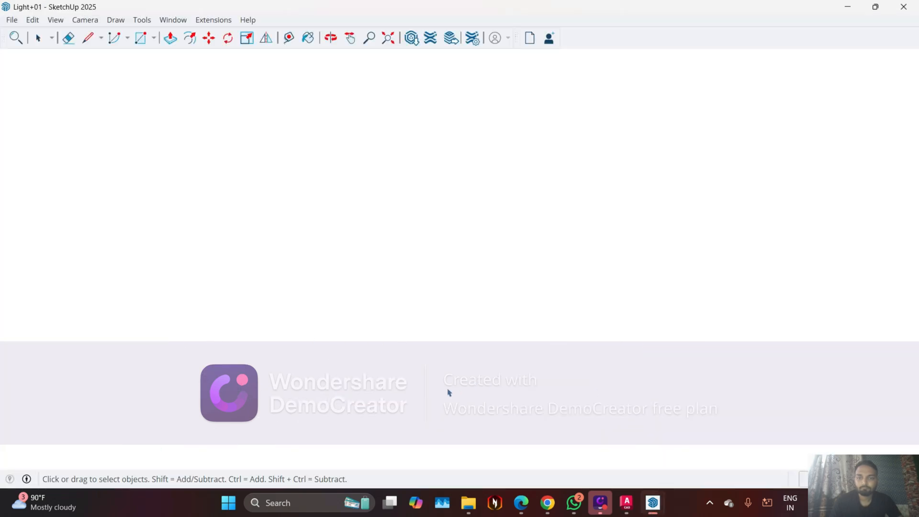
{"action": "scroll", "coordinate": [470, 295], "scroll_direction": "down", "scroll_amount": 2}
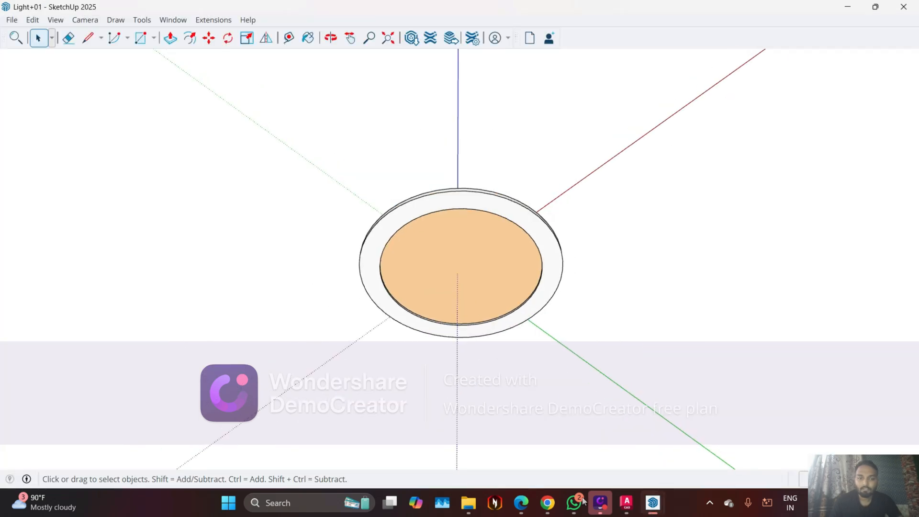
{"action": "left_click", "coordinate": [522, 504]}
{"action": "scroll", "coordinate": [422, 338], "scroll_direction": "up", "scroll_amount": 1}
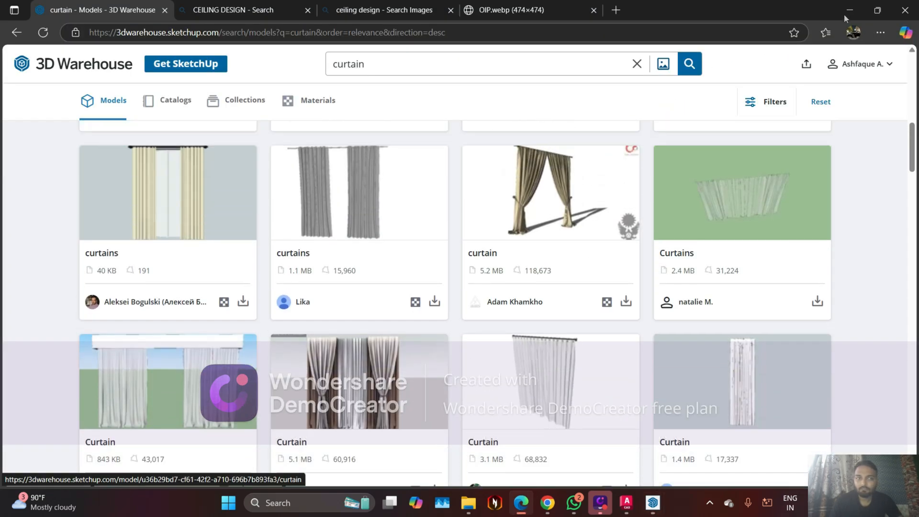
{"action": "left_click", "coordinate": [849, 14]}
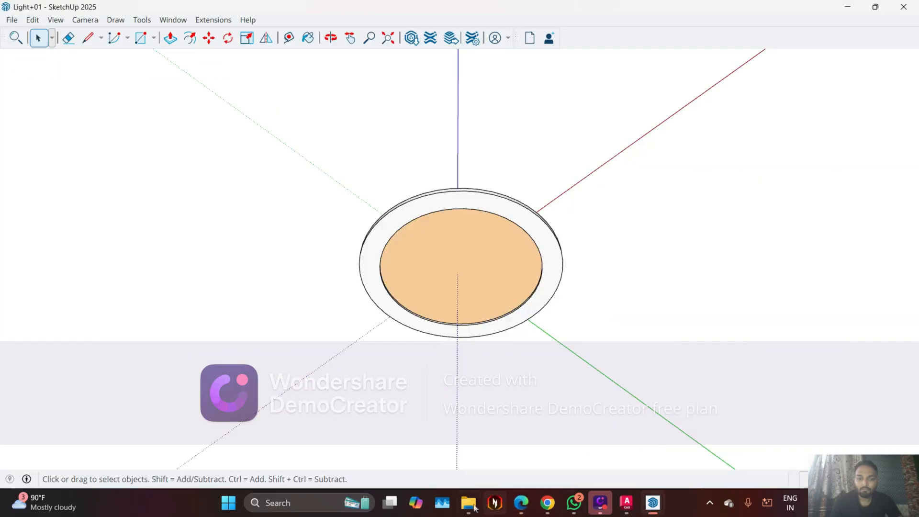
Switch to File Explorer and open the Component_107 curtain model from Downloads
{"action": "left_click", "coordinate": [471, 505]}
{"action": "left_click", "coordinate": [194, 137]}
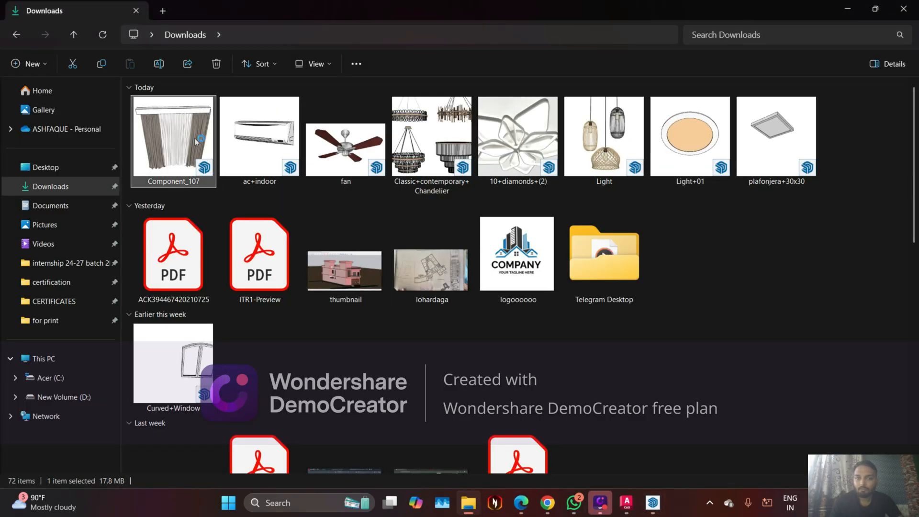
Switch to the Light+01 model in SketchUp, and select and copy the whole round light component
{"action": "left_click", "coordinate": [653, 502]}
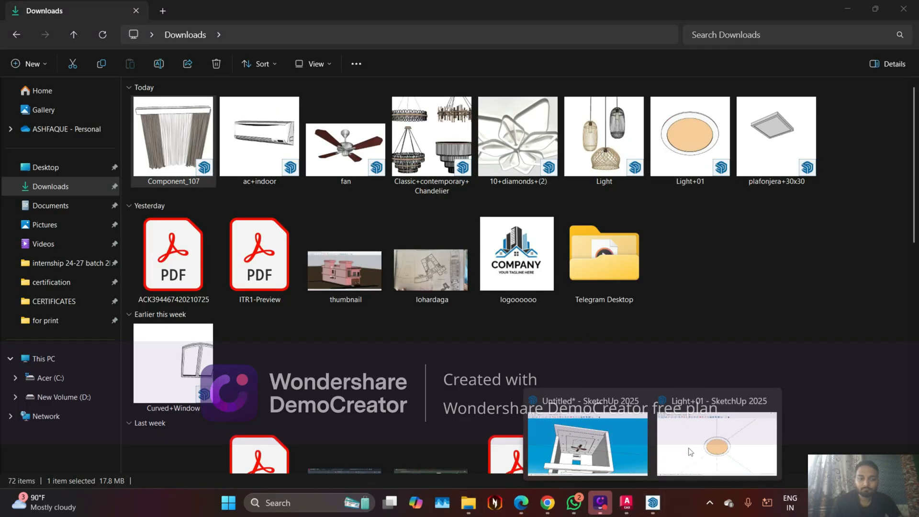
{"action": "left_click", "coordinate": [690, 452]}
{"action": "double_click", "coordinate": [518, 226]}
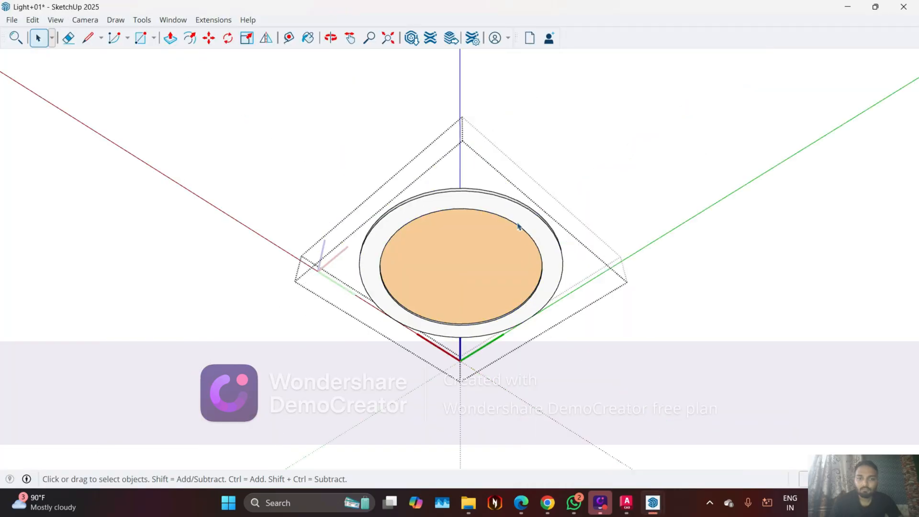
{"action": "middle_click_drag", "start_coordinate": [518, 241], "coordinate": [353, 307]}
{"action": "scroll", "coordinate": [385, 262], "scroll_direction": "down", "scroll_amount": 5}
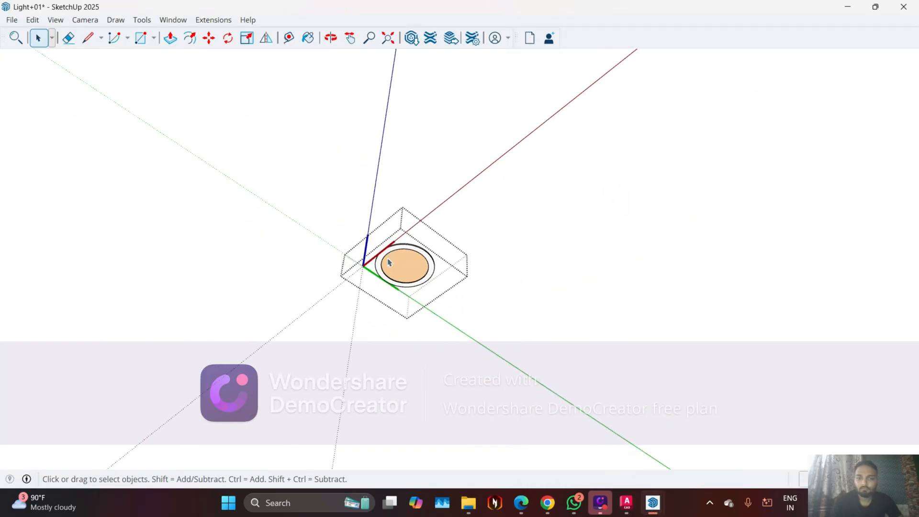
{"action": "scroll", "coordinate": [407, 261], "scroll_direction": "down", "scroll_amount": 5}
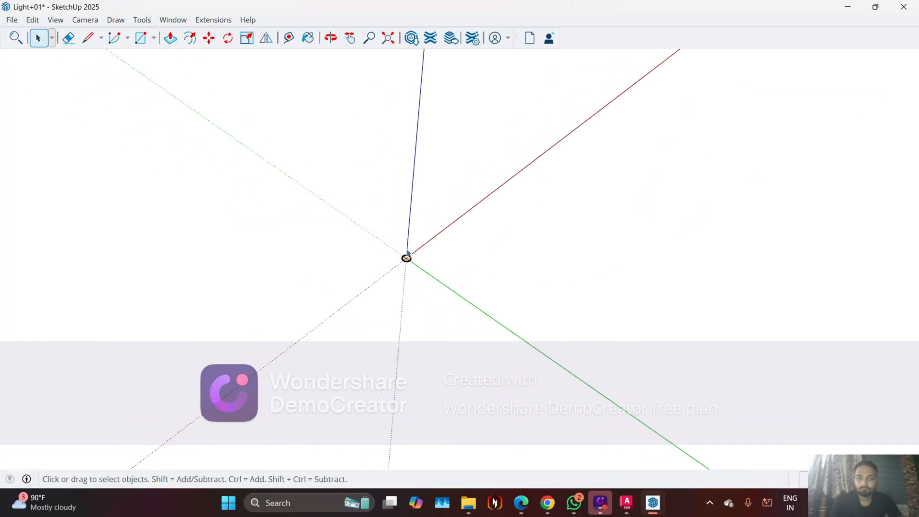
{"action": "scroll", "coordinate": [397, 268], "scroll_direction": "up", "scroll_amount": 6}
{"action": "left_click", "coordinate": [398, 265]}
{"action": "middle_click_drag", "start_coordinate": [423, 268], "coordinate": [459, 268]}
{"action": "scroll", "coordinate": [390, 257], "scroll_direction": "up", "scroll_amount": 2}
{"action": "right_click", "coordinate": [391, 261]}
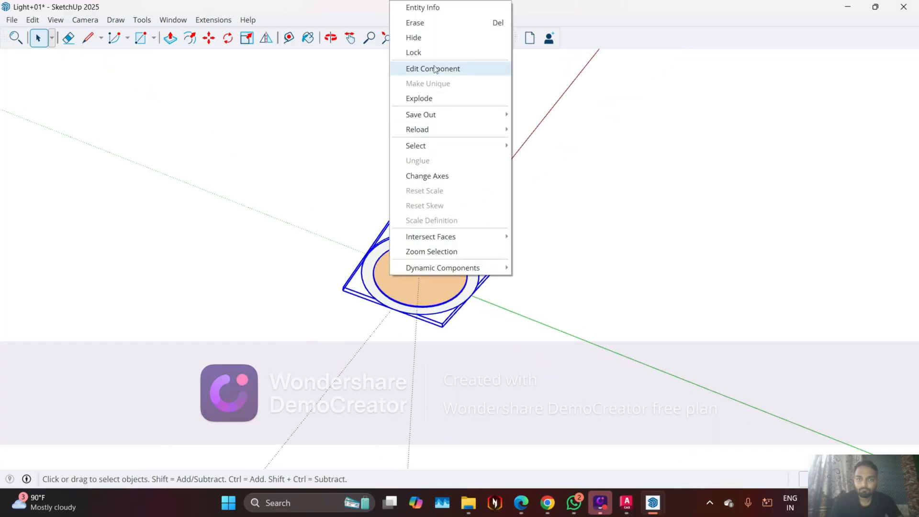
{"action": "left_click", "coordinate": [375, 317]}
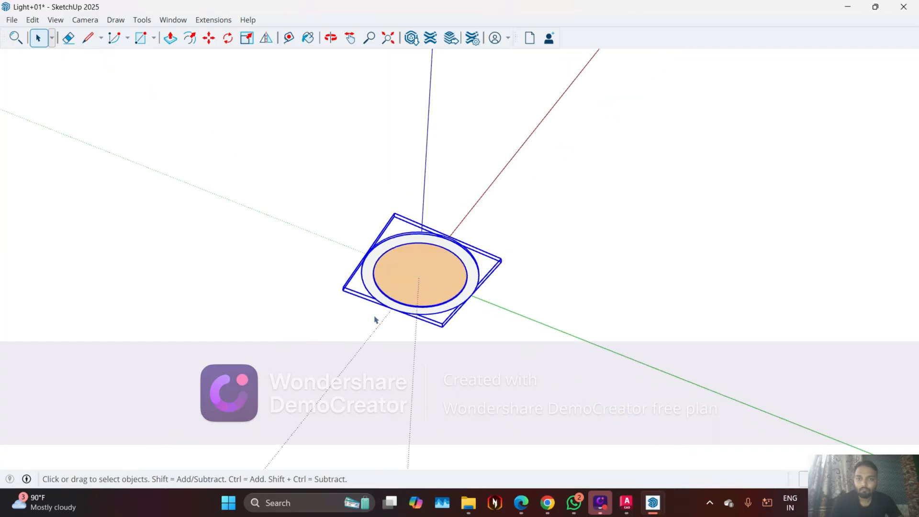
{"action": "left_click", "coordinate": [370, 282]}
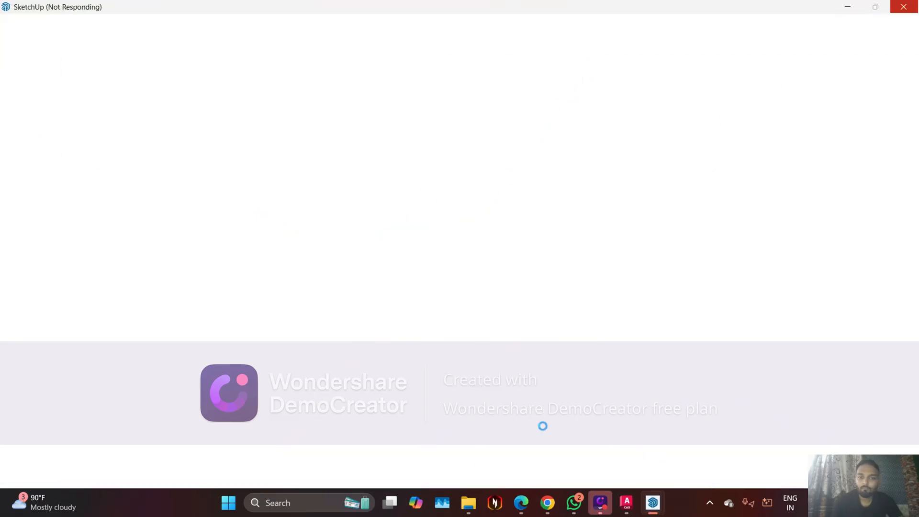
Switch to the untitled room model and paste the round light near a light hole at the false ceiling's outer edge
{"action": "mouse_move", "coordinate": [653, 502]}
{"action": "left_click", "coordinate": [539, 438]}
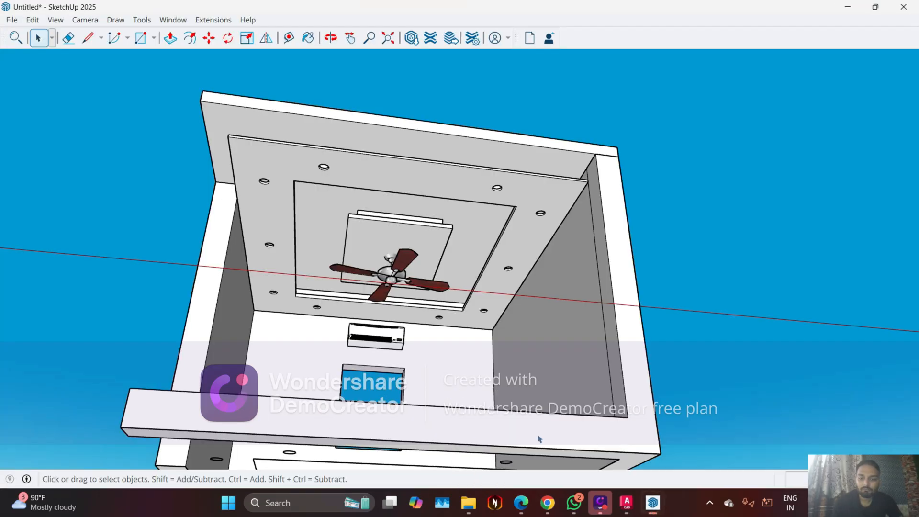
{"action": "key", "text": "ctrl+v"}
{"action": "scroll", "coordinate": [436, 235], "scroll_direction": "up", "scroll_amount": 10}
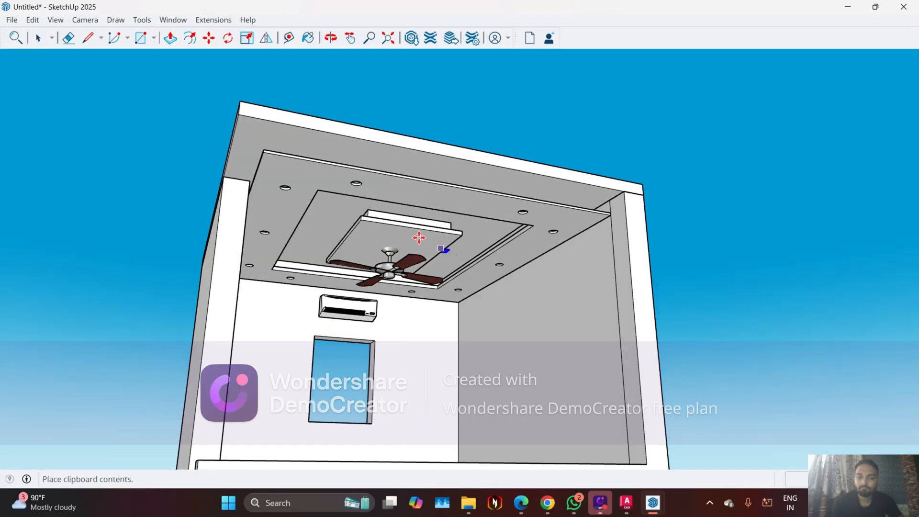
{"action": "scroll", "coordinate": [342, 195], "scroll_direction": "up", "scroll_amount": 3}
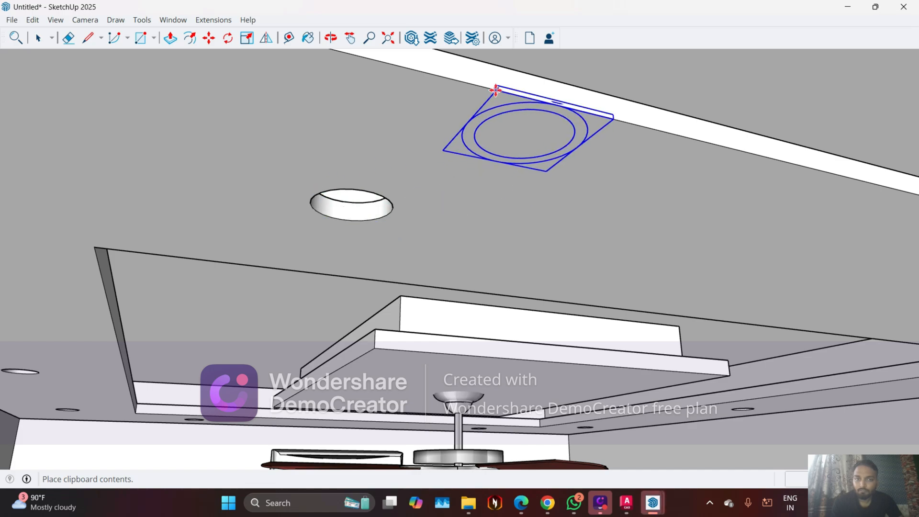
{"action": "left_click", "coordinate": [493, 90]}
Move the pasted round light from the false ceiling's outer edge into the nearest empty light hole
{"action": "left_click", "coordinate": [493, 90]}
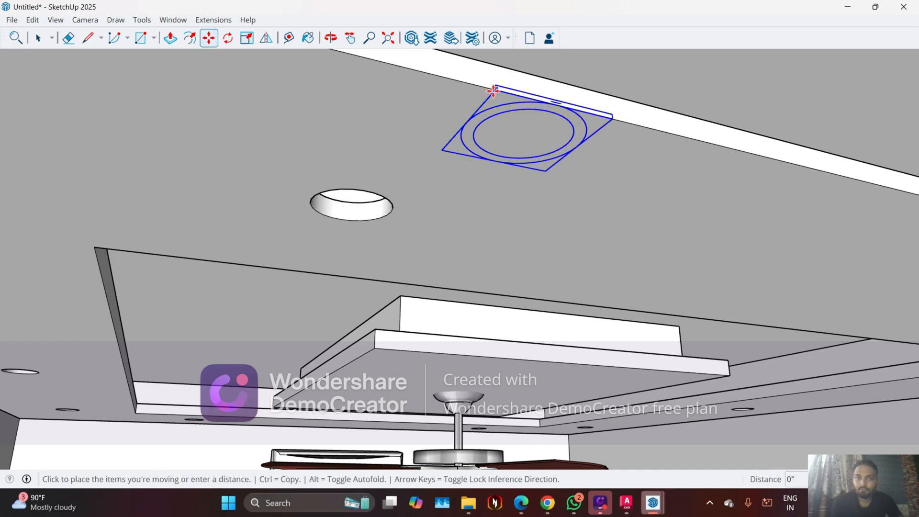
{"action": "middle_click_drag", "start_coordinate": [495, 126], "coordinate": [477, 200]}
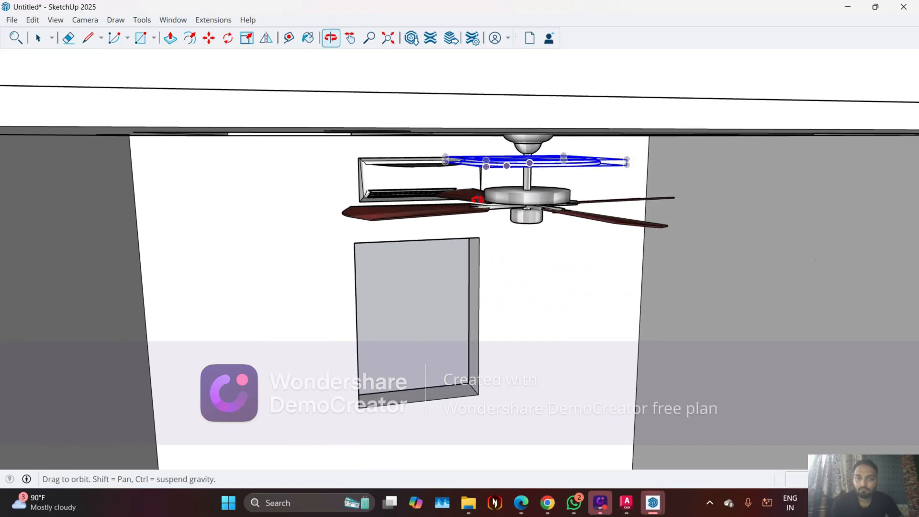
{"action": "middle_click_drag", "start_coordinate": [554, 154], "coordinate": [470, 129]}
{"action": "left_click", "coordinate": [557, 248]}
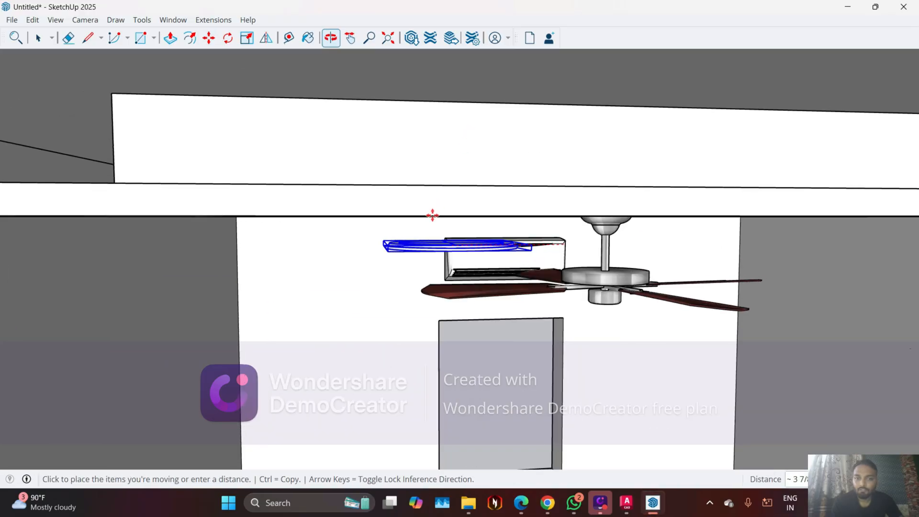
{"action": "scroll", "coordinate": [405, 216], "scroll_direction": "up", "scroll_amount": 4}
{"action": "scroll", "coordinate": [399, 204], "scroll_direction": "down", "scroll_amount": 5}
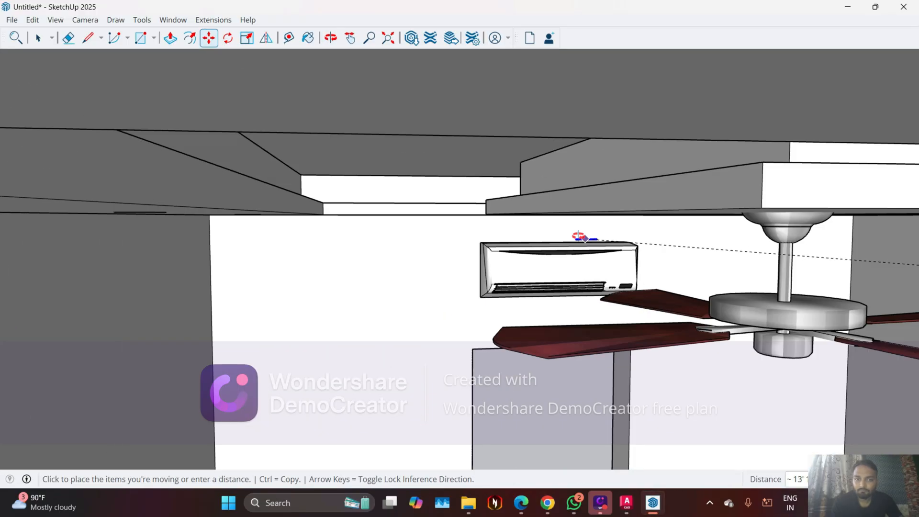
{"action": "middle_click_drag", "start_coordinate": [581, 236], "coordinate": [426, 198]}
{"action": "scroll", "coordinate": [426, 201], "scroll_direction": "down", "scroll_amount": 5}
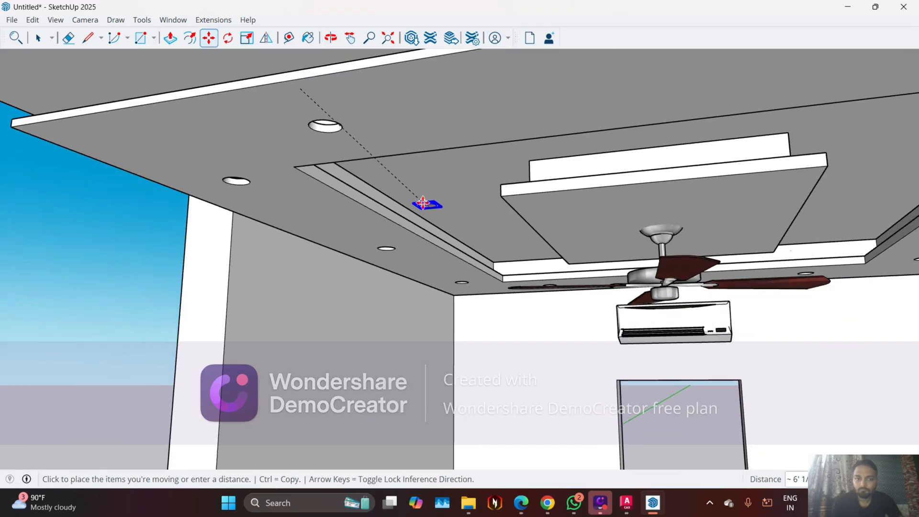
{"action": "scroll", "coordinate": [304, 122], "scroll_direction": "up", "scroll_amount": 5}
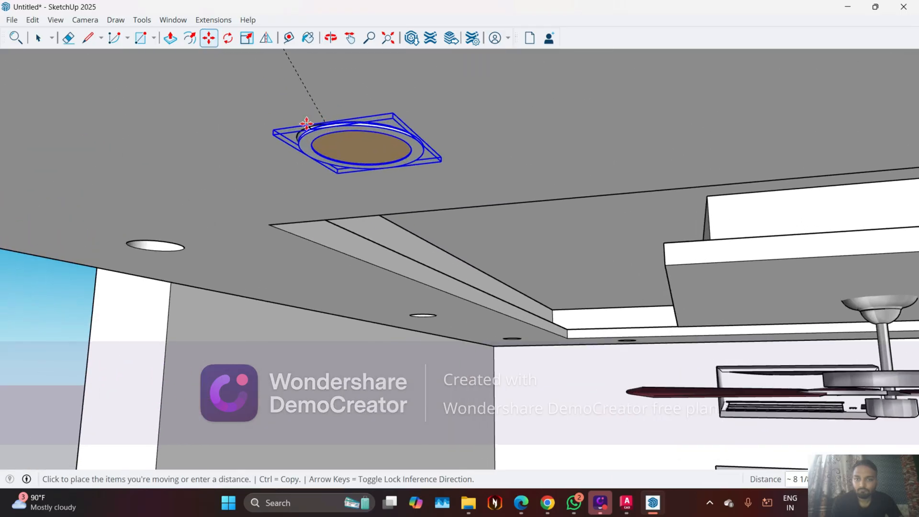
{"action": "middle_click_drag", "start_coordinate": [308, 127], "coordinate": [405, 388]}
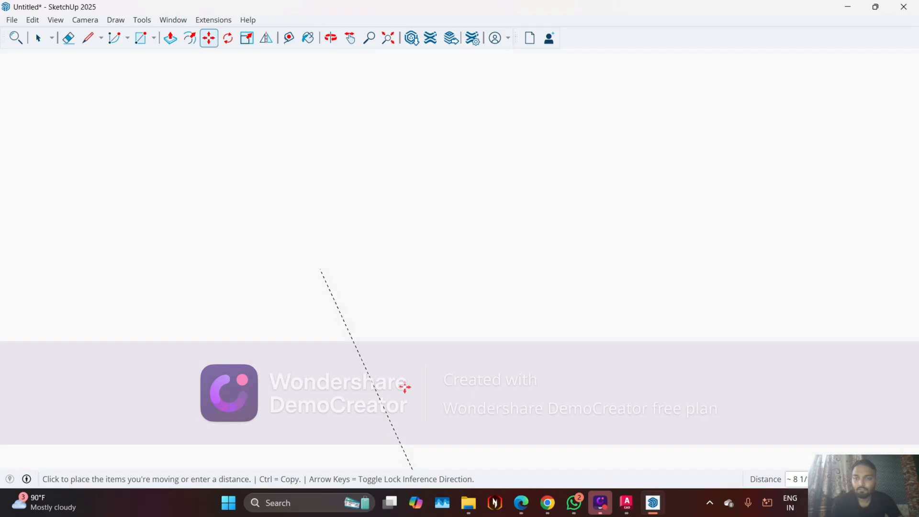
{"action": "scroll", "coordinate": [435, 130], "scroll_direction": "down", "scroll_amount": 4}
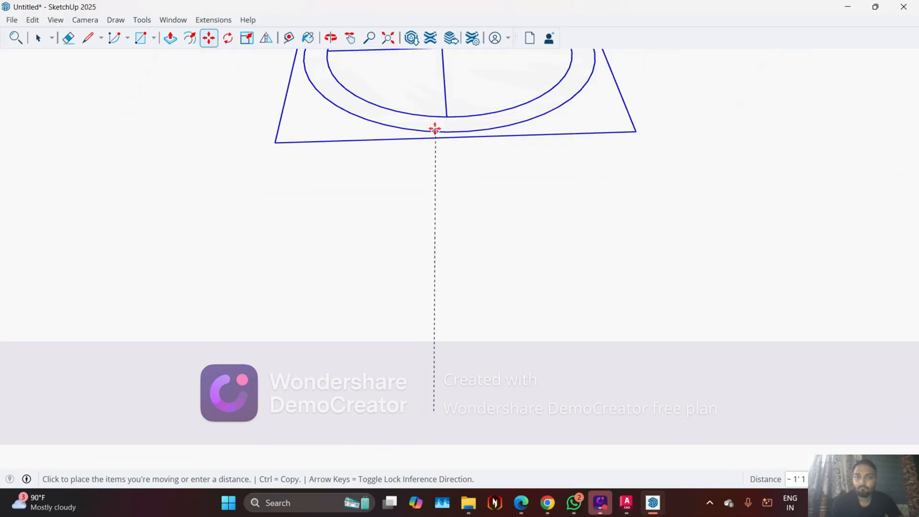
{"action": "middle_click_drag", "start_coordinate": [433, 135], "coordinate": [427, 200]}
{"action": "scroll", "coordinate": [427, 196], "scroll_direction": "up", "scroll_amount": 6}
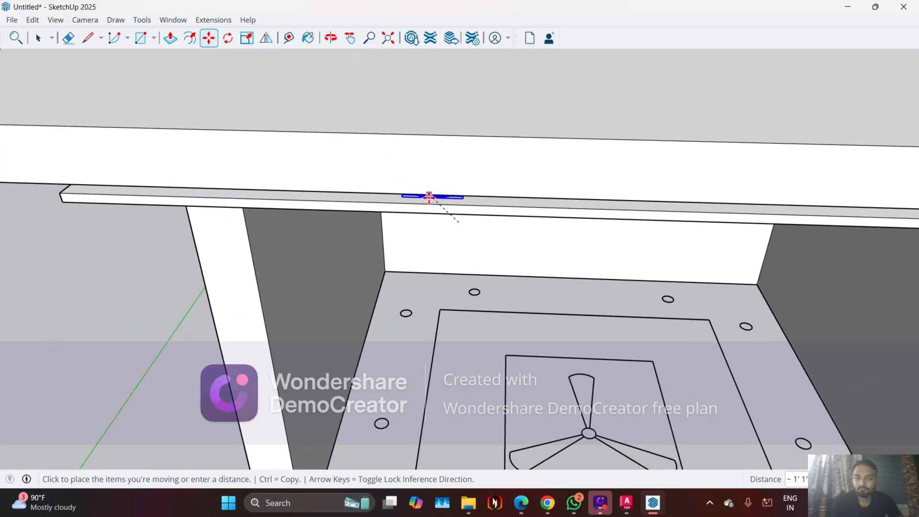
{"action": "scroll", "coordinate": [428, 198], "scroll_direction": "up", "scroll_amount": 5}
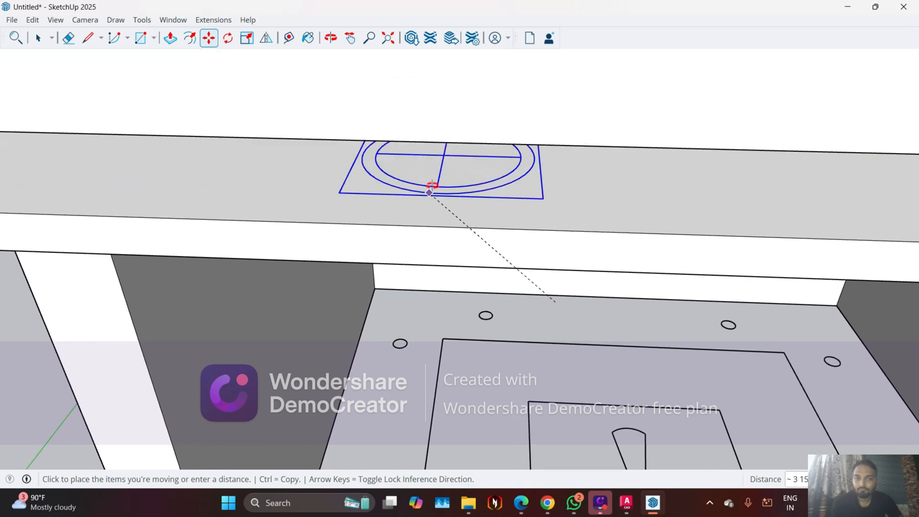
{"action": "middle_click_drag", "start_coordinate": [433, 187], "coordinate": [432, 125]}
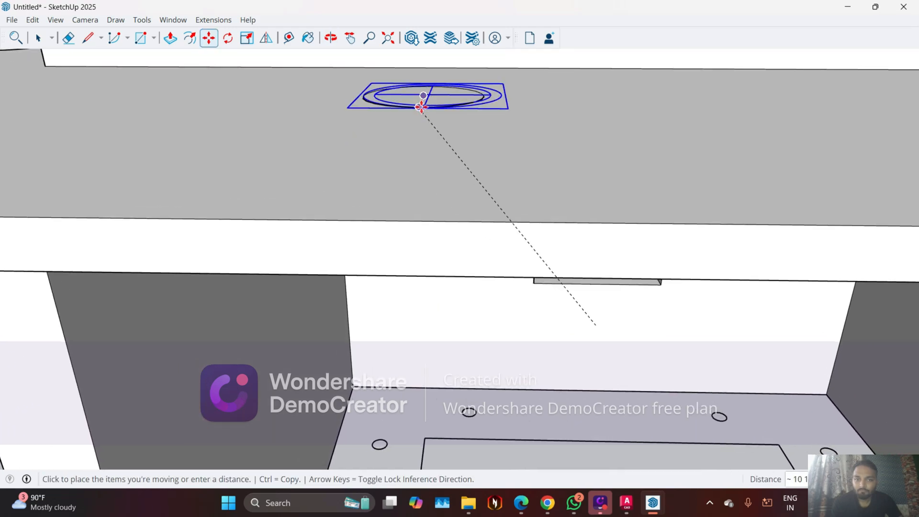
{"action": "left_click", "coordinate": [421, 107]}
Shift the round light so the edge of its tan lens lines up with the hole's rim
{"action": "middle_click_drag", "start_coordinate": [445, 187], "coordinate": [456, 144]}
{"action": "scroll", "coordinate": [455, 144], "scroll_direction": "up", "scroll_amount": 5}
{"action": "key", "text": "m"}
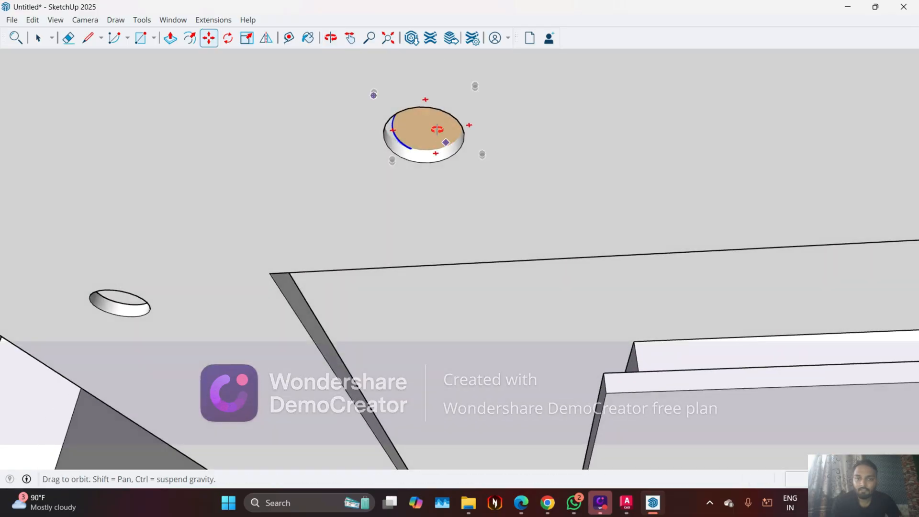
{"action": "middle_click_drag", "start_coordinate": [403, 98], "coordinate": [380, 129]}
{"action": "scroll", "coordinate": [379, 129], "scroll_direction": "up", "scroll_amount": 5}
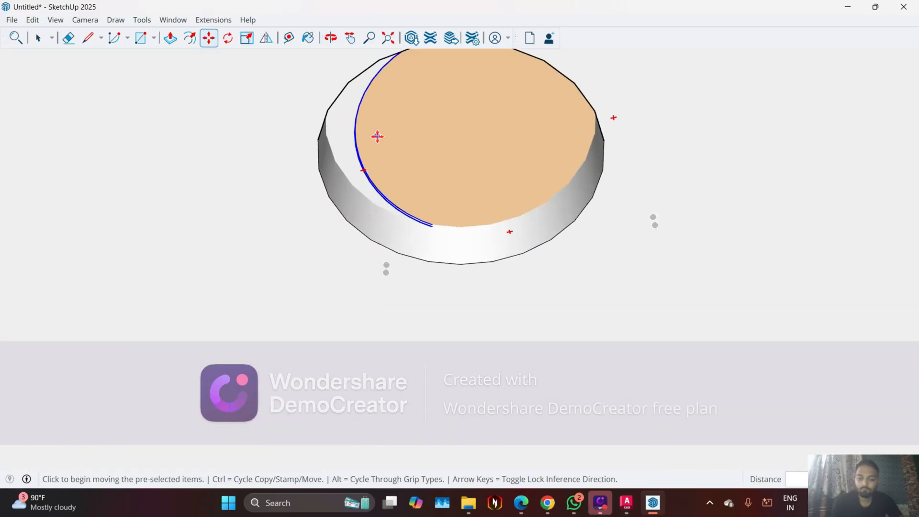
{"action": "left_click", "coordinate": [358, 143]}
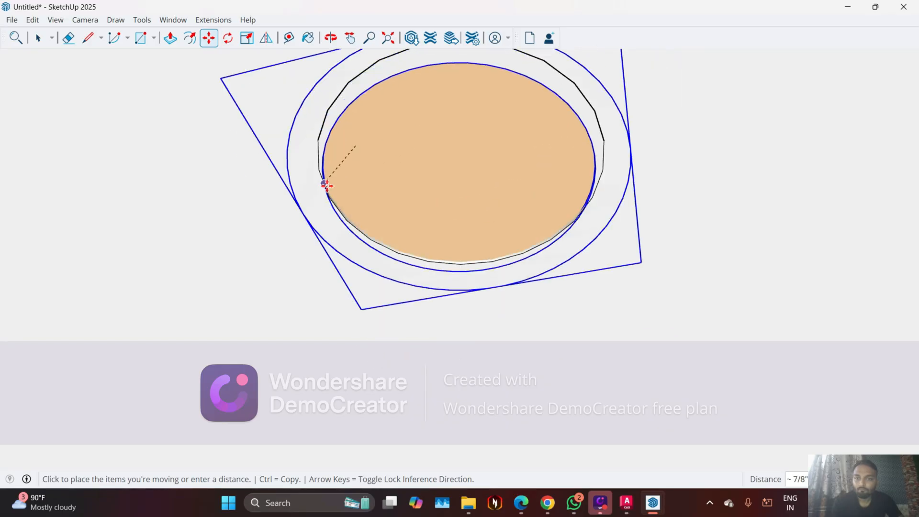
{"action": "left_click", "coordinate": [325, 185]}
{"action": "middle_click_drag", "start_coordinate": [318, 185], "coordinate": [351, 115]}
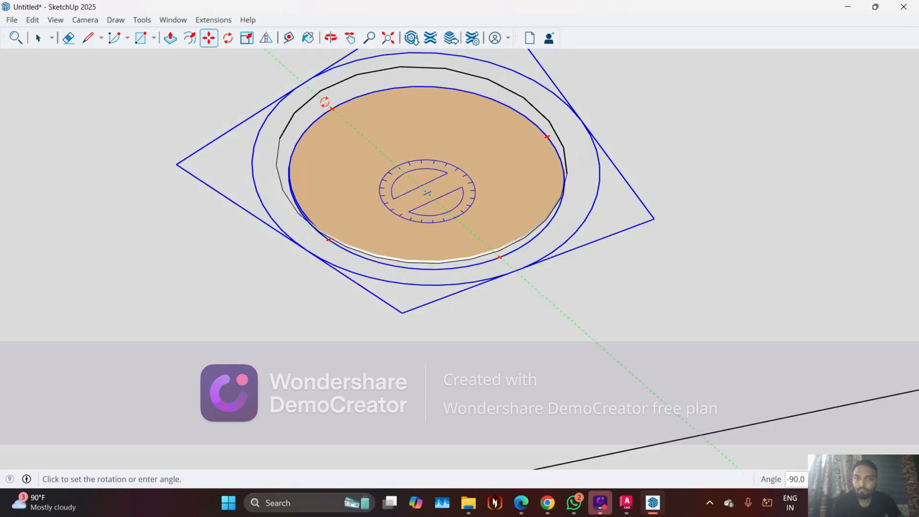
{"action": "key", "text": "Escape"}
{"action": "key", "text": "Escape"}
{"action": "key", "text": "space"}
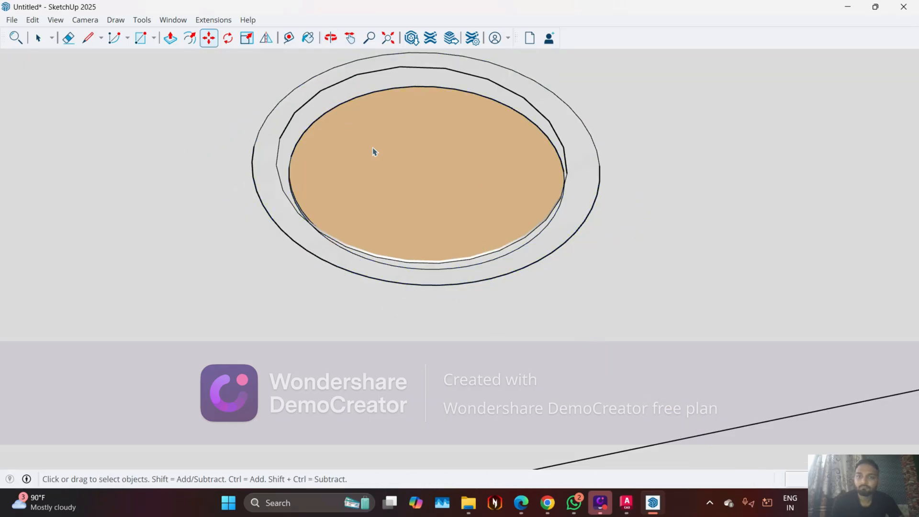
Select the round light and rotate it -90 degrees about its centre in the ceiling plane
{"action": "left_click", "coordinate": [373, 148]}
{"action": "key", "text": "m"}
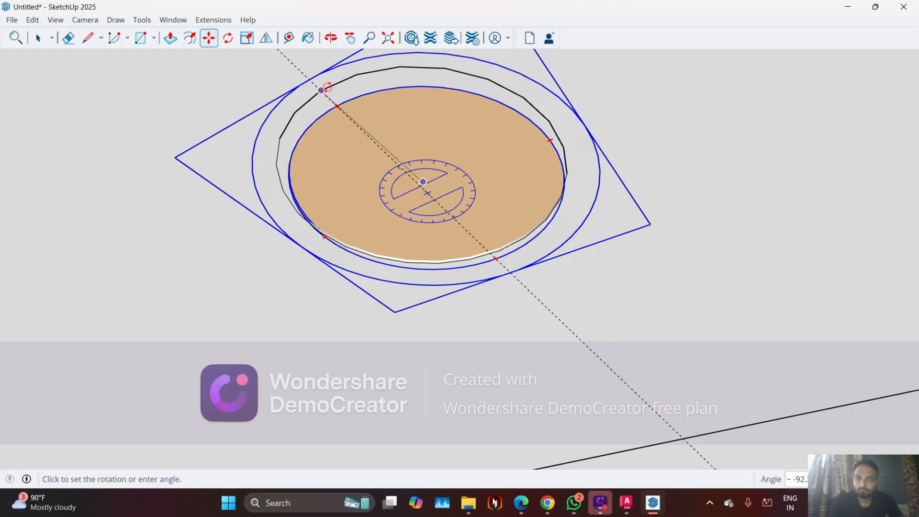
{"action": "left_click", "coordinate": [288, 69]}
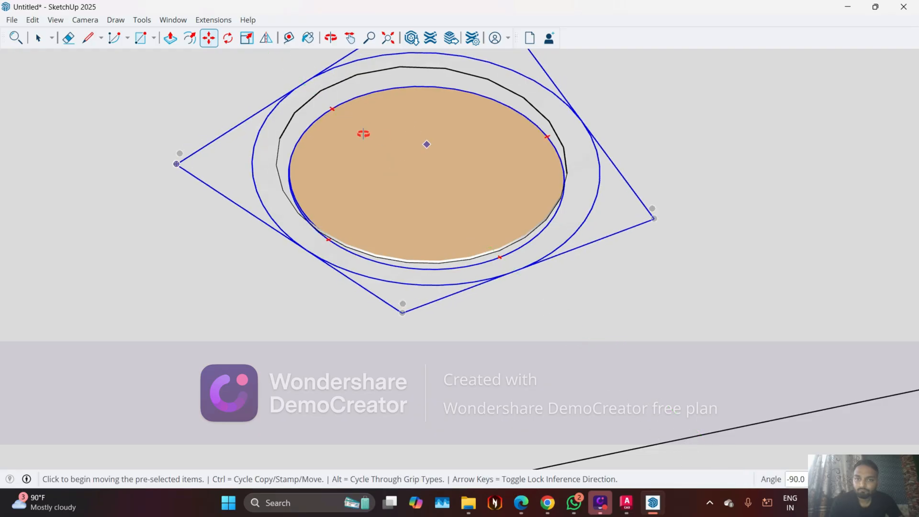
{"action": "middle_click_drag", "start_coordinate": [363, 134], "coordinate": [351, 129]}
{"action": "scroll", "coordinate": [420, 183], "scroll_direction": "down", "scroll_amount": 10}
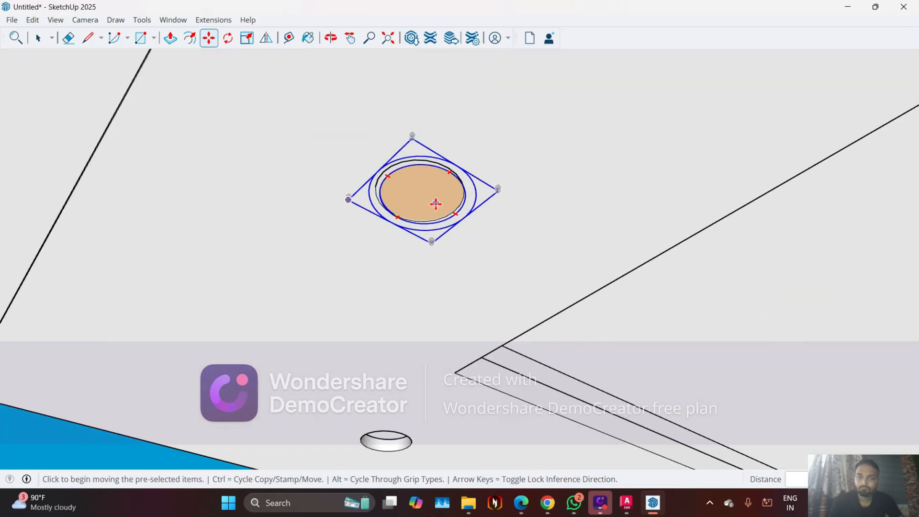
Move the round light down out of the hole so it hangs just below the false ceiling
{"action": "key", "text": "space"}
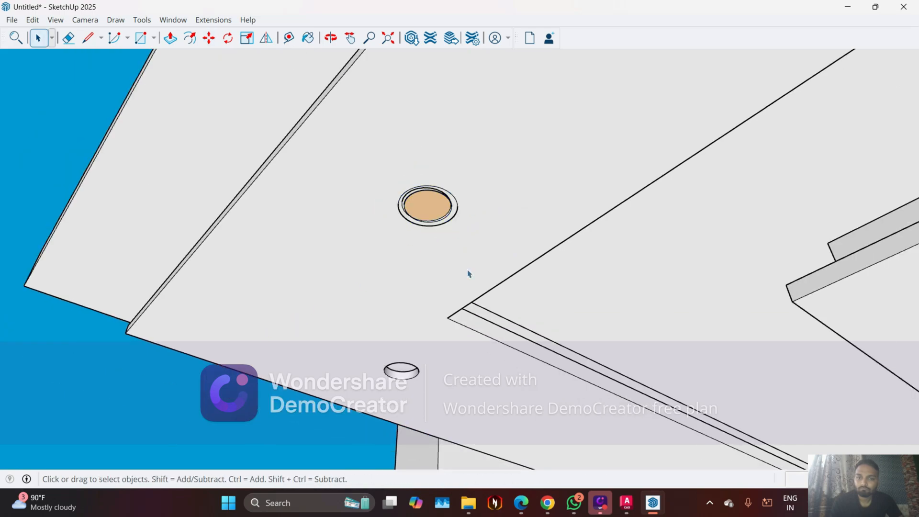
{"action": "scroll", "coordinate": [468, 271], "scroll_direction": "up", "scroll_amount": 4}
{"action": "key", "text": "m"}
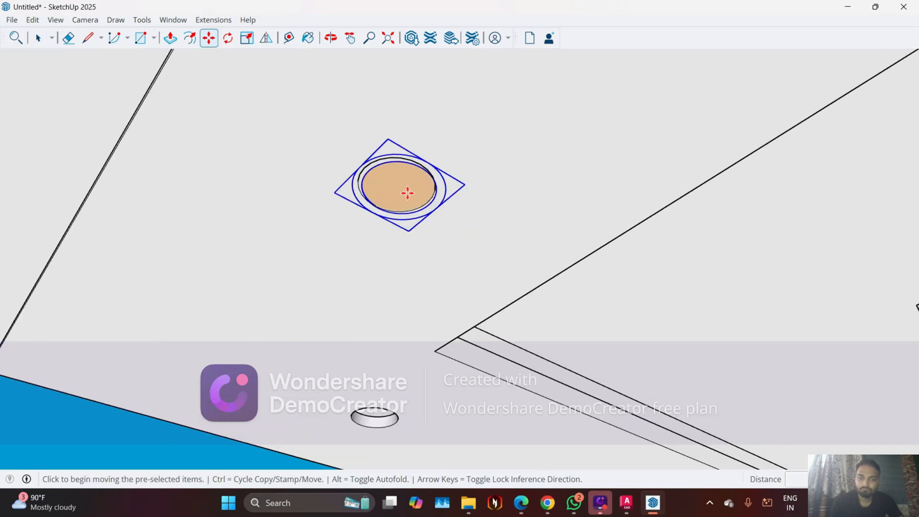
{"action": "left_click", "coordinate": [408, 194]}
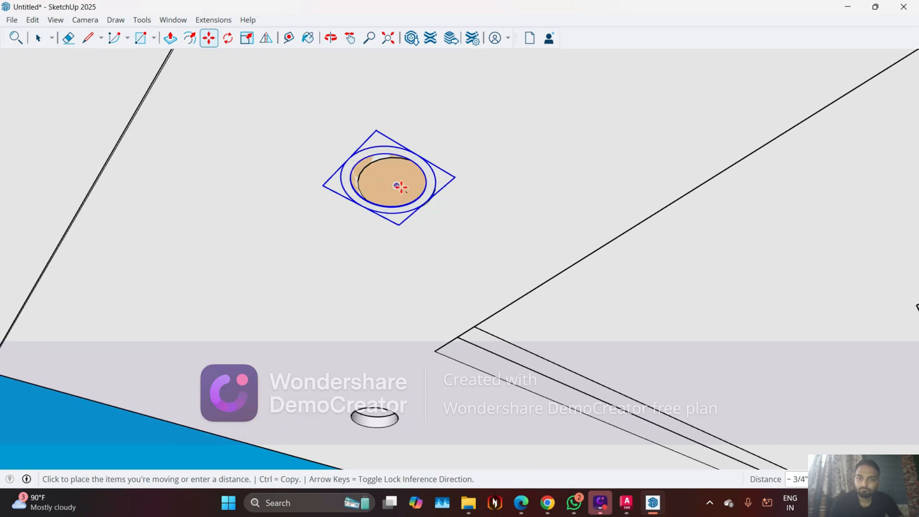
{"action": "scroll", "coordinate": [401, 186], "scroll_direction": "up", "scroll_amount": 3}
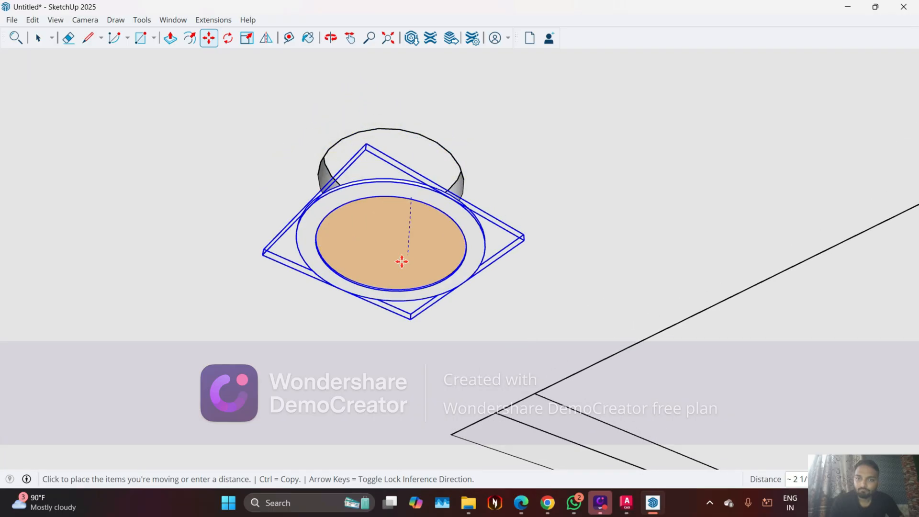
{"action": "left_click", "coordinate": [405, 265]}
{"action": "middle_click_drag", "start_coordinate": [419, 261], "coordinate": [442, 177]}
{"action": "middle_click_drag", "start_coordinate": [415, 229], "coordinate": [473, 228]}
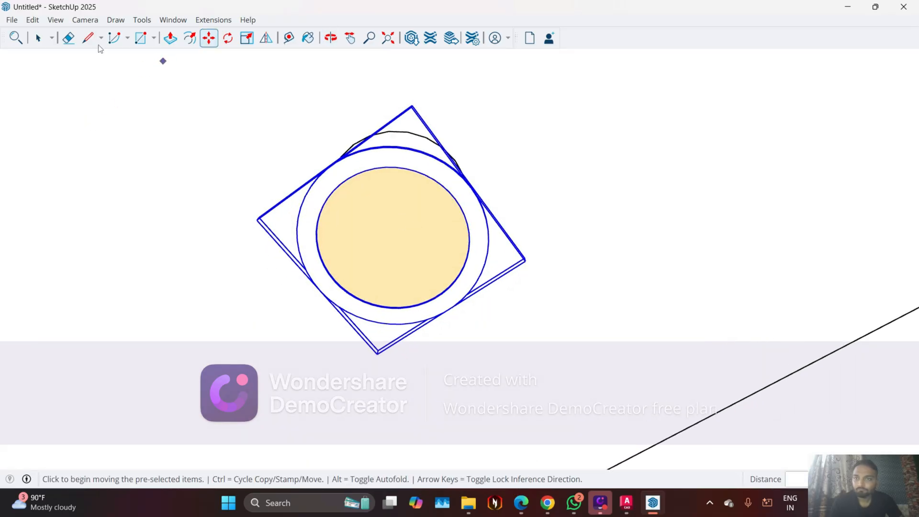
Measure across the inner circle of the round light
{"action": "left_click", "coordinate": [88, 38]}
{"action": "scroll", "coordinate": [317, 271], "scroll_direction": "up", "scroll_amount": 3}
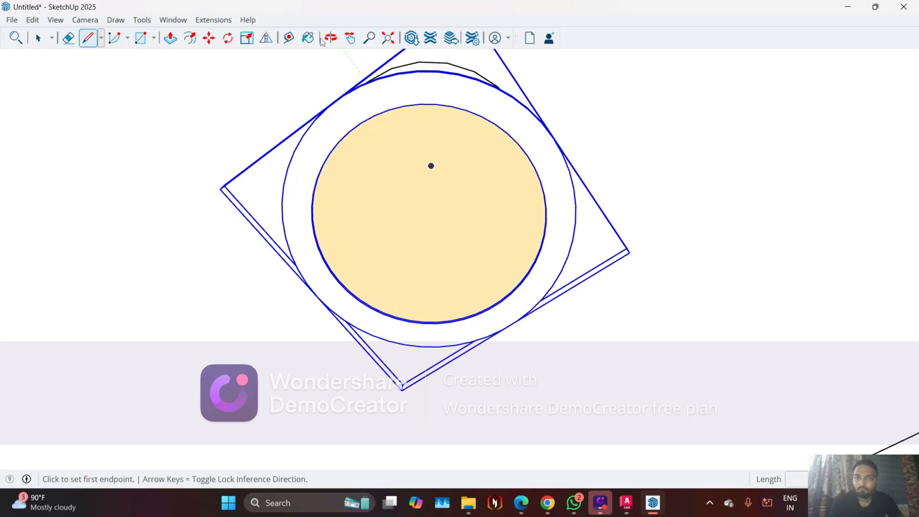
{"action": "left_click", "coordinate": [290, 38]}
{"action": "left_click", "coordinate": [431, 166]}
{"action": "scroll", "coordinate": [339, 267], "scroll_direction": "up", "scroll_amount": 3}
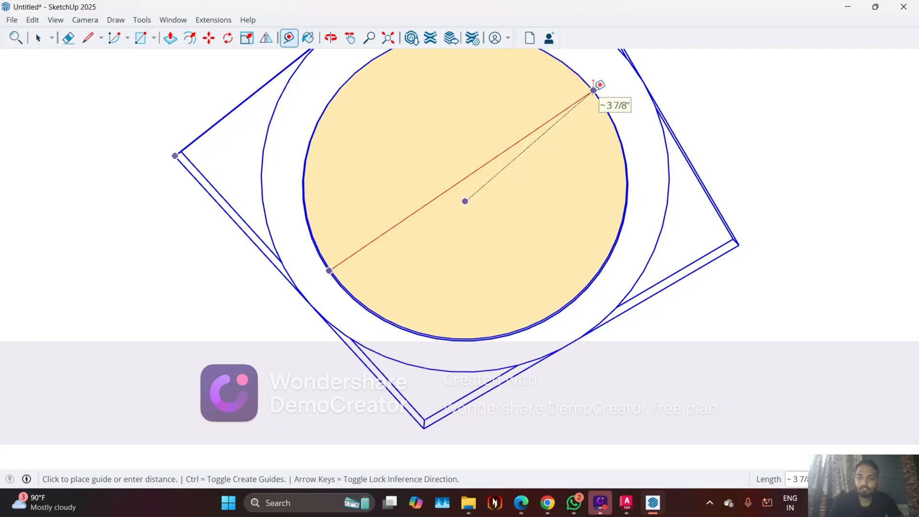
{"action": "key", "text": "Escape"}
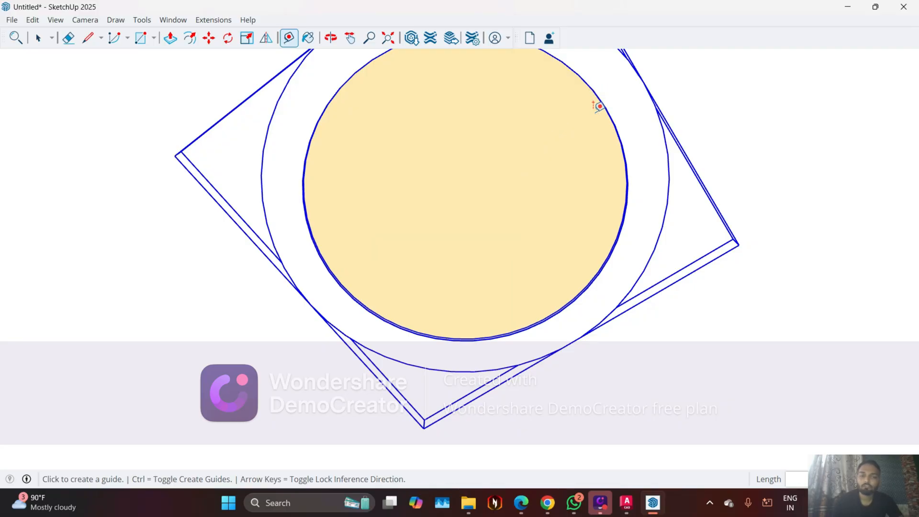
{"action": "key", "text": "space"}
Move the round light up into its ceiling hole, snapping its raised collar's edge to the hole's rim
{"action": "scroll", "coordinate": [423, 249], "scroll_direction": "down", "scroll_amount": 3}
{"action": "middle_click_drag", "start_coordinate": [423, 249], "coordinate": [511, 90]}
{"action": "middle_click_drag", "start_coordinate": [434, 114], "coordinate": [349, 238]}
{"action": "key", "text": "m"}
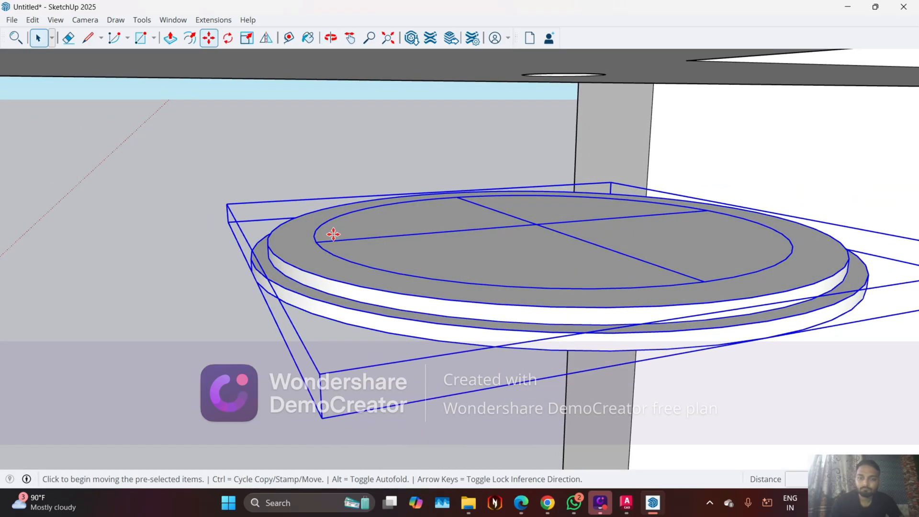
{"action": "left_click", "coordinate": [269, 247]}
{"action": "scroll", "coordinate": [278, 240], "scroll_direction": "down", "scroll_amount": 5}
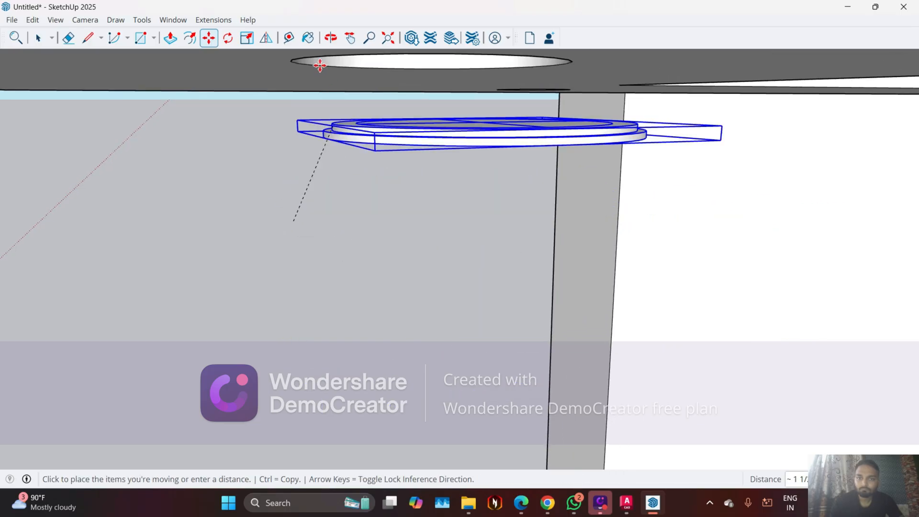
{"action": "left_click", "coordinate": [297, 62]}
{"action": "mouse_move", "coordinate": [456, 103]}
{"action": "middle_mouse_down"}
{"action": "mouse_move", "coordinate": [525, 138]}
{"action": "mouse_move", "coordinate": [527, 20]}
{"action": "middle_mouse_up"}
{"action": "mouse_move", "coordinate": [527, 115]}
{"action": "middle_mouse_down"}
{"action": "mouse_move", "coordinate": [528, 67]}
{"action": "mouse_move", "coordinate": [522, 93]}
{"action": "middle_mouse_up"}
{"action": "key", "text": "space"}
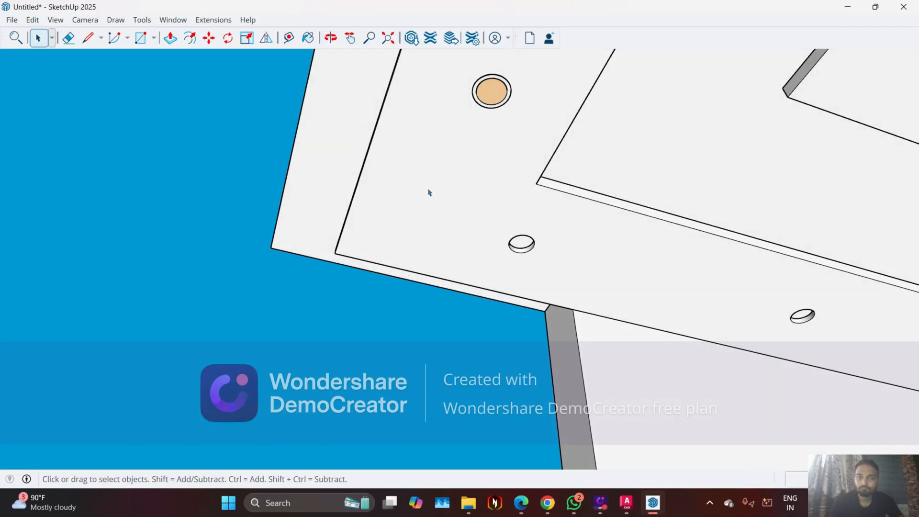
Examine how the round light sits in its ceiling hole from below and from above
{"action": "middle_click_drag", "start_coordinate": [429, 193], "coordinate": [318, 168]}
{"action": "scroll", "coordinate": [393, 102], "scroll_direction": "up", "scroll_amount": 3}
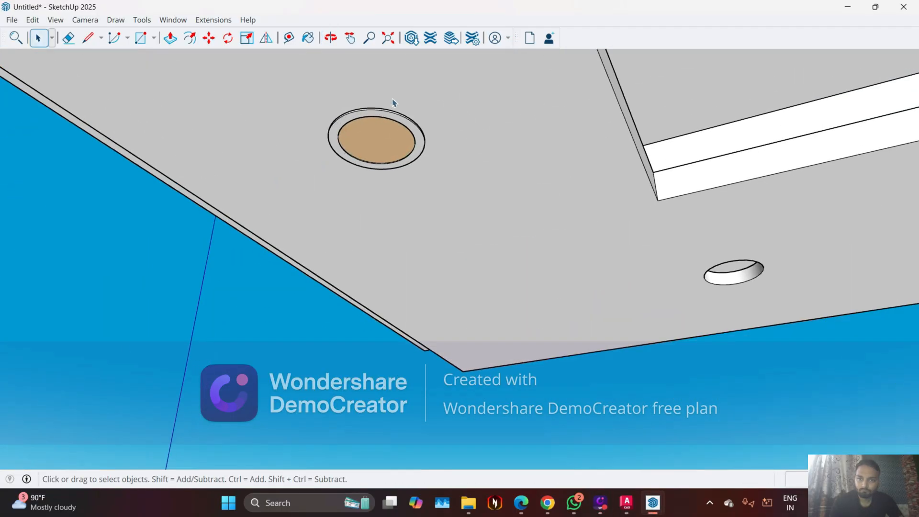
{"action": "scroll", "coordinate": [394, 102], "scroll_direction": "up", "scroll_amount": 2}
{"action": "middle_click_drag", "start_coordinate": [448, 141], "coordinate": [758, 442]}
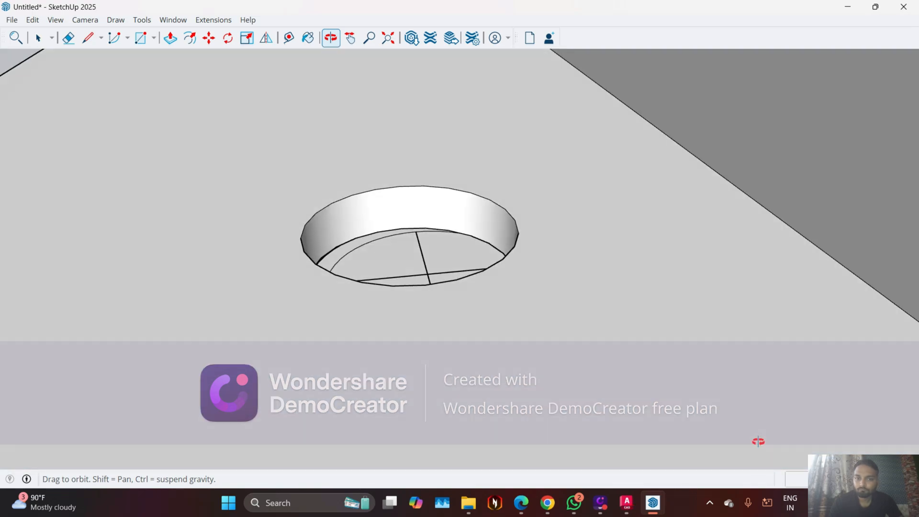
{"action": "middle_click_drag", "start_coordinate": [358, 188], "coordinate": [384, 213]}
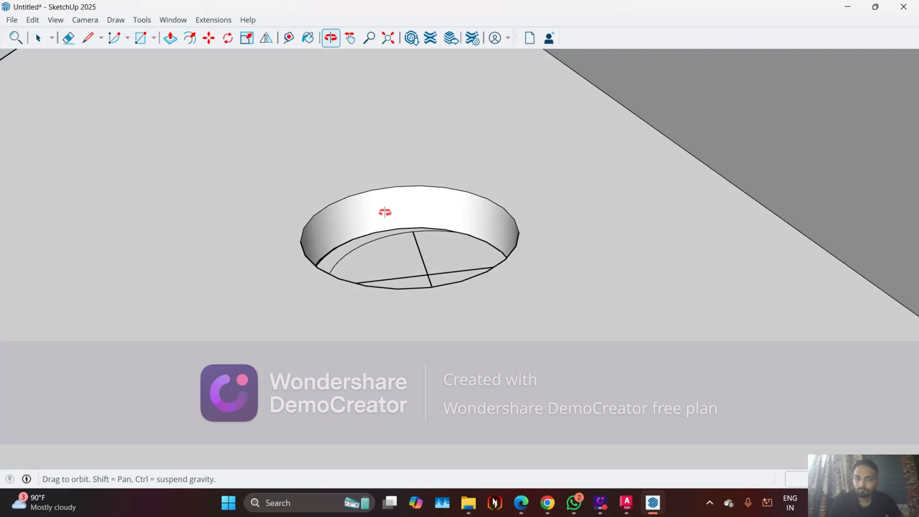
{"action": "scroll", "coordinate": [388, 243], "scroll_direction": "up", "scroll_amount": 3}
{"action": "middle_click_drag", "start_coordinate": [406, 275], "coordinate": [595, 217]}
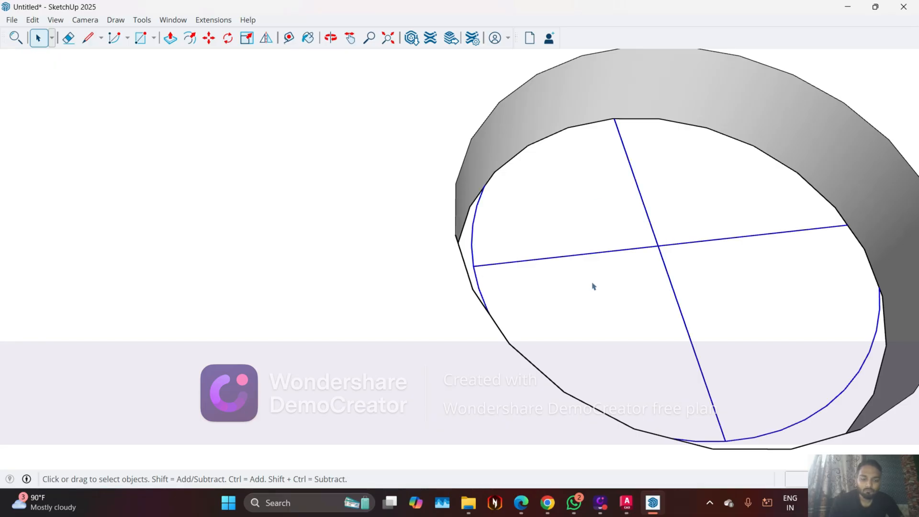
{"action": "key", "text": "m"}
{"action": "middle_click_drag", "start_coordinate": [481, 277], "coordinate": [352, 267]}
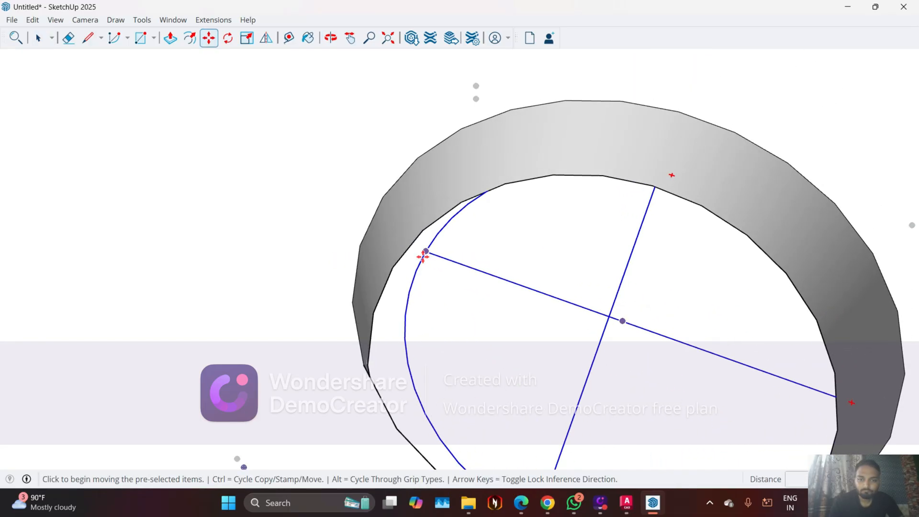
{"action": "left_click", "coordinate": [426, 250]}
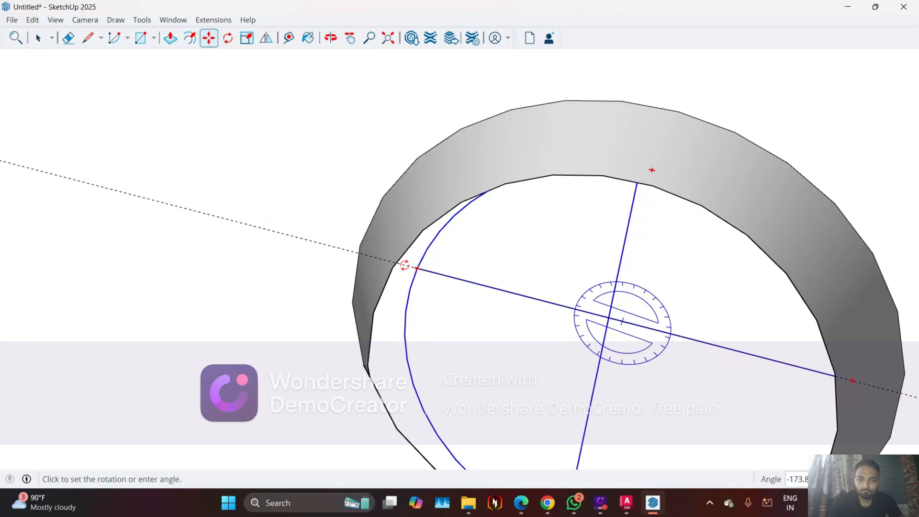
{"action": "left_click", "coordinate": [422, 252]}
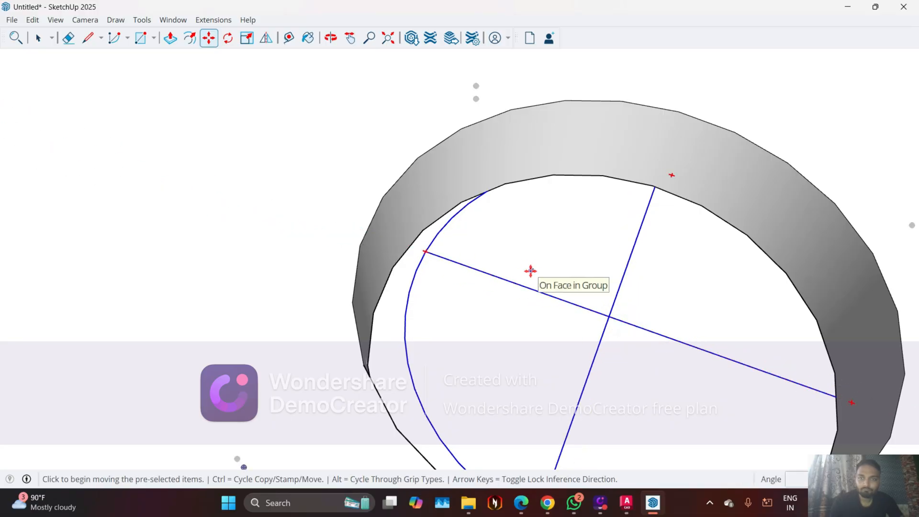
{"action": "key", "text": "space"}
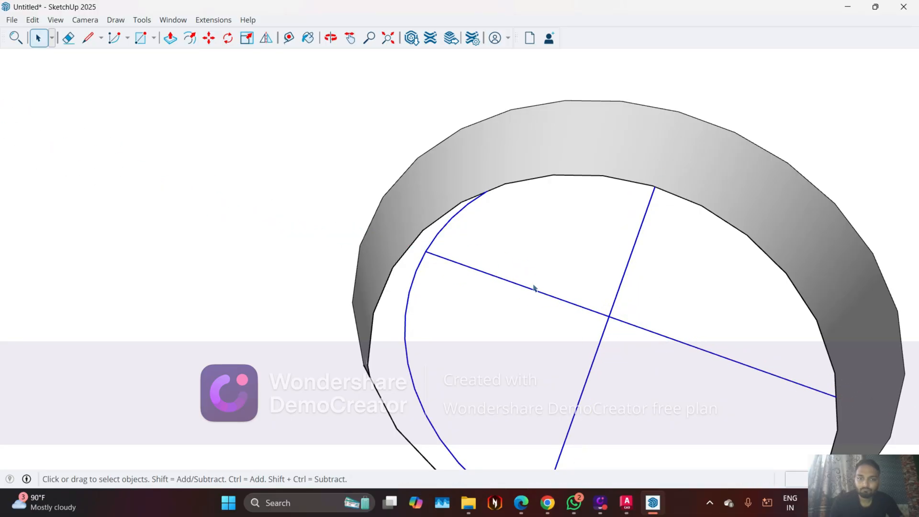
Centre the round light in its ceiling hole by moving it about 3/16" towards the rim and about 5/16" along the green axis
{"action": "key", "text": "m"}
{"action": "left_click", "coordinate": [426, 252]}
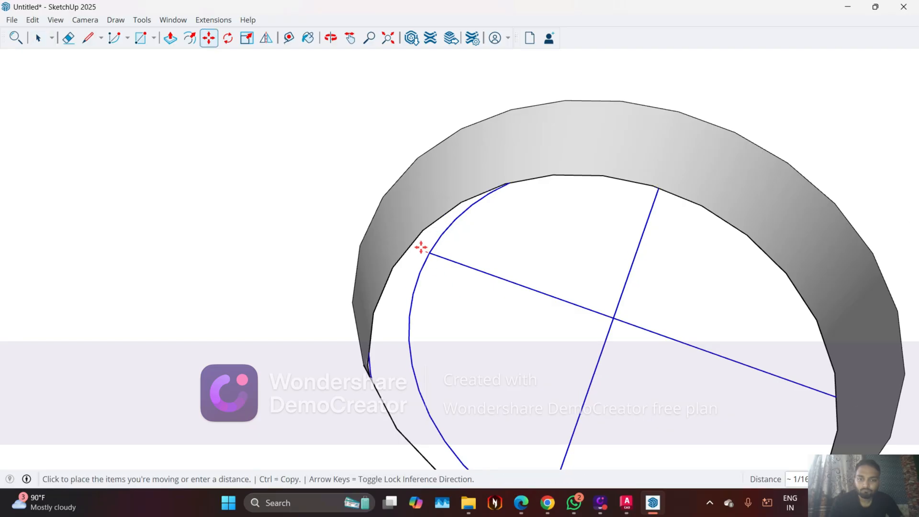
{"action": "left_click", "coordinate": [418, 245]}
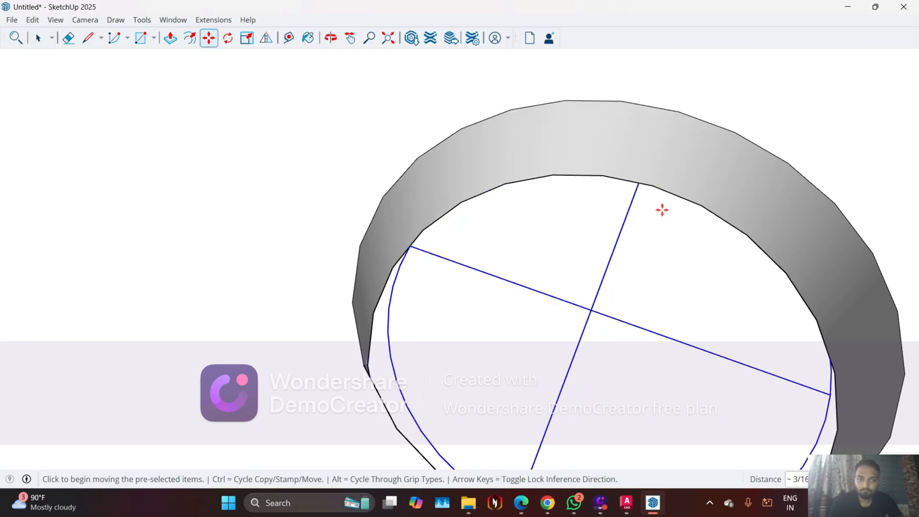
{"action": "scroll", "coordinate": [648, 240], "scroll_direction": "down", "scroll_amount": 1}
{"action": "middle_click_drag", "start_coordinate": [647, 241], "coordinate": [316, 331]}
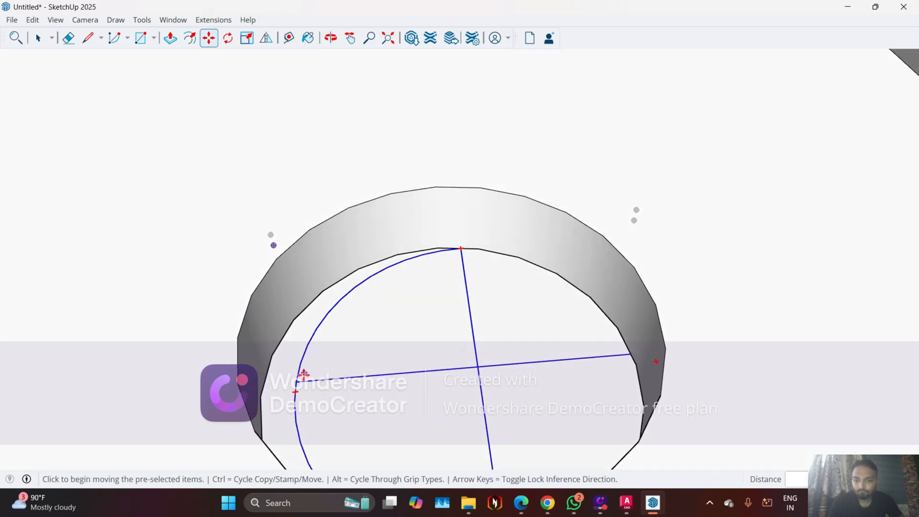
{"action": "left_click", "coordinate": [290, 390]}
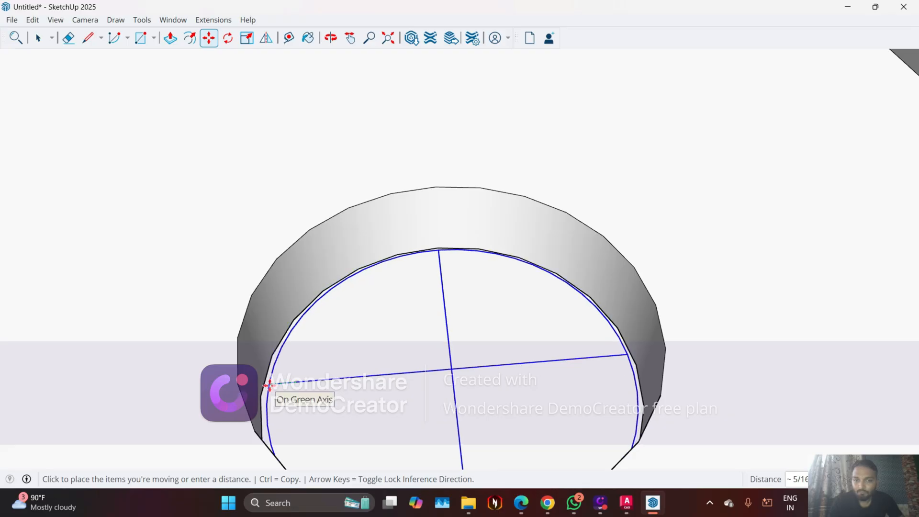
{"action": "left_click", "coordinate": [270, 384]}
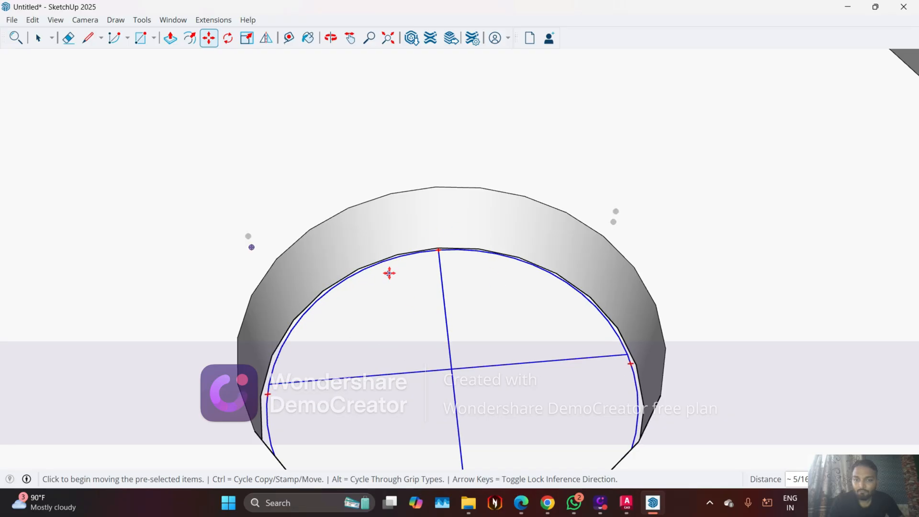
Check the centred light's fit from below the false ceiling and clear its selection
{"action": "middle_click_drag", "start_coordinate": [507, 377], "coordinate": [619, 277]}
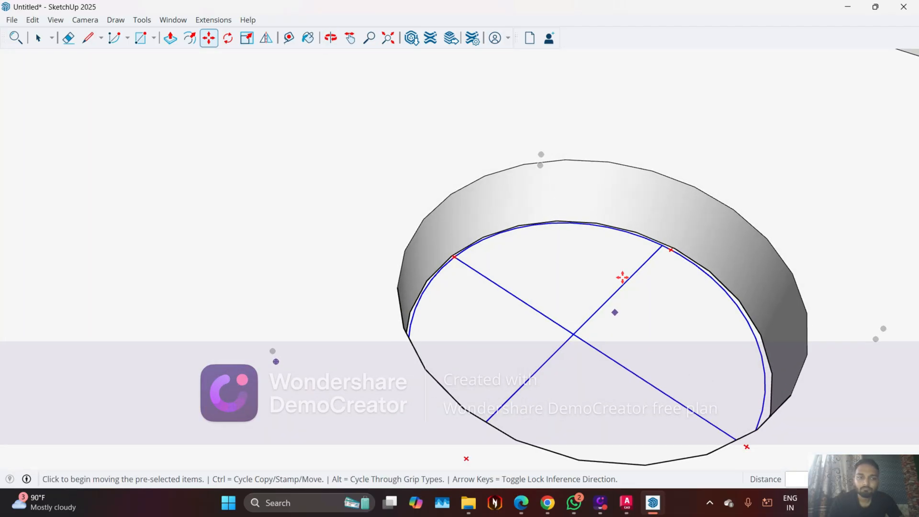
{"action": "scroll", "coordinate": [606, 347], "scroll_direction": "down", "scroll_amount": 1}
{"action": "middle_click_drag", "start_coordinate": [606, 347], "coordinate": [529, 244]}
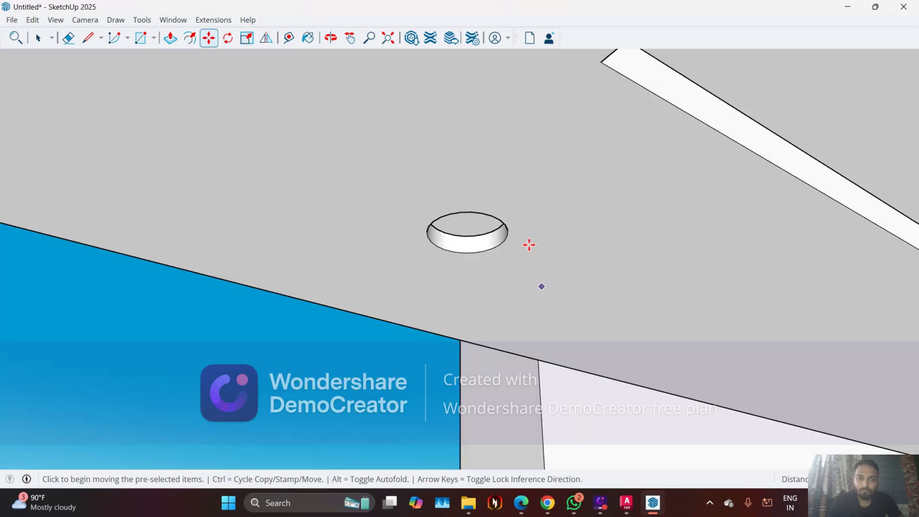
{"action": "scroll", "coordinate": [471, 233], "scroll_direction": "up", "scroll_amount": 1}
{"action": "scroll", "coordinate": [496, 241], "scroll_direction": "down", "scroll_amount": 5}
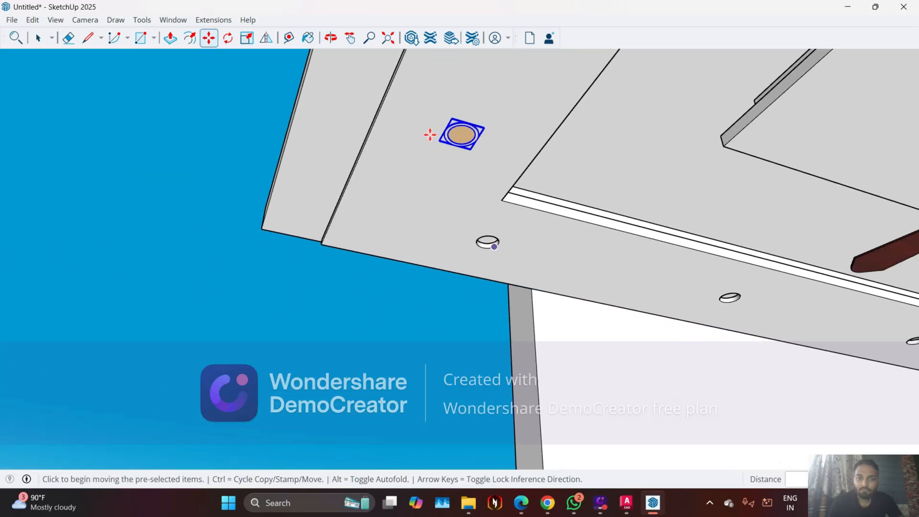
{"action": "scroll", "coordinate": [278, 164], "scroll_direction": "down", "scroll_amount": 3}
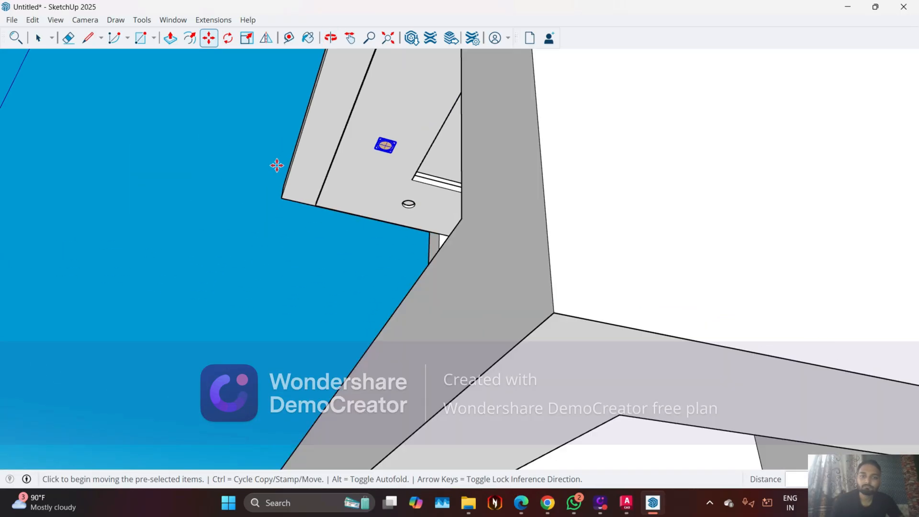
{"action": "middle_click_drag", "start_coordinate": [245, 171], "coordinate": [451, 236]}
{"action": "scroll", "coordinate": [562, 285], "scroll_direction": "down", "scroll_amount": 3}
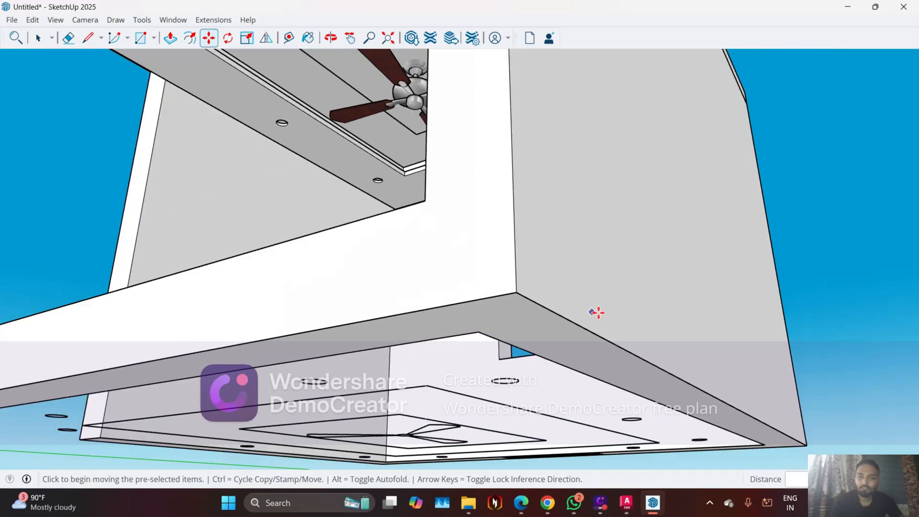
{"action": "scroll", "coordinate": [622, 319], "scroll_direction": "down", "scroll_amount": 3}
{"action": "middle_click_drag", "start_coordinate": [418, 318], "coordinate": [285, 191]}
{"action": "key", "text": "space"}
Examine the room's false ceiling, fan, AC and fitted light from inside the room and from above the ceiling
{"action": "middle_click_drag", "start_coordinate": [487, 122], "coordinate": [549, 185]}
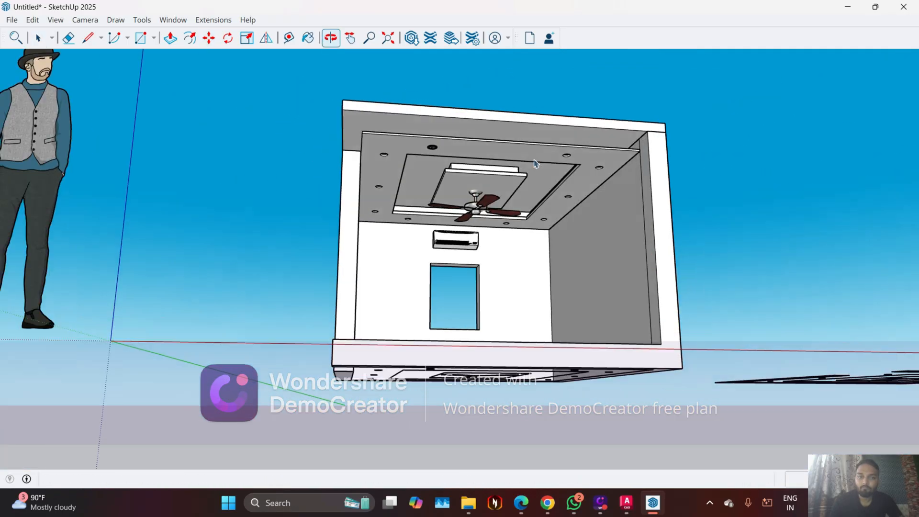
{"action": "scroll", "coordinate": [549, 185], "scroll_direction": "up", "scroll_amount": 5}
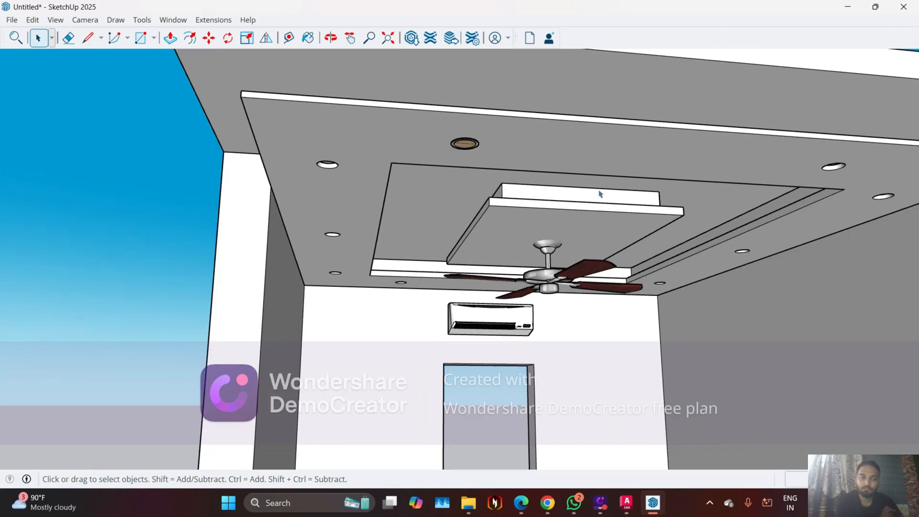
{"action": "middle_click_drag", "start_coordinate": [574, 181], "coordinate": [469, 100]}
{"action": "scroll", "coordinate": [466, 155], "scroll_direction": "down", "scroll_amount": 5}
{"action": "middle_click_drag", "start_coordinate": [528, 230], "coordinate": [504, 257]}
{"action": "scroll", "coordinate": [504, 257], "scroll_direction": "up", "scroll_amount": 4}
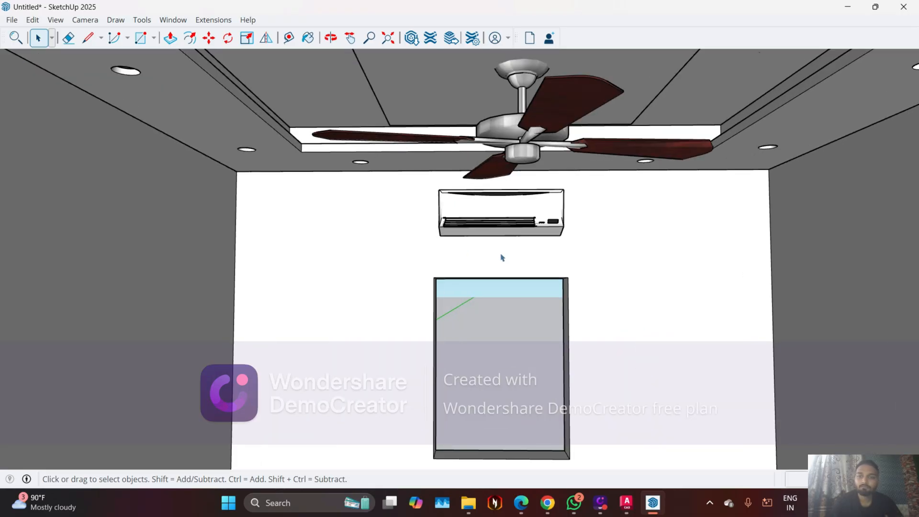
{"action": "scroll", "coordinate": [473, 262], "scroll_direction": "down", "scroll_amount": 6}
{"action": "middle_click_drag", "start_coordinate": [474, 262], "coordinate": [425, 169]}
{"action": "scroll", "coordinate": [380, 197], "scroll_direction": "up", "scroll_amount": 5}
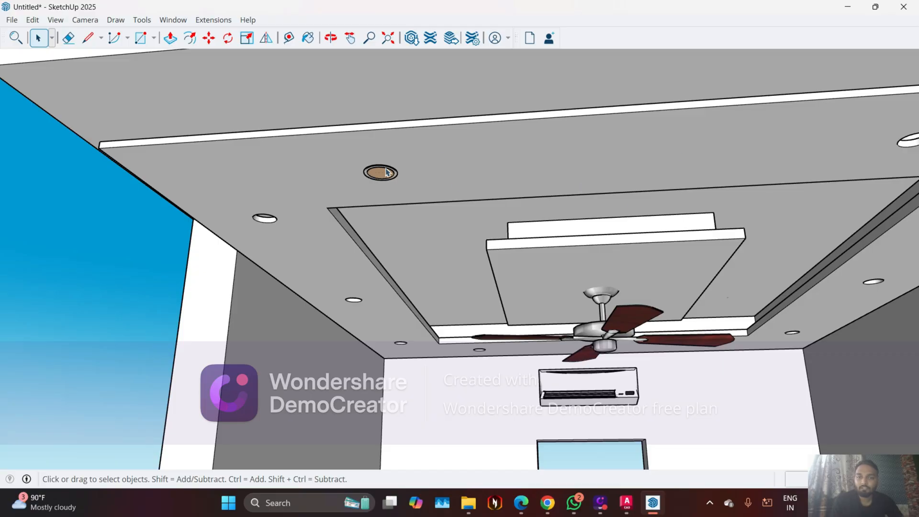
{"action": "scroll", "coordinate": [386, 173], "scroll_direction": "up", "scroll_amount": 2}
{"action": "middle_click_drag", "start_coordinate": [386, 173], "coordinate": [351, 340]}
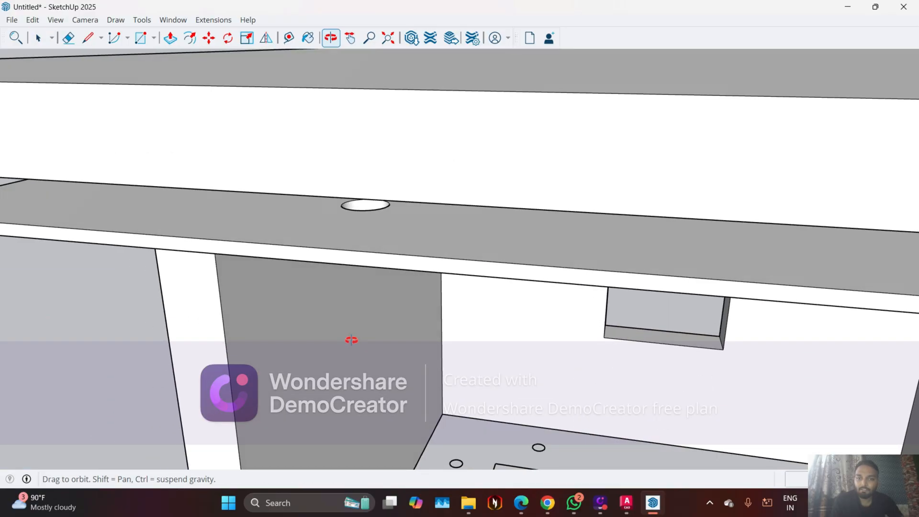
{"action": "scroll", "coordinate": [350, 269], "scroll_direction": "up", "scroll_amount": 2}
{"action": "scroll", "coordinate": [360, 233], "scroll_direction": "down", "scroll_amount": 5}
{"action": "middle_click_drag", "start_coordinate": [465, 258], "coordinate": [423, 143]}
{"action": "scroll", "coordinate": [449, 294], "scroll_direction": "down", "scroll_amount": 3}
Copy the fitted round light about 6' along the red axis into the other hole in the same row
{"action": "scroll", "coordinate": [449, 293], "scroll_direction": "down", "scroll_amount": 3}
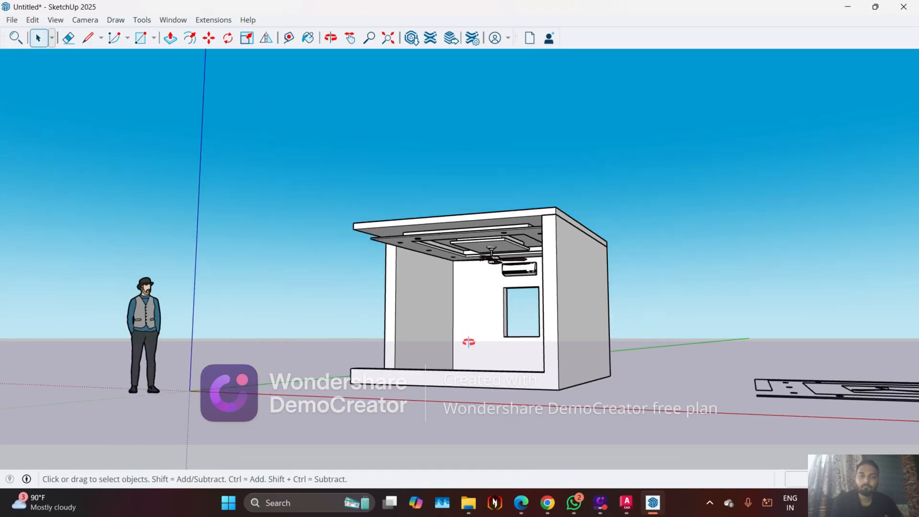
{"action": "middle_click_drag", "start_coordinate": [466, 343], "coordinate": [585, 135]}
{"action": "scroll", "coordinate": [490, 193], "scroll_direction": "up", "scroll_amount": 8}
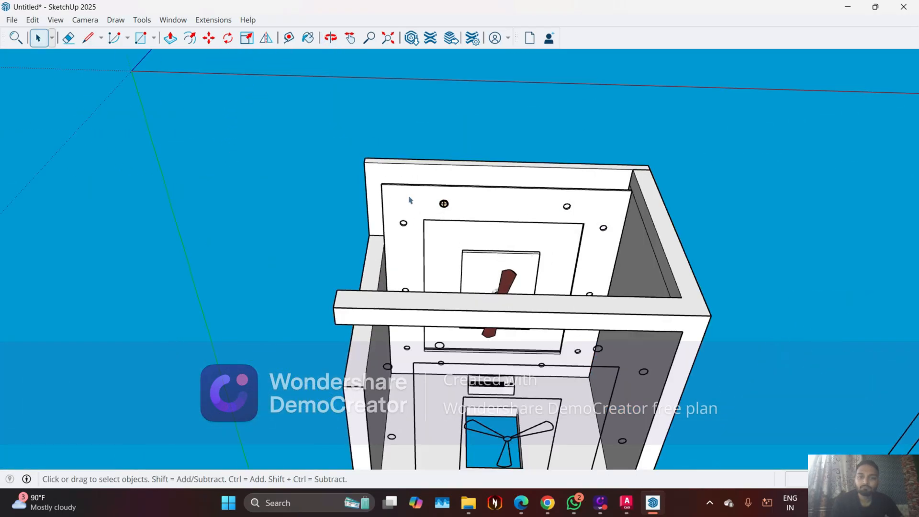
{"action": "scroll", "coordinate": [425, 239], "scroll_direction": "up", "scroll_amount": 2}
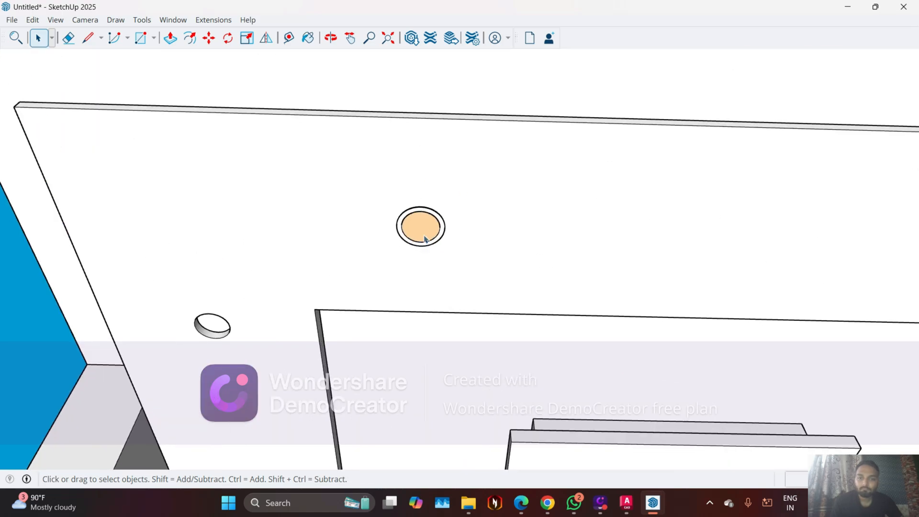
{"action": "key", "text": "m"}
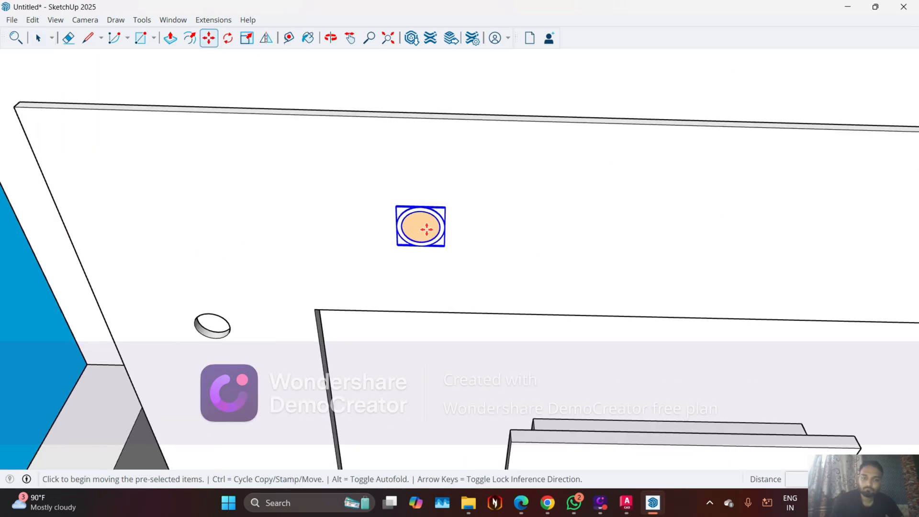
{"action": "key", "text": "ctrl"}
{"action": "scroll", "coordinate": [316, 271], "scroll_direction": "down", "scroll_amount": 2}
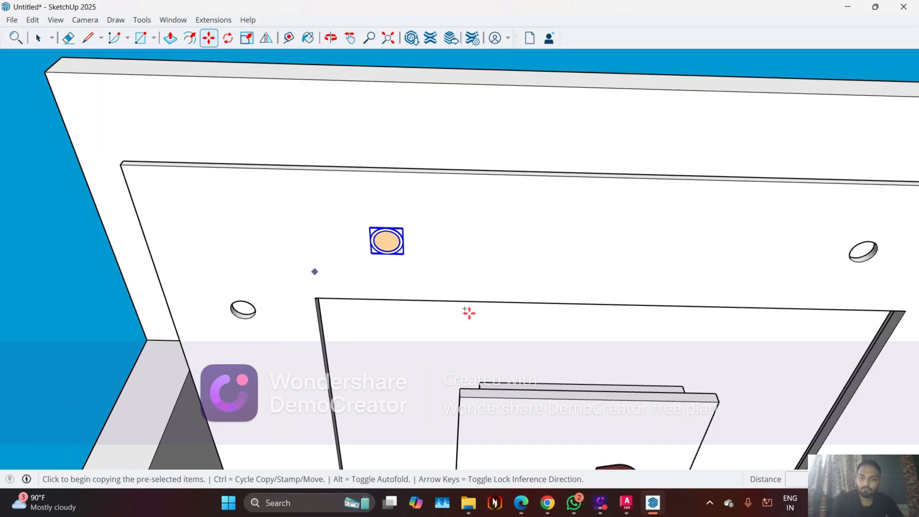
{"action": "left_click", "coordinate": [666, 305]}
{"action": "middle_click_drag", "start_coordinate": [665, 304], "coordinate": [710, 254]}
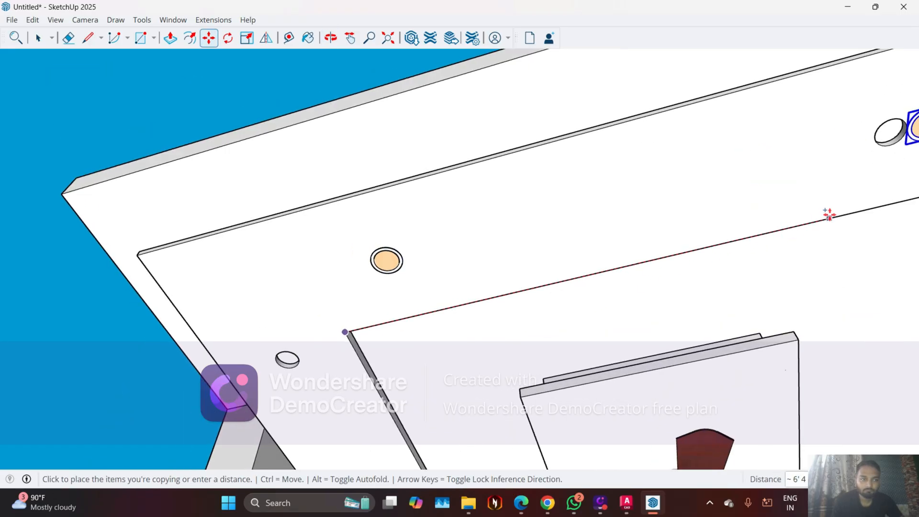
{"action": "scroll", "coordinate": [808, 222], "scroll_direction": "down", "scroll_amount": 3}
{"action": "scroll", "coordinate": [809, 221], "scroll_direction": "up", "scroll_amount": 1}
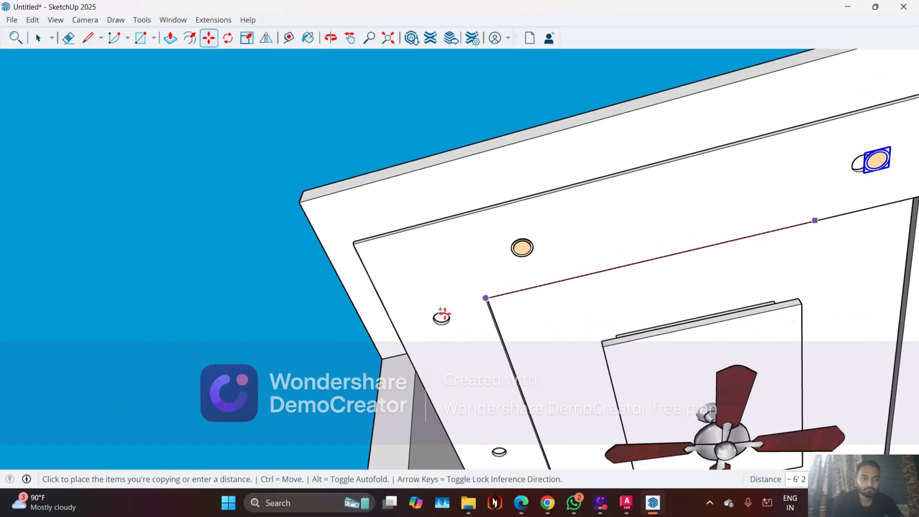
{"action": "scroll", "coordinate": [441, 314], "scroll_direction": "down", "scroll_amount": 3}
{"action": "scroll", "coordinate": [556, 288], "scroll_direction": "down", "scroll_amount": 4}
{"action": "scroll", "coordinate": [770, 240], "scroll_direction": "up", "scroll_amount": 3}
{"action": "scroll", "coordinate": [671, 239], "scroll_direction": "up", "scroll_amount": 5}
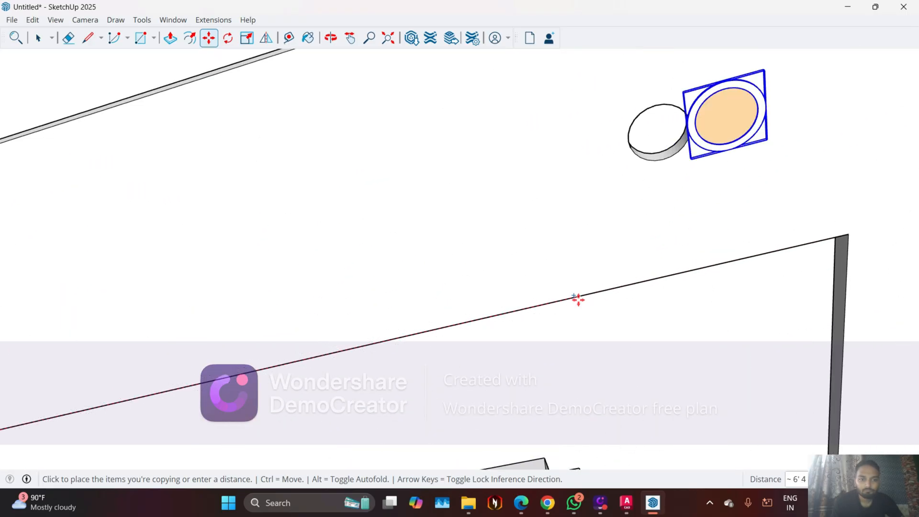
{"action": "left_click", "coordinate": [527, 305]}
{"action": "scroll", "coordinate": [502, 285], "scroll_direction": "down", "scroll_amount": 4}
{"action": "scroll", "coordinate": [520, 275], "scroll_direction": "down", "scroll_amount": 3}
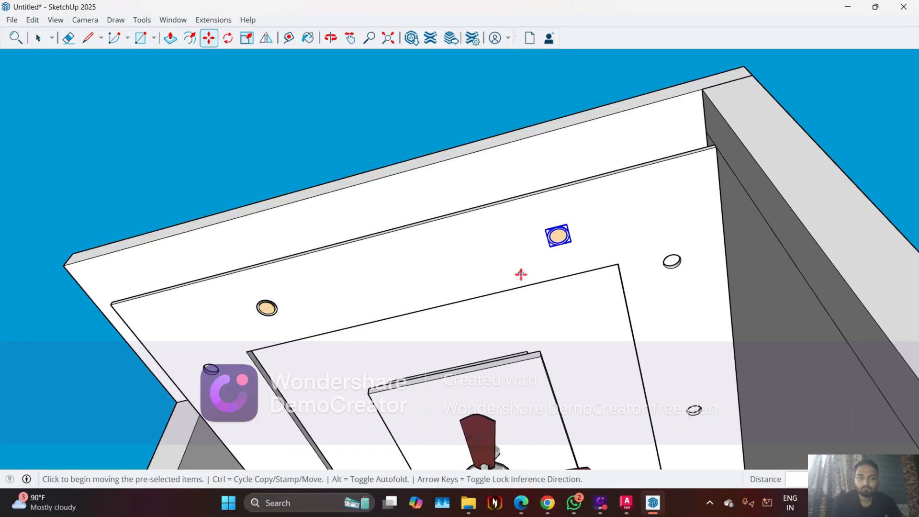
{"action": "key", "text": "space"}
Copy the two fitted round lights along the green axis into the matching pair of holes on the opposite side of the false ceiling
{"action": "scroll", "coordinate": [555, 245], "scroll_direction": "up", "scroll_amount": 3}
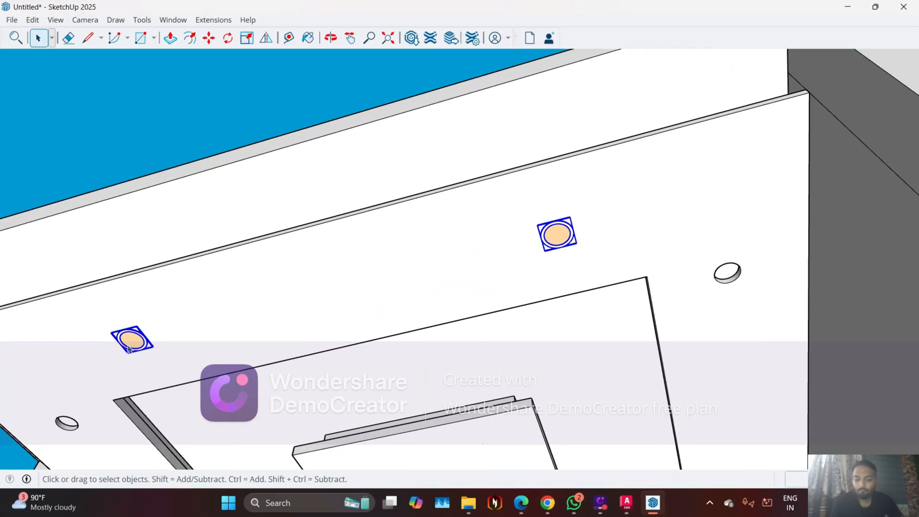
{"action": "key", "text": "m"}
{"action": "key", "text": "ctrl"}
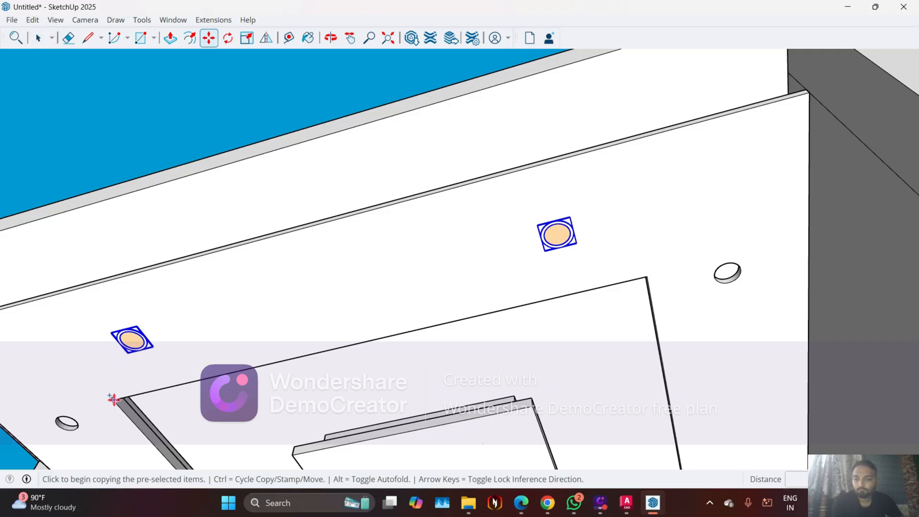
{"action": "left_click", "coordinate": [113, 400]}
{"action": "scroll", "coordinate": [162, 303], "scroll_direction": "down", "scroll_amount": 5}
{"action": "middle_click_drag", "start_coordinate": [296, 292], "coordinate": [463, 340]}
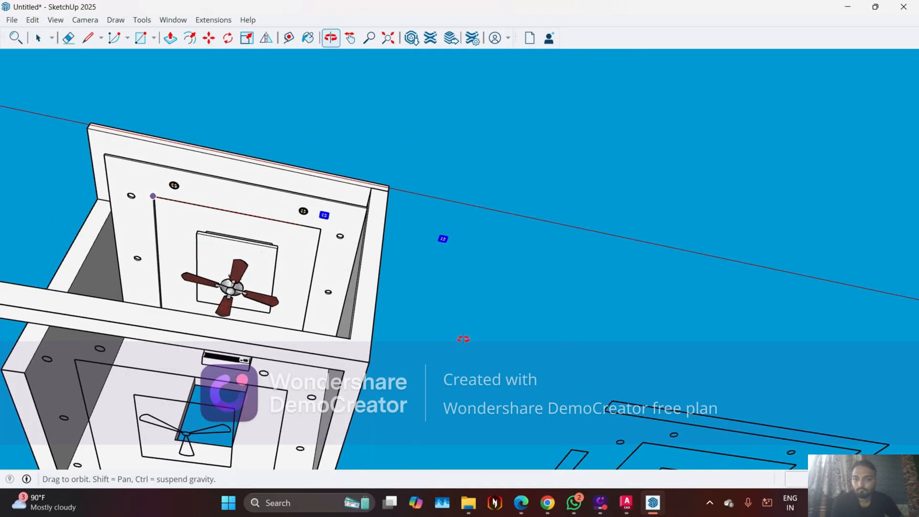
{"action": "scroll", "coordinate": [219, 303], "scroll_direction": "up", "scroll_amount": 3}
{"action": "middle_click_drag", "start_coordinate": [219, 303], "coordinate": [189, 457]}
{"action": "scroll", "coordinate": [103, 275], "scroll_direction": "up", "scroll_amount": 2}
{"action": "scroll", "coordinate": [102, 274], "scroll_direction": "up", "scroll_amount": 8}
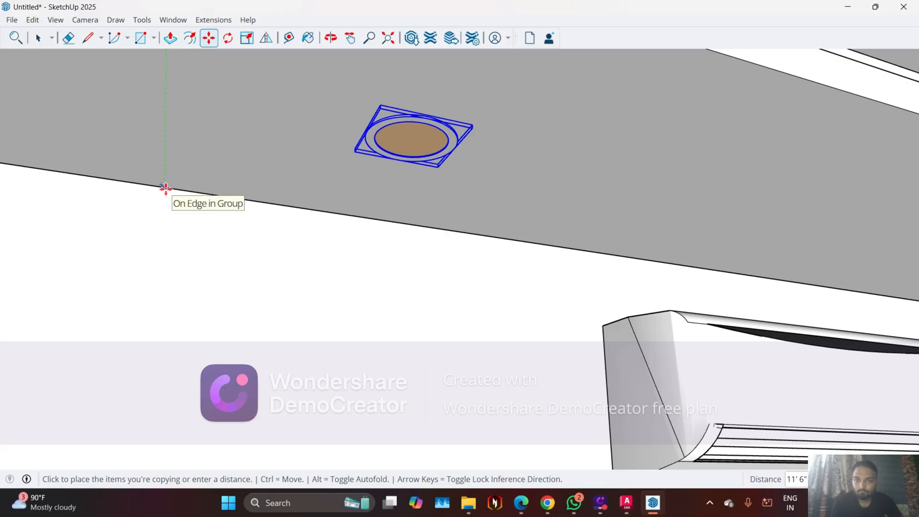
{"action": "middle_click_drag", "start_coordinate": [351, 183], "coordinate": [109, 217]}
{"action": "scroll", "coordinate": [379, 193], "scroll_direction": "down", "scroll_amount": 9}
{"action": "middle_click_drag", "start_coordinate": [518, 190], "coordinate": [733, 171]}
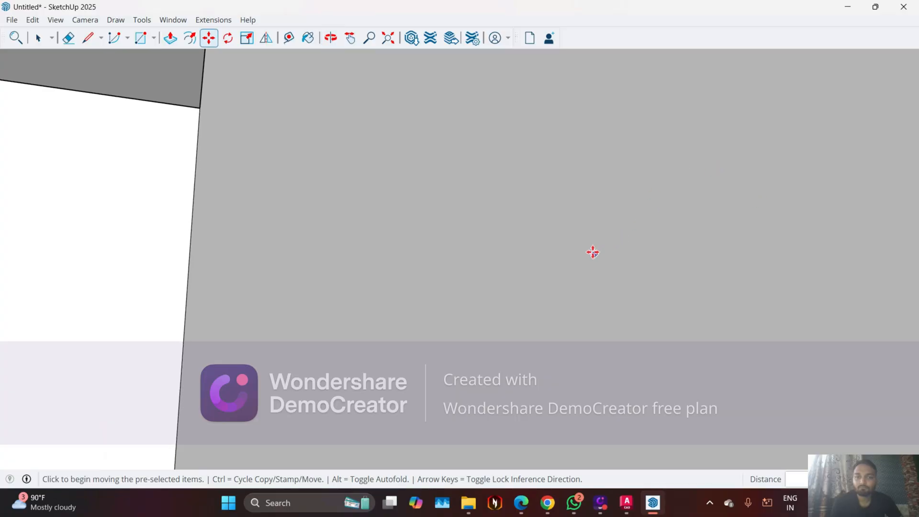
Clear the selection and examine the four fitted lights from inside the room and from below the false ceiling
{"action": "scroll", "coordinate": [198, 302], "scroll_direction": "down", "scroll_amount": 3}
{"action": "scroll", "coordinate": [480, 230], "scroll_direction": "down", "scroll_amount": 6}
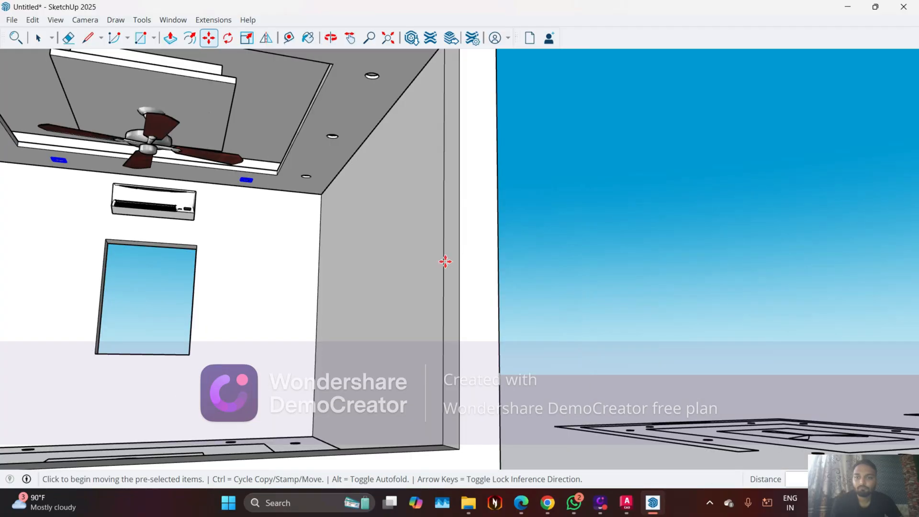
{"action": "middle_click_drag", "start_coordinate": [443, 260], "coordinate": [497, 265]}
{"action": "key", "text": "ctrl+t"}
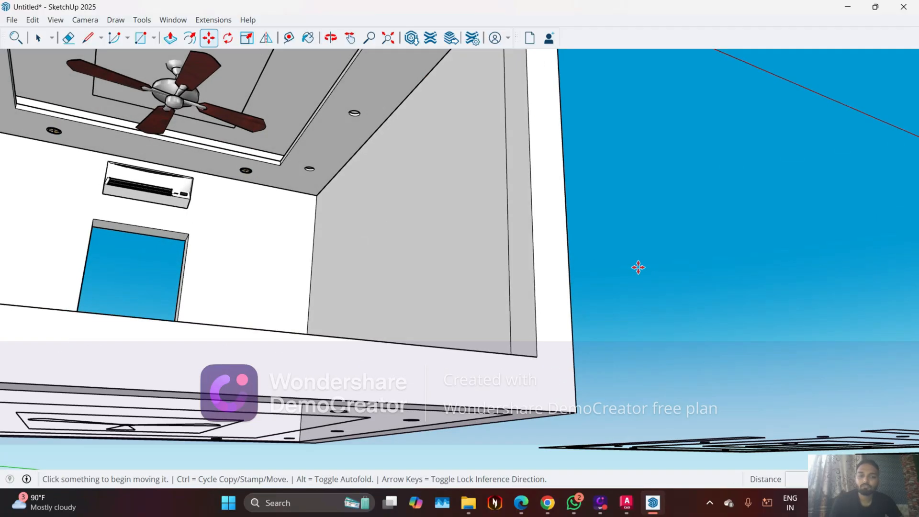
{"action": "key", "text": "space"}
{"action": "middle_click_drag", "start_coordinate": [673, 321], "coordinate": [678, 312]}
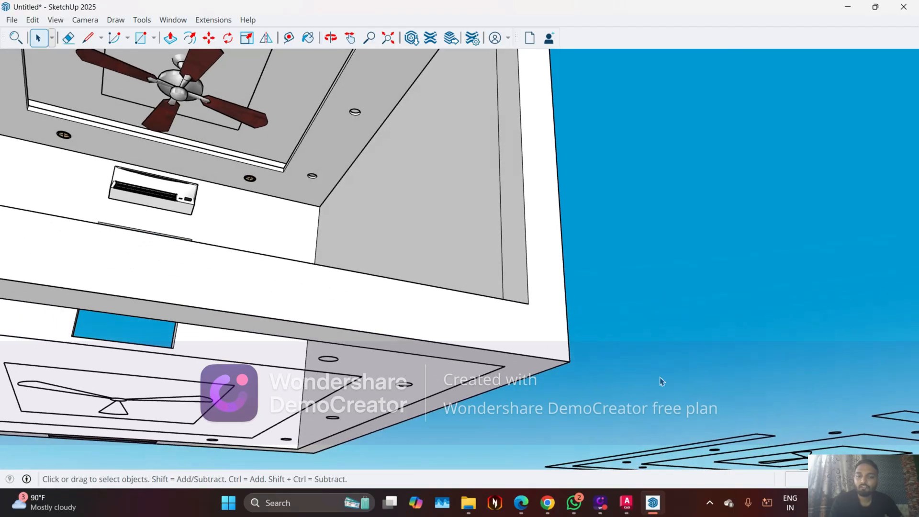
{"action": "scroll", "coordinate": [484, 360], "scroll_direction": "down", "scroll_amount": 5}
{"action": "middle_click_drag", "start_coordinate": [393, 266], "coordinate": [323, 228]}
{"action": "scroll", "coordinate": [324, 227], "scroll_direction": "up", "scroll_amount": 2}
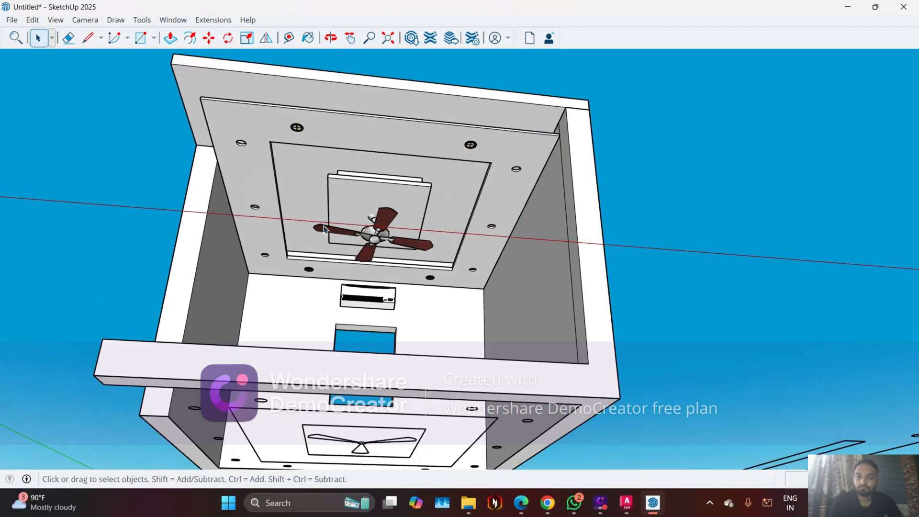
{"action": "scroll", "coordinate": [325, 229], "scroll_direction": "up", "scroll_amount": 2}
{"action": "middle_click_drag", "start_coordinate": [326, 167], "coordinate": [257, 142]}
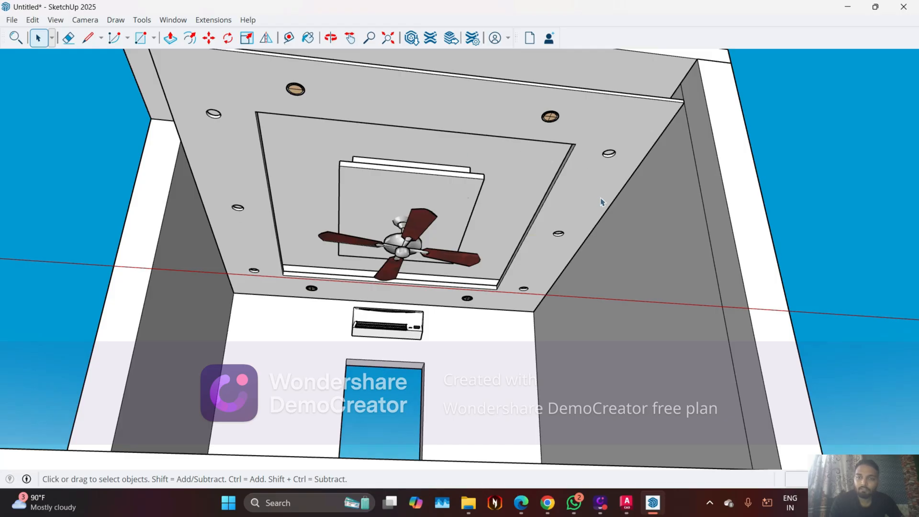
{"action": "scroll", "coordinate": [404, 251], "scroll_direction": "down", "scroll_amount": 3}
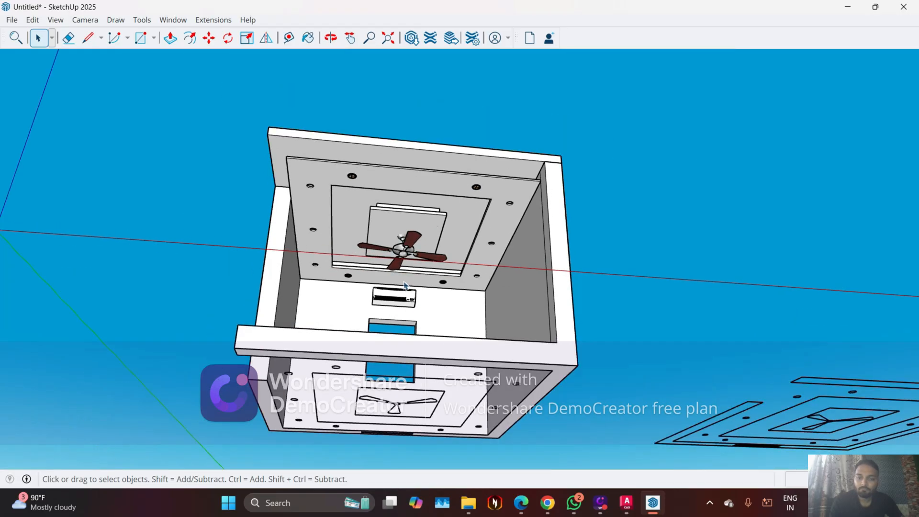
{"action": "mouse_move", "coordinate": [404, 251]}
{"action": "middle_mouse_down"}
{"action": "mouse_move", "coordinate": [389, 342]}
{"action": "mouse_move", "coordinate": [395, 322]}
{"action": "middle_mouse_up"}
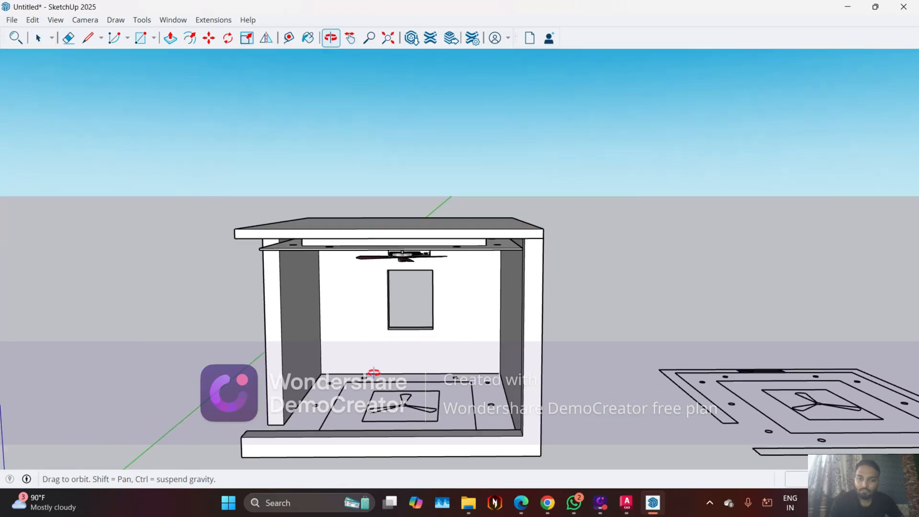
{"action": "scroll", "coordinate": [400, 318], "scroll_direction": "up", "scroll_amount": 5}
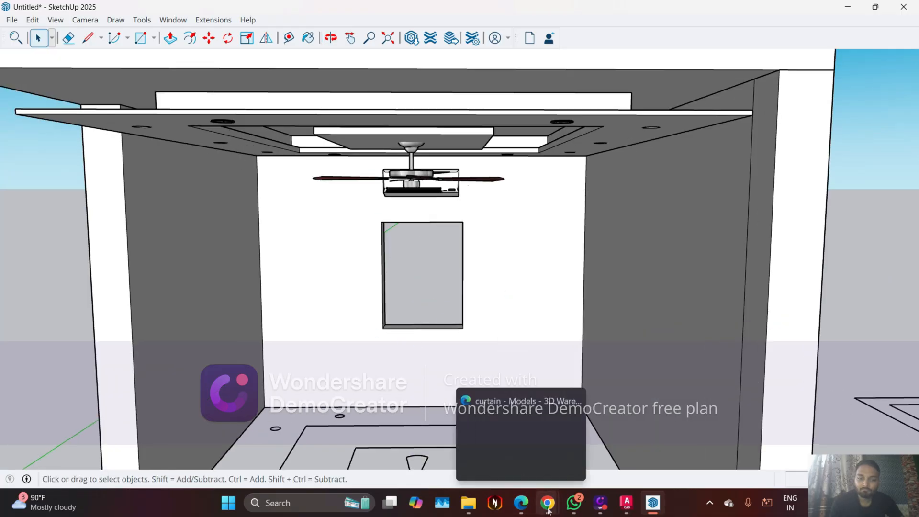
Group the curtains with their pelmet box in the Component_107 model and switch back to the room model
{"action": "mouse_move", "coordinate": [547, 502]}
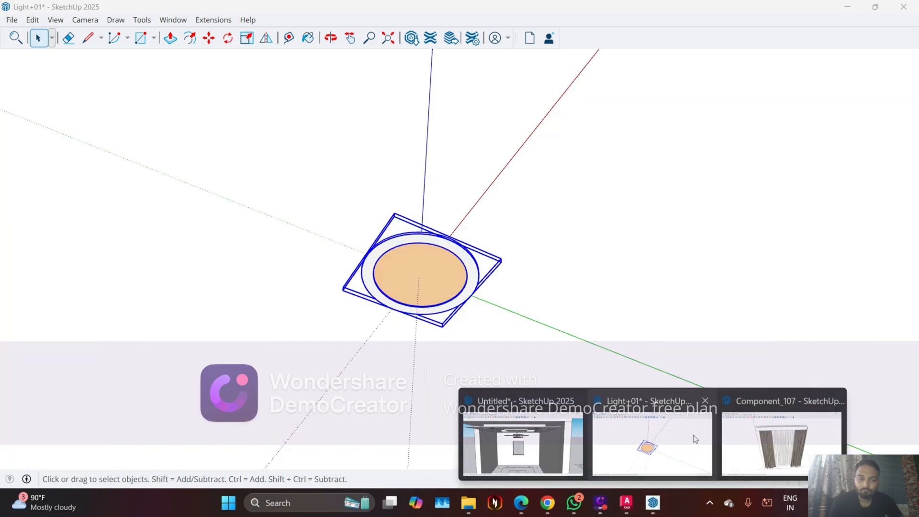
{"action": "left_click", "coordinate": [782, 437]}
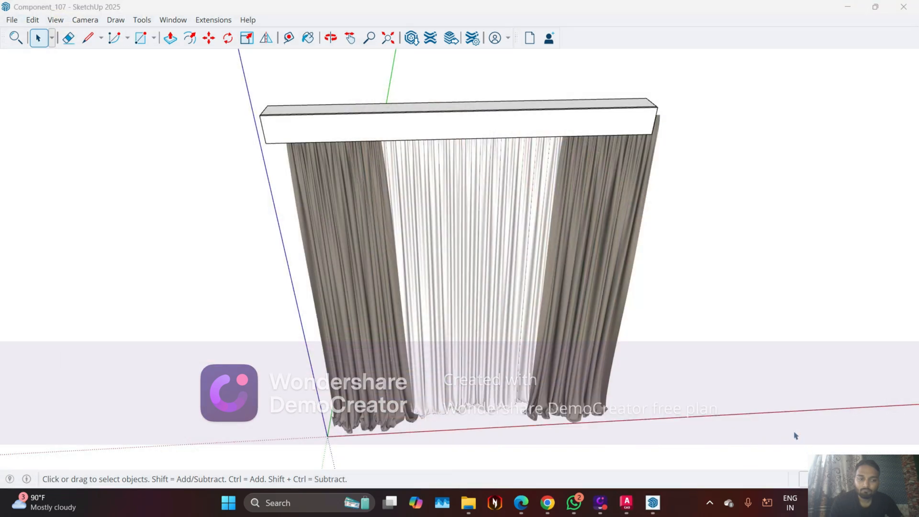
{"action": "left_click", "coordinate": [380, 131]}
{"action": "middle_click_drag", "start_coordinate": [345, 136], "coordinate": [311, 199]}
{"action": "middle_click_drag", "start_coordinate": [482, 191], "coordinate": [307, 116]}
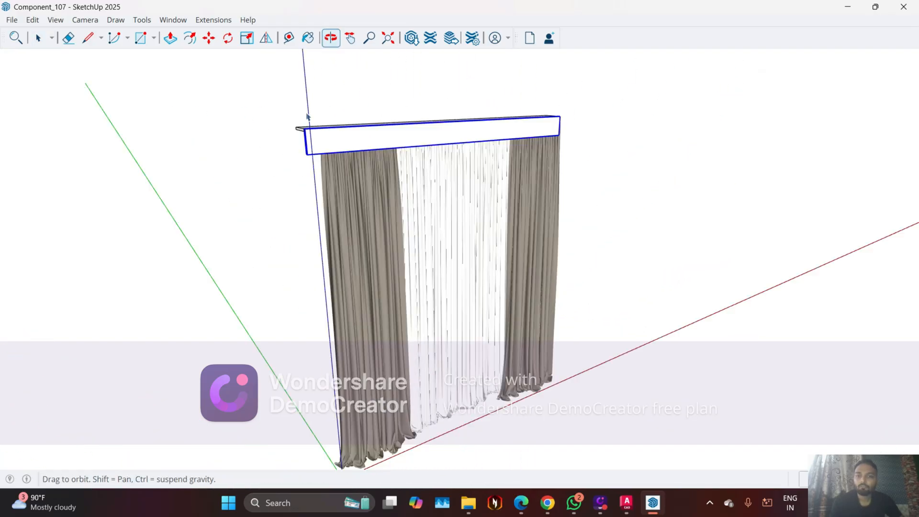
{"action": "left_click_drag", "start_coordinate": [324, 97], "coordinate": [261, 61]}
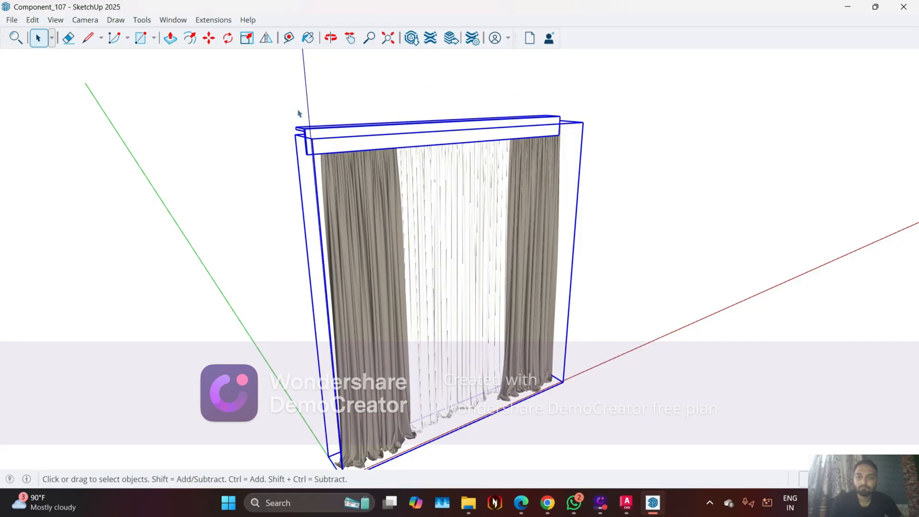
{"action": "right_click", "coordinate": [363, 145]}
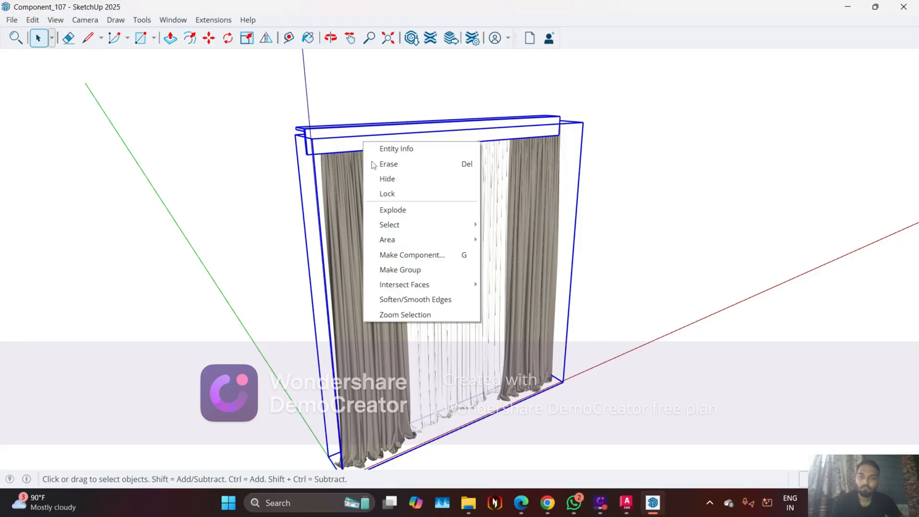
{"action": "left_click", "coordinate": [424, 273]}
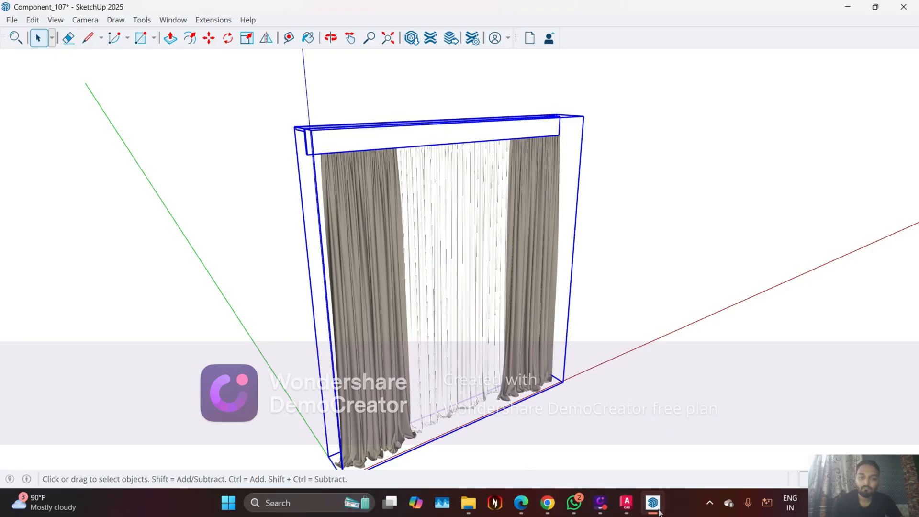
{"action": "mouse_move", "coordinate": [653, 503]}
{"action": "left_click", "coordinate": [468, 432]}
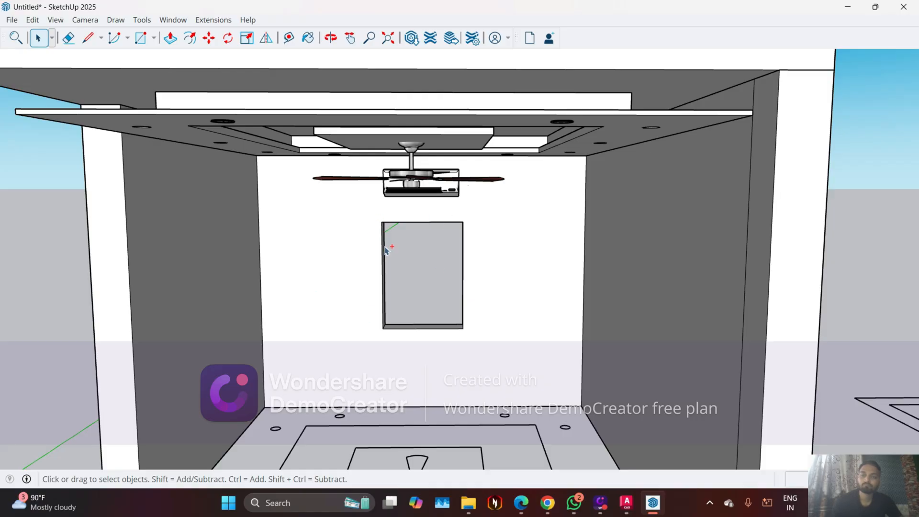
Paste the grouped curtains with their pelmet box beside the room, next to the spare ceiling plan, and clear the selection
{"action": "key", "text": "ctrl+v"}
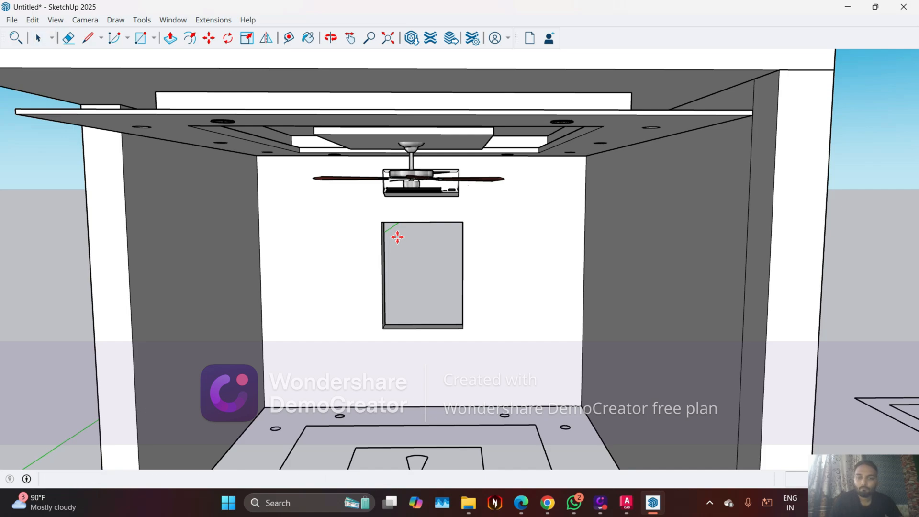
{"action": "scroll", "coordinate": [386, 242], "scroll_direction": "down", "scroll_amount": 5}
{"action": "middle_click_drag", "start_coordinate": [384, 249], "coordinate": [432, 268]}
{"action": "scroll", "coordinate": [359, 243], "scroll_direction": "up", "scroll_amount": 2}
{"action": "scroll", "coordinate": [362, 261], "scroll_direction": "up", "scroll_amount": 3}
{"action": "scroll", "coordinate": [391, 343], "scroll_direction": "down", "scroll_amount": 3}
{"action": "scroll", "coordinate": [614, 306], "scroll_direction": "down", "scroll_amount": 3}
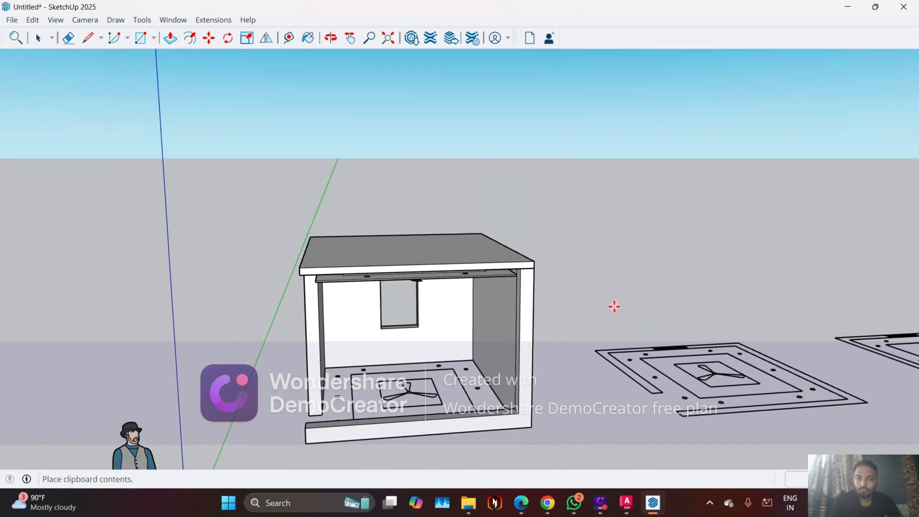
{"action": "scroll", "coordinate": [665, 343], "scroll_direction": "down", "scroll_amount": 2}
{"action": "scroll", "coordinate": [670, 345], "scroll_direction": "up", "scroll_amount": 2}
{"action": "scroll", "coordinate": [669, 344], "scroll_direction": "up", "scroll_amount": 5}
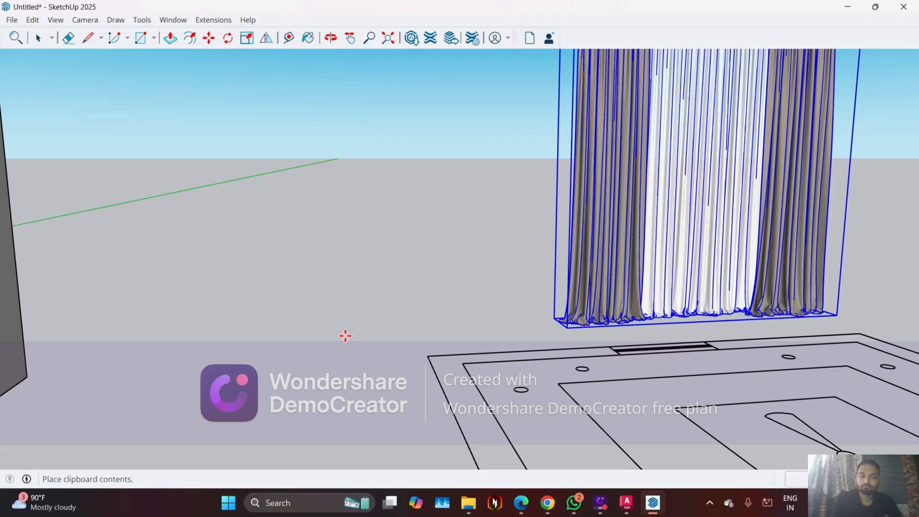
{"action": "key", "text": "Escape"}
{"action": "key", "text": "space"}
{"action": "scroll", "coordinate": [293, 317], "scroll_direction": "down", "scroll_amount": 5}
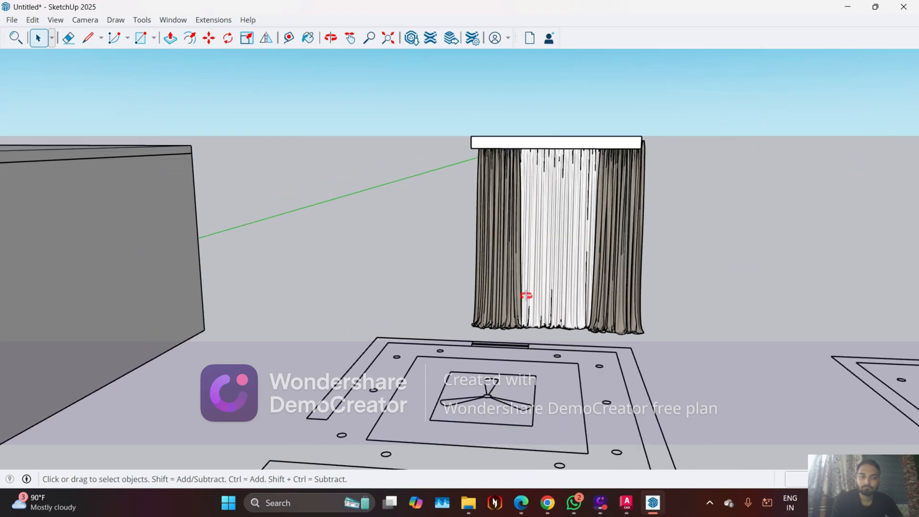
Draw a rectangle over the window strip in the spare plan's wall and pull it up into a tall reference box
{"action": "middle_click_drag", "start_coordinate": [526, 295], "coordinate": [383, 312]}
{"action": "scroll", "coordinate": [442, 371], "scroll_direction": "up", "scroll_amount": 5}
{"action": "left_click", "coordinate": [141, 38]}
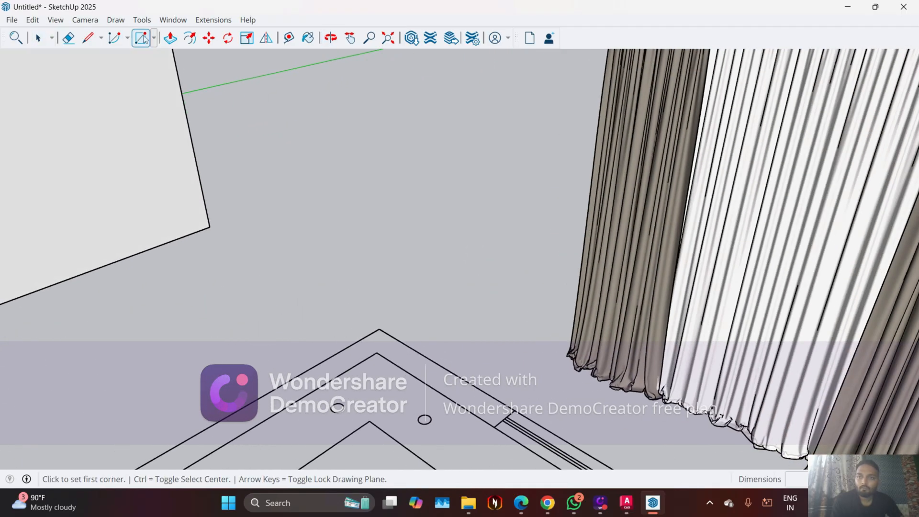
{"action": "scroll", "coordinate": [407, 213], "scroll_direction": "down", "scroll_amount": 5}
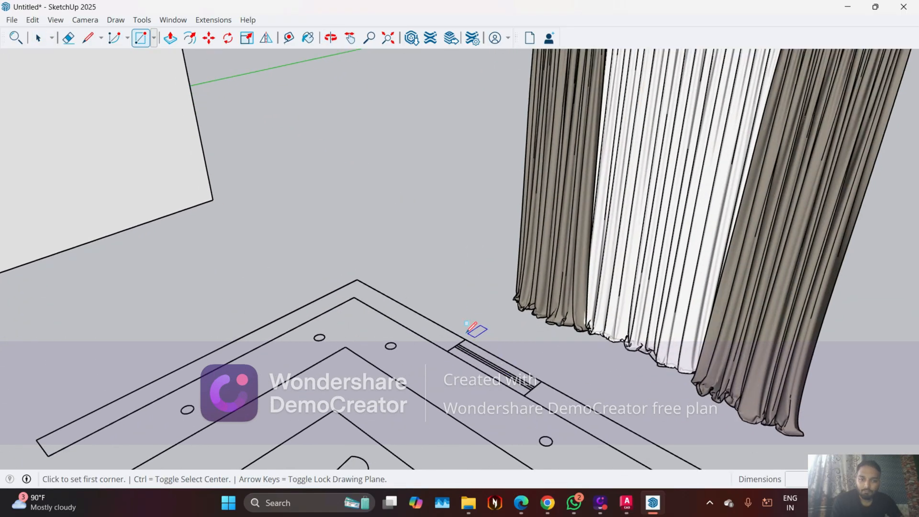
{"action": "left_click", "coordinate": [465, 339]}
{"action": "left_click", "coordinate": [530, 389]}
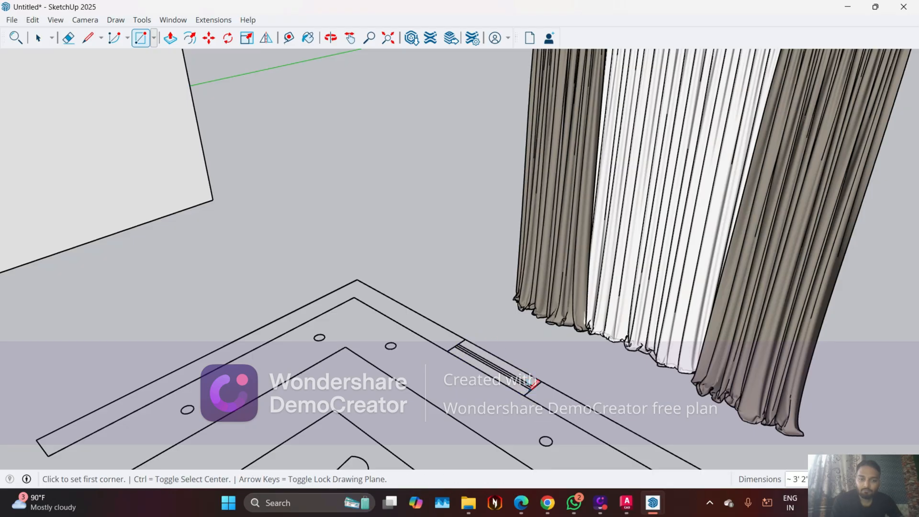
{"action": "key", "text": "p"}
{"action": "left_click", "coordinate": [502, 378]}
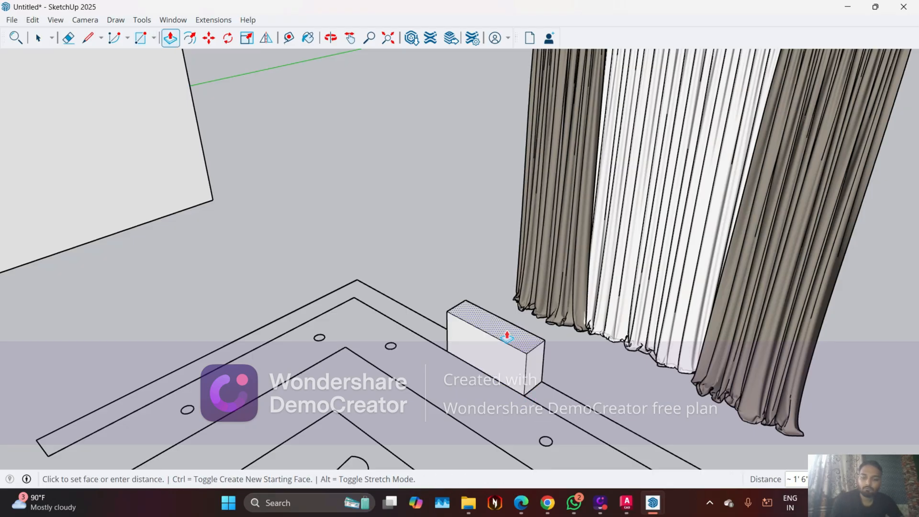
{"action": "key", "text": "Return"}
{"action": "key", "text": "space"}
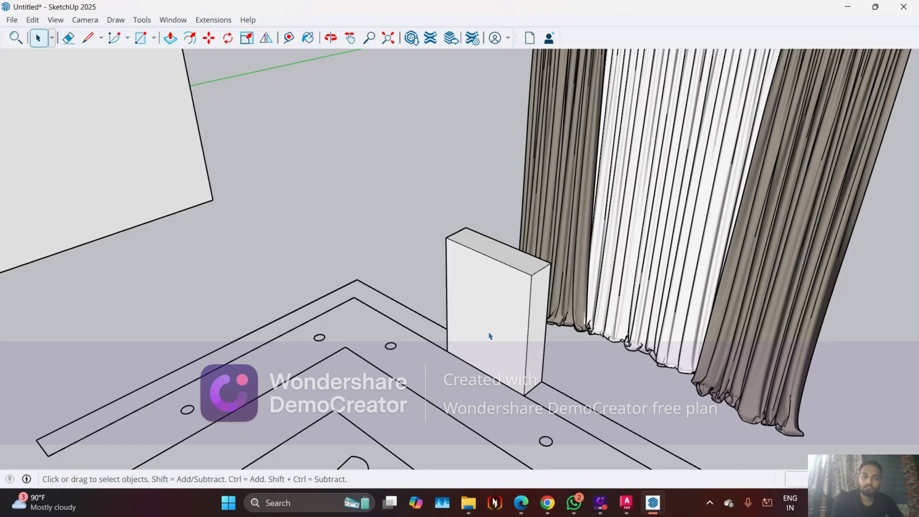
Scale the curtain group down to about 0.30 along the red and blue axes, bringing it near the reference box's size
{"action": "middle_click_drag", "start_coordinate": [489, 334], "coordinate": [474, 314]}
{"action": "scroll", "coordinate": [494, 303], "scroll_direction": "down", "scroll_amount": 4}
{"action": "middle_click_drag", "start_coordinate": [518, 240], "coordinate": [617, 135]}
{"action": "left_click", "coordinate": [617, 133]}
{"action": "key", "text": "s"}
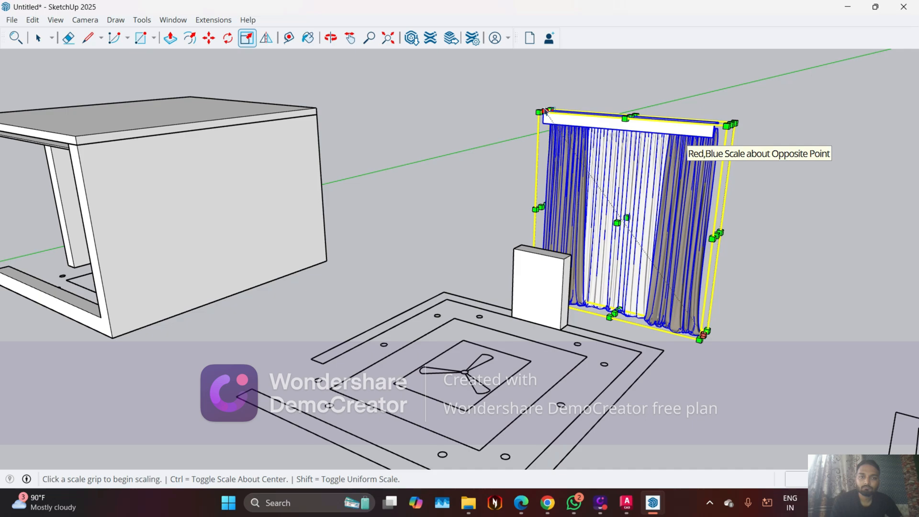
{"action": "left_click", "coordinate": [542, 112]}
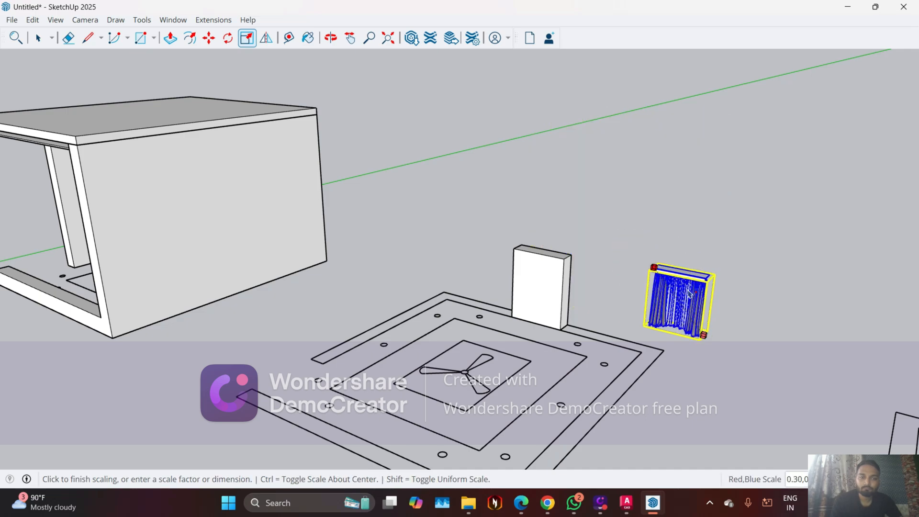
{"action": "left_click", "coordinate": [582, 299]}
Move the curtain group by the rear corner of its pelmet onto the reference box's upper front corner, then deselect it
{"action": "middle_click_drag", "start_coordinate": [582, 300], "coordinate": [588, 371]}
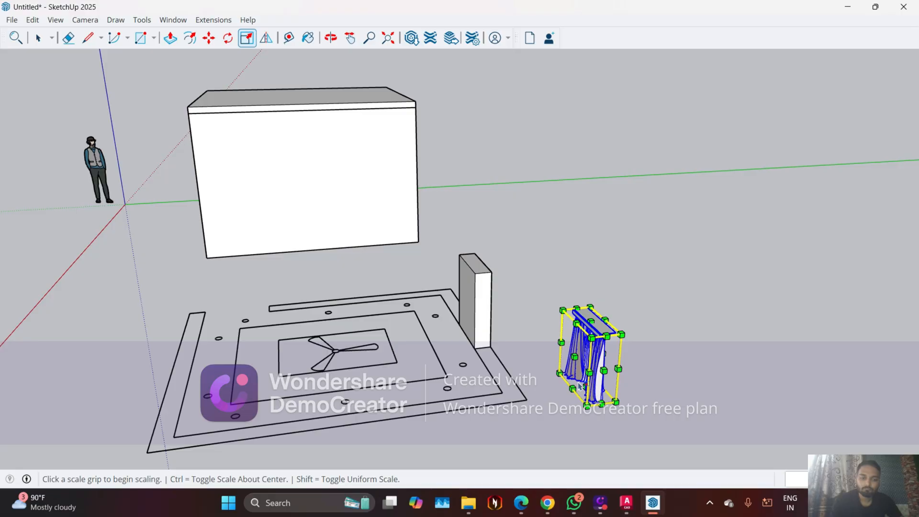
{"action": "scroll", "coordinate": [581, 387], "scroll_direction": "up", "scroll_amount": 2}
{"action": "key", "text": "m"}
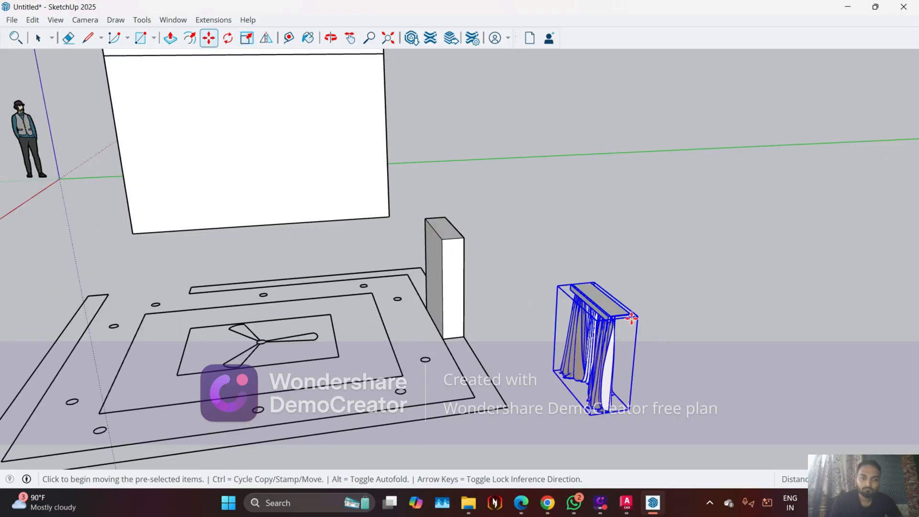
{"action": "mouse_move", "coordinate": [632, 319]}
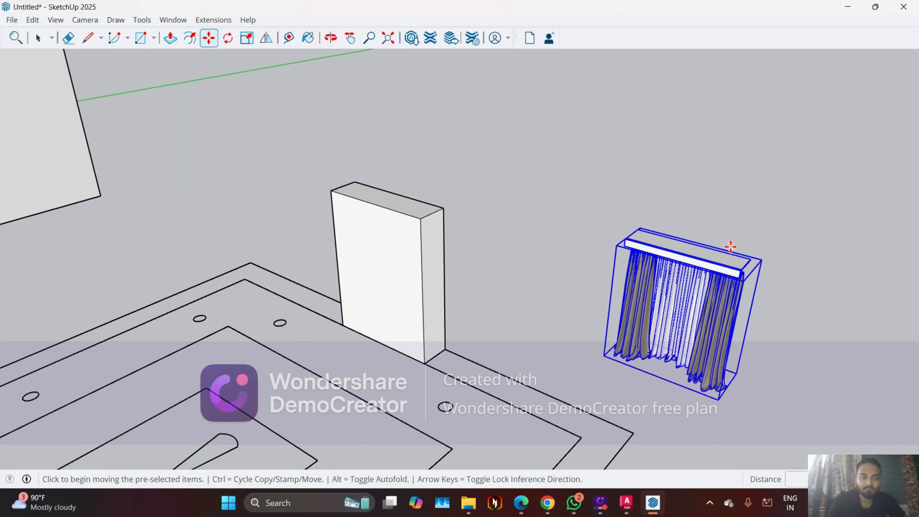
{"action": "scroll", "coordinate": [731, 246], "scroll_direction": "up", "scroll_amount": 1}
{"action": "scroll", "coordinate": [734, 264], "scroll_direction": "up", "scroll_amount": 2}
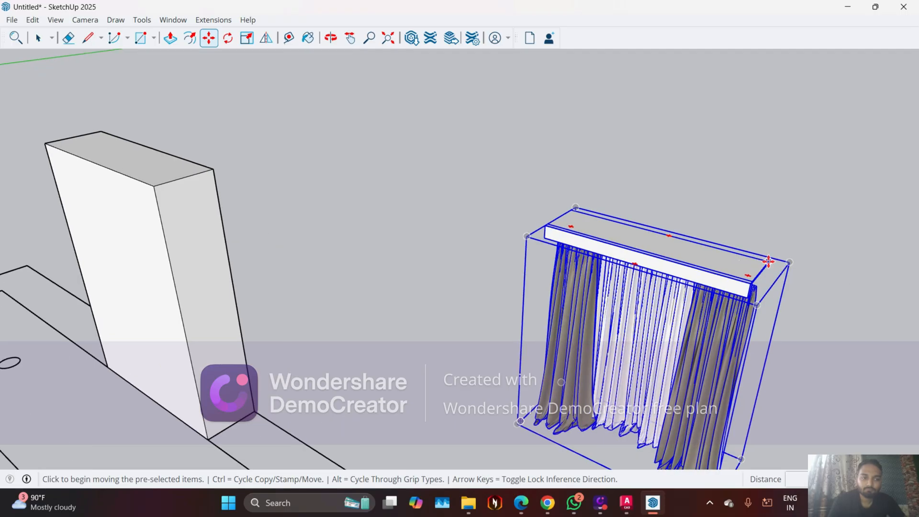
{"action": "left_click", "coordinate": [768, 261]}
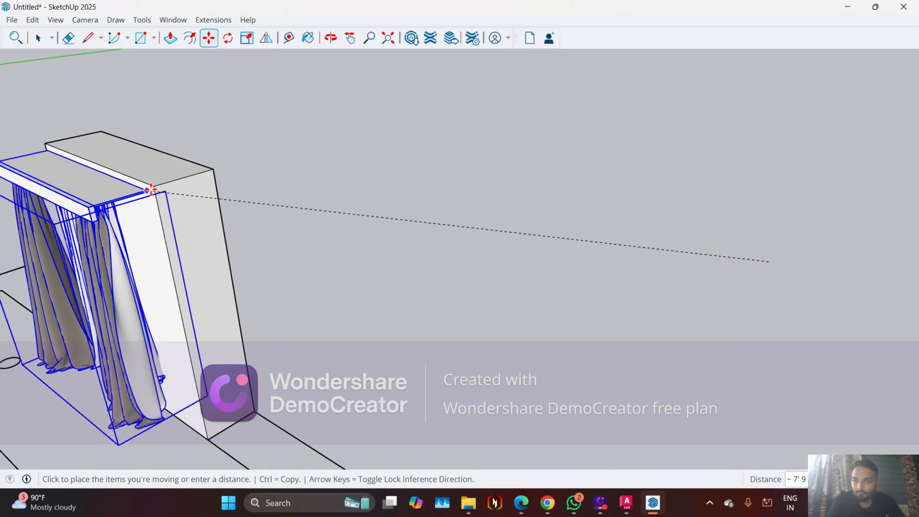
{"action": "left_click", "coordinate": [152, 188]}
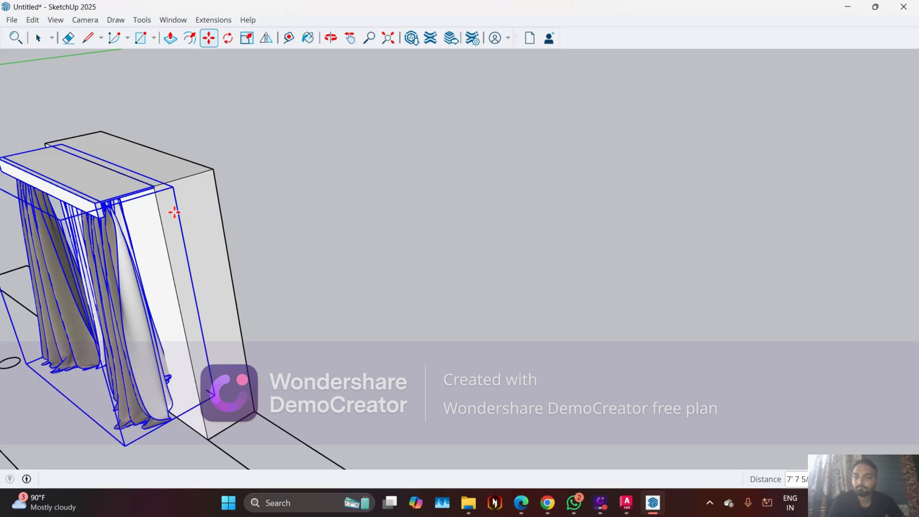
{"action": "middle_click_drag", "start_coordinate": [172, 209], "coordinate": [509, 160]}
{"action": "middle_click_drag", "start_coordinate": [556, 235], "coordinate": [544, 271]}
{"action": "key", "text": "Escape"}
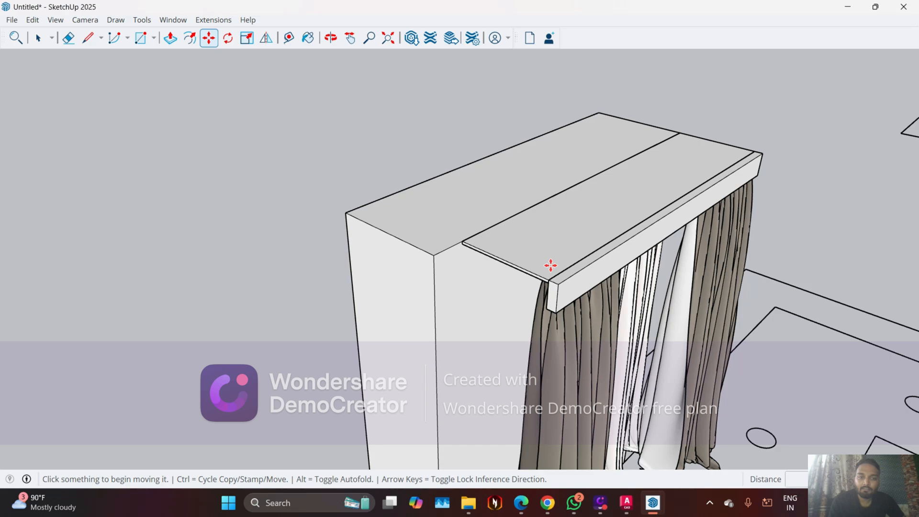
Try to enlarge the curtain group by about 1.10 along the red and blue axes to reach the reference box's edge
{"action": "key", "text": "space"}
{"action": "left_click", "coordinate": [551, 269]}
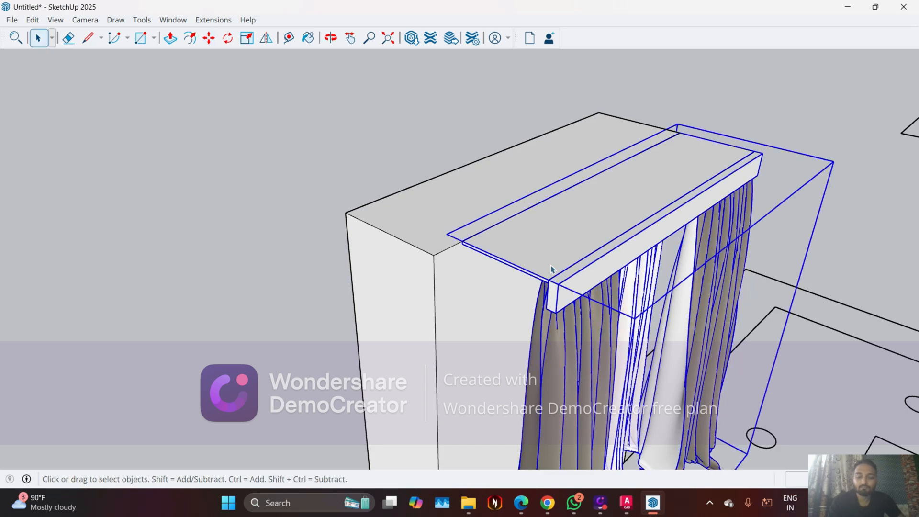
{"action": "key", "text": "s"}
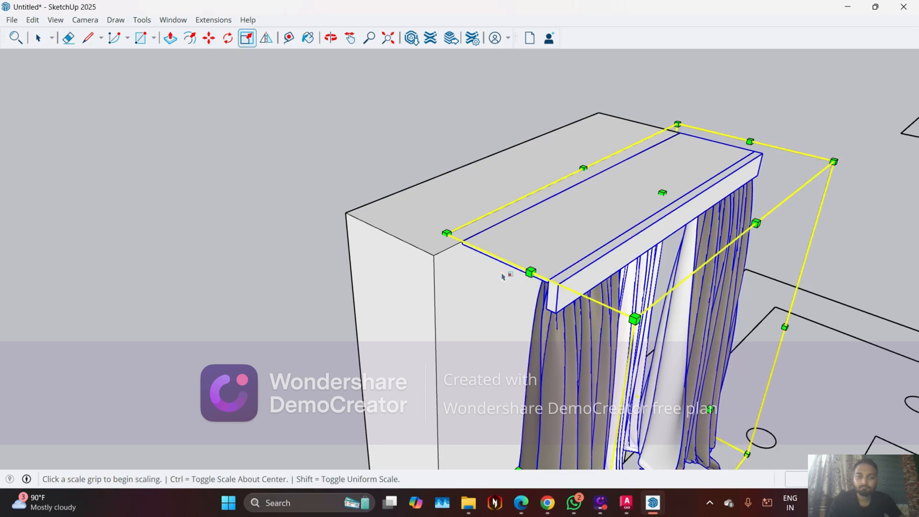
{"action": "left_click", "coordinate": [530, 272]}
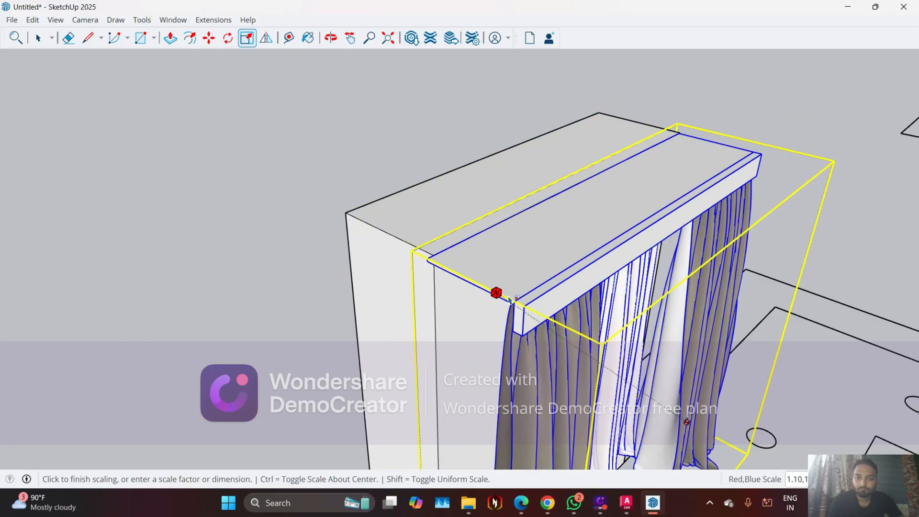
{"action": "left_click", "coordinate": [507, 296]}
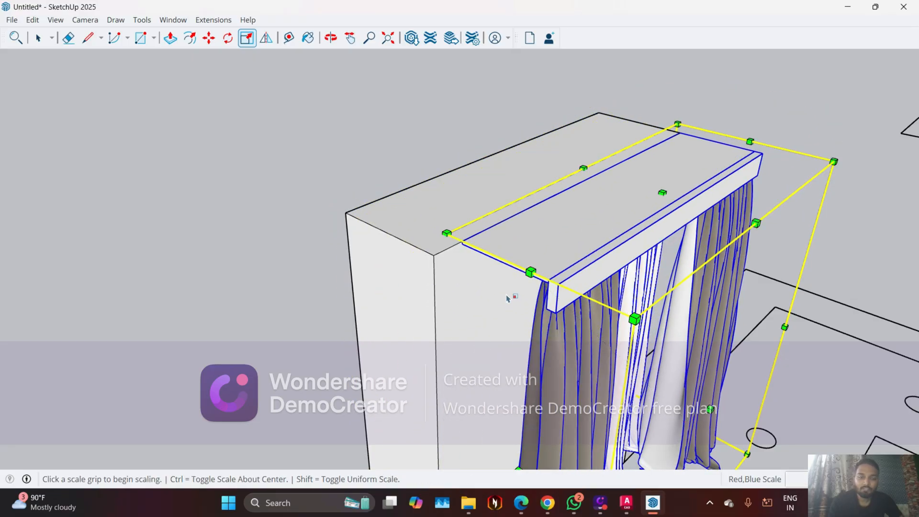
Scale the curtain group's depth to about 0.43 along the green axis against the front of the reference box
{"action": "scroll", "coordinate": [508, 295], "scroll_direction": "down", "scroll_amount": 1}
{"action": "middle_click_drag", "start_coordinate": [511, 298], "coordinate": [531, 315]}
{"action": "scroll", "coordinate": [506, 203], "scroll_direction": "down", "scroll_amount": 3}
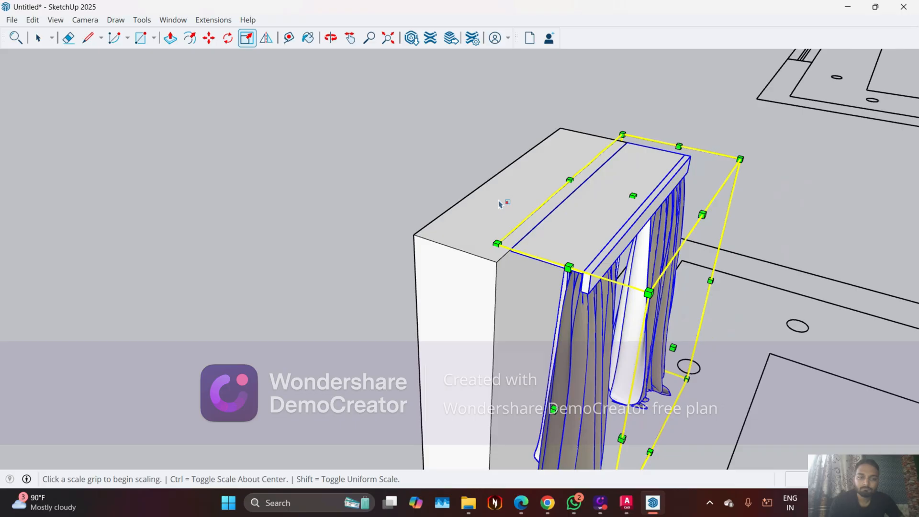
{"action": "scroll", "coordinate": [534, 330], "scroll_direction": "up", "scroll_amount": 2}
{"action": "scroll", "coordinate": [534, 335], "scroll_direction": "up", "scroll_amount": 1}
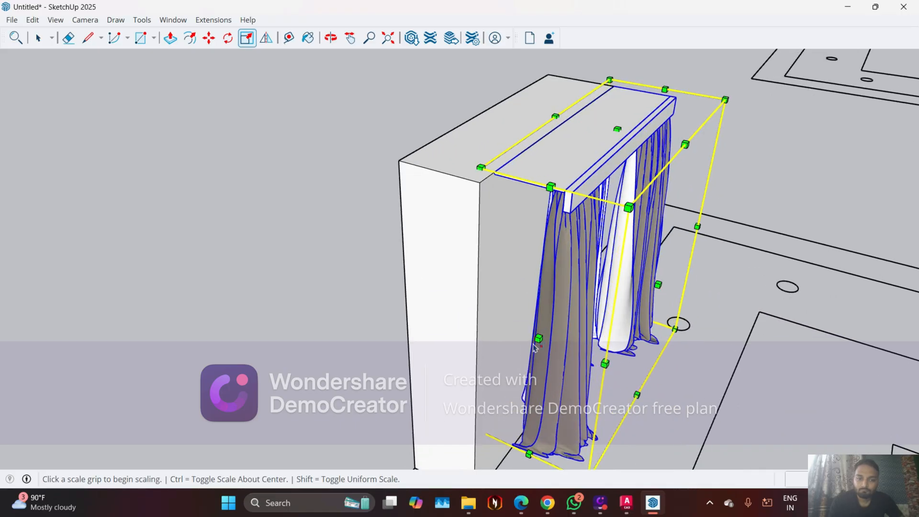
{"action": "left_click", "coordinate": [539, 339]}
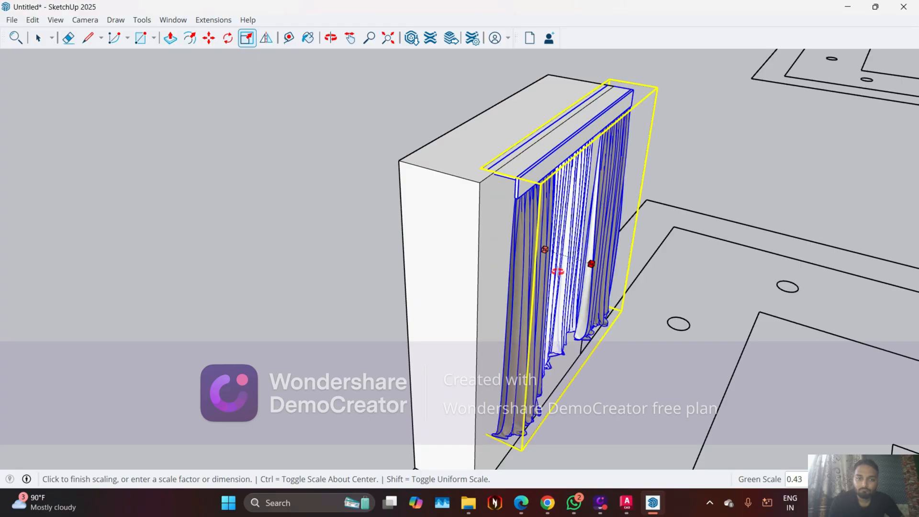
{"action": "left_click", "coordinate": [557, 272]}
Stretch the curtain group along the red axis to the reference box's side edge and by 1.41 along the blue axis to its base
{"action": "middle_click_drag", "start_coordinate": [558, 271], "coordinate": [547, 310]}
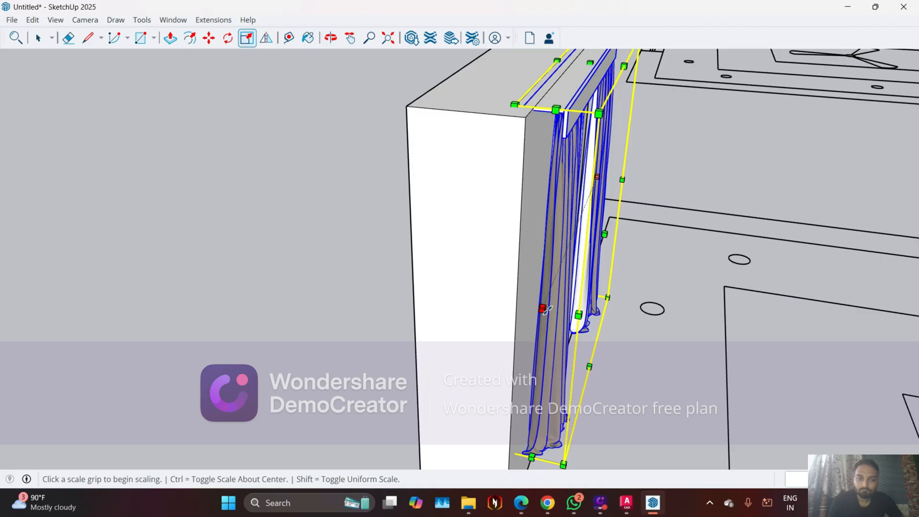
{"action": "left_click", "coordinate": [545, 308]}
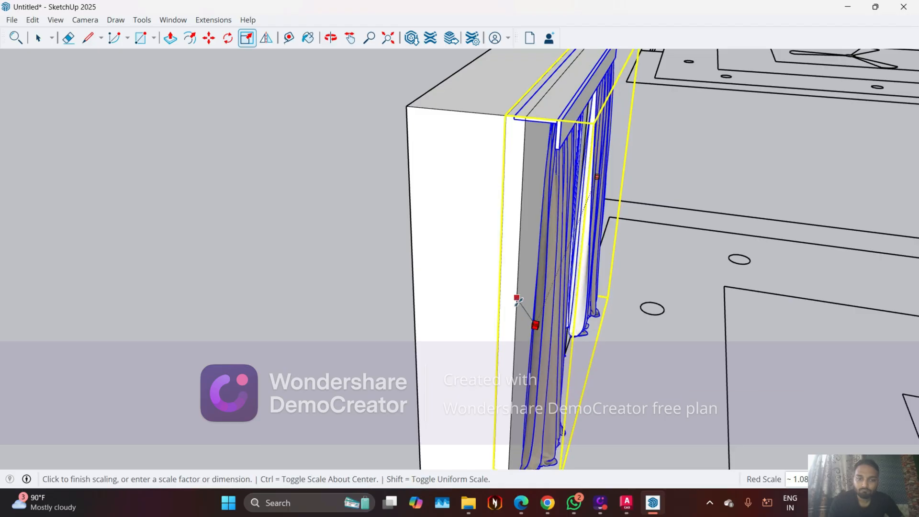
{"action": "left_click", "coordinate": [529, 330]}
{"action": "middle_click_drag", "start_coordinate": [529, 330], "coordinate": [369, 308]}
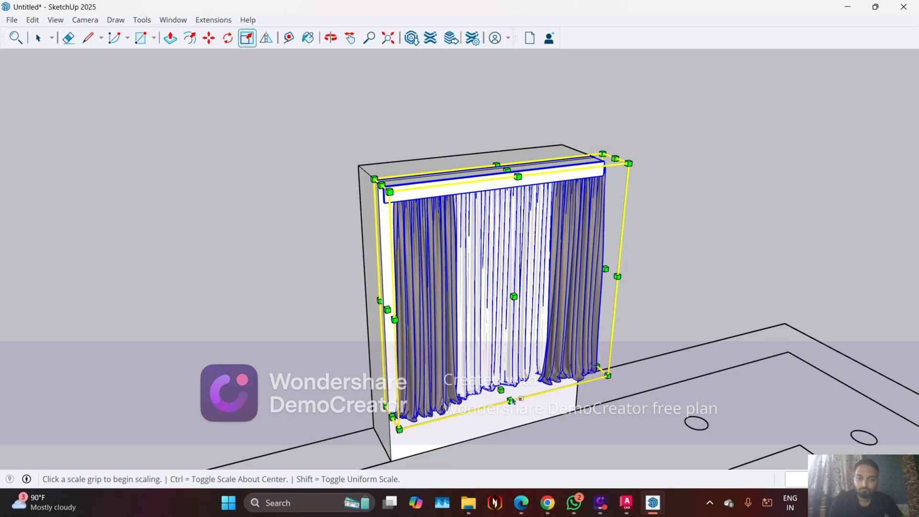
{"action": "left_click", "coordinate": [500, 390]}
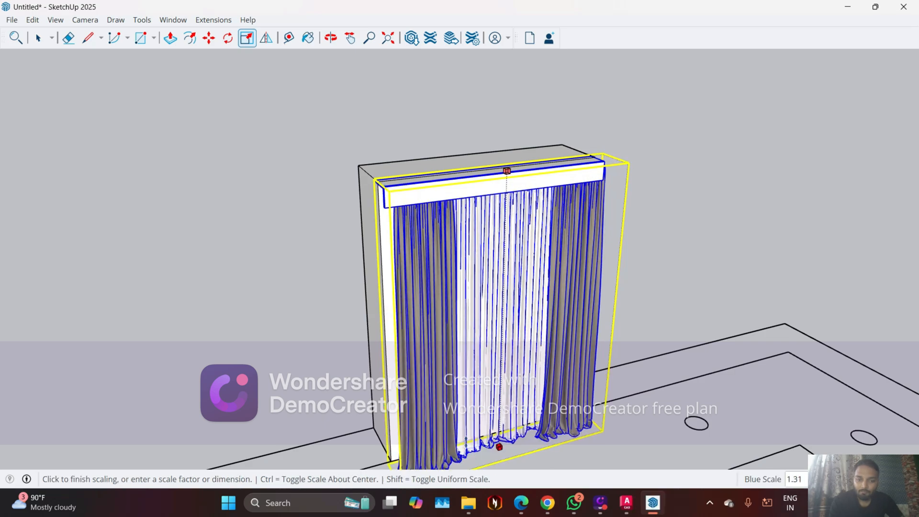
{"action": "left_click", "coordinate": [394, 462]}
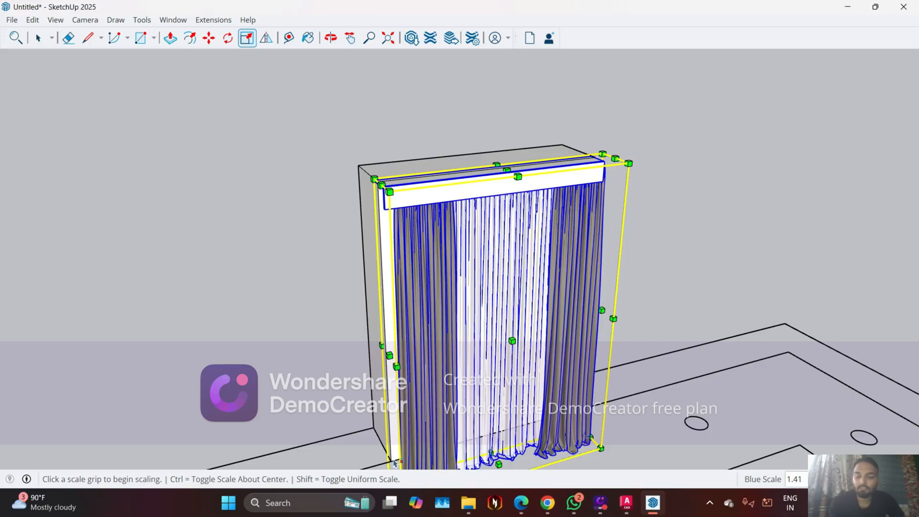
{"action": "middle_click_drag", "start_coordinate": [550, 424], "coordinate": [430, 275]}
{"action": "key", "text": "space"}
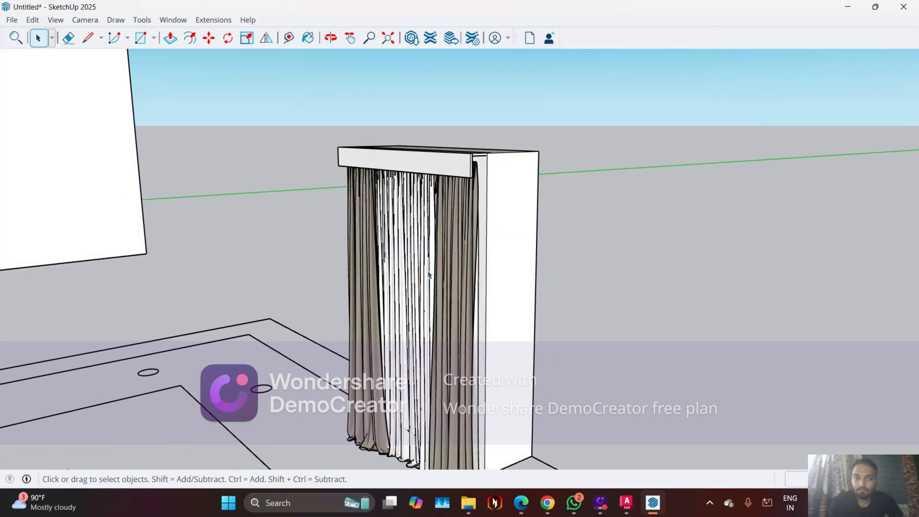
Pull the narrow side face of the reference box outward by 4"
{"action": "middle_click_drag", "start_coordinate": [520, 237], "coordinate": [412, 239]}
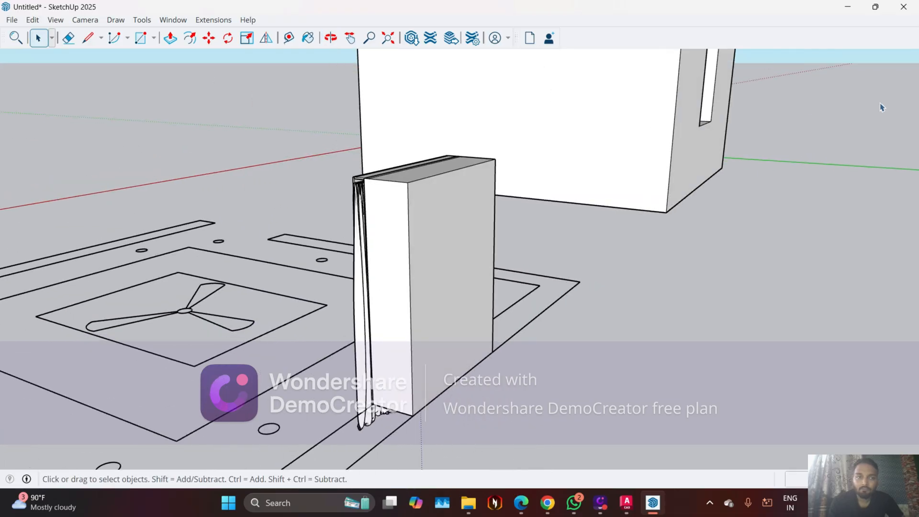
{"action": "left_click", "coordinate": [390, 277]}
{"action": "key", "text": "p"}
{"action": "left_click", "coordinate": [381, 282]}
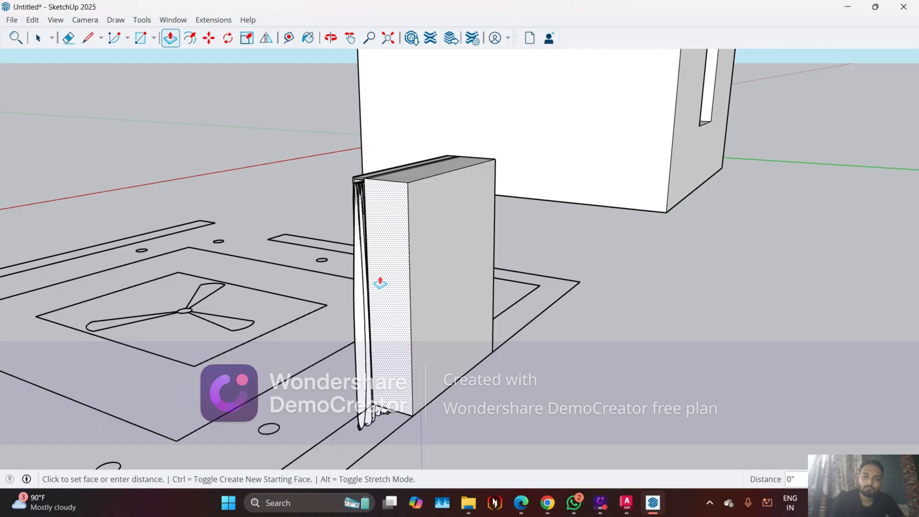
{"action": "type", "text": "4\""}
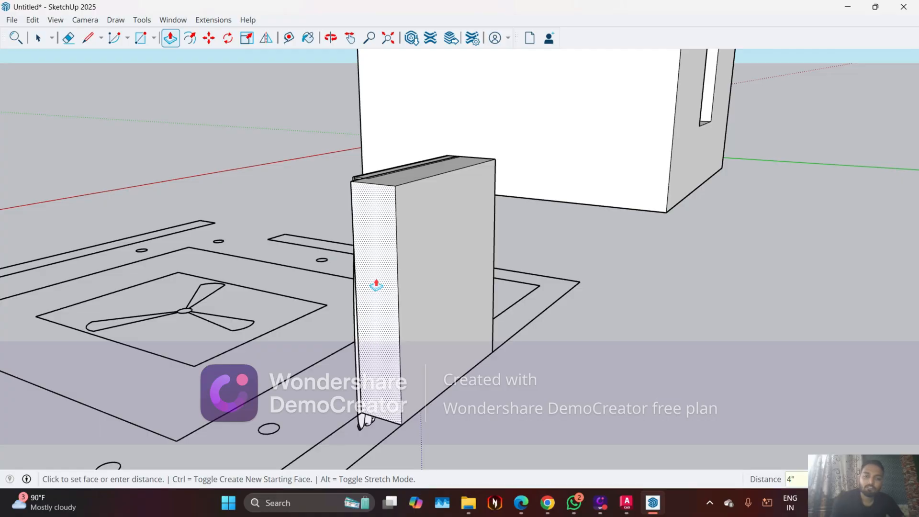
{"action": "key", "text": "Return"}
{"action": "middle_click_drag", "start_coordinate": [481, 279], "coordinate": [450, 296]}
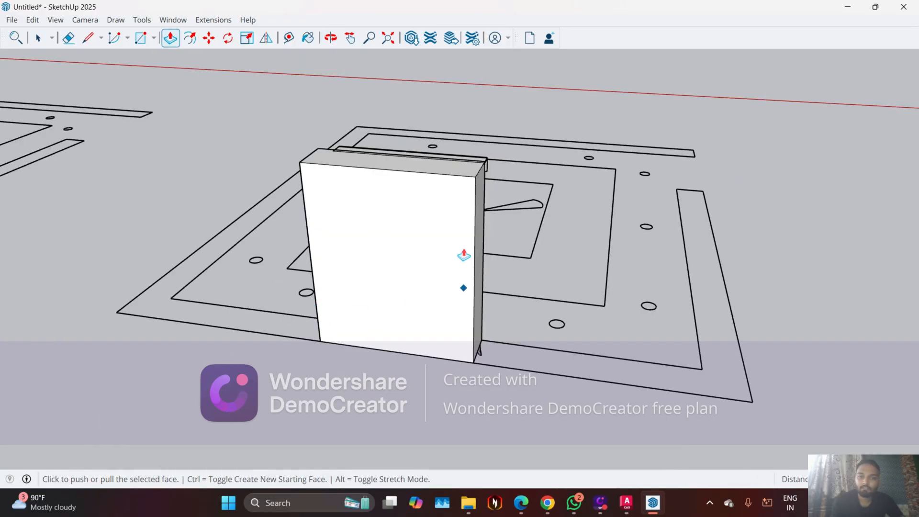
Pull the opposite narrow side face of the reference box outward by 4"
{"action": "middle_click_drag", "start_coordinate": [345, 269], "coordinate": [433, 271]}
{"action": "middle_click_drag", "start_coordinate": [402, 228], "coordinate": [415, 211]}
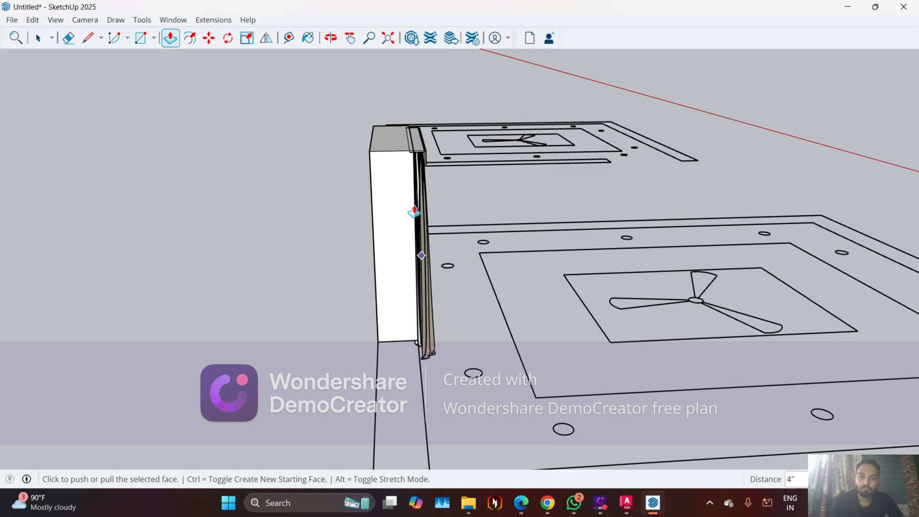
{"action": "left_click", "coordinate": [404, 207]}
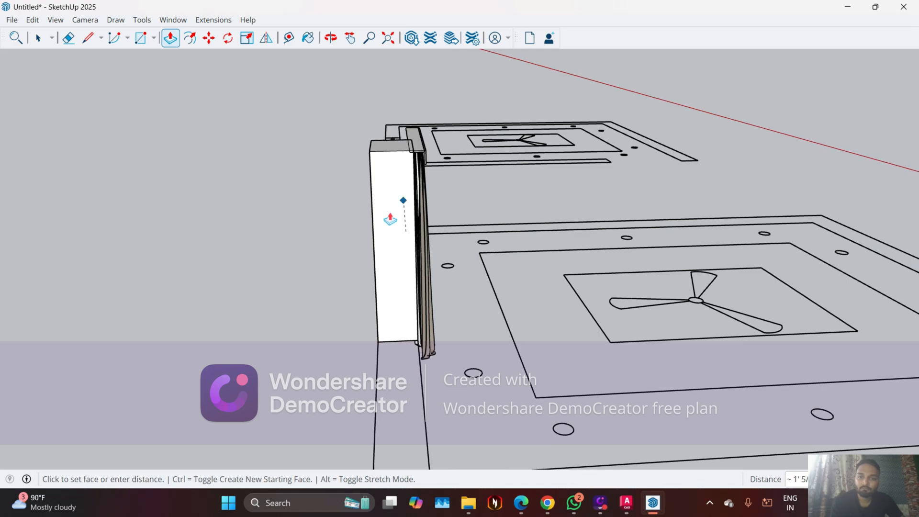
{"action": "key", "text": "Escape"}
{"action": "key", "text": "space"}
{"action": "left_click", "coordinate": [390, 217]}
{"action": "key", "text": "p"}
{"action": "left_click", "coordinate": [390, 217]}
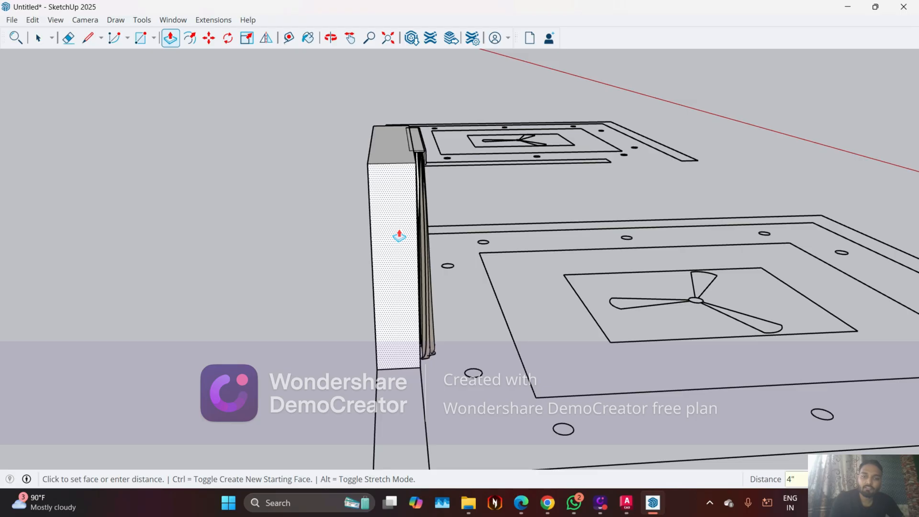
{"action": "left_click", "coordinate": [400, 235]}
Stretch the curtain group by about 1.10 along the red axis toward the reference box's extended side edge
{"action": "middle_click_drag", "start_coordinate": [308, 244], "coordinate": [439, 240]}
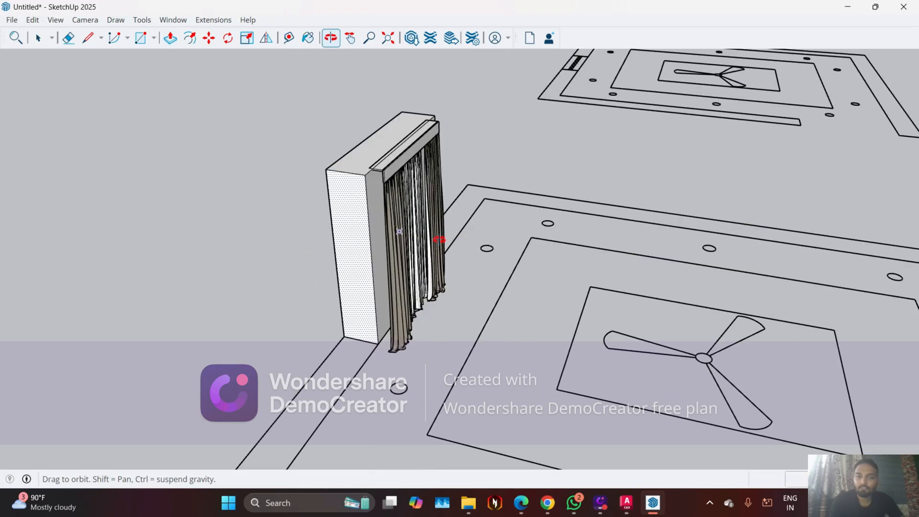
{"action": "middle_click_drag", "start_coordinate": [312, 219], "coordinate": [261, 214]}
{"action": "key", "text": "space"}
{"action": "middle_click_drag", "start_coordinate": [383, 177], "coordinate": [471, 173]}
{"action": "scroll", "coordinate": [368, 180], "scroll_direction": "up", "scroll_amount": 1}
{"action": "left_click", "coordinate": [367, 181]}
{"action": "key", "text": "s"}
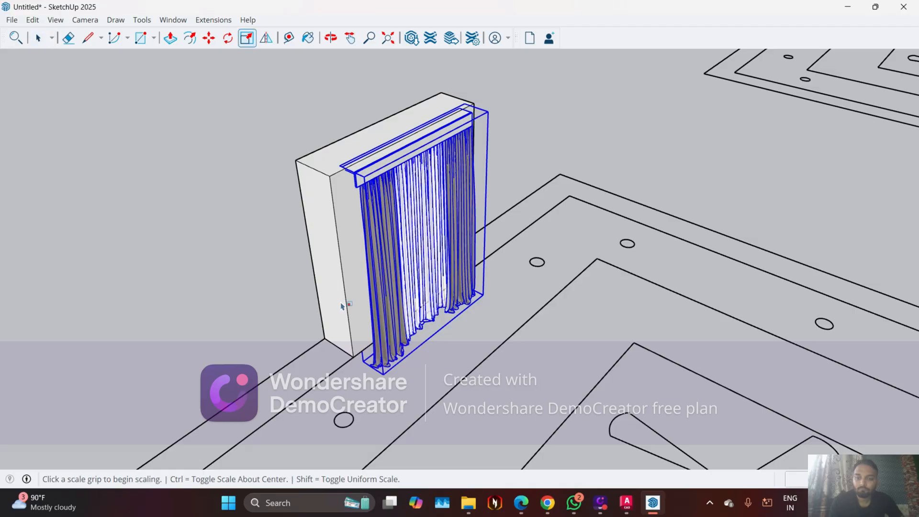
{"action": "scroll", "coordinate": [353, 297], "scroll_direction": "up", "scroll_amount": 1}
{"action": "left_click", "coordinate": [363, 281]}
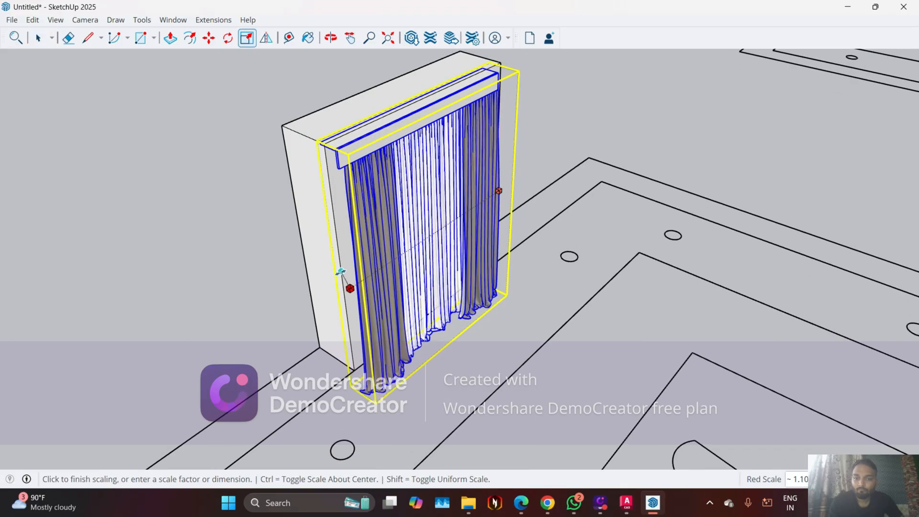
{"action": "left_click", "coordinate": [526, 261]}
Stretch the curtain group's other side by about 1.04 along the red axis to the reference box's side edge
{"action": "middle_click_drag", "start_coordinate": [438, 267], "coordinate": [503, 262]}
{"action": "scroll", "coordinate": [502, 261], "scroll_direction": "up", "scroll_amount": 3}
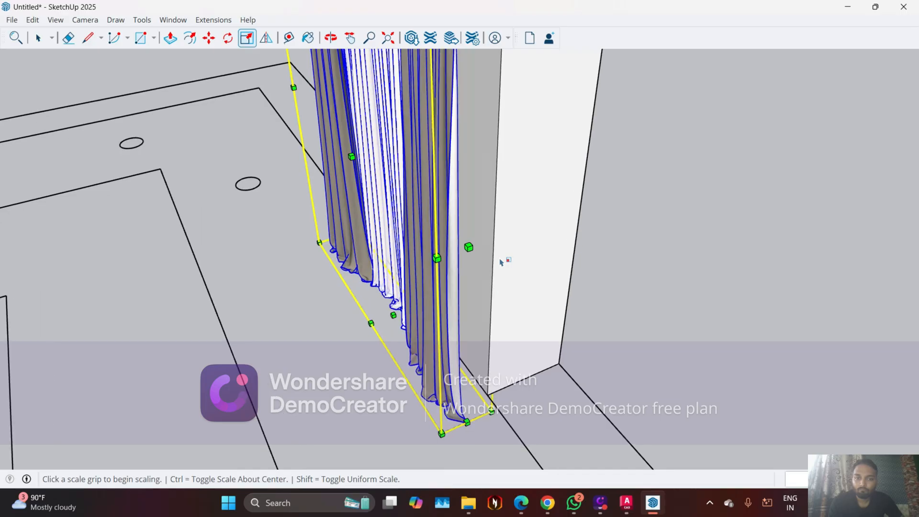
{"action": "left_click", "coordinate": [467, 245]}
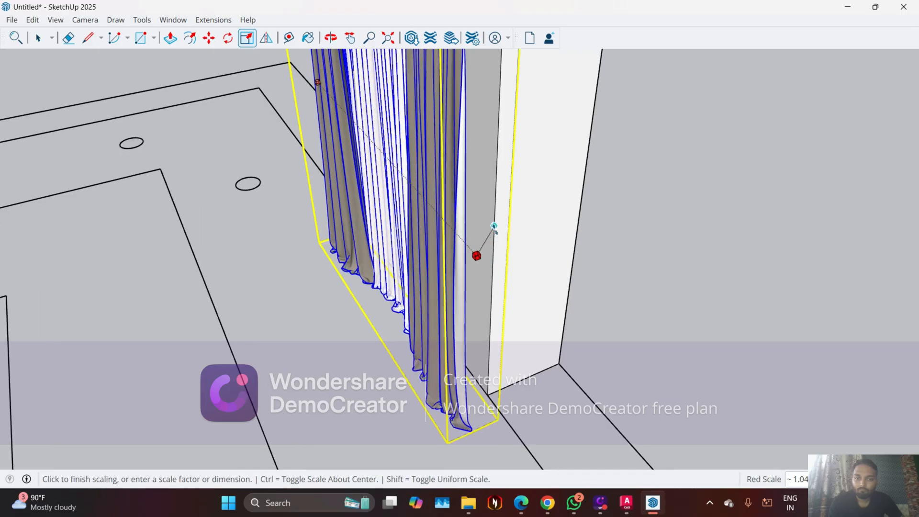
{"action": "left_click", "coordinate": [560, 270]}
Draw a vertical 4" line downward from the reference box's lower corner beside the curtain
{"action": "middle_click_drag", "start_coordinate": [560, 273], "coordinate": [531, 179]}
{"action": "middle_click_drag", "start_coordinate": [581, 294], "coordinate": [554, 206]}
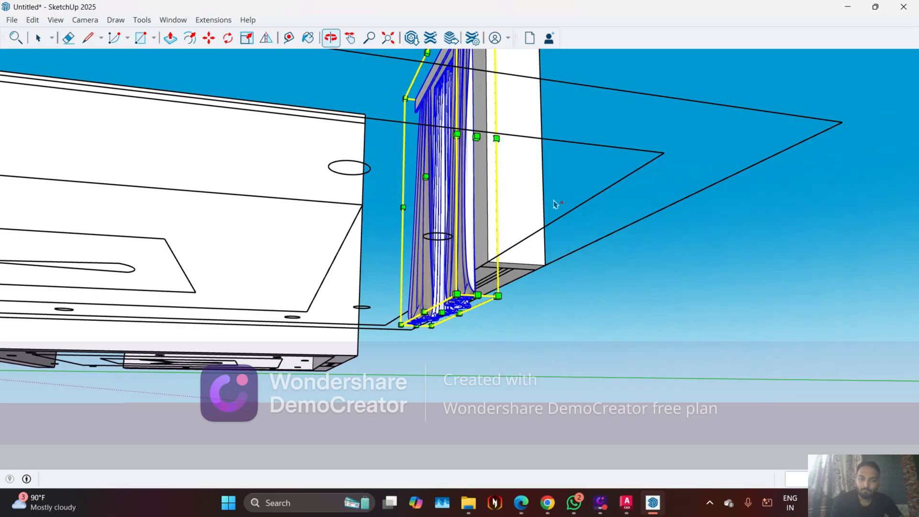
{"action": "scroll", "coordinate": [409, 327], "scroll_direction": "up", "scroll_amount": 3}
{"action": "middle_click_drag", "start_coordinate": [378, 291], "coordinate": [331, 279]}
{"action": "middle_click_drag", "start_coordinate": [373, 244], "coordinate": [366, 285]}
{"action": "key", "text": "Escape"}
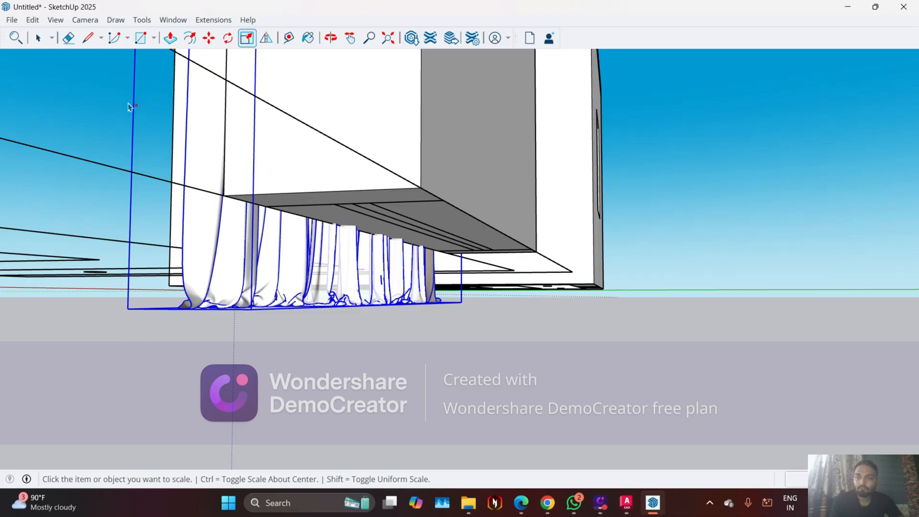
{"action": "left_click", "coordinate": [87, 40]}
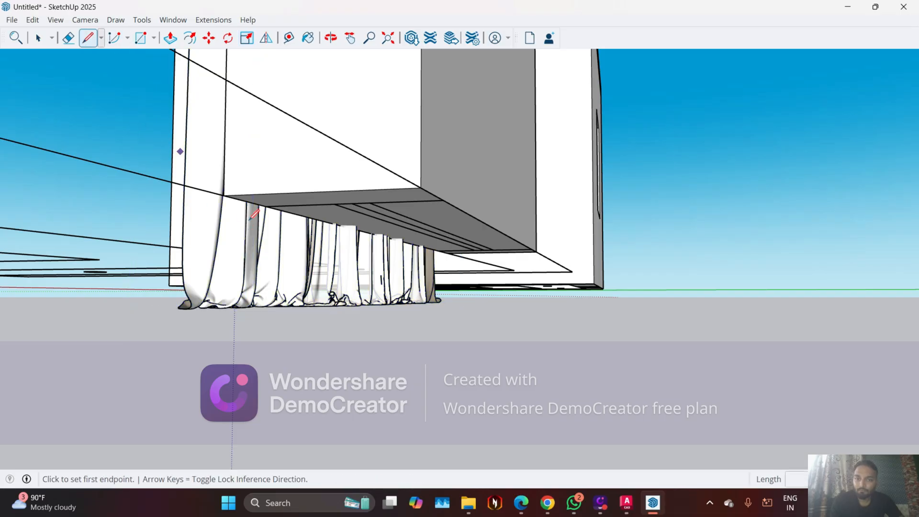
{"action": "scroll", "coordinate": [249, 218], "scroll_direction": "up", "scroll_amount": 2}
{"action": "left_click", "coordinate": [214, 181]}
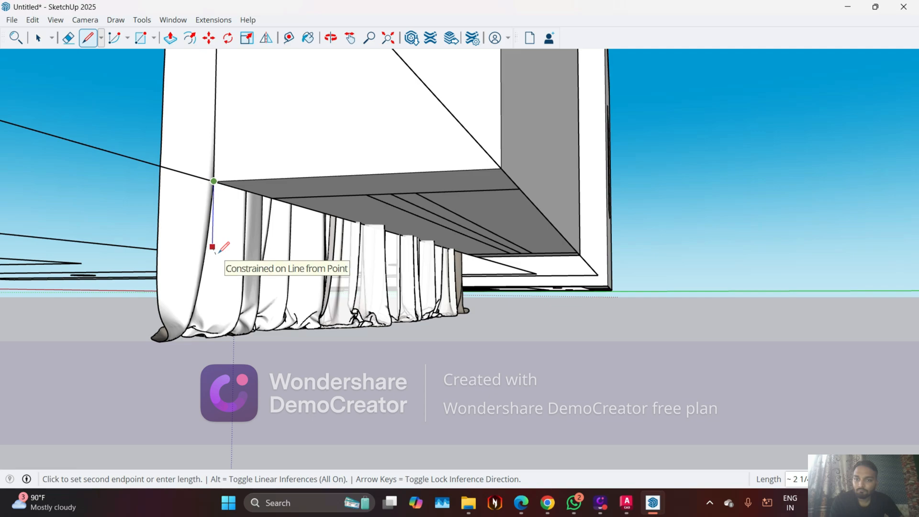
{"action": "type", "text": "4"}
{"action": "key", "text": "Return"}
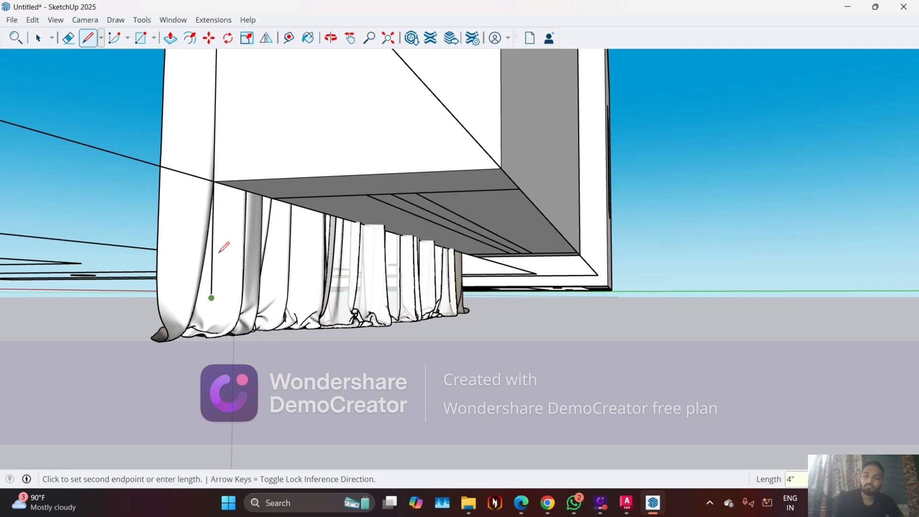
{"action": "middle_click_drag", "start_coordinate": [223, 282], "coordinate": [274, 299]}
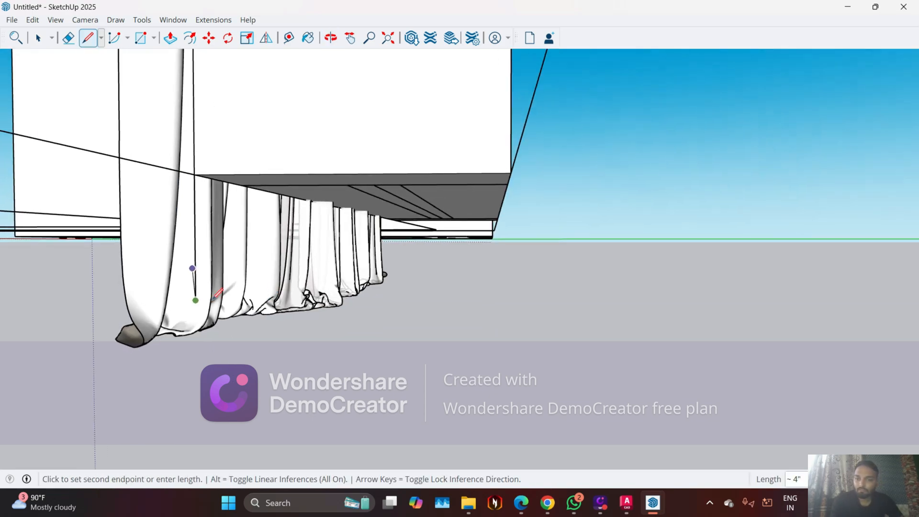
{"action": "key", "text": "Escape"}
Scale the curtain group's height by about 0.97 along the blue axis to the lower end of the 4" line
{"action": "key", "text": "space"}
{"action": "left_click", "coordinate": [153, 284]}
{"action": "key", "text": "s"}
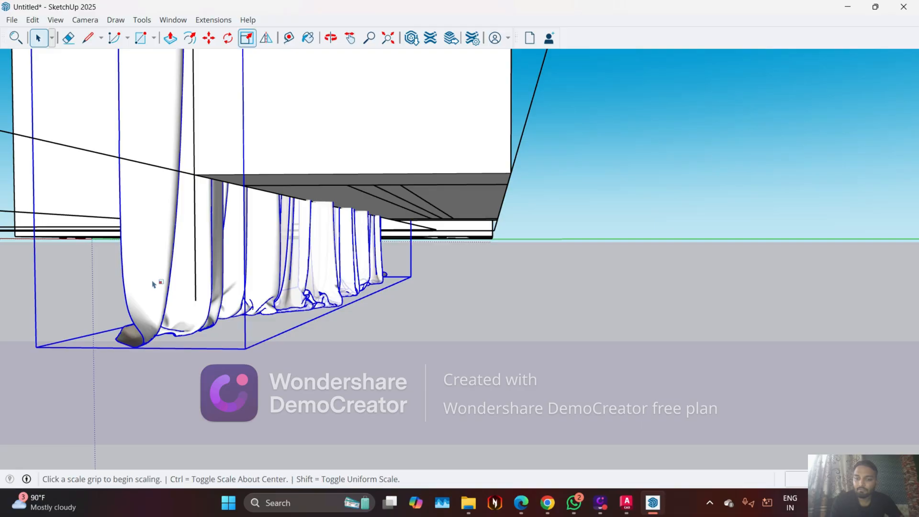
{"action": "middle_click_drag", "start_coordinate": [284, 311], "coordinate": [348, 225]}
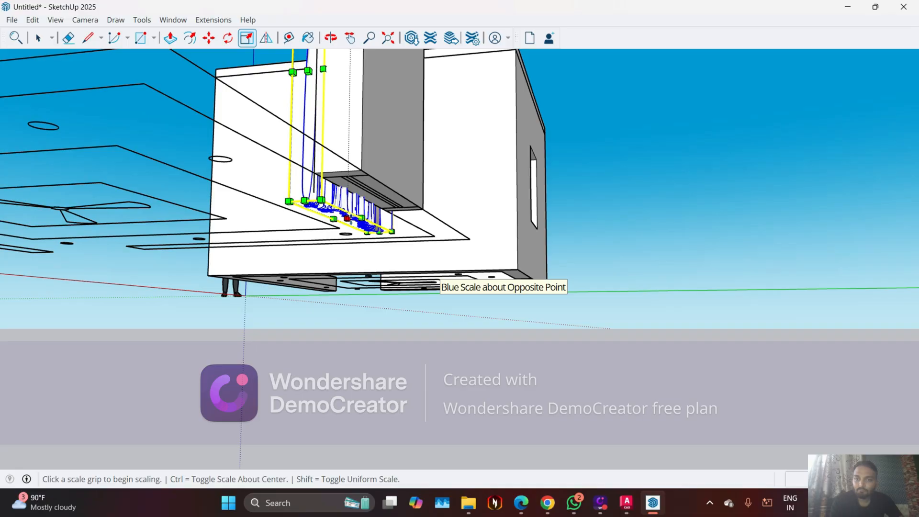
{"action": "left_click", "coordinate": [347, 218]}
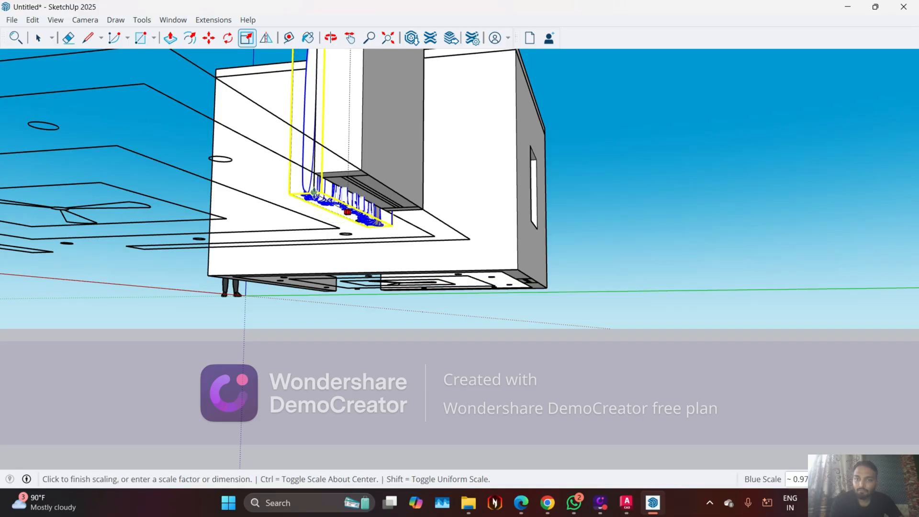
{"action": "left_click", "coordinate": [348, 234]}
Select the 4" guide line below the reference box's lower corner
{"action": "middle_click_drag", "start_coordinate": [355, 245], "coordinate": [383, 272]}
{"action": "left_click", "coordinate": [384, 273]}
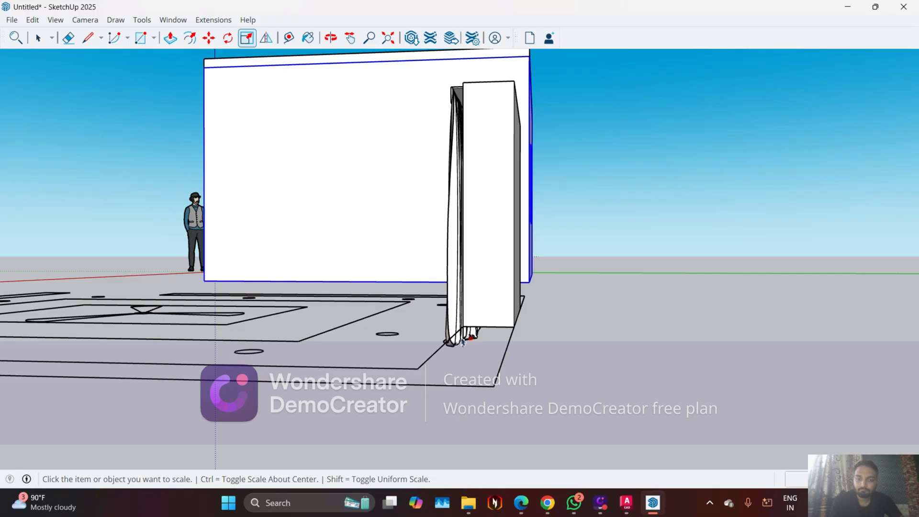
{"action": "scroll", "coordinate": [463, 342], "scroll_direction": "up", "scroll_amount": 2}
{"action": "scroll", "coordinate": [472, 355], "scroll_direction": "up", "scroll_amount": 2}
{"action": "key", "text": "space"}
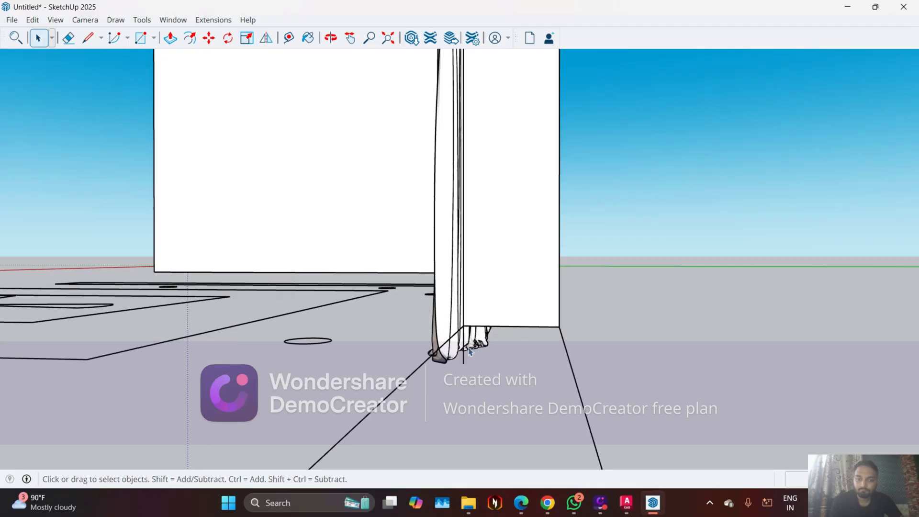
{"action": "left_click", "coordinate": [479, 357]}
{"action": "scroll", "coordinate": [458, 356], "scroll_direction": "up", "scroll_amount": 3}
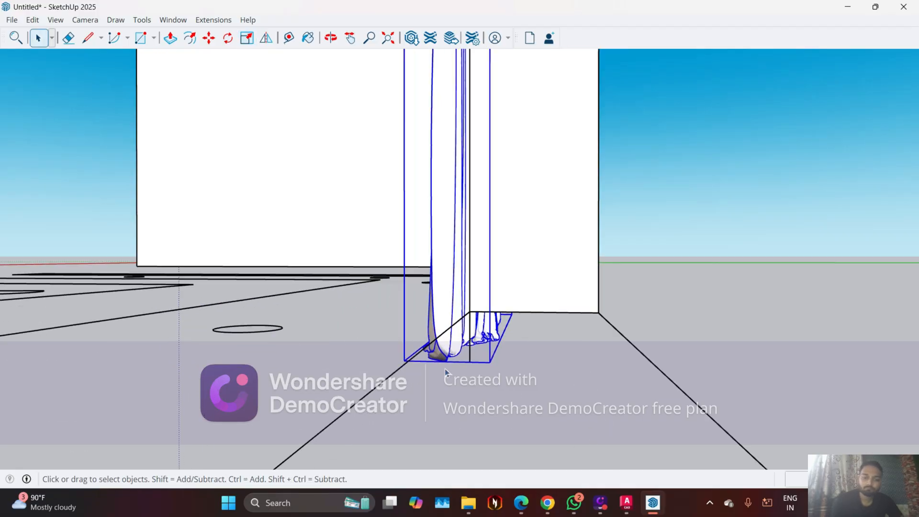
{"action": "left_click", "coordinate": [479, 359]}
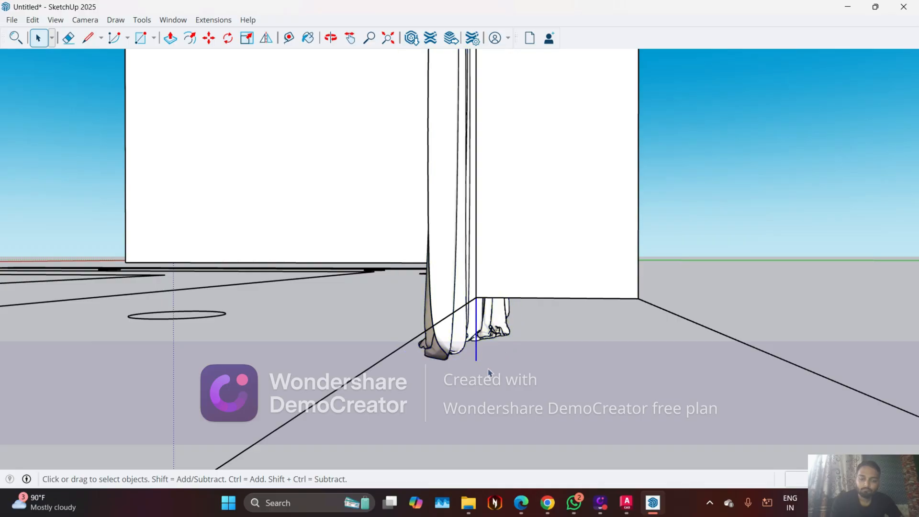
{"action": "middle_click_drag", "start_coordinate": [492, 323], "coordinate": [575, 385]}
{"action": "scroll", "coordinate": [573, 386], "scroll_direction": "down", "scroll_amount": 4}
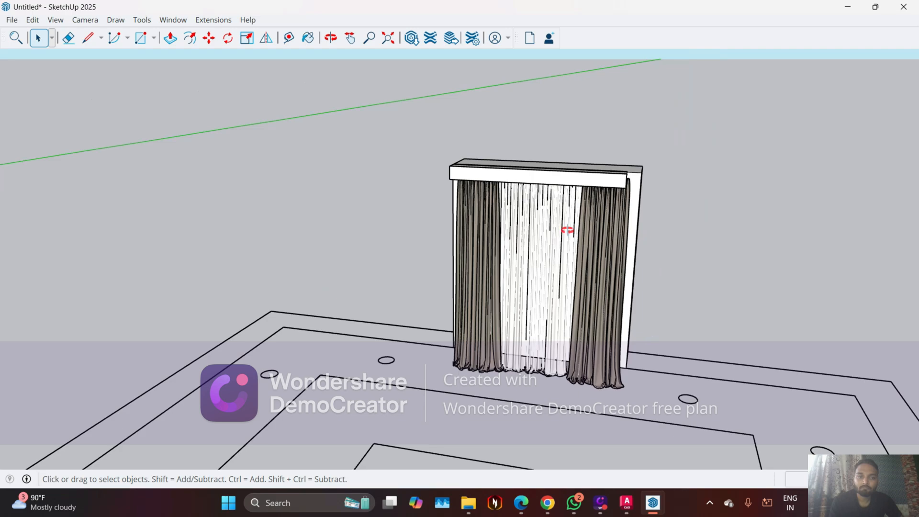
{"action": "middle_click_drag", "start_coordinate": [567, 230], "coordinate": [592, 185]}
{"action": "left_click", "coordinate": [598, 186]}
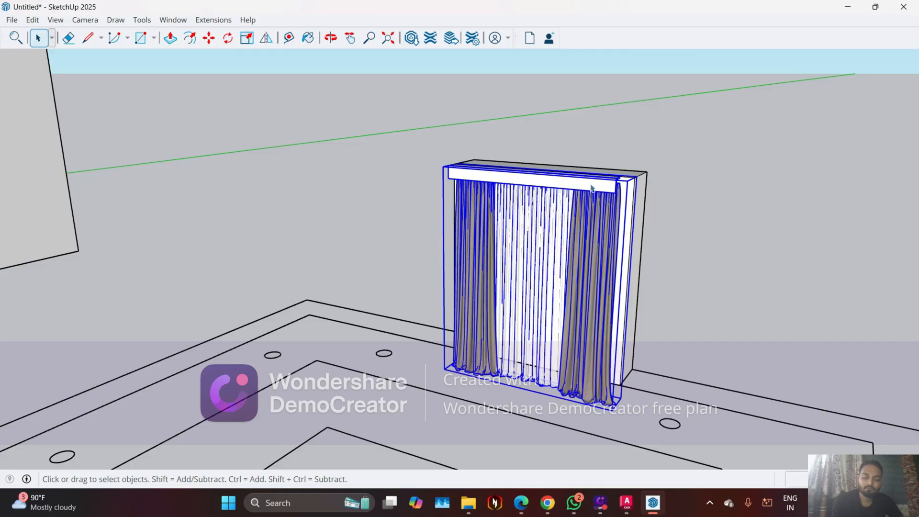
{"action": "key", "text": "m"}
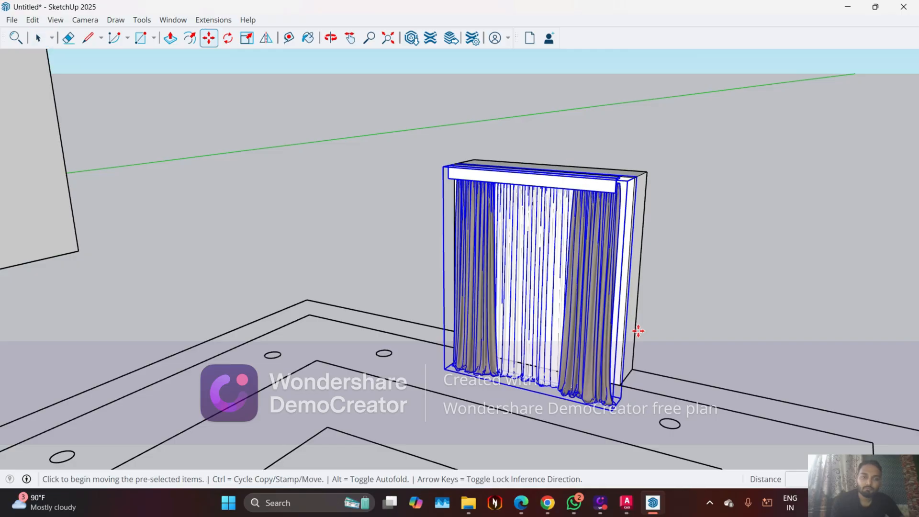
{"action": "middle_click_drag", "start_coordinate": [638, 331], "coordinate": [613, 267]}
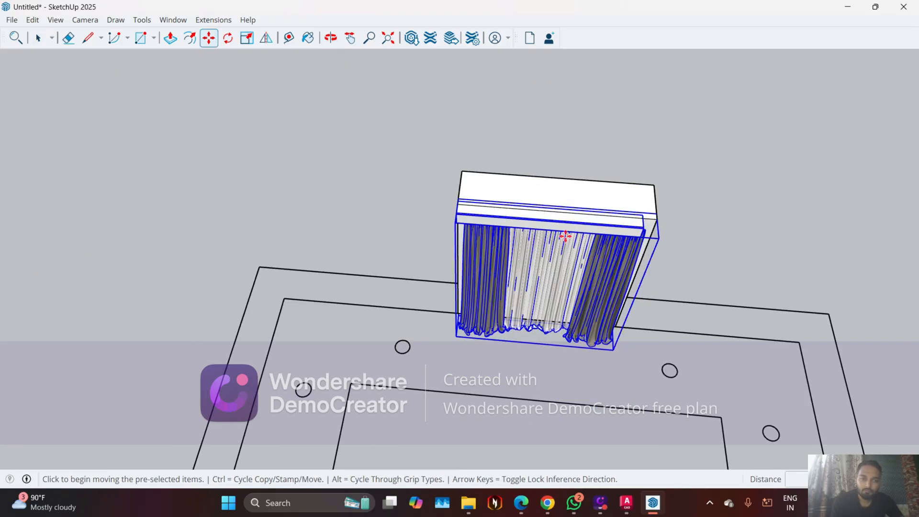
{"action": "middle_click_drag", "start_coordinate": [568, 237], "coordinate": [522, 327]}
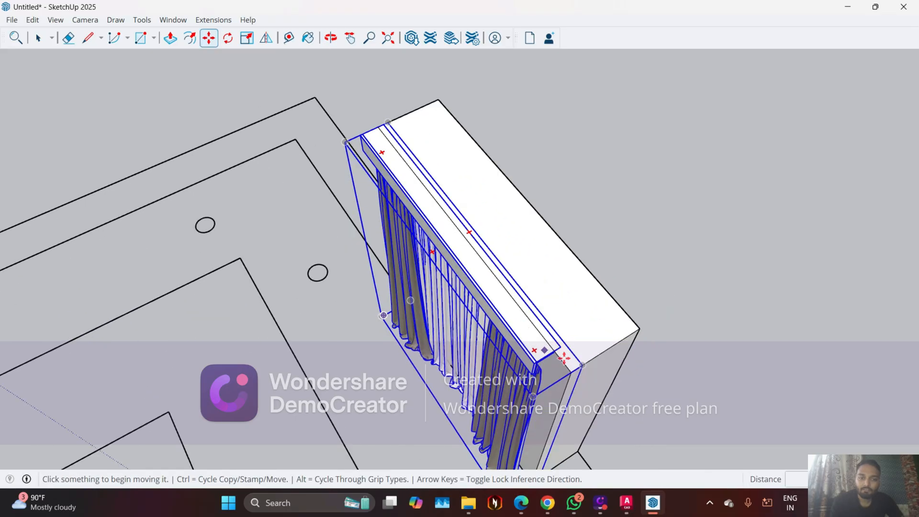
{"action": "scroll", "coordinate": [552, 350], "scroll_direction": "up", "scroll_amount": 1}
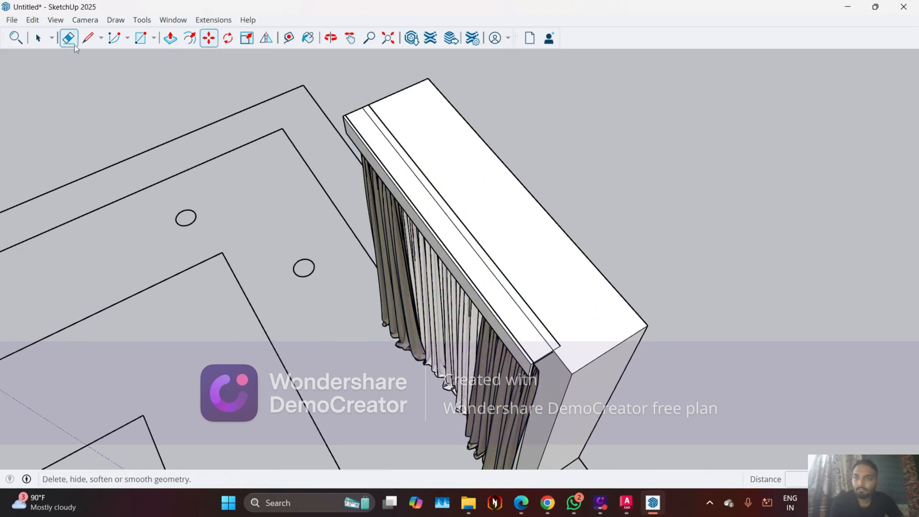
Draw a line about 4 3/4" long along the green axis on the reference box's top, starting at the pelmet's end
{"action": "left_click", "coordinate": [87, 39]}
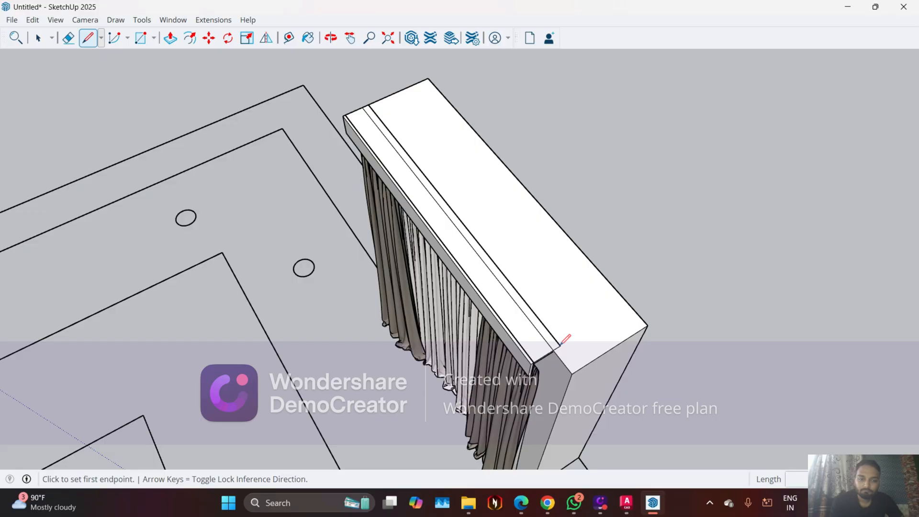
{"action": "scroll", "coordinate": [563, 341], "scroll_direction": "up", "scroll_amount": 1}
{"action": "scroll", "coordinate": [555, 355], "scroll_direction": "up", "scroll_amount": 3}
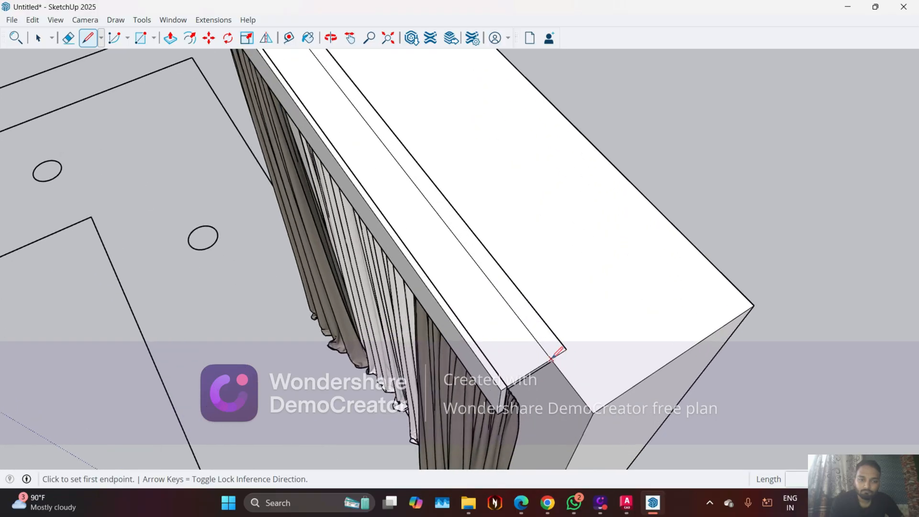
{"action": "left_click", "coordinate": [551, 359]}
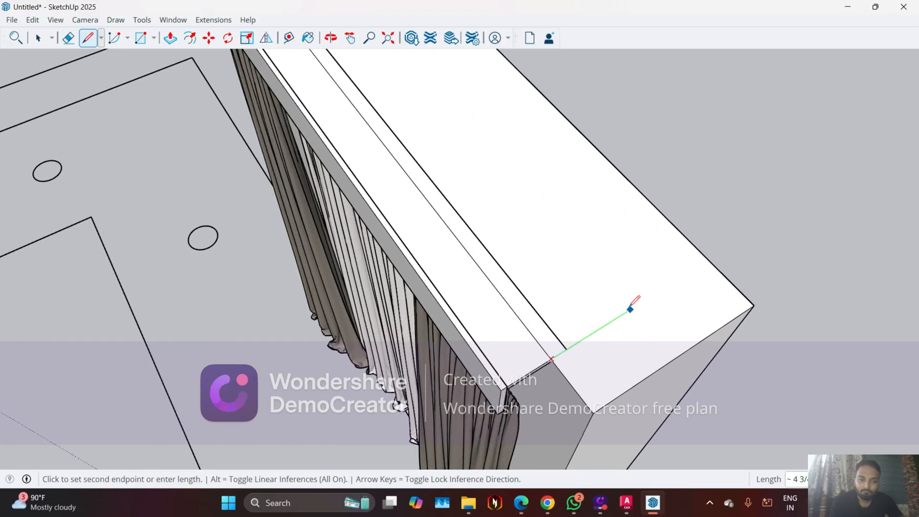
{"action": "left_click", "coordinate": [630, 309]}
{"action": "key", "text": "Escape"}
{"action": "key", "text": "space"}
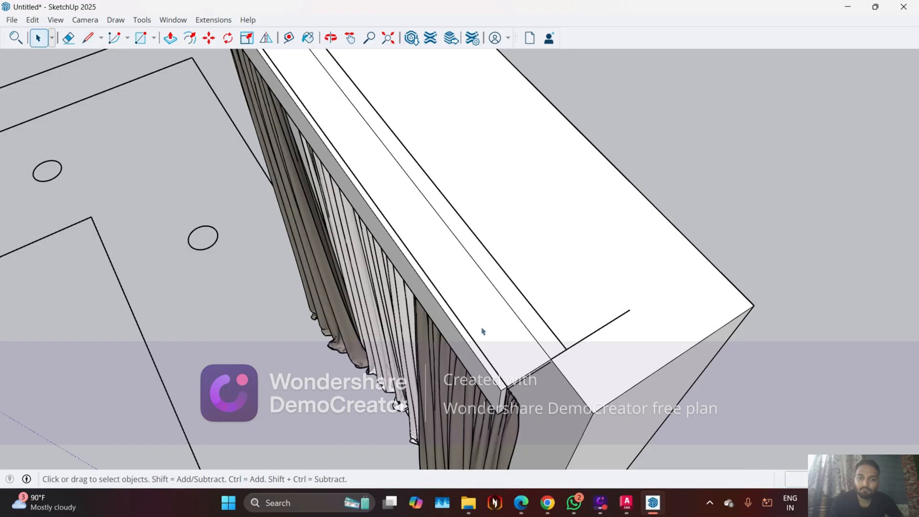
Scale the curtain group by about 1.14 along the red axis so its pelmet extends past the reference box's end
{"action": "left_click", "coordinate": [482, 331]}
{"action": "key", "text": "s"}
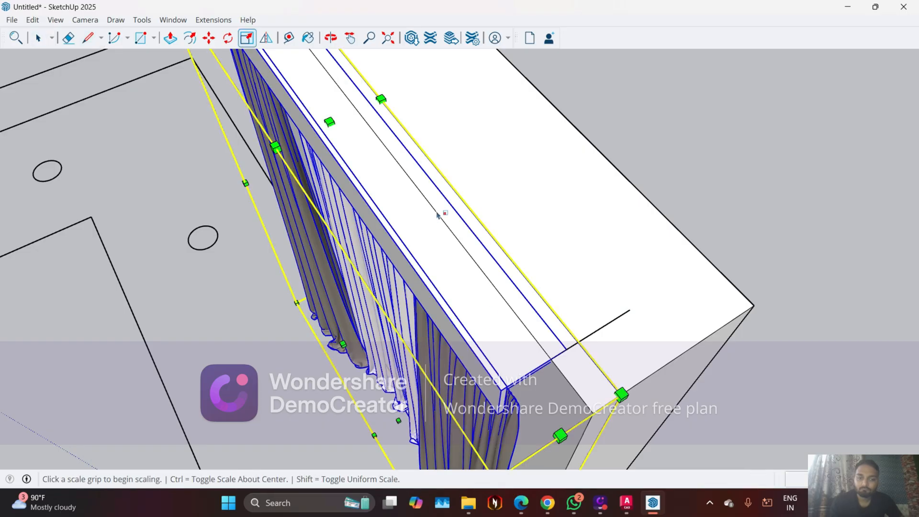
{"action": "scroll", "coordinate": [437, 215], "scroll_direction": "down", "scroll_amount": 3}
{"action": "scroll", "coordinate": [577, 176], "scroll_direction": "down", "scroll_amount": 2}
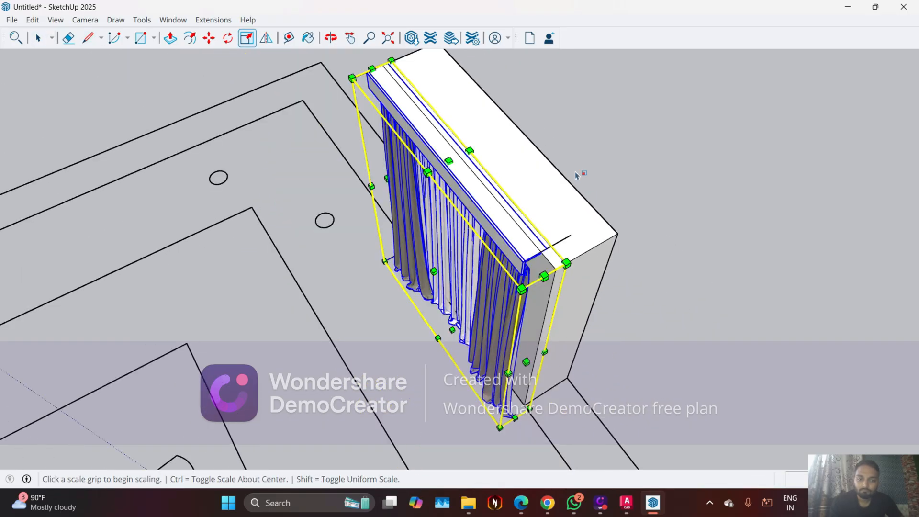
{"action": "scroll", "coordinate": [546, 350], "scroll_direction": "up", "scroll_amount": 2}
{"action": "left_click", "coordinate": [517, 376]}
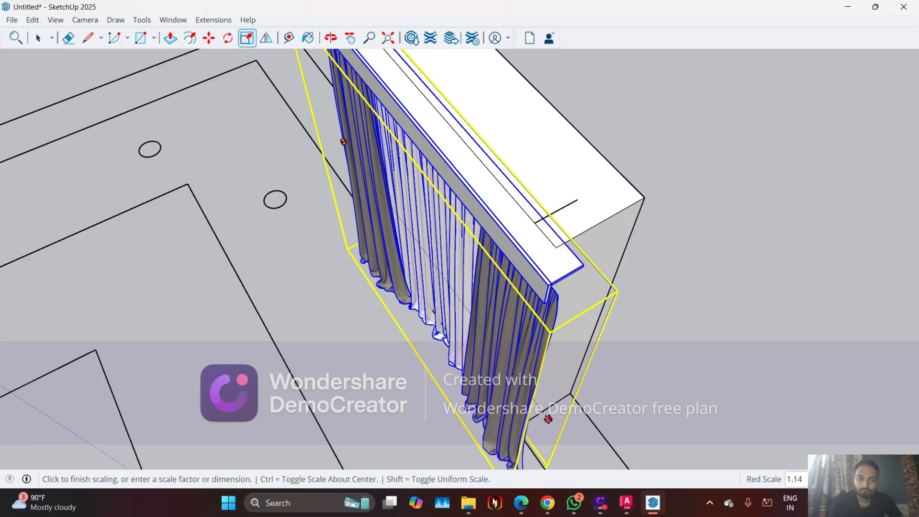
{"action": "left_click", "coordinate": [543, 419]}
Try to readjust the curtain group's width along the red axis against the end of the reference box
{"action": "left_click", "coordinate": [546, 418]}
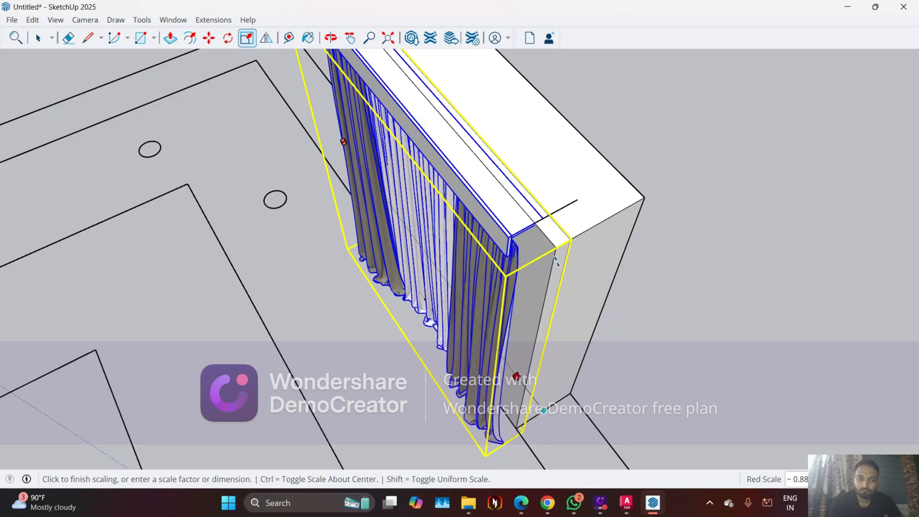
{"action": "scroll", "coordinate": [555, 263], "scroll_direction": "up", "scroll_amount": 1}
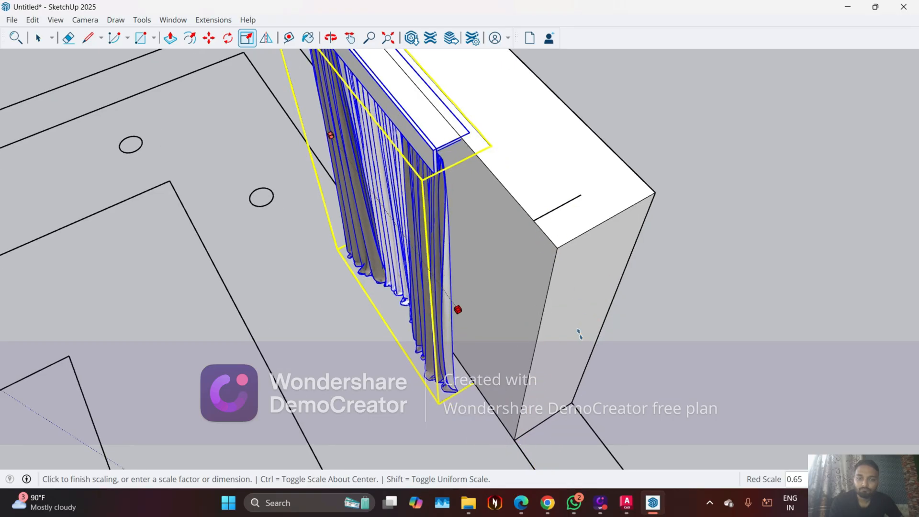
{"action": "scroll", "coordinate": [580, 333], "scroll_direction": "down", "scroll_amount": 1}
{"action": "left_click", "coordinate": [558, 358]}
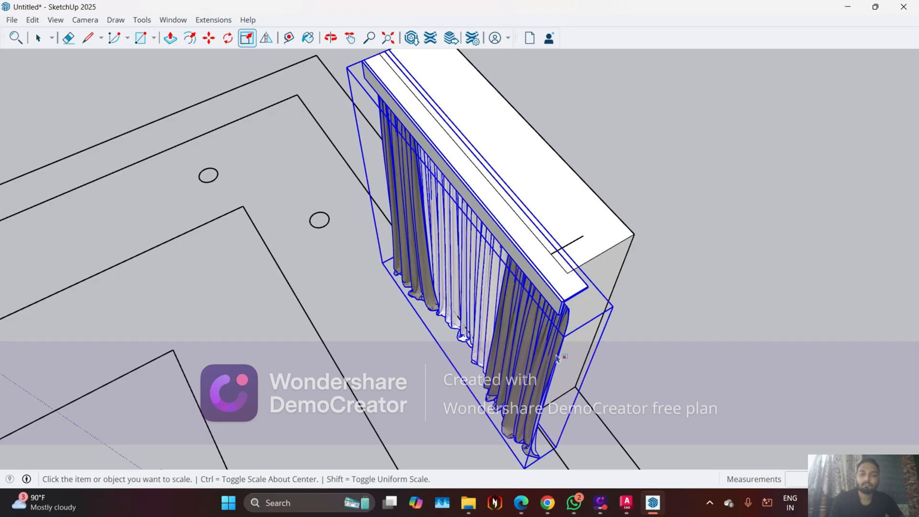
{"action": "middle_click_drag", "start_coordinate": [558, 358], "coordinate": [505, 306]}
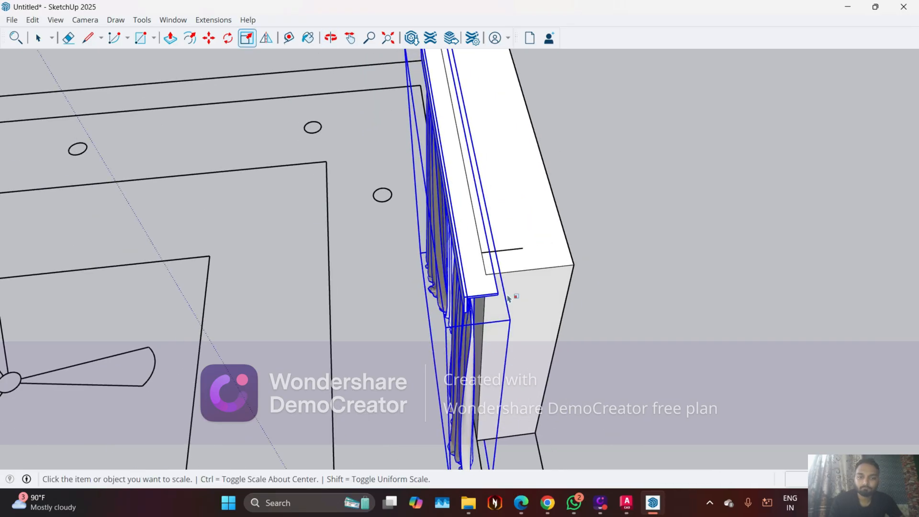
{"action": "scroll", "coordinate": [509, 301], "scroll_direction": "down", "scroll_amount": 1}
{"action": "key", "text": "space"}
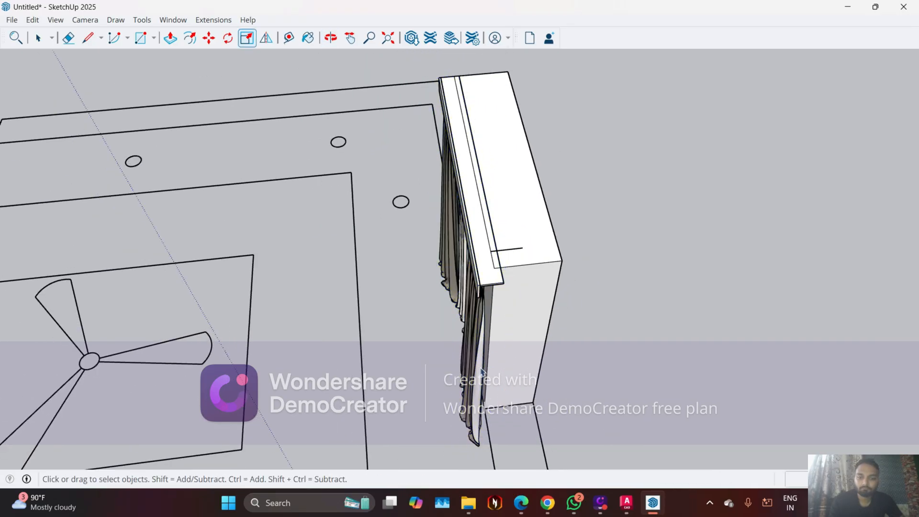
{"action": "left_click", "coordinate": [476, 370]}
{"action": "key", "text": "s"}
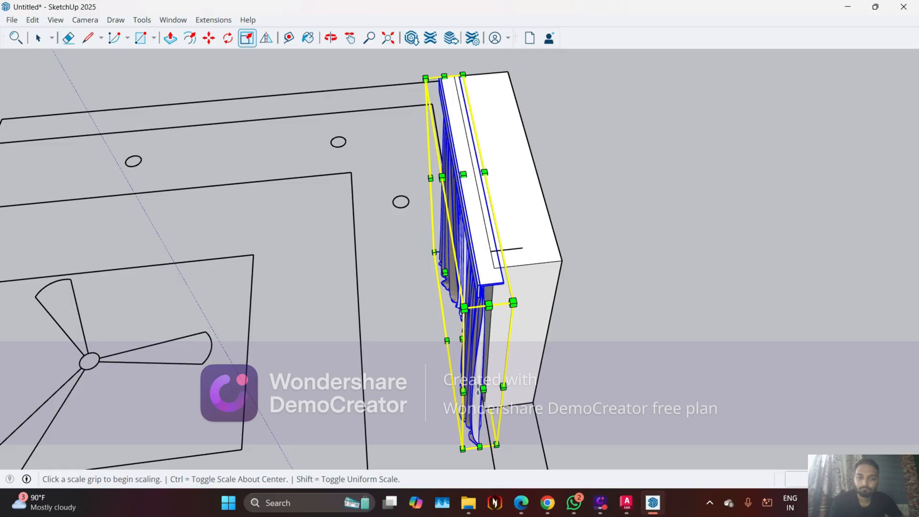
{"action": "left_click", "coordinate": [484, 388]}
{"action": "scroll", "coordinate": [486, 386], "scroll_direction": "up", "scroll_amount": 2}
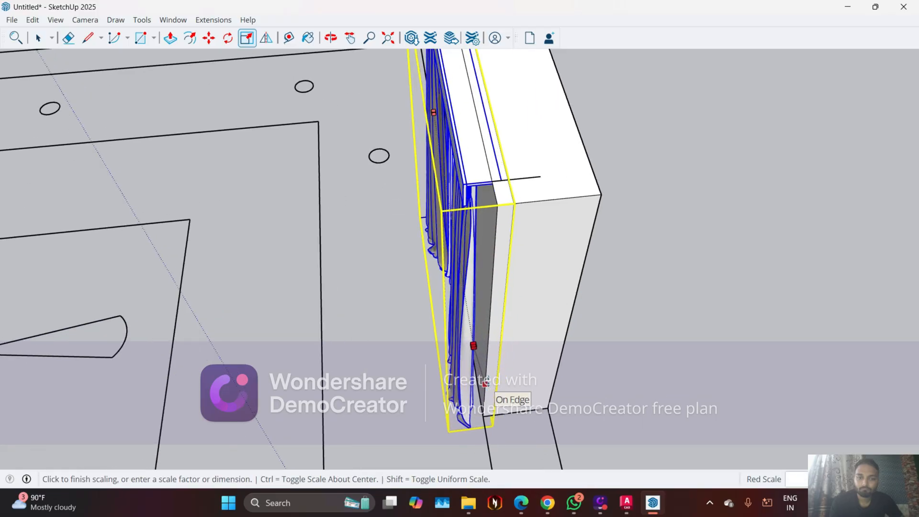
{"action": "scroll", "coordinate": [498, 302], "scroll_direction": "up", "scroll_amount": 1}
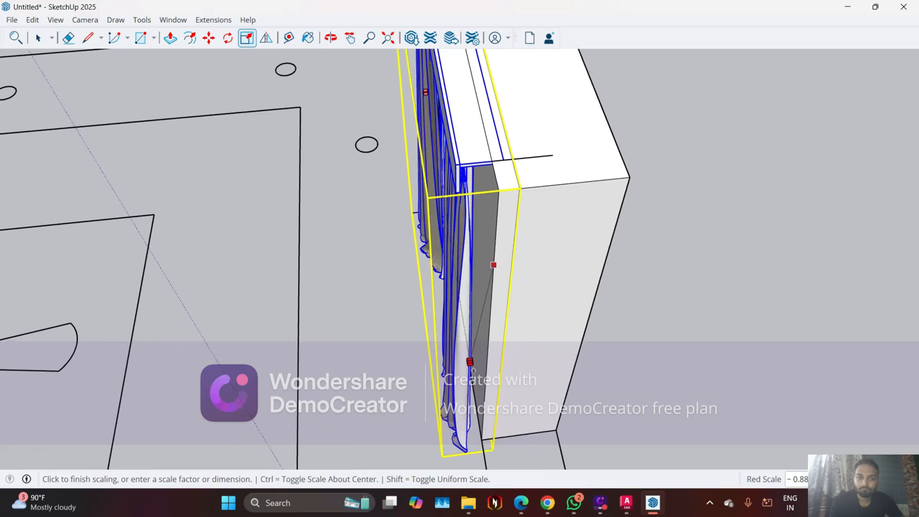
{"action": "mouse_move", "coordinate": [472, 378]}
{"action": "middle_mouse_down"}
{"action": "mouse_move", "coordinate": [425, 361]}
{"action": "mouse_move", "coordinate": [345, 281]}
{"action": "middle_mouse_up"}
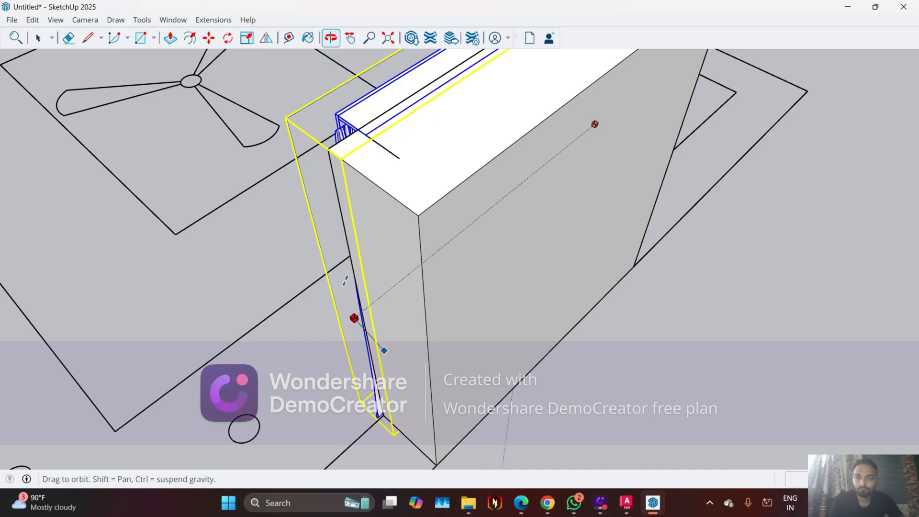
{"action": "middle_click_drag", "start_coordinate": [324, 211], "coordinate": [323, 143]}
{"action": "scroll", "coordinate": [324, 135], "scroll_direction": "up", "scroll_amount": 2}
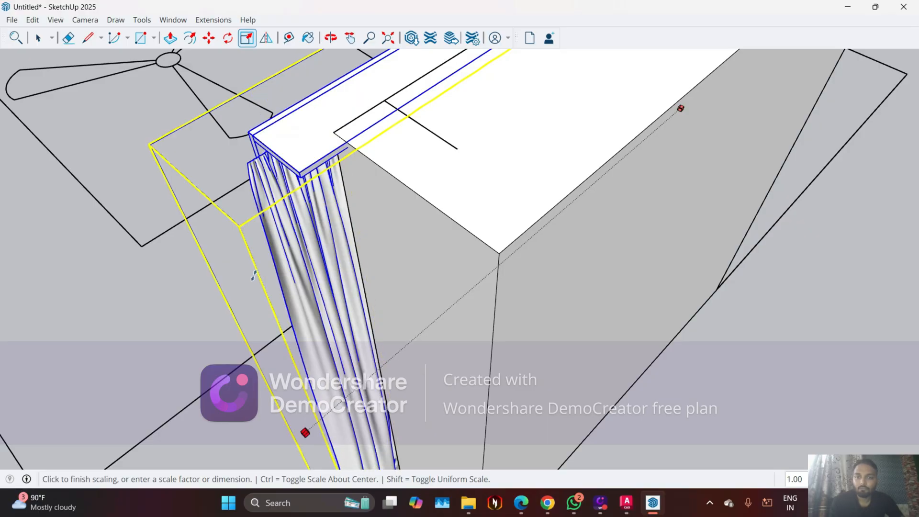
{"action": "left_click", "coordinate": [253, 275]}
{"action": "left_click", "coordinate": [161, 286]}
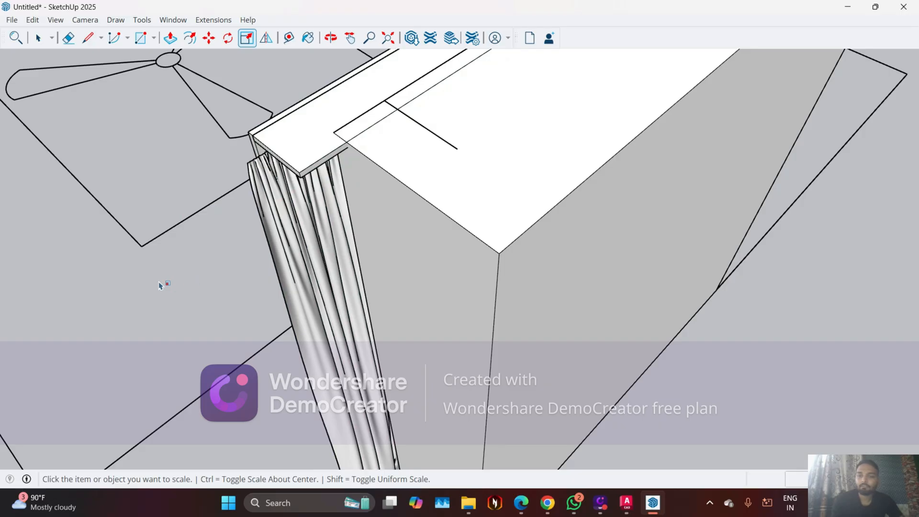
Move the curtain group from the guide line's start point on the reference box's front edge to the window opening's upper corner in the room
{"action": "middle_click_drag", "start_coordinate": [295, 283], "coordinate": [447, 268]}
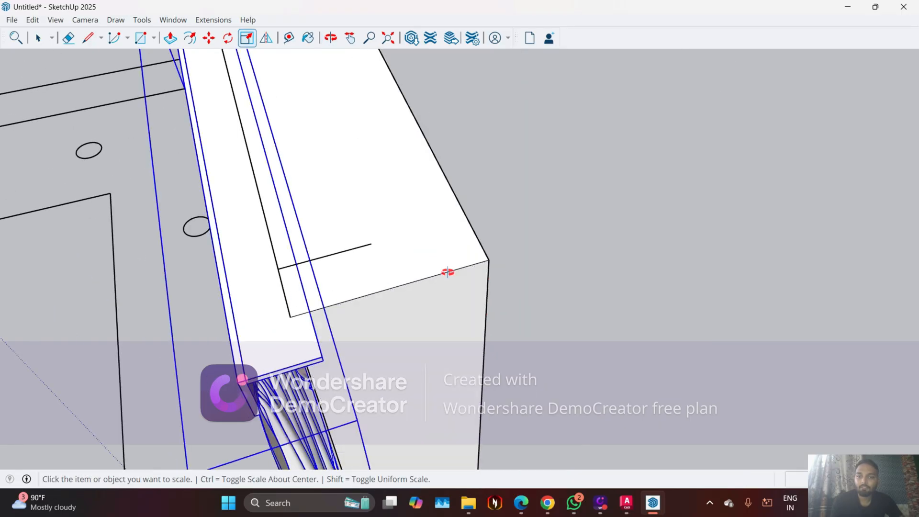
{"action": "middle_click_drag", "start_coordinate": [299, 252], "coordinate": [310, 277]}
{"action": "key", "text": "space"}
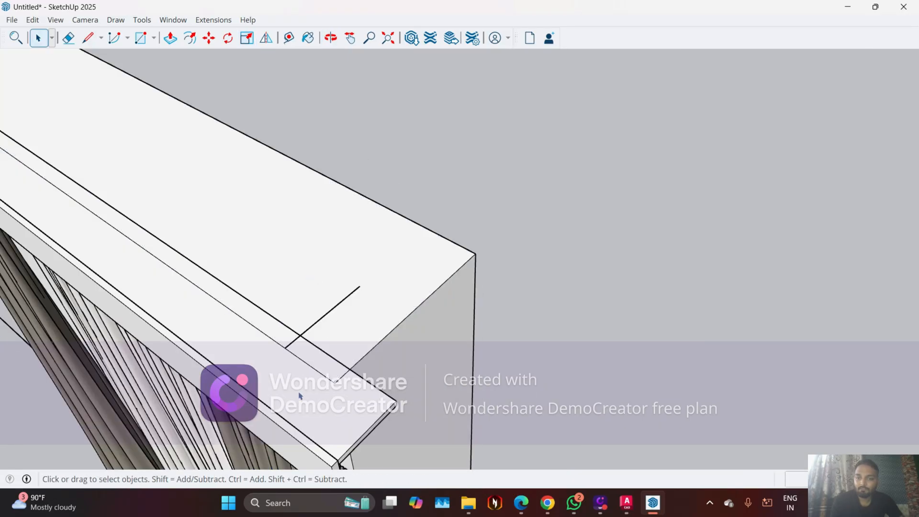
{"action": "left_click", "coordinate": [303, 407]}
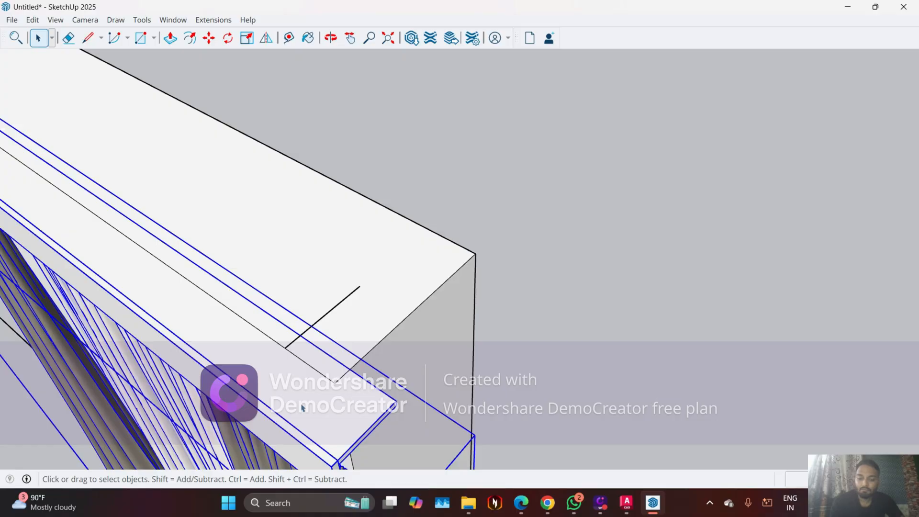
{"action": "key", "text": "m"}
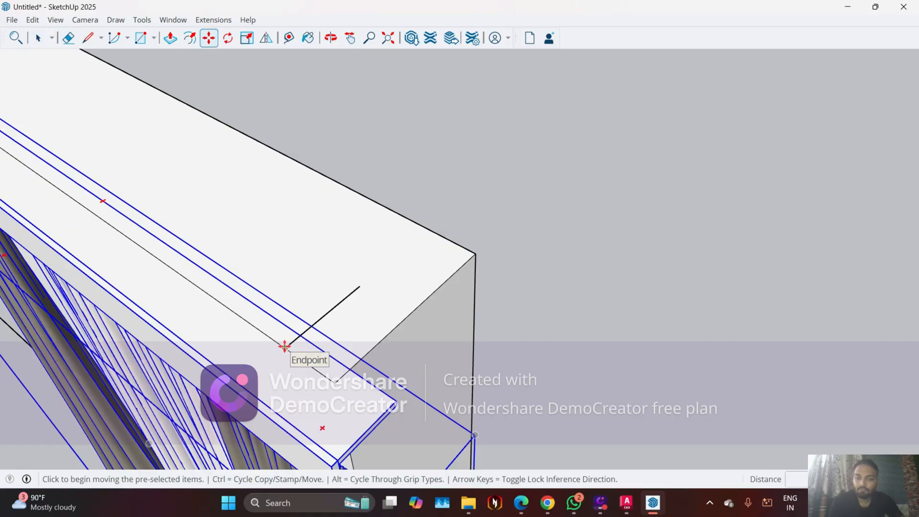
{"action": "left_click", "coordinate": [285, 348]}
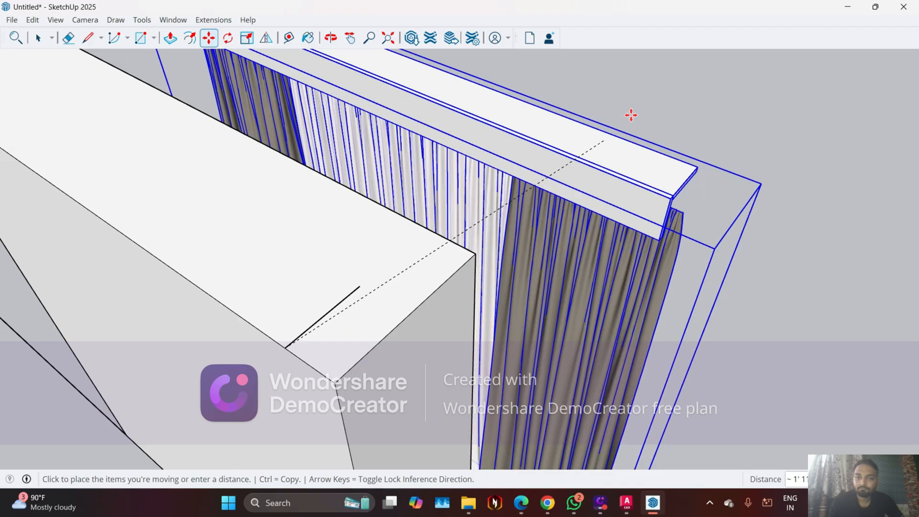
{"action": "scroll", "coordinate": [647, 105], "scroll_direction": "down", "scroll_amount": 5}
{"action": "scroll", "coordinate": [698, 146], "scroll_direction": "down", "scroll_amount": 6}
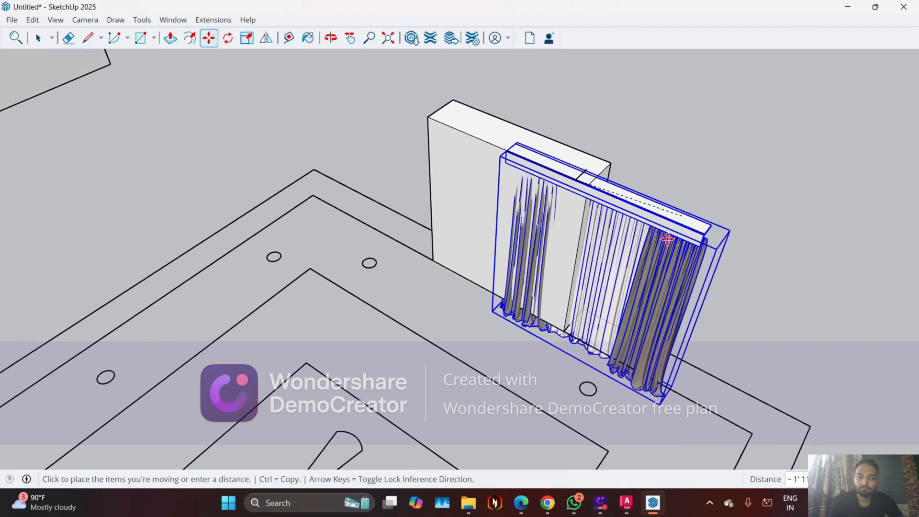
{"action": "scroll", "coordinate": [569, 290], "scroll_direction": "down", "scroll_amount": 6}
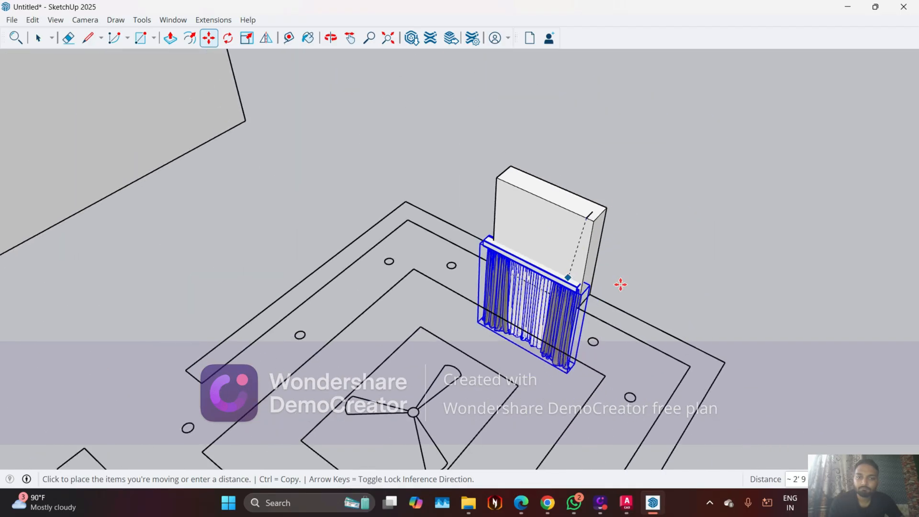
{"action": "scroll", "coordinate": [610, 288], "scroll_direction": "down", "scroll_amount": 3}
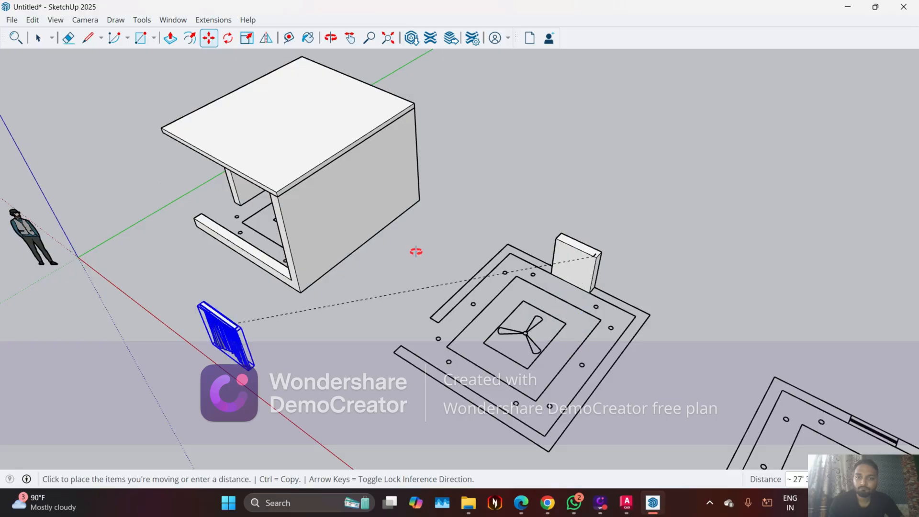
{"action": "middle_click_drag", "start_coordinate": [416, 252], "coordinate": [287, 206]}
{"action": "scroll", "coordinate": [287, 206], "scroll_direction": "up", "scroll_amount": 8}
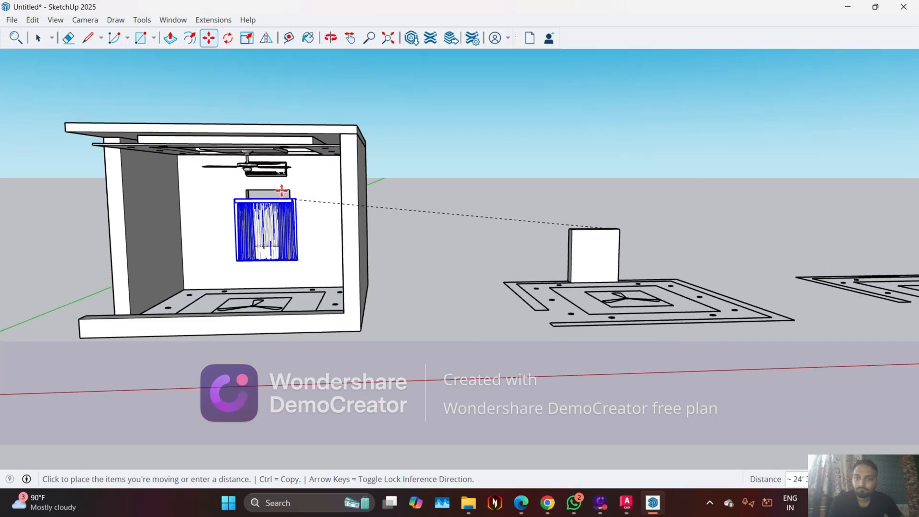
{"action": "scroll", "coordinate": [290, 189], "scroll_direction": "up", "scroll_amount": 6}
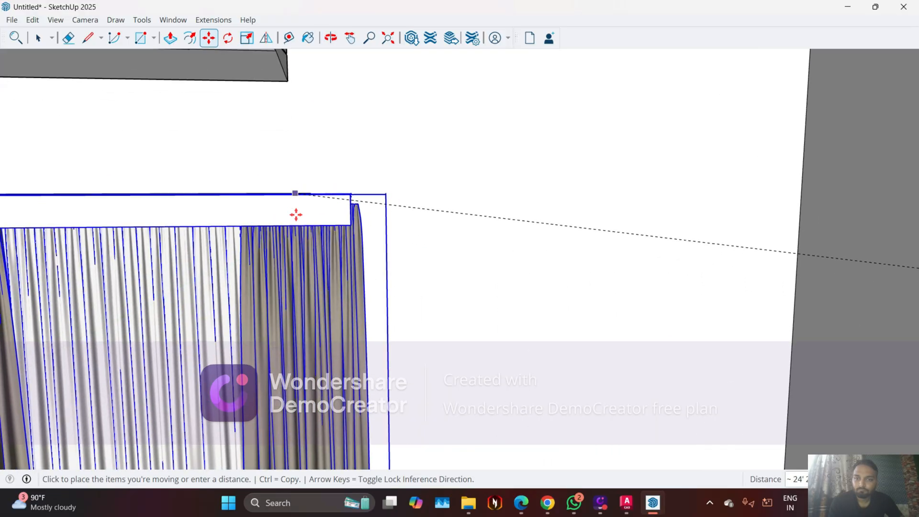
{"action": "mouse_move", "coordinate": [317, 194]}
{"action": "middle_mouse_down"}
{"action": "mouse_move", "coordinate": [256, 277]}
{"action": "mouse_move", "coordinate": [304, 187]}
{"action": "middle_mouse_up"}
{"action": "scroll", "coordinate": [314, 180], "scroll_direction": "down", "scroll_amount": 4}
{"action": "scroll", "coordinate": [331, 164], "scroll_direction": "up", "scroll_amount": 4}
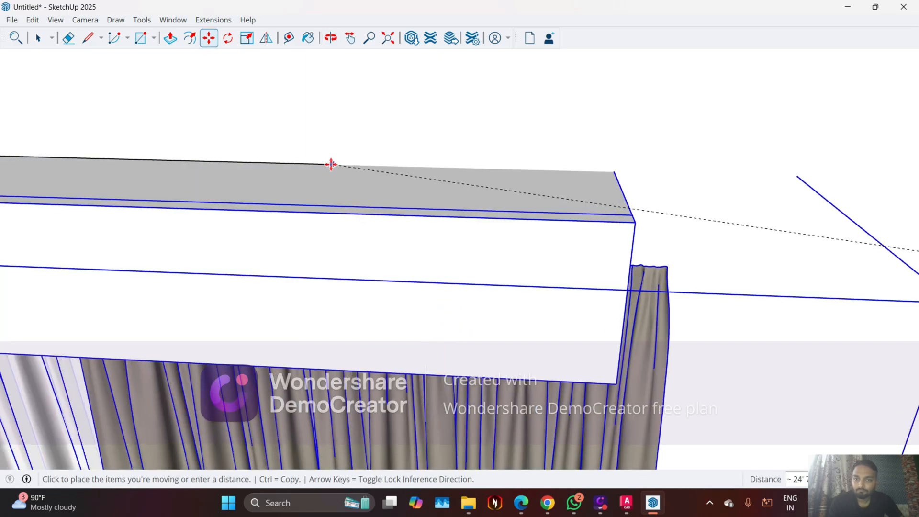
{"action": "middle_click_drag", "start_coordinate": [338, 154], "coordinate": [137, 215]}
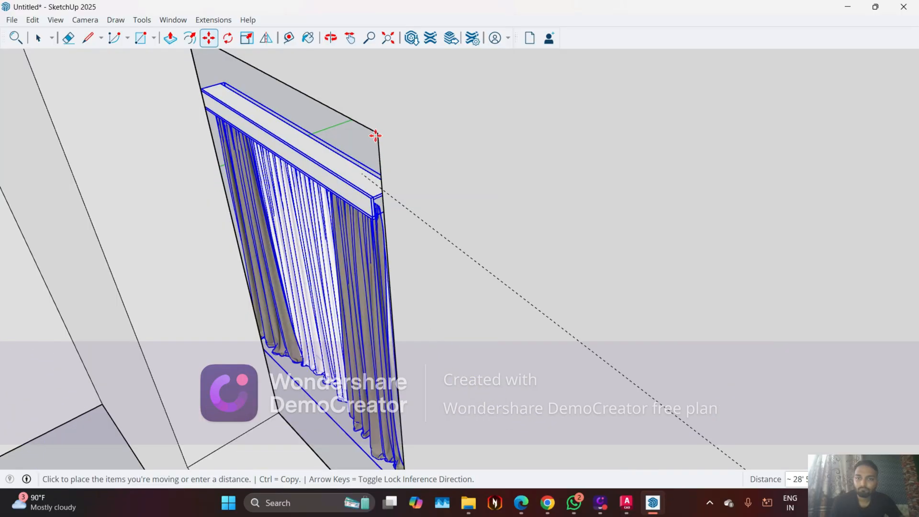
{"action": "scroll", "coordinate": [376, 136], "scroll_direction": "up", "scroll_amount": 3}
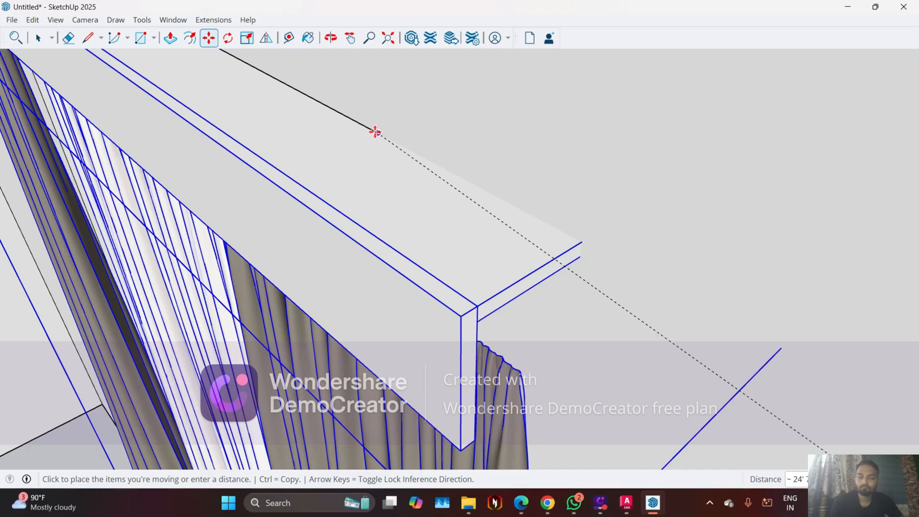
{"action": "left_click", "coordinate": [376, 132]}
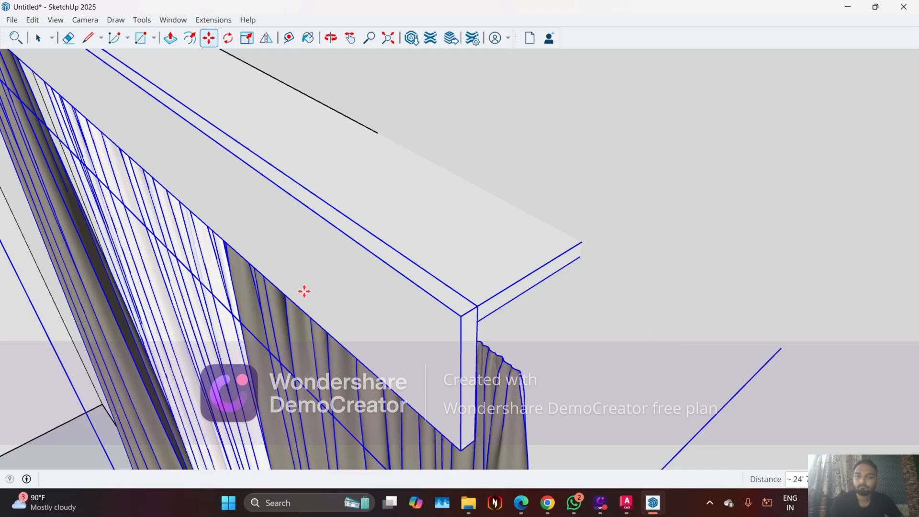
Examine the room's open front, checking the placed curtains against the AC, fan and false ceiling
{"action": "middle_click_drag", "start_coordinate": [558, 162], "coordinate": [354, 281]}
{"action": "key", "text": "space"}
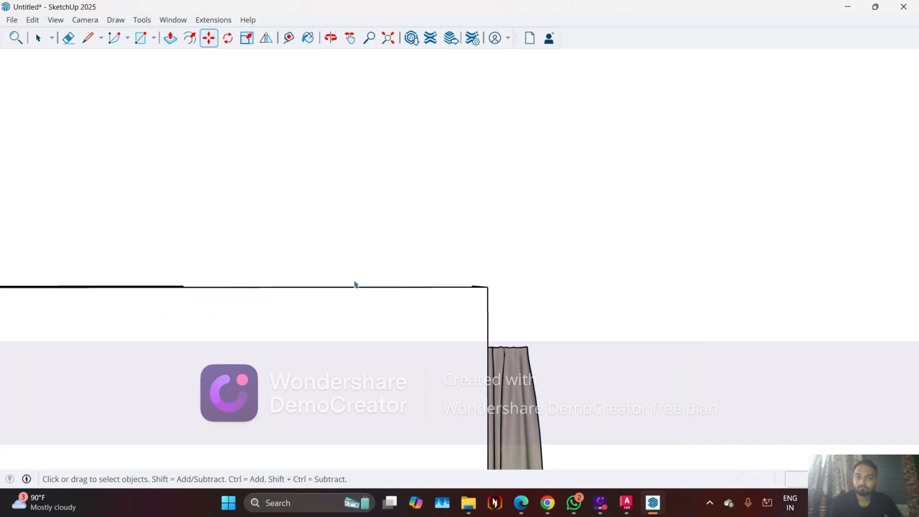
{"action": "scroll", "coordinate": [382, 233], "scroll_direction": "down", "scroll_amount": 5}
{"action": "scroll", "coordinate": [501, 246], "scroll_direction": "down", "scroll_amount": 5}
{"action": "scroll", "coordinate": [520, 253], "scroll_direction": "down", "scroll_amount": 8}
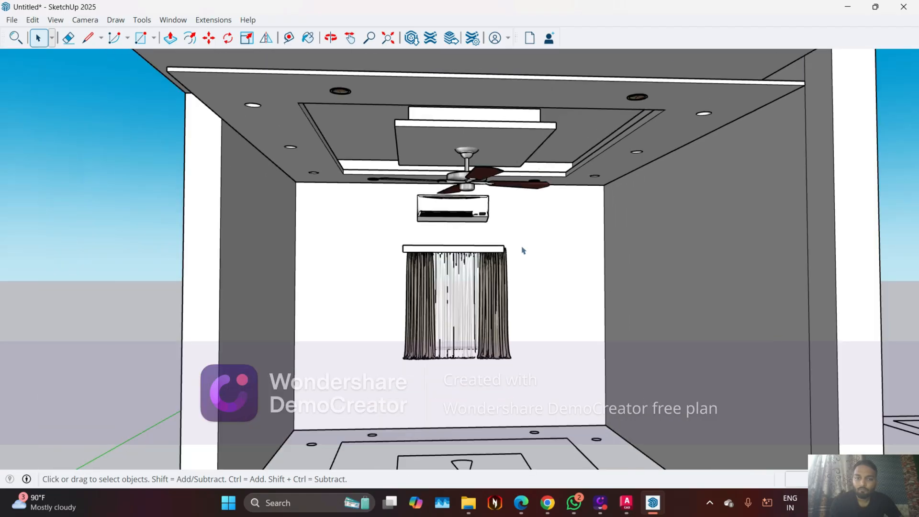
{"action": "middle_click_drag", "start_coordinate": [510, 309], "coordinate": [461, 322]}
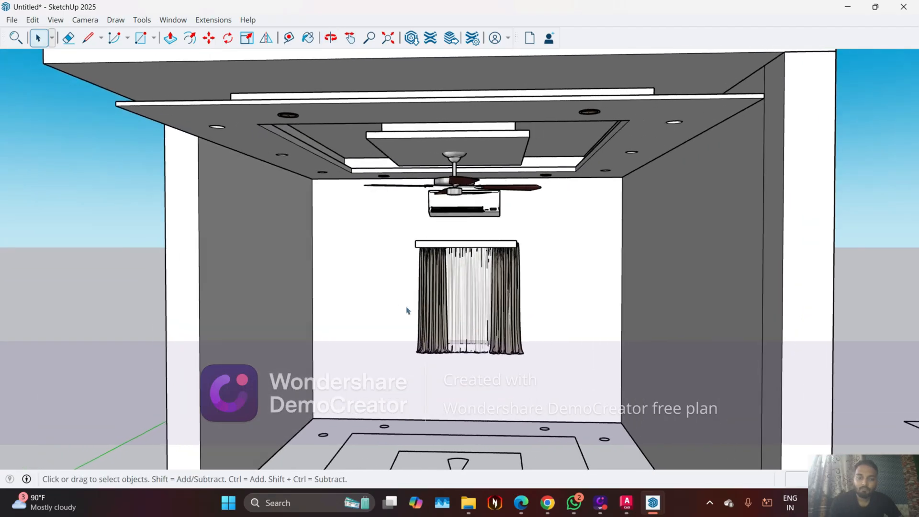
{"action": "scroll", "coordinate": [407, 297], "scroll_direction": "down", "scroll_amount": 3}
{"action": "mouse_move", "coordinate": [462, 280]}
{"action": "middle_mouse_down"}
{"action": "mouse_move", "coordinate": [445, 312]}
{"action": "mouse_move", "coordinate": [459, 266]}
{"action": "middle_mouse_up"}
{"action": "middle_click_drag", "start_coordinate": [406, 311], "coordinate": [354, 312]}
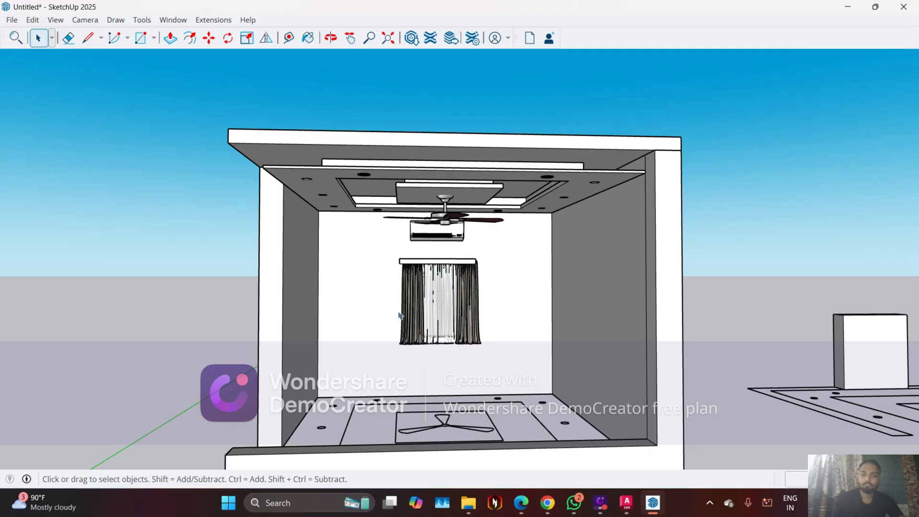
{"action": "middle_click_drag", "start_coordinate": [382, 329], "coordinate": [344, 303]}
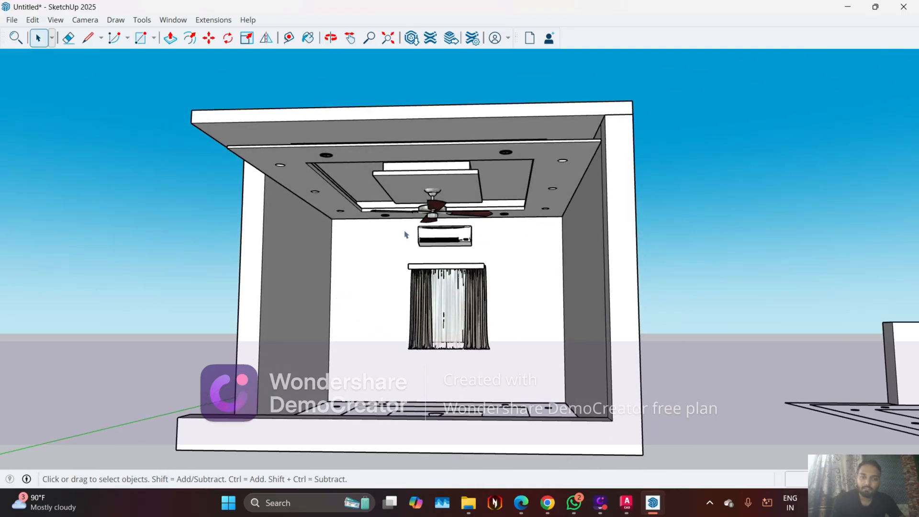
{"action": "middle_click_drag", "start_coordinate": [515, 298], "coordinate": [395, 441]}
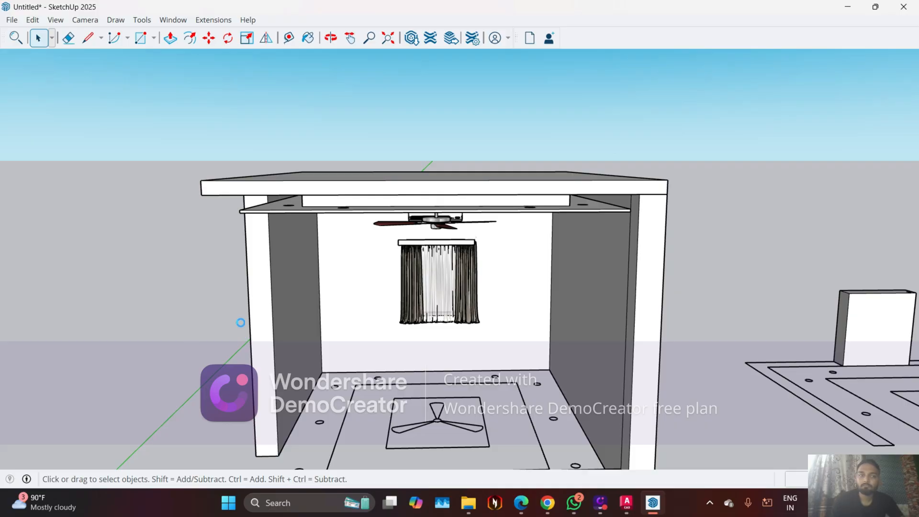
Cancel saving the model and switch to the Google Meet window in Chrome
{"action": "left_click", "coordinate": [544, 513]}
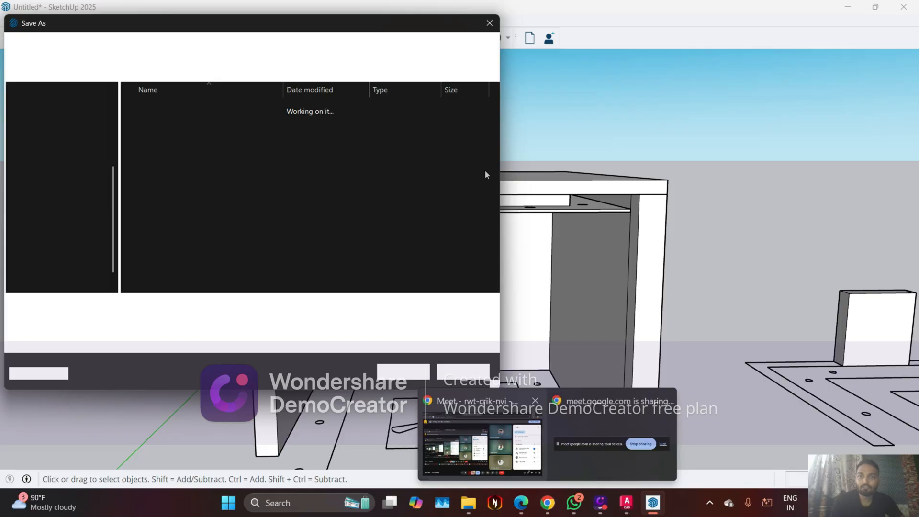
{"action": "key", "text": "Escape"}
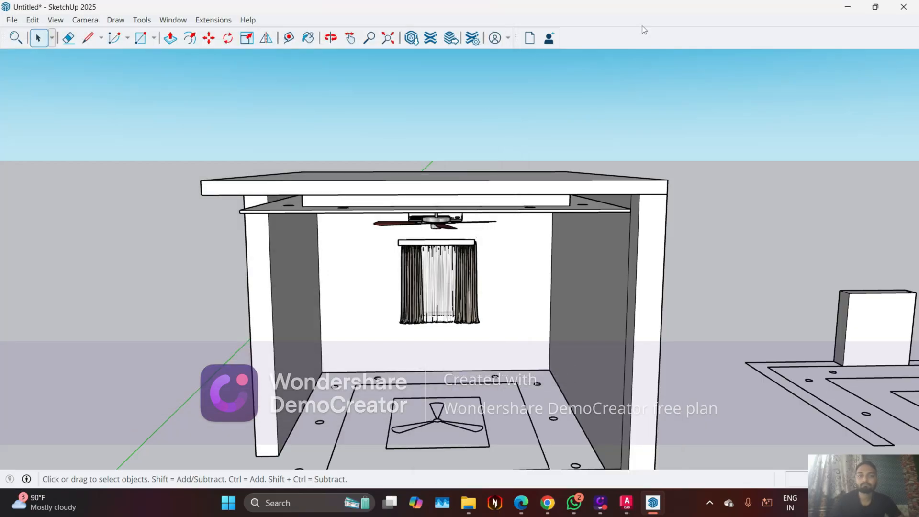
{"action": "mouse_move", "coordinate": [547, 502]}
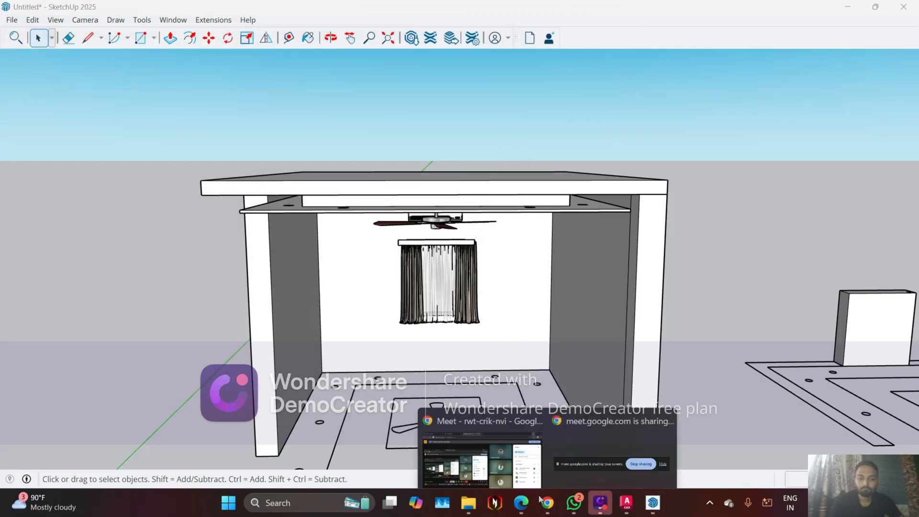
{"action": "left_click", "coordinate": [492, 436]}
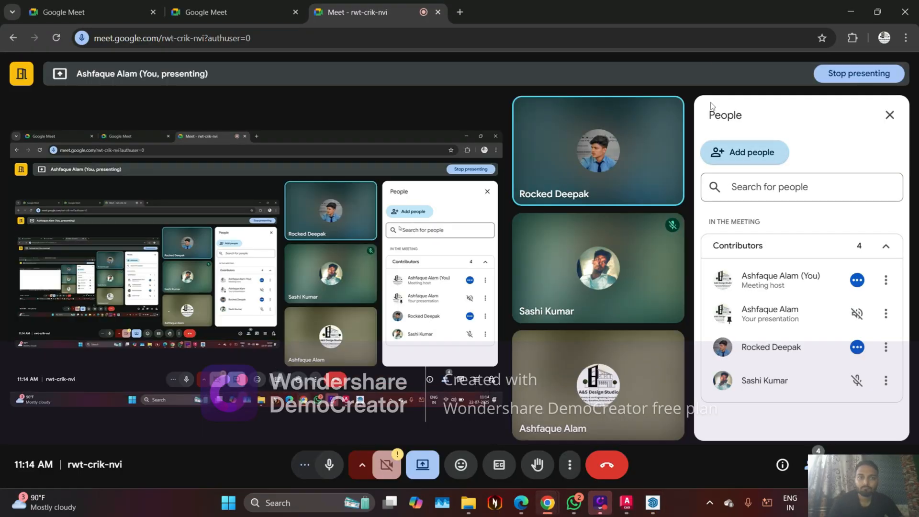